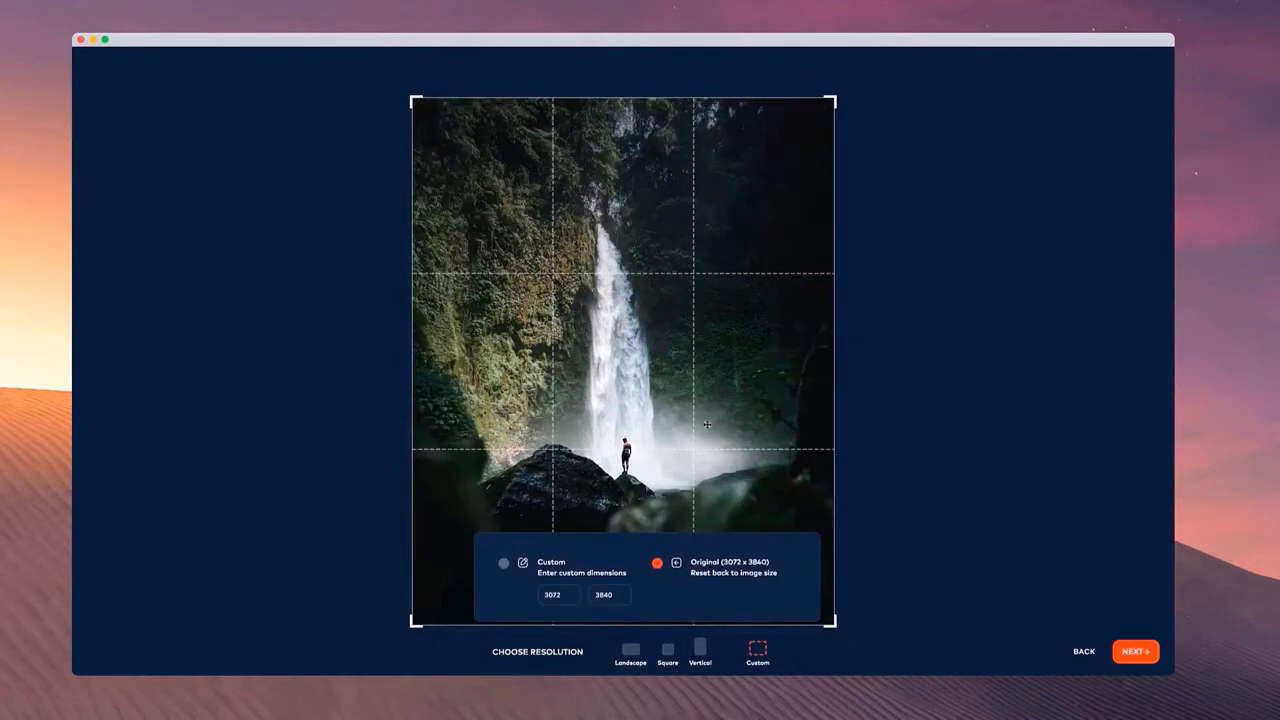
Crop the waterfall photo to the Square resolution and continue to the editor.
{"action": "left_click", "coordinate": [668, 649]}
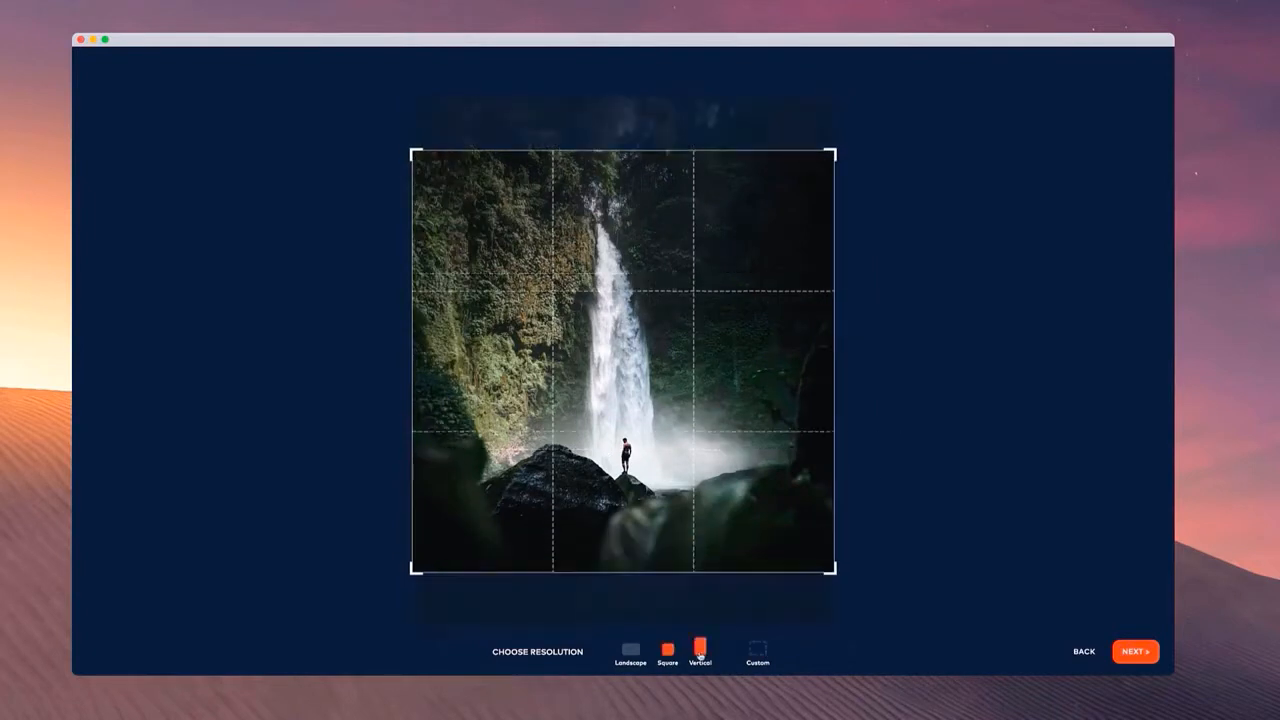
{"action": "left_click", "coordinate": [700, 647]}
{"action": "left_click", "coordinate": [668, 649]}
{"action": "left_click_drag", "start_coordinate": [700, 459], "coordinate": [700, 463]}
{"action": "left_click", "coordinate": [1150, 651]}
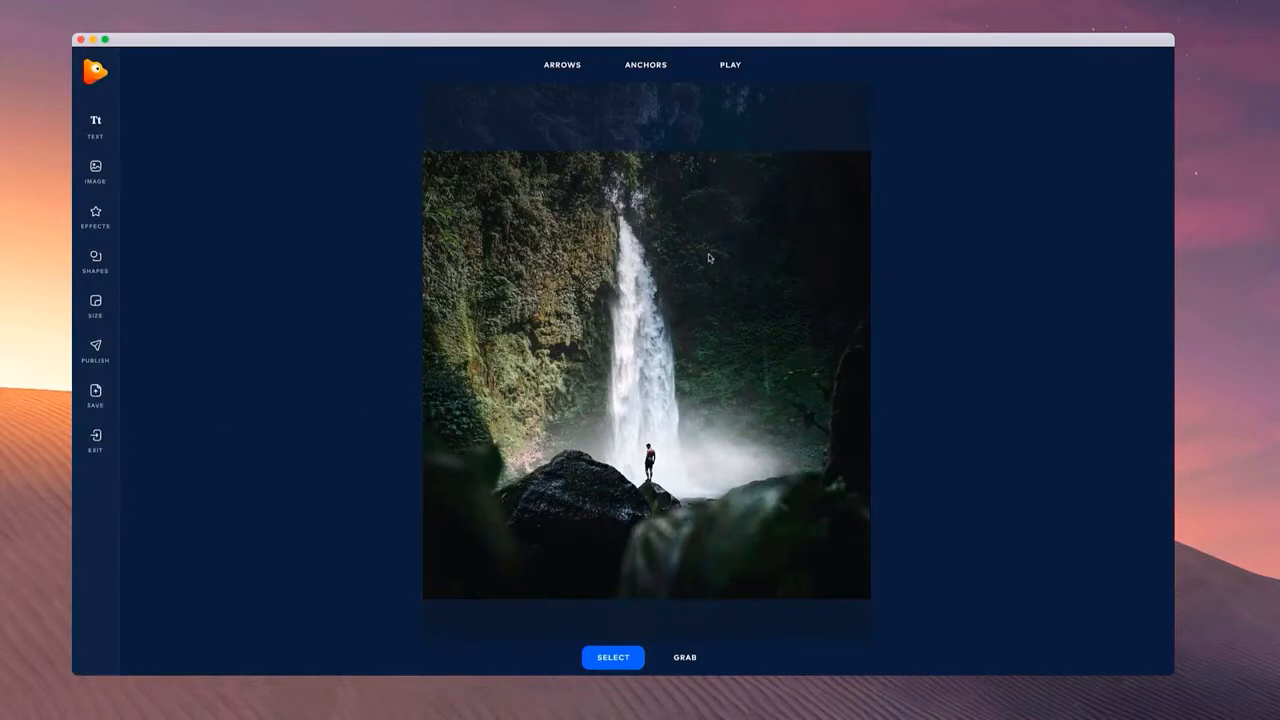
Place single anchors down the left edge of the waterfall, from its crest to the dark rock.
{"action": "scroll", "coordinate": [708, 258], "scroll_direction": "up", "scroll_amount": 4}
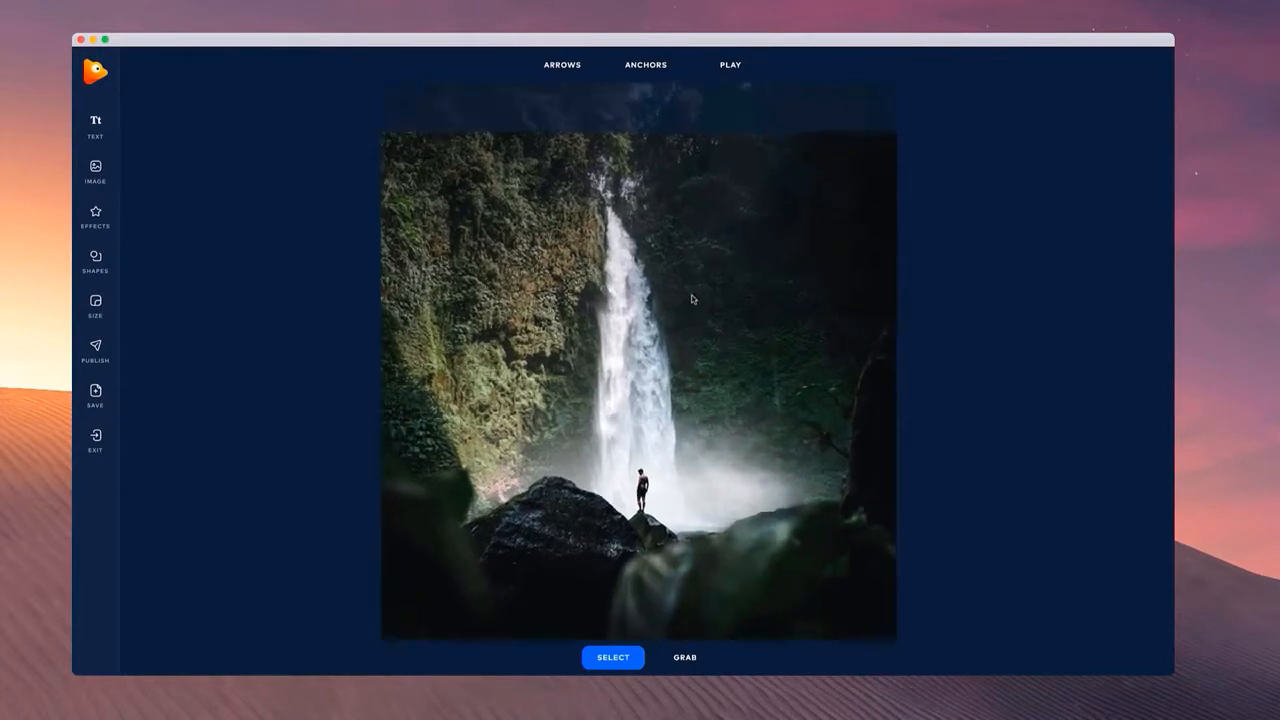
{"action": "scroll", "coordinate": [643, 406], "scroll_direction": "up", "scroll_amount": 3}
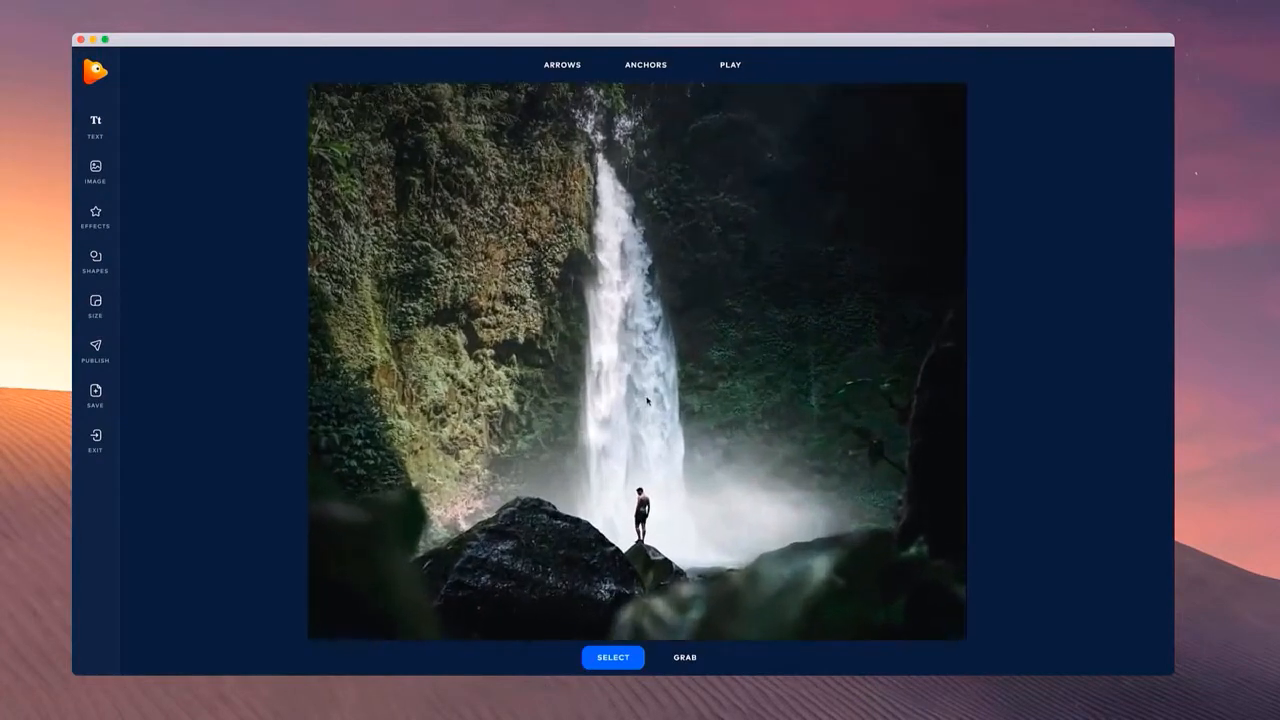
{"action": "left_click", "coordinate": [590, 68]}
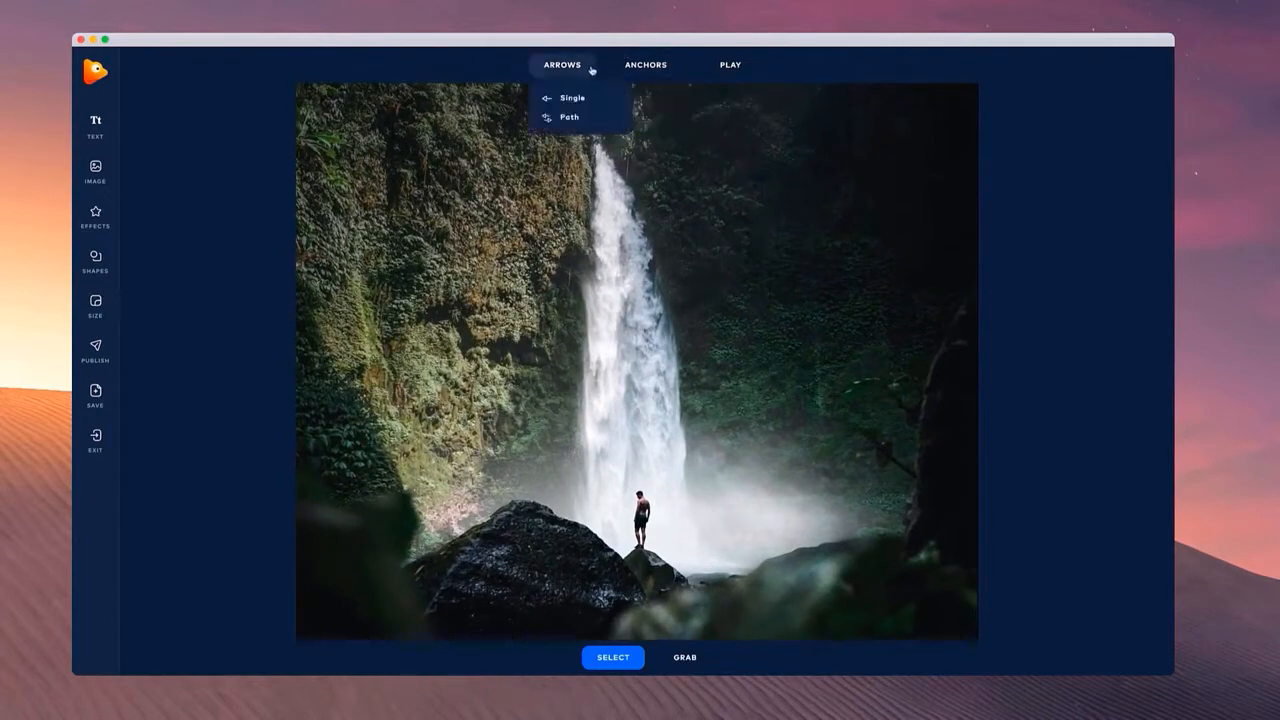
{"action": "left_click", "coordinate": [642, 68]}
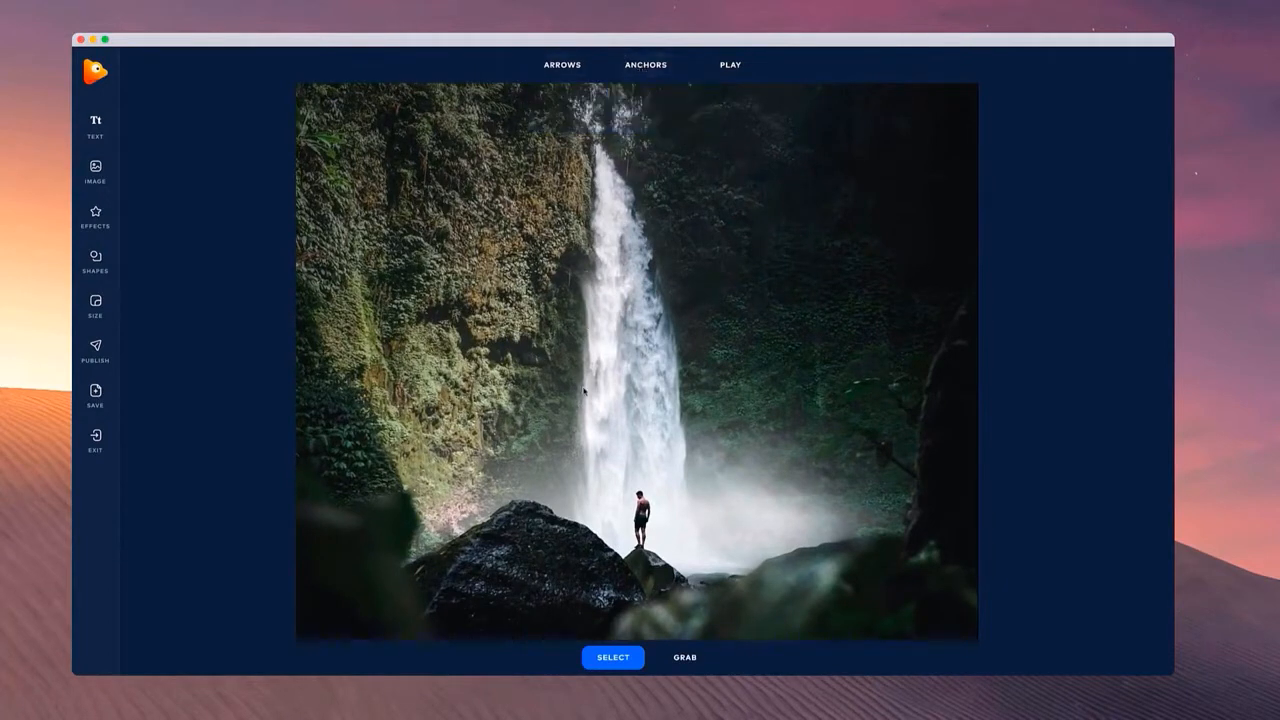
{"action": "left_click", "coordinate": [646, 70]}
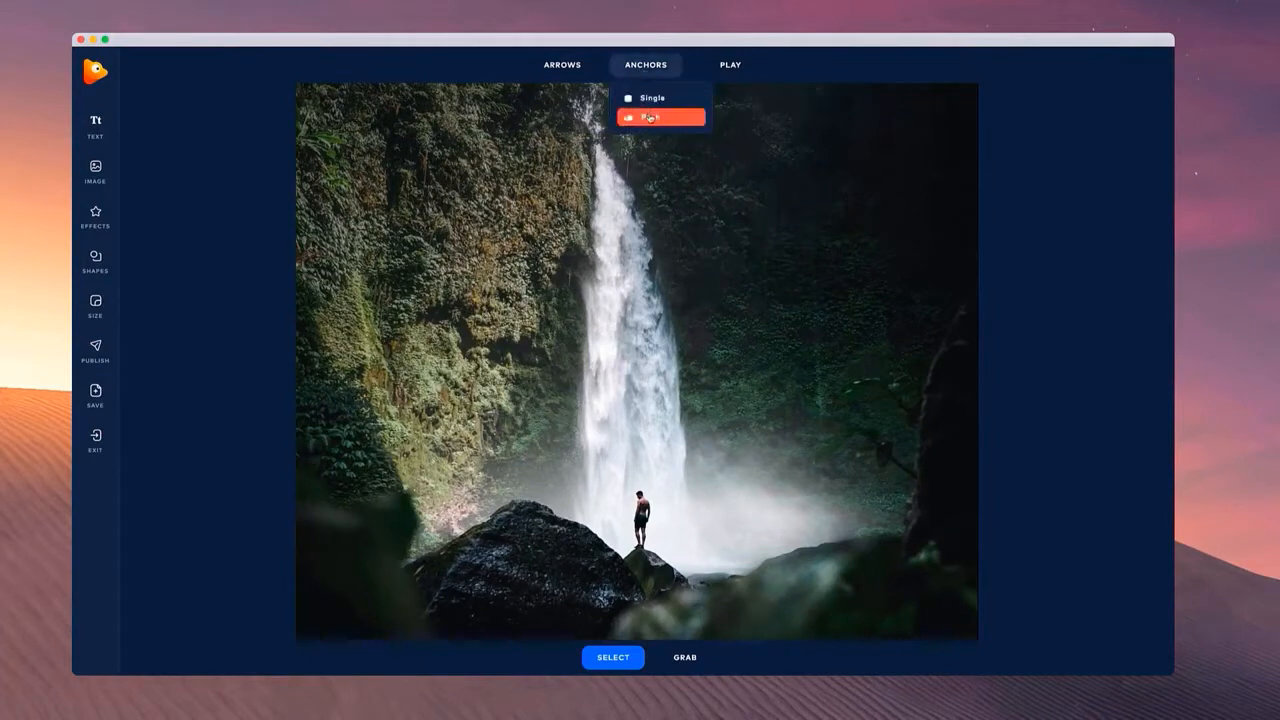
{"action": "left_click", "coordinate": [648, 99]}
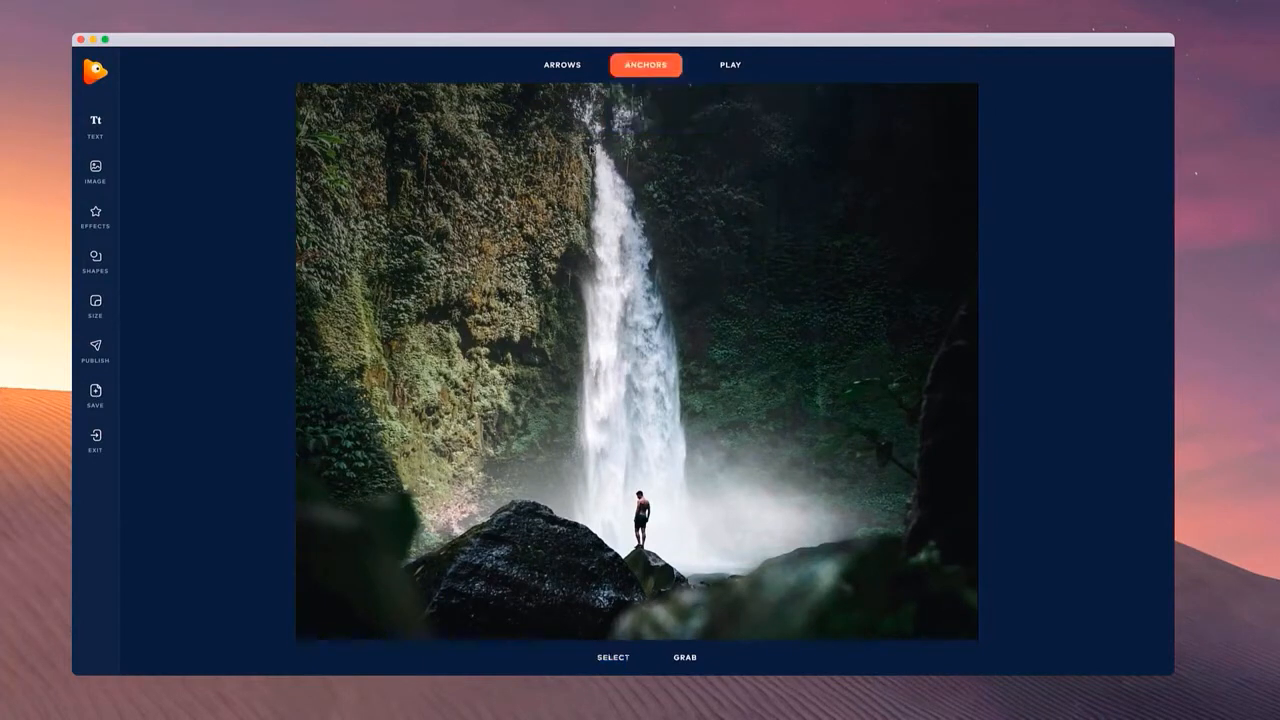
{"action": "left_click", "coordinate": [591, 160]}
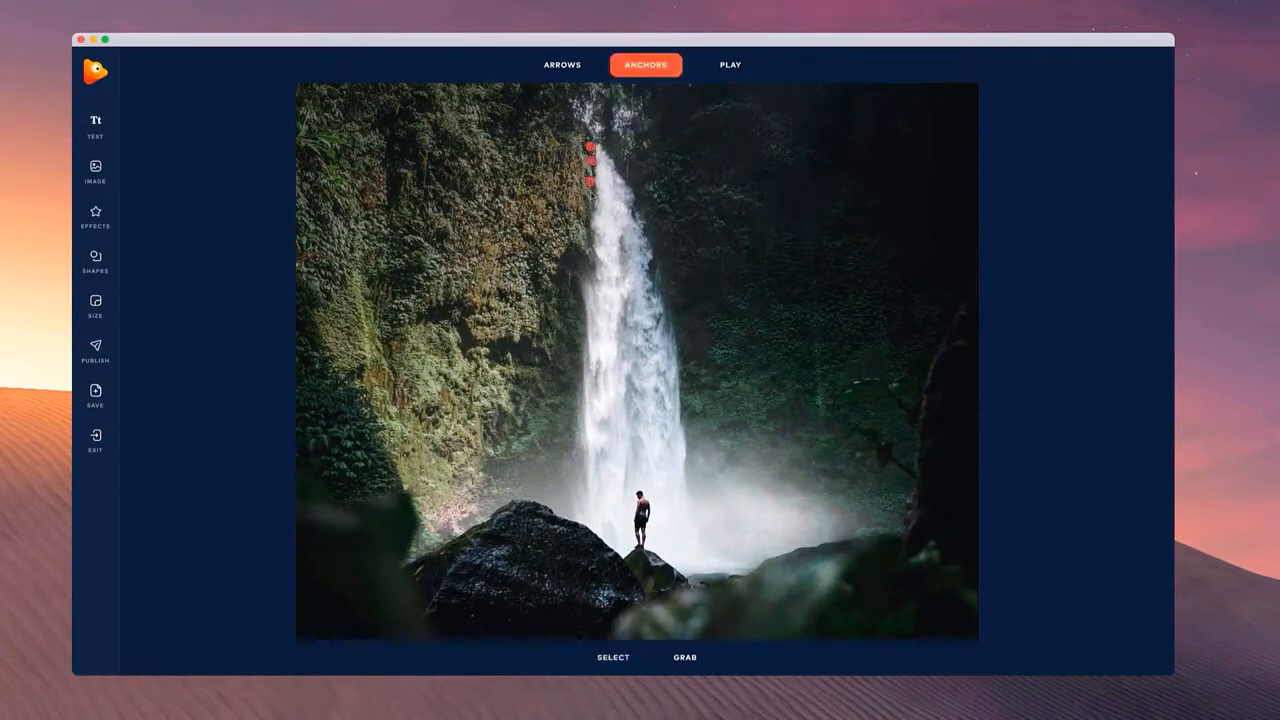
{"action": "left_click", "coordinate": [593, 212]}
{"action": "left_click", "coordinate": [589, 250]}
{"action": "left_click", "coordinate": [581, 357]}
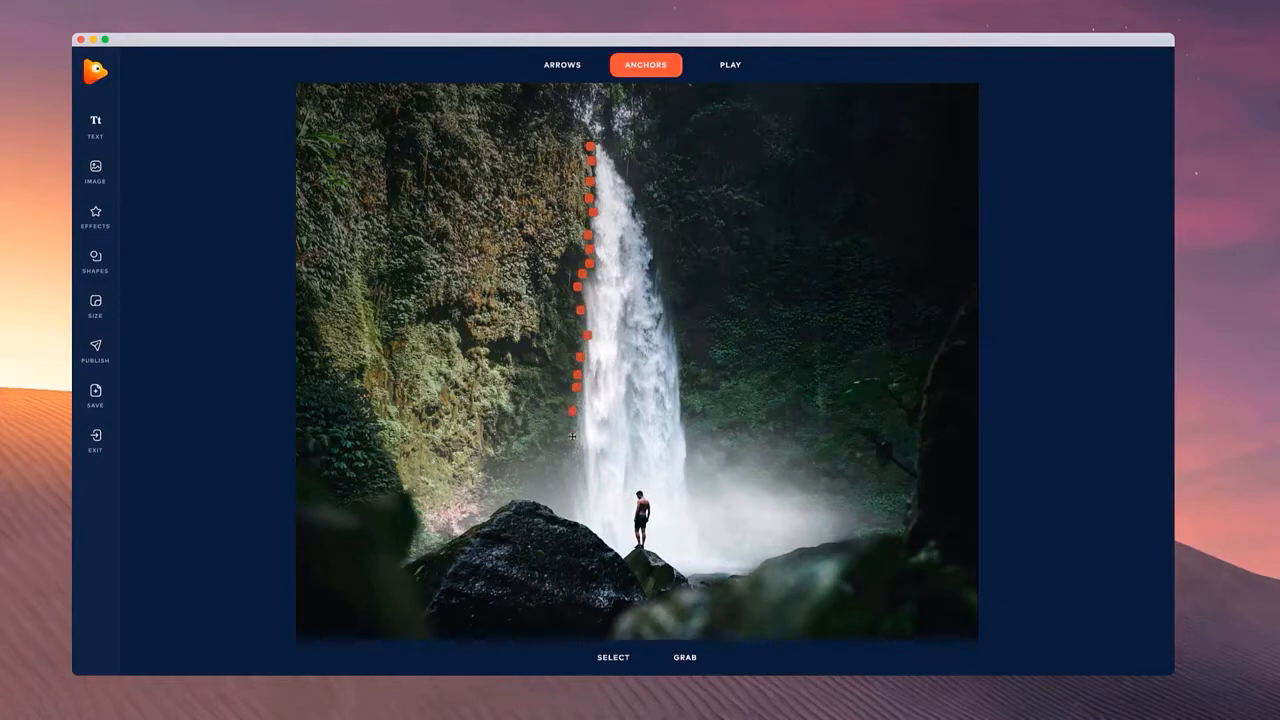
{"action": "left_click", "coordinate": [556, 481]}
{"action": "left_click", "coordinate": [549, 493]}
Continue the anchors along the upper edge of the dark rock to the man's feet.
{"action": "left_click", "coordinate": [553, 507]}
{"action": "left_click", "coordinate": [571, 516]}
{"action": "left_click", "coordinate": [578, 521]}
{"action": "left_click", "coordinate": [597, 530]}
{"action": "left_click", "coordinate": [604, 541]}
{"action": "left_click", "coordinate": [613, 550]}
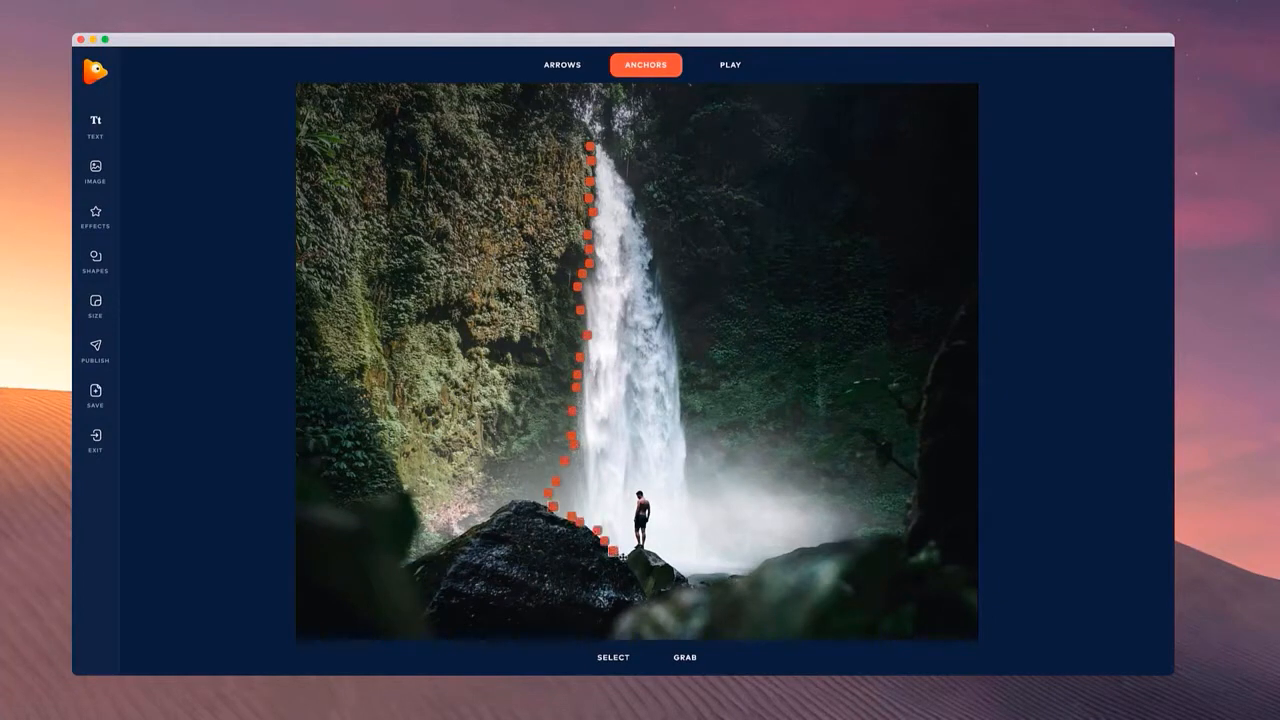
{"action": "left_click", "coordinate": [621, 553]}
Place anchors up one side of the standing man, over his head and back down the other side.
{"action": "left_click", "coordinate": [627, 547]}
{"action": "left_click", "coordinate": [630, 540]}
{"action": "left_click", "coordinate": [631, 529]}
{"action": "left_click", "coordinate": [634, 516]}
{"action": "left_click", "coordinate": [635, 505]}
{"action": "left_click", "coordinate": [644, 500]}
{"action": "left_click", "coordinate": [647, 514]}
{"action": "left_click", "coordinate": [643, 532]}
{"action": "left_click", "coordinate": [641, 540]}
{"action": "left_click", "coordinate": [644, 549]}
Close the anchor outline along the foreground rocks, around the mist and up the waterfall's right edge to its crest.
{"action": "left_click", "coordinate": [654, 554]}
{"action": "left_click", "coordinate": [666, 567]}
{"action": "left_click", "coordinate": [686, 571]}
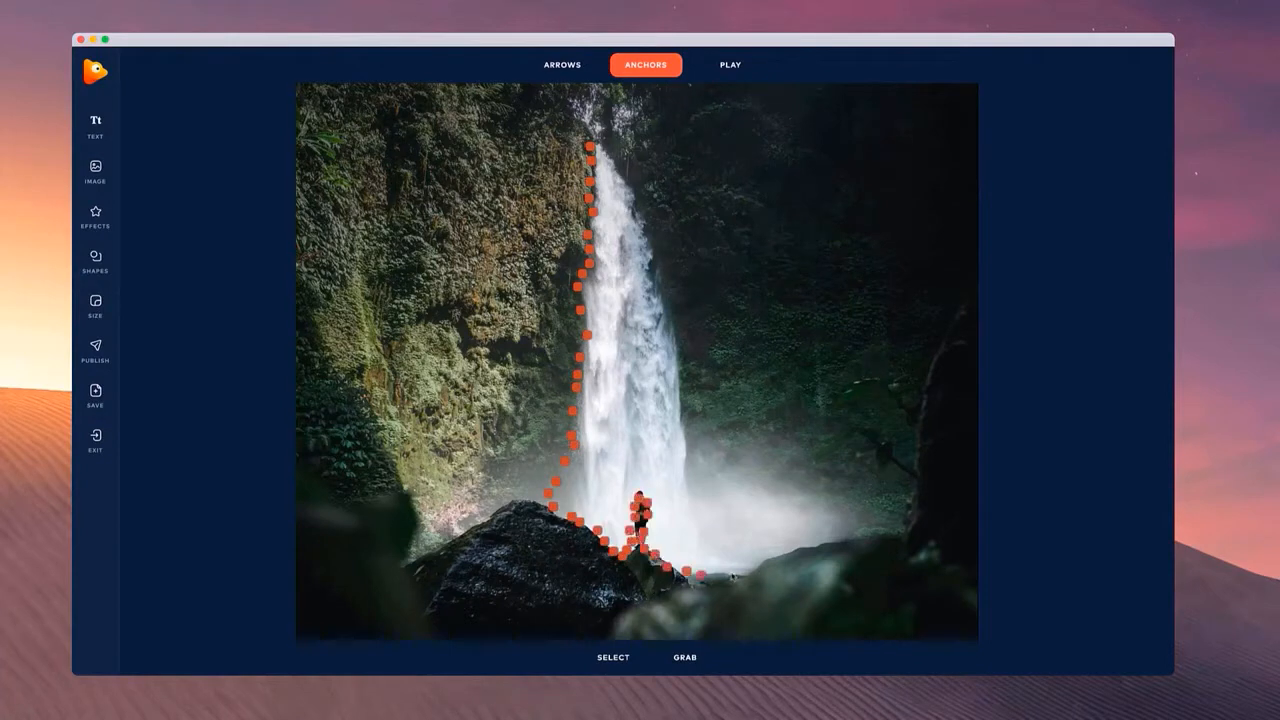
{"action": "left_click", "coordinate": [701, 575]}
{"action": "left_click", "coordinate": [623, 170]}
{"action": "left_click", "coordinate": [616, 158]}
{"action": "left_click", "coordinate": [610, 153]}
{"action": "left_click", "coordinate": [605, 148]}
{"action": "left_click", "coordinate": [600, 142]}
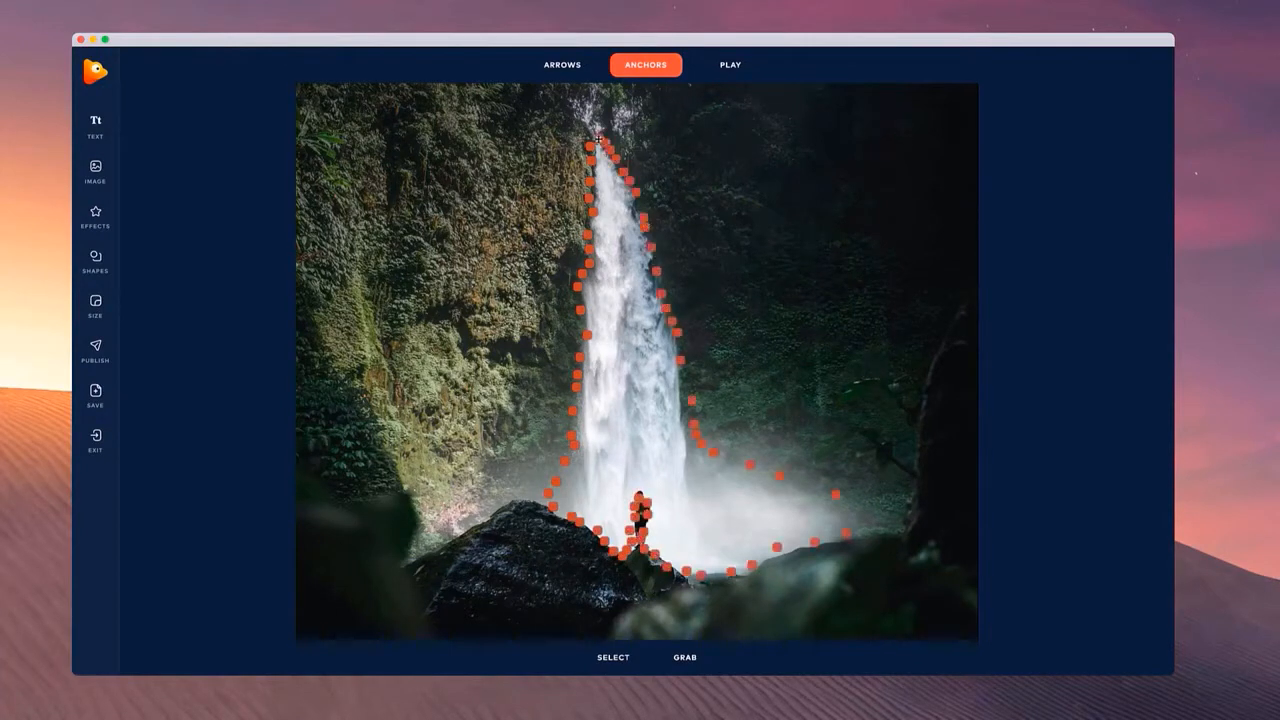
Add an anchor path along the middle of the waterfall's right edge.
{"action": "left_click", "coordinate": [660, 68]}
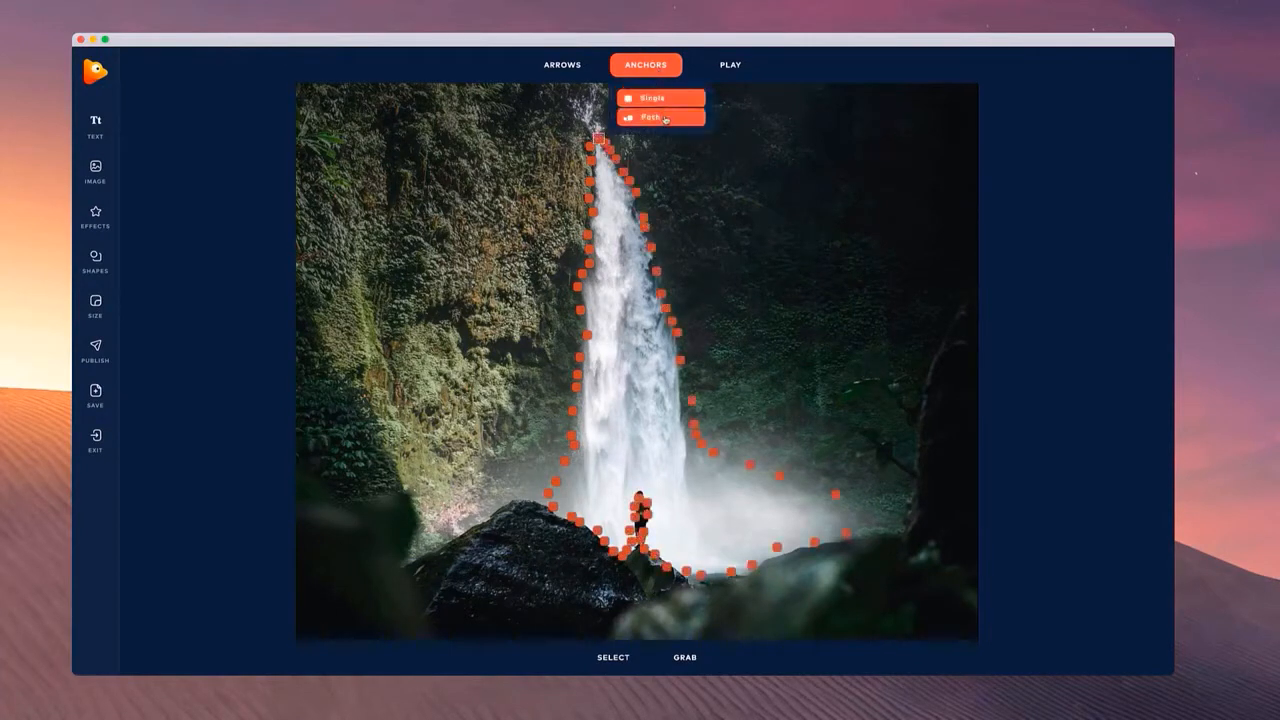
{"action": "left_click", "coordinate": [666, 119]}
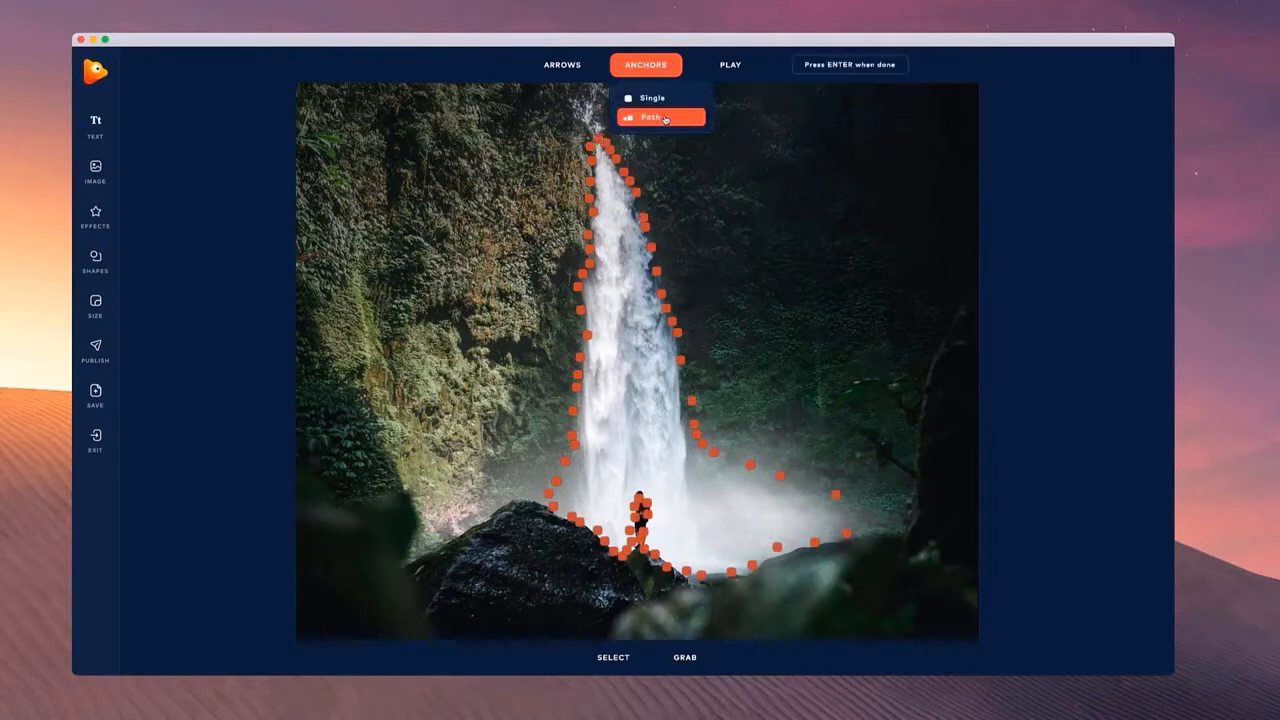
{"action": "left_click", "coordinate": [679, 343]}
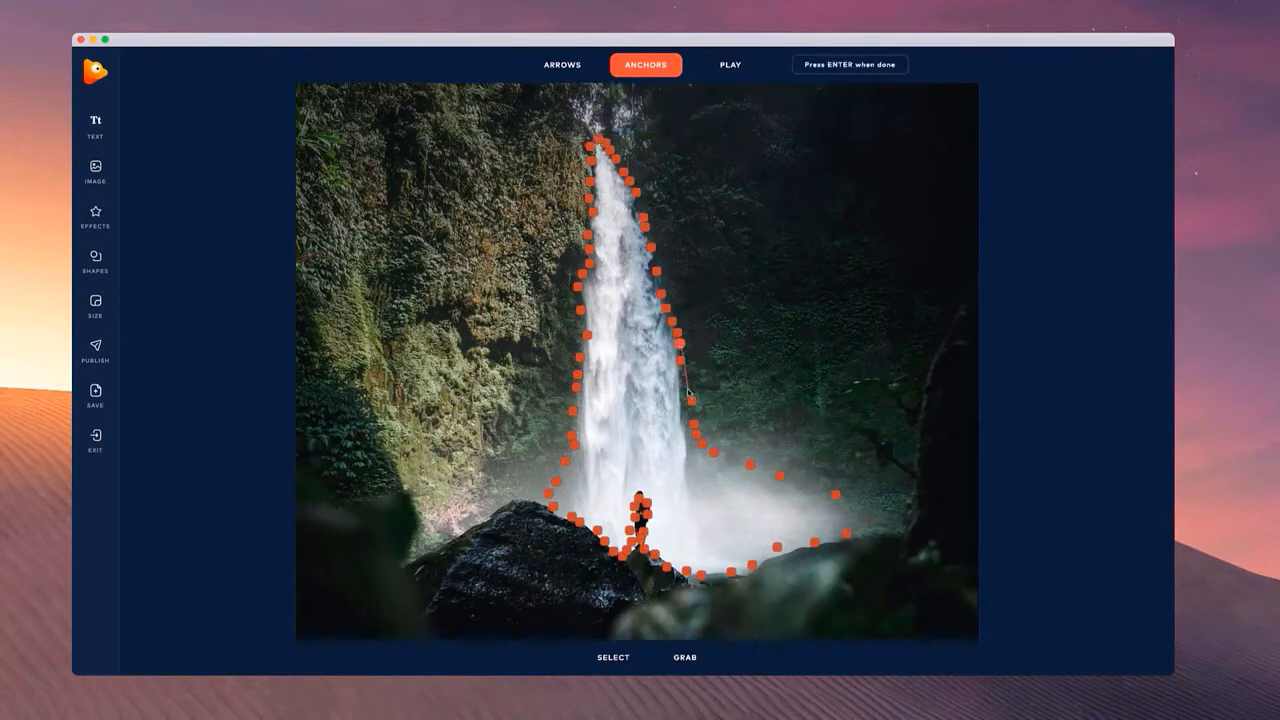
{"action": "left_click", "coordinate": [687, 388]}
Move the anchors on the man's head, shoulders and torso outward so they outline his figure.
{"action": "scroll", "coordinate": [629, 513], "scroll_direction": "up", "scroll_amount": 10}
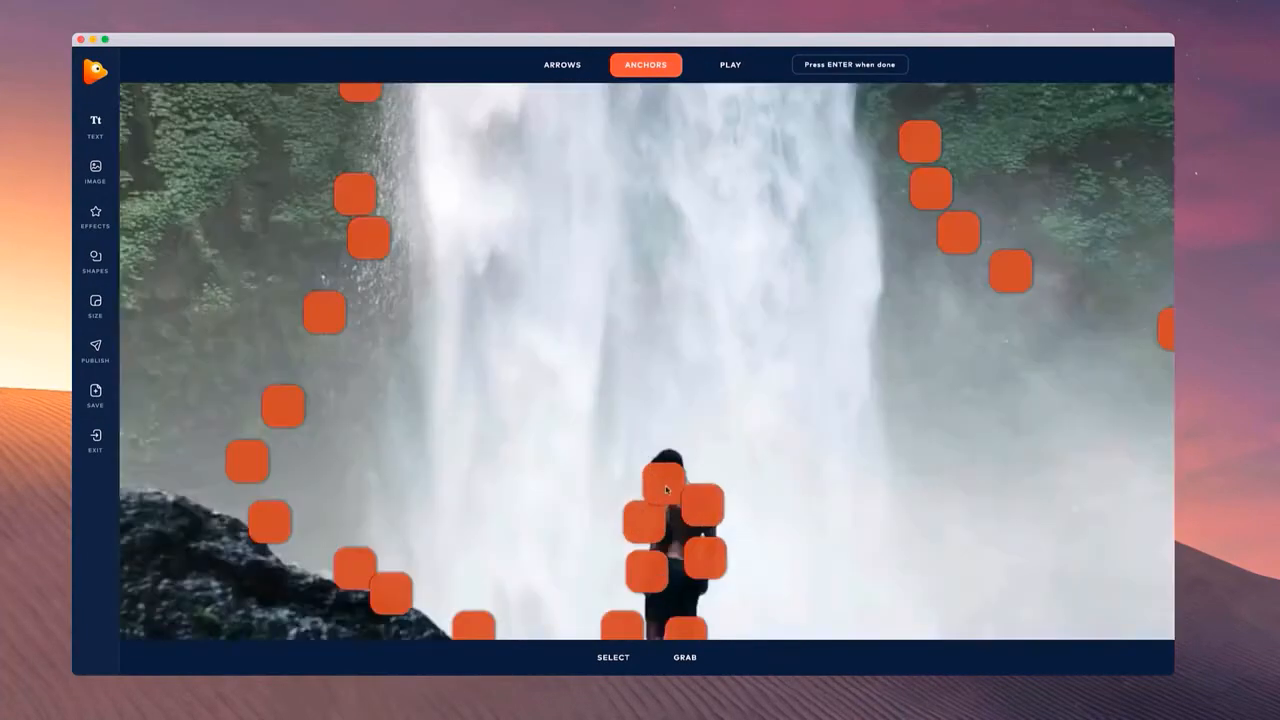
{"action": "left_click", "coordinate": [614, 658]}
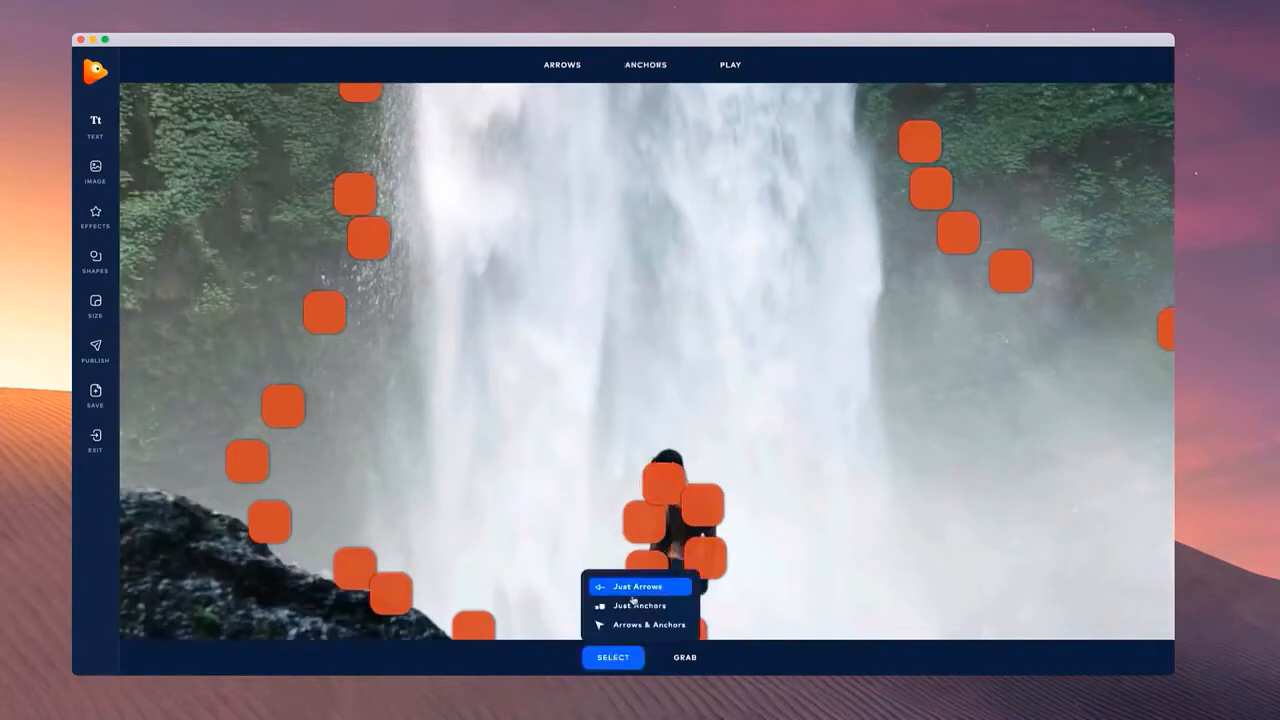
{"action": "left_click_drag", "start_coordinate": [670, 494], "coordinate": [670, 450]}
{"action": "left_click_drag", "start_coordinate": [703, 495], "coordinate": [704, 472]}
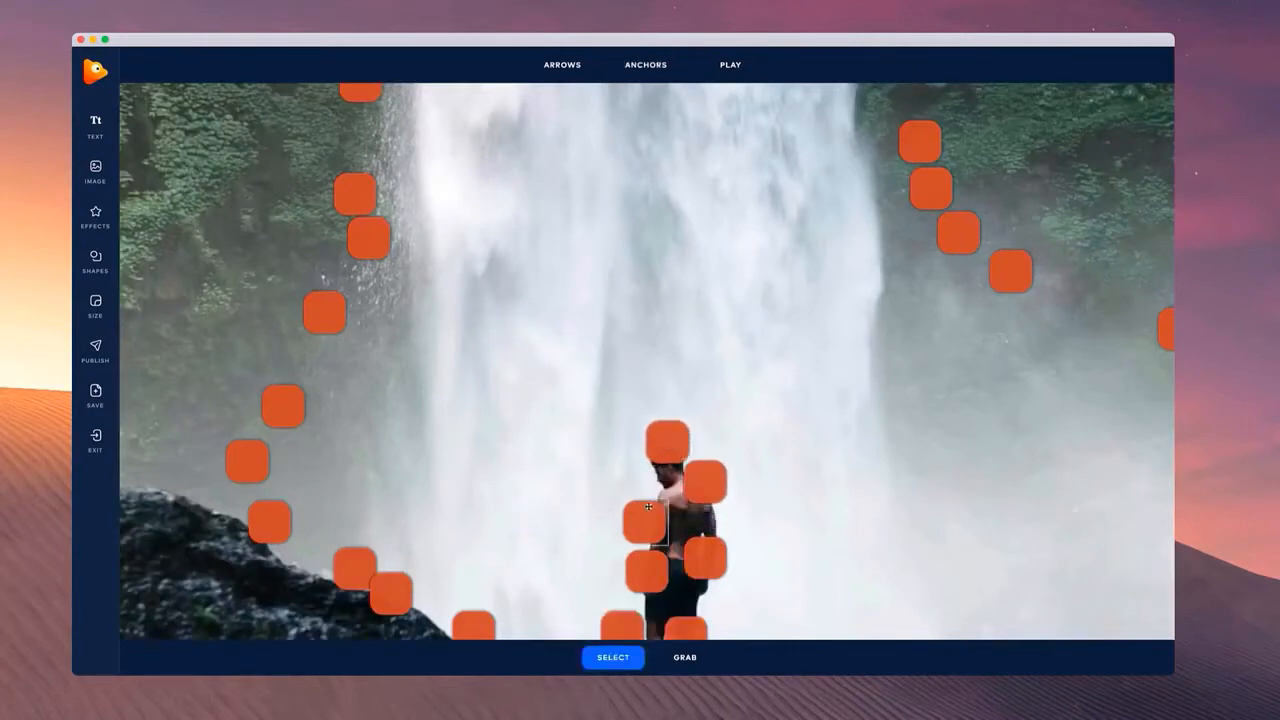
{"action": "left_click_drag", "start_coordinate": [644, 516], "coordinate": [642, 494]}
{"action": "left_click_drag", "start_coordinate": [704, 552], "coordinate": [718, 532]}
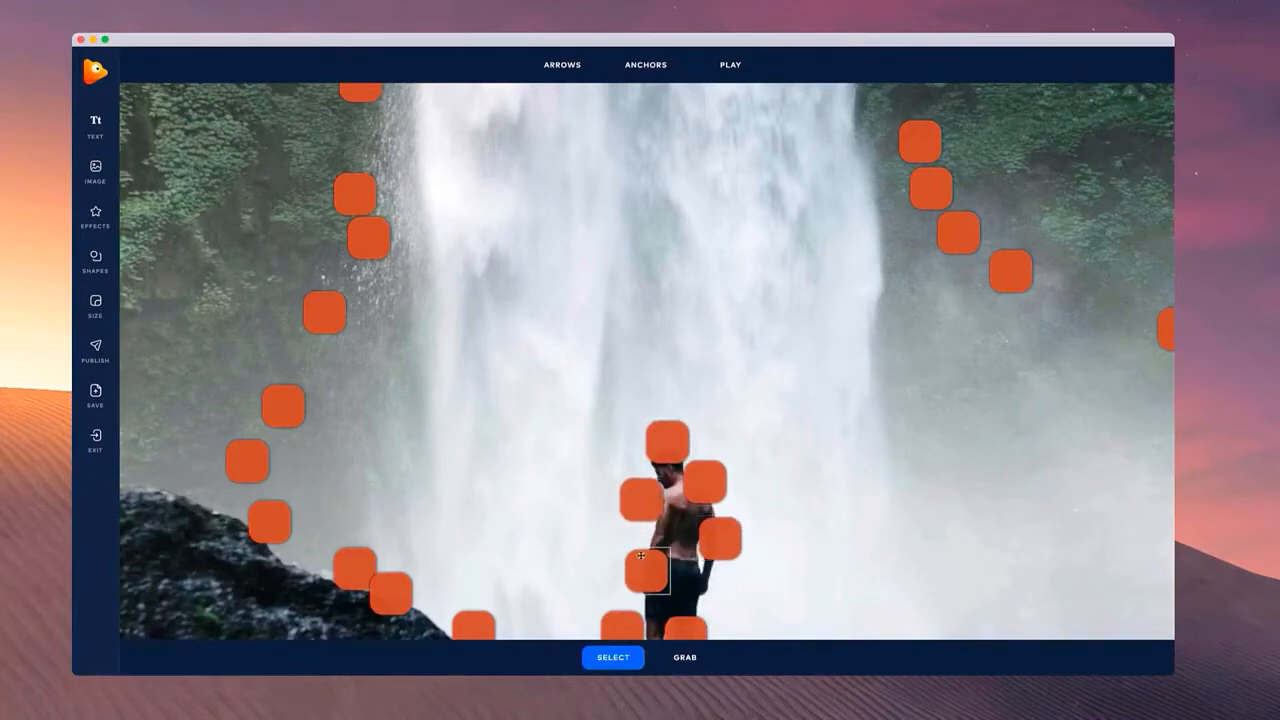
{"action": "left_click_drag", "start_coordinate": [651, 568], "coordinate": [643, 553]}
Draw single downward motion arrows along the left side of the waterfall, plus one near its upper right edge.
{"action": "scroll", "coordinate": [794, 514], "scroll_direction": "down", "scroll_amount": 5}
{"action": "scroll", "coordinate": [790, 215], "scroll_direction": "down", "scroll_amount": 4}
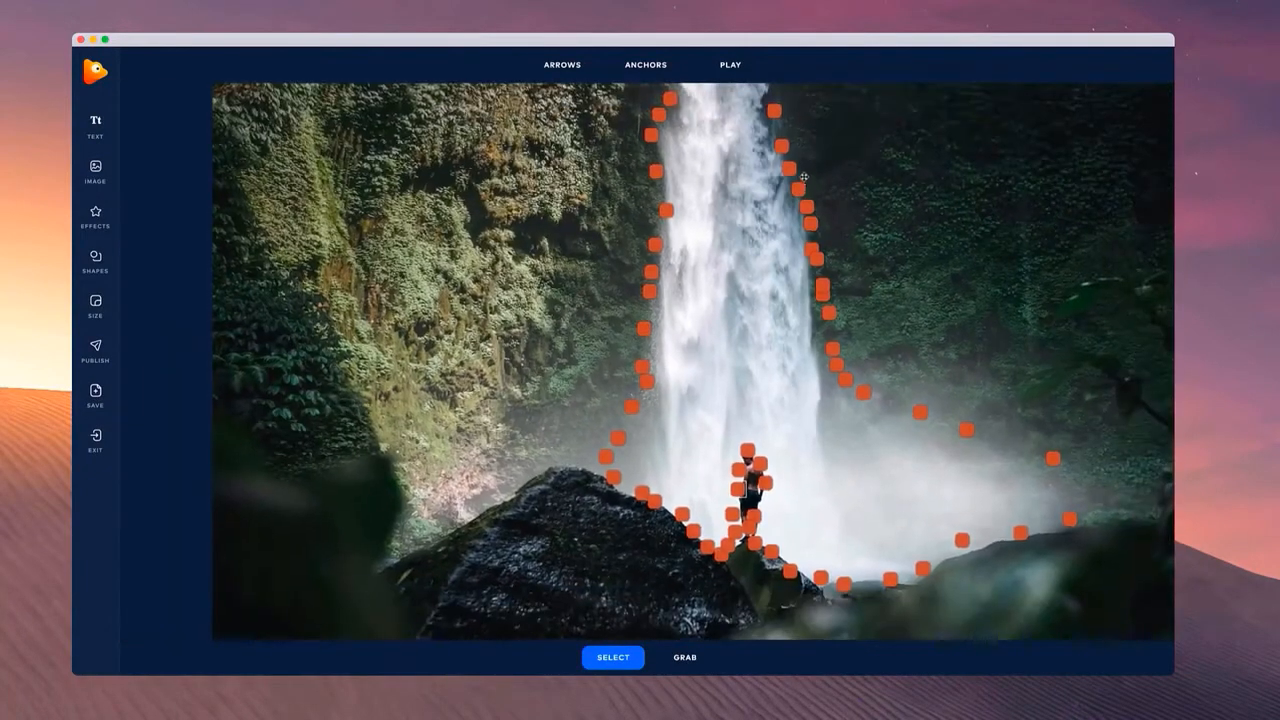
{"action": "scroll", "coordinate": [812, 176], "scroll_direction": "down", "scroll_amount": 2}
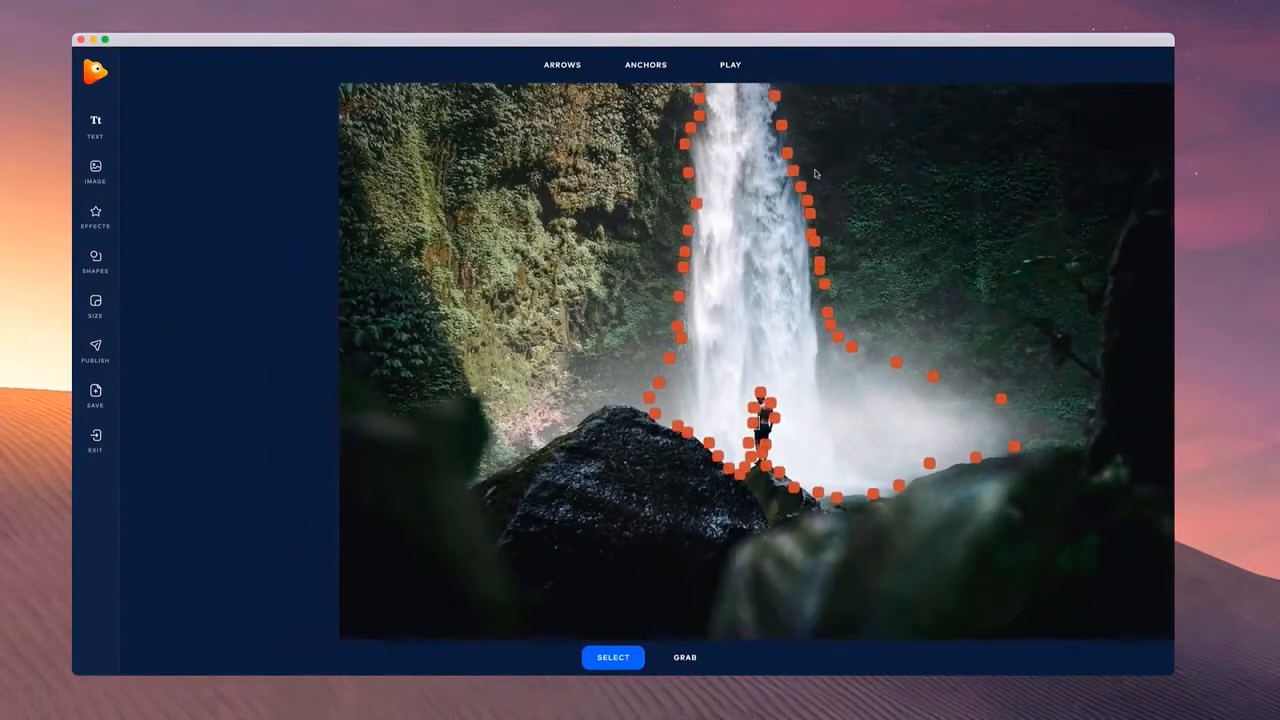
{"action": "key", "text": "space"}
{"action": "left_click_drag", "start_coordinate": [812, 176], "coordinate": [762, 300]}
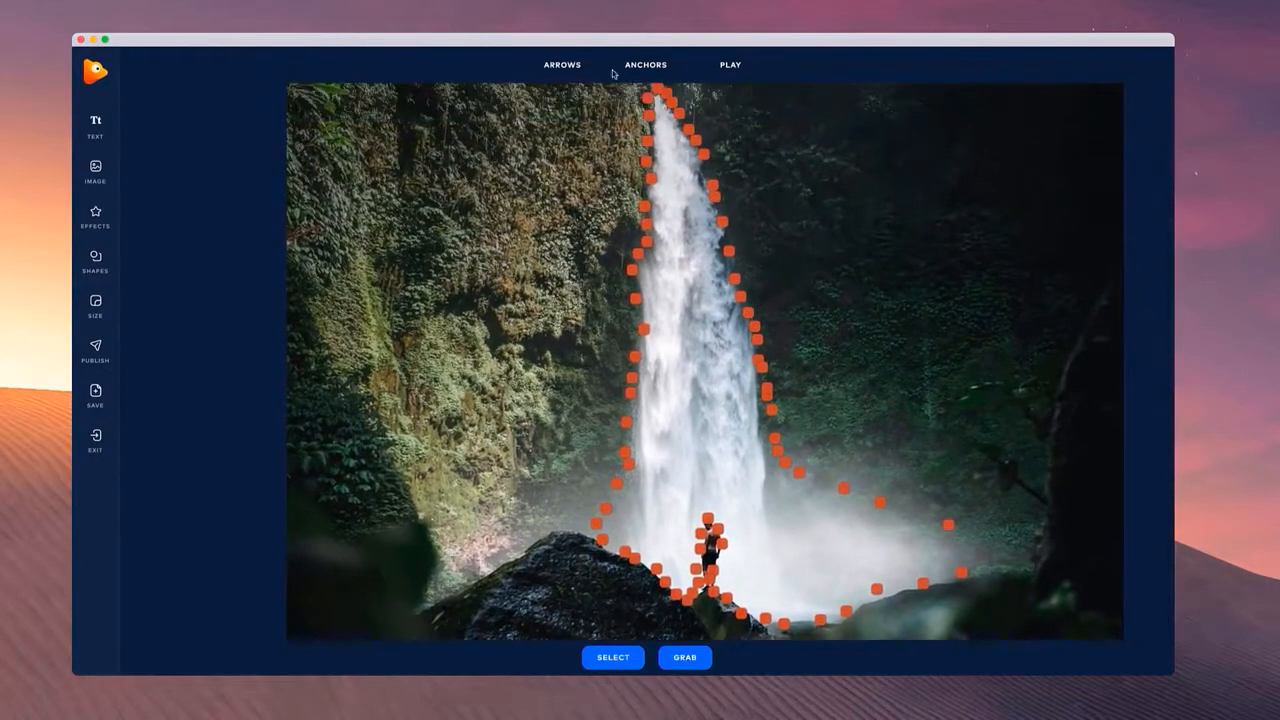
{"action": "left_click", "coordinate": [562, 64]}
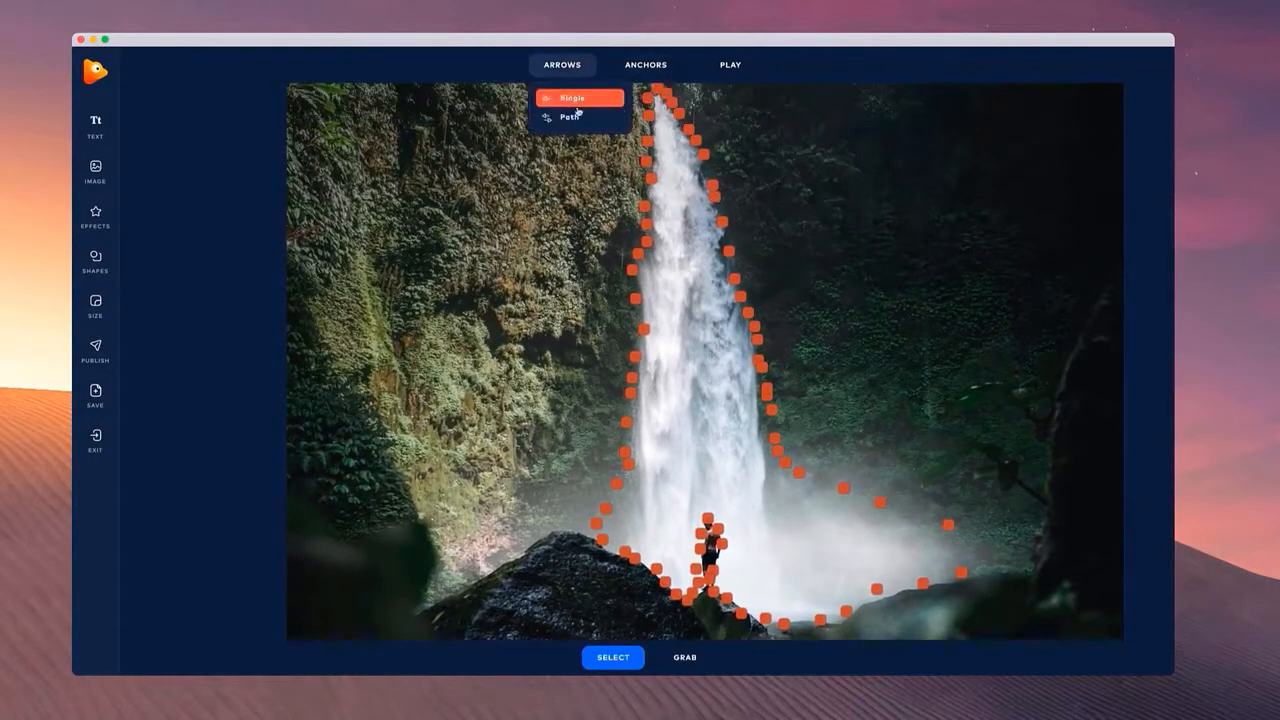
{"action": "left_click", "coordinate": [573, 99]}
{"action": "mouse_move", "coordinate": [668, 153]}
{"action": "left_mouse_down"}
{"action": "mouse_move", "coordinate": [667, 224]}
{"action": "mouse_move", "coordinate": [707, 234]}
{"action": "mouse_move", "coordinate": [711, 254]}
{"action": "mouse_move", "coordinate": [666, 285]}
{"action": "mouse_move", "coordinate": [667, 430]}
{"action": "mouse_move", "coordinate": [665, 295]}
{"action": "mouse_move", "coordinate": [664, 418]}
{"action": "left_mouse_up"}
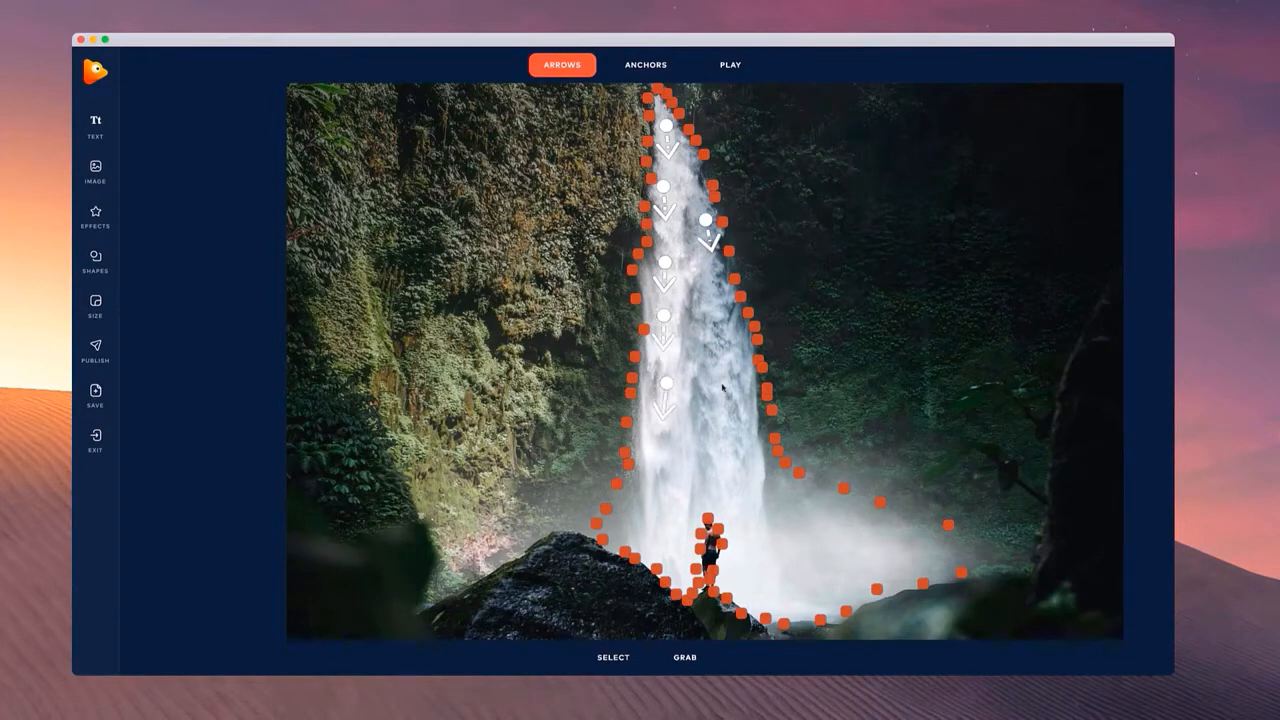
Draw more downward arrows along the right side and lower part of the waterfall and preview the motion.
{"action": "left_click_drag", "start_coordinate": [714, 367], "coordinate": [717, 393]}
{"action": "left_click_drag", "start_coordinate": [740, 446], "coordinate": [752, 484]}
{"action": "left_click_drag", "start_coordinate": [711, 293], "coordinate": [716, 324]}
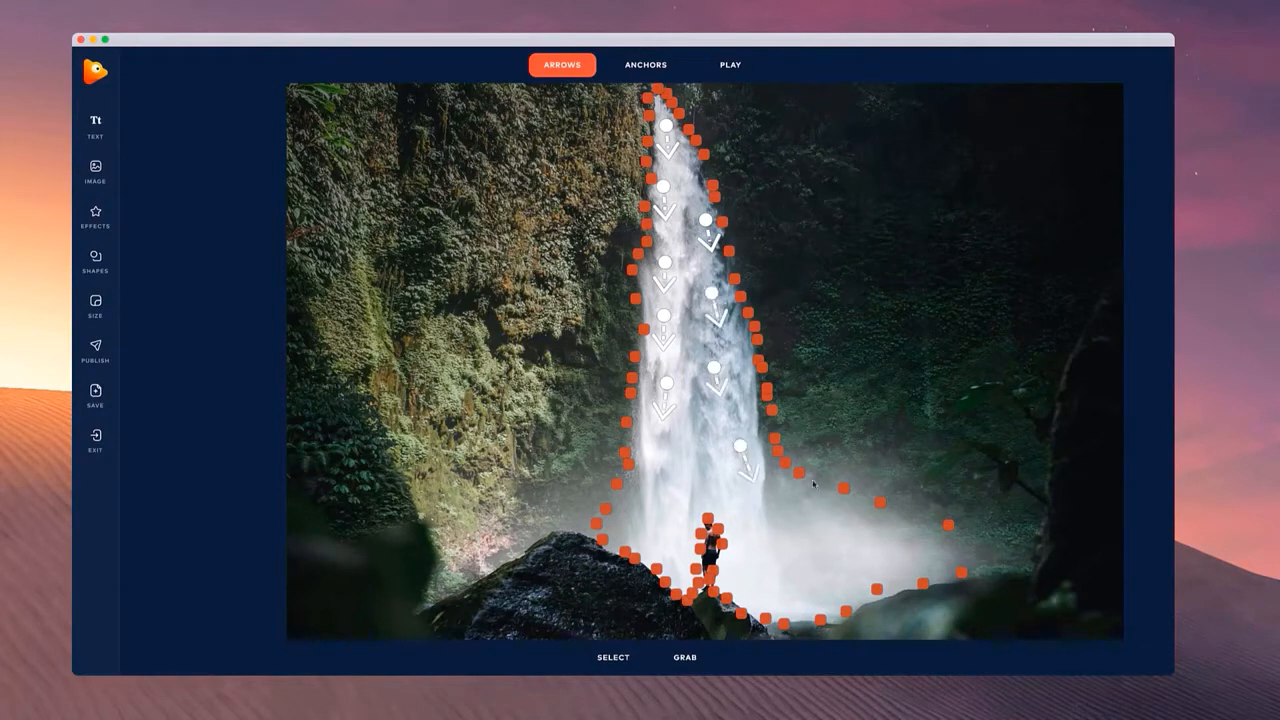
{"action": "left_click_drag", "start_coordinate": [747, 506], "coordinate": [772, 584]}
{"action": "left_click_drag", "start_coordinate": [666, 444], "coordinate": [655, 545]}
{"action": "left_click", "coordinate": [733, 68]}
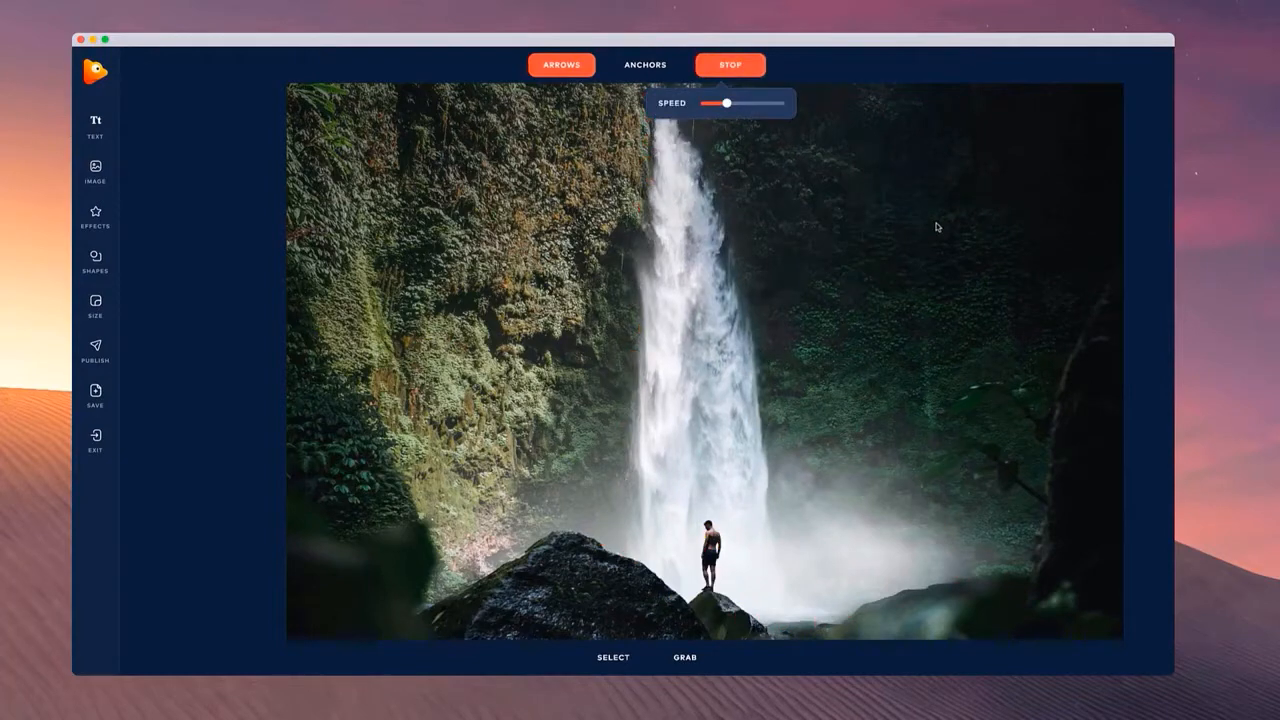
{"action": "left_click", "coordinate": [731, 65]}
Shift the second left-hand arrow up slightly and fill the gaps in the waterfall with additional downward arrows.
{"action": "scroll", "coordinate": [685, 190], "scroll_direction": "up", "scroll_amount": 5}
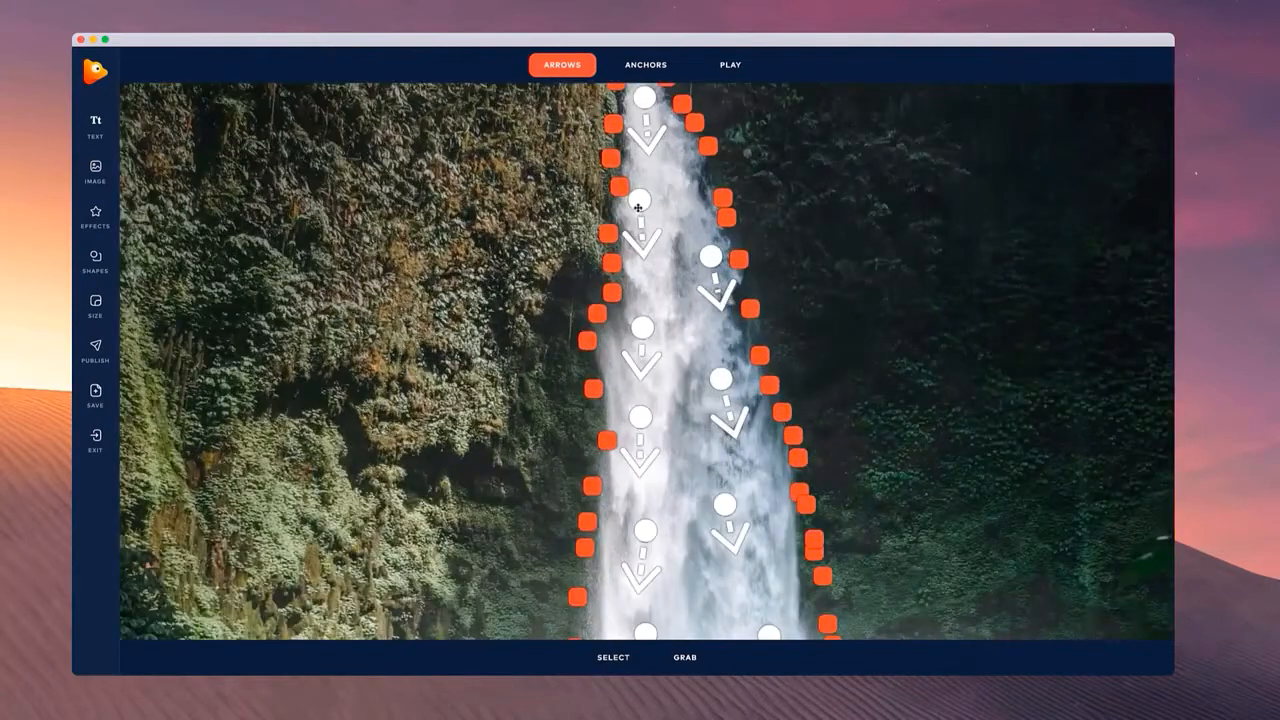
{"action": "left_click_drag", "start_coordinate": [638, 208], "coordinate": [645, 188]}
{"action": "mouse_move", "coordinate": [645, 247]}
{"action": "left_mouse_down"}
{"action": "mouse_move", "coordinate": [645, 295]}
{"action": "mouse_move", "coordinate": [688, 314]}
{"action": "mouse_move", "coordinate": [703, 356]}
{"action": "left_mouse_up"}
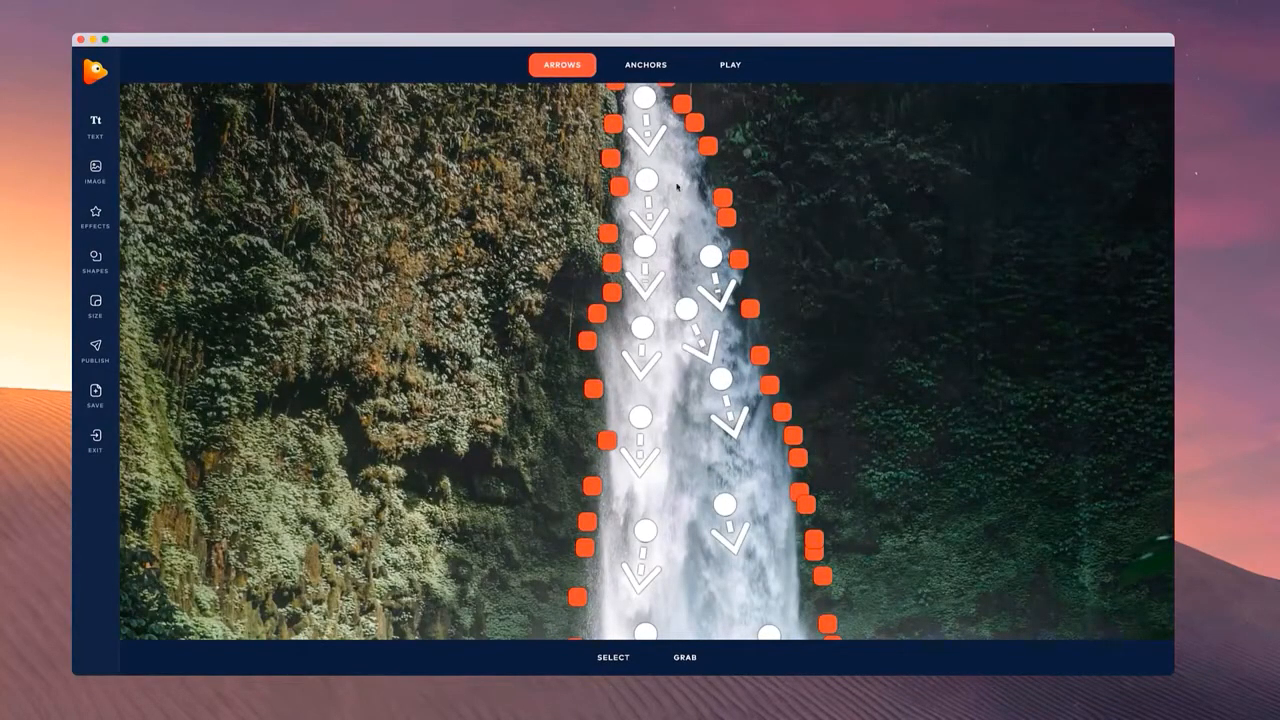
{"action": "left_click_drag", "start_coordinate": [683, 172], "coordinate": [698, 212]}
{"action": "left_click_drag", "start_coordinate": [688, 496], "coordinate": [691, 541]}
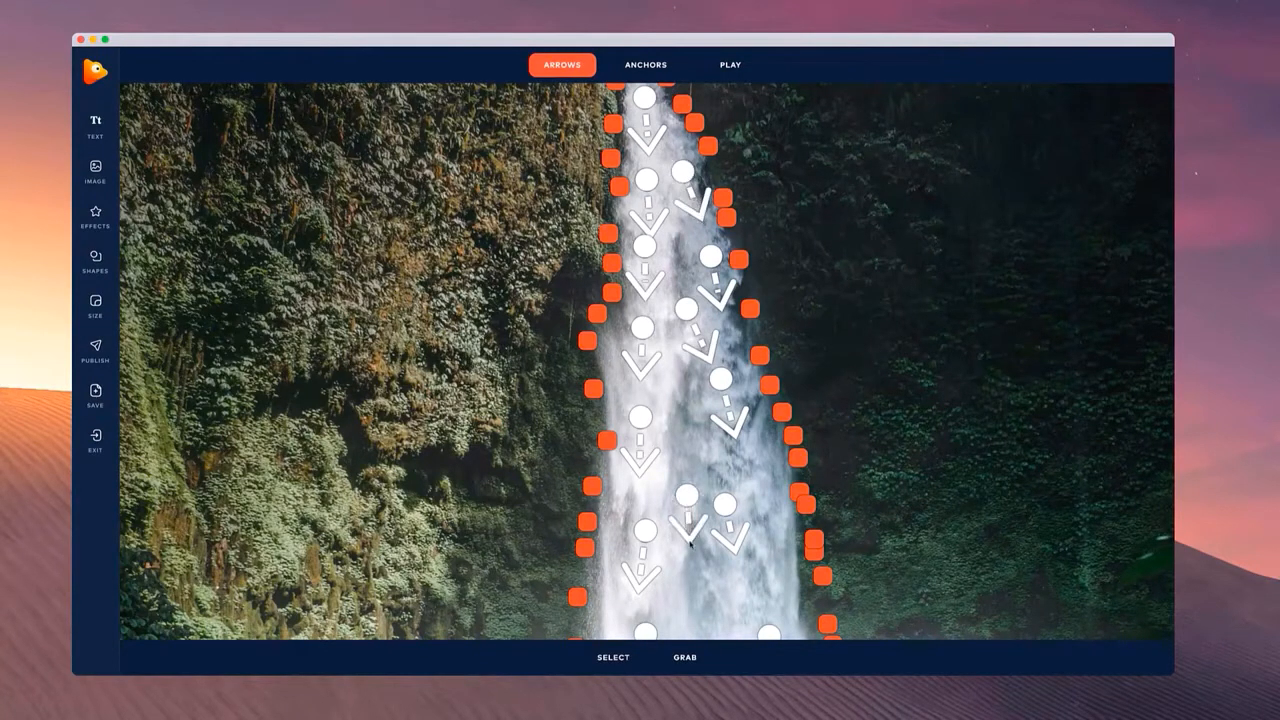
{"action": "left_click_drag", "start_coordinate": [698, 586], "coordinate": [697, 640]}
{"action": "scroll", "coordinate": [753, 473], "scroll_direction": "down", "scroll_amount": 3}
{"action": "left_click_drag", "start_coordinate": [755, 470], "coordinate": [669, 344]}
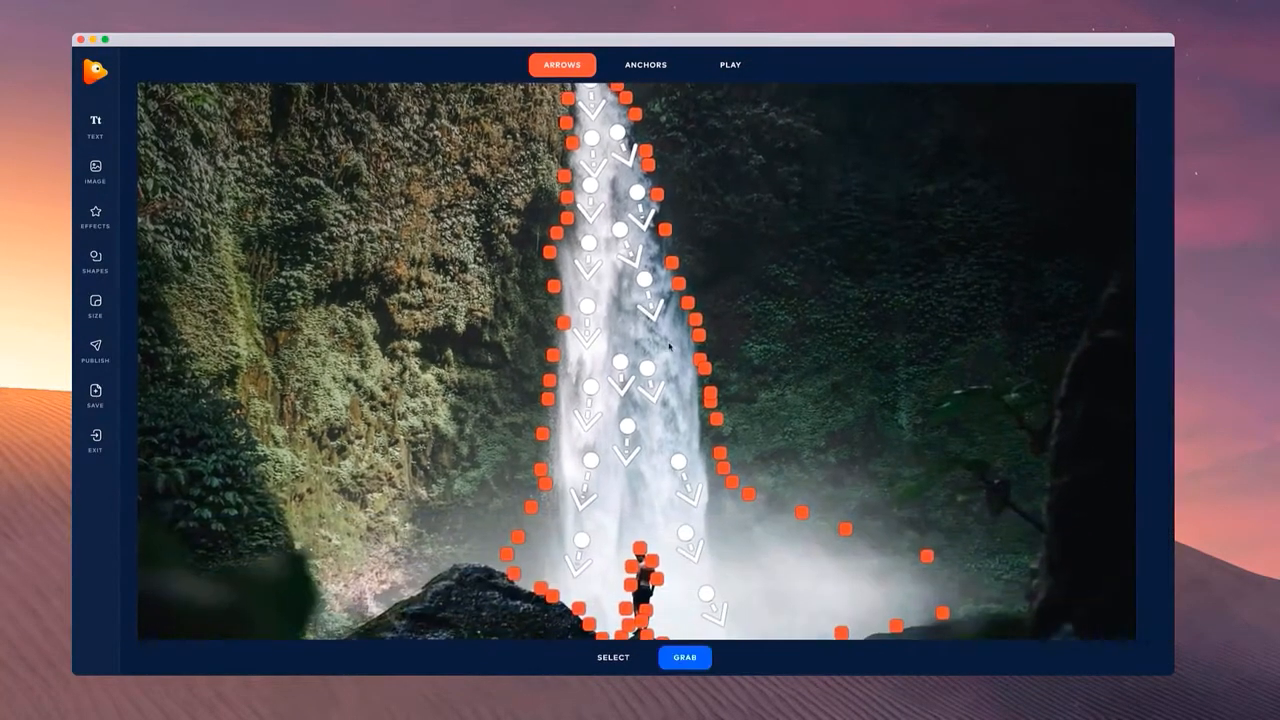
{"action": "left_click_drag", "start_coordinate": [637, 476], "coordinate": [645, 517]}
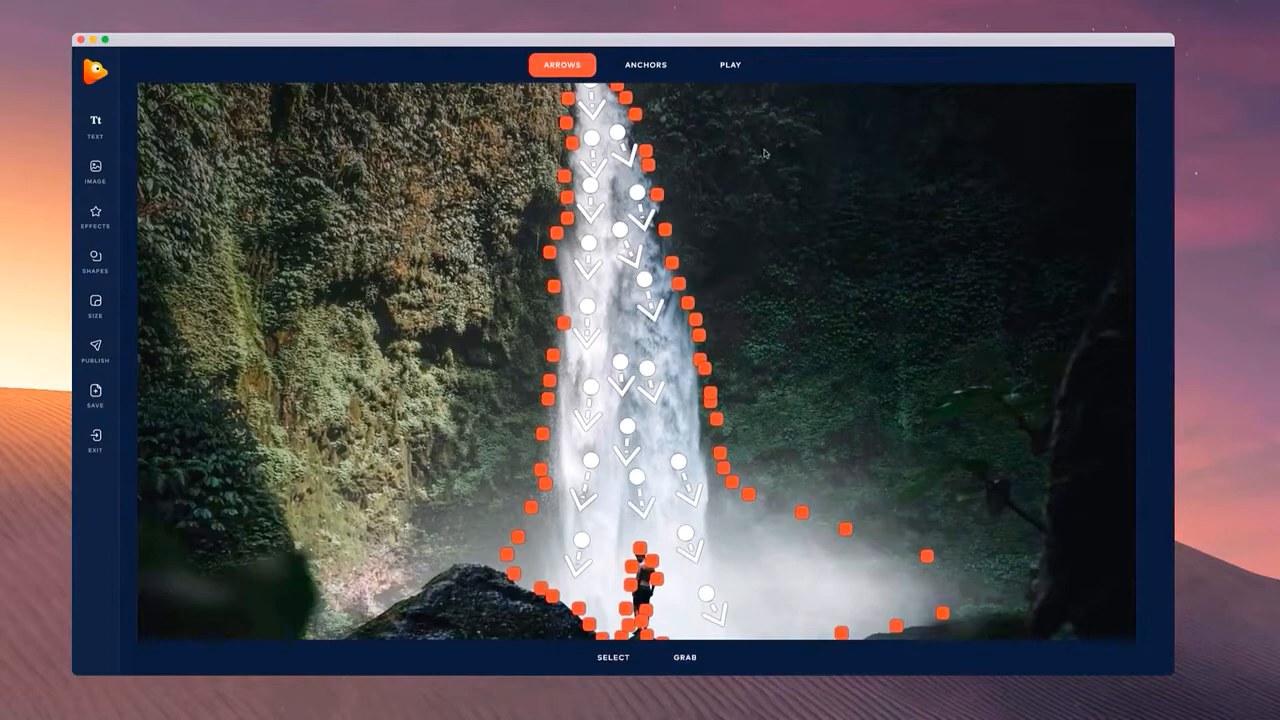
Play the animation, raise its speed slightly, and stop the playback.
{"action": "left_click", "coordinate": [758, 88]}
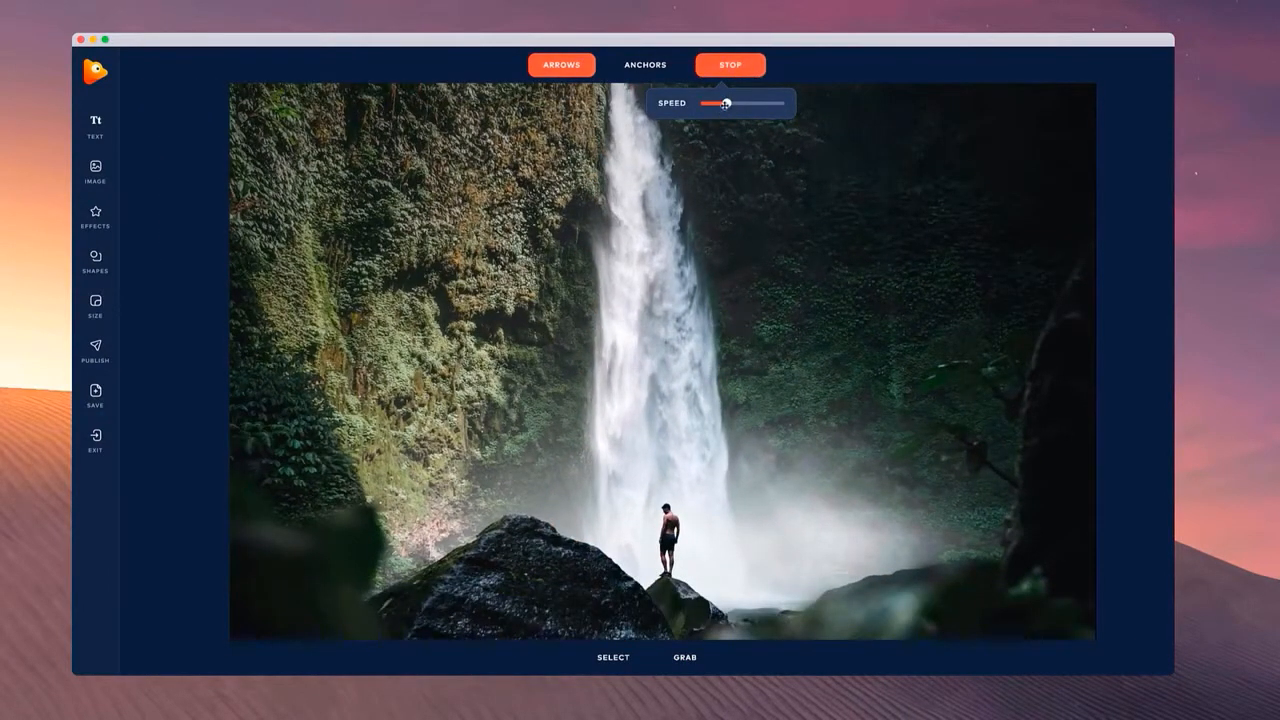
{"action": "left_click_drag", "start_coordinate": [726, 103], "coordinate": [733, 104]}
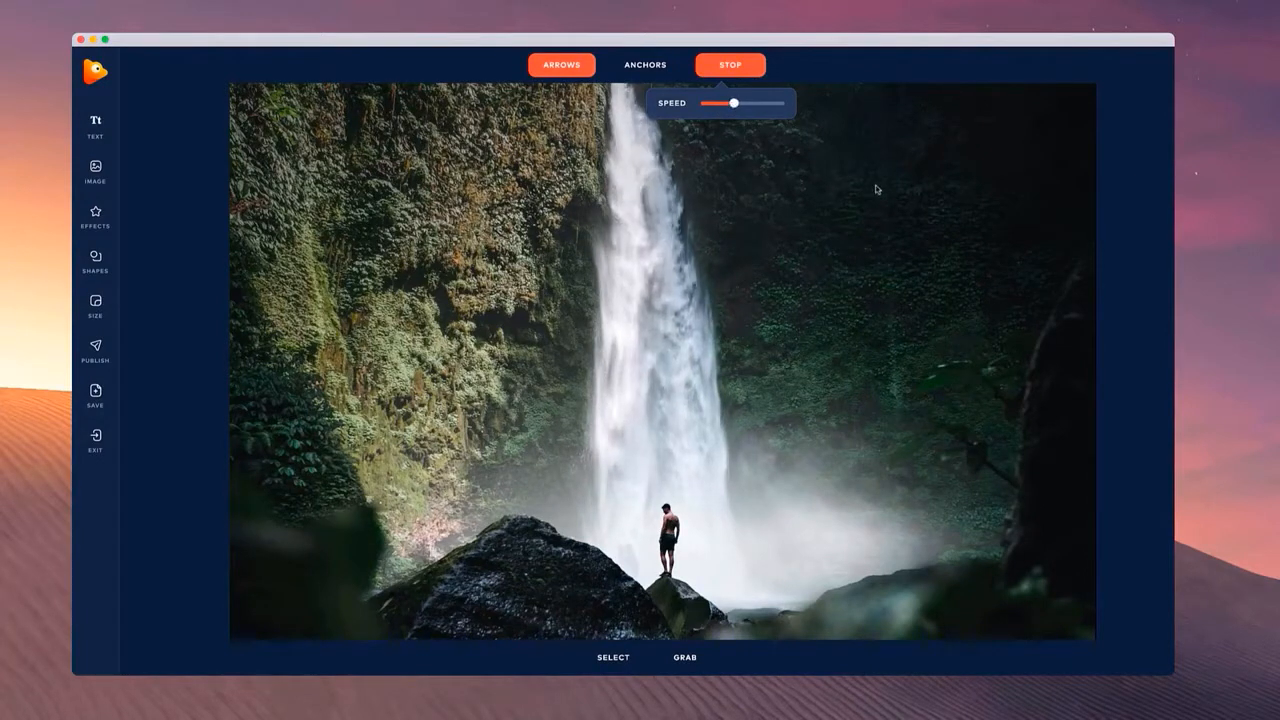
{"action": "left_click", "coordinate": [751, 70]}
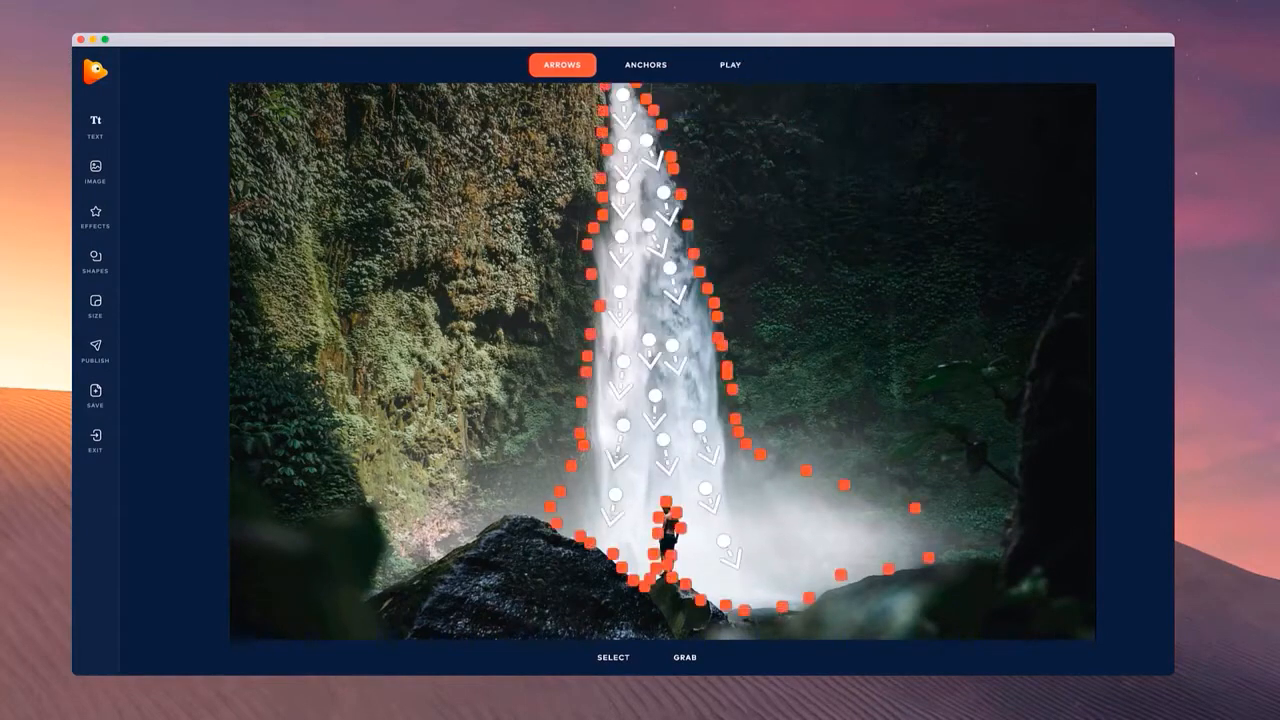
Add the third Fog overlay over the lower part of the photo and enlarge it slightly past the photo's side edges.
{"action": "left_click", "coordinate": [91, 232]}
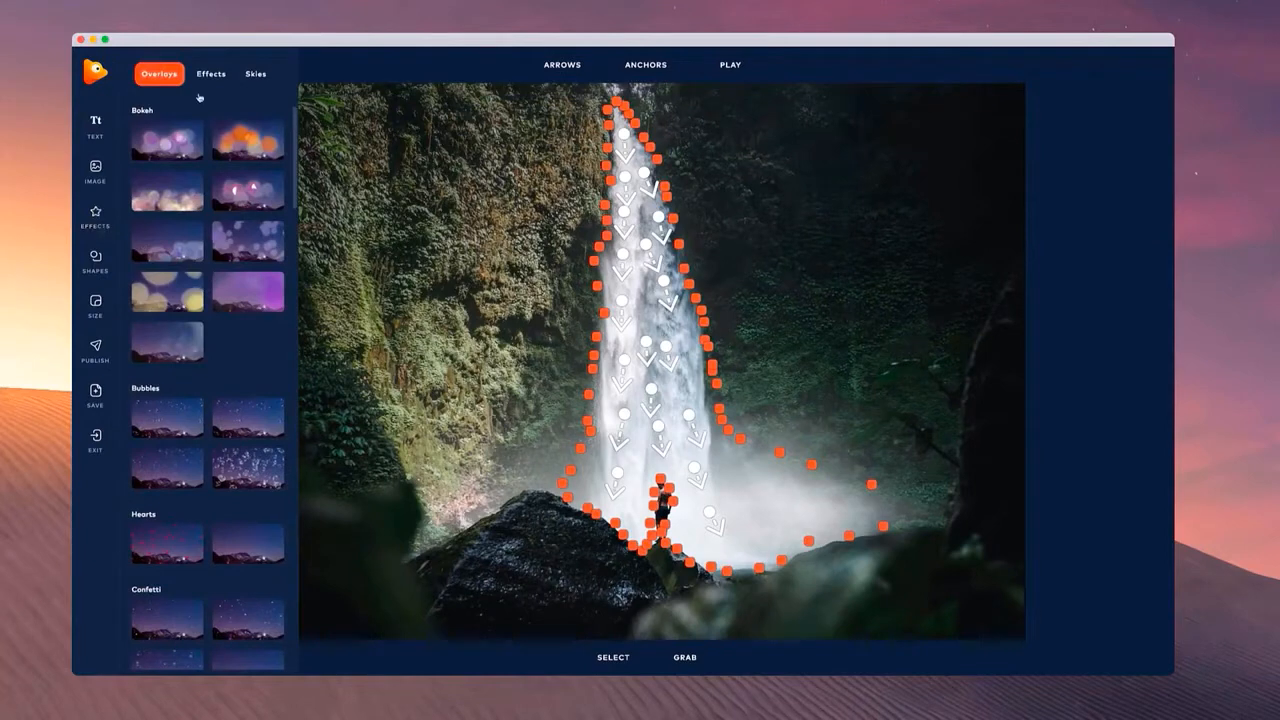
{"action": "scroll", "coordinate": [225, 280], "scroll_direction": "down", "scroll_amount": 10}
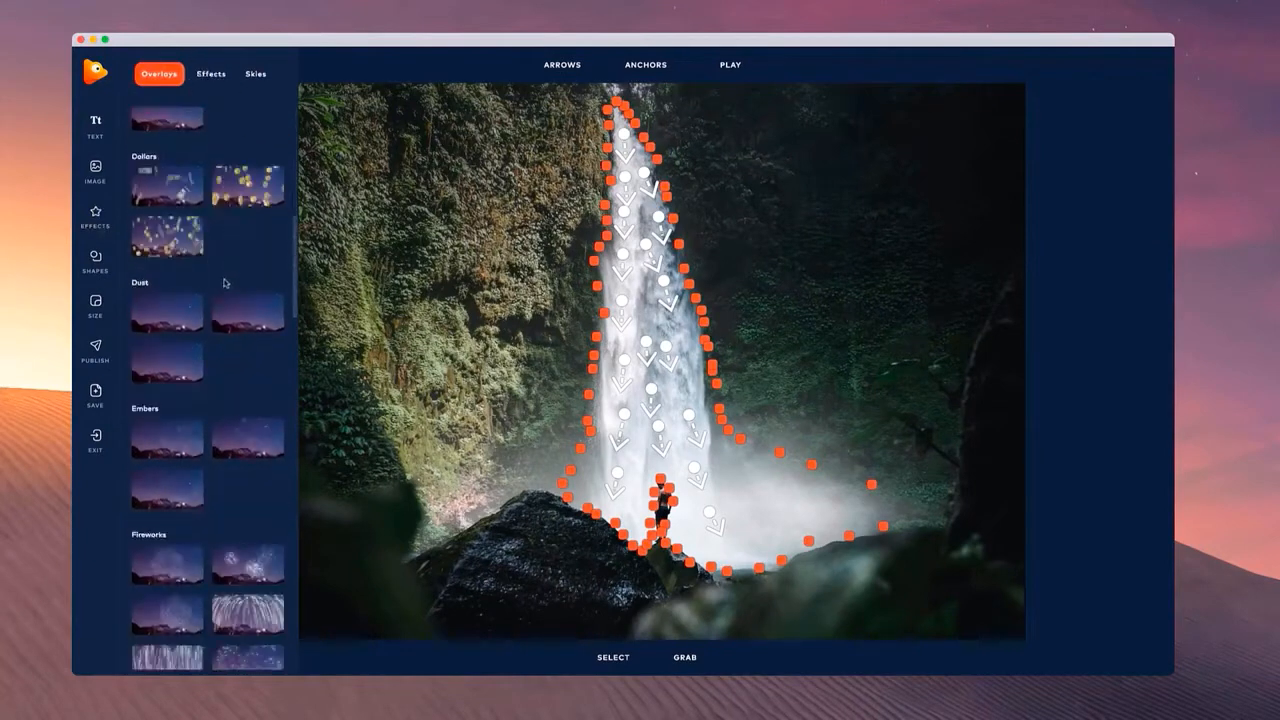
{"action": "scroll", "coordinate": [225, 283], "scroll_direction": "down", "scroll_amount": 10}
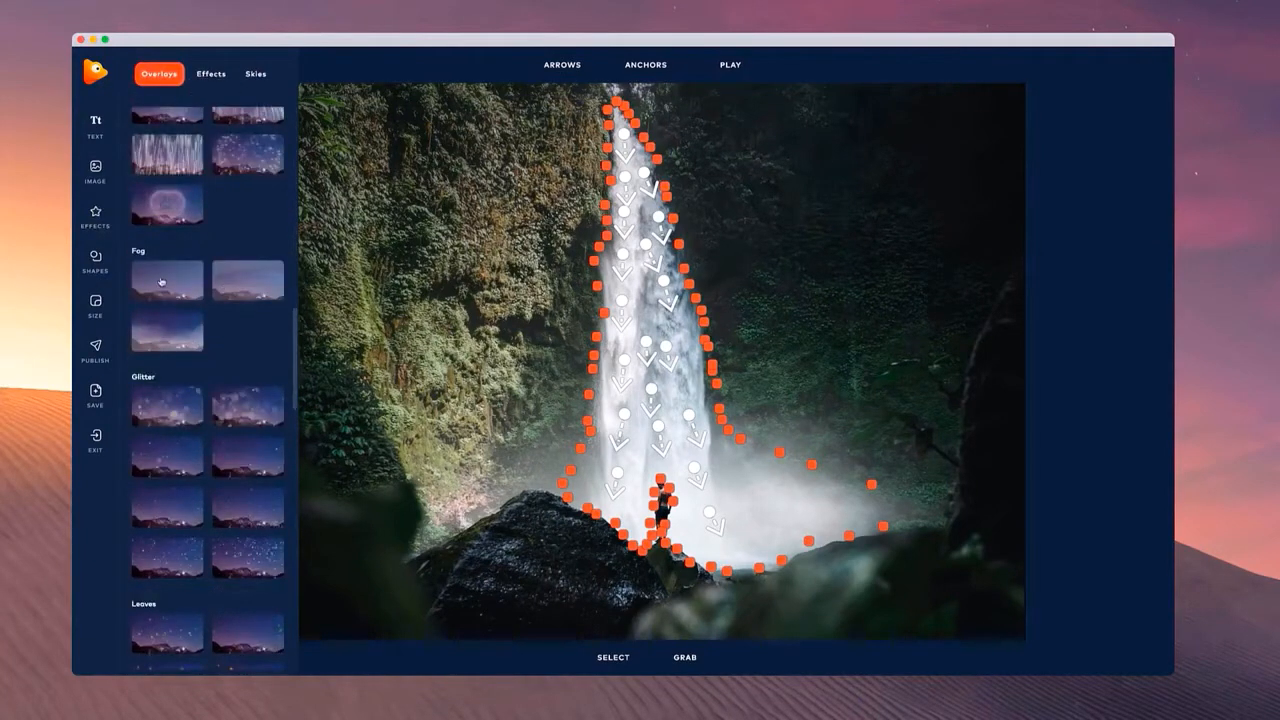
{"action": "left_click", "coordinate": [158, 347]}
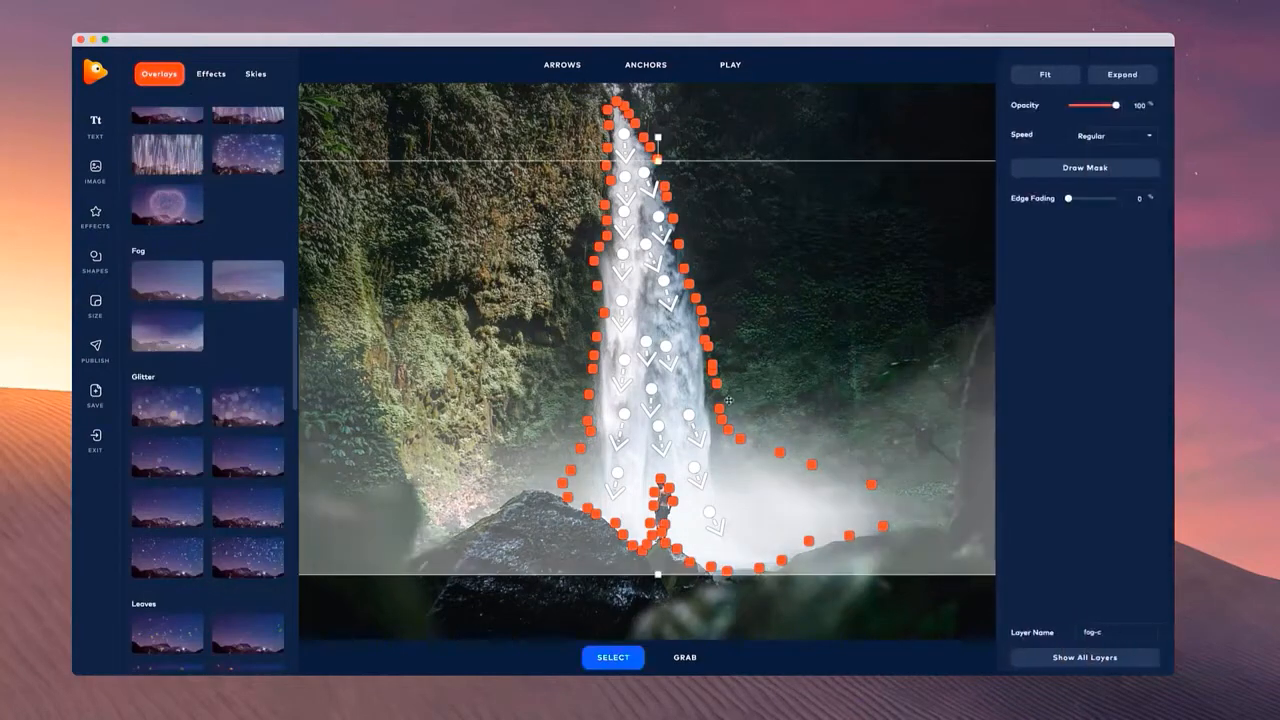
{"action": "left_click_drag", "start_coordinate": [933, 475], "coordinate": [930, 594]}
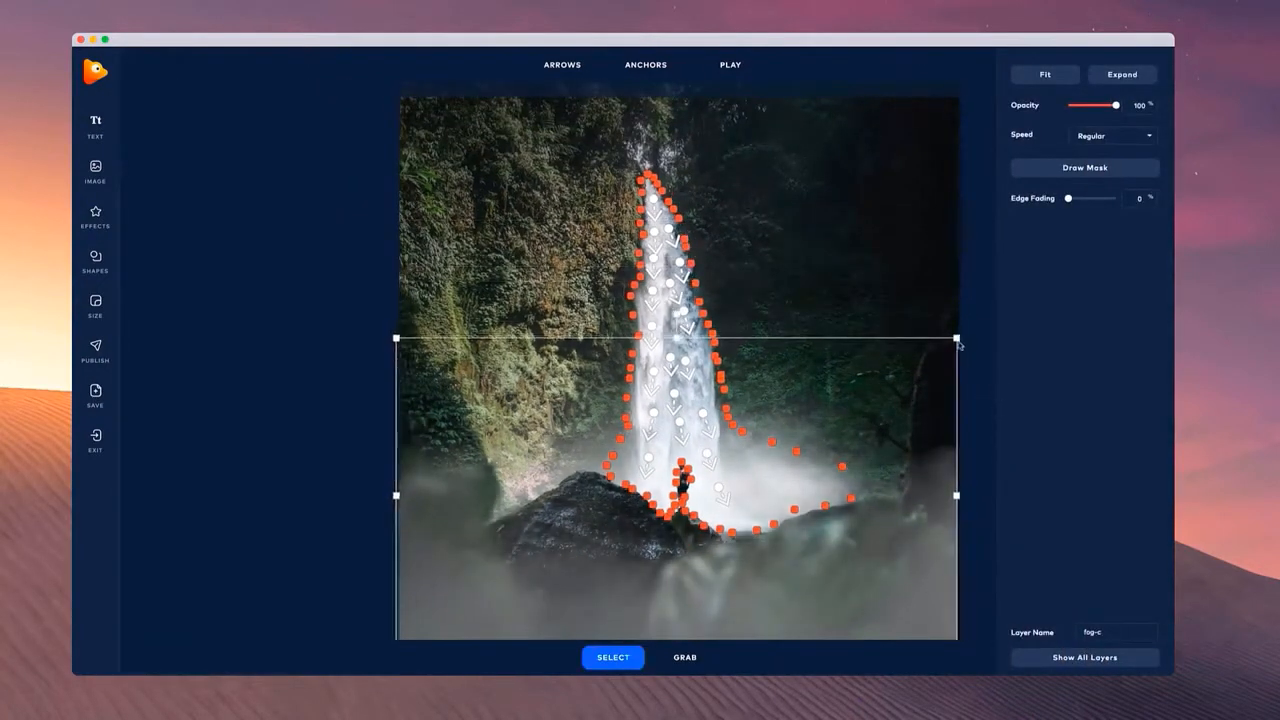
{"action": "left_click_drag", "start_coordinate": [958, 338], "coordinate": [980, 318]}
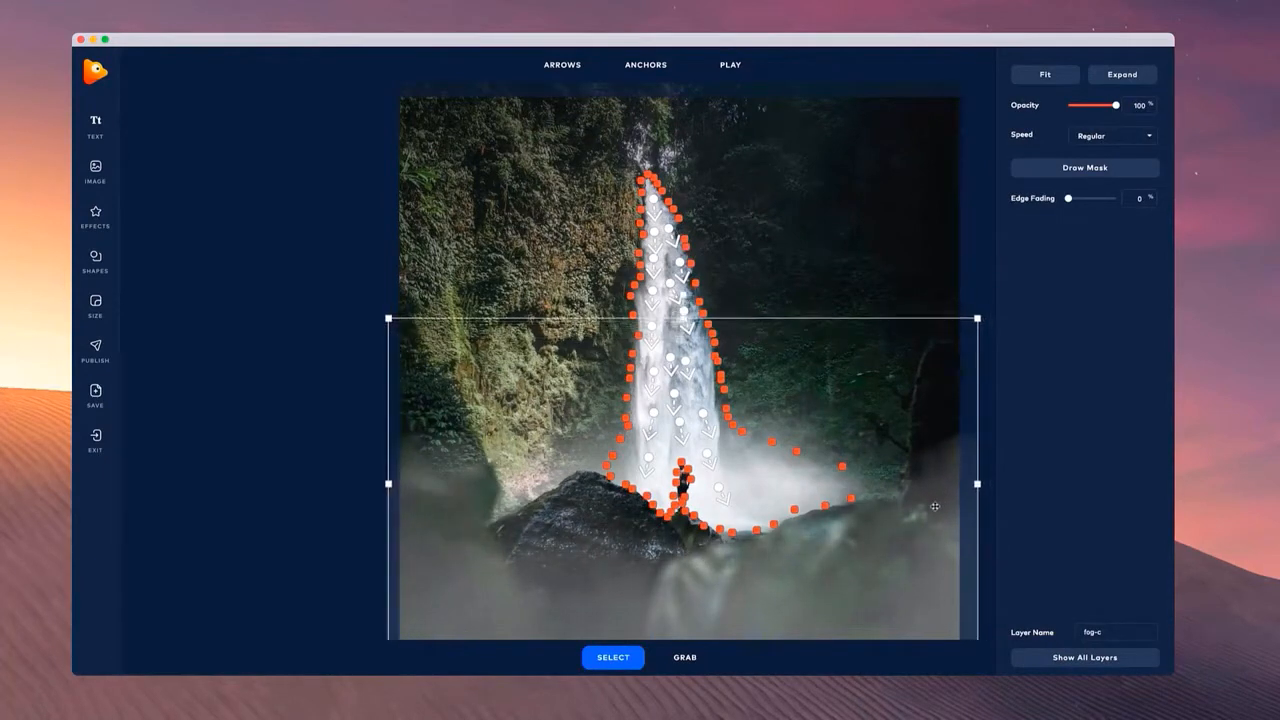
{"action": "key", "text": "space"}
{"action": "left_click_drag", "start_coordinate": [935, 504], "coordinate": [869, 508]}
{"action": "left_click", "coordinate": [869, 520]}
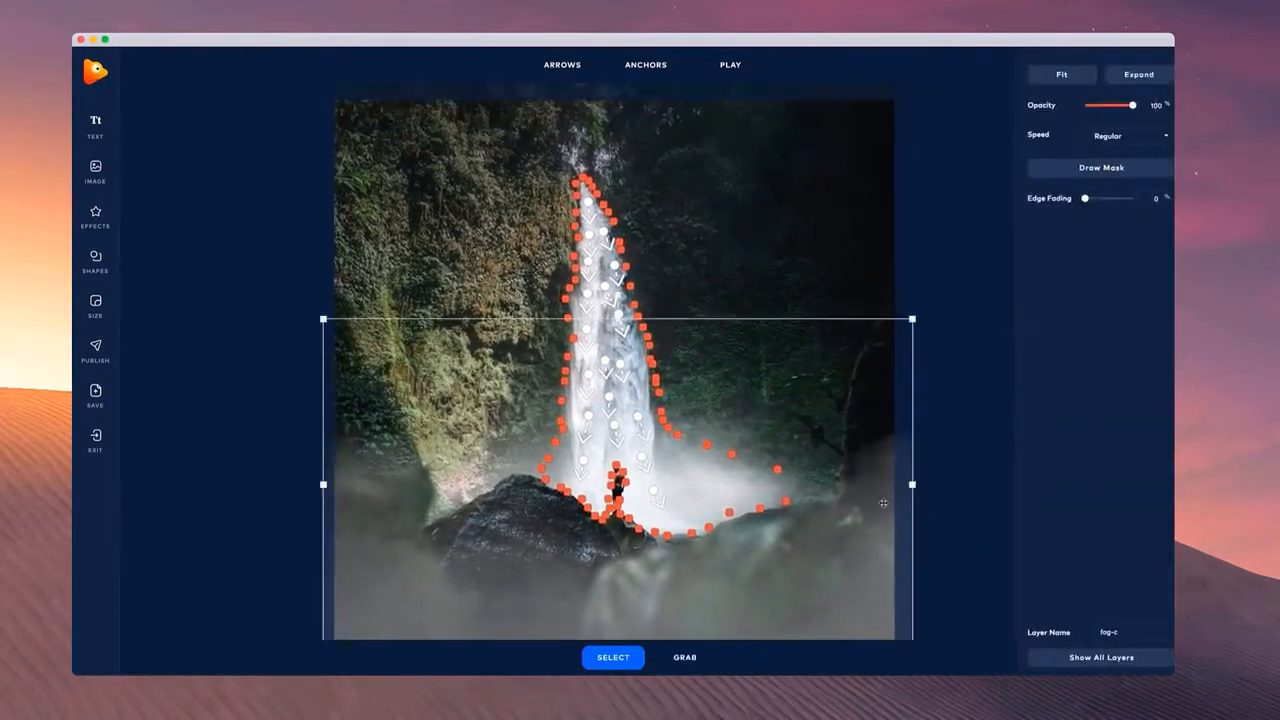
Set the fog overlay's speed to Slow, preview the animation and stop the playback.
{"action": "left_click", "coordinate": [1098, 137]}
{"action": "left_click", "coordinate": [1096, 157]}
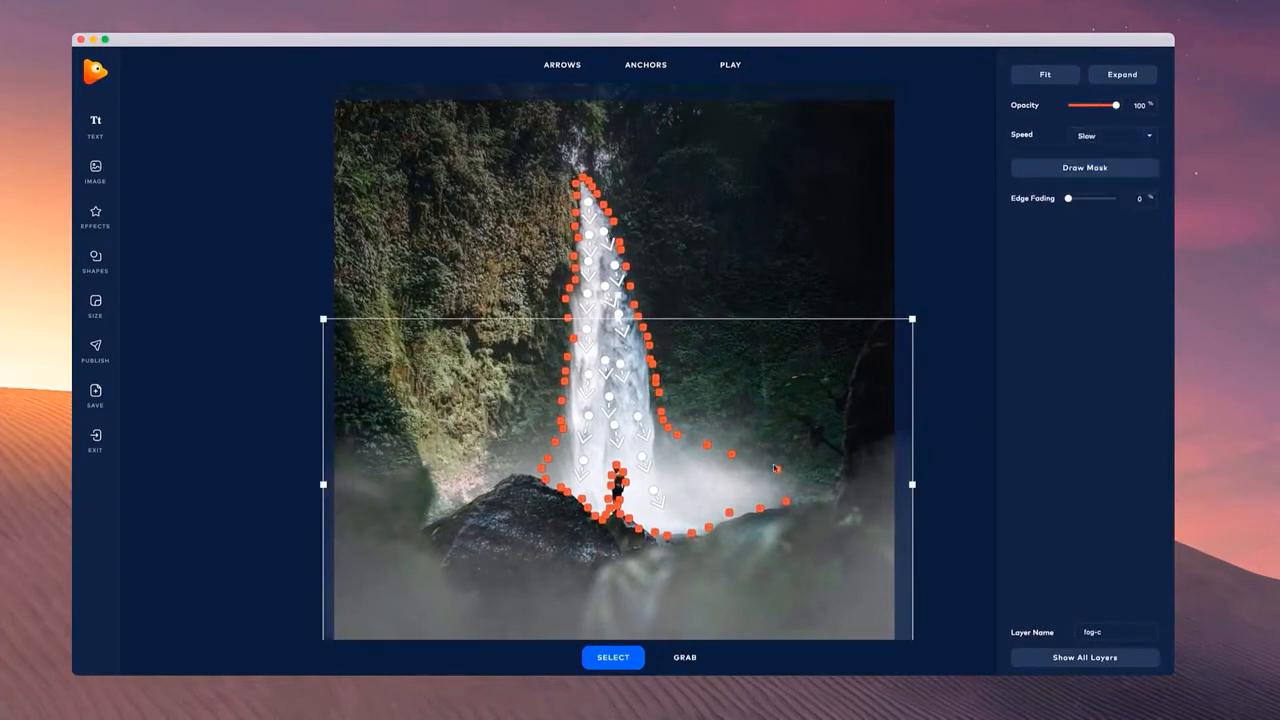
{"action": "left_click", "coordinate": [760, 64]}
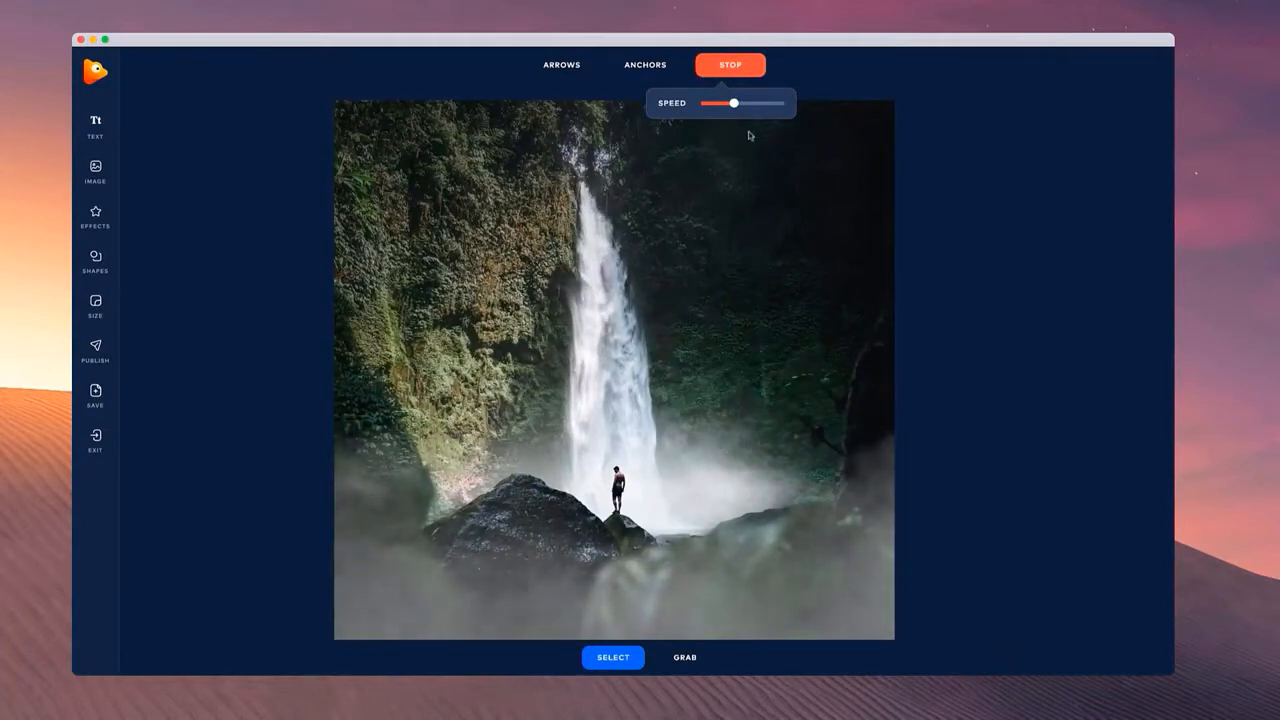
{"action": "left_click", "coordinate": [732, 68]}
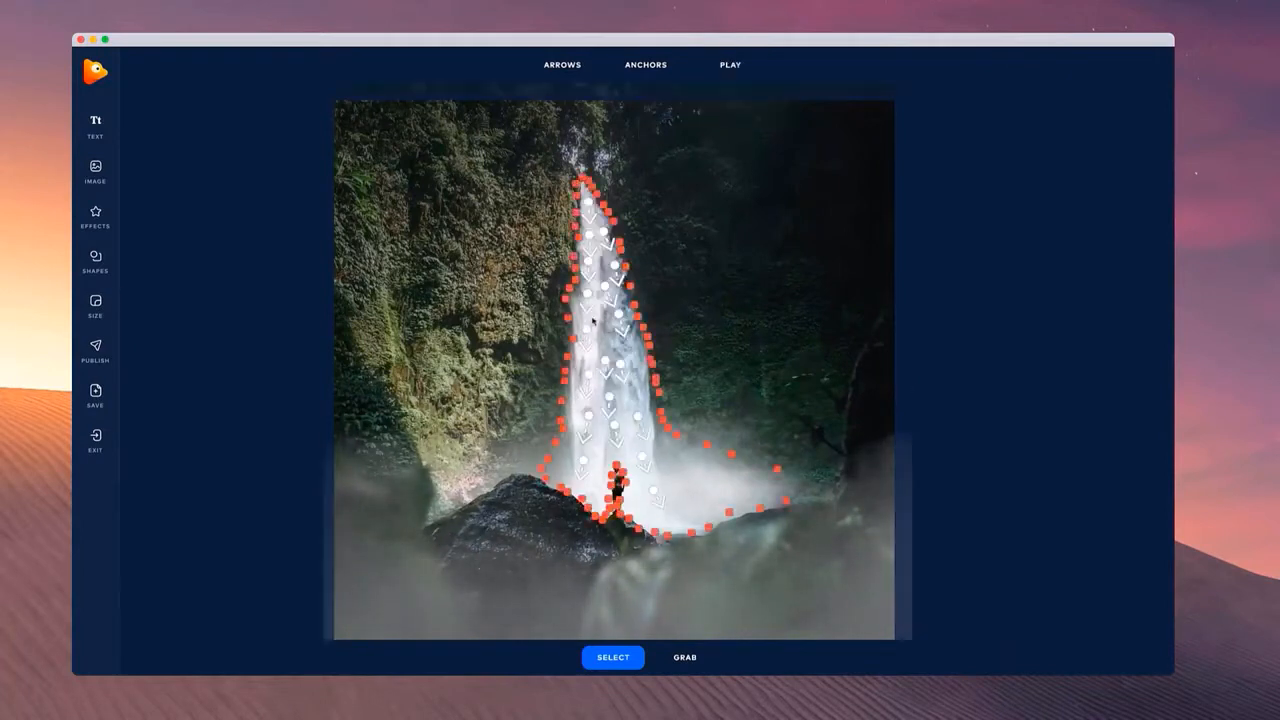
Compare the GIF and MP4 output options and publish the animation as an MP4 with 2 loops.
{"action": "left_click", "coordinate": [84, 352]}
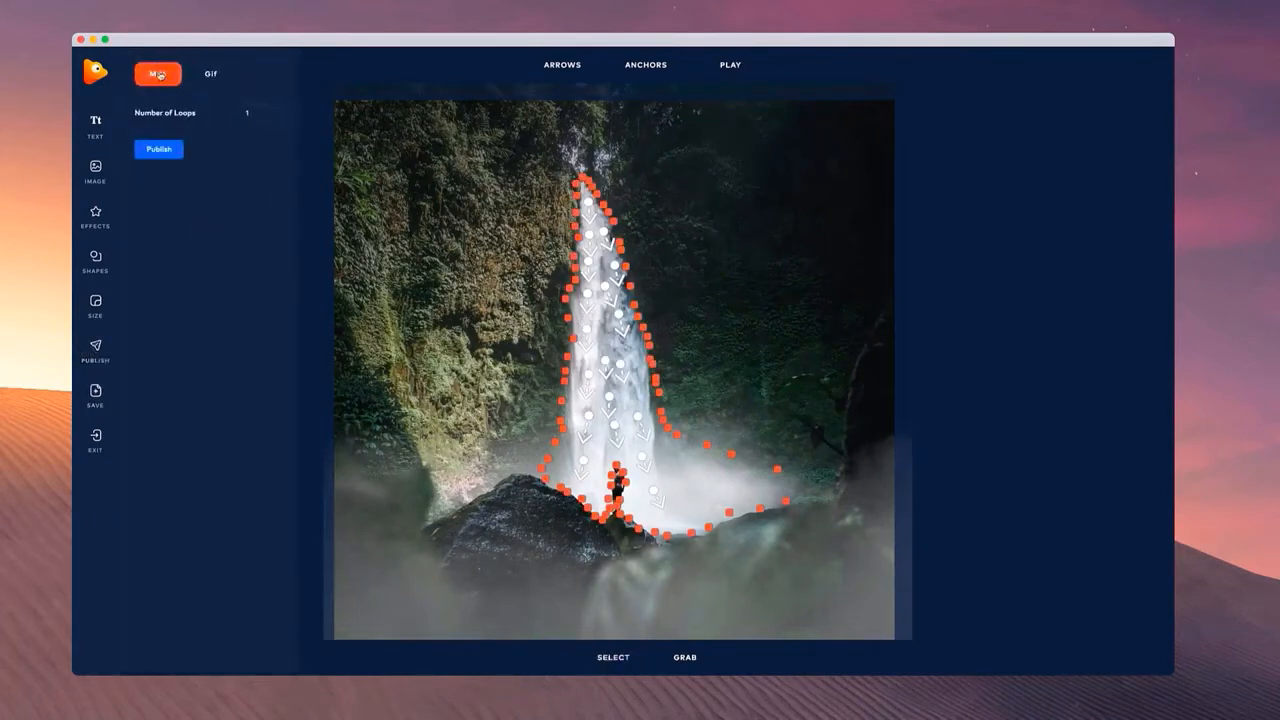
{"action": "left_click", "coordinate": [212, 72]}
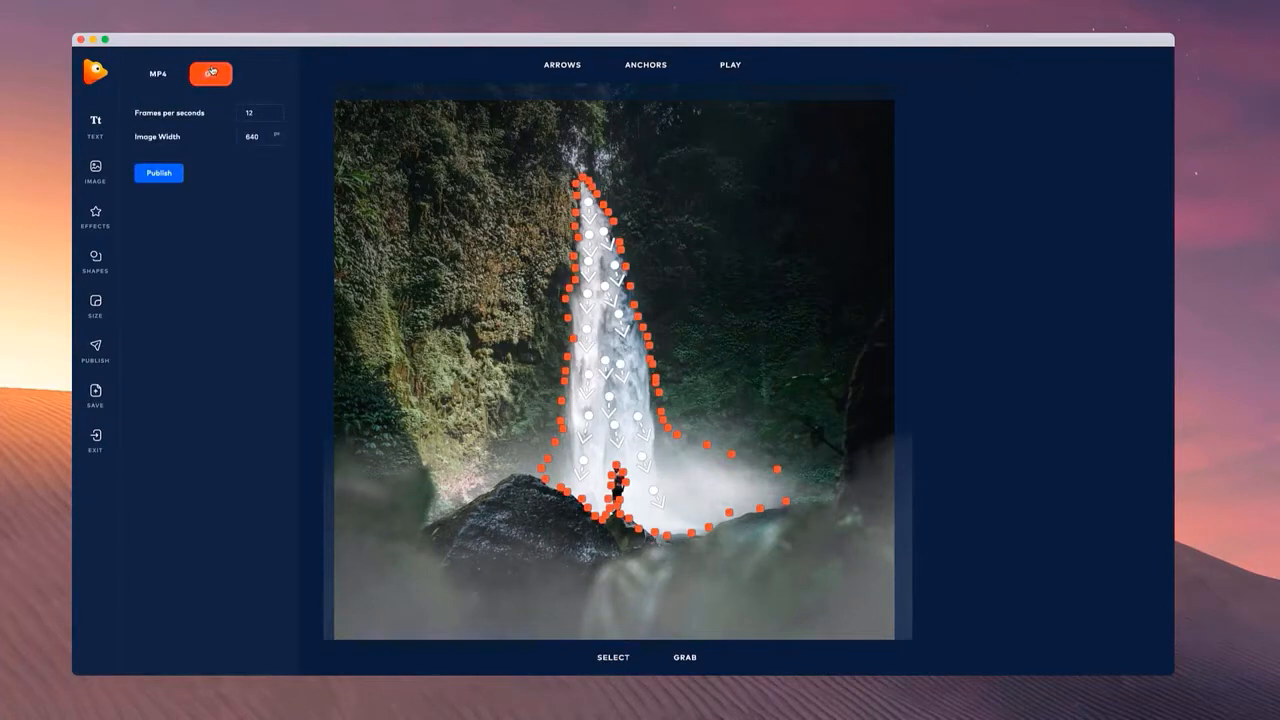
{"action": "left_click", "coordinate": [150, 74]}
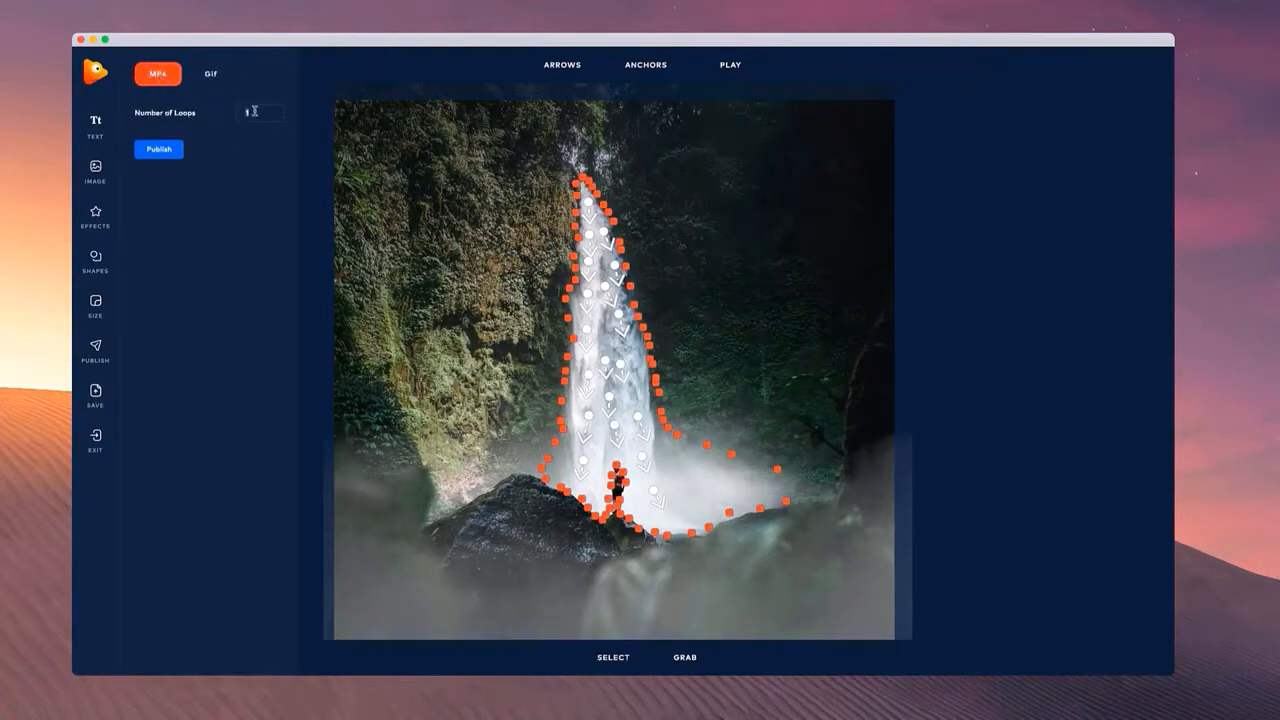
{"action": "left_click", "coordinate": [160, 150]}
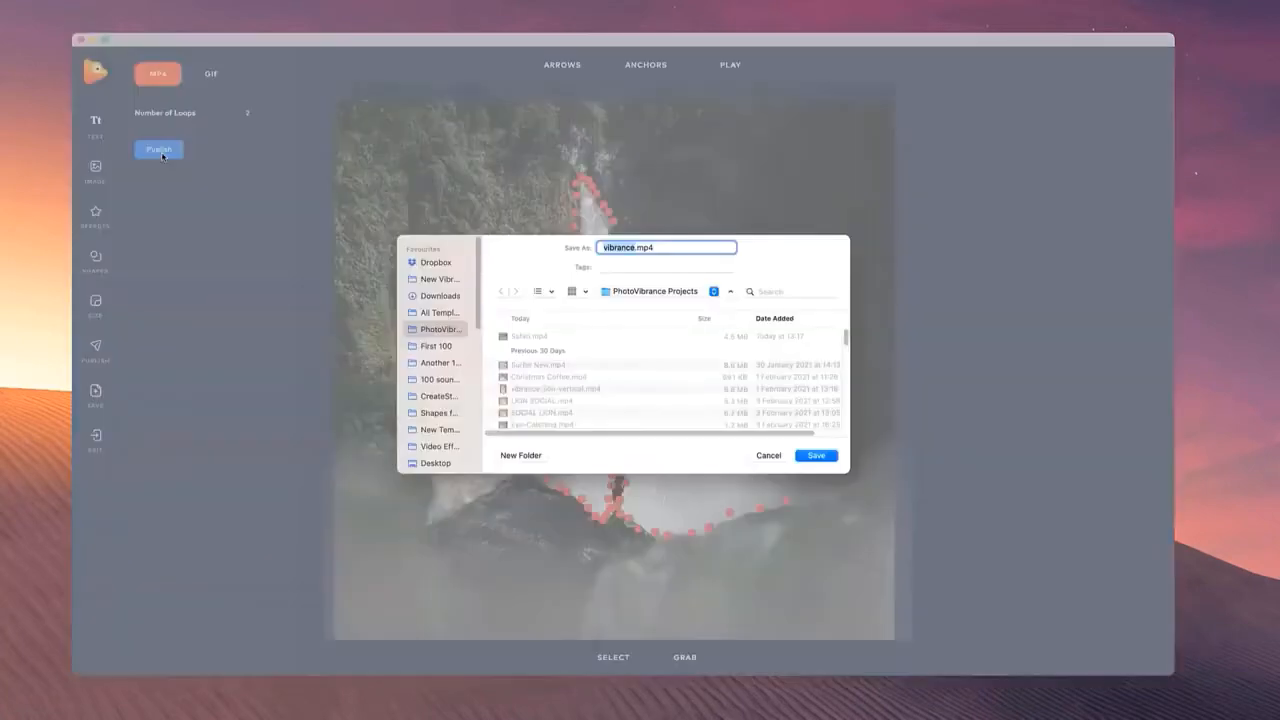
Save the MP4 as "waterfall image" in the PhotoVibrance Projects folder and play the rendered video.
{"action": "type", "text": "e"}
{"action": "type", "text": "aterfa"}
{"action": "type", "text": "ll"}
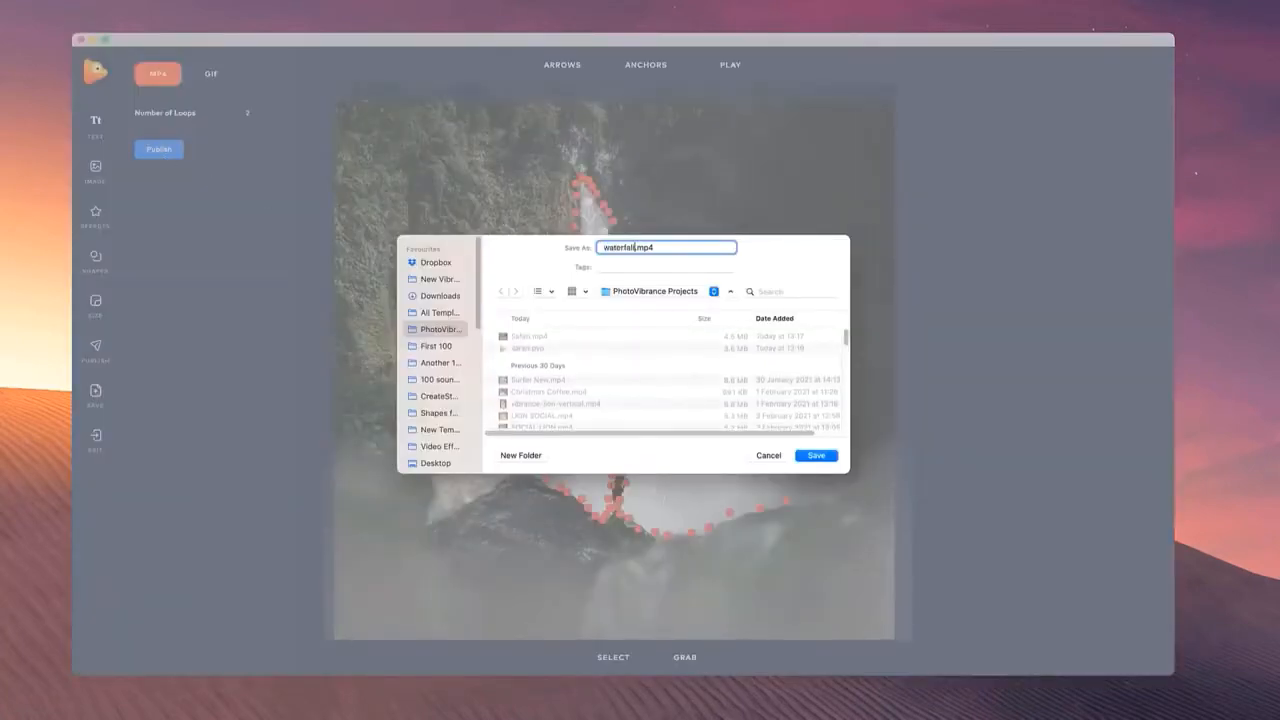
{"action": "type", "text": " image"}
{"action": "key", "text": "Return"}
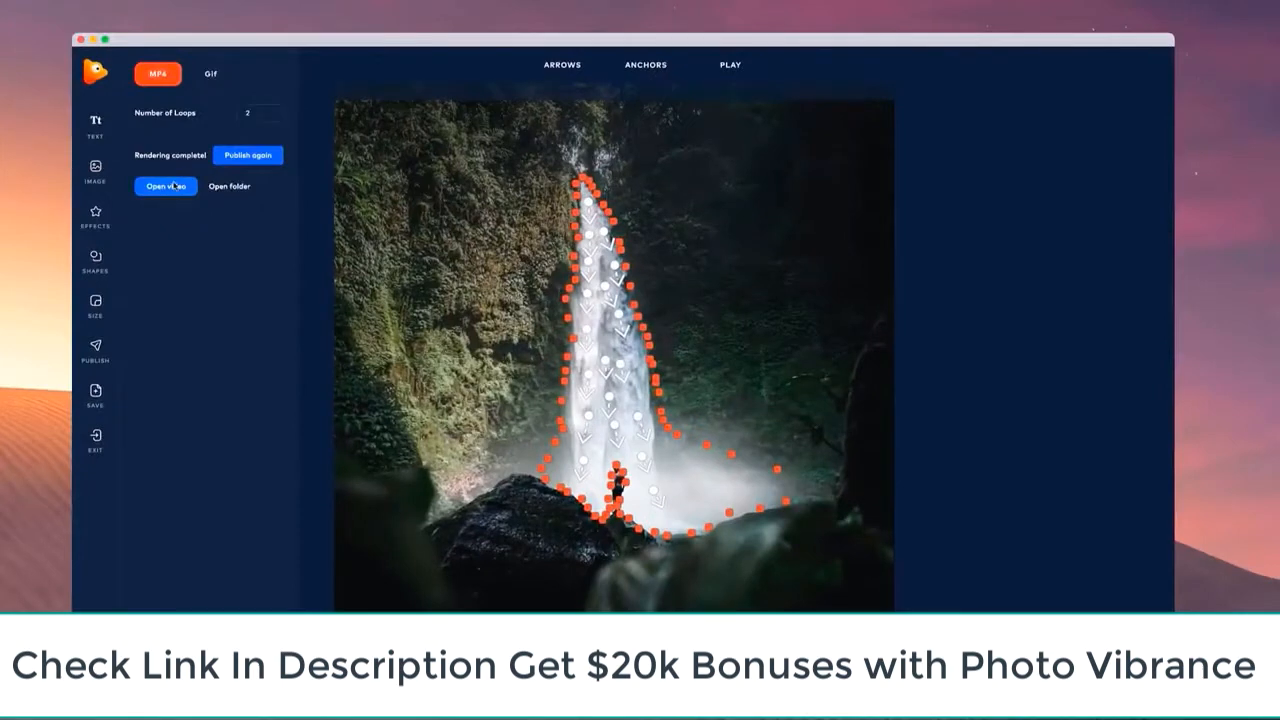
{"action": "left_click", "coordinate": [166, 186]}
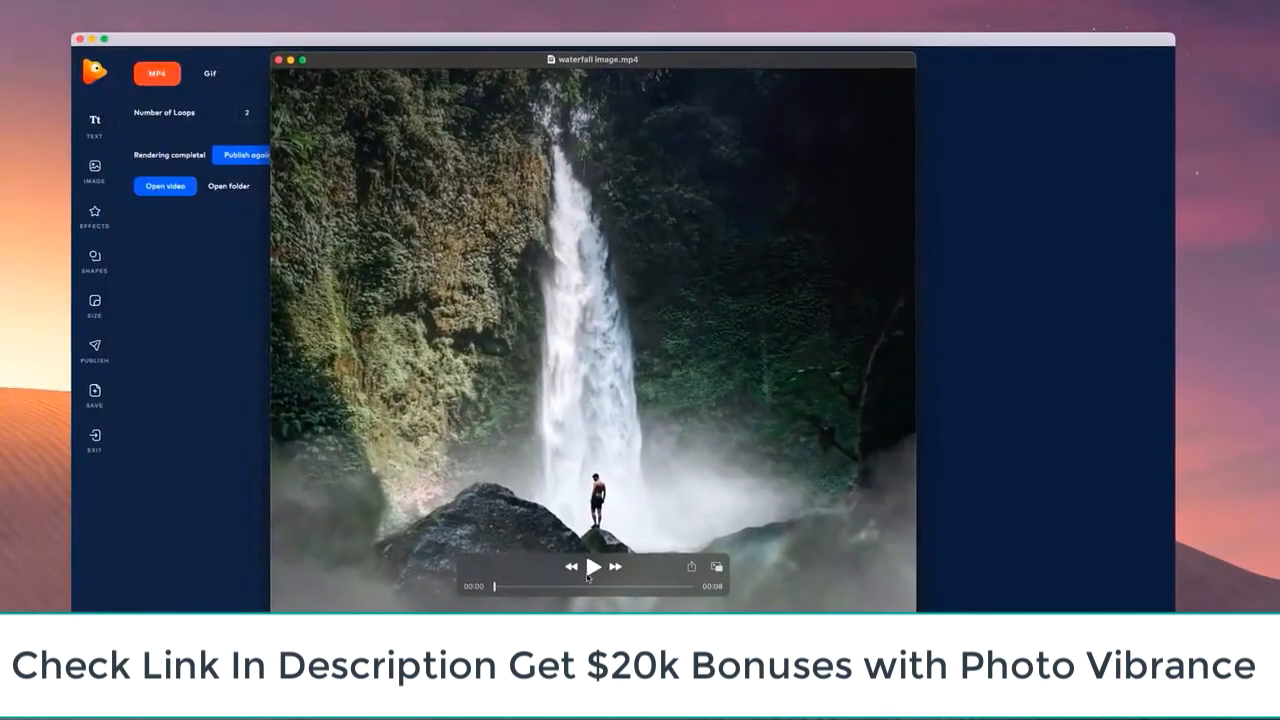
{"action": "left_click", "coordinate": [590, 569]}
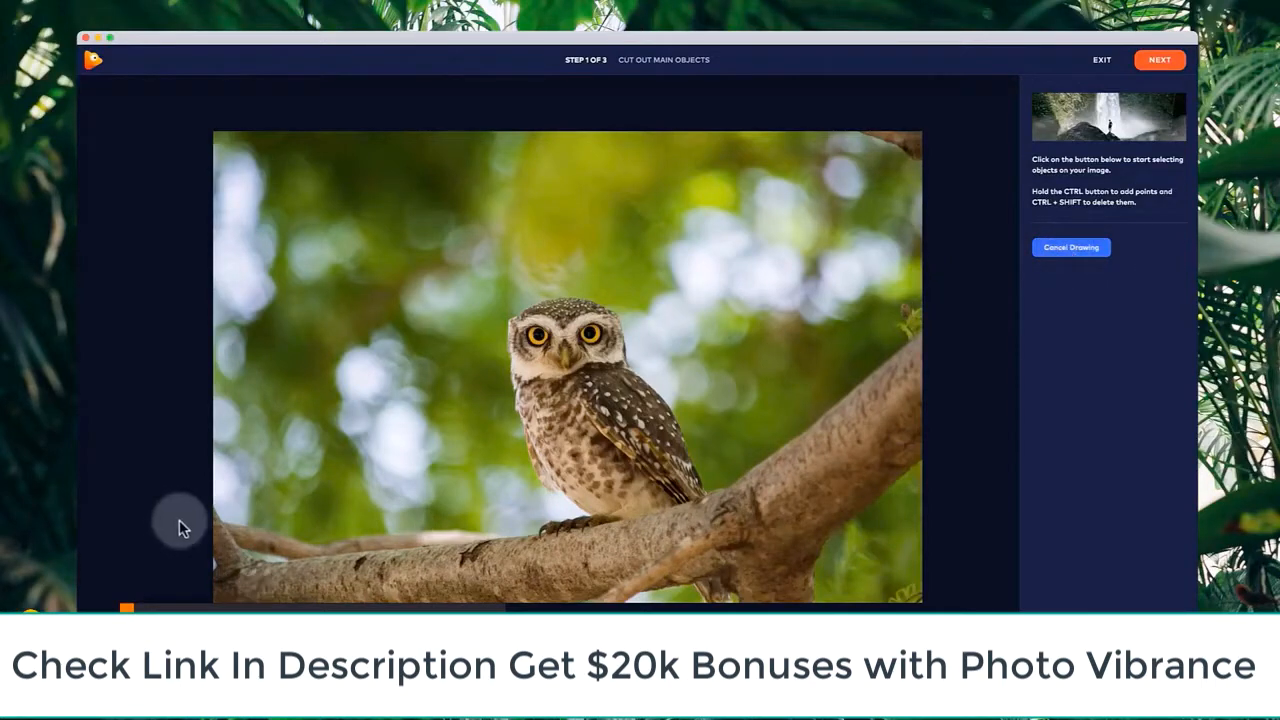
Start the owl photo's cutout by tracing the branch's upper edge from the photo's left border towards the owl's feet.
{"action": "scroll", "coordinate": [180, 523], "scroll_direction": "up", "scroll_amount": 3}
{"action": "left_click", "coordinate": [233, 488]}
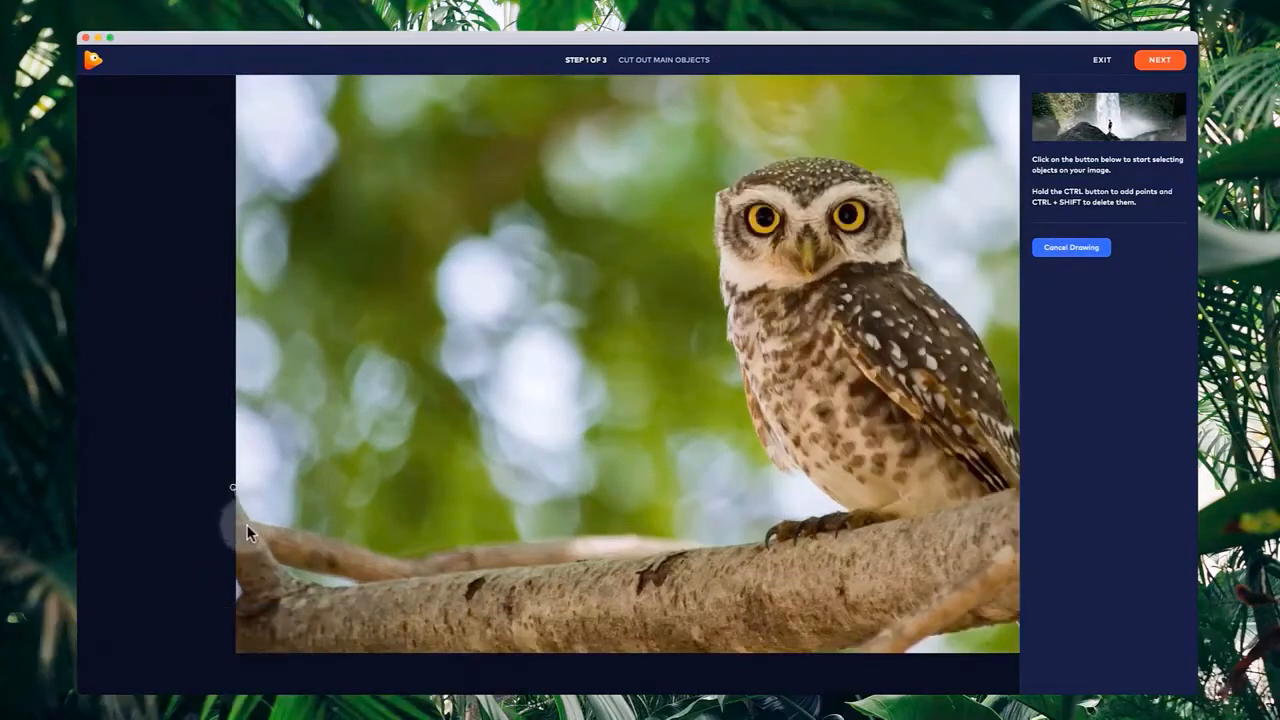
{"action": "left_click", "coordinate": [248, 520]}
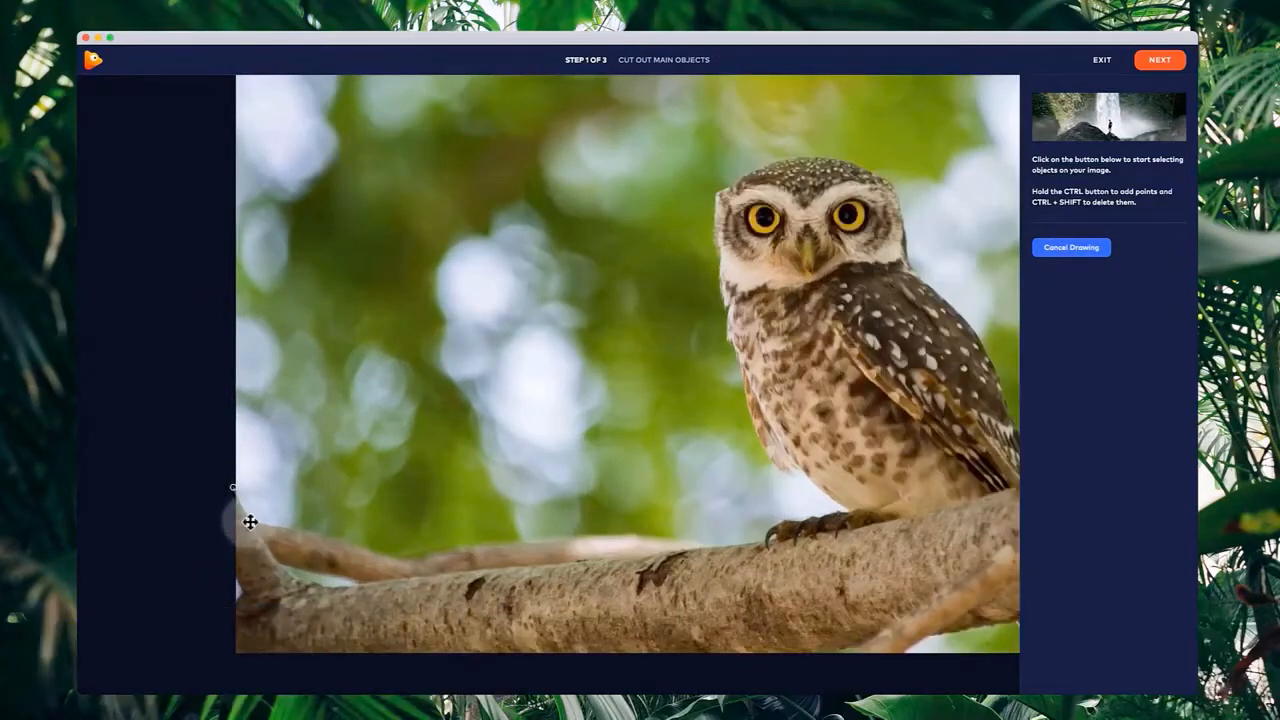
{"action": "left_click", "coordinate": [328, 537]}
{"action": "left_click", "coordinate": [403, 560]}
{"action": "left_click", "coordinate": [421, 554]}
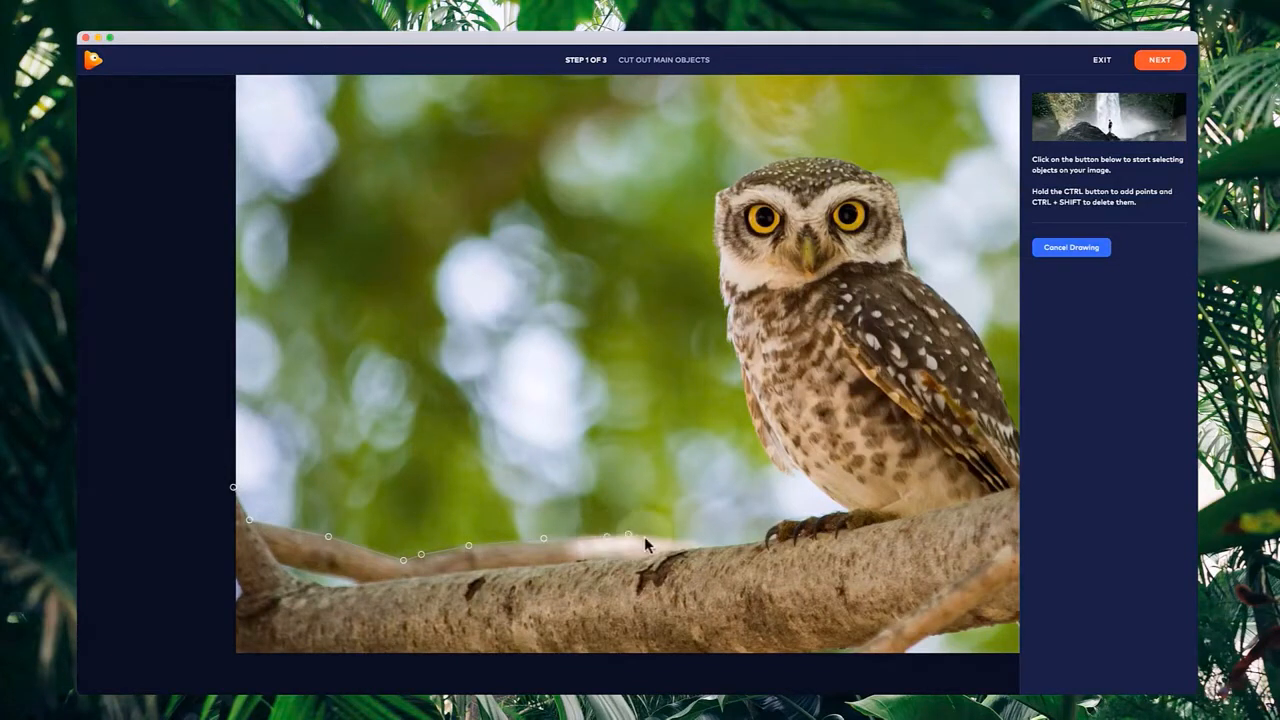
{"action": "left_click", "coordinate": [677, 541]}
{"action": "left_click", "coordinate": [715, 545]}
Continue the cutout outline with closely spaced points around the owl's claws on the branch.
{"action": "left_click", "coordinate": [763, 540]}
{"action": "left_click", "coordinate": [770, 529]}
{"action": "left_click", "coordinate": [776, 523]}
{"action": "left_click", "coordinate": [787, 521]}
{"action": "left_click", "coordinate": [801, 518]}
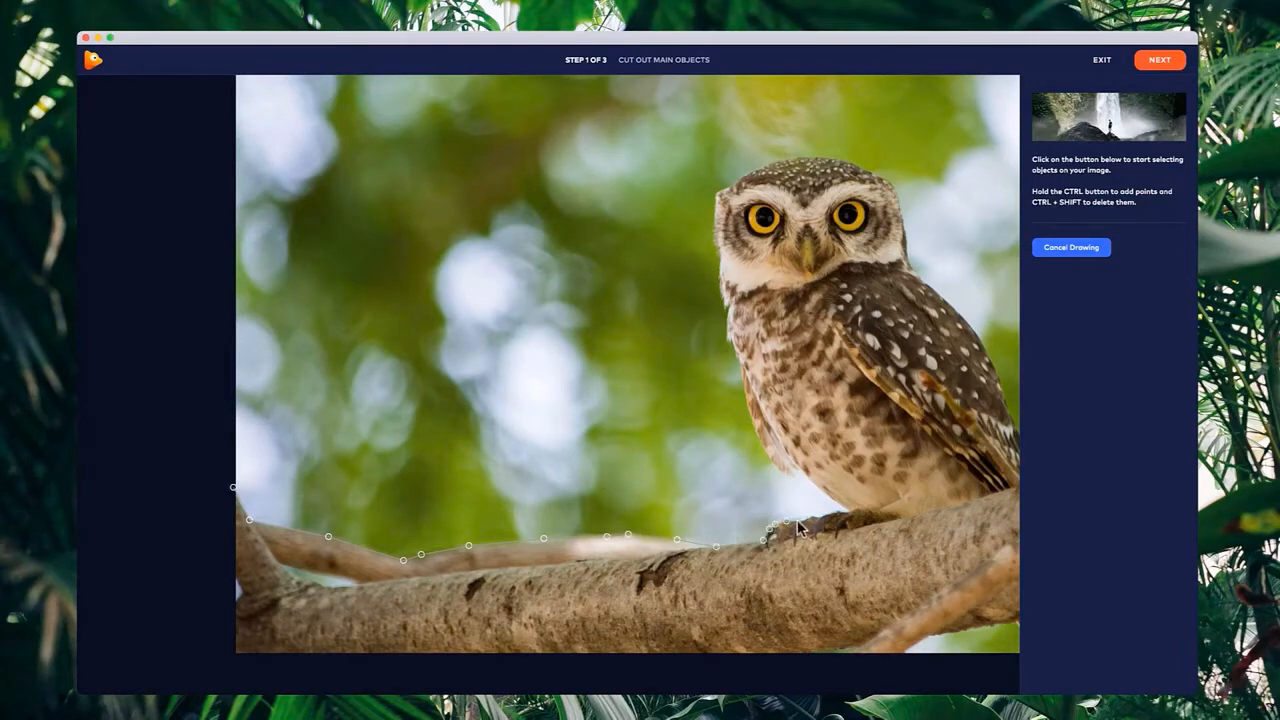
{"action": "left_click", "coordinate": [816, 516]}
{"action": "left_click", "coordinate": [828, 514]}
{"action": "left_click", "coordinate": [849, 511]}
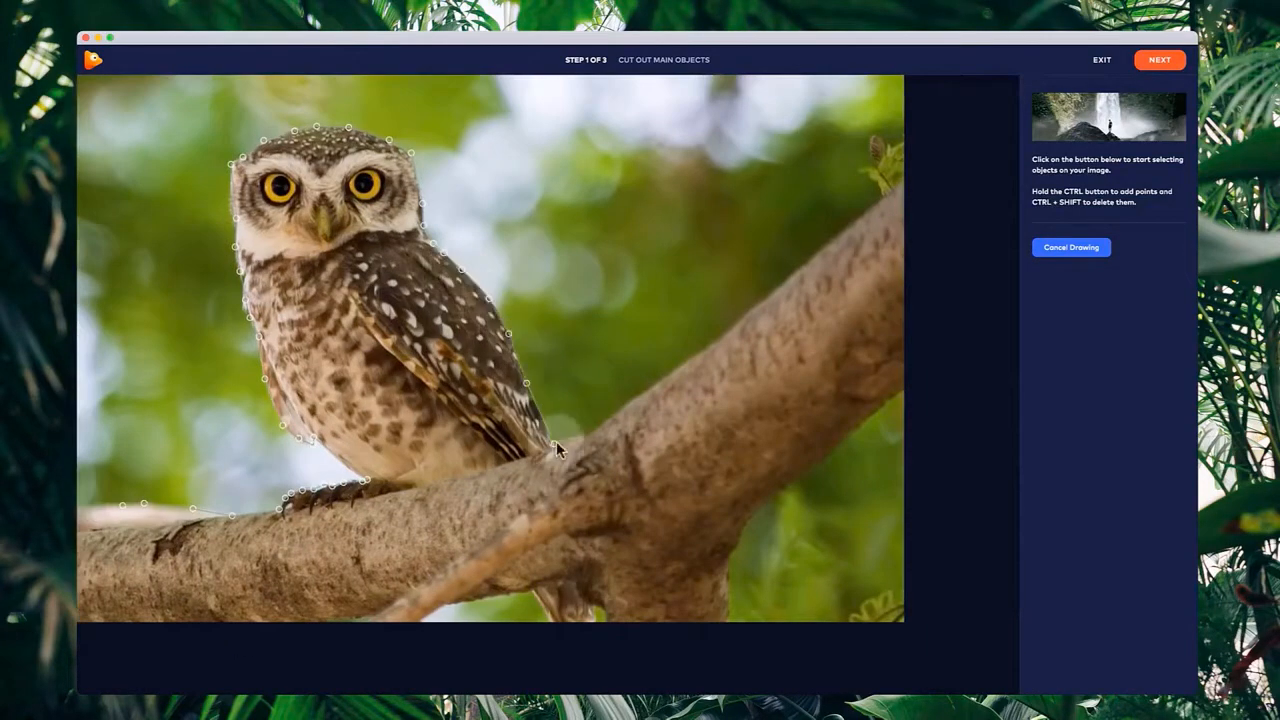
Trace the branch's right end and underside, run the outline below the photo and close it at its starting point.
{"action": "left_click", "coordinate": [877, 171]}
{"action": "left_click", "coordinate": [916, 142]}
{"action": "left_click", "coordinate": [916, 382]}
{"action": "left_click", "coordinate": [883, 403]}
{"action": "left_click", "coordinate": [914, 614]}
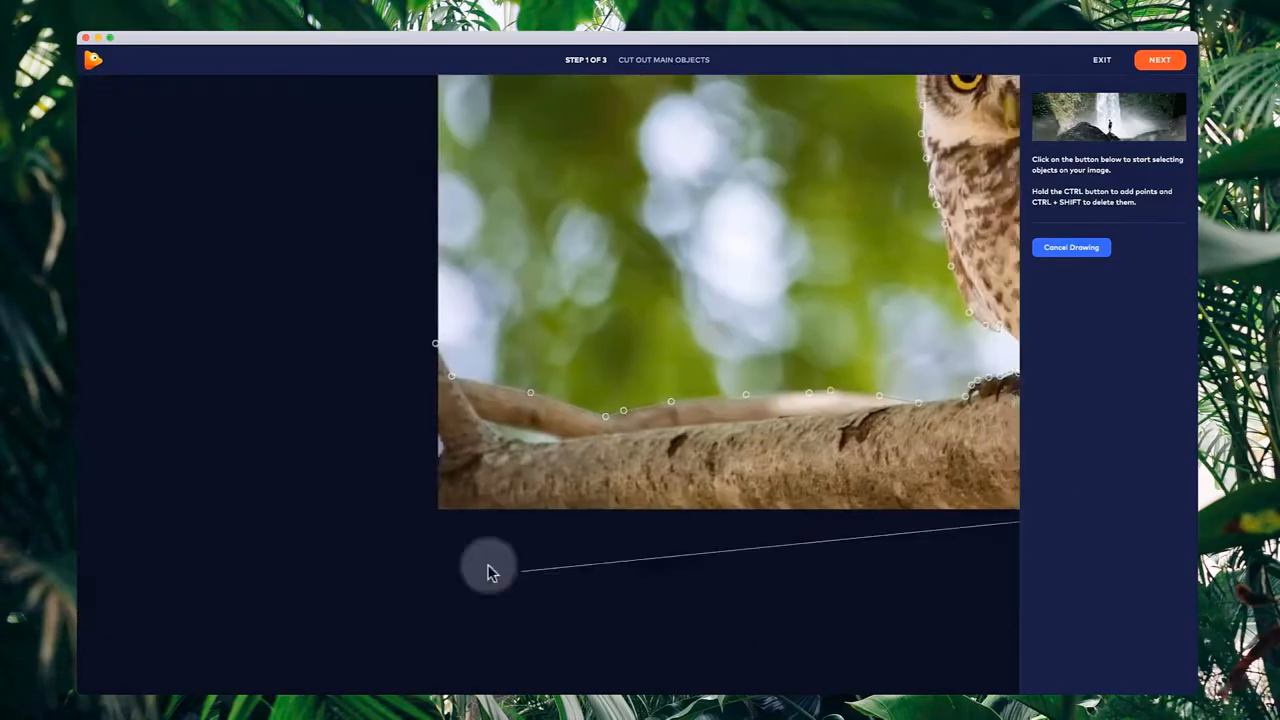
{"action": "left_click", "coordinate": [425, 525]}
{"action": "left_click", "coordinate": [422, 461]}
{"action": "left_click", "coordinate": [433, 426]}
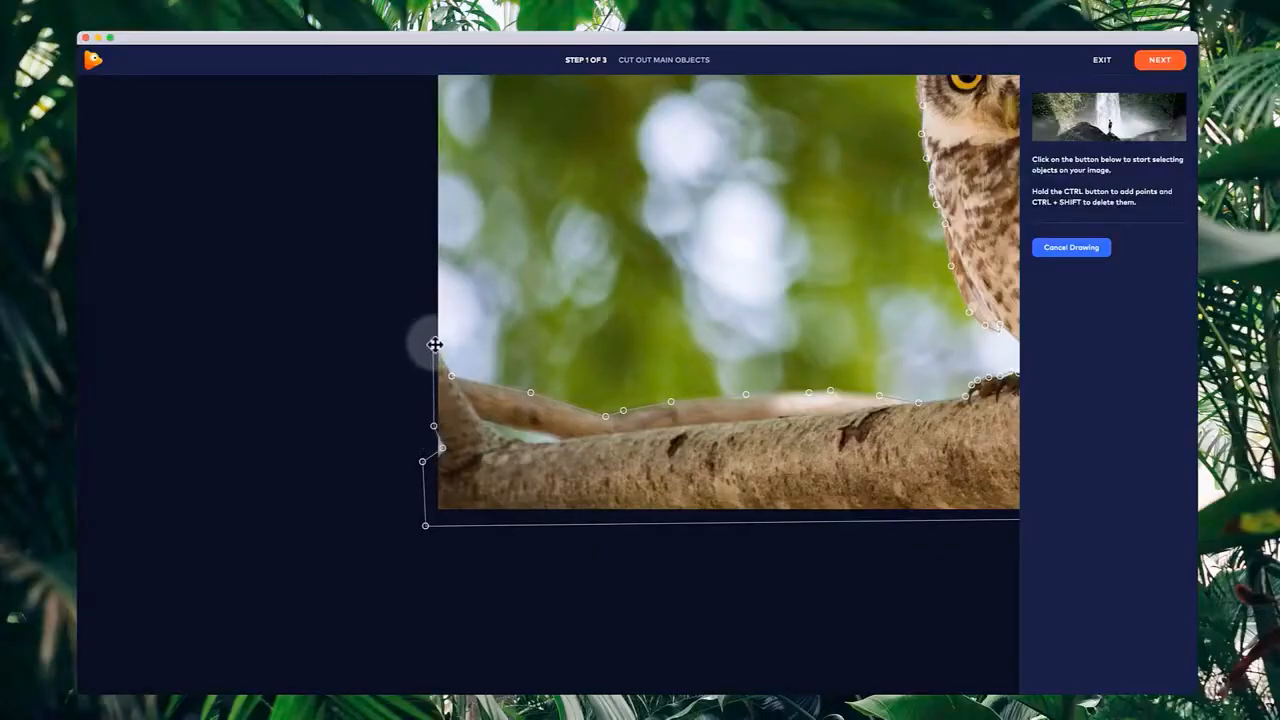
{"action": "left_click", "coordinate": [435, 343]}
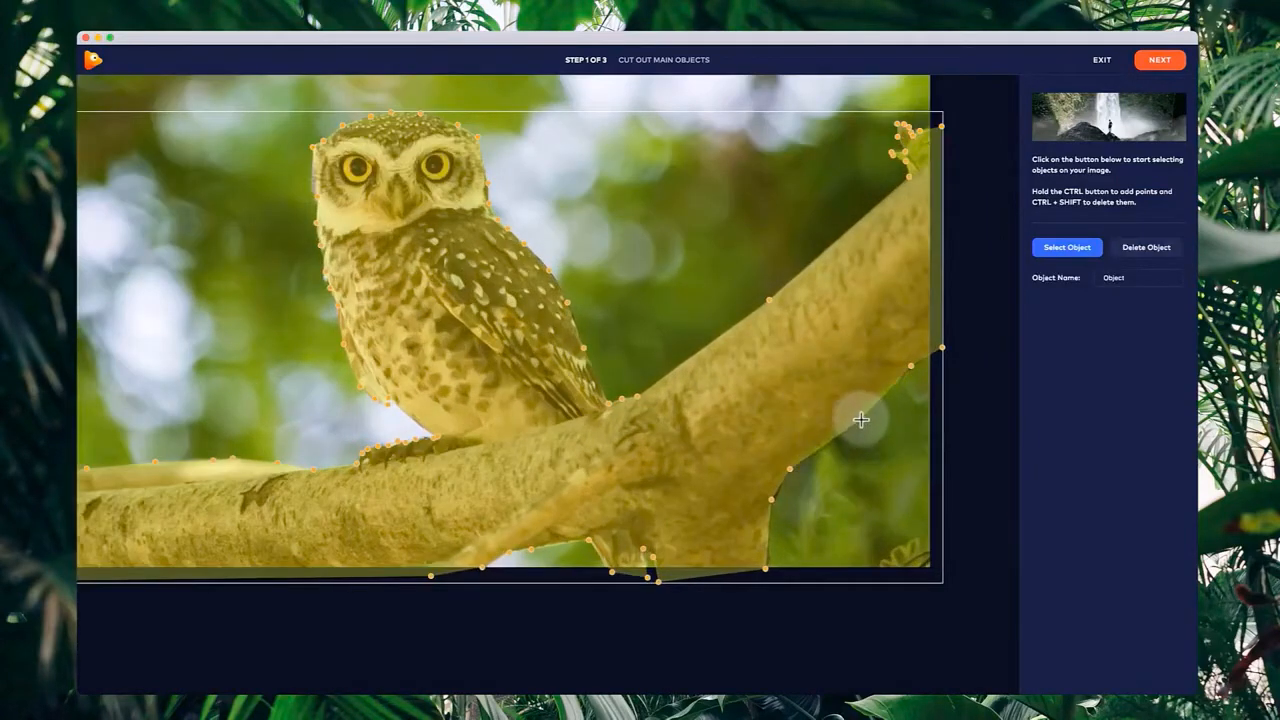
Add a point to the cutout's outline on the underside of the branch fork so it follows the bark.
{"action": "scroll", "coordinate": [858, 452], "scroll_direction": "up", "scroll_amount": 3}
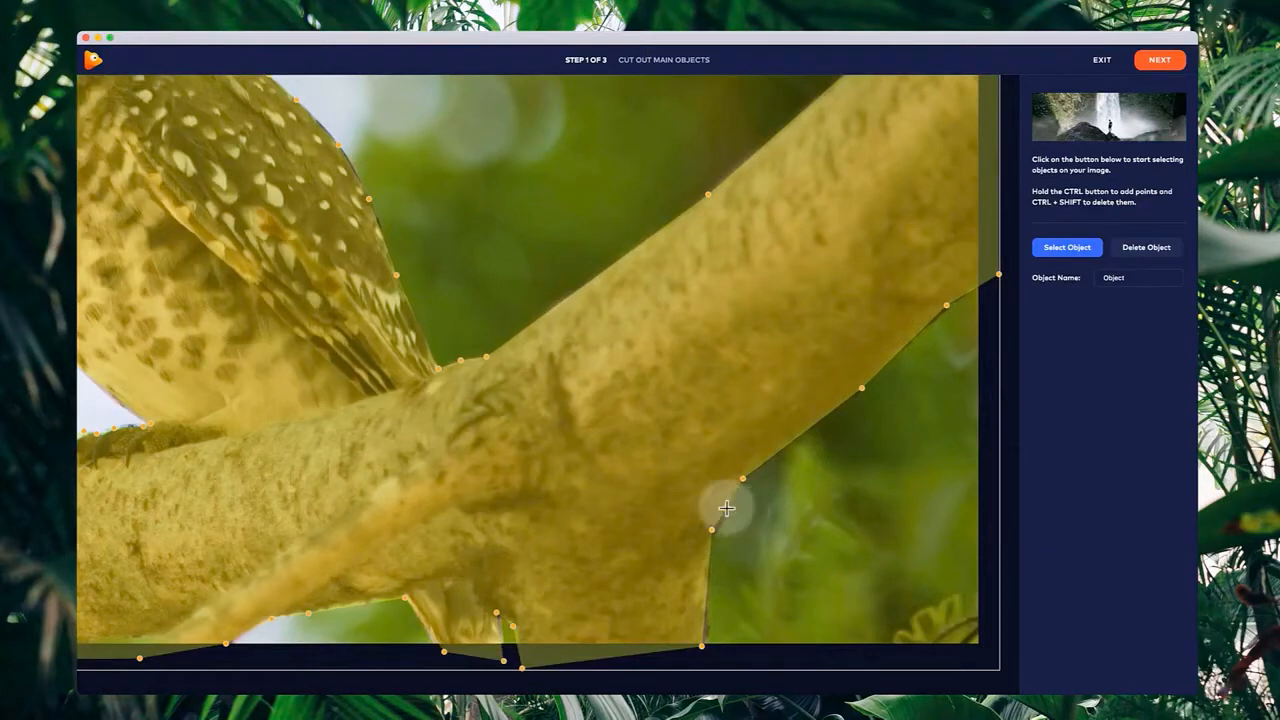
{"action": "left_click", "coordinate": [725, 505], "text": "ctrl"}
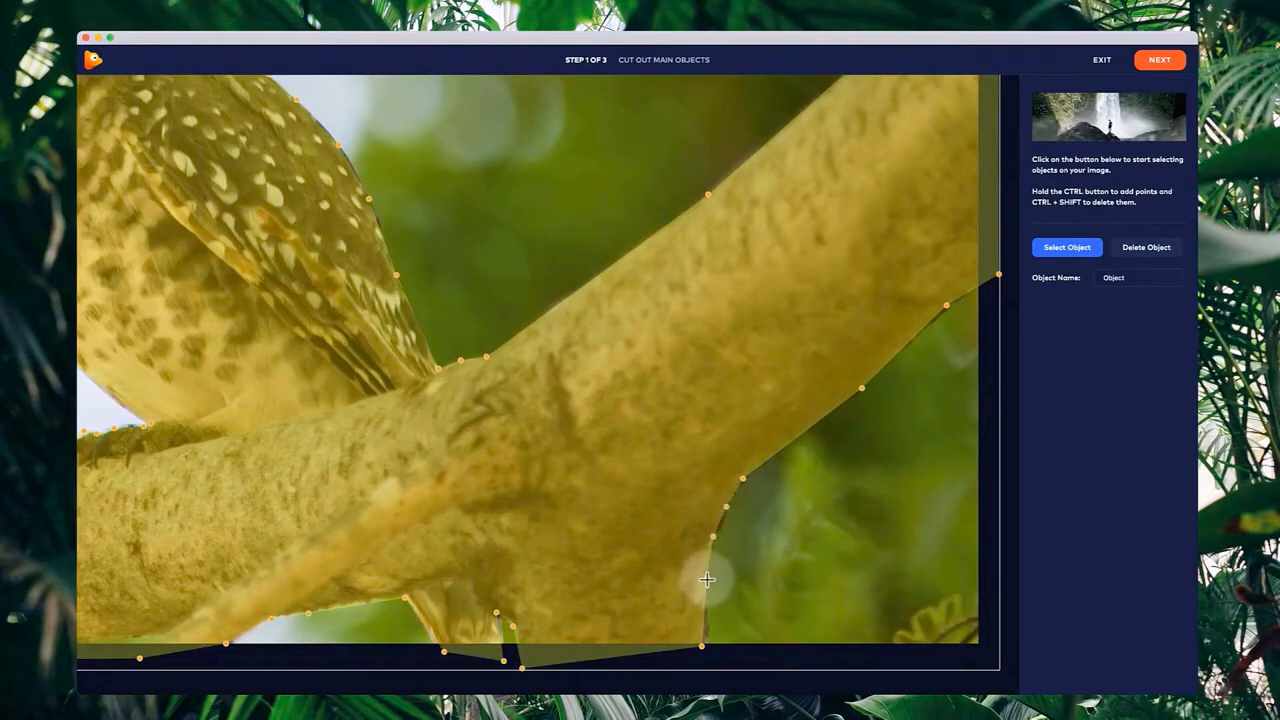
{"action": "scroll", "coordinate": [386, 445], "scroll_direction": "down", "scroll_amount": 5}
{"action": "left_click", "coordinate": [700, 443]}
Reselect the owl and branch cutout and name the object Owl.
{"action": "left_click_drag", "start_coordinate": [558, 376], "coordinate": [628, 397]}
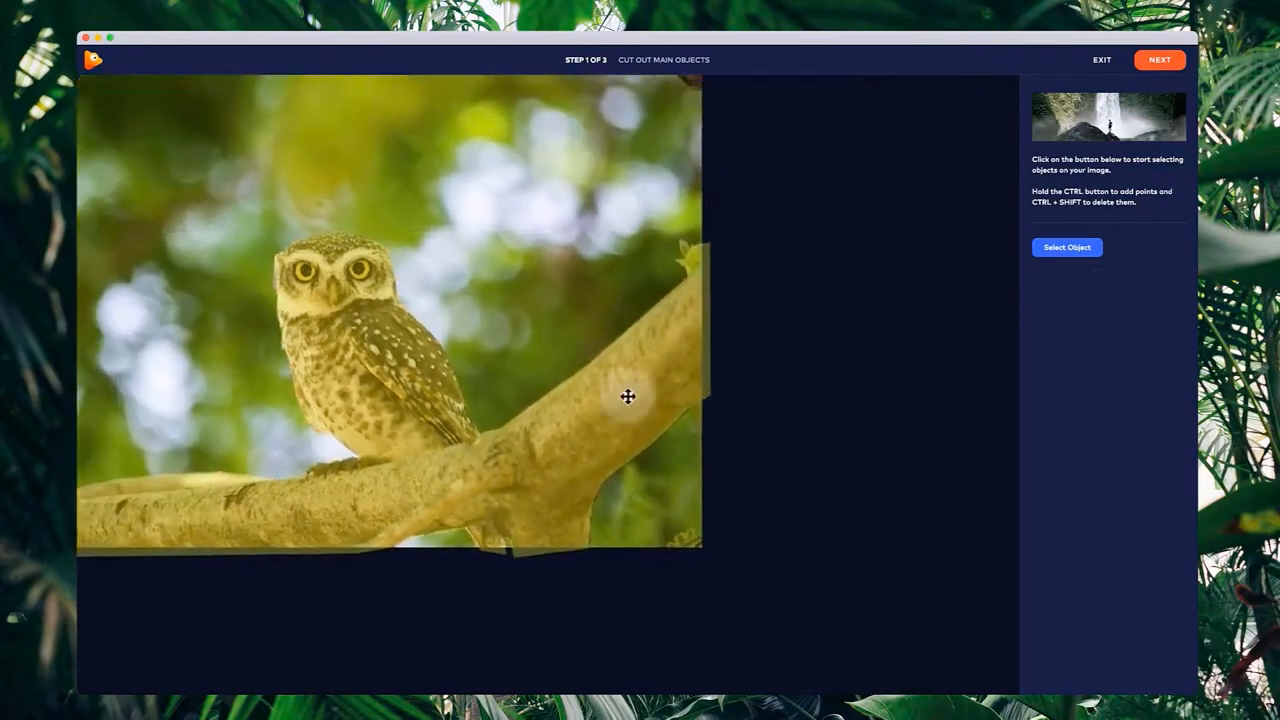
{"action": "left_click", "coordinate": [627, 397]}
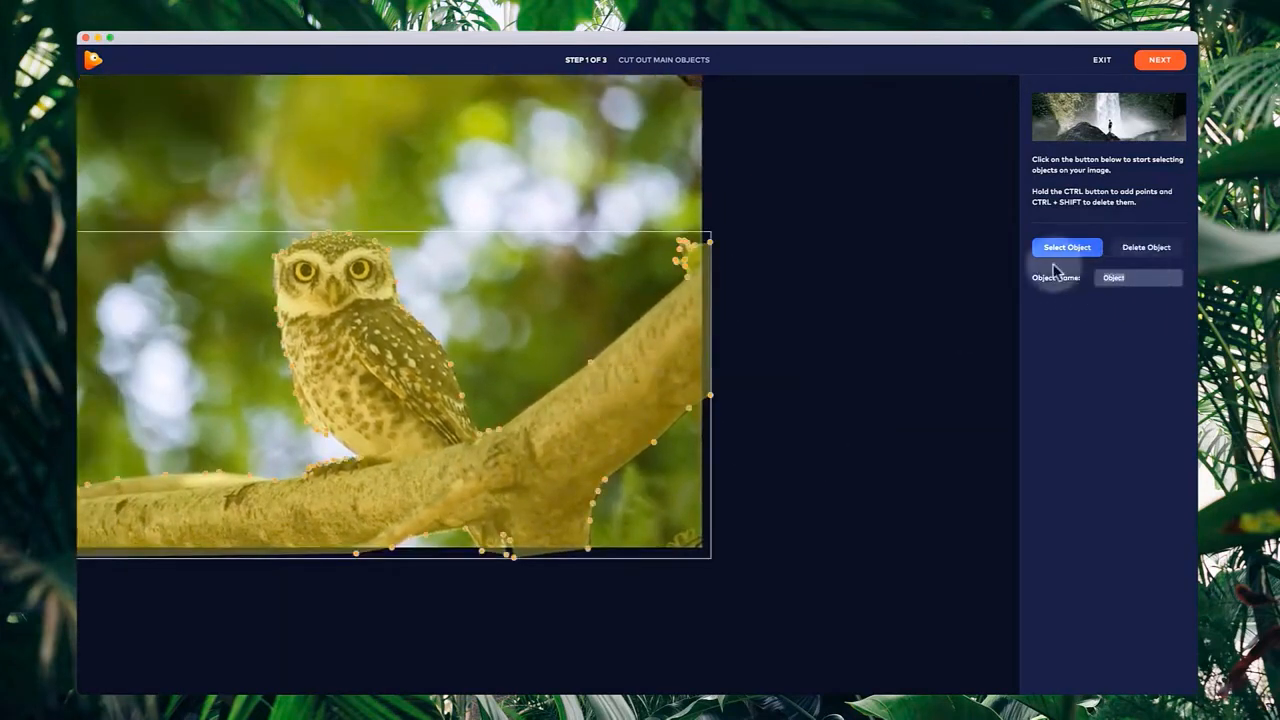
{"action": "left_click", "coordinate": [960, 300]}
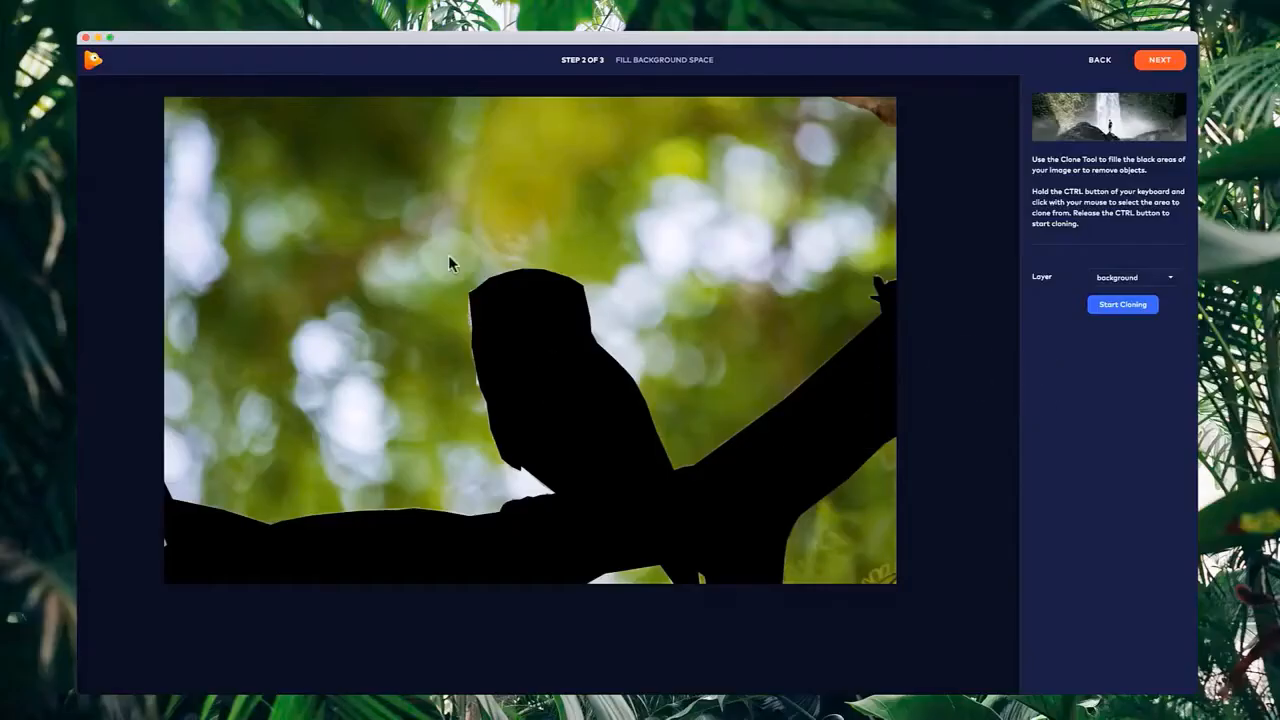
Proceed from the background-filling stage to the editor and move the Owl layer nearer the middle of the layer track.
{"action": "left_click_drag", "start_coordinate": [691, 305], "coordinate": [703, 330]}
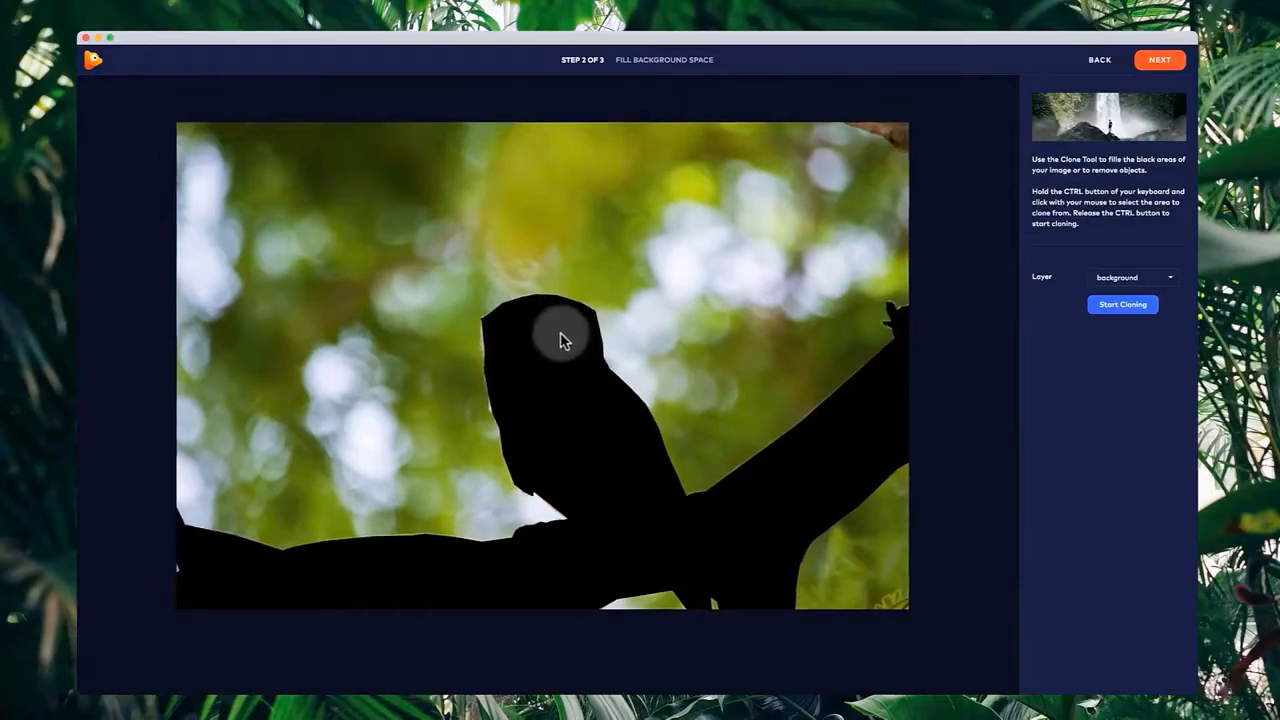
{"action": "left_click", "coordinate": [1157, 61]}
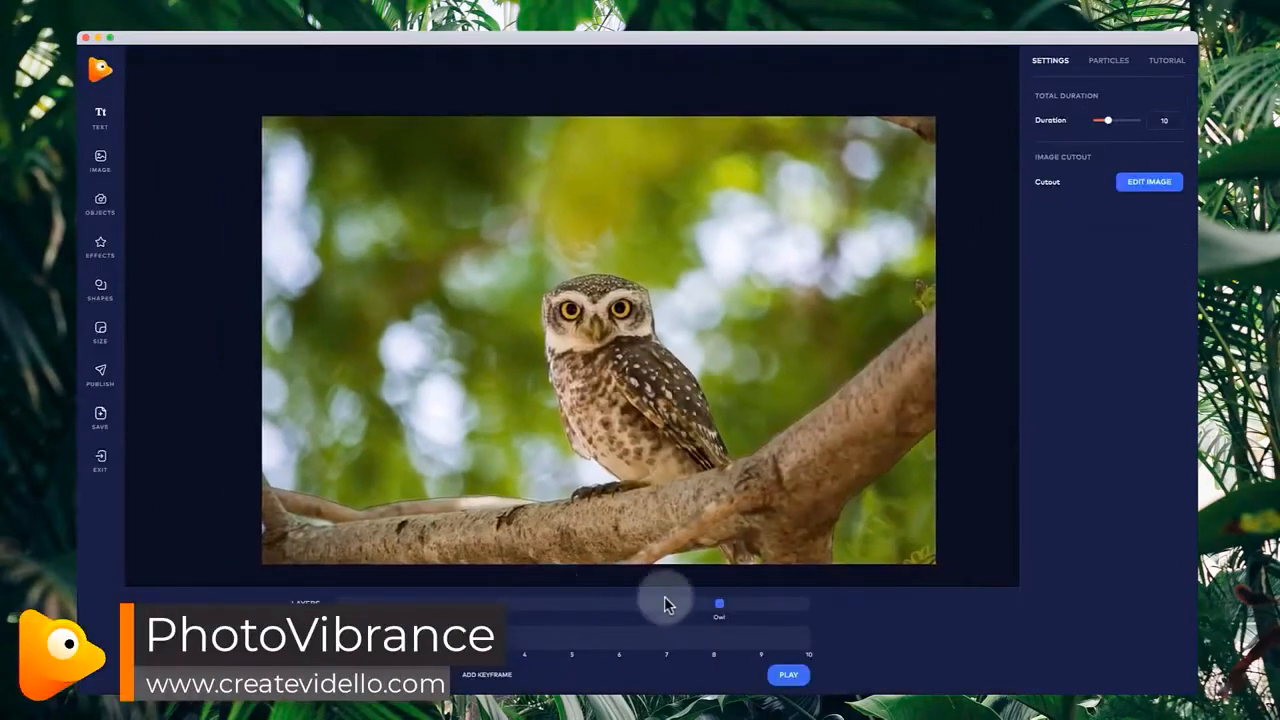
{"action": "left_click_drag", "start_coordinate": [718, 607], "coordinate": [606, 607]}
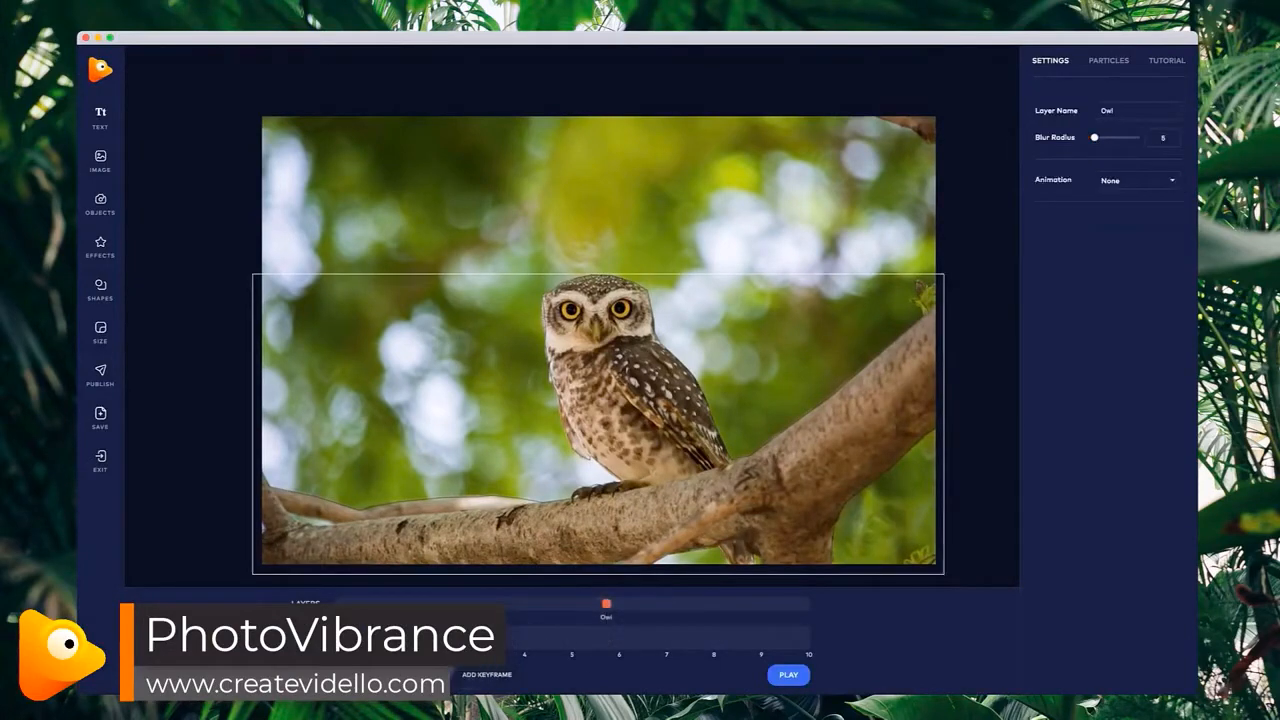
Check the camera movement over the owl, then reopen the image cutout and advance to the background-filling stage.
{"action": "left_click", "coordinate": [425, 677]}
{"action": "mouse_move", "coordinate": [593, 337]}
{"action": "left_mouse_down"}
{"action": "mouse_move", "coordinate": [608, 357]}
{"action": "mouse_move", "coordinate": [829, 429]}
{"action": "mouse_move", "coordinate": [977, 326]}
{"action": "mouse_move", "coordinate": [595, 332]}
{"action": "left_mouse_up"}
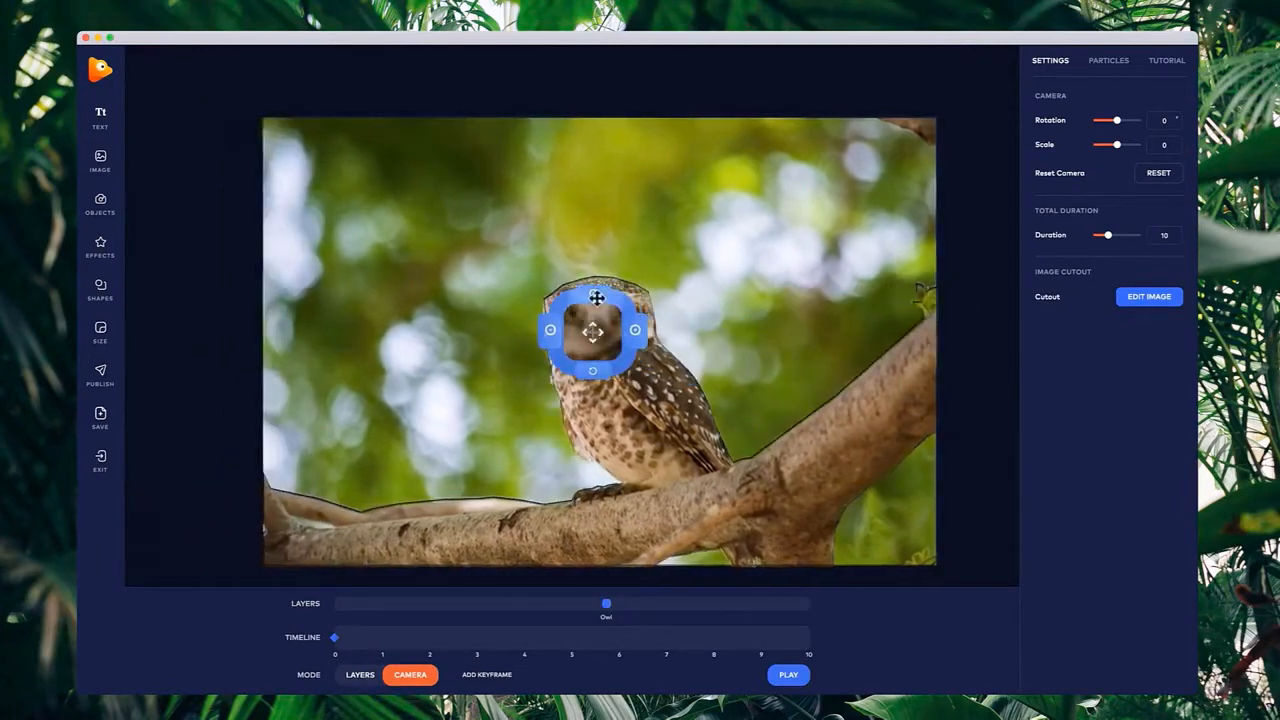
{"action": "left_click", "coordinate": [1145, 298]}
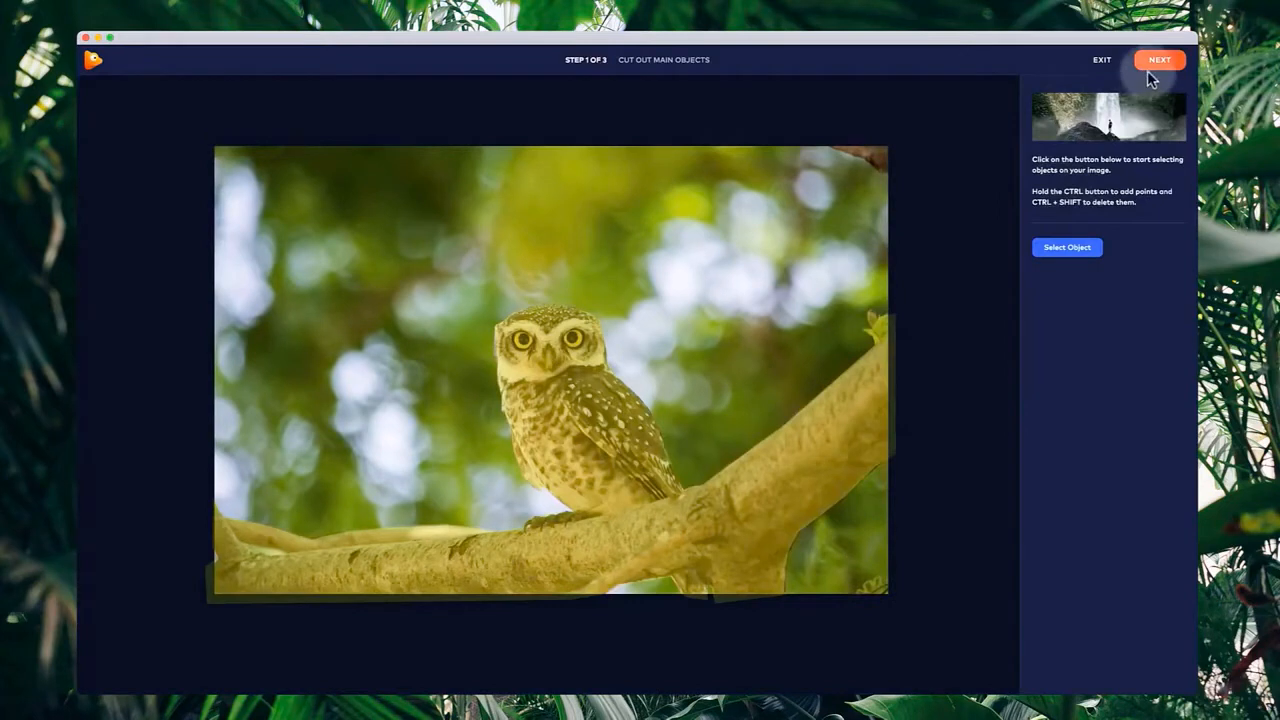
{"action": "left_click", "coordinate": [1148, 70]}
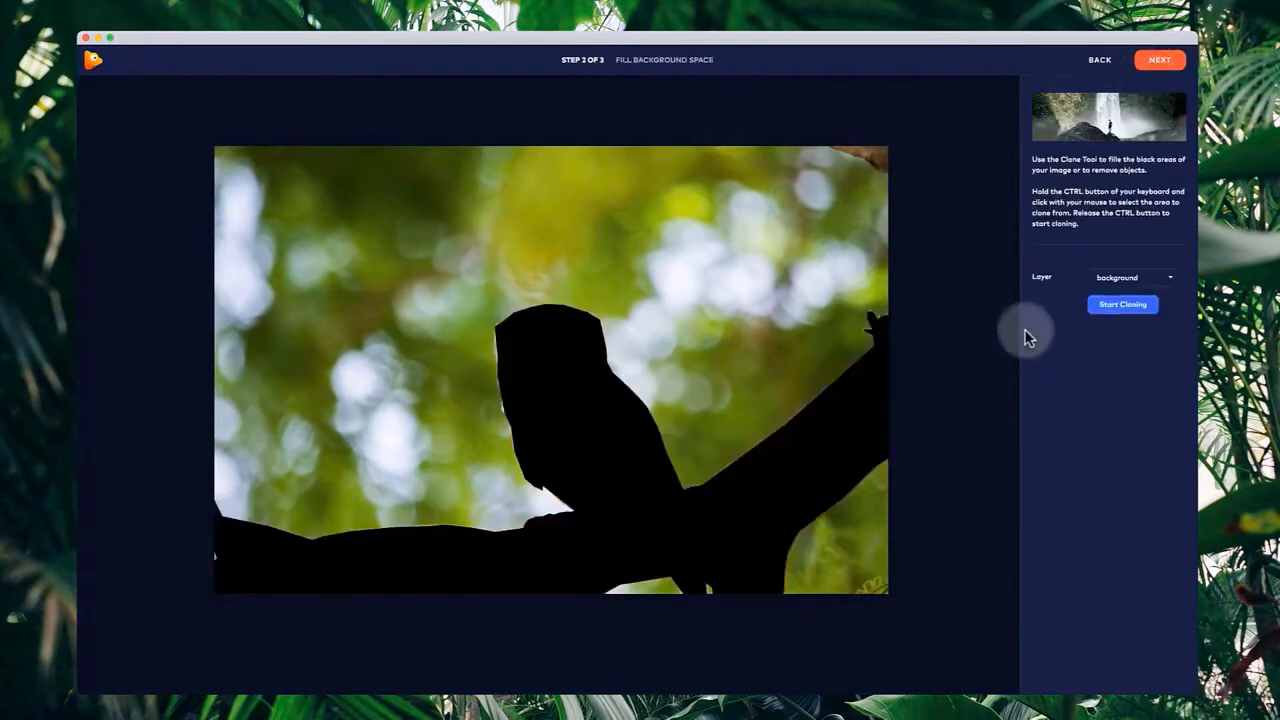
Start cloning on the background layer with a radius of 100 and cover the black owl silhouette with blurred foliage.
{"action": "left_click", "coordinate": [1119, 310]}
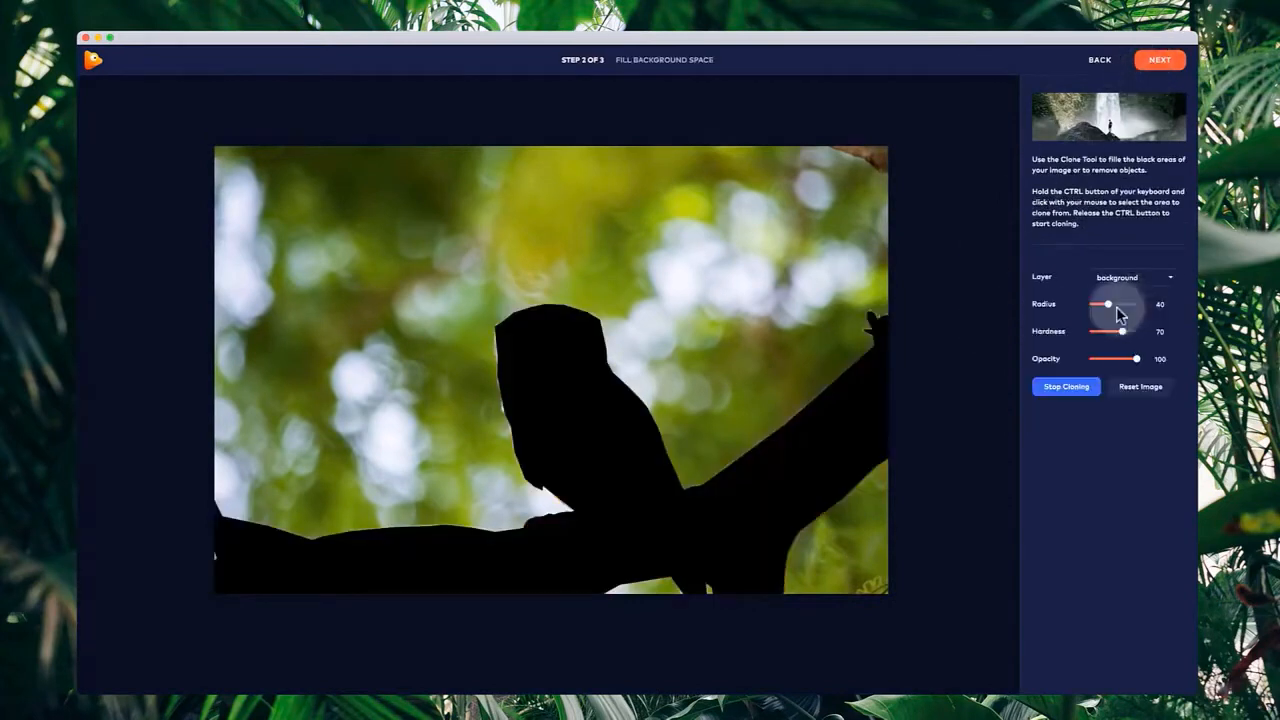
{"action": "left_click_drag", "start_coordinate": [1109, 304], "coordinate": [1141, 305]}
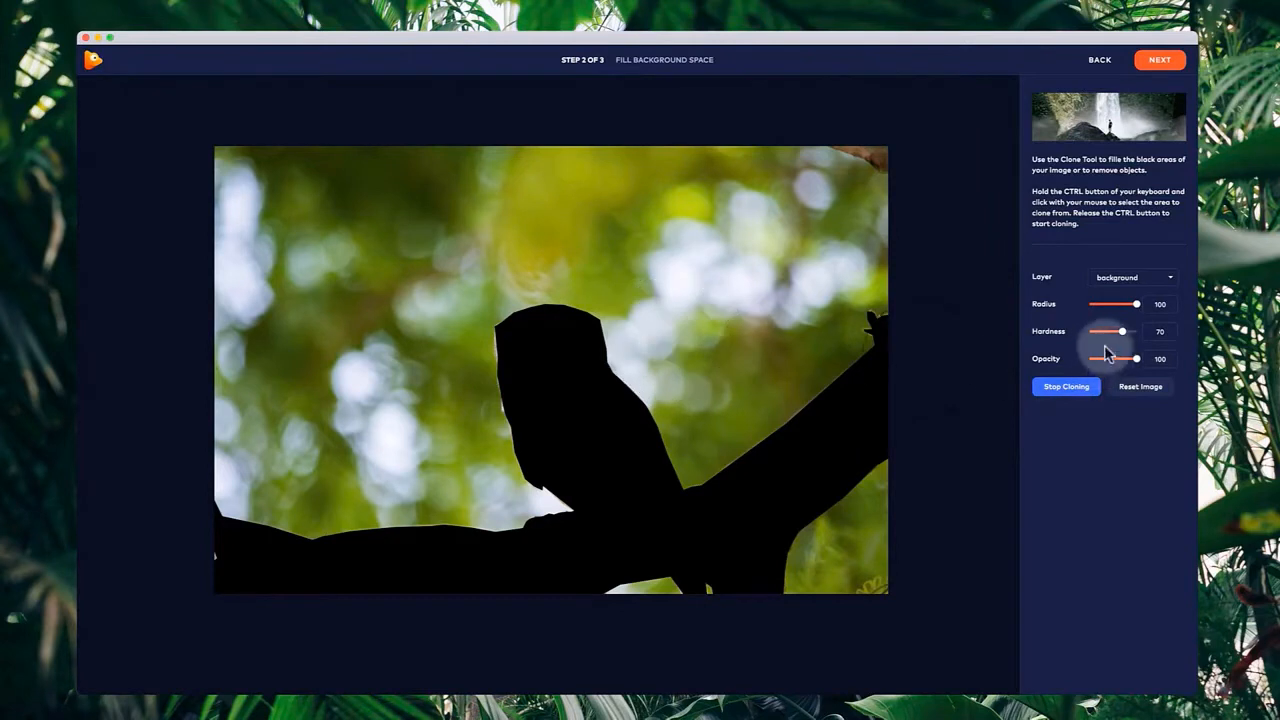
{"action": "left_click", "coordinate": [666, 335], "text": "ctrl"}
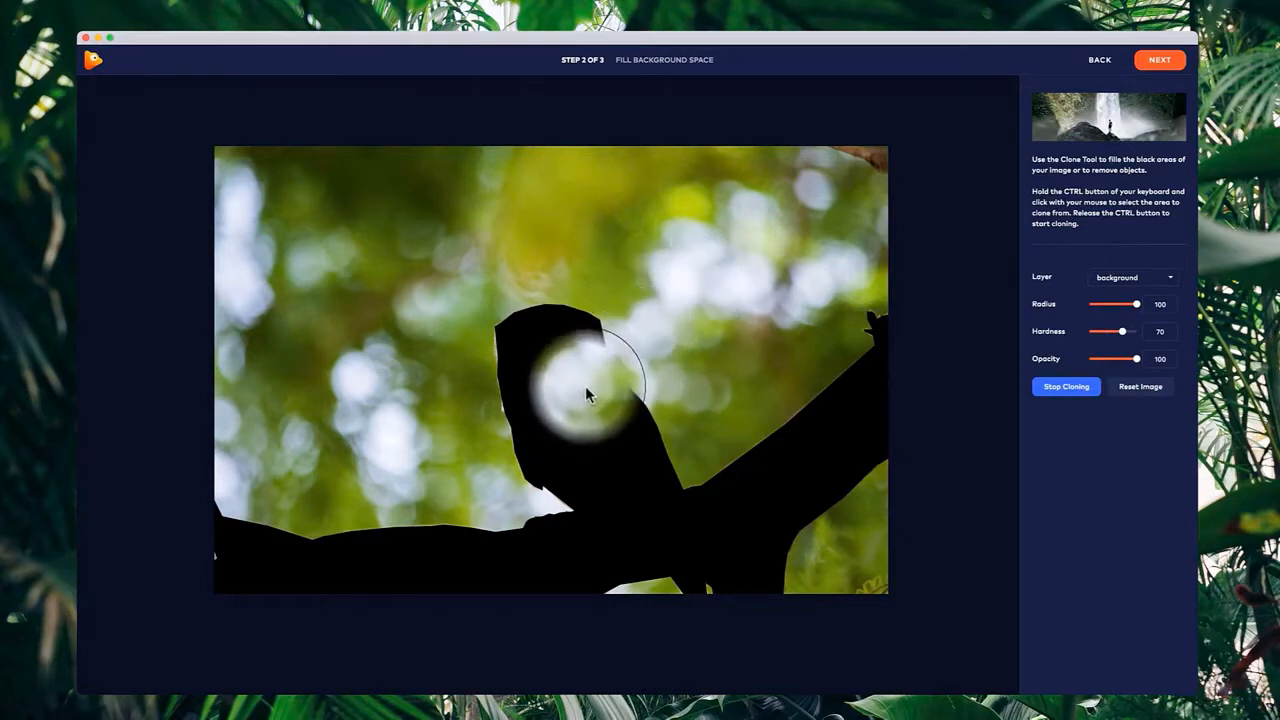
{"action": "left_click", "coordinate": [650, 352]}
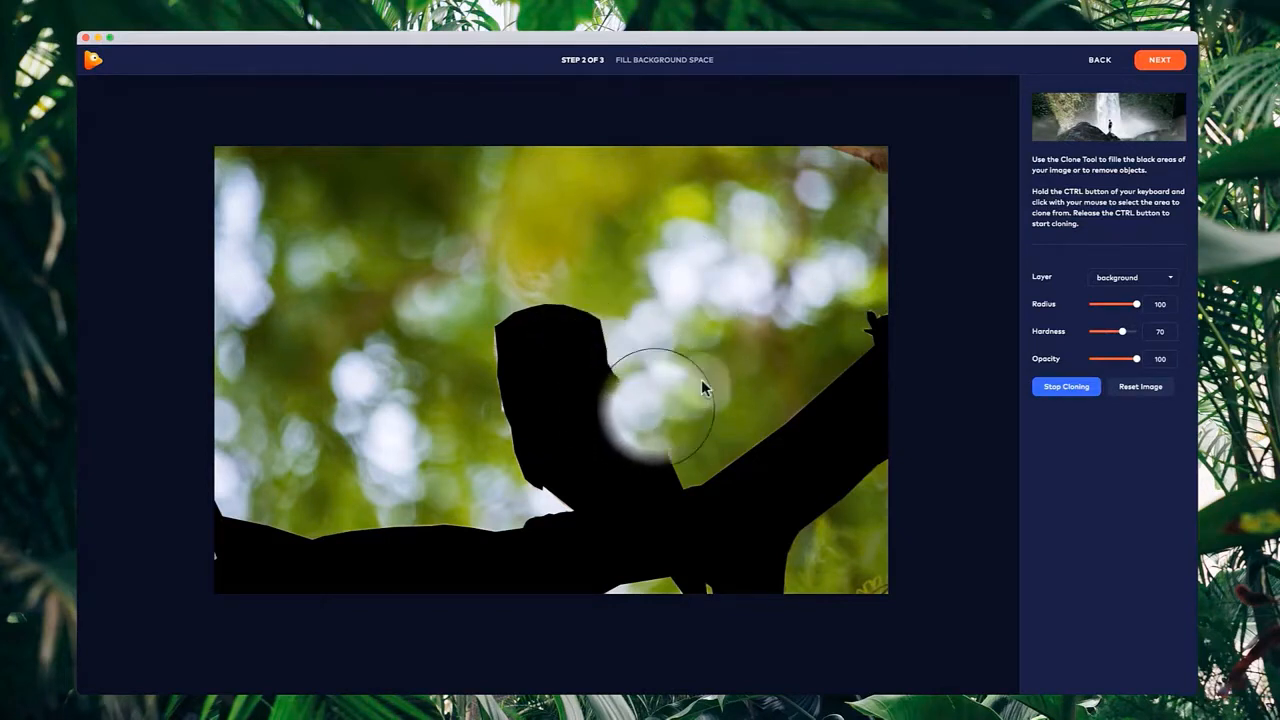
{"action": "left_click", "coordinate": [670, 339], "text": "ctrl"}
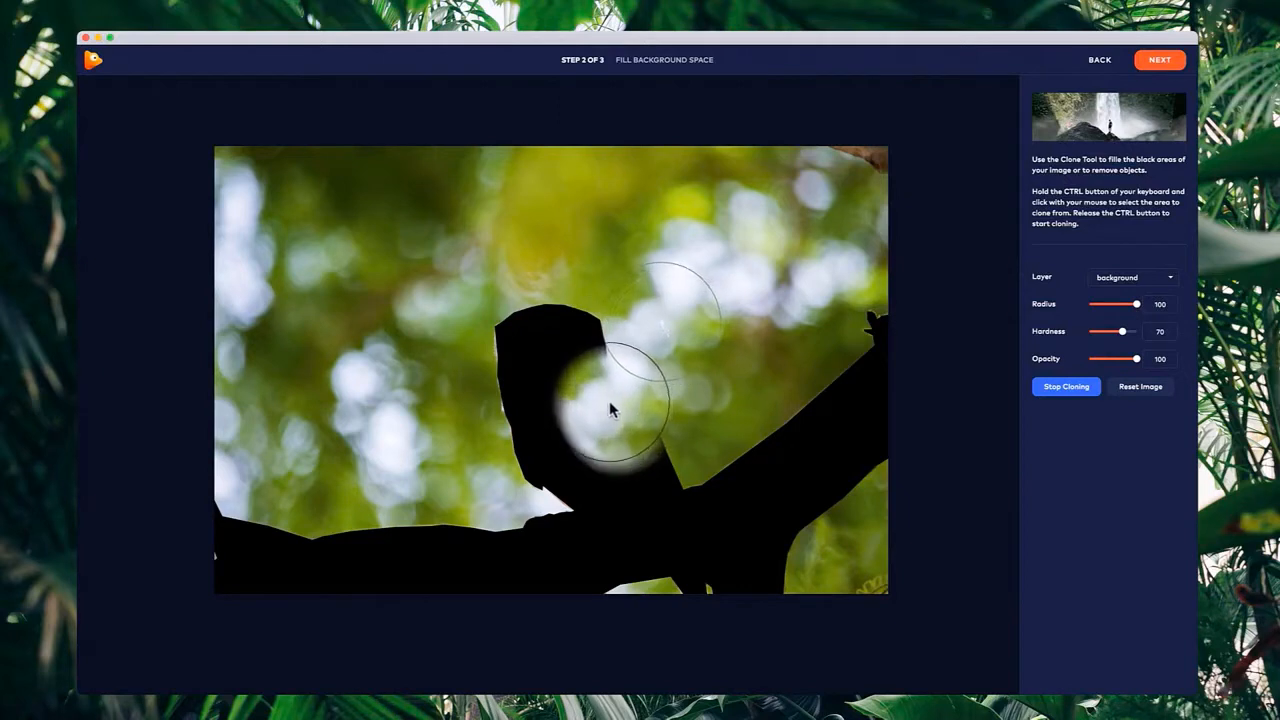
{"action": "mouse_move", "coordinate": [607, 393]}
{"action": "left_mouse_down"}
{"action": "mouse_move", "coordinate": [574, 338]}
{"action": "mouse_move", "coordinate": [529, 351]}
{"action": "mouse_move", "coordinate": [516, 394]}
{"action": "mouse_move", "coordinate": [550, 464]}
{"action": "mouse_move", "coordinate": [671, 460]}
{"action": "mouse_move", "coordinate": [668, 375]}
{"action": "mouse_move", "coordinate": [711, 353]}
{"action": "mouse_move", "coordinate": [774, 400]}
{"action": "left_mouse_up"}
Clone blurred foliage over the left half of the black branch silhouette, resampling the source from nearby background.
{"action": "left_click", "coordinate": [377, 453], "text": "ctrl"}
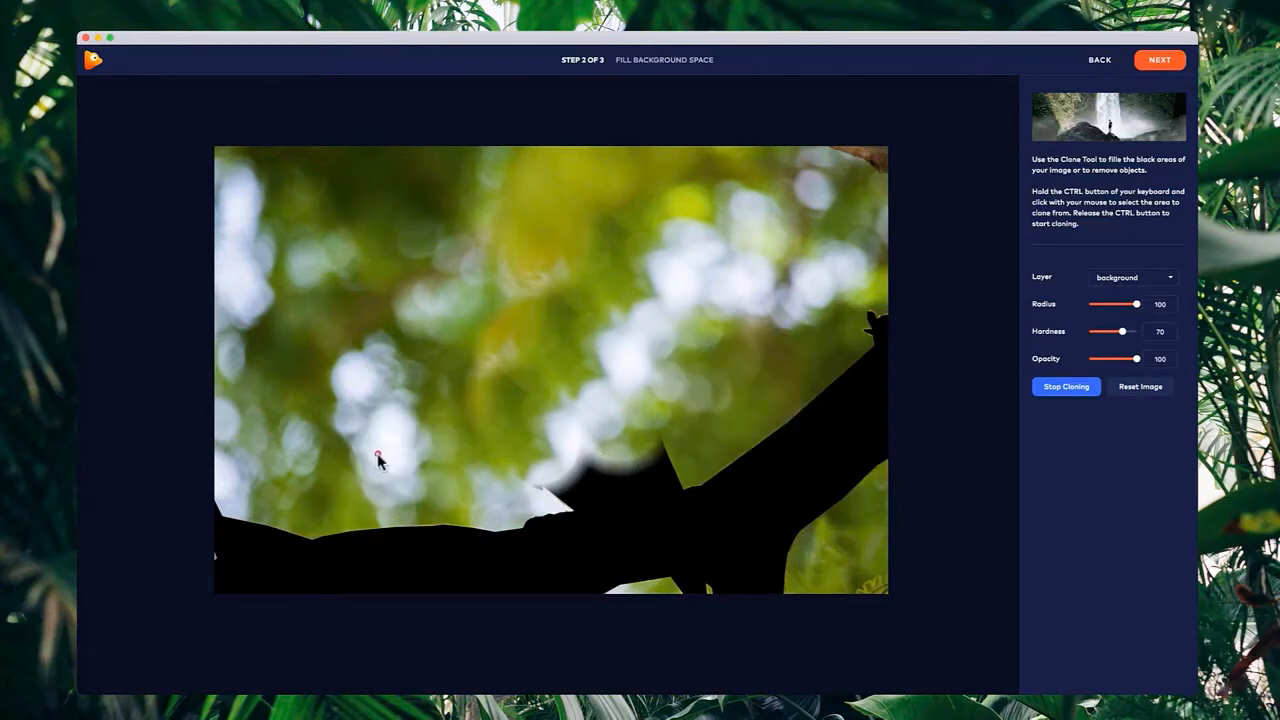
{"action": "mouse_move", "coordinate": [415, 561]}
{"action": "left_mouse_down"}
{"action": "mouse_move", "coordinate": [319, 574]}
{"action": "mouse_move", "coordinate": [277, 560]}
{"action": "mouse_move", "coordinate": [308, 465]}
{"action": "mouse_move", "coordinate": [287, 475]}
{"action": "mouse_move", "coordinate": [244, 568]}
{"action": "mouse_move", "coordinate": [229, 530]}
{"action": "left_mouse_up"}
{"action": "left_click", "coordinate": [300, 447], "text": "ctrl"}
{"action": "left_click", "coordinate": [248, 430], "text": "ctrl"}
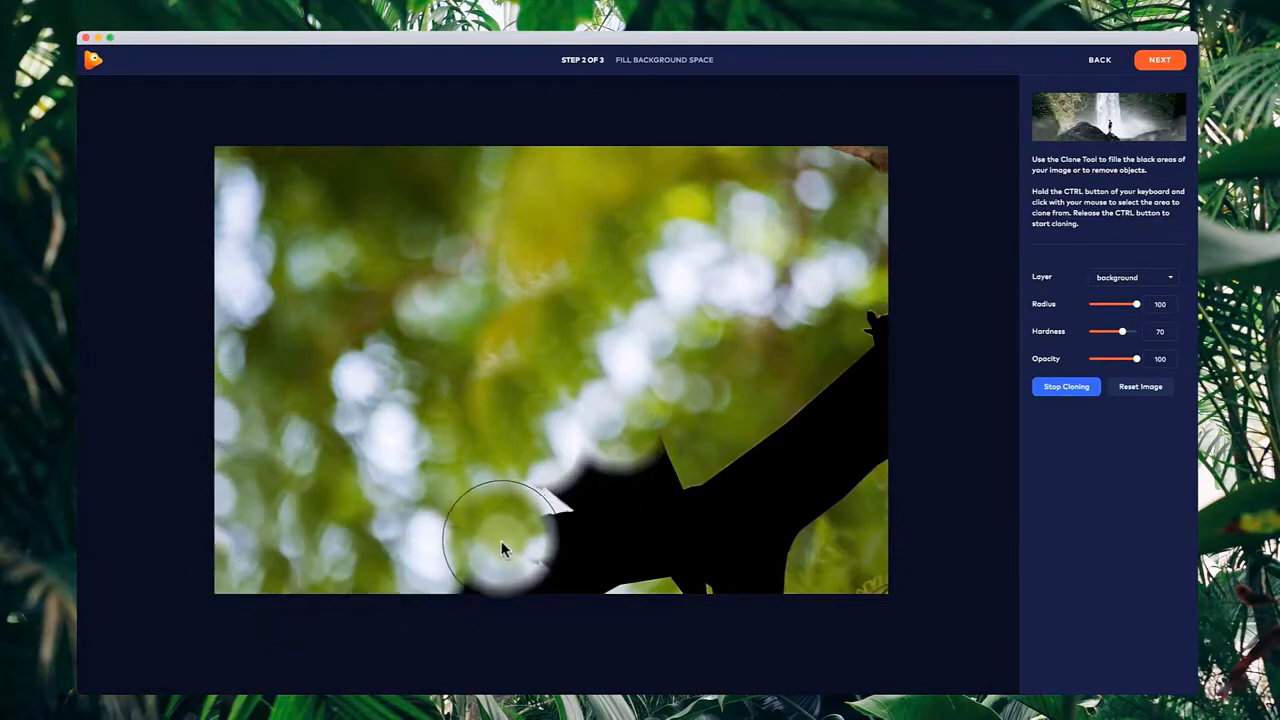
{"action": "left_click", "coordinate": [355, 518], "text": "ctrl"}
{"action": "mouse_move", "coordinate": [414, 551]}
{"action": "left_mouse_down"}
{"action": "mouse_move", "coordinate": [492, 575]}
{"action": "mouse_move", "coordinate": [463, 568]}
{"action": "mouse_move", "coordinate": [419, 586]}
{"action": "mouse_move", "coordinate": [411, 552]}
{"action": "mouse_move", "coordinate": [451, 552]}
{"action": "mouse_move", "coordinate": [389, 481]}
{"action": "mouse_move", "coordinate": [482, 568]}
{"action": "mouse_move", "coordinate": [546, 558]}
{"action": "left_mouse_up"}
Clone blurred foliage over the remaining branch silhouette in the right half of the photo.
{"action": "left_click", "coordinate": [386, 464], "text": "ctrl"}
{"action": "scroll", "coordinate": [563, 504], "scroll_direction": "down", "scroll_amount": 2}
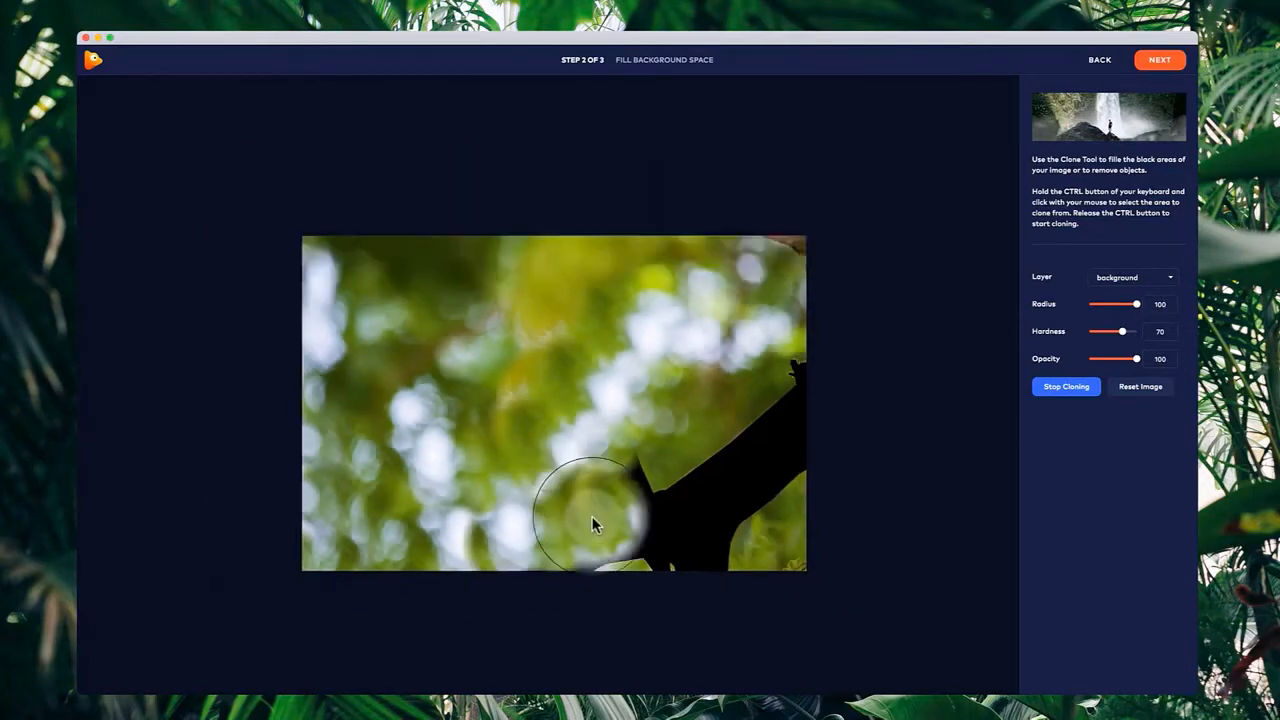
{"action": "scroll", "coordinate": [670, 480], "scroll_direction": "up", "scroll_amount": 2}
{"action": "mouse_move", "coordinate": [777, 466]}
{"action": "left_mouse_down"}
{"action": "mouse_move", "coordinate": [731, 515]}
{"action": "mouse_move", "coordinate": [578, 539]}
{"action": "mouse_move", "coordinate": [690, 621]}
{"action": "left_mouse_up"}
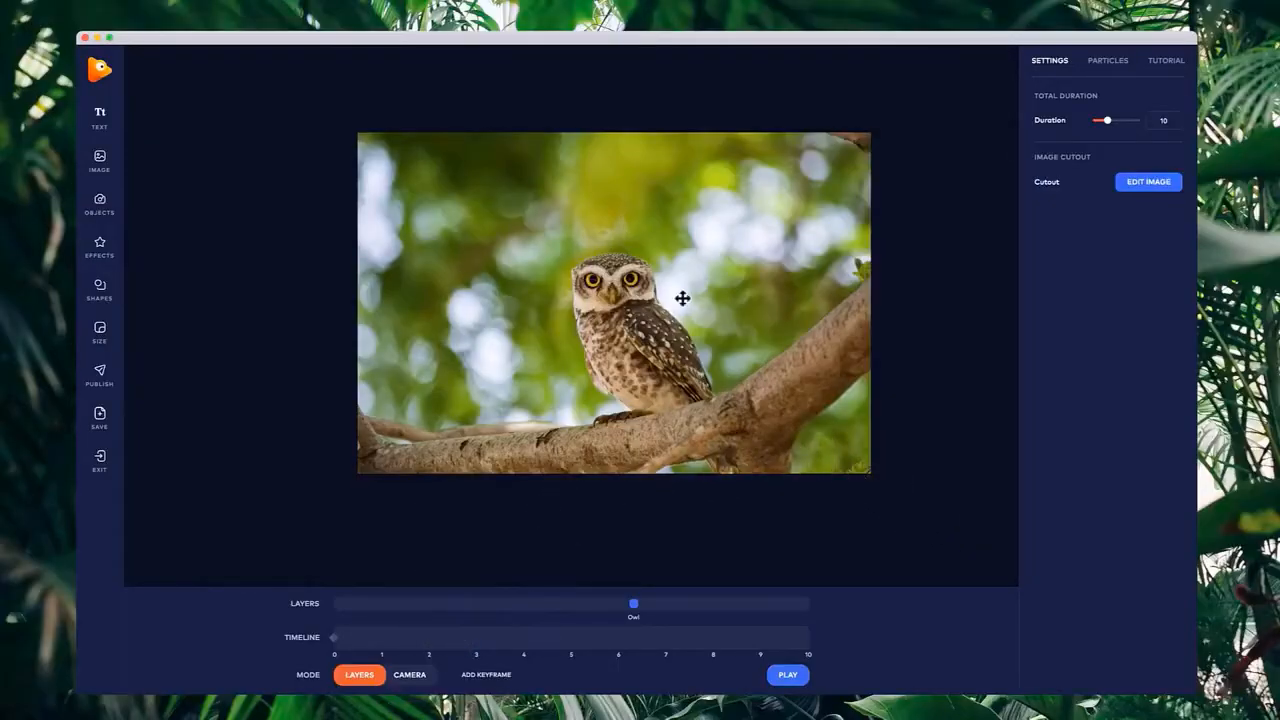
Zoom the camera in to a scale of about 13 and shift it down toward the branch.
{"action": "left_click", "coordinate": [420, 678]}
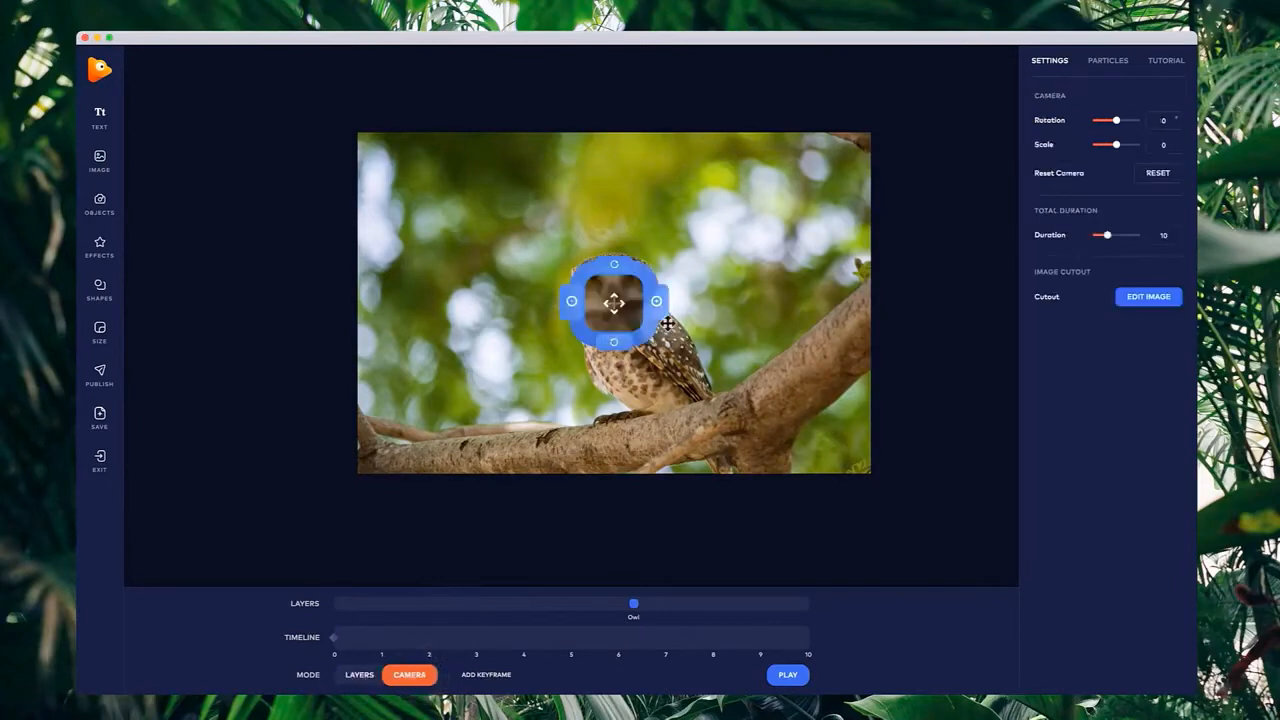
{"action": "left_click", "coordinate": [659, 303]}
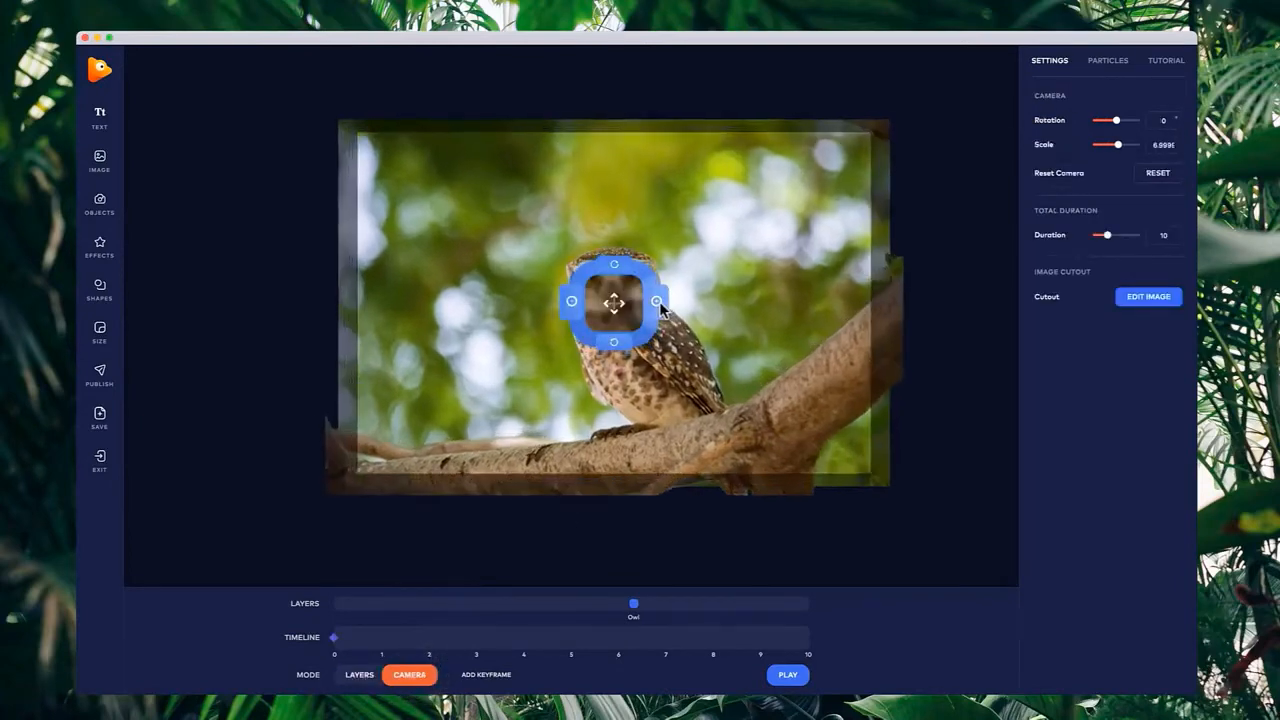
{"action": "left_click", "coordinate": [659, 303]}
{"action": "left_click_drag", "start_coordinate": [625, 308], "coordinate": [657, 378]}
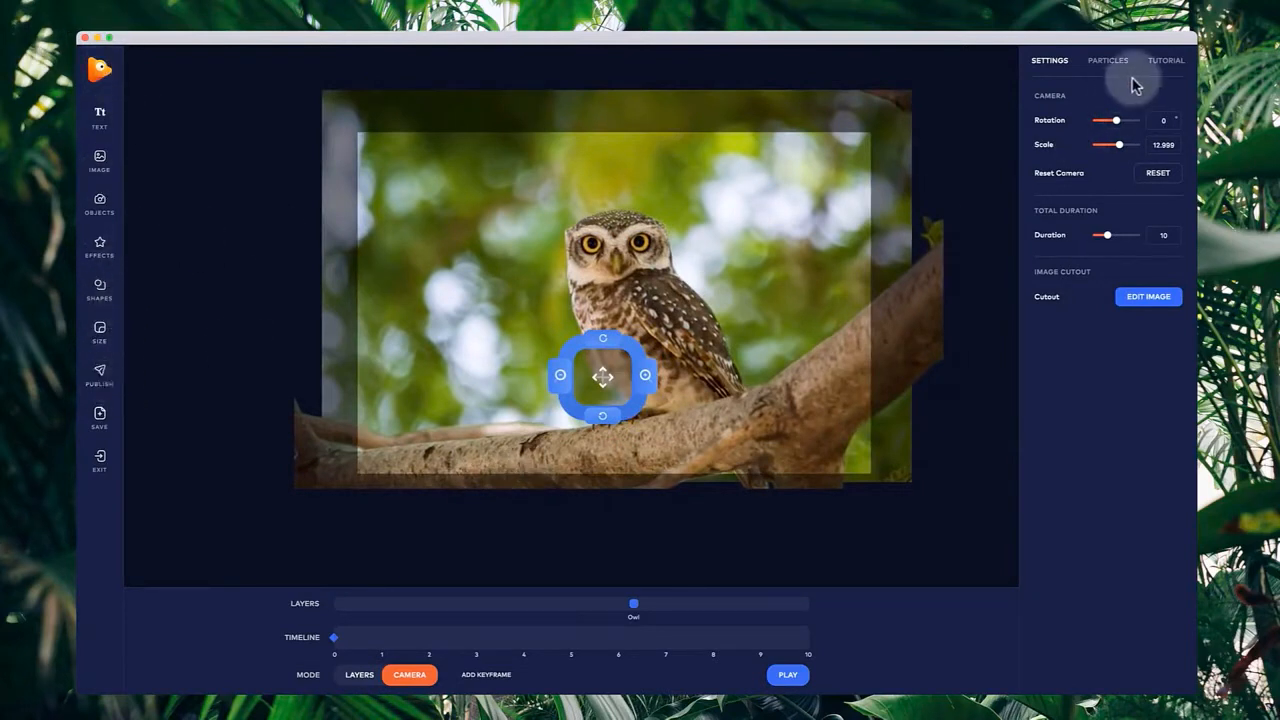
Add the text ZOO with a letter spacing of 48 and place it smaller in the background left of the owl.
{"action": "left_click", "coordinate": [359, 677]}
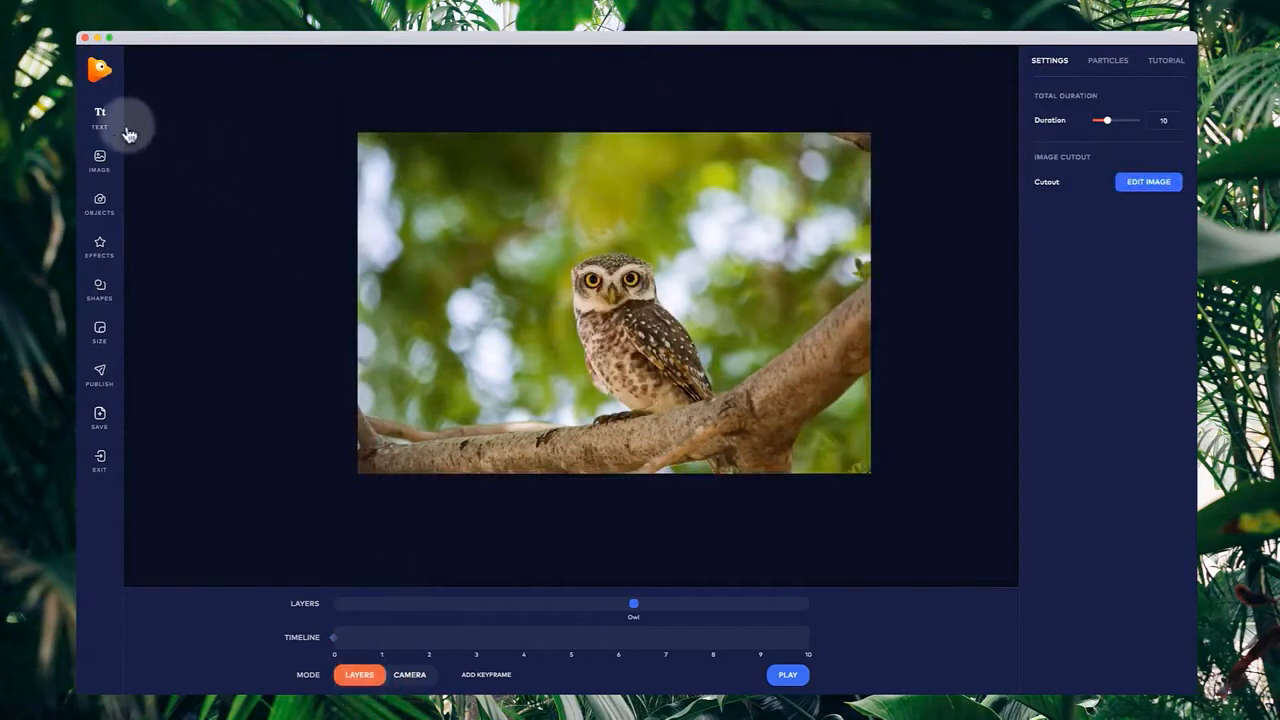
{"action": "left_click", "coordinate": [108, 126]}
{"action": "double_click", "coordinate": [578, 293]}
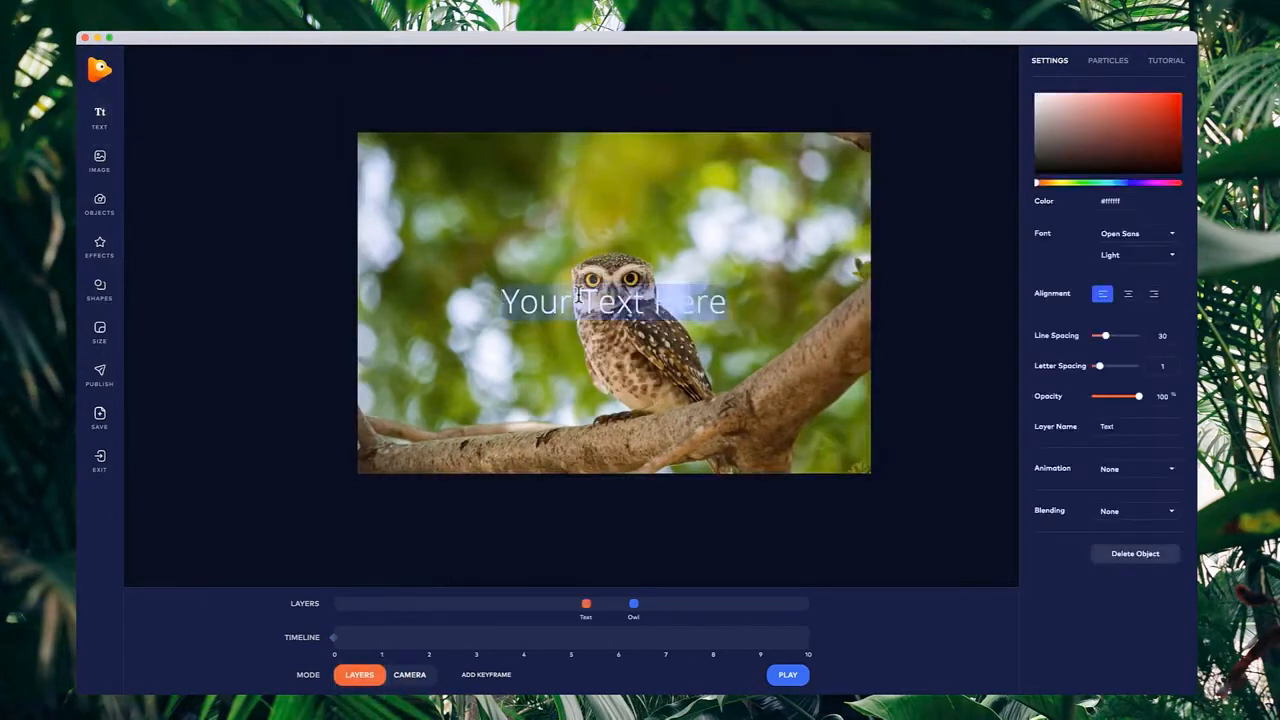
{"action": "type", "text": "ZOO"}
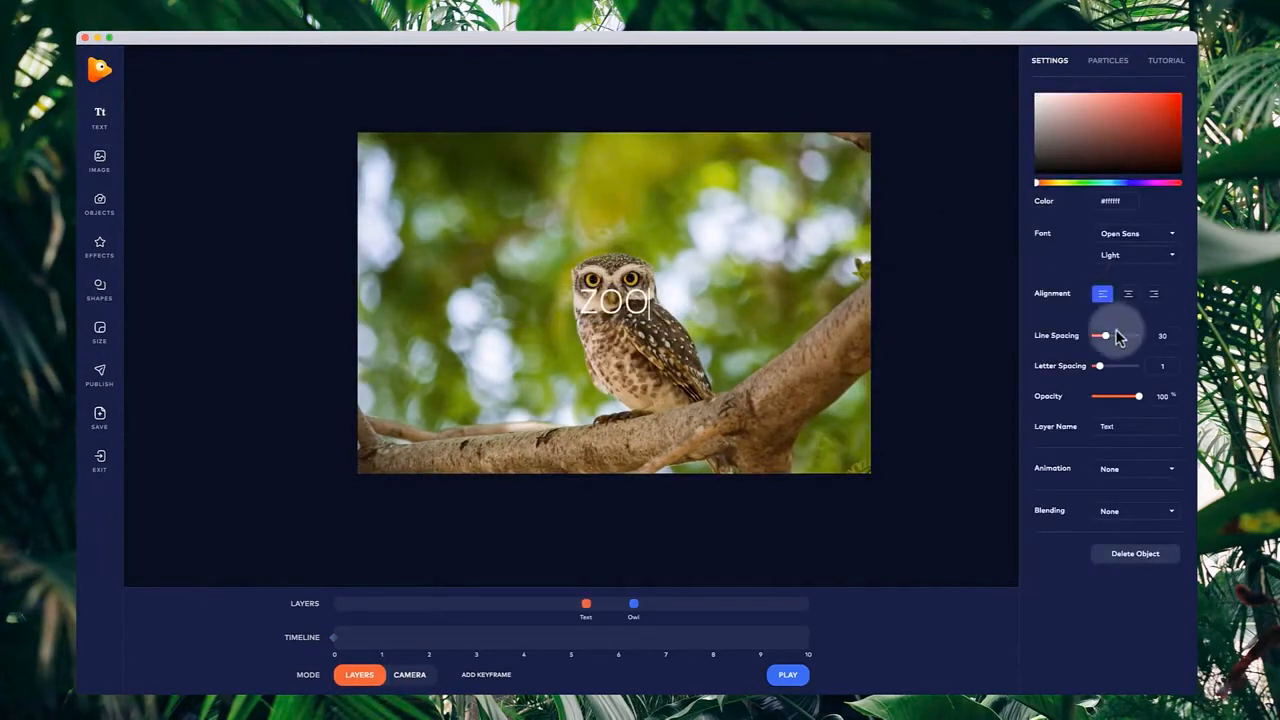
{"action": "left_click_drag", "start_coordinate": [1100, 366], "coordinate": [1119, 366]}
{"action": "left_click", "coordinate": [691, 280]}
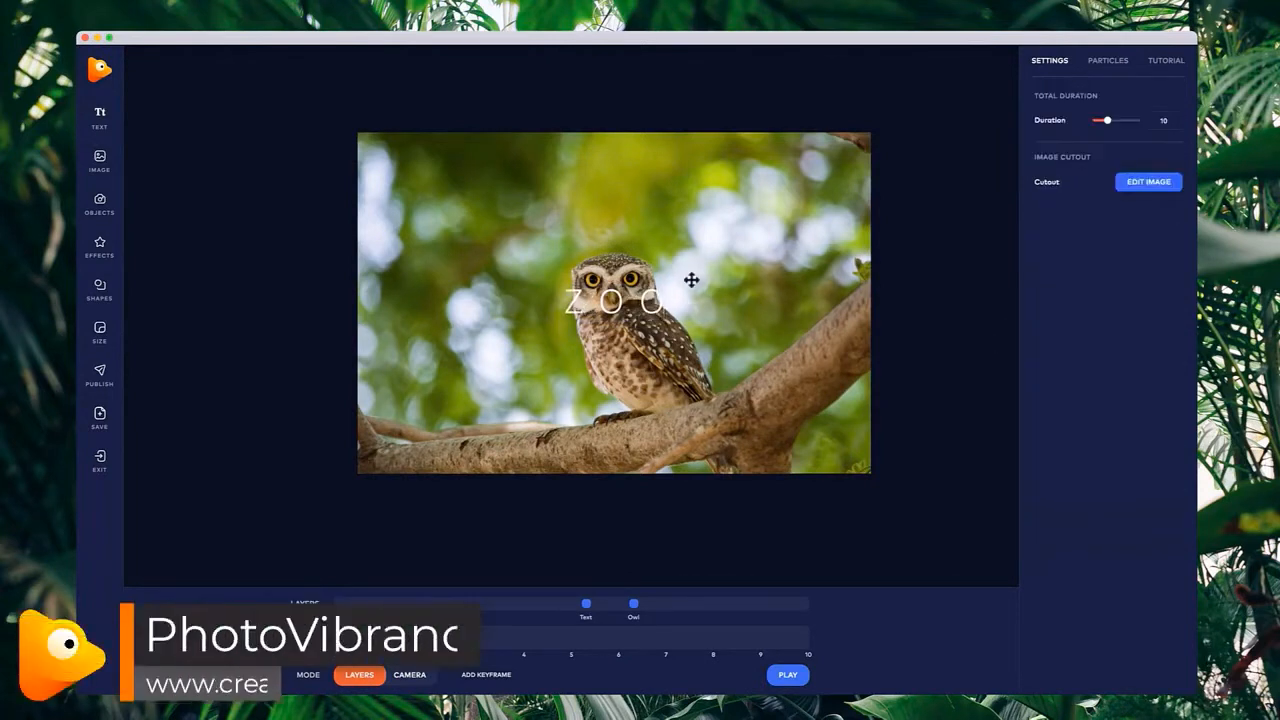
{"action": "left_click_drag", "start_coordinate": [603, 298], "coordinate": [519, 306]}
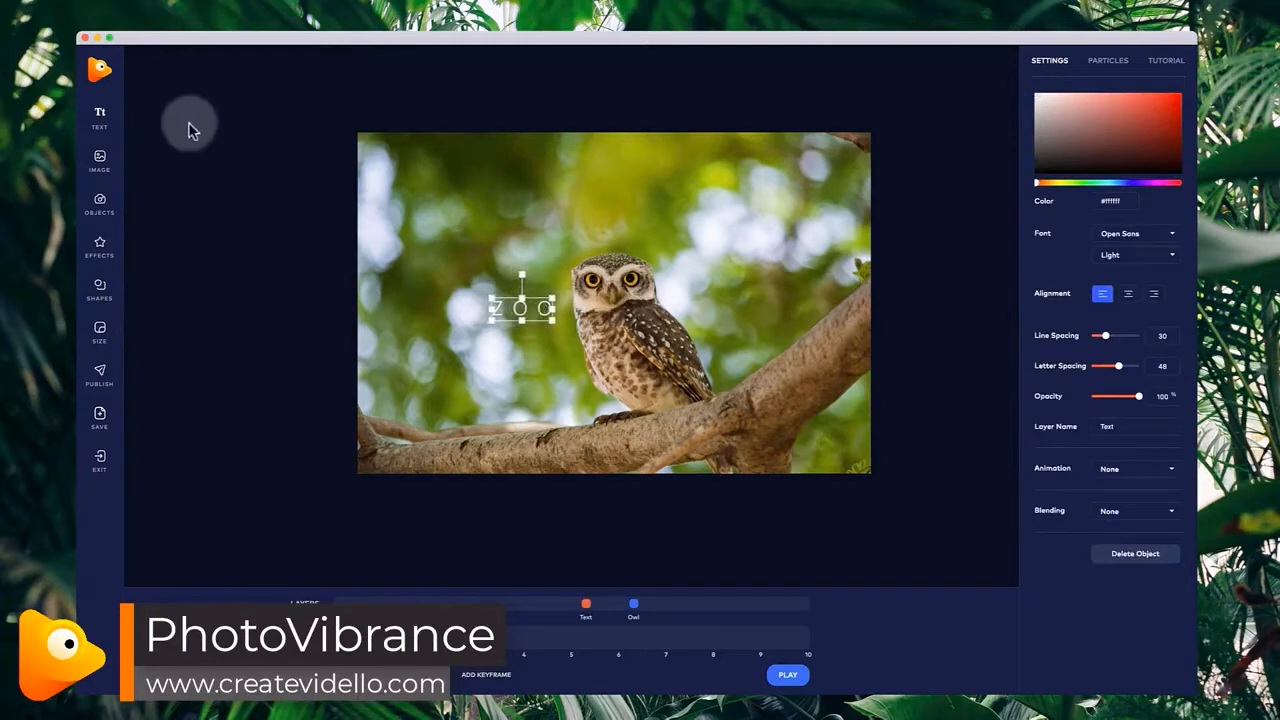
Add a second text layer reading NOW OPEN.
{"action": "left_click", "coordinate": [99, 115]}
{"action": "triple_click", "coordinate": [698, 298]}
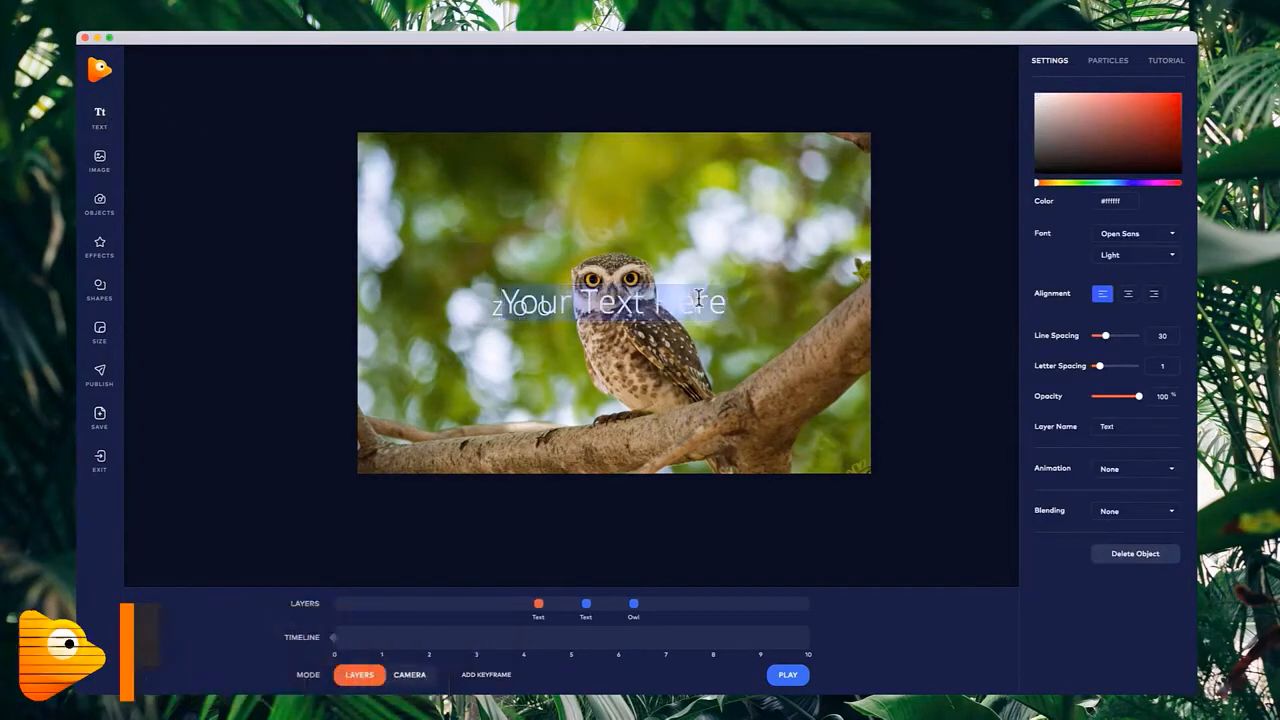
{"action": "type", "text": "NOW OPEN"}
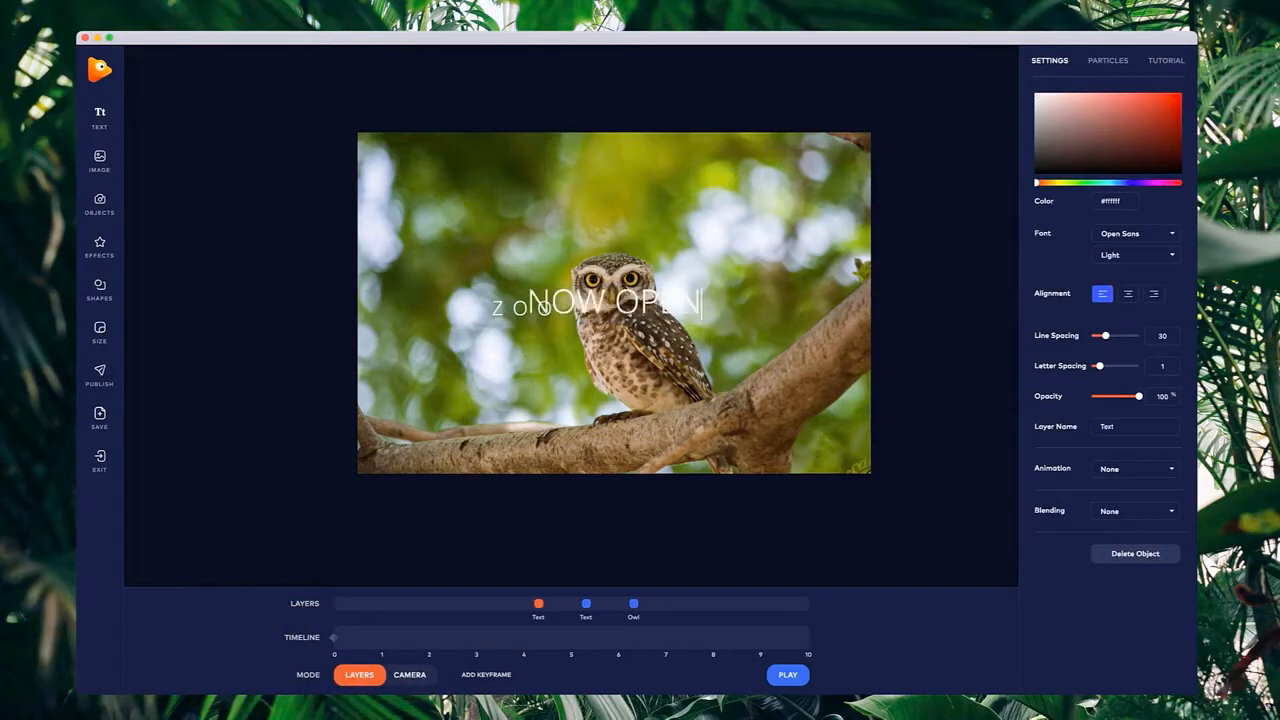
{"action": "key", "text": "Escape"}
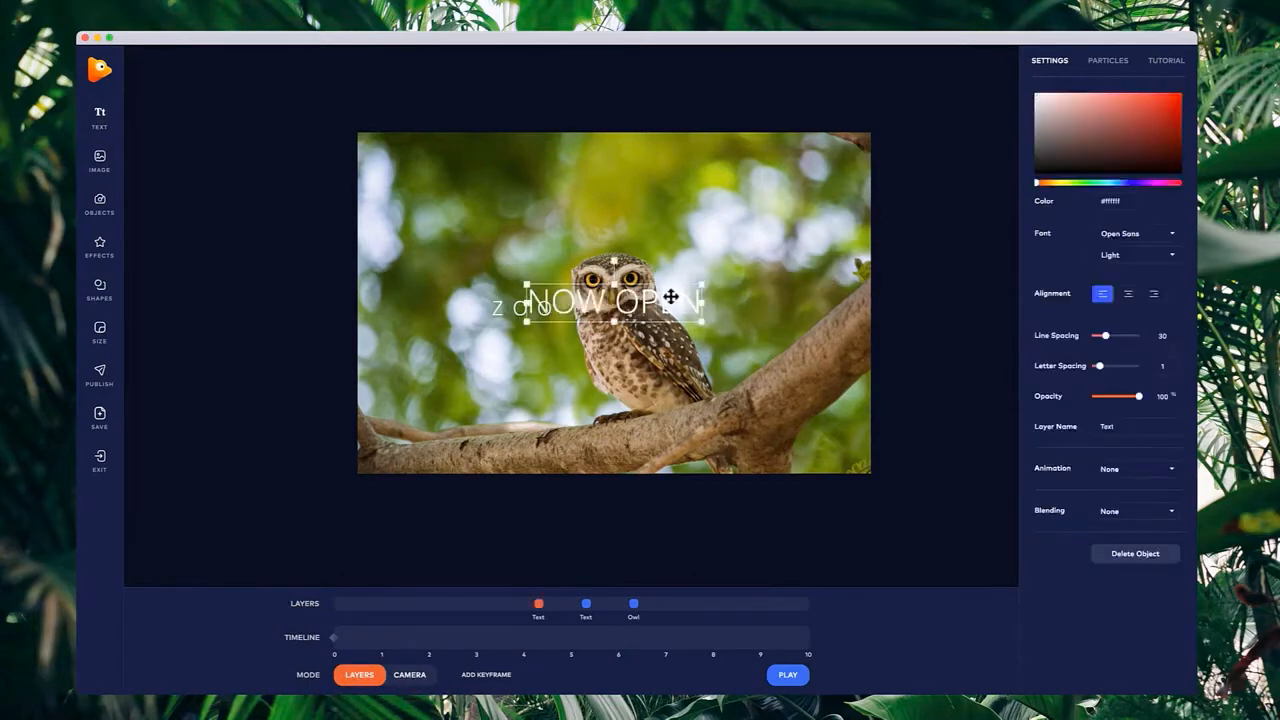
Shrink NOW OPEN to about the width of ZOO, place it directly beneath, and set its letter spacing to 12.
{"action": "left_click_drag", "start_coordinate": [703, 284], "coordinate": [571, 318]}
{"action": "scroll", "coordinate": [567, 318], "scroll_direction": "up", "scroll_amount": 3}
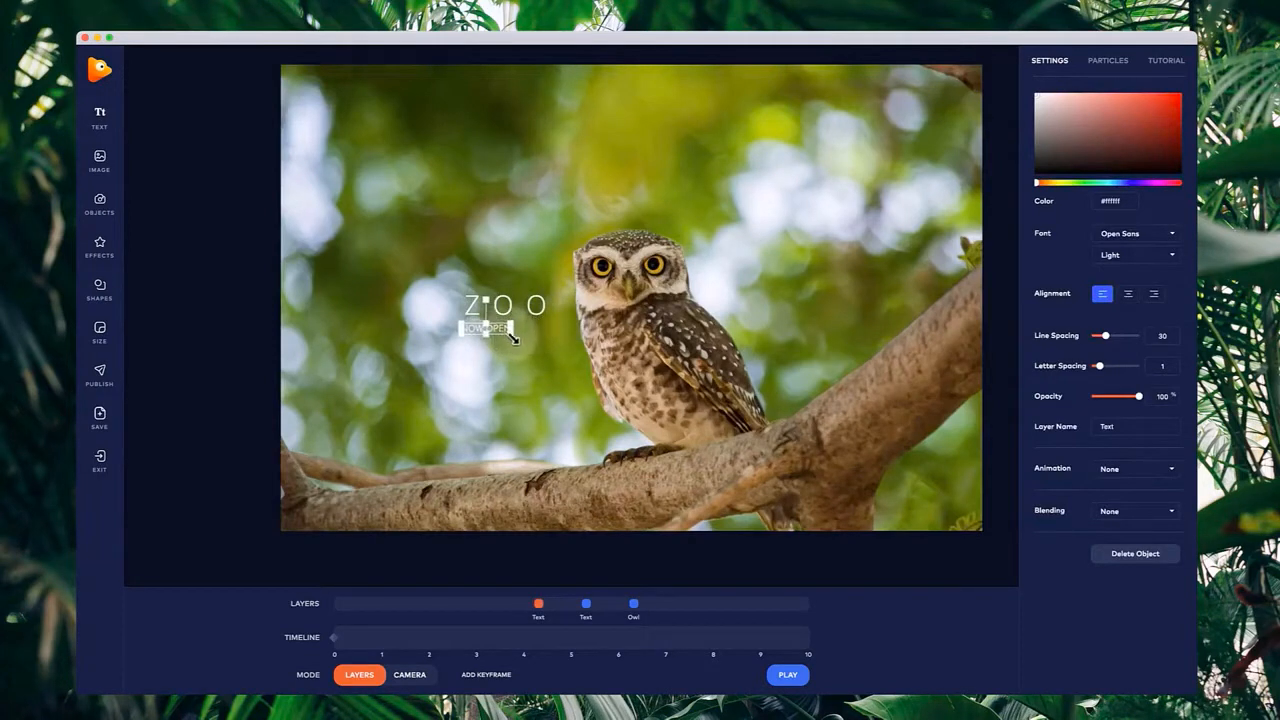
{"action": "left_click_drag", "start_coordinate": [513, 338], "coordinate": [540, 340]}
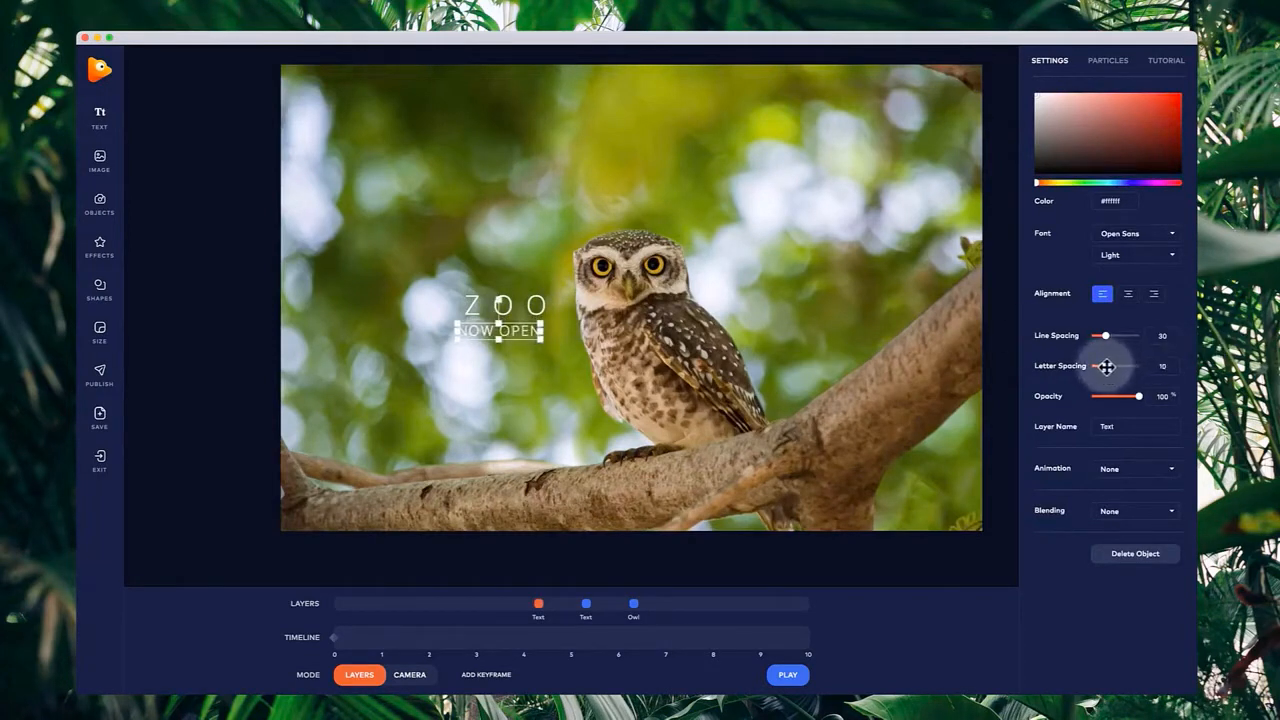
{"action": "left_click_drag", "start_coordinate": [1107, 367], "coordinate": [1110, 367]}
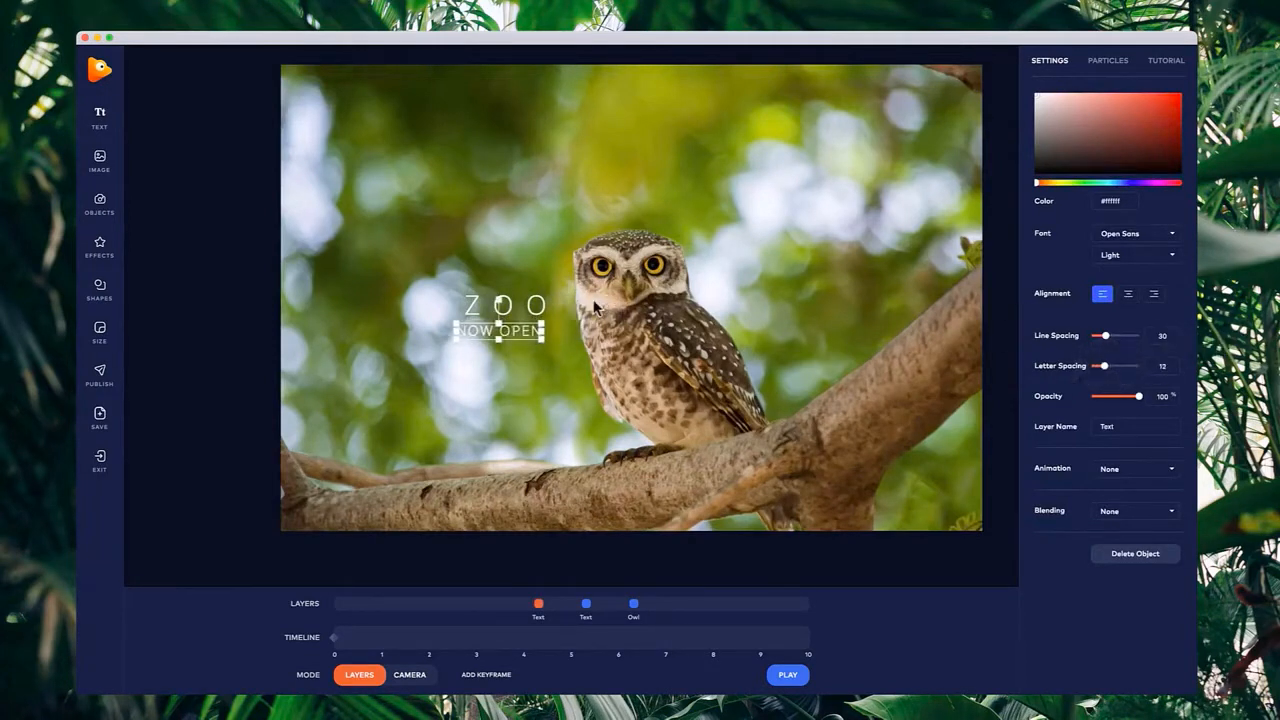
{"action": "left_click", "coordinate": [528, 390]}
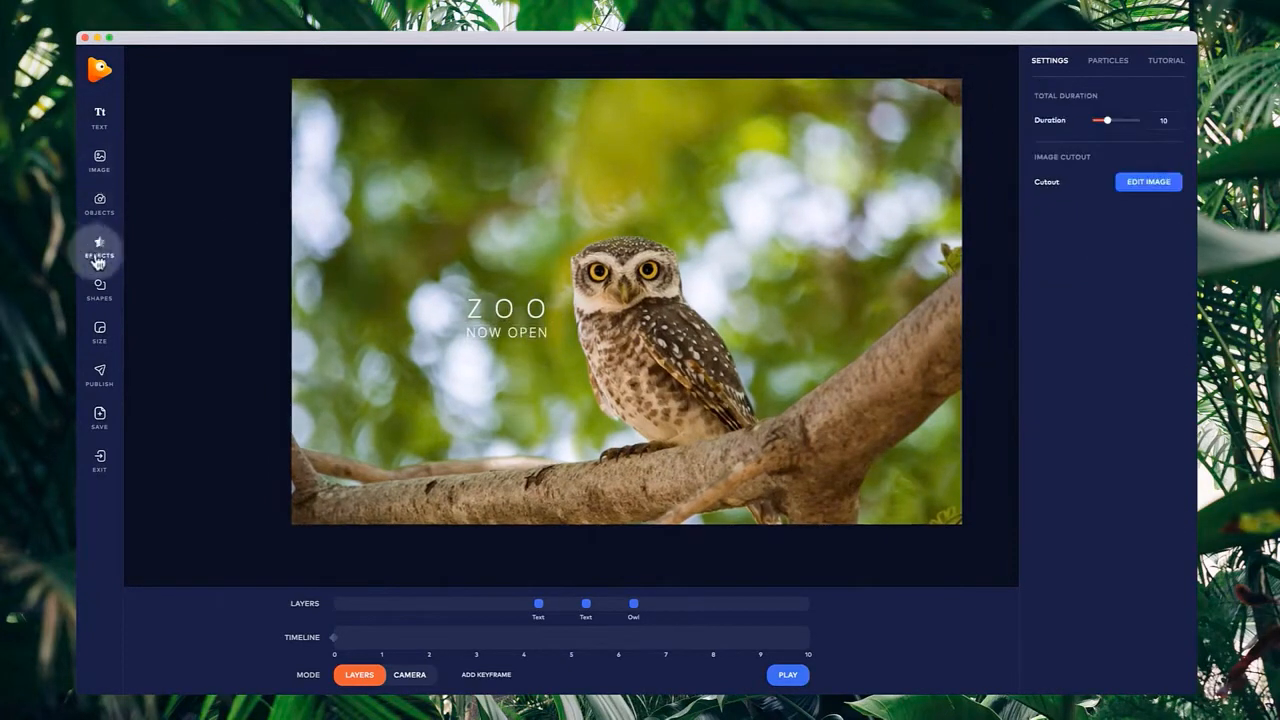
Add the blue butterfly effect, scale it down and place it on the branch below the NOW OPEN text.
{"action": "left_click", "coordinate": [99, 258]}
{"action": "left_click", "coordinate": [214, 71]}
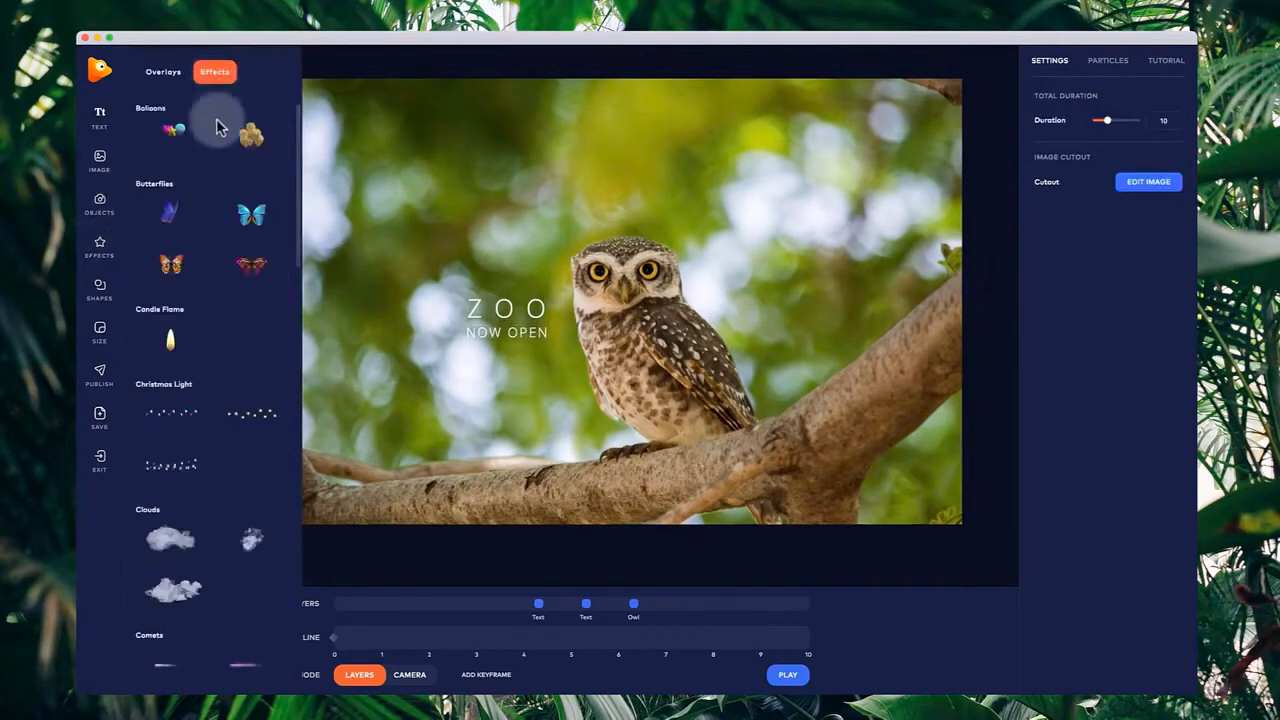
{"action": "left_click", "coordinate": [171, 218]}
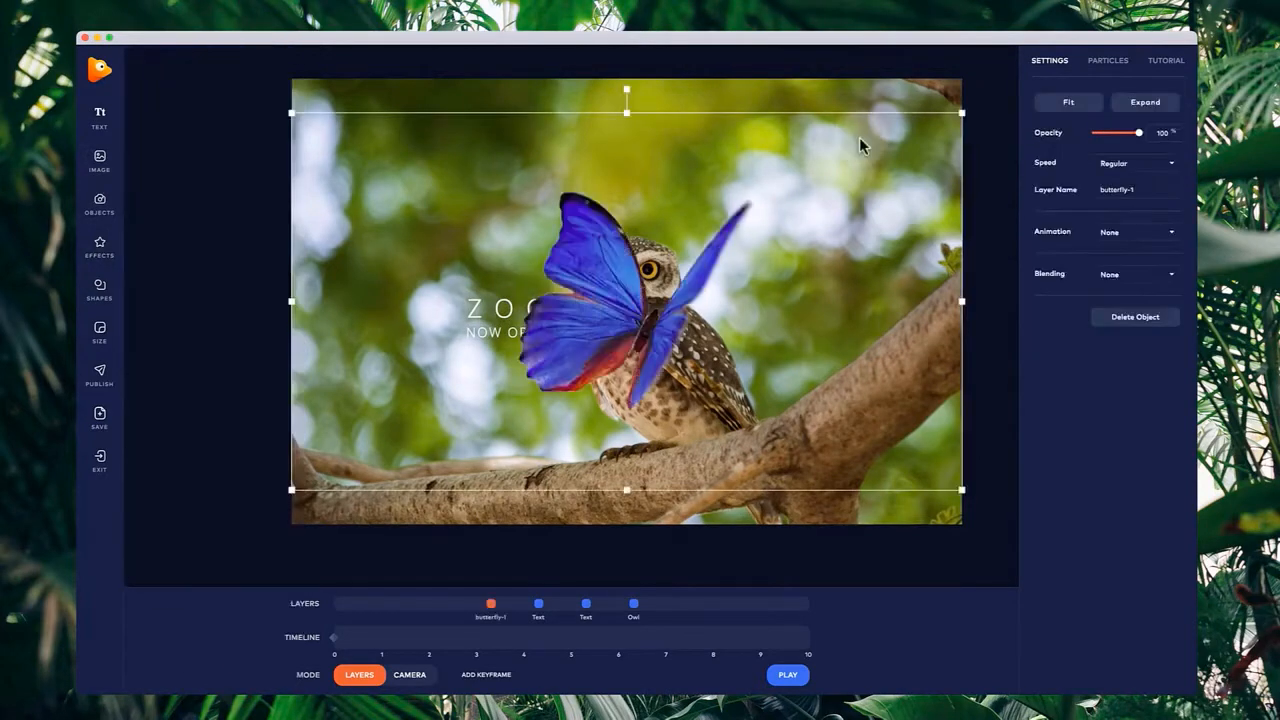
{"action": "left_click_drag", "start_coordinate": [963, 113], "coordinate": [432, 405]}
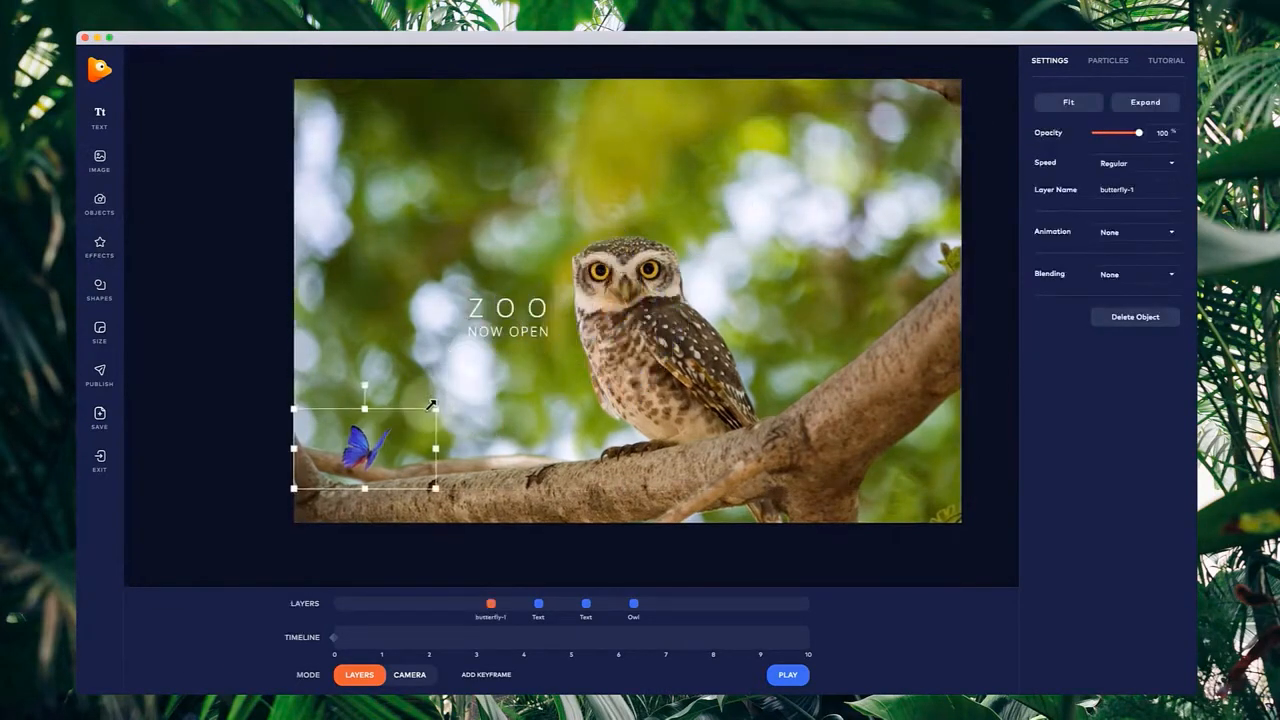
{"action": "left_click", "coordinate": [365, 445]}
{"action": "left_click", "coordinate": [371, 451]}
{"action": "left_click_drag", "start_coordinate": [371, 451], "coordinate": [503, 473]}
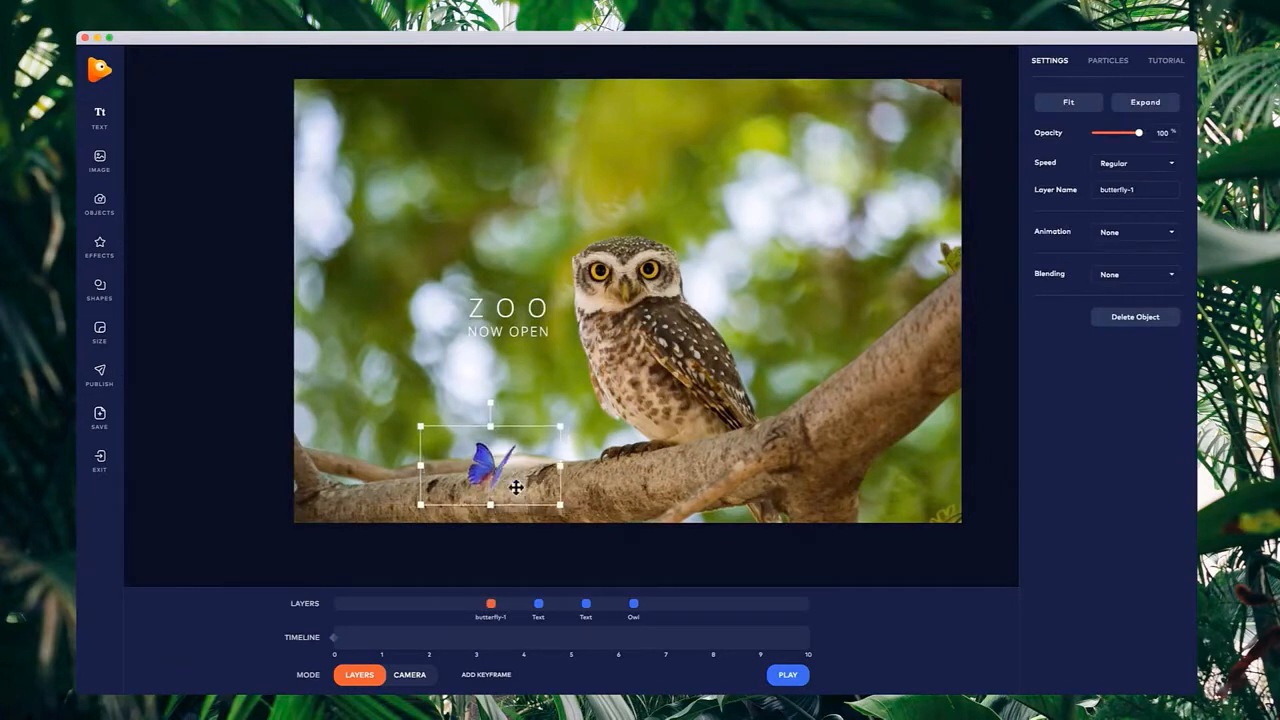
Move the camera toward the branch's left end to test the depth effect and select the butterfly.
{"action": "left_click", "coordinate": [410, 678]}
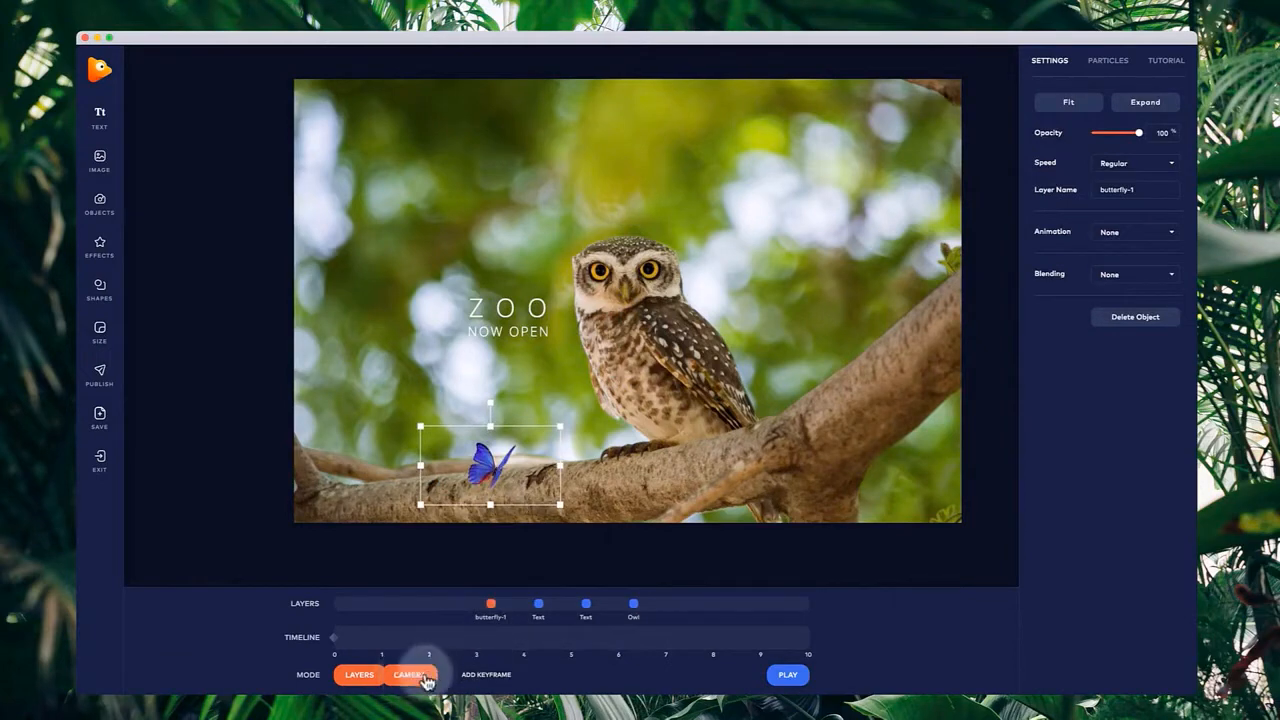
{"action": "left_click", "coordinate": [422, 682]}
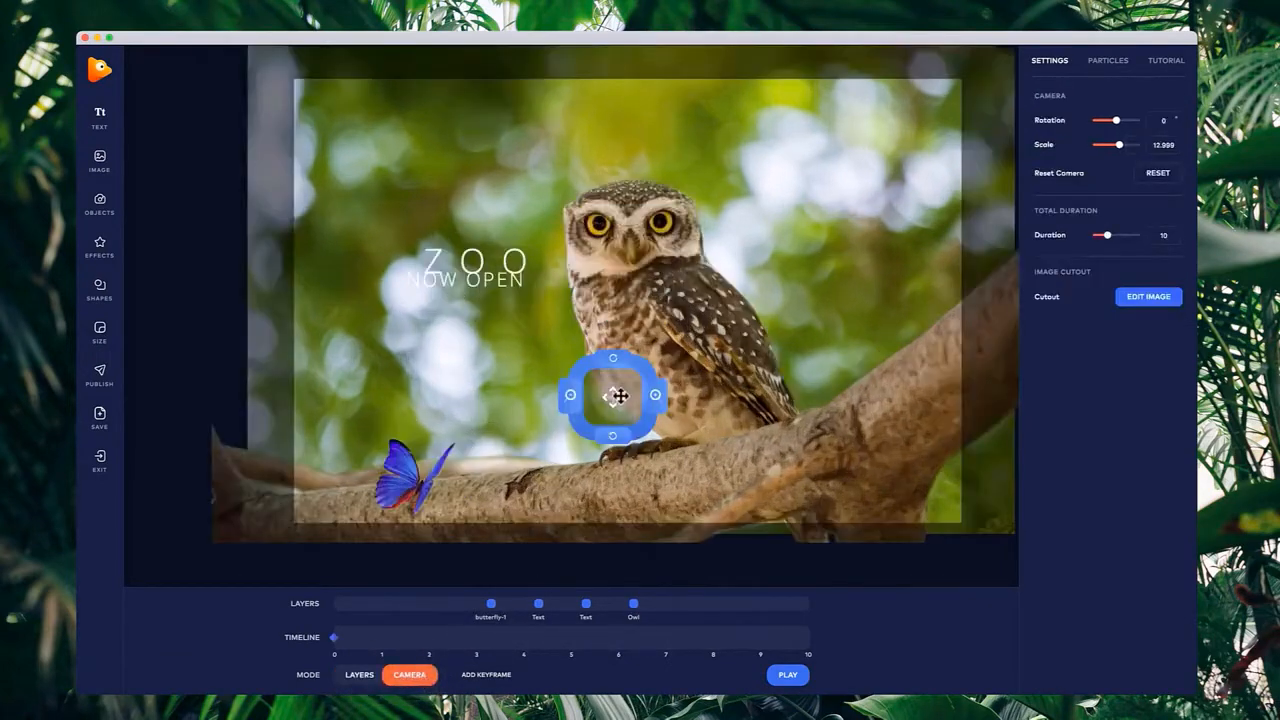
{"action": "left_click_drag", "start_coordinate": [620, 394], "coordinate": [434, 460]}
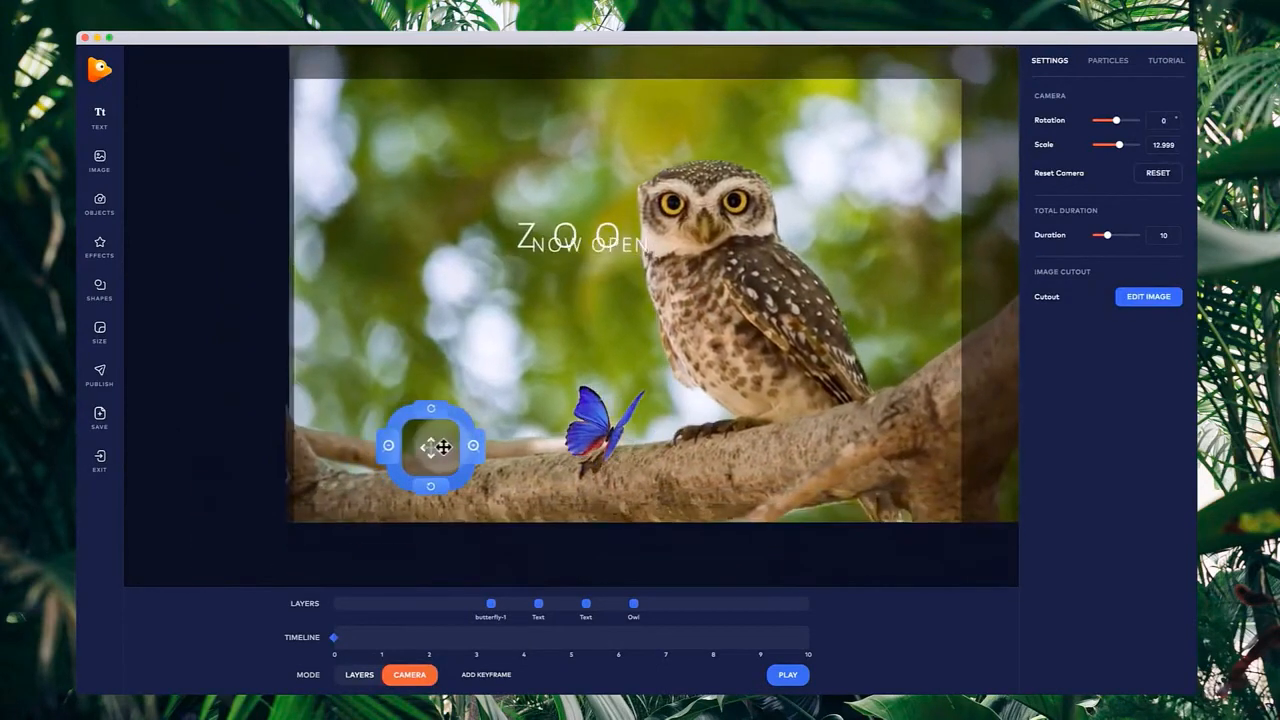
{"action": "left_click", "coordinate": [592, 452]}
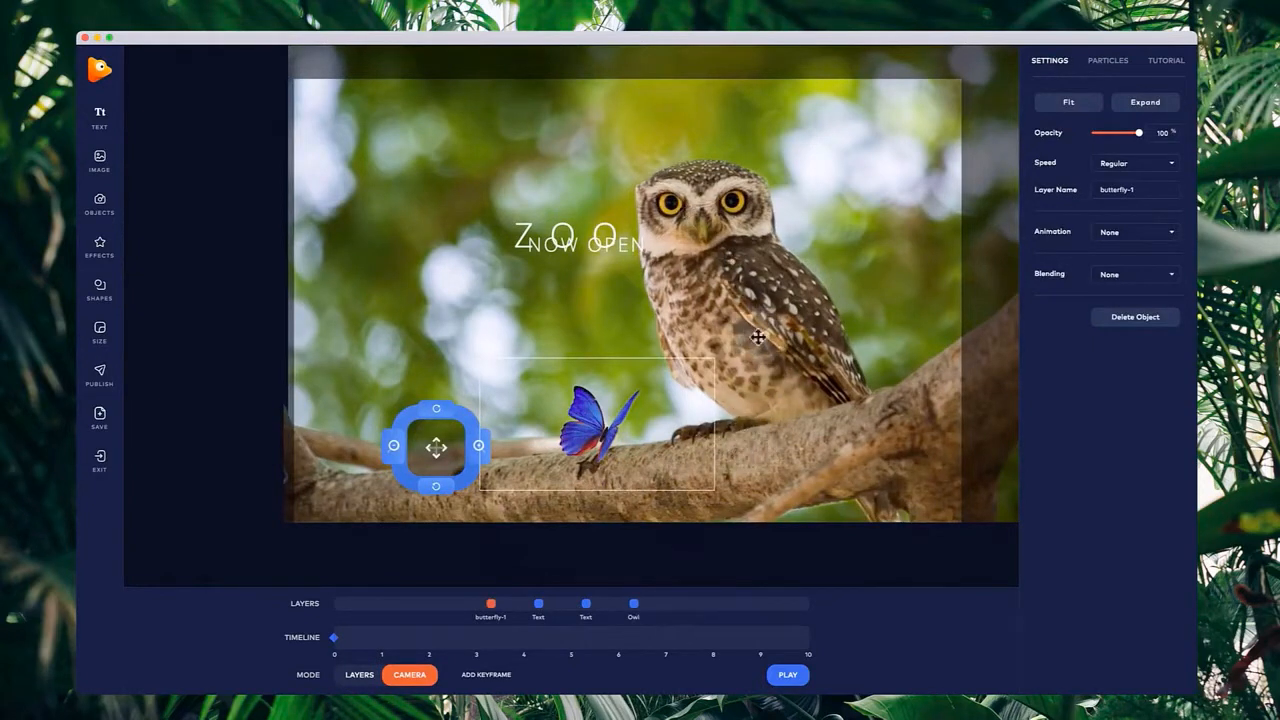
Move the butterfly layer back to the owl's depth, testing the parallax with camera moves around the branch.
{"action": "left_click_drag", "start_coordinate": [432, 445], "coordinate": [562, 397]}
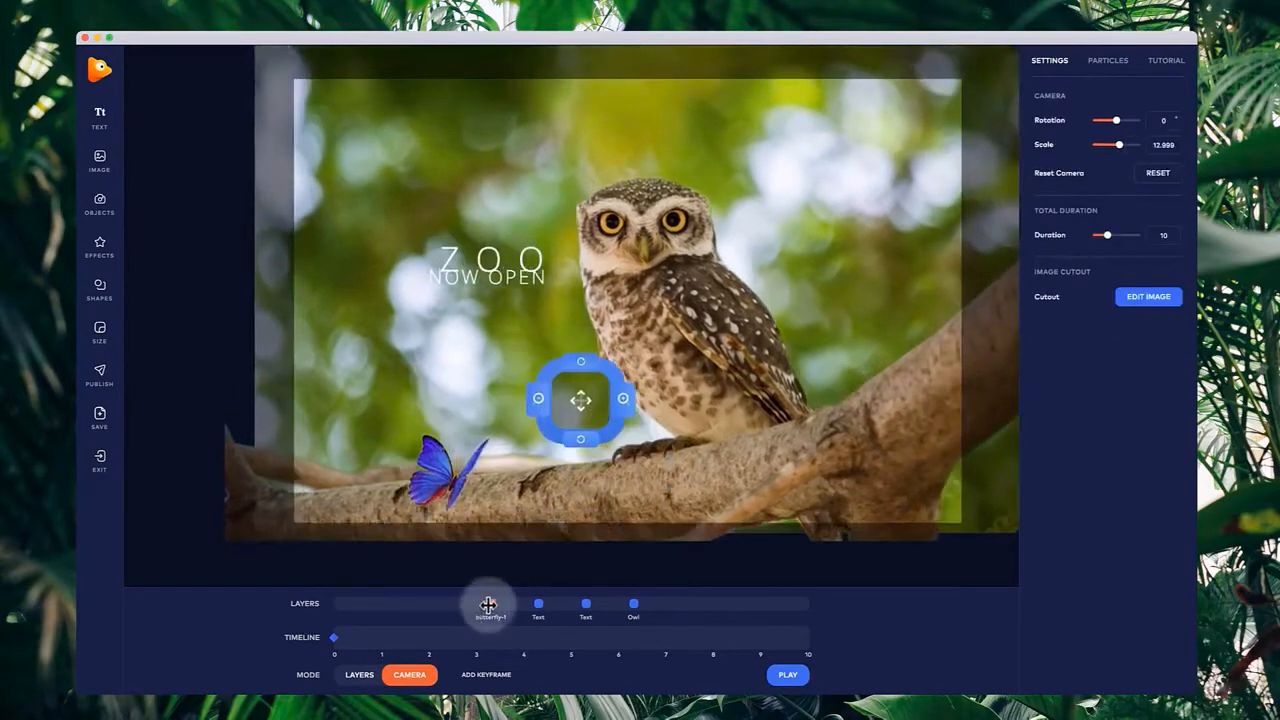
{"action": "left_click_drag", "start_coordinate": [488, 604], "coordinate": [621, 601]}
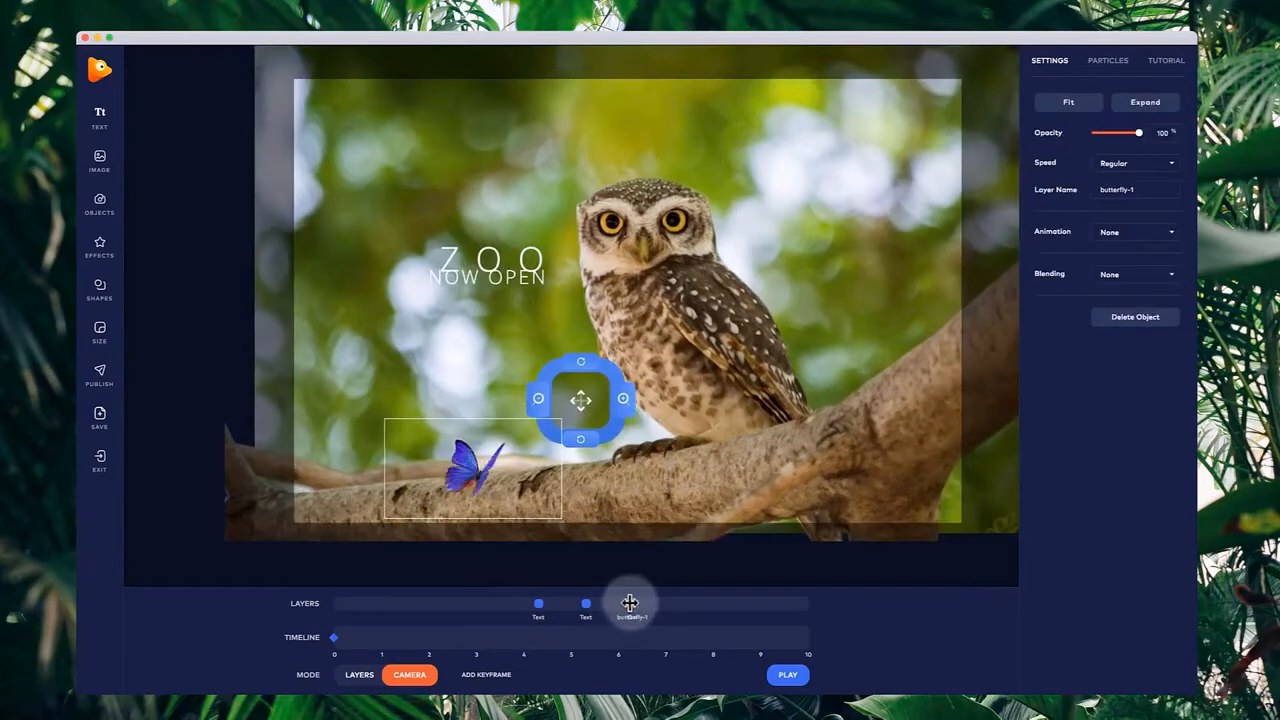
{"action": "left_click_drag", "start_coordinate": [585, 401], "coordinate": [524, 346]}
{"action": "left_click_drag", "start_coordinate": [505, 446], "coordinate": [618, 597]}
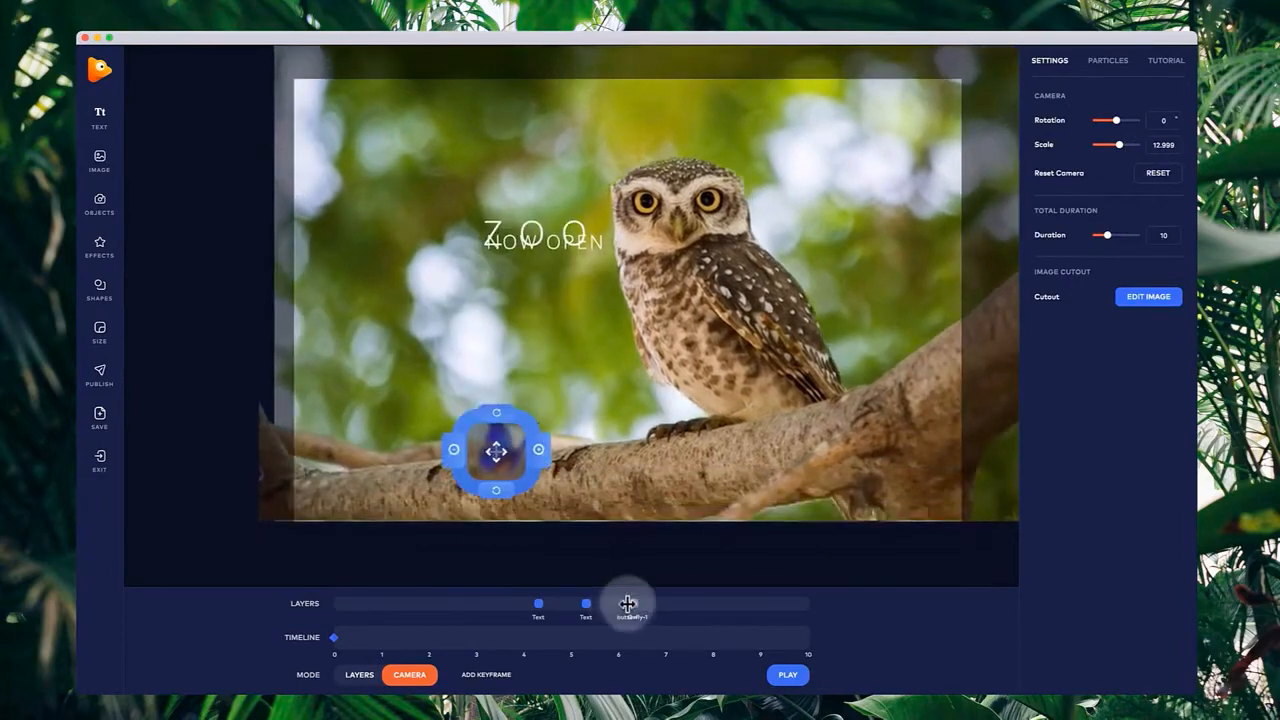
{"action": "left_click_drag", "start_coordinate": [490, 449], "coordinate": [592, 438]}
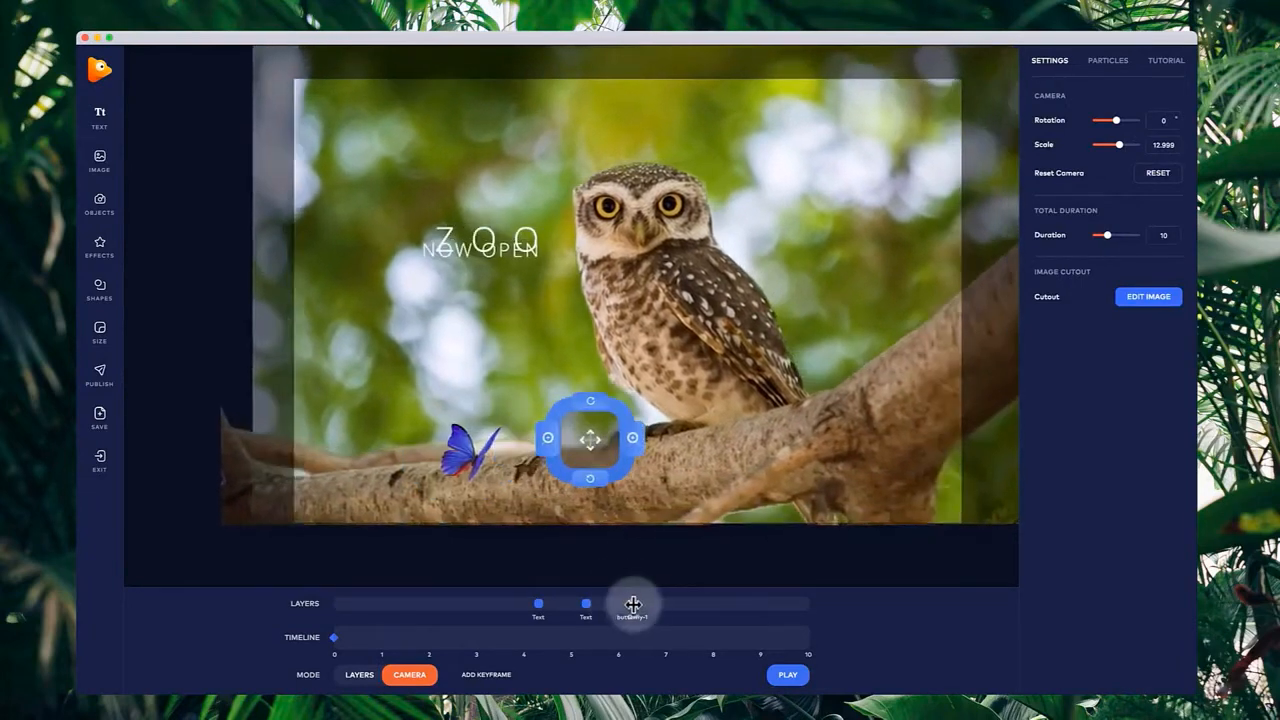
{"action": "left_click", "coordinate": [634, 604]}
{"action": "mouse_move", "coordinate": [655, 601]}
{"action": "left_mouse_down"}
{"action": "mouse_move", "coordinate": [739, 613]}
{"action": "mouse_move", "coordinate": [638, 614]}
{"action": "left_mouse_up"}
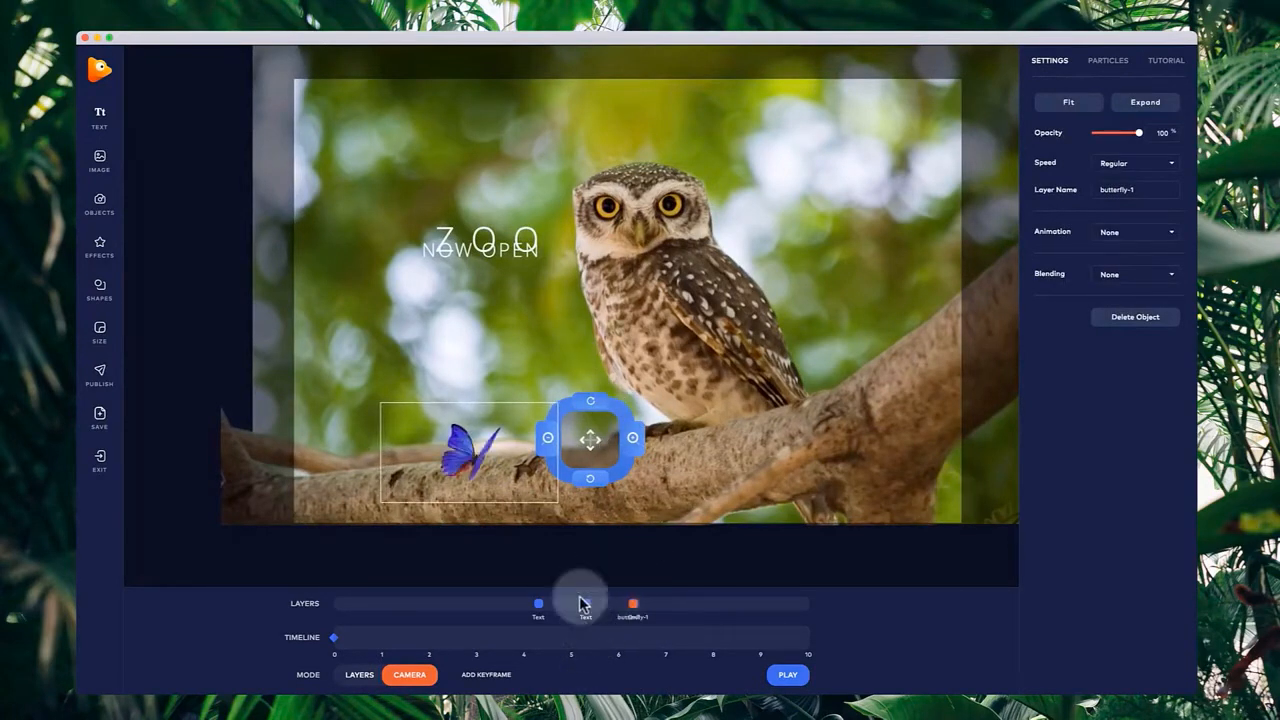
Move the NOW OPEN layer to the same depth as ZOO and test the alignment with a camera move.
{"action": "left_click_drag", "start_coordinate": [557, 613], "coordinate": [572, 606]}
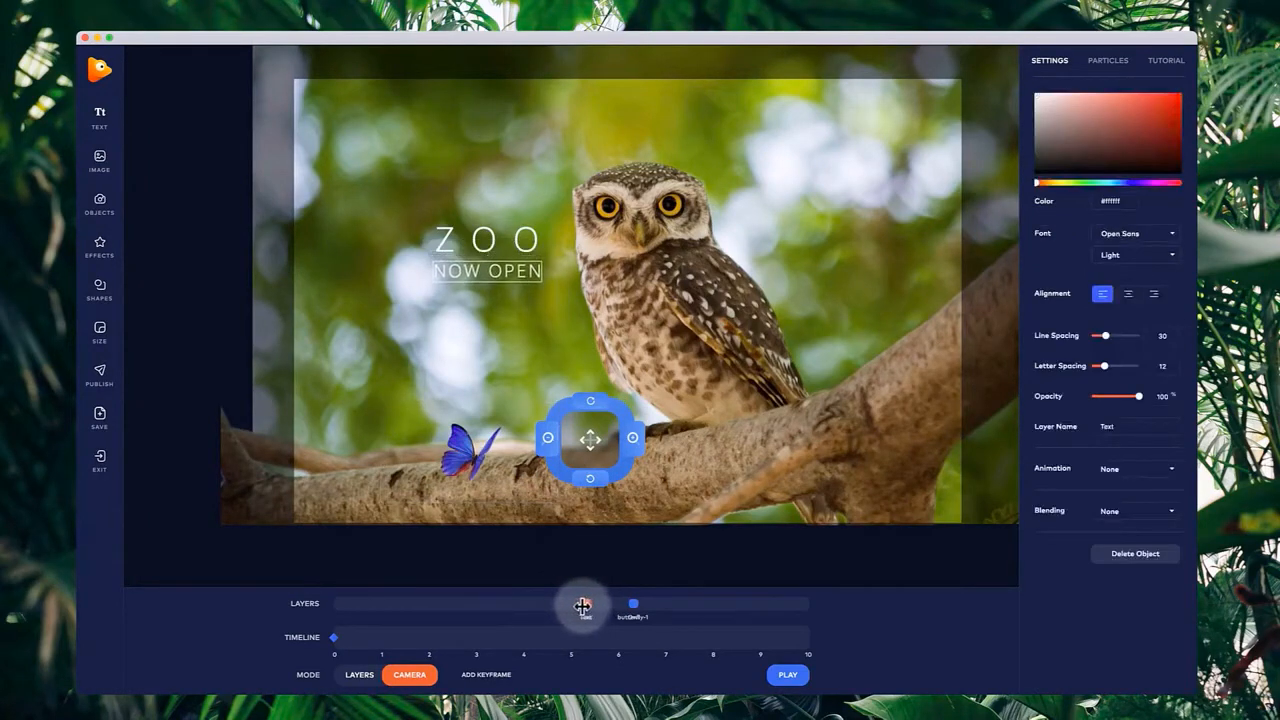
{"action": "left_click_drag", "start_coordinate": [631, 437], "coordinate": [681, 378]}
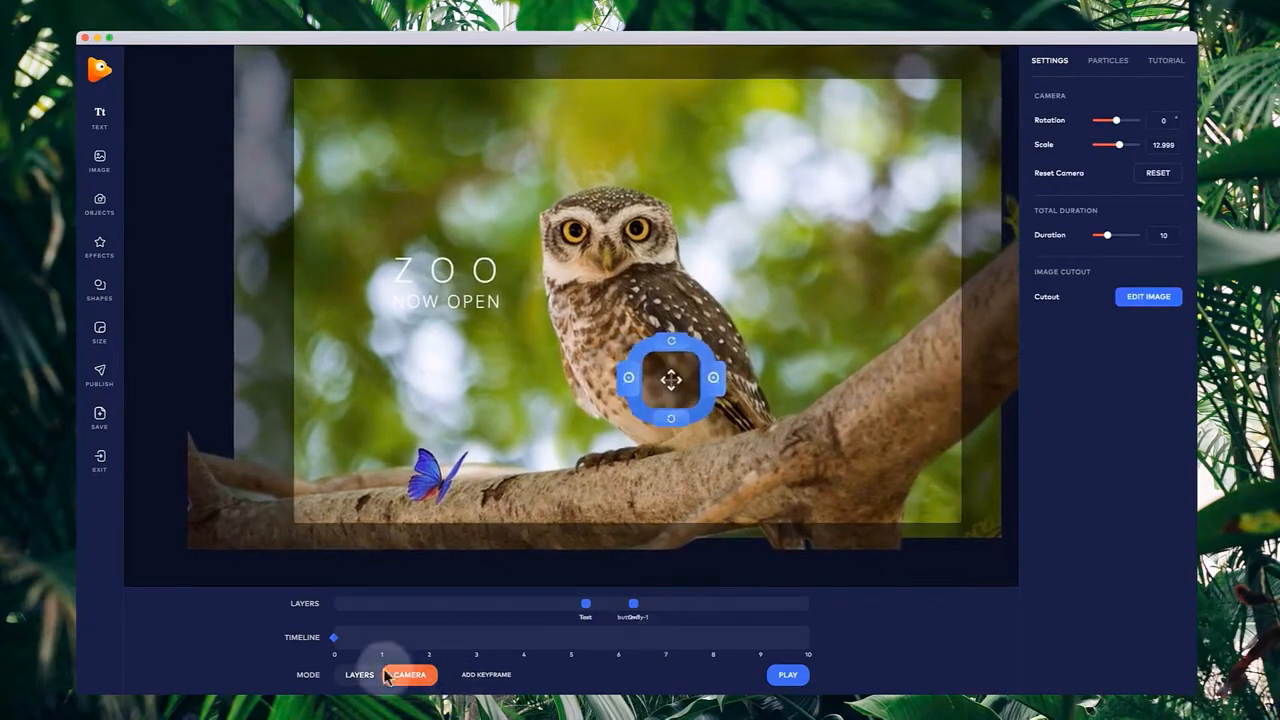
Reset the camera and zoom it in to a scale of 3.
{"action": "left_click", "coordinate": [1157, 172]}
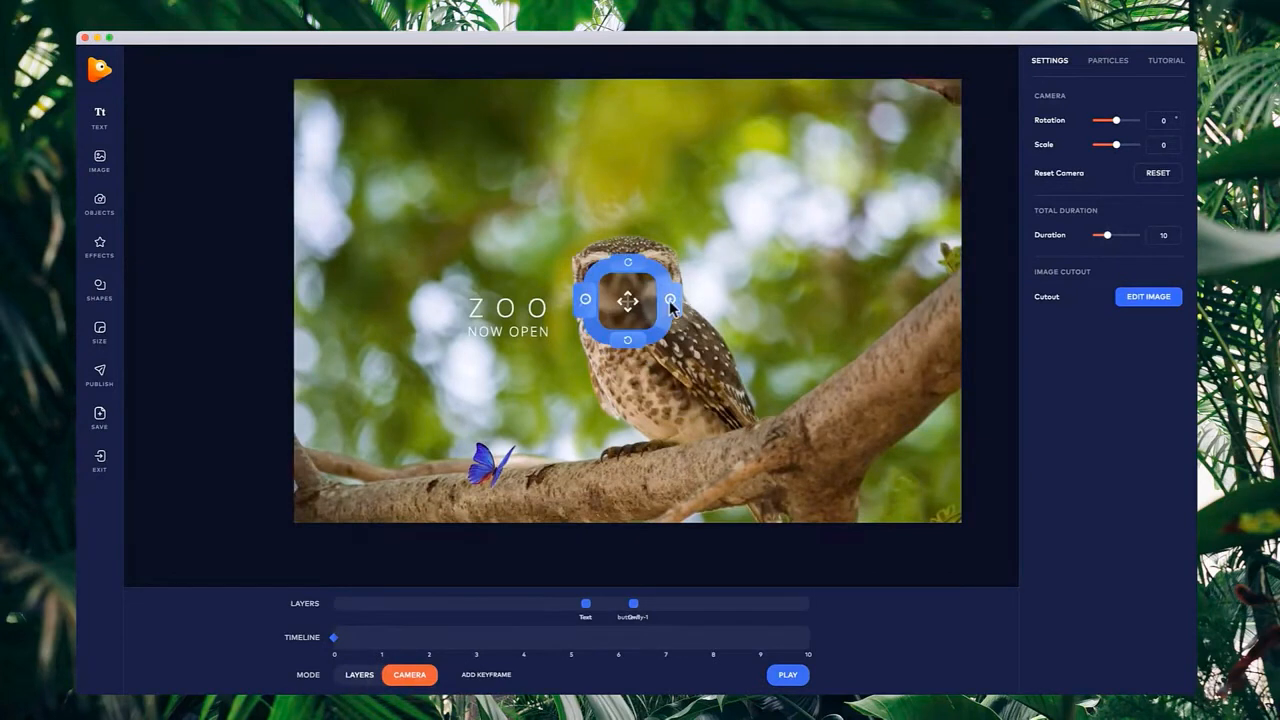
{"action": "left_click", "coordinate": [669, 300]}
{"action": "left_click", "coordinate": [669, 300]}
{"action": "left_click", "coordinate": [669, 300]}
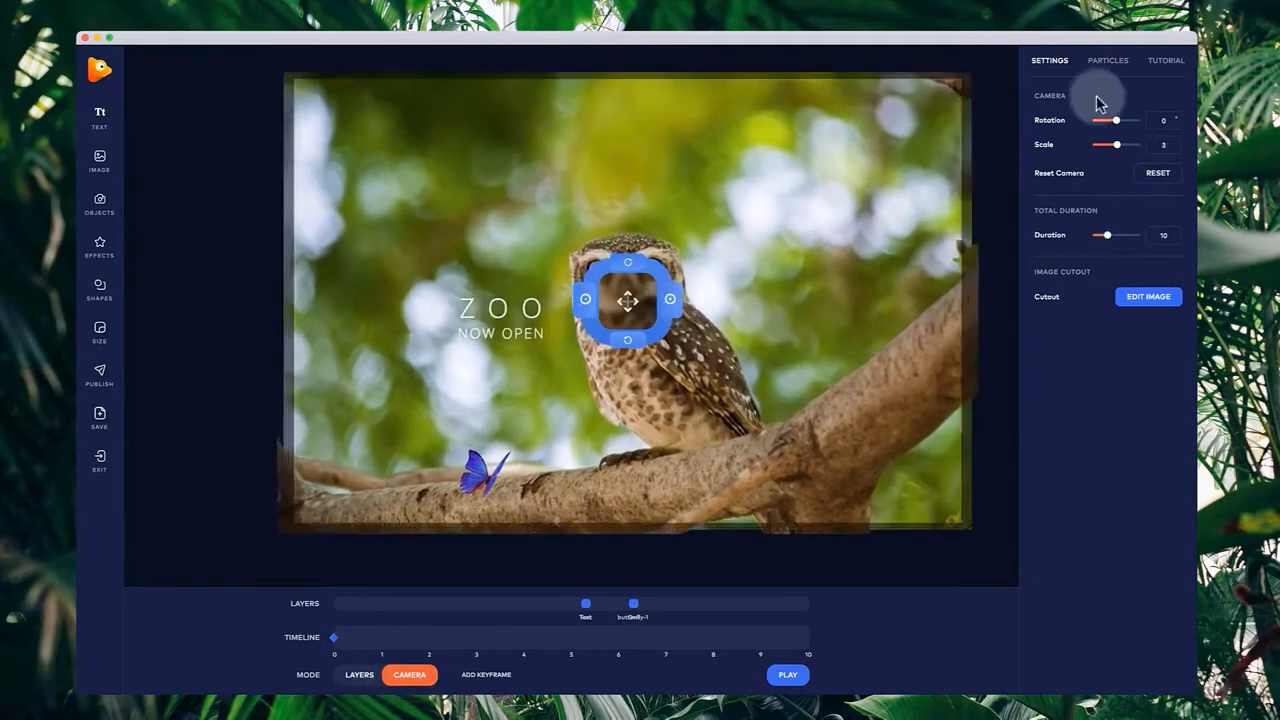
Turn on green leaf particles with size 41 and blur 37, keeping the color rotation at 0.
{"action": "left_click", "coordinate": [1106, 64]}
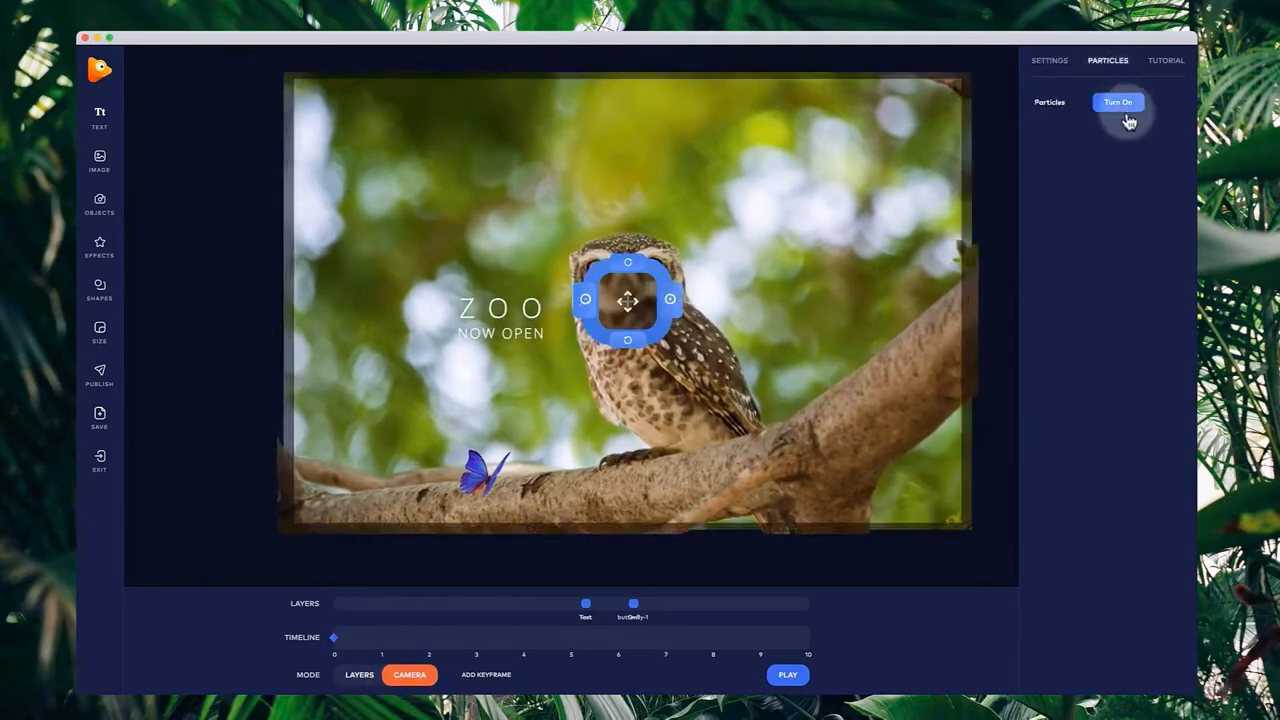
{"action": "left_click", "coordinate": [1117, 104]}
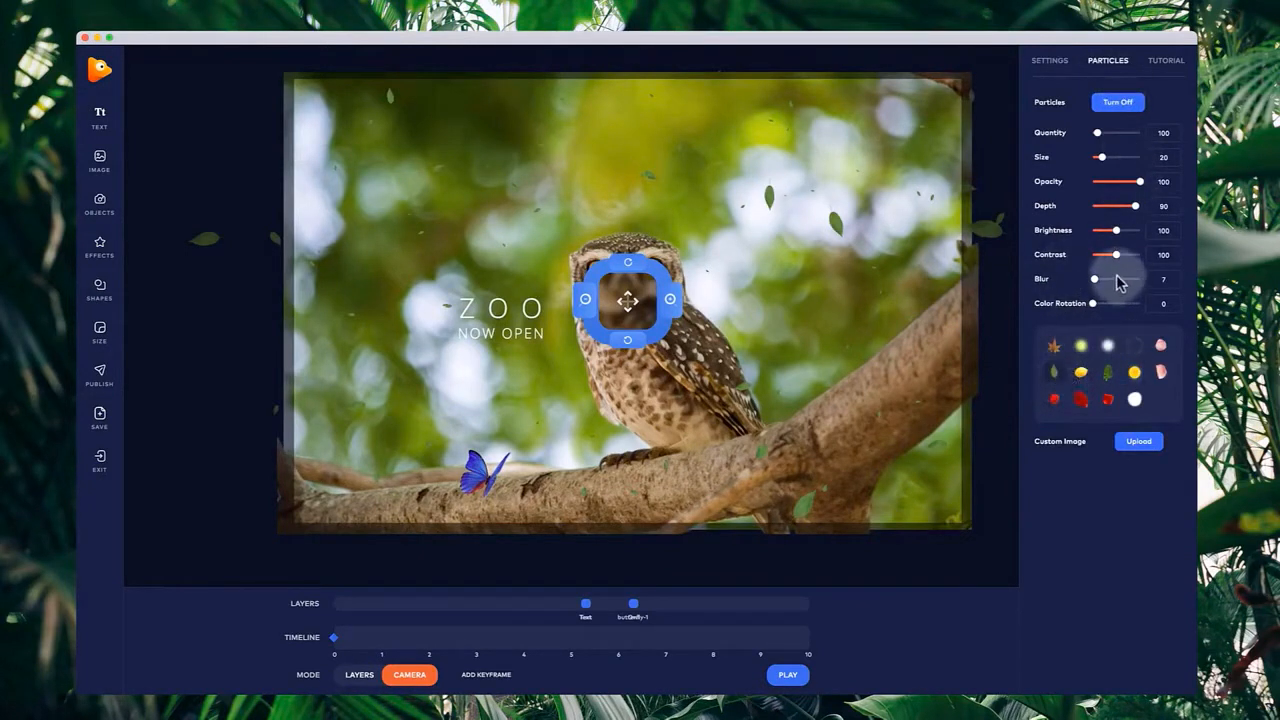
{"action": "left_click_drag", "start_coordinate": [1110, 160], "coordinate": [1112, 156]}
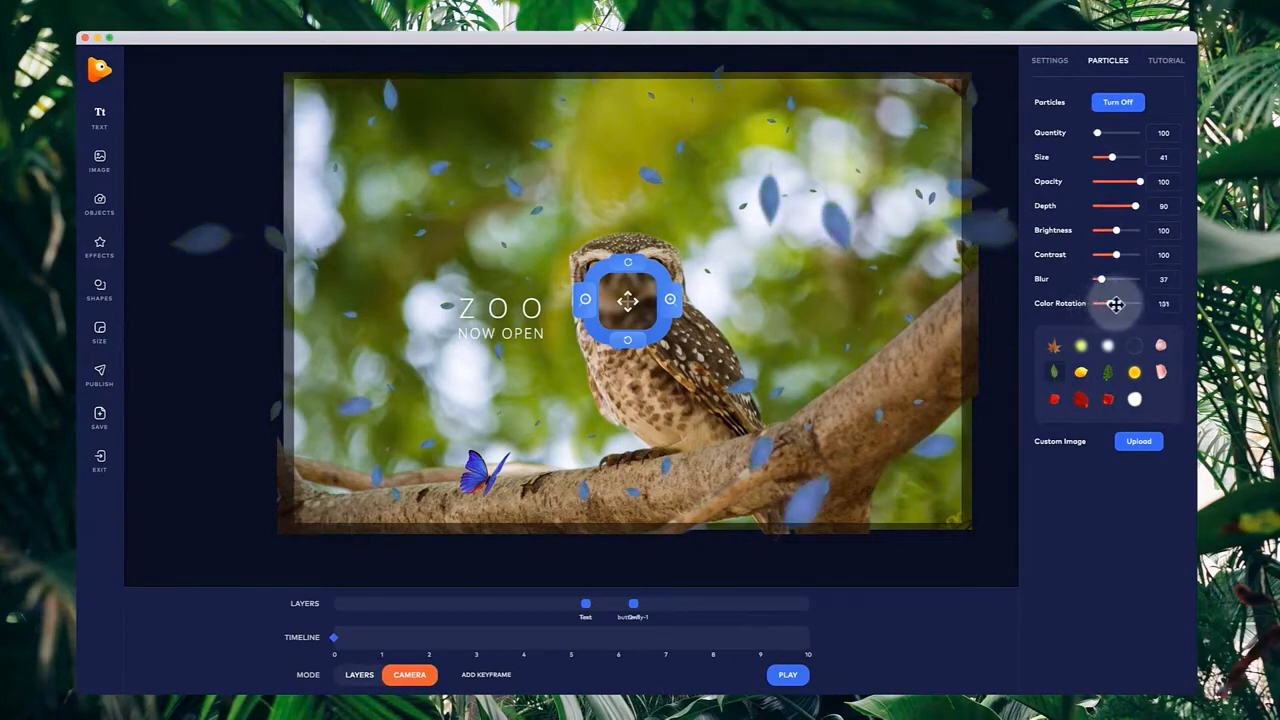
{"action": "left_click_drag", "start_coordinate": [1116, 304], "coordinate": [988, 314]}
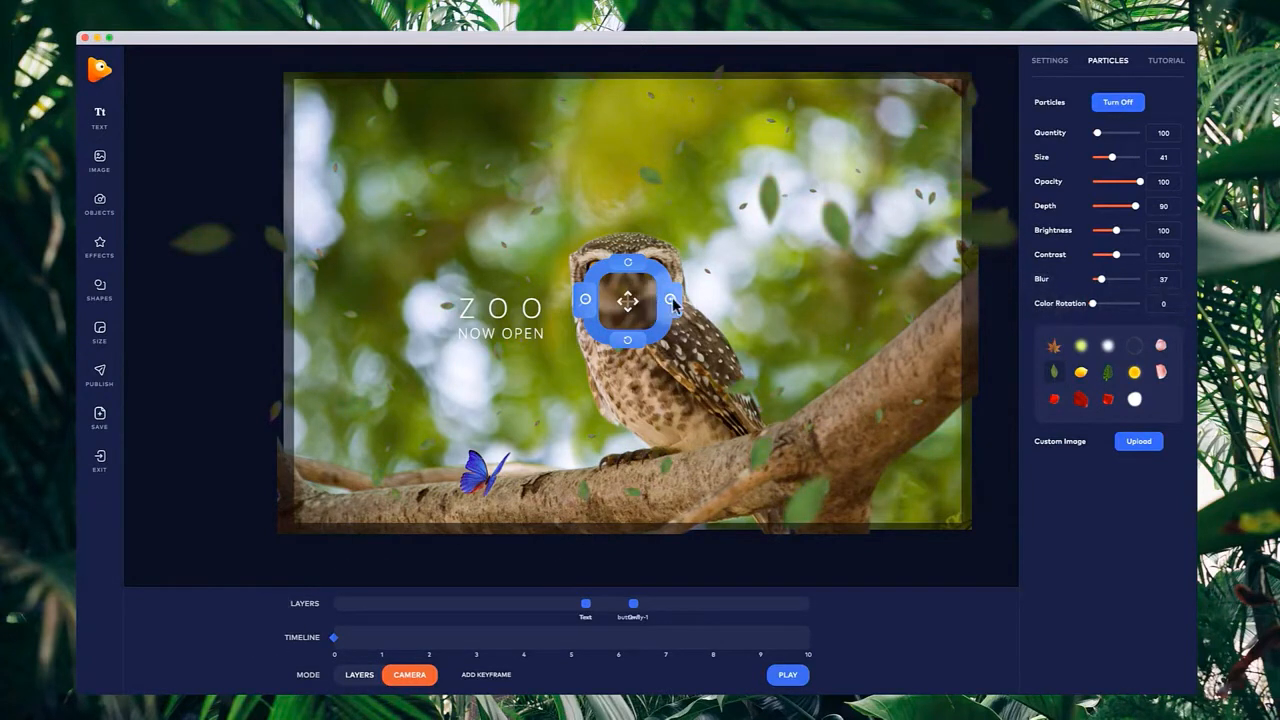
Frame the starting camera view by zooming in slightly, tilting the scene clockwise and shifting the camera a little down and right.
{"action": "left_click_drag", "start_coordinate": [670, 300], "coordinate": [669, 349]}
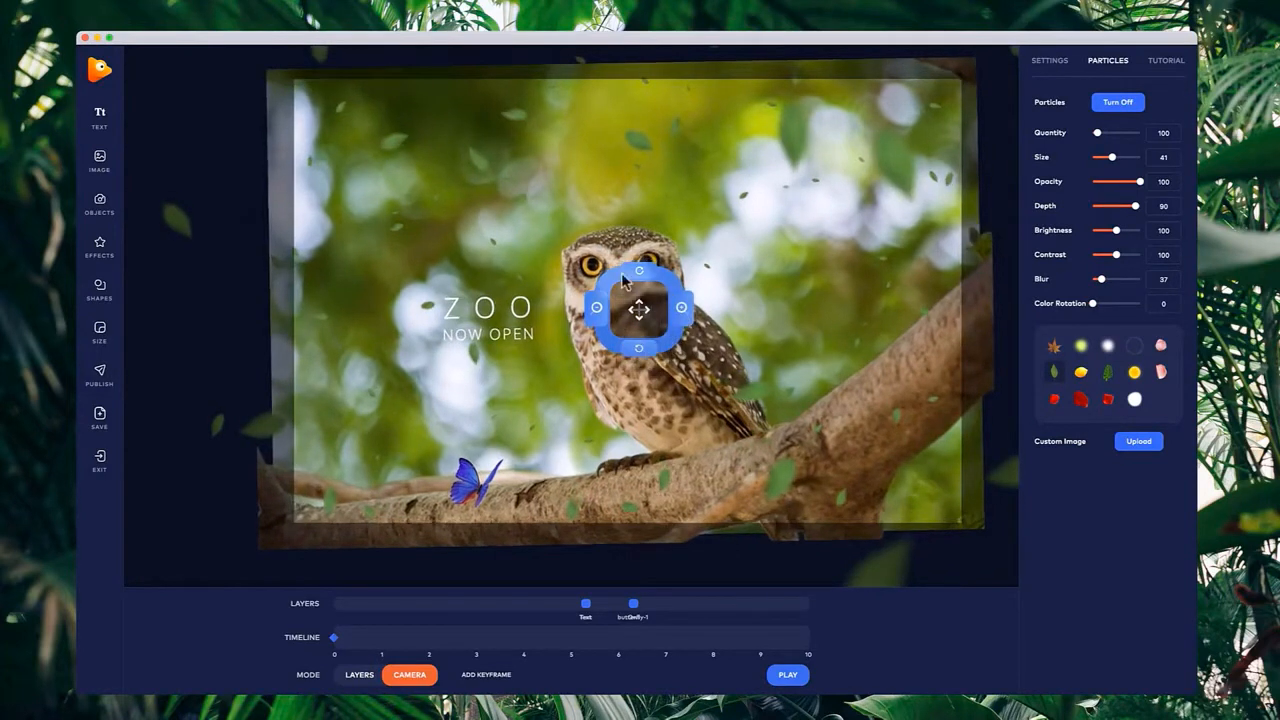
{"action": "left_click", "coordinate": [641, 271]}
{"action": "left_click", "coordinate": [641, 271]}
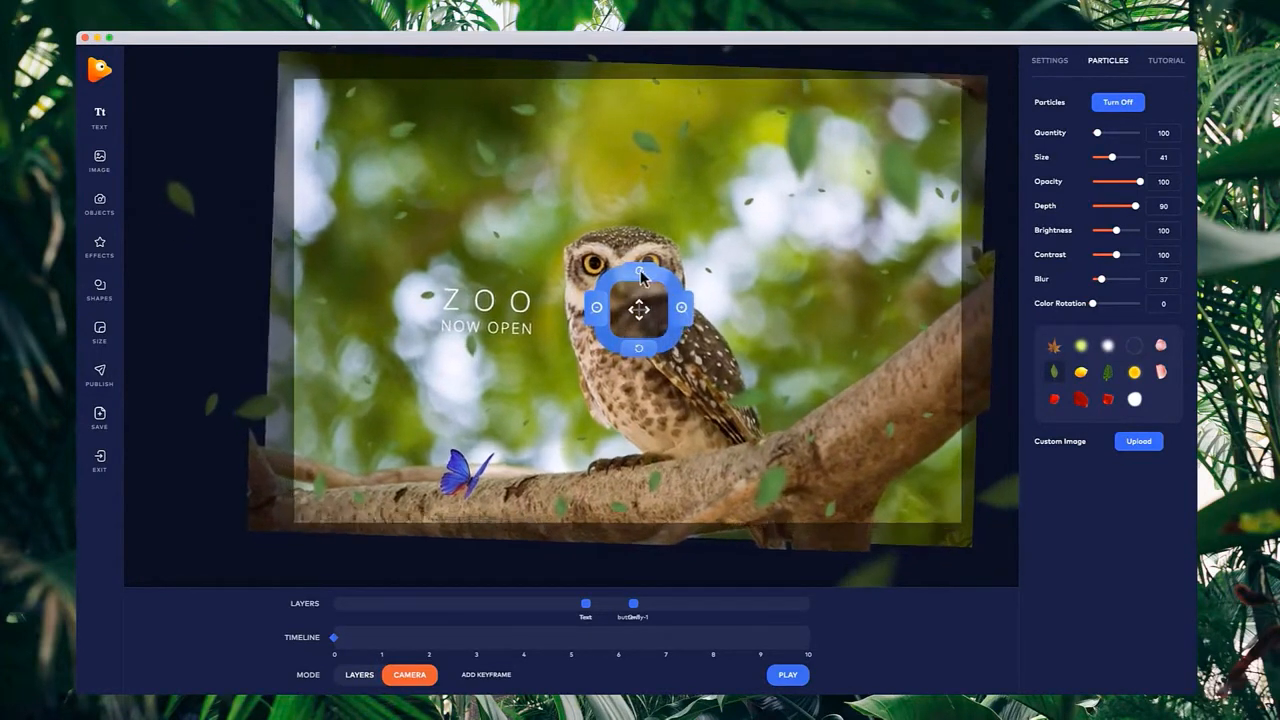
{"action": "left_click", "coordinate": [641, 275]}
{"action": "left_click_drag", "start_coordinate": [643, 314], "coordinate": [656, 329]}
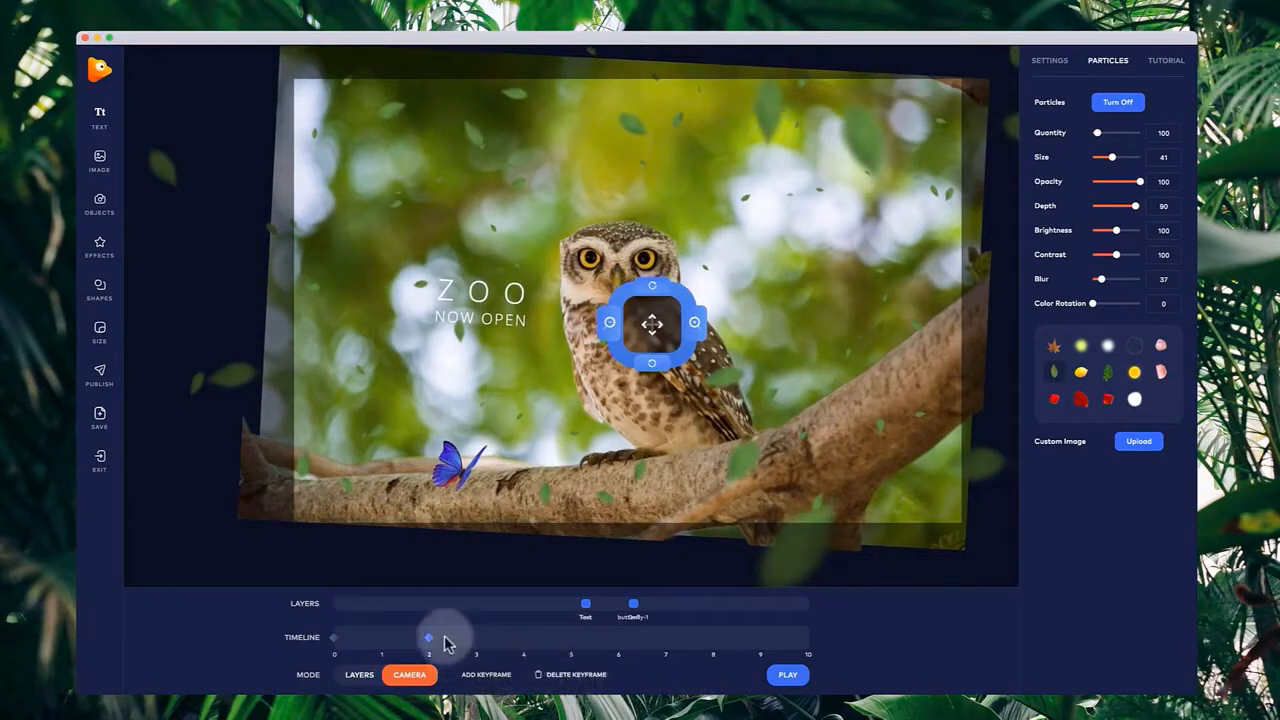
Place the second camera keyframe at 5 seconds and zoom its view in closer on the owl.
{"action": "left_click_drag", "start_coordinate": [430, 638], "coordinate": [552, 638]}
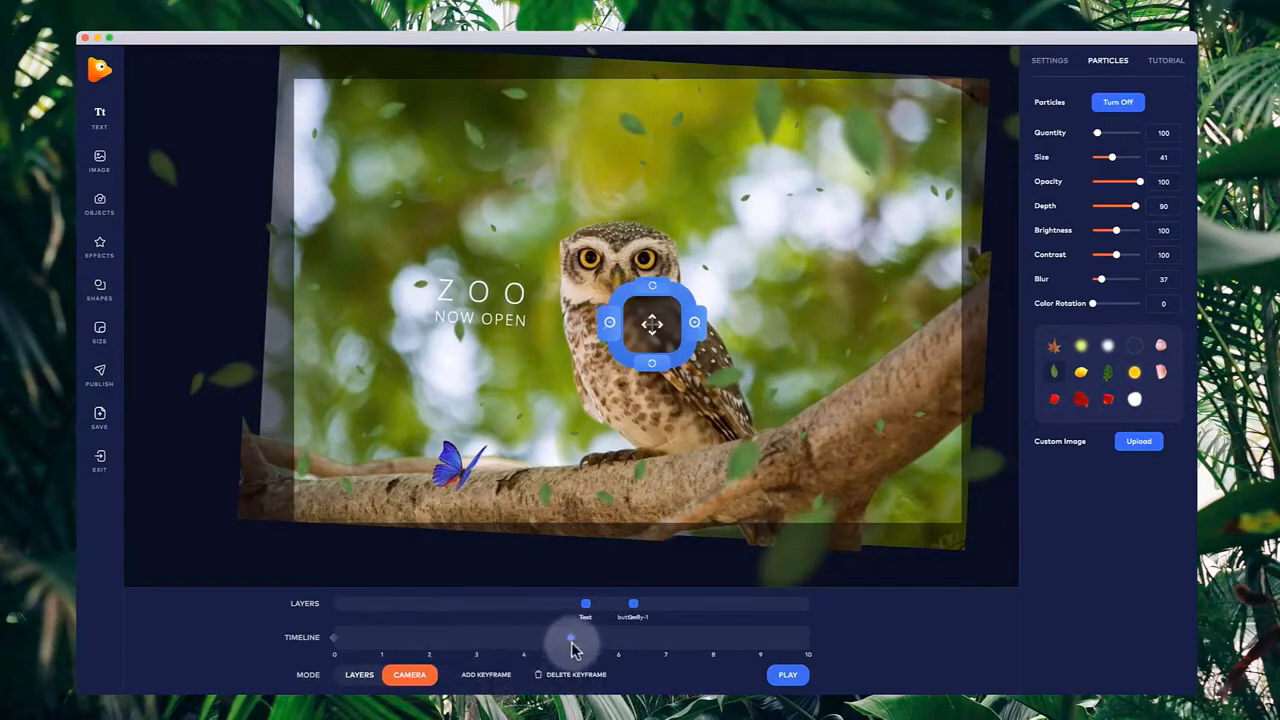
{"action": "left_click", "coordinate": [699, 325]}
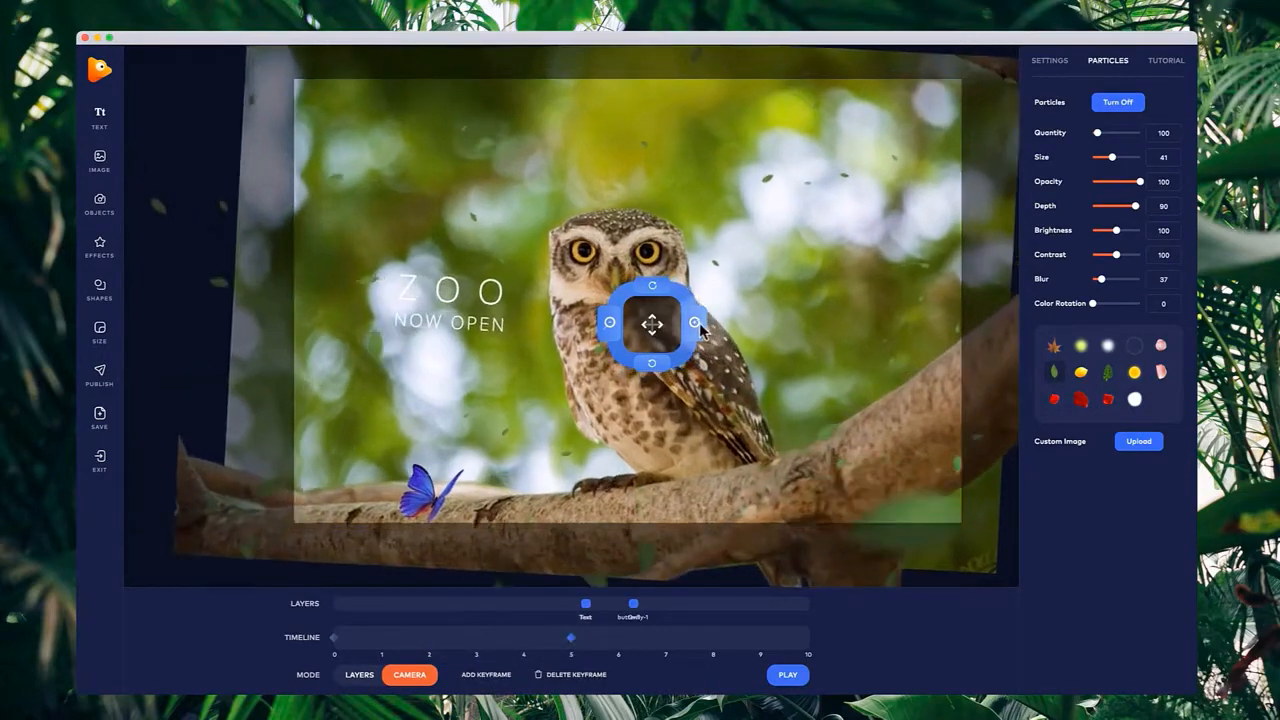
{"action": "left_click", "coordinate": [699, 323]}
{"action": "left_click", "coordinate": [699, 323]}
{"action": "left_click", "coordinate": [699, 323]}
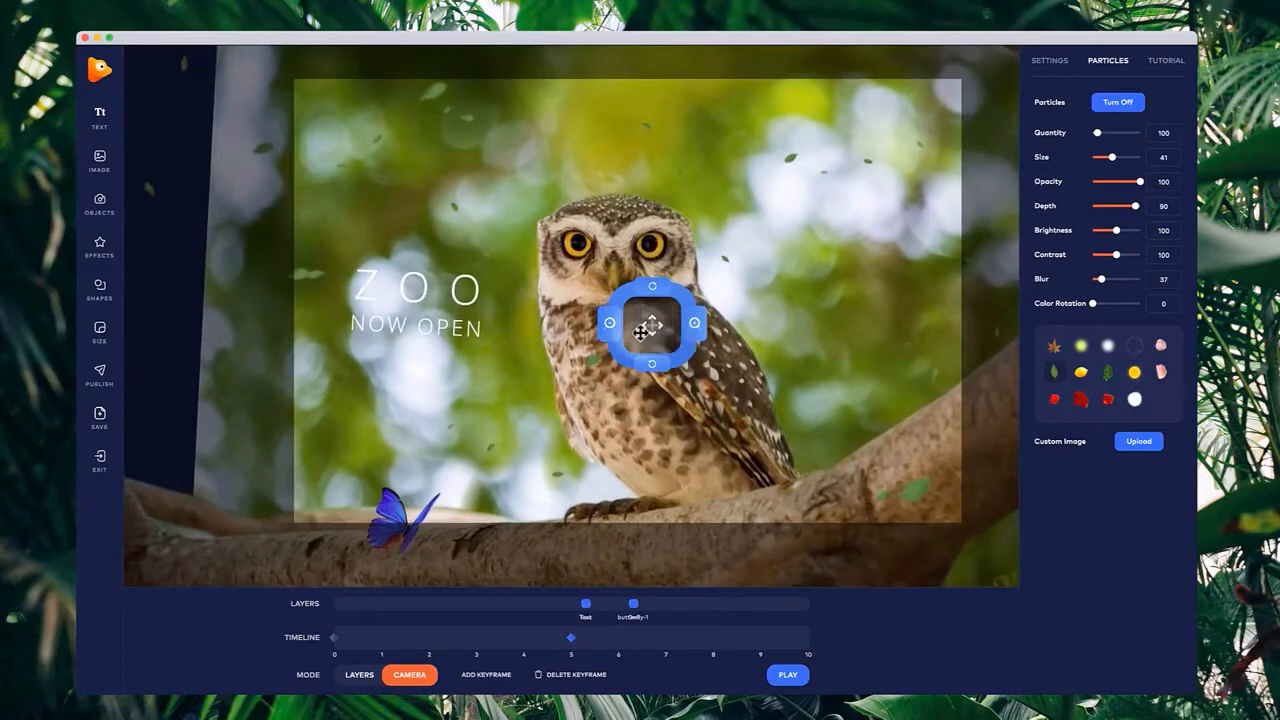
At the 5-second keyframe, shift the camera toward the text, tilt the view the opposite way and zoom in further.
{"action": "left_click_drag", "start_coordinate": [640, 332], "coordinate": [590, 325]}
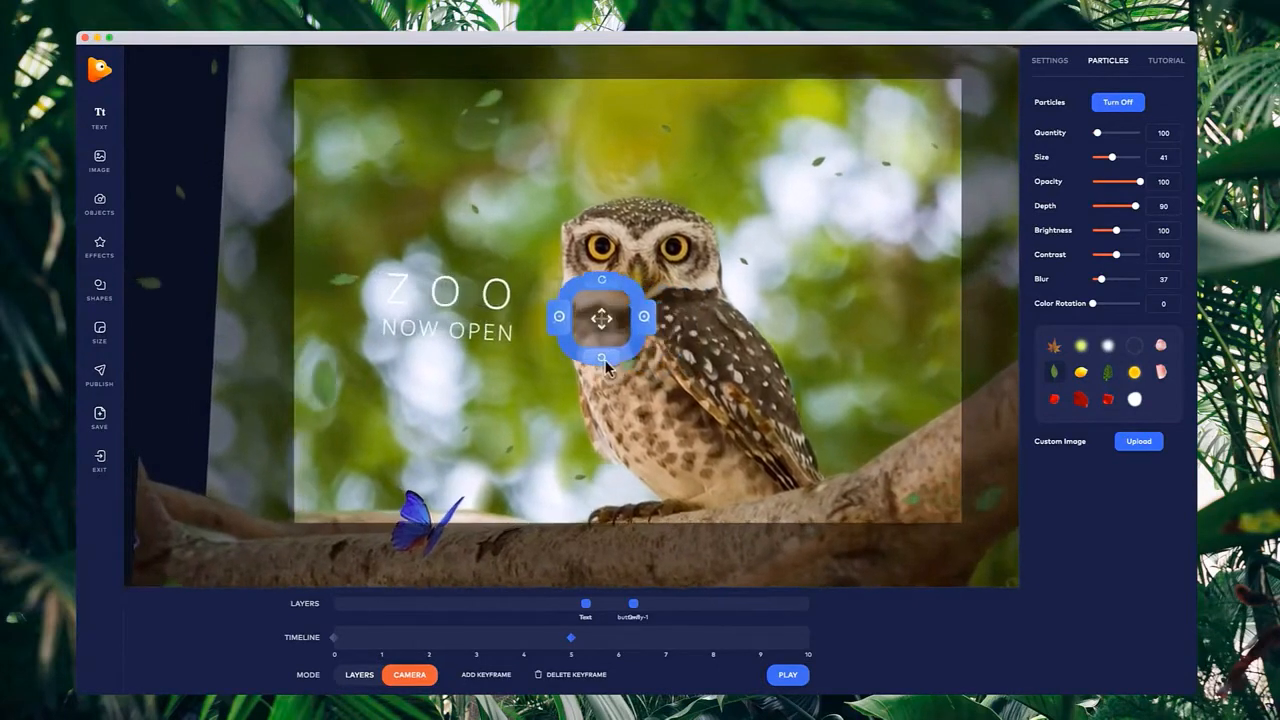
{"action": "left_click", "coordinate": [605, 360]}
{"action": "left_click", "coordinate": [605, 360]}
{"action": "left_click", "coordinate": [605, 360]}
{"action": "left_click", "coordinate": [605, 360]}
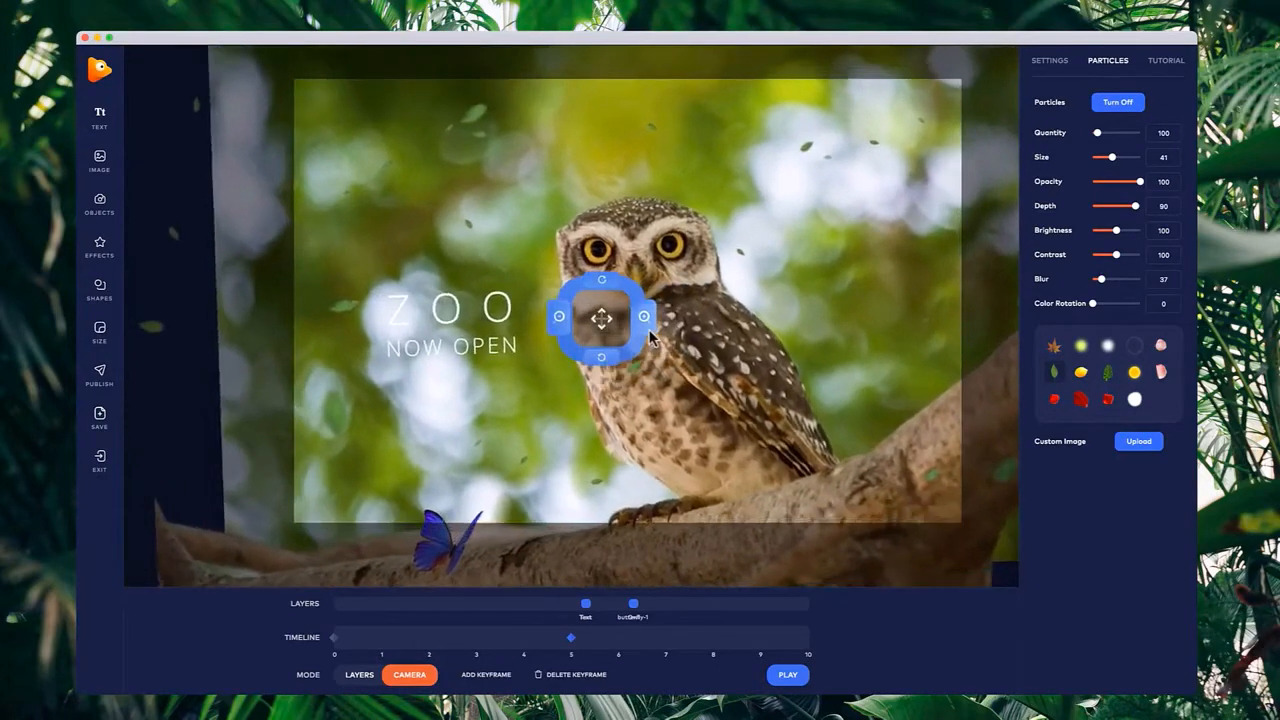
{"action": "left_click", "coordinate": [645, 320]}
{"action": "left_click", "coordinate": [645, 320]}
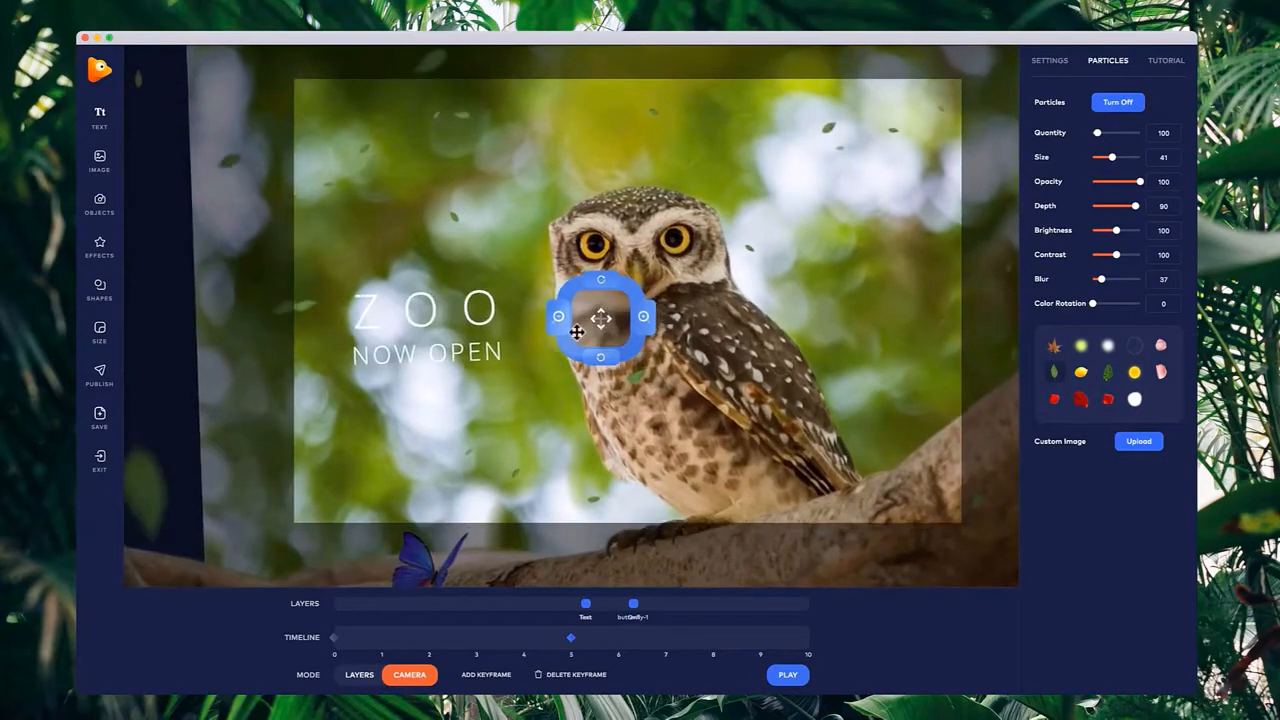
{"action": "left_click_drag", "start_coordinate": [577, 332], "coordinate": [566, 335]}
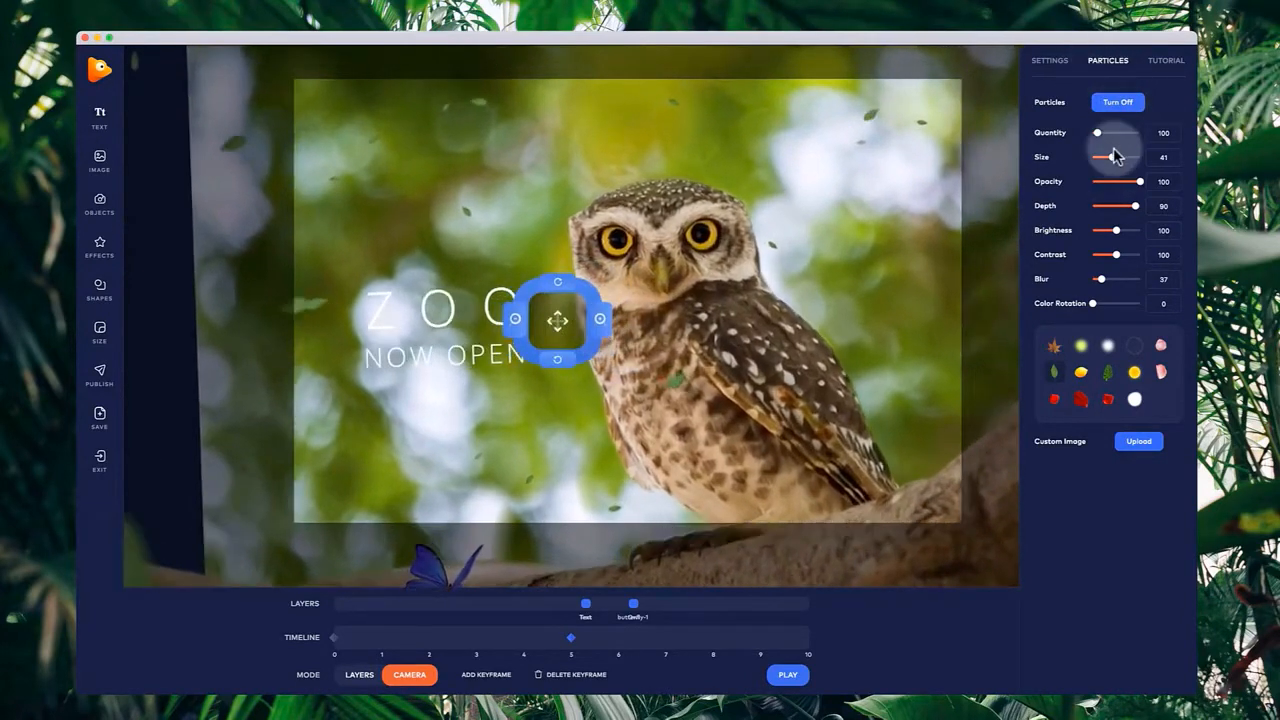
Set the leaf particle size to 100 and preview the camera move between the two keyframes.
{"action": "left_click_drag", "start_coordinate": [1120, 158], "coordinate": [1146, 165]}
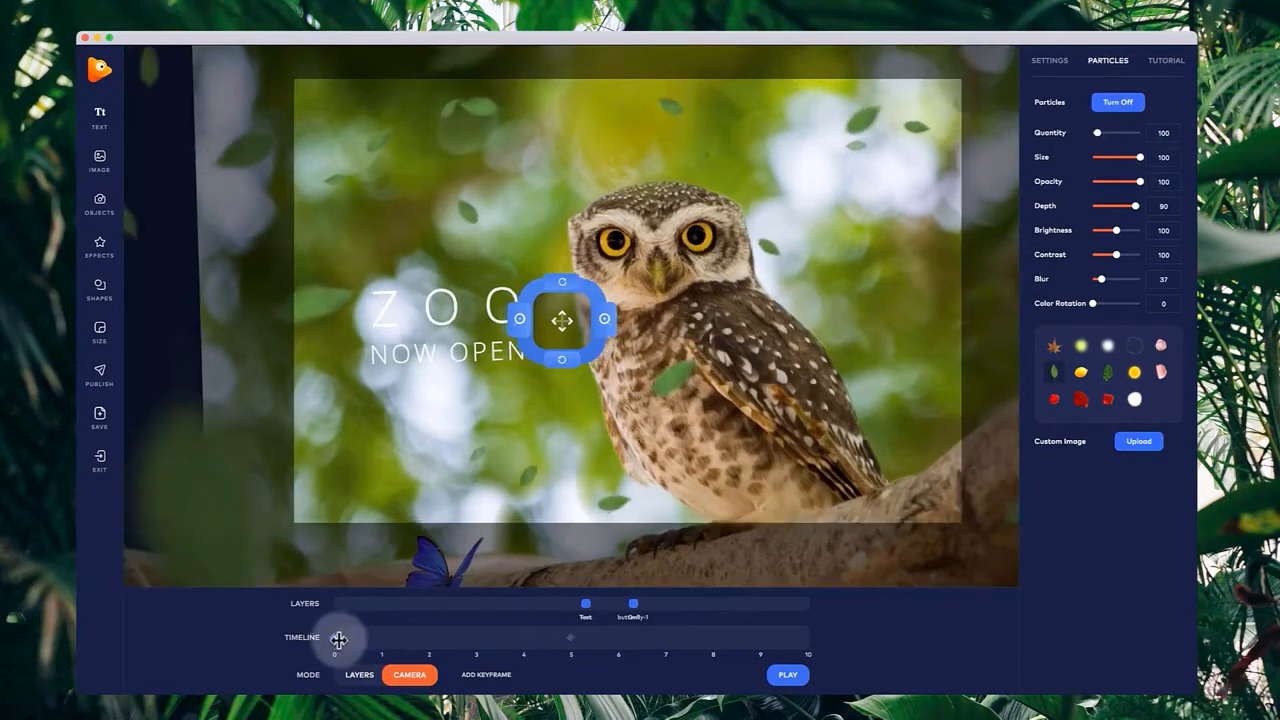
{"action": "left_click", "coordinate": [335, 637]}
{"action": "left_click", "coordinate": [571, 637]}
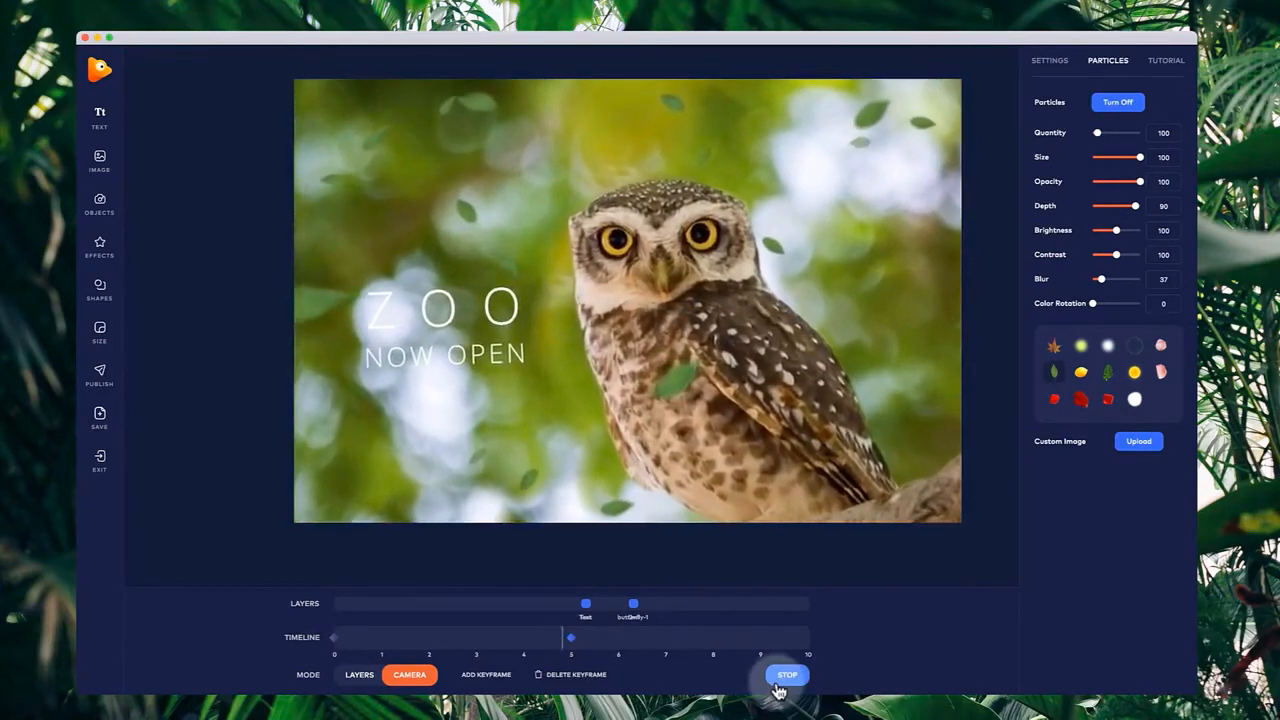
{"action": "left_click", "coordinate": [780, 686]}
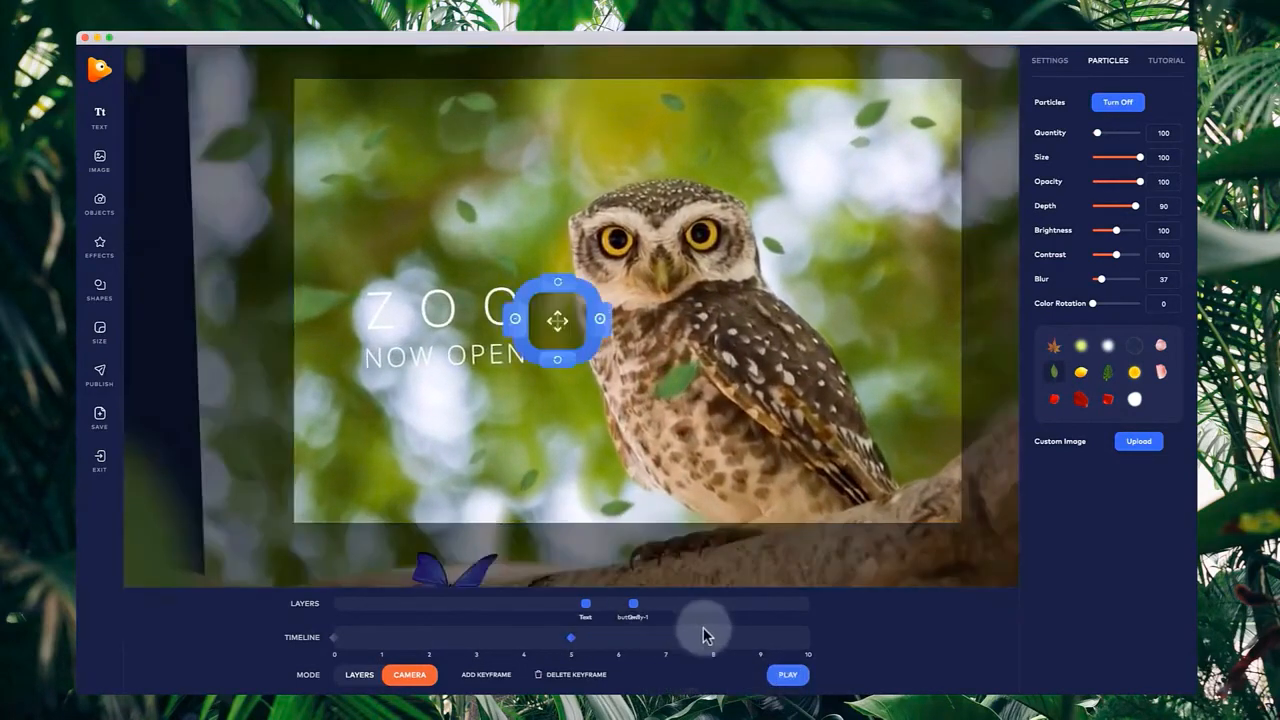
Add a copy of the 5-second camera keyframe and place it at about 7.5 seconds.
{"action": "left_click", "coordinate": [490, 674]}
{"action": "left_click", "coordinate": [666, 638]}
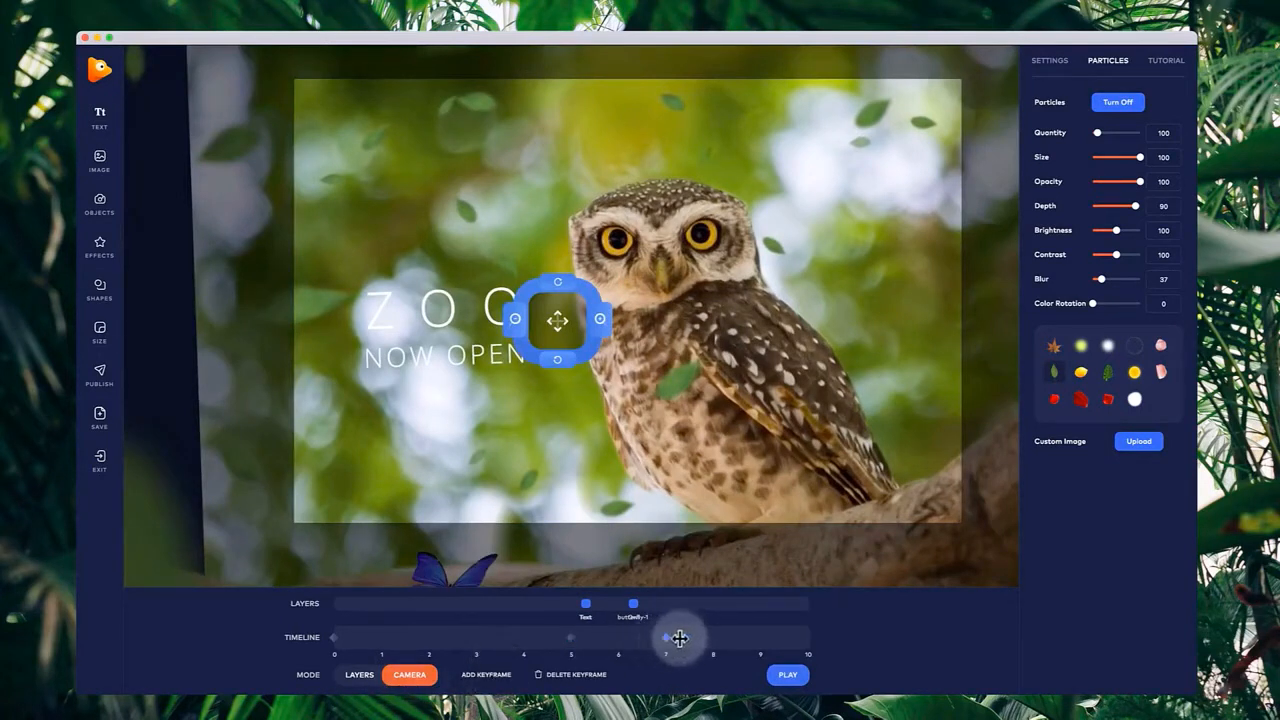
{"action": "left_click_drag", "start_coordinate": [679, 638], "coordinate": [700, 638]}
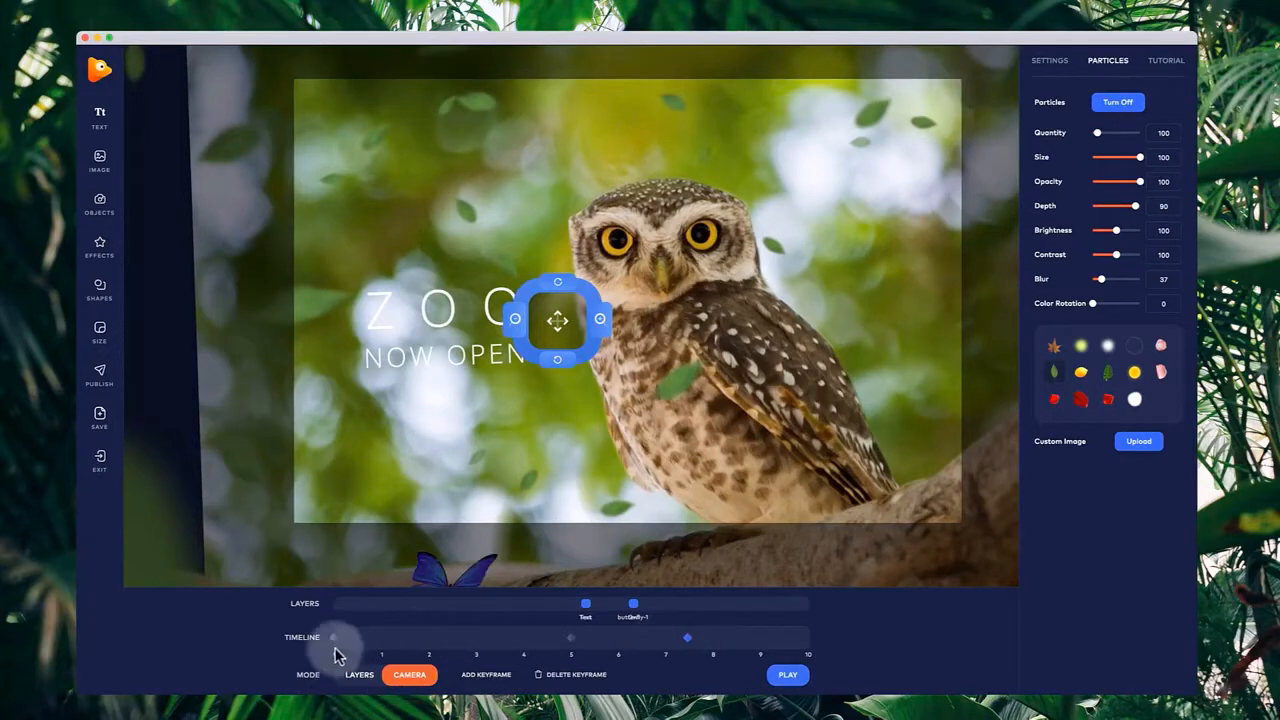
Duplicate the starting camera keyframe and move the copy to just before 7 seconds.
{"action": "left_click", "coordinate": [371, 636]}
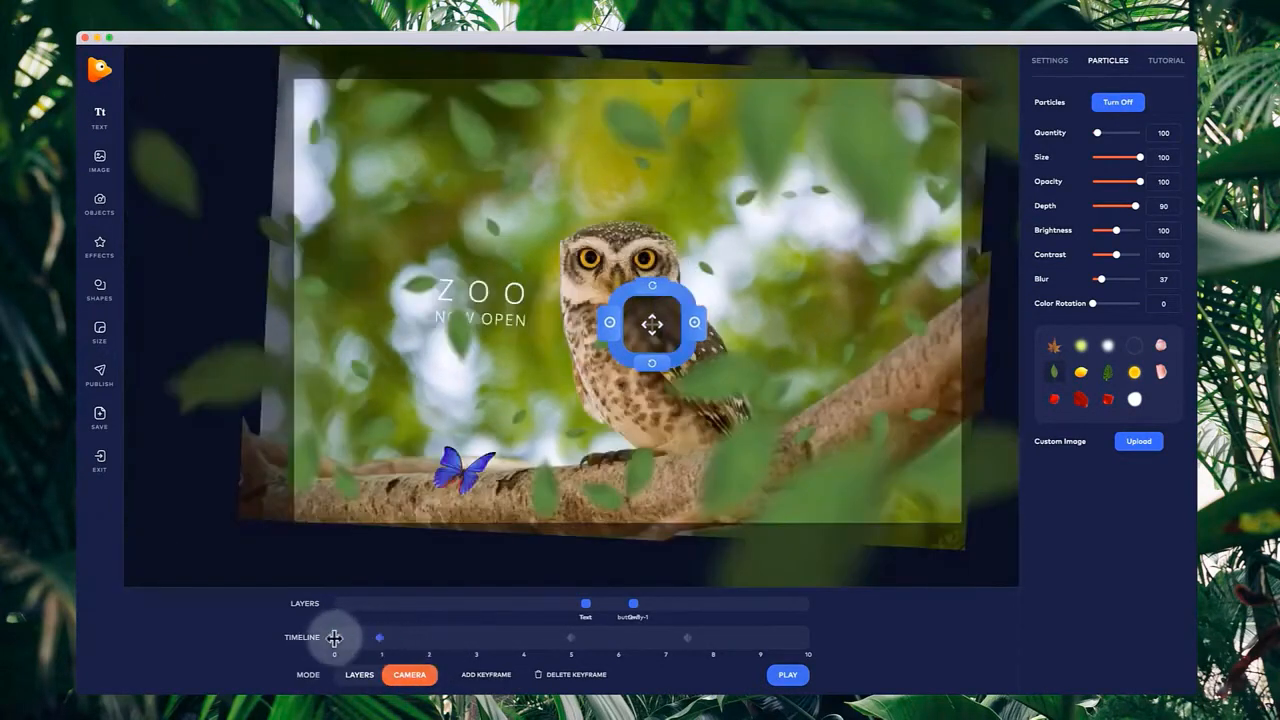
{"action": "left_click", "coordinate": [334, 639]}
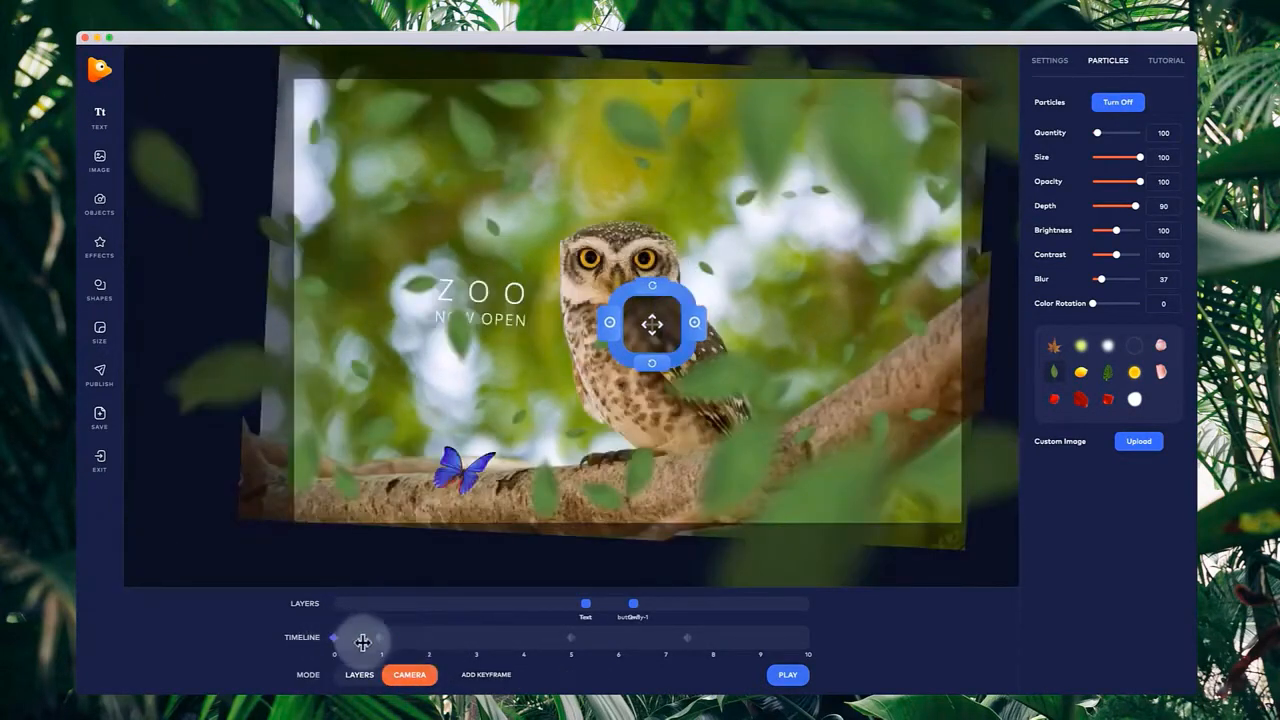
{"action": "left_click_drag", "start_coordinate": [379, 640], "coordinate": [650, 640]}
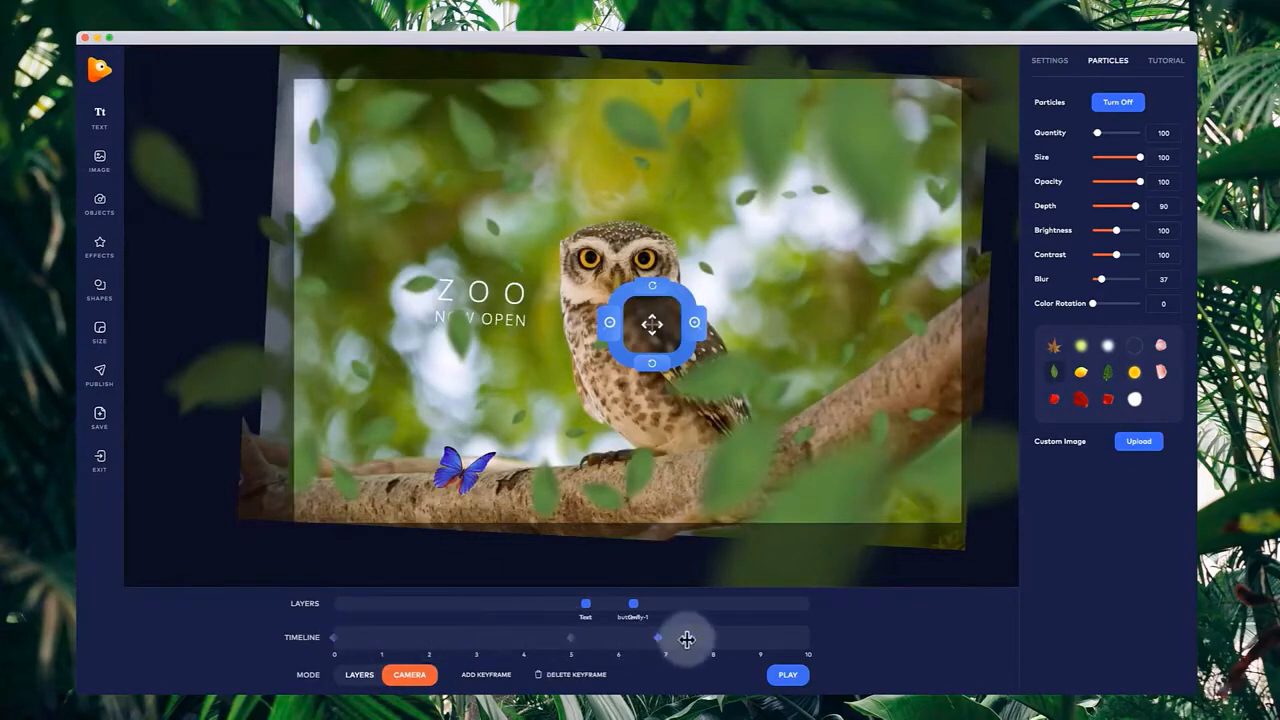
Delete the keyframe at about 7.5 seconds and move the copy of the starting keyframe to 10 seconds.
{"action": "left_click", "coordinate": [687, 639]}
{"action": "left_click", "coordinate": [572, 676]}
{"action": "left_click", "coordinate": [658, 639]}
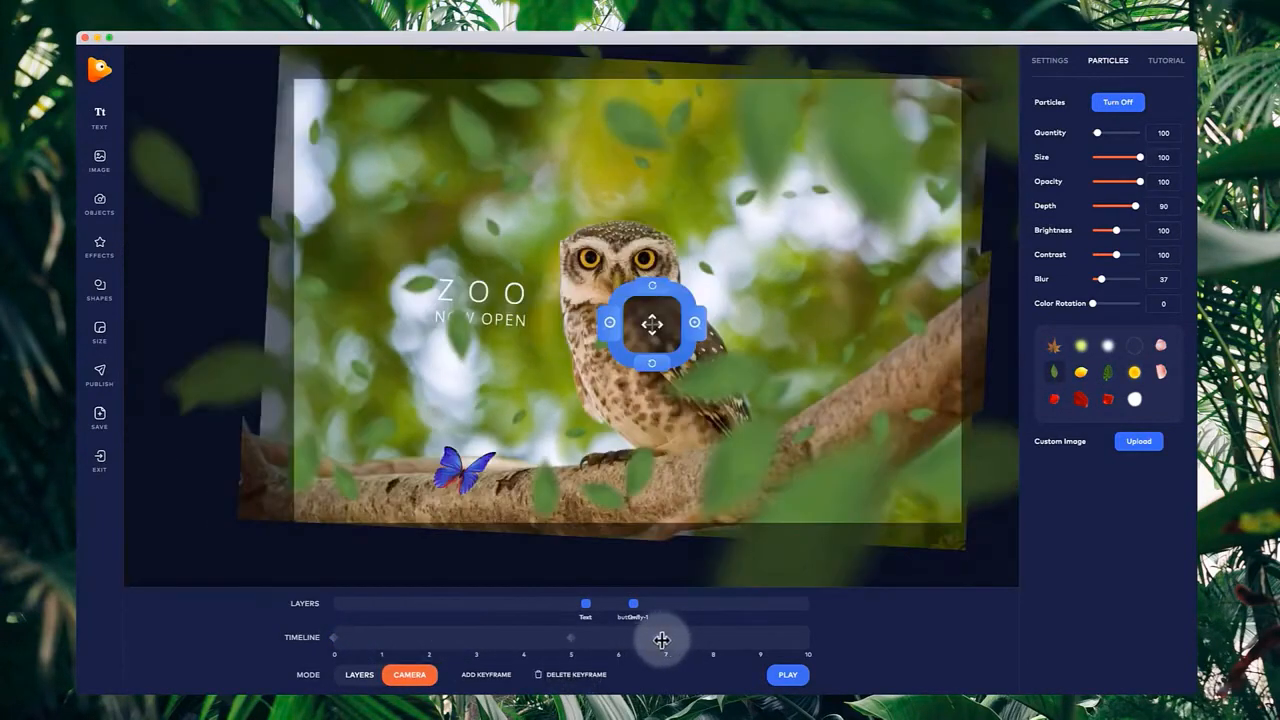
{"action": "left_click_drag", "start_coordinate": [662, 640], "coordinate": [813, 633]}
Preview the full looping animation, stop playback and open the publishing options.
{"action": "left_click", "coordinate": [788, 674]}
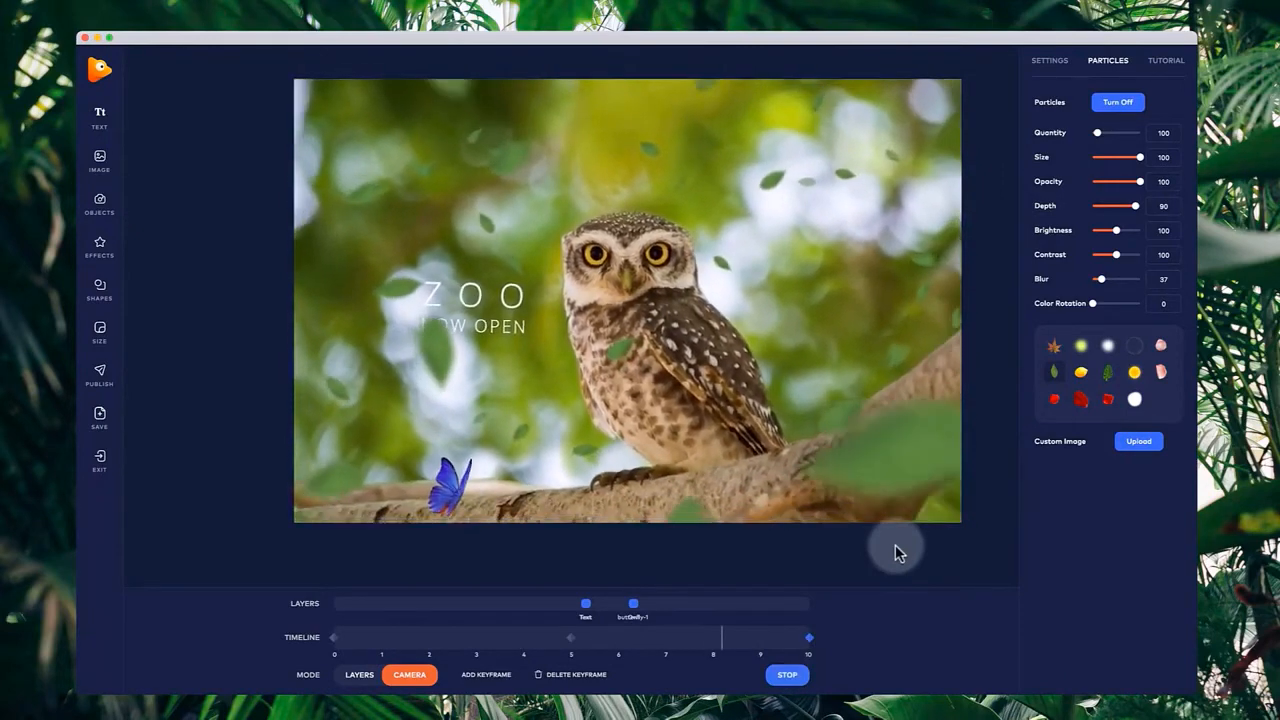
{"action": "left_click", "coordinate": [788, 675]}
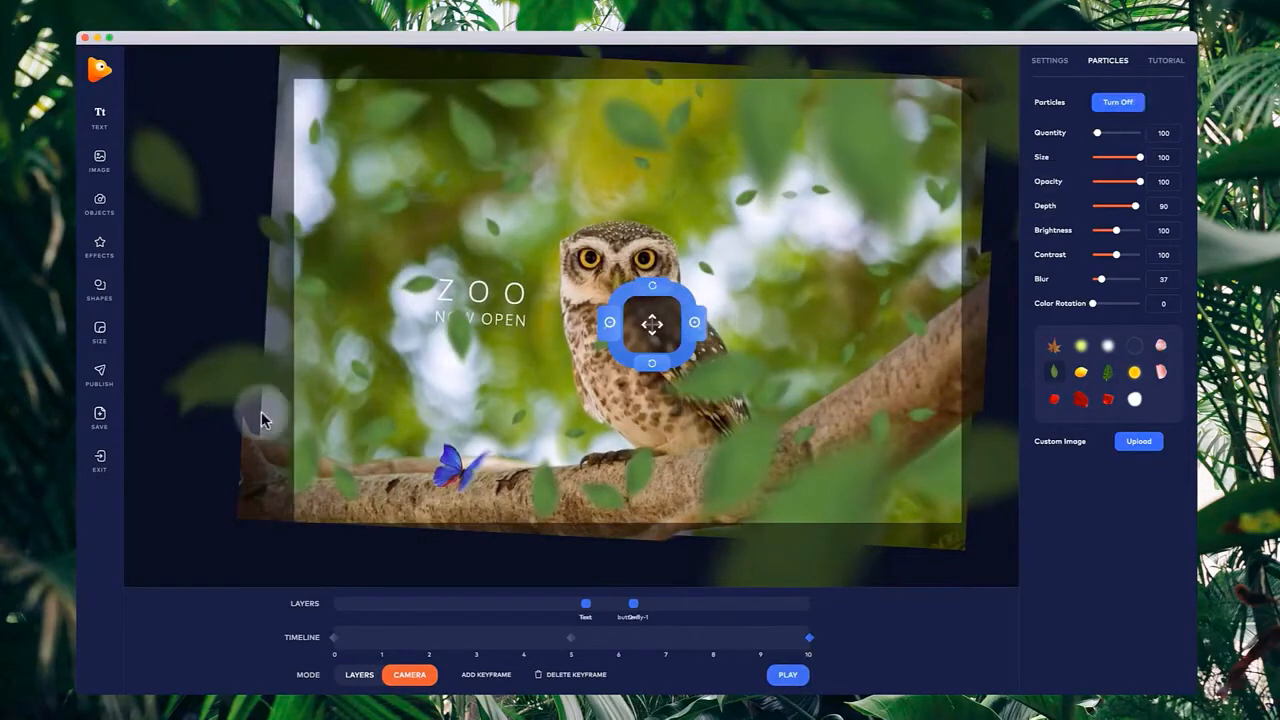
{"action": "left_click", "coordinate": [100, 376]}
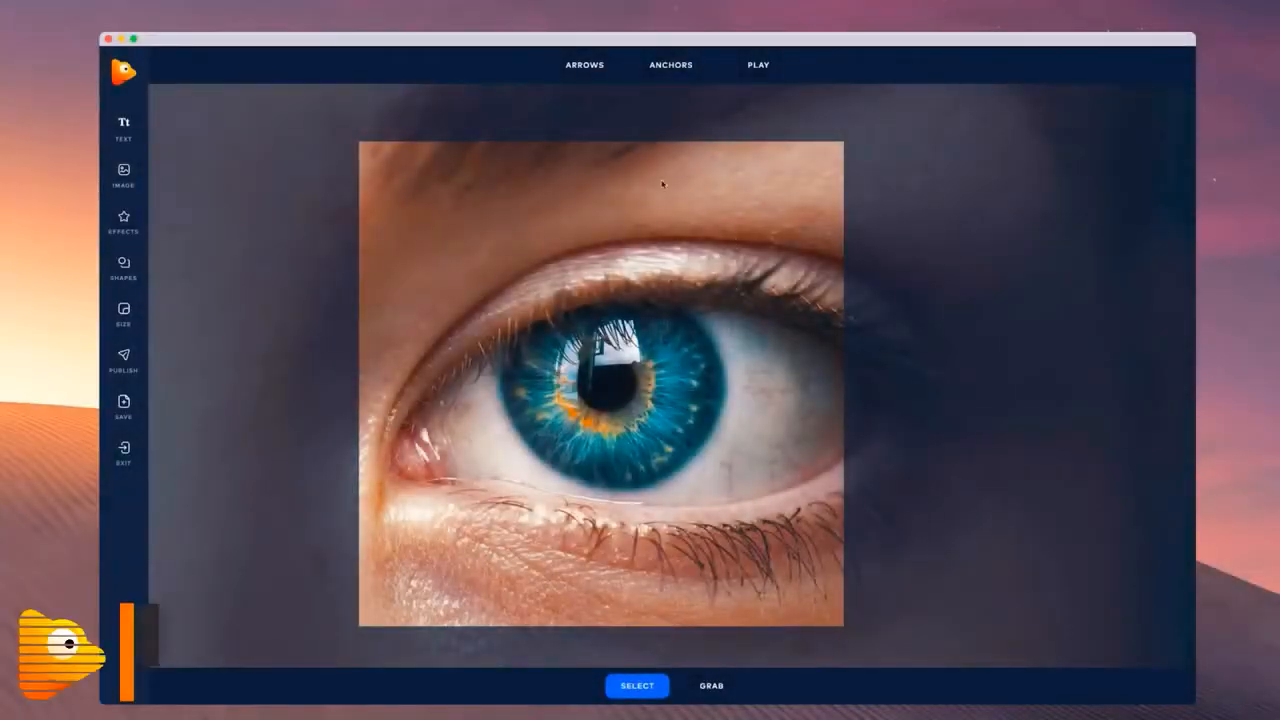
Place individual anchor points around the outer edge of the blue iris and around the pupil.
{"action": "left_click", "coordinate": [654, 80]}
{"action": "left_click", "coordinate": [663, 98]}
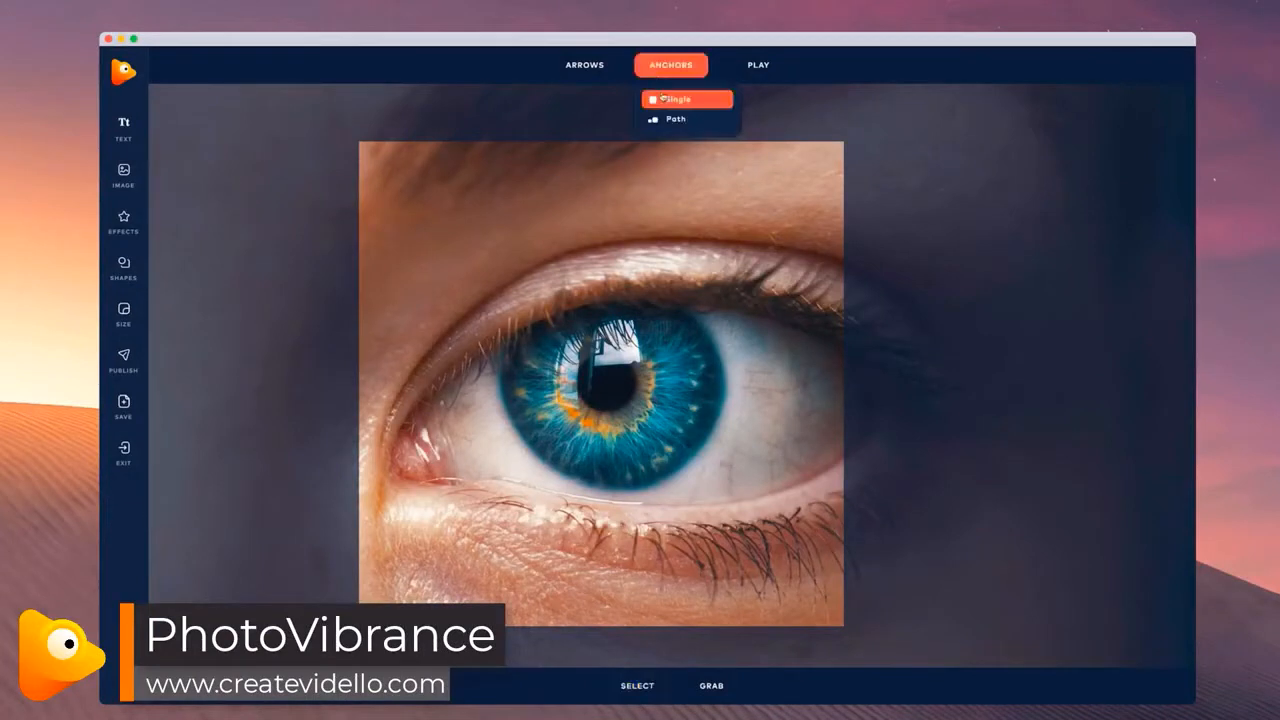
{"action": "left_click", "coordinate": [664, 121]}
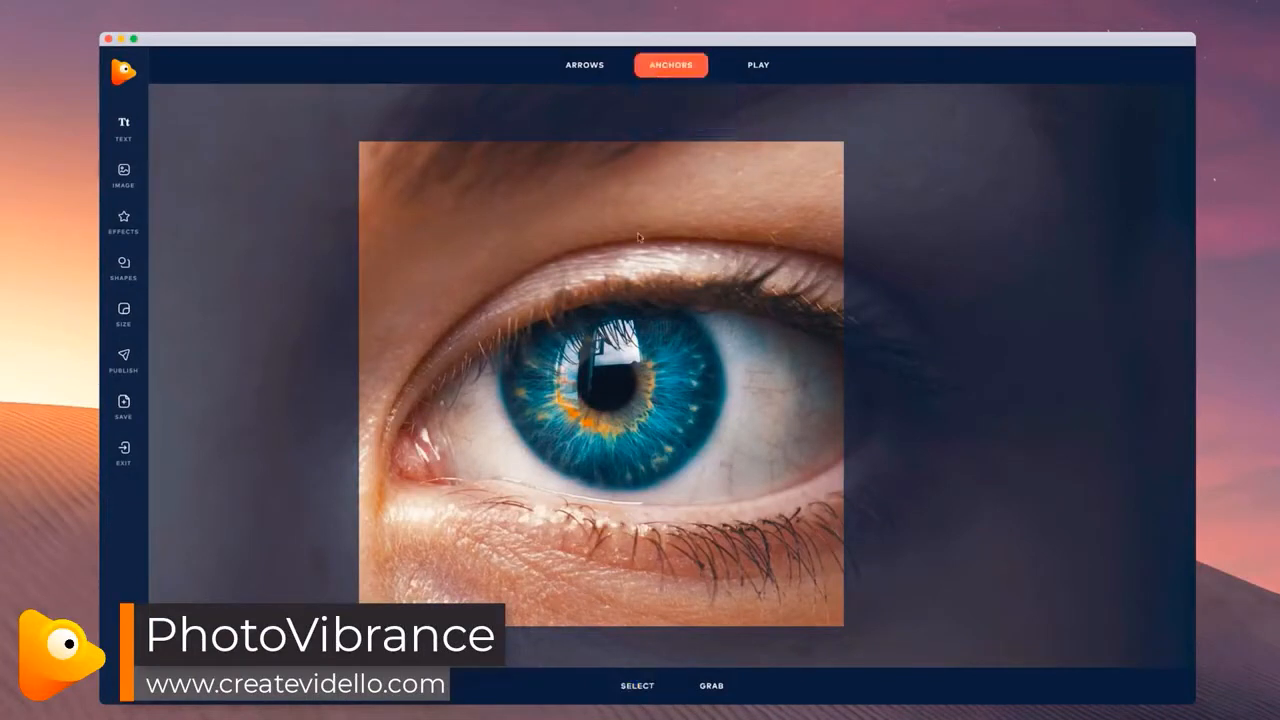
{"action": "scroll", "coordinate": [634, 295], "scroll_direction": "up", "scroll_amount": 2}
{"action": "left_click", "coordinate": [488, 336]}
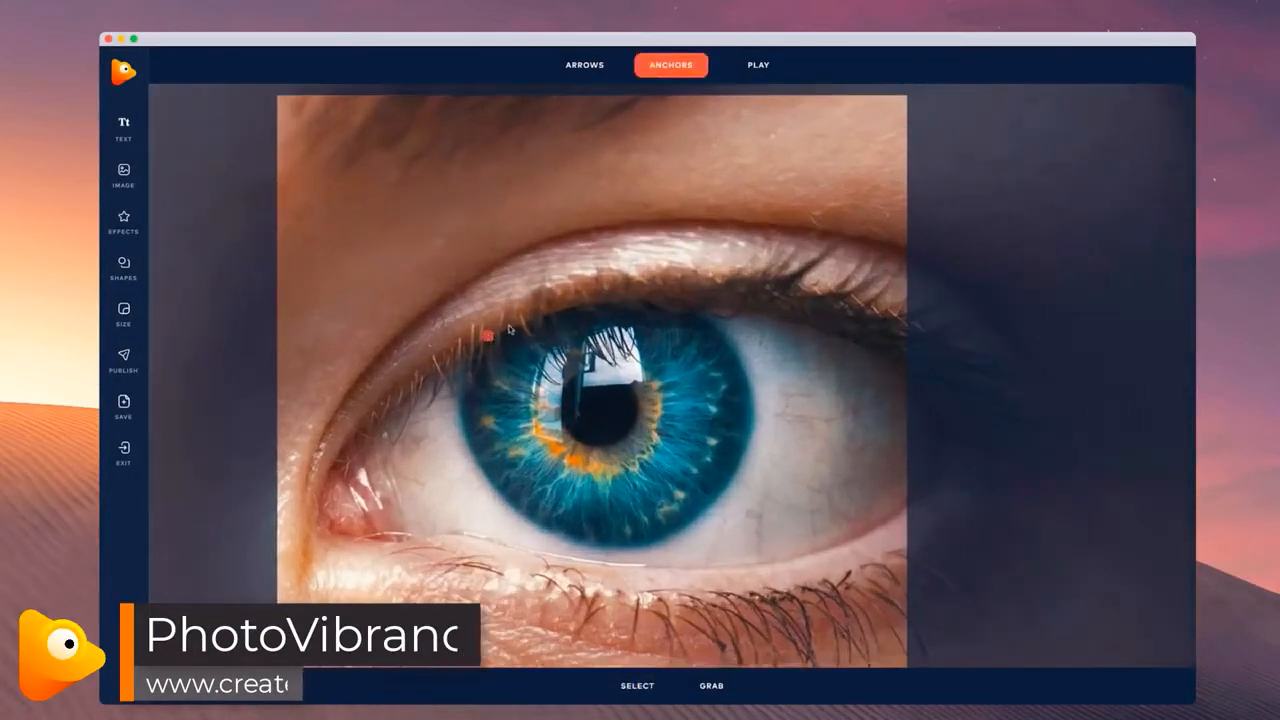
{"action": "left_click", "coordinate": [509, 325]}
{"action": "left_click", "coordinate": [543, 315]}
{"action": "left_click", "coordinate": [577, 306]}
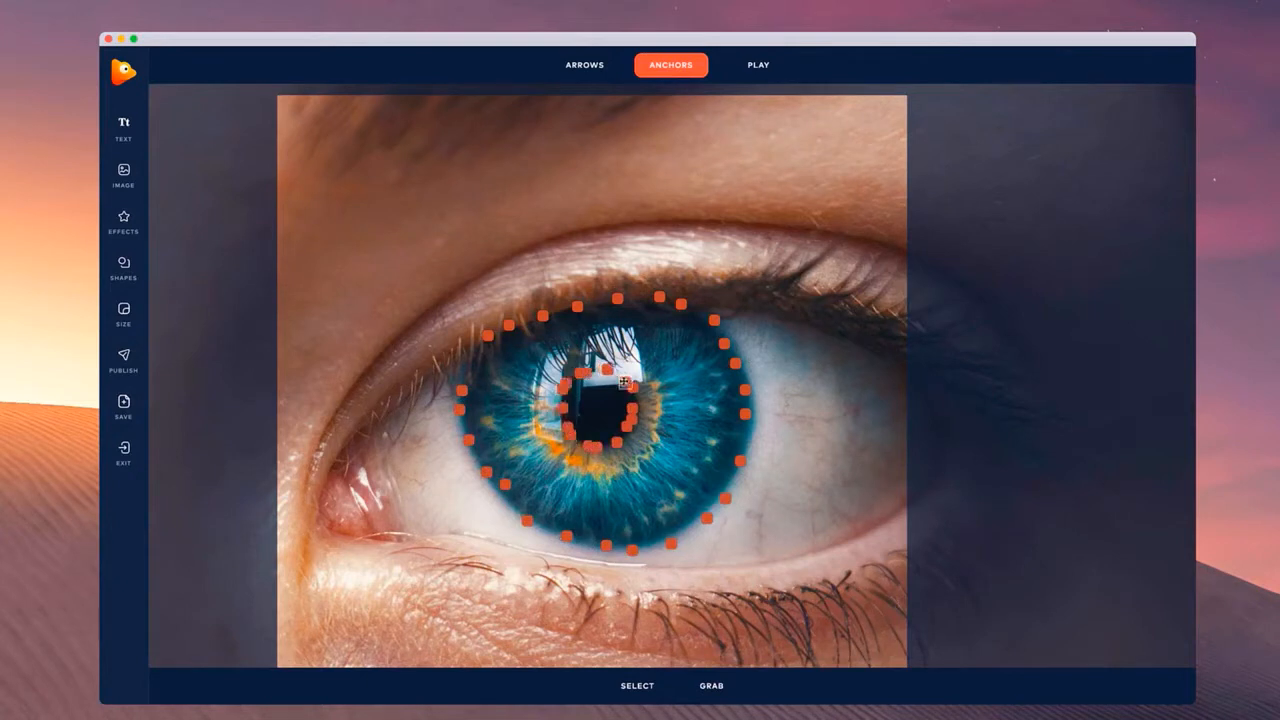
Add single motion arrows radiating outward from the pupil across the iris.
{"action": "left_click", "coordinate": [597, 74]}
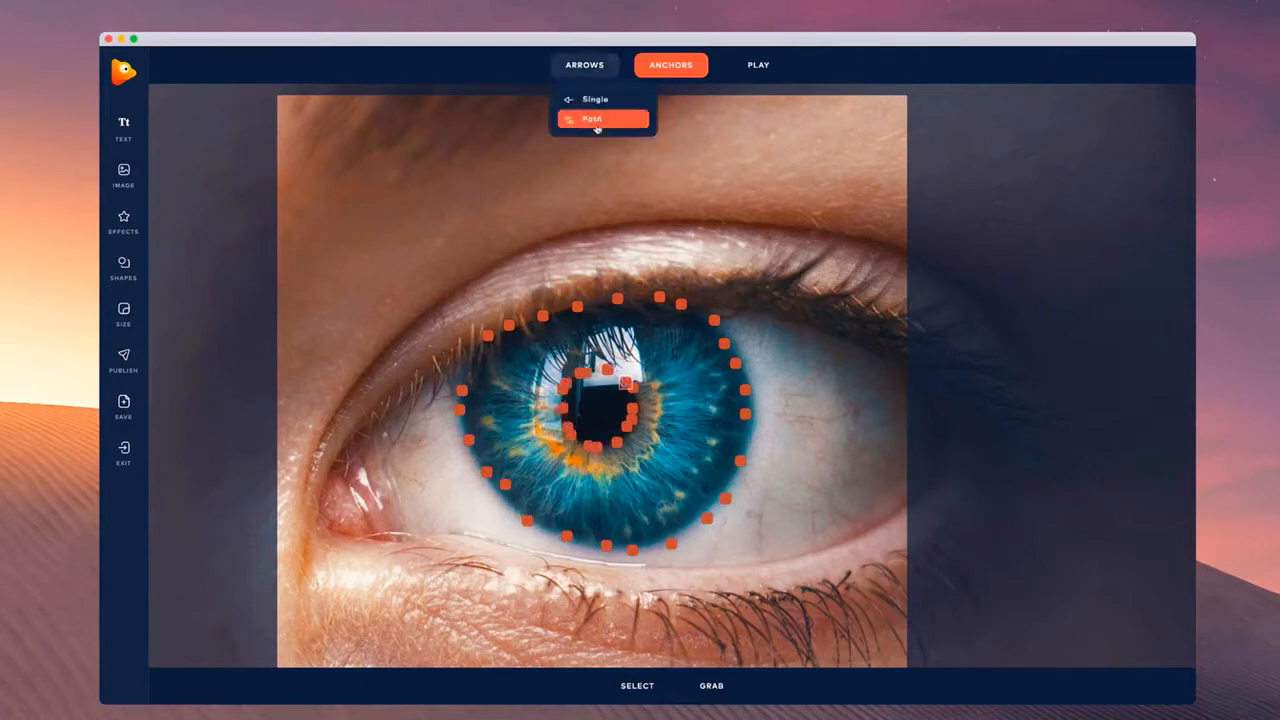
{"action": "left_click", "coordinate": [597, 122]}
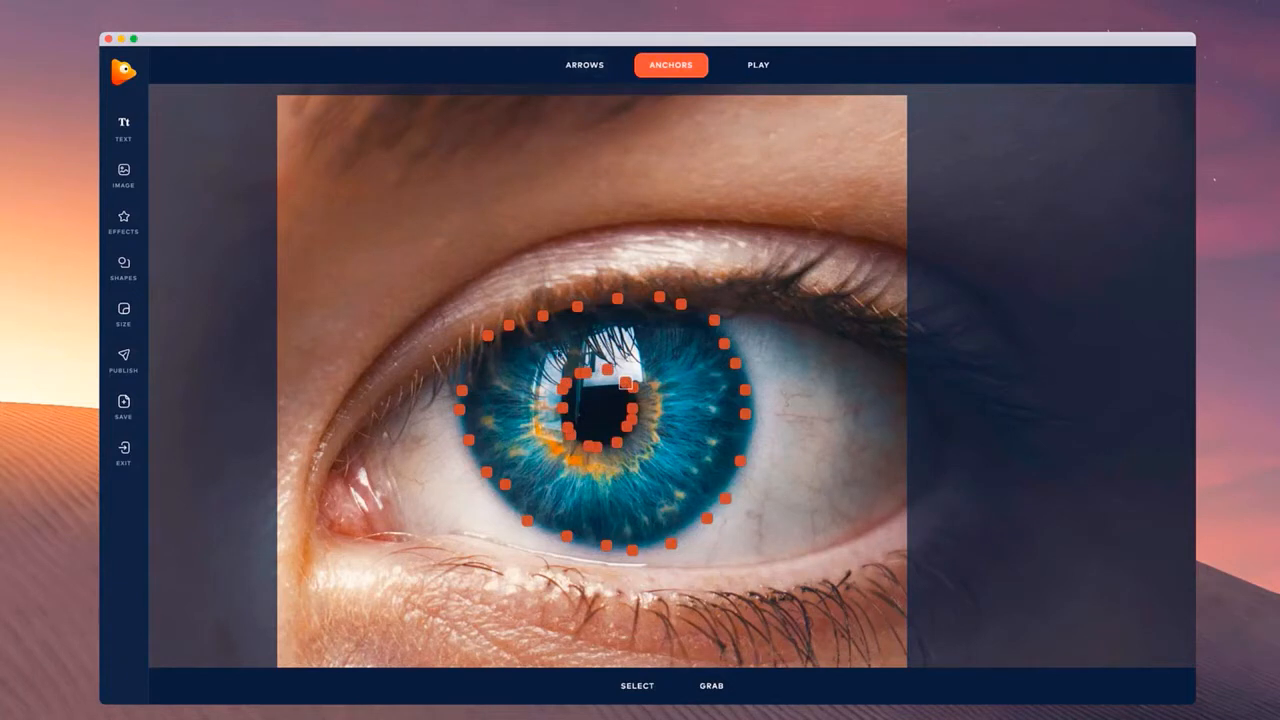
{"action": "left_click", "coordinate": [597, 72]}
{"action": "left_click", "coordinate": [603, 102]}
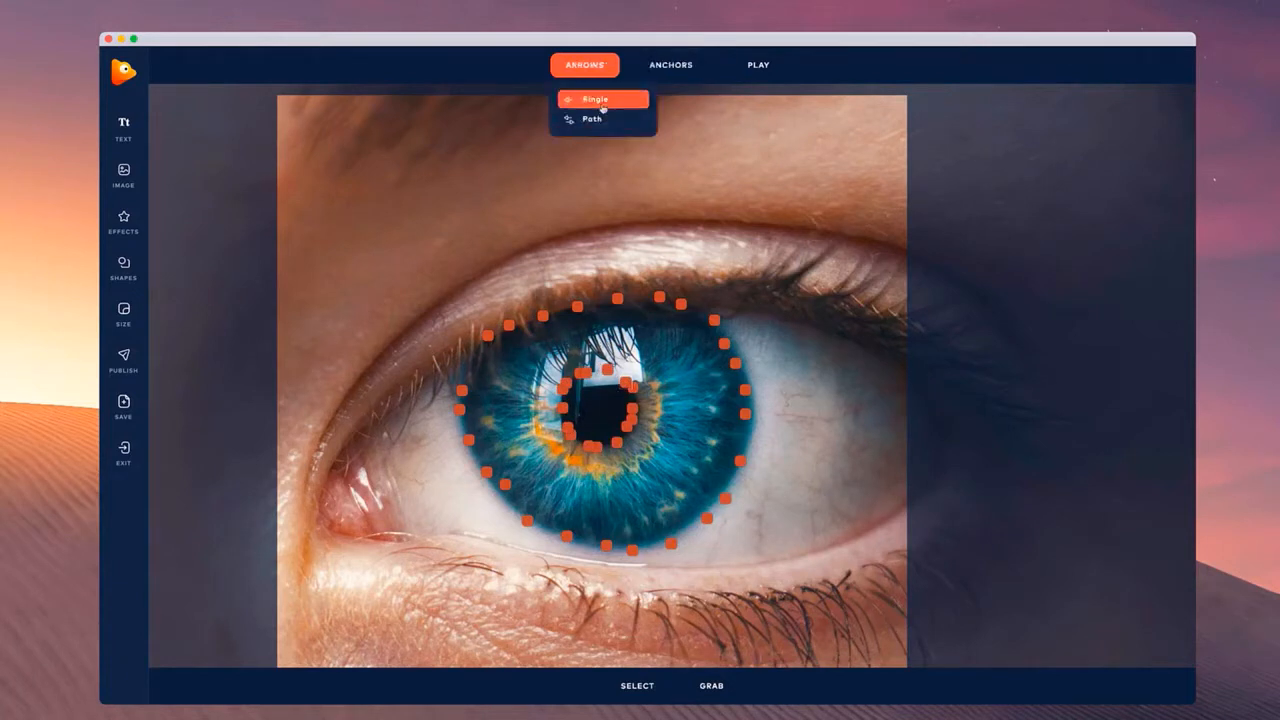
{"action": "scroll", "coordinate": [665, 307], "scroll_direction": "up", "scroll_amount": 3}
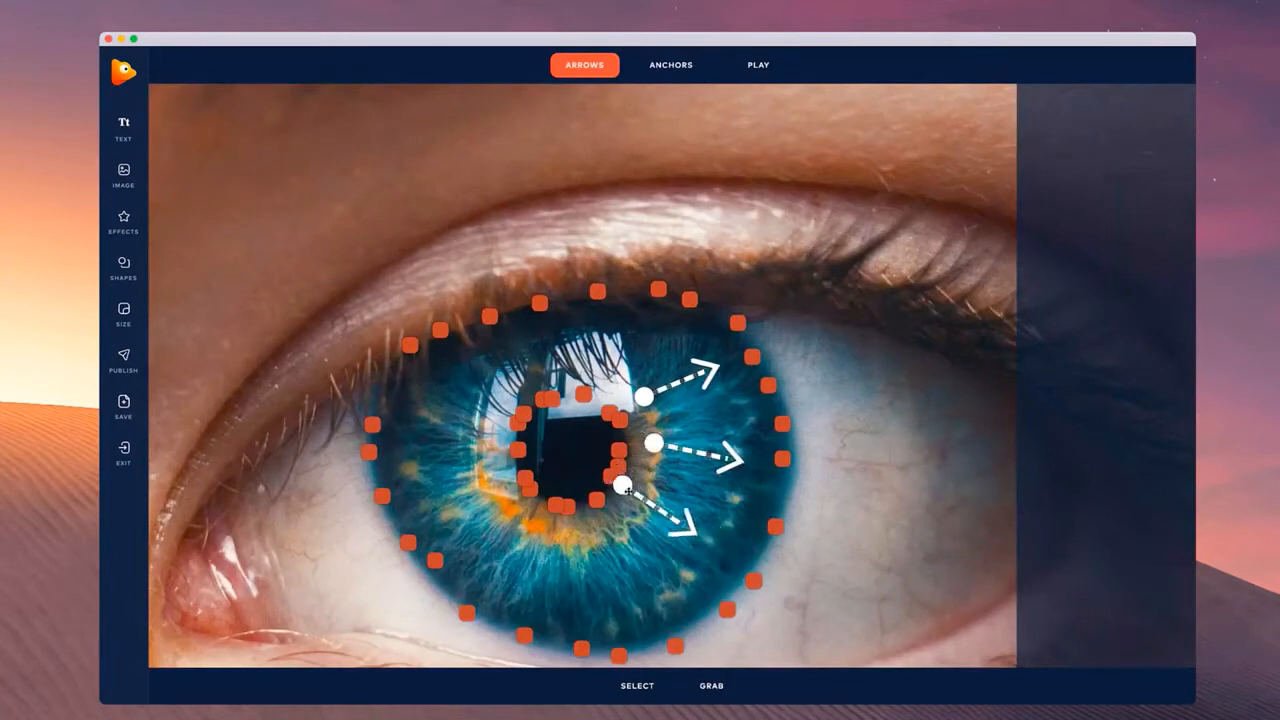
{"action": "left_click_drag", "start_coordinate": [627, 490], "coordinate": [650, 502]}
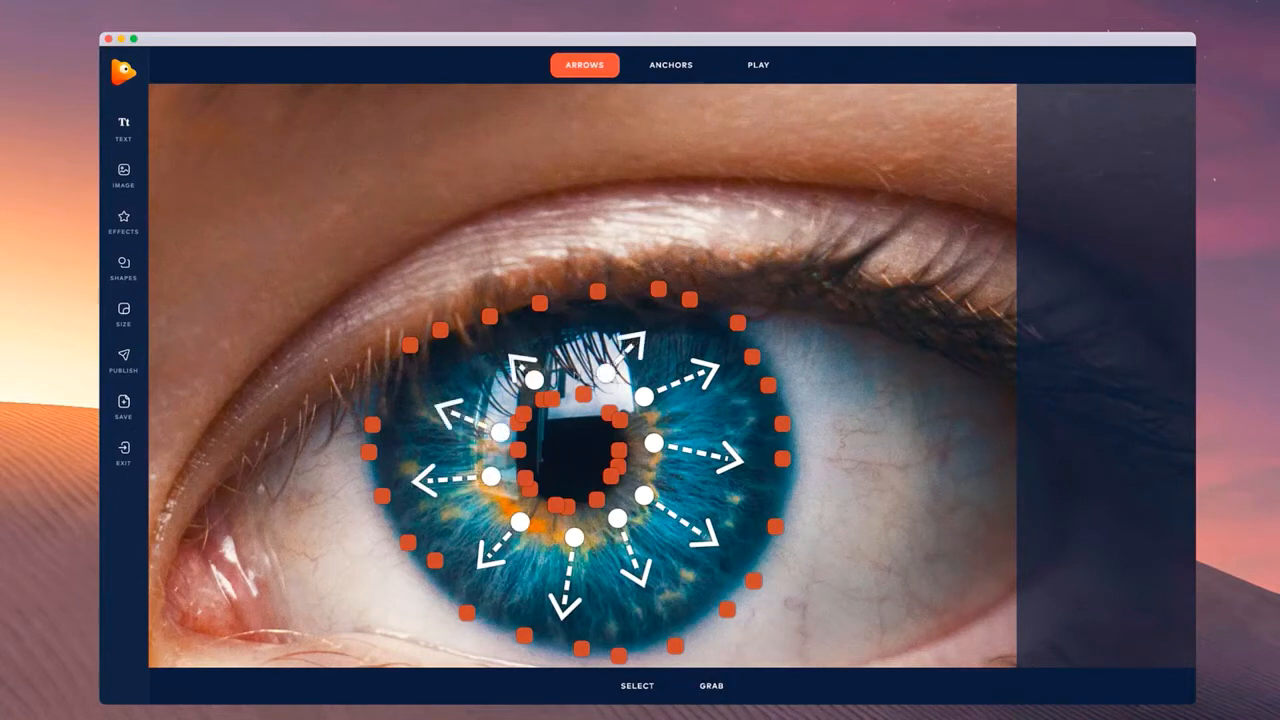
Preview the outward iris motion and stop playback.
{"action": "scroll", "coordinate": [716, 322], "scroll_direction": "down", "scroll_amount": 2}
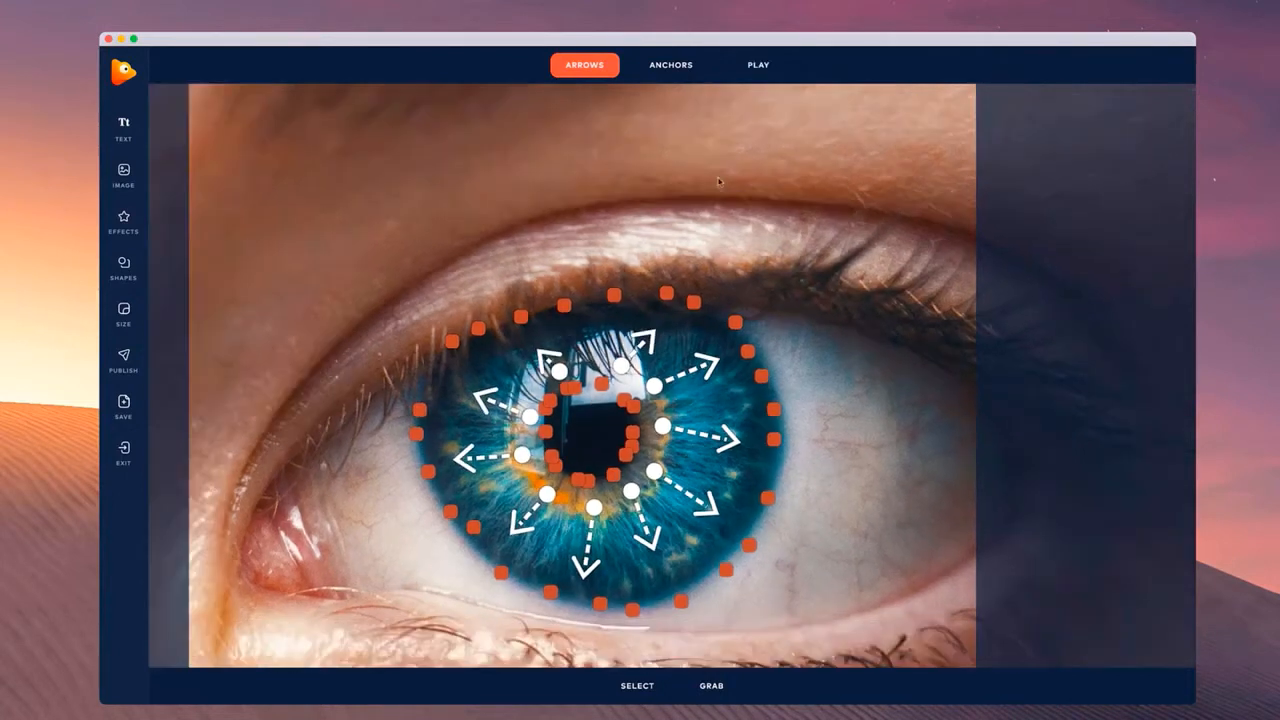
{"action": "left_click", "coordinate": [757, 64]}
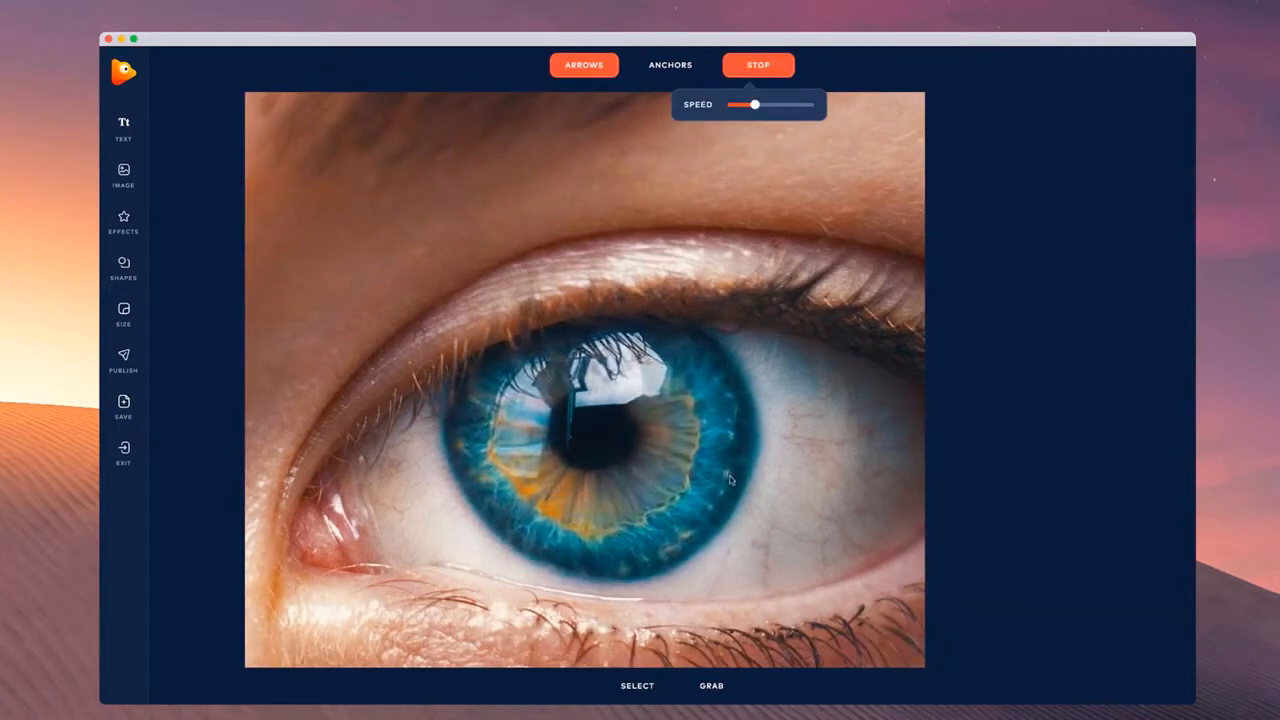
{"action": "left_click", "coordinate": [749, 67]}
Limit the selection to arrows only and delete all the radiating arrows inside the iris.
{"action": "left_click", "coordinate": [645, 682]}
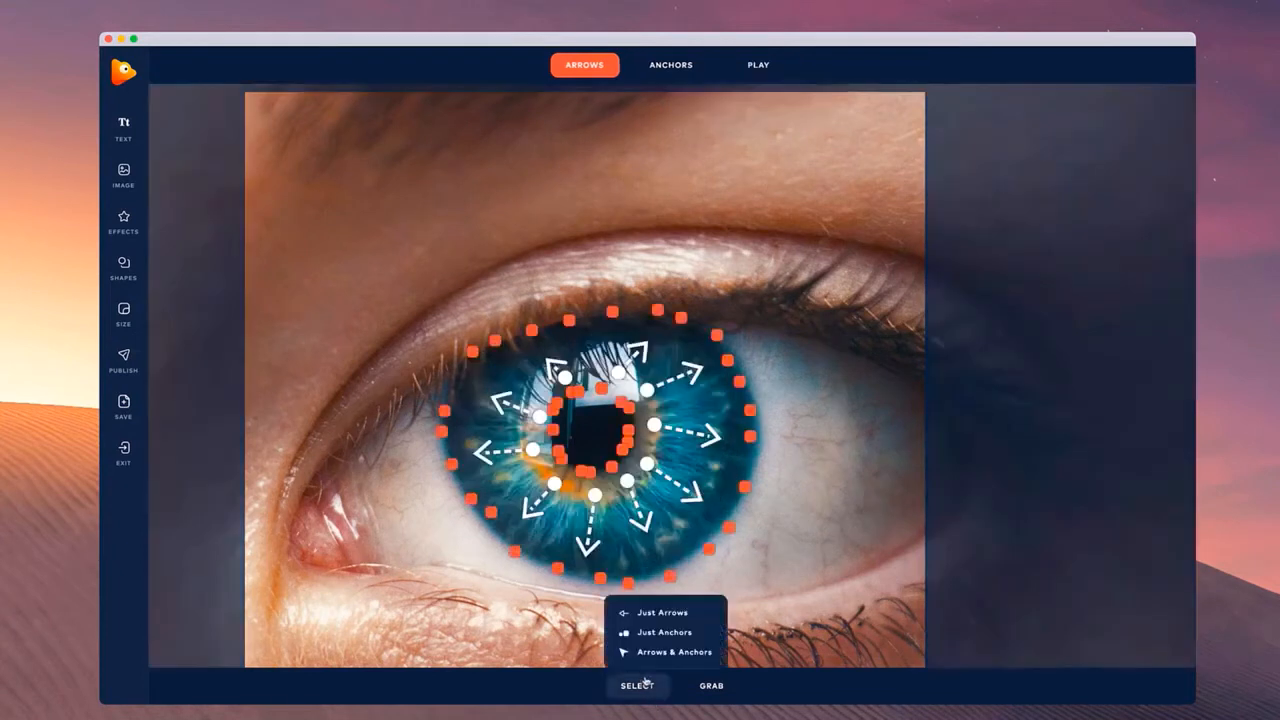
{"action": "left_click", "coordinate": [662, 615]}
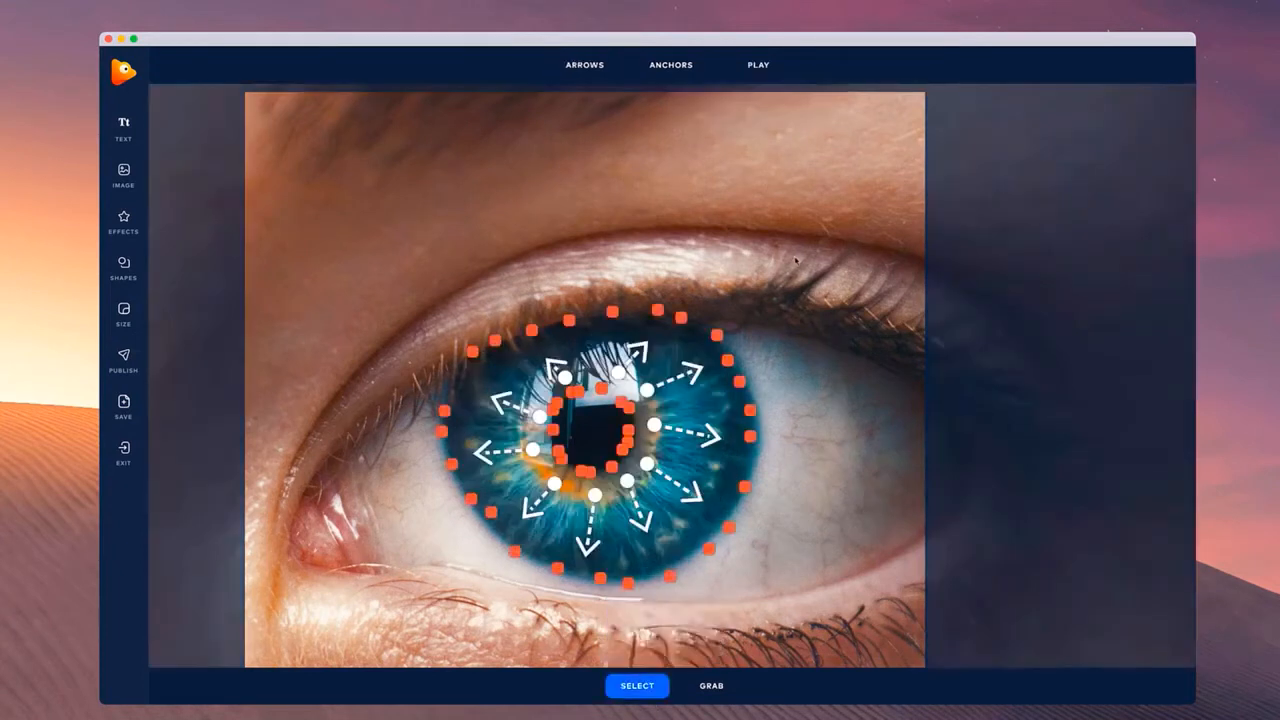
{"action": "left_click_drag", "start_coordinate": [798, 258], "coordinate": [400, 612]}
{"action": "key", "text": "Delete"}
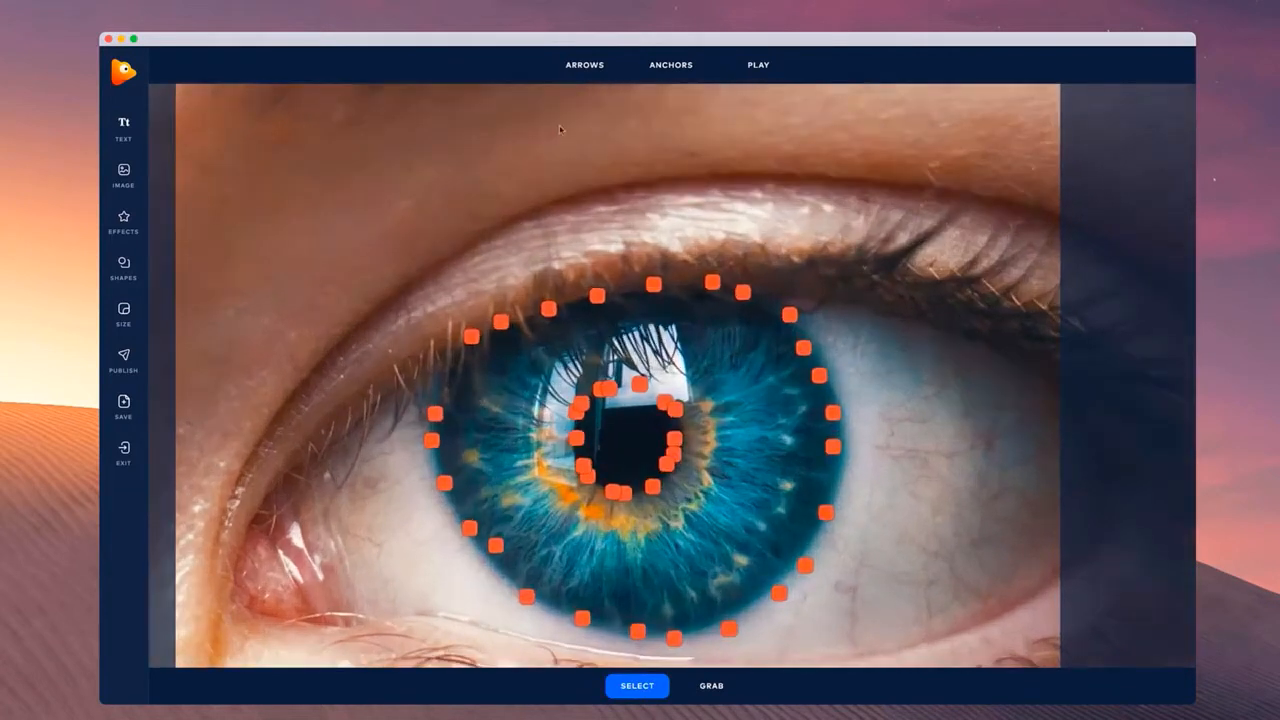
Draw a counterclockwise circular arrow path through the iris around the pupil and preview the motion.
{"action": "left_click", "coordinate": [585, 65]}
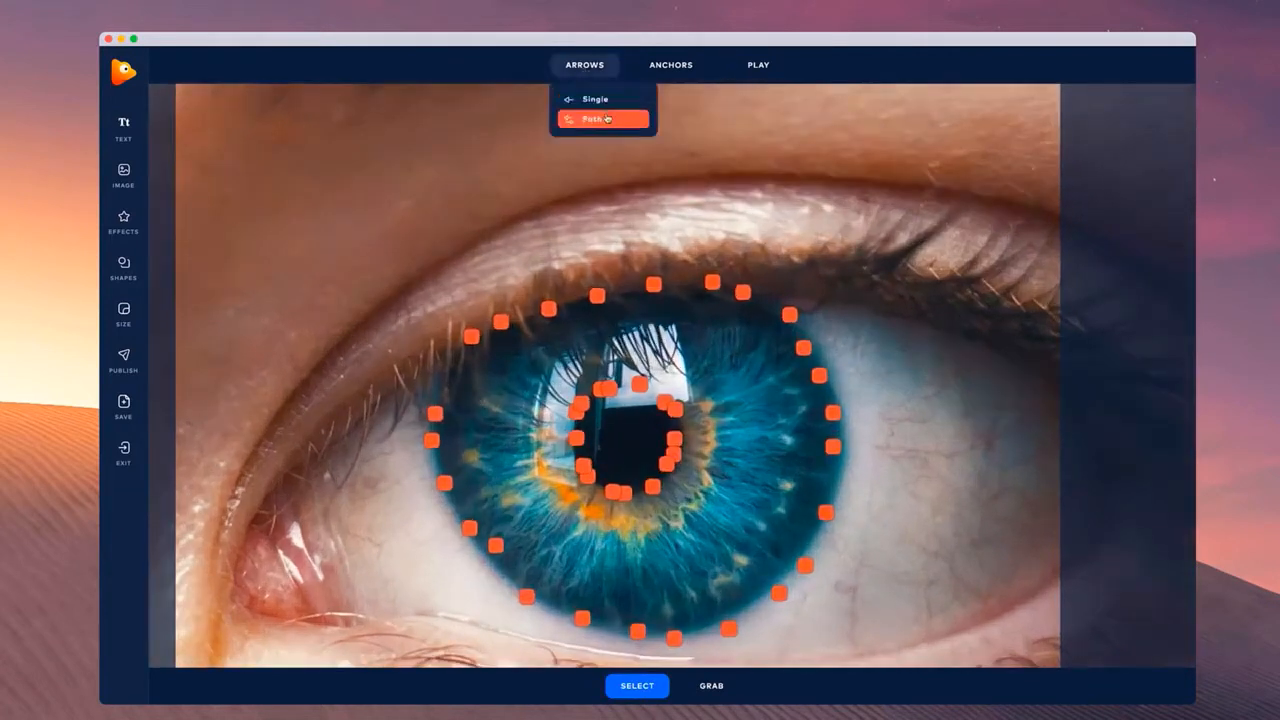
{"action": "left_click", "coordinate": [595, 119]}
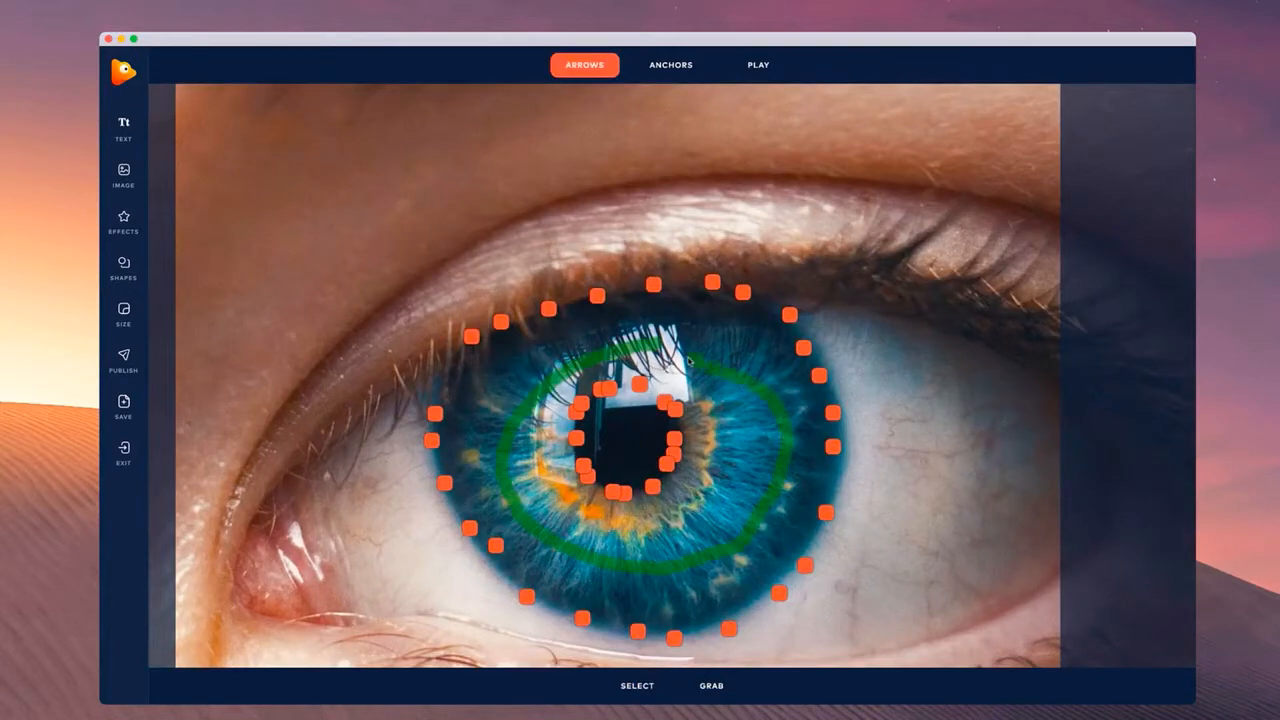
{"action": "left_click_drag", "start_coordinate": [689, 361], "coordinate": [686, 355]}
{"action": "scroll", "coordinate": [681, 316], "scroll_direction": "down", "scroll_amount": 3}
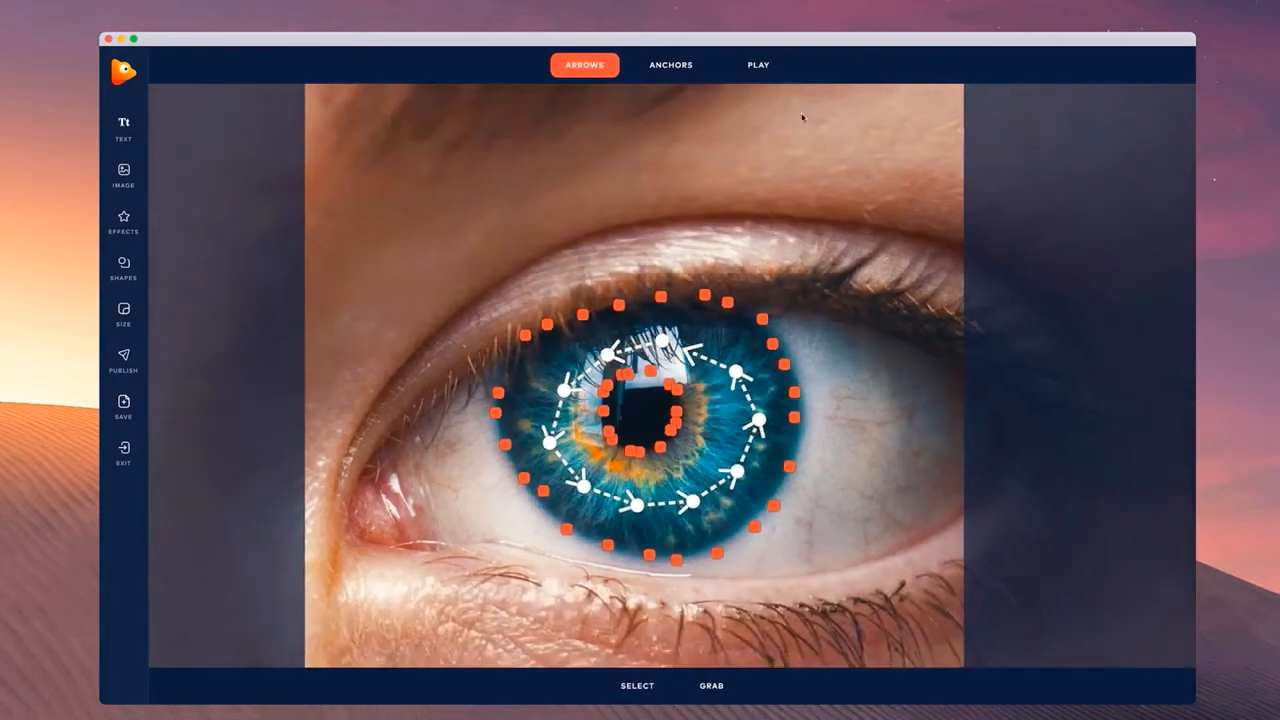
{"action": "left_click", "coordinate": [760, 66]}
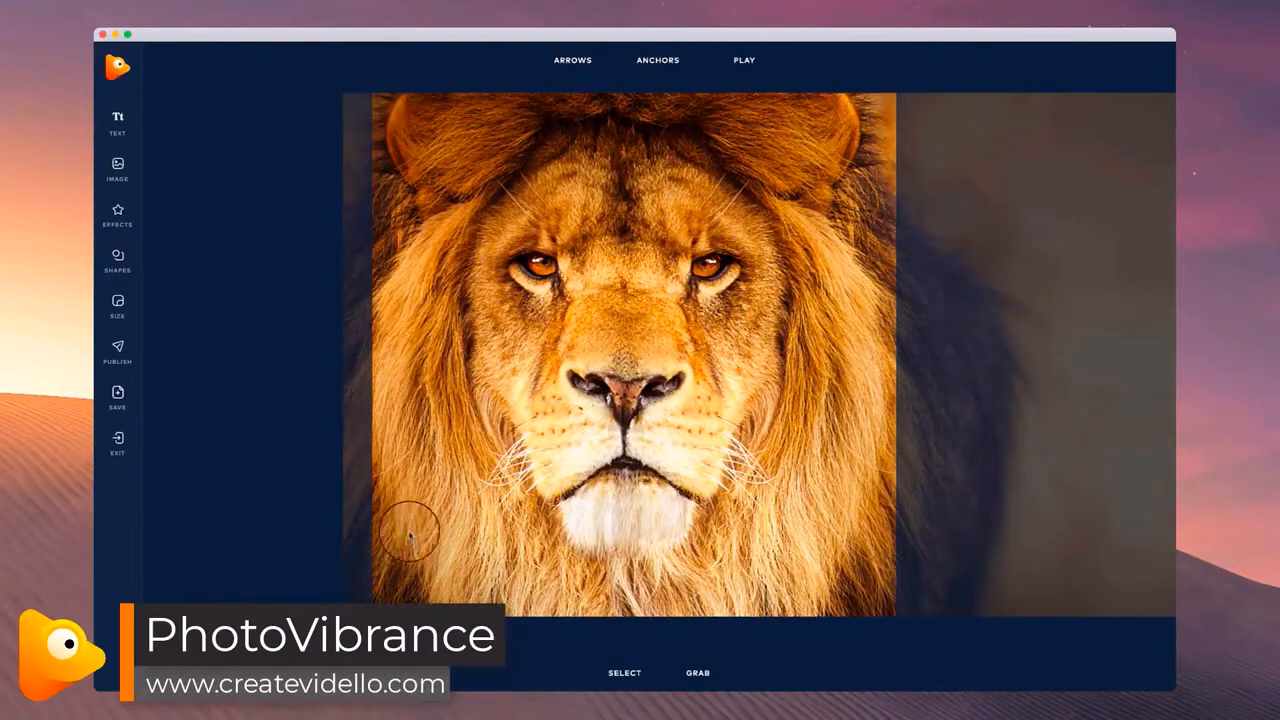
Start an anchor path on the lion's forehead and trace it down the left edge of the face to the mouth corner.
{"action": "left_click", "coordinate": [668, 61]}
{"action": "left_click", "coordinate": [656, 92]}
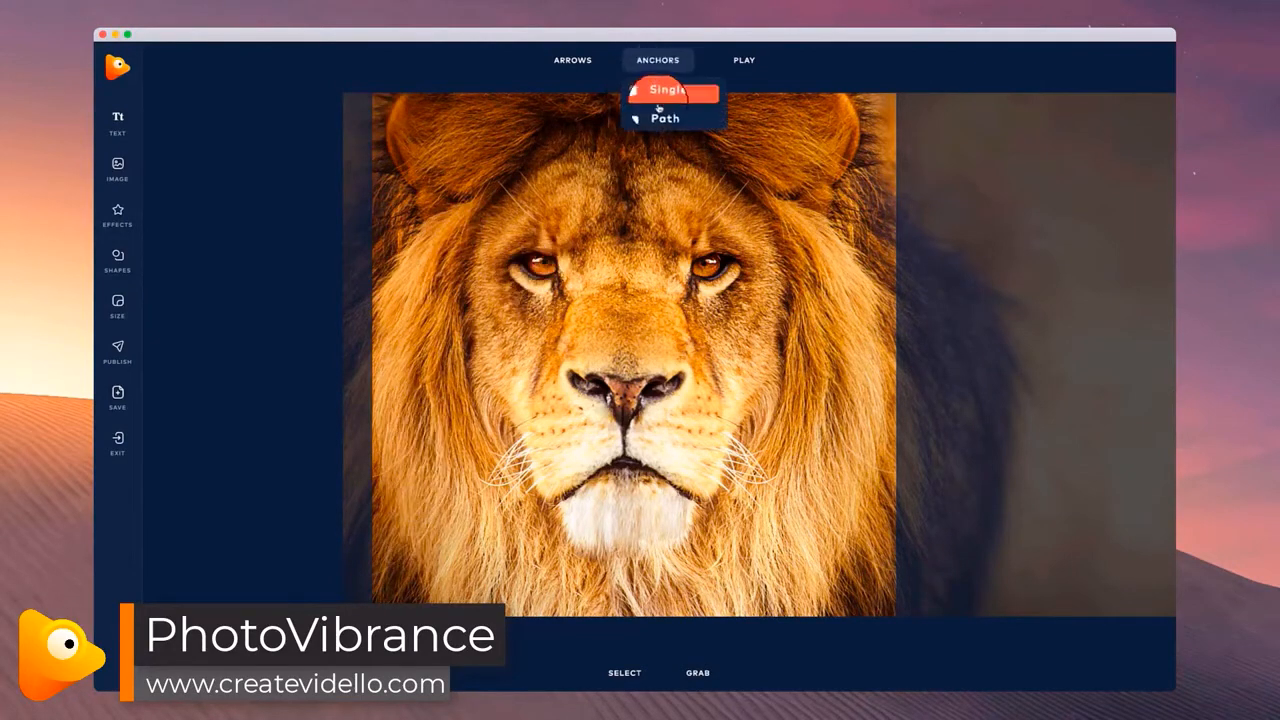
{"action": "left_click", "coordinate": [658, 60]}
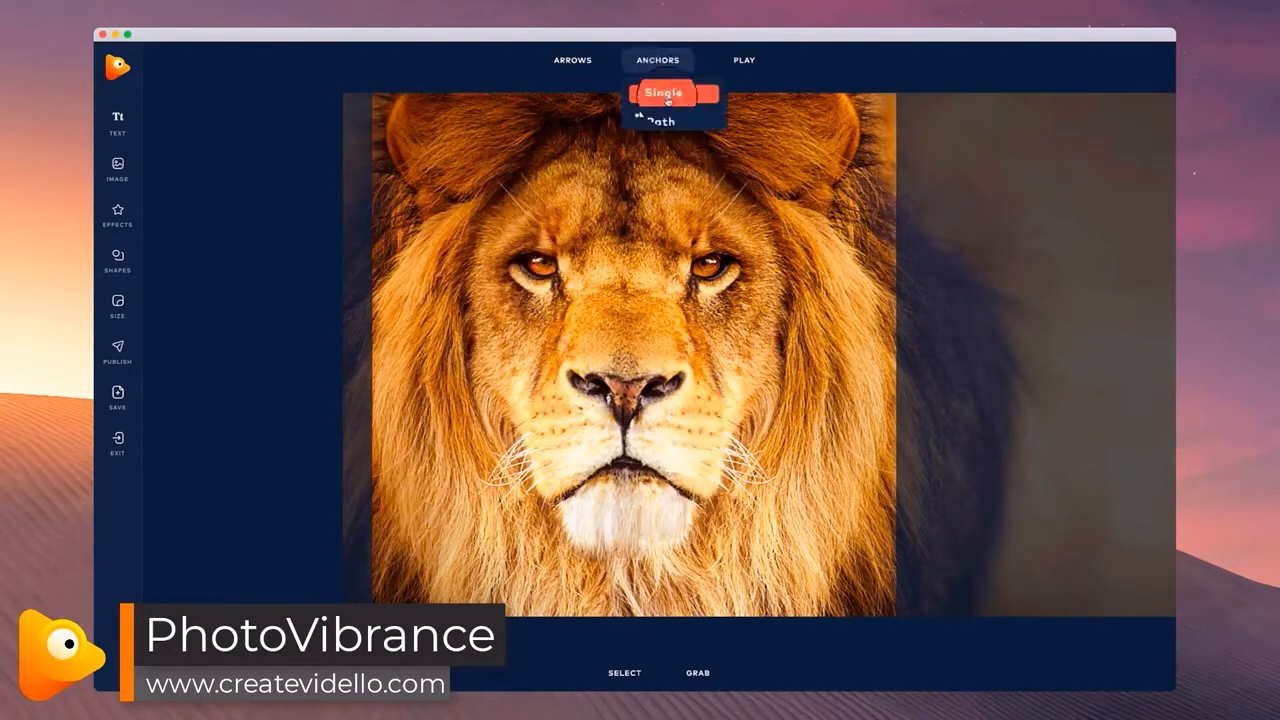
{"action": "left_click", "coordinate": [666, 115]}
{"action": "left_click", "coordinate": [665, 117]}
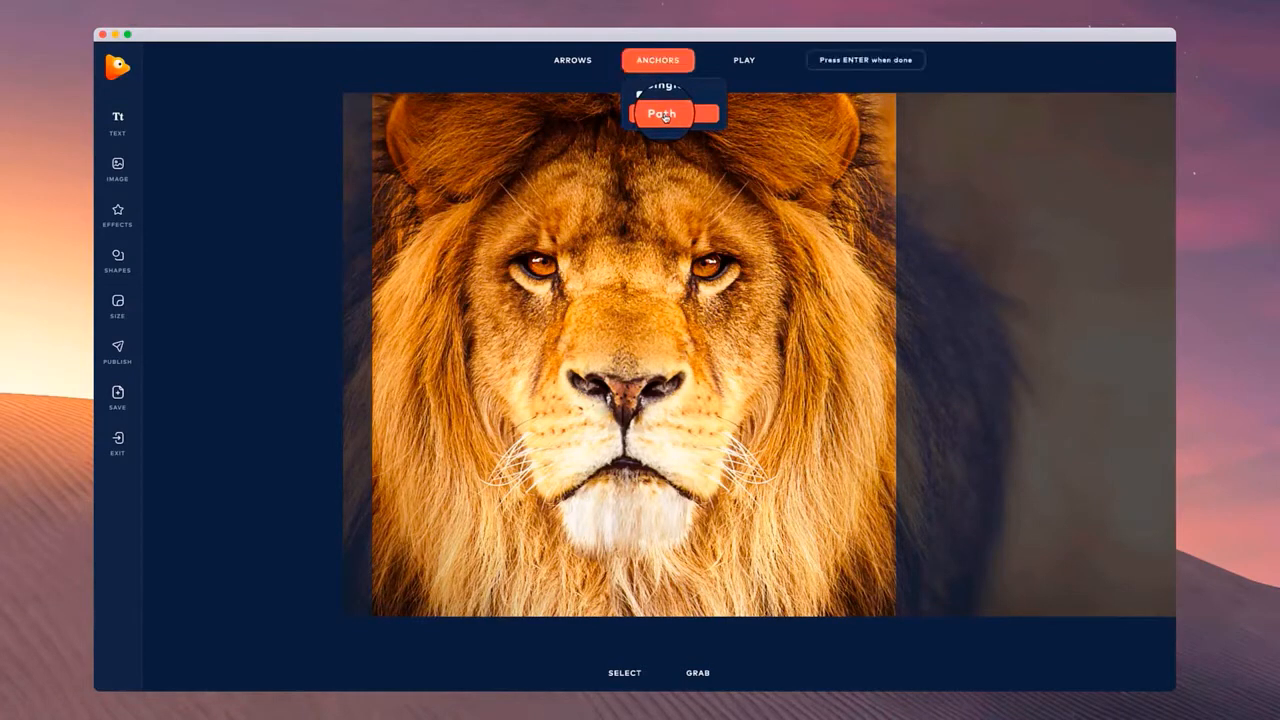
{"action": "left_click", "coordinate": [547, 137]}
{"action": "left_click", "coordinate": [480, 214]}
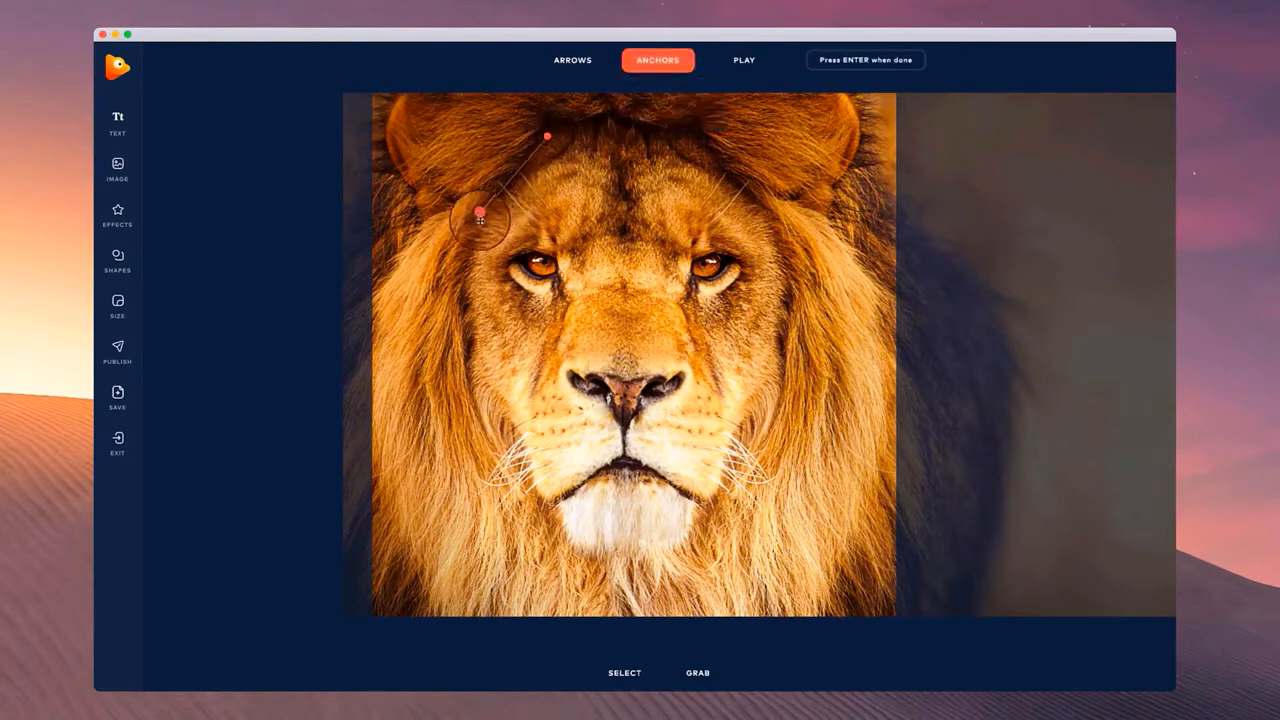
{"action": "left_click", "coordinate": [467, 276]}
{"action": "left_click", "coordinate": [471, 310]}
{"action": "left_click", "coordinate": [476, 357]}
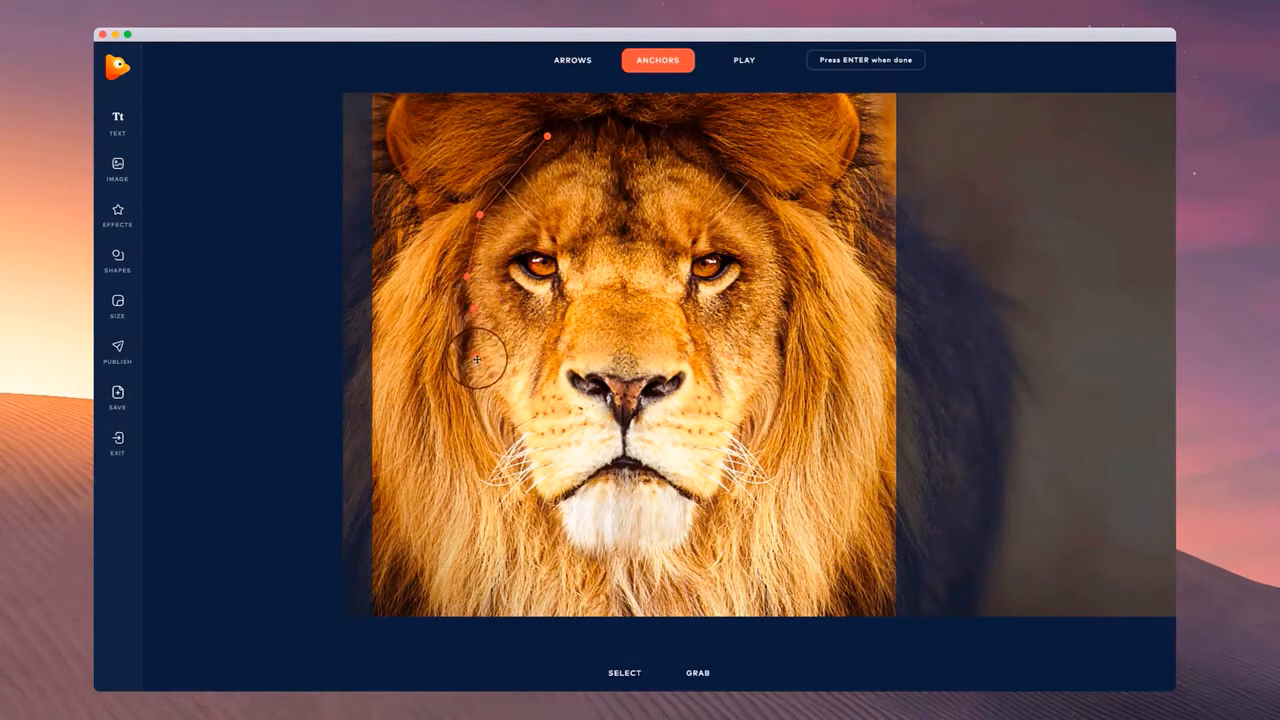
{"action": "left_click", "coordinate": [518, 412]}
{"action": "left_click", "coordinate": [545, 500]}
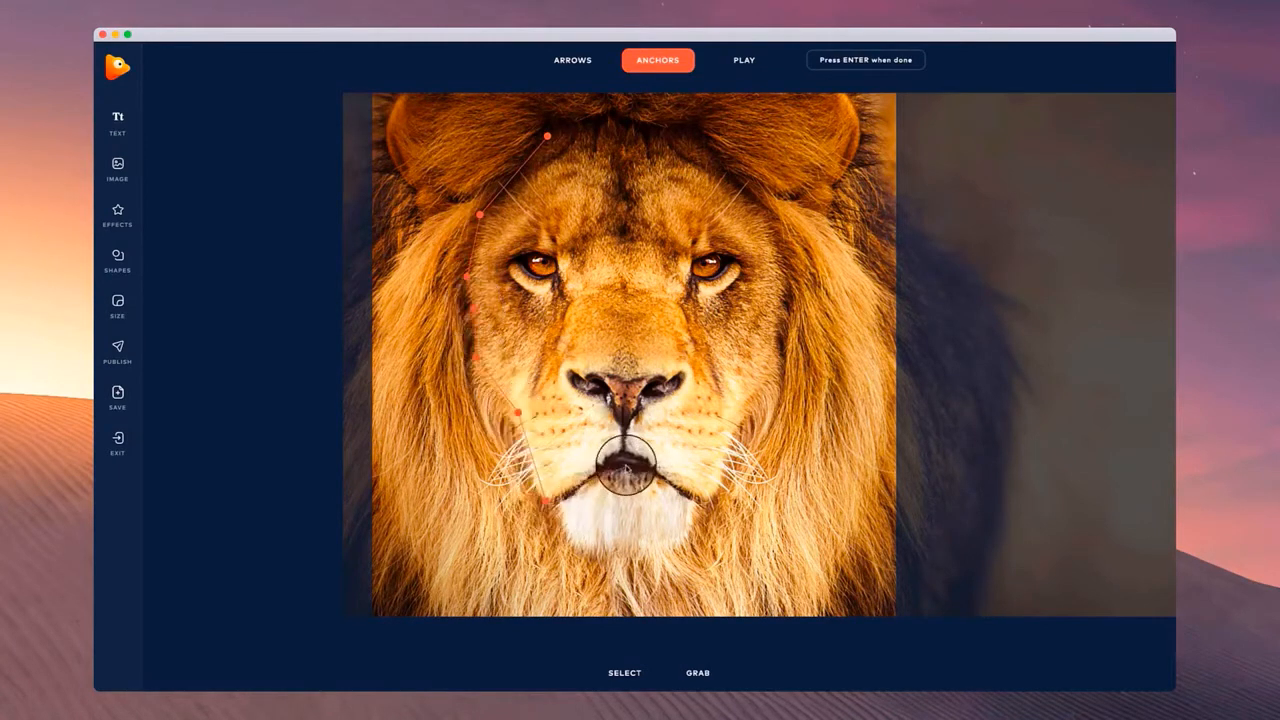
Continue the anchor path along the mouth and up the right edge of the lion's face, closing it at its starting point.
{"action": "left_click", "coordinate": [625, 466]}
{"action": "left_click", "coordinate": [700, 501]}
{"action": "left_click", "coordinate": [740, 428]}
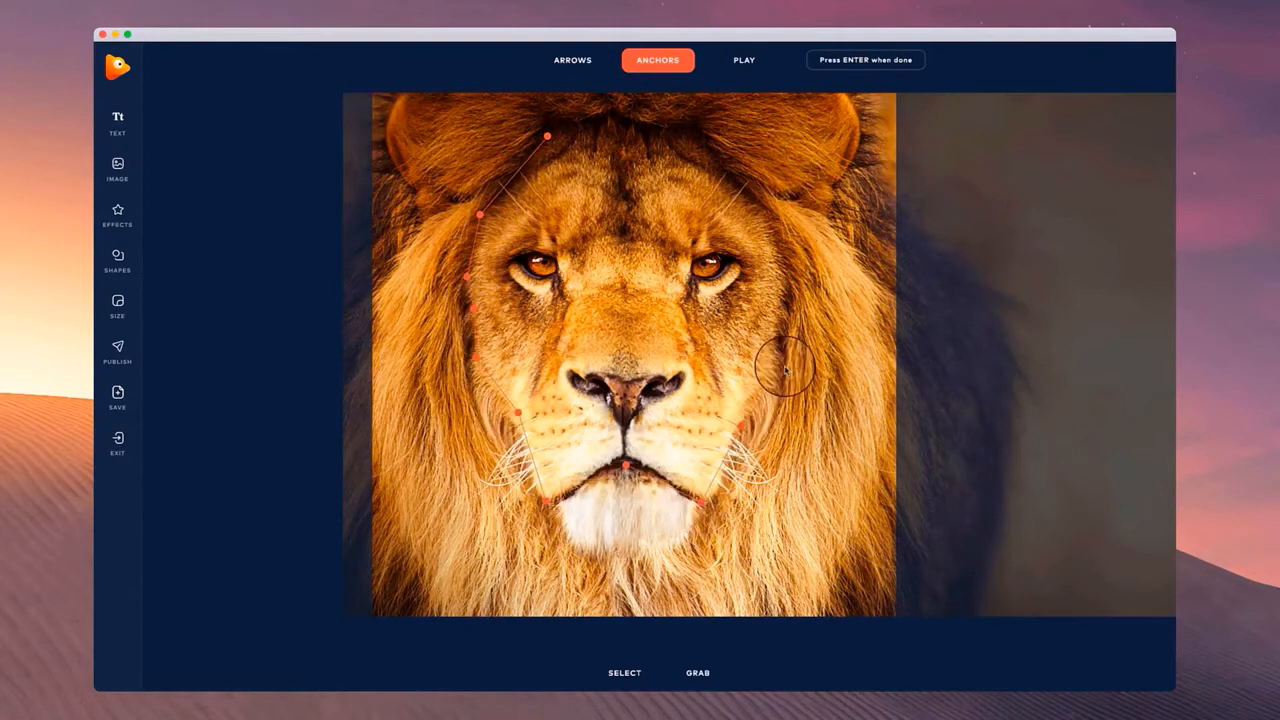
{"action": "left_click", "coordinate": [781, 365]}
{"action": "left_click", "coordinate": [777, 331]}
{"action": "left_click", "coordinate": [795, 289]}
{"action": "left_click", "coordinate": [775, 223]}
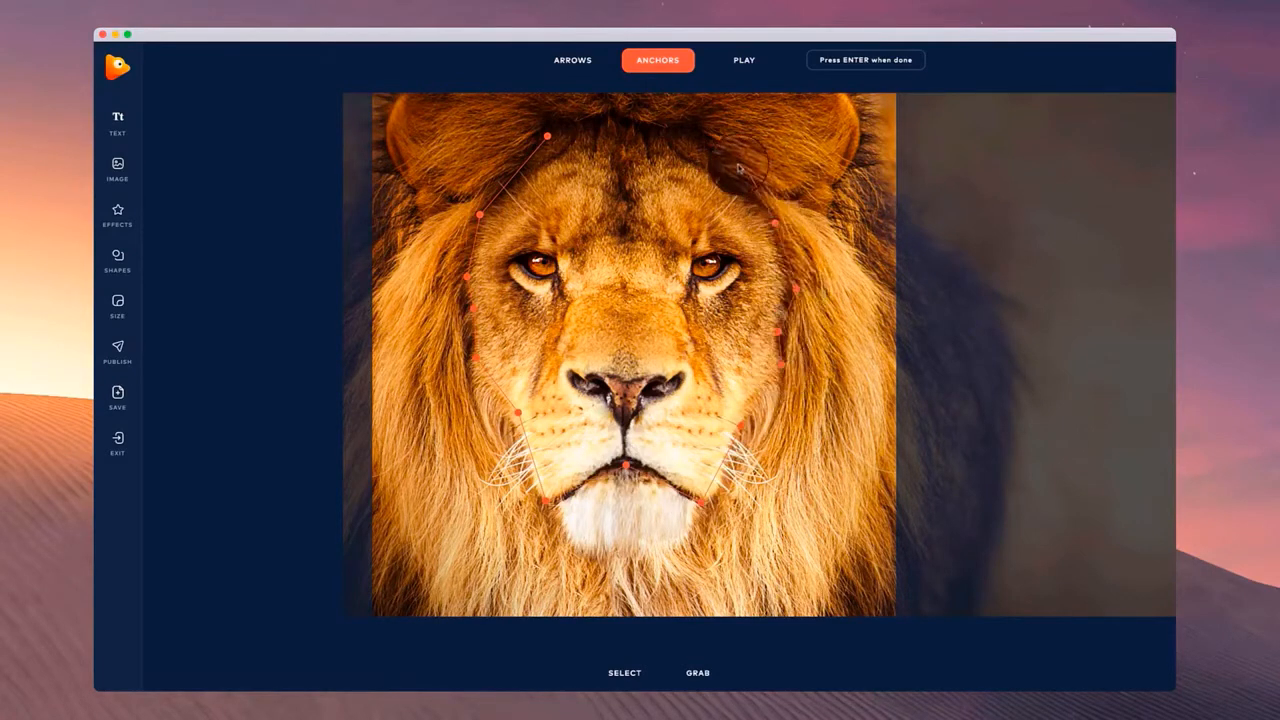
{"action": "left_click", "coordinate": [732, 159]}
{"action": "left_click", "coordinate": [694, 130]}
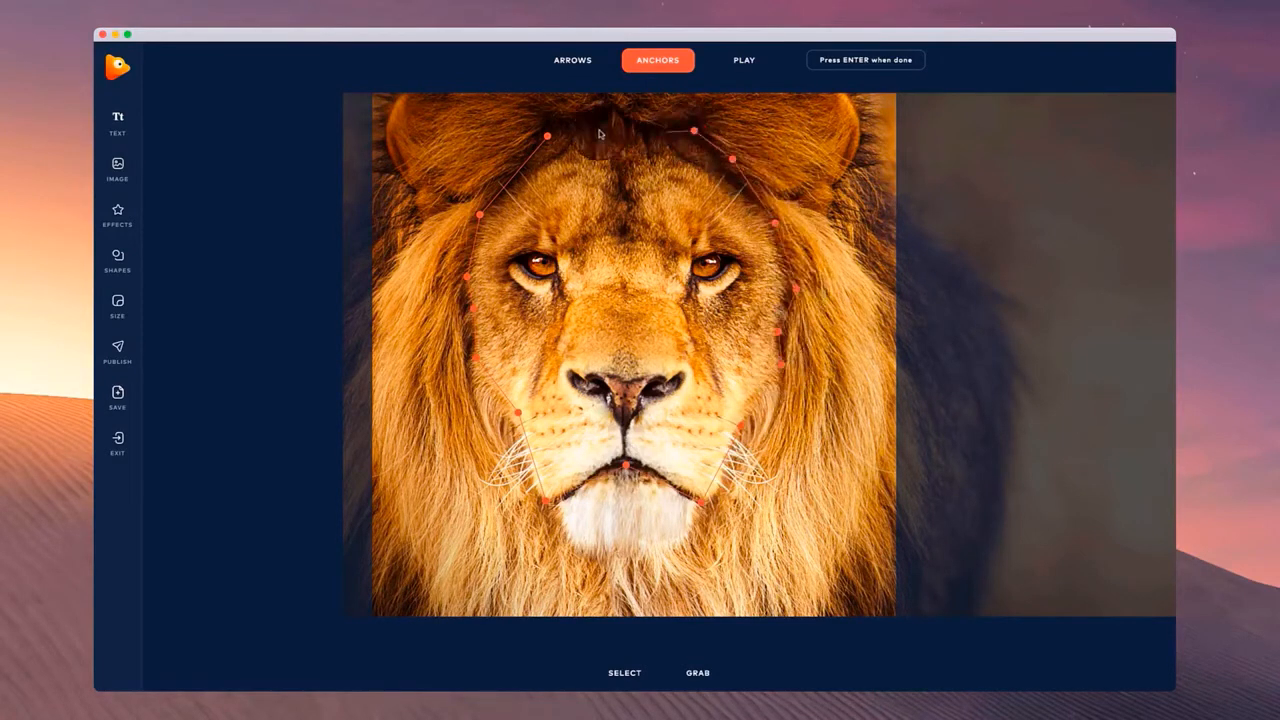
{"action": "left_click", "coordinate": [545, 136]}
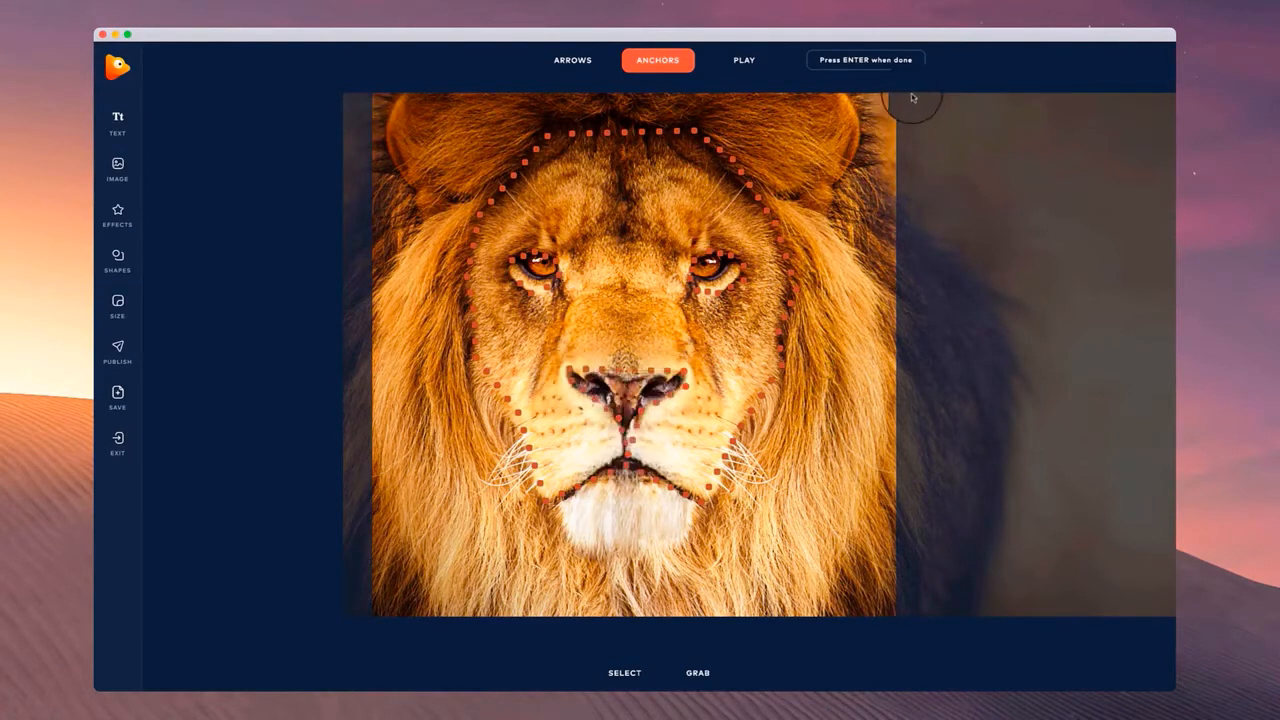
Add anchor paths along the outer edges of both of the lion's ears.
{"action": "left_click", "coordinate": [860, 122]}
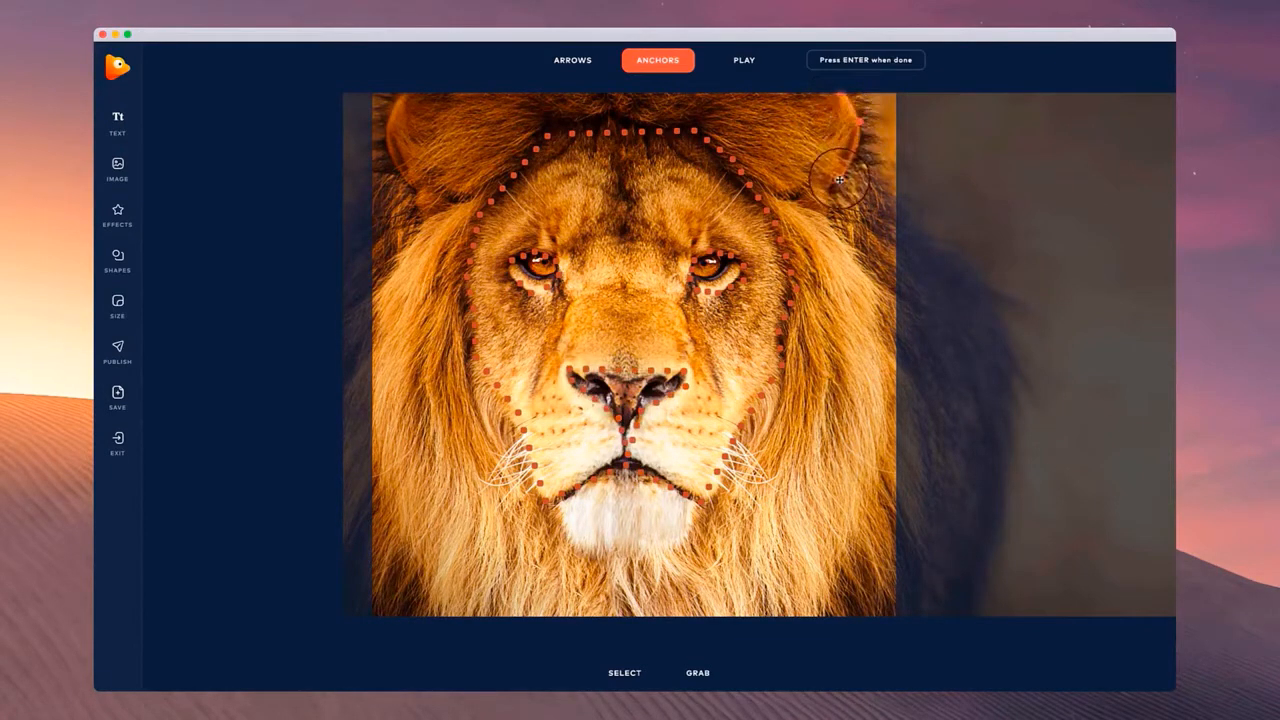
{"action": "left_click", "coordinate": [840, 180]}
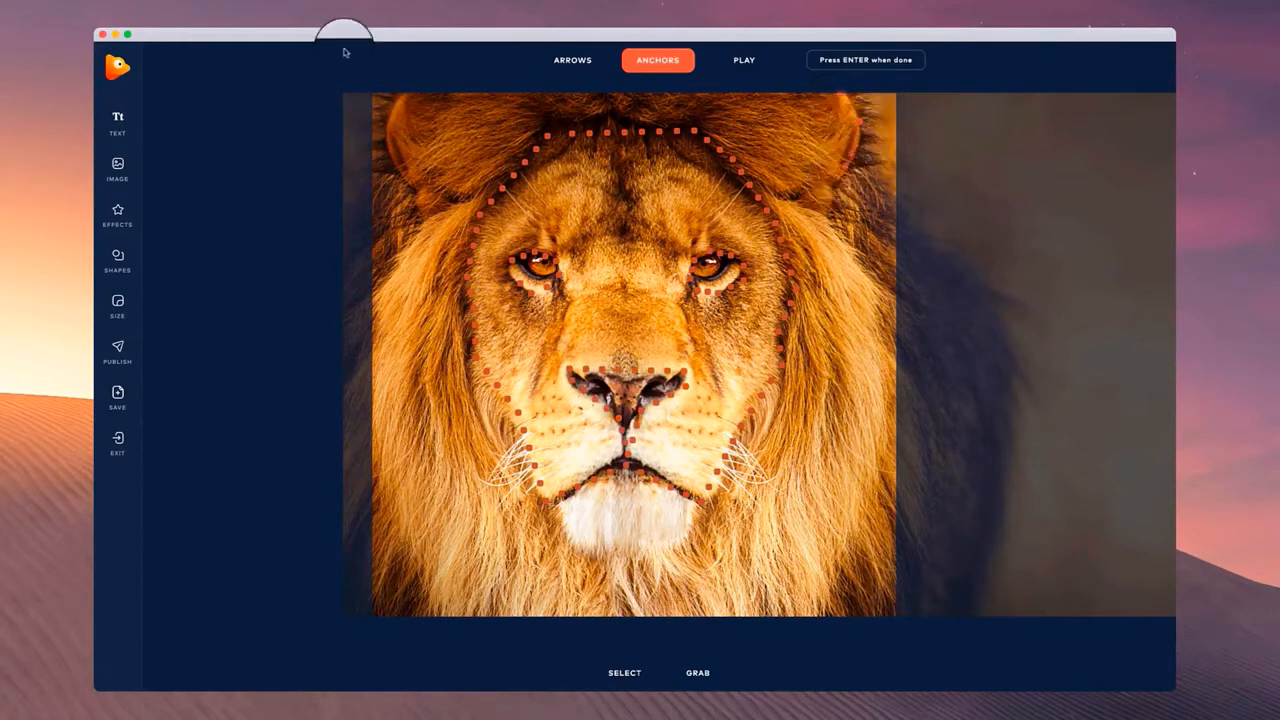
{"action": "left_click", "coordinate": [392, 136]}
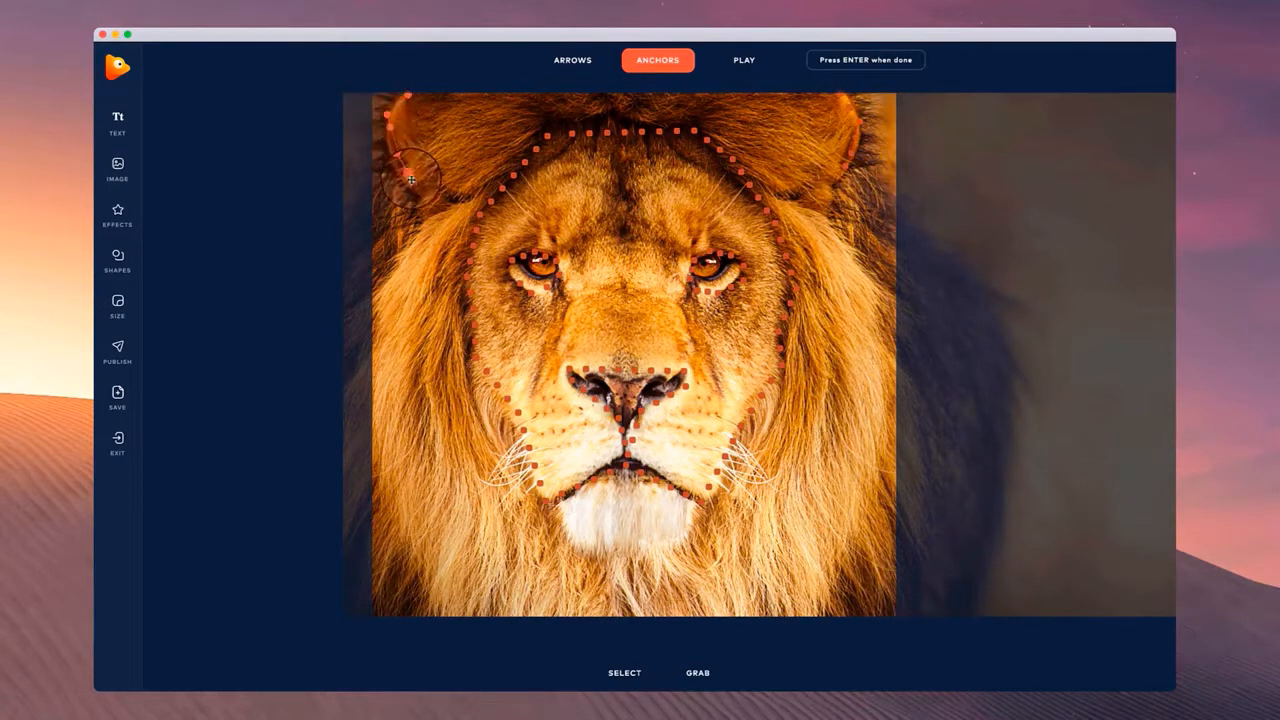
{"action": "left_click", "coordinate": [410, 179]}
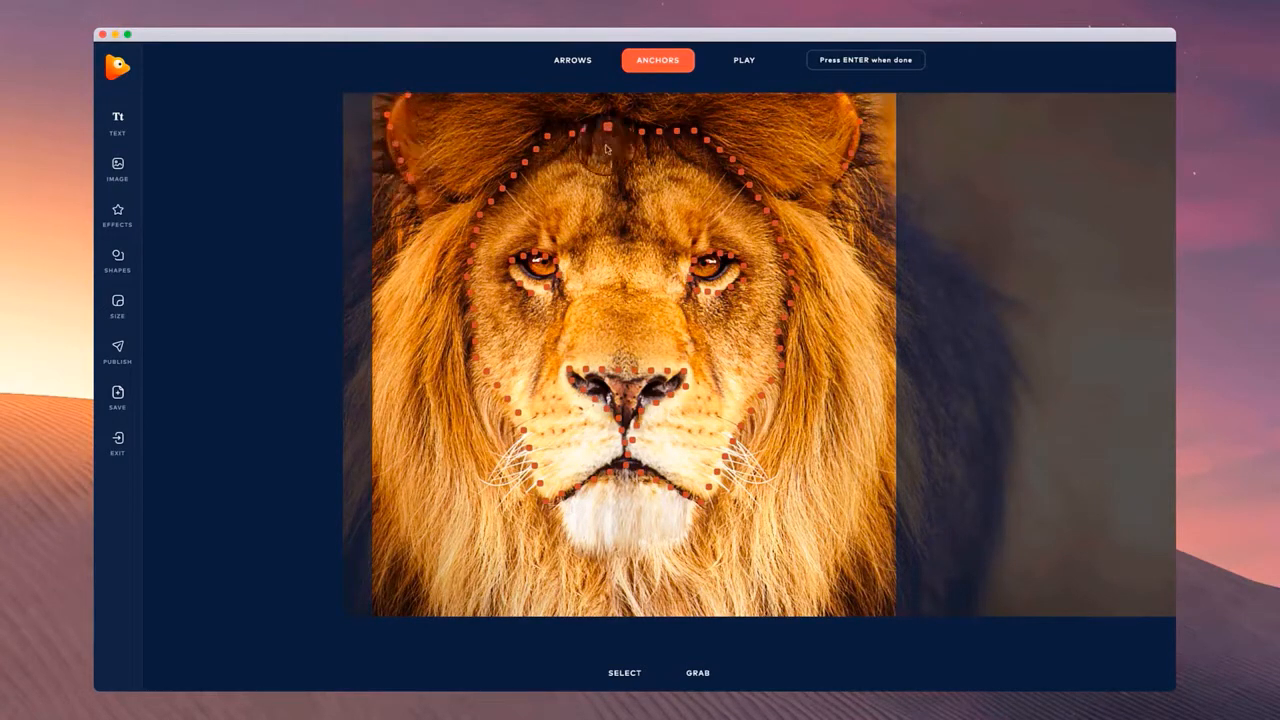
Draw four arrow paths flowing down the mane on the left side of the lion's face.
{"action": "left_click", "coordinate": [588, 58]}
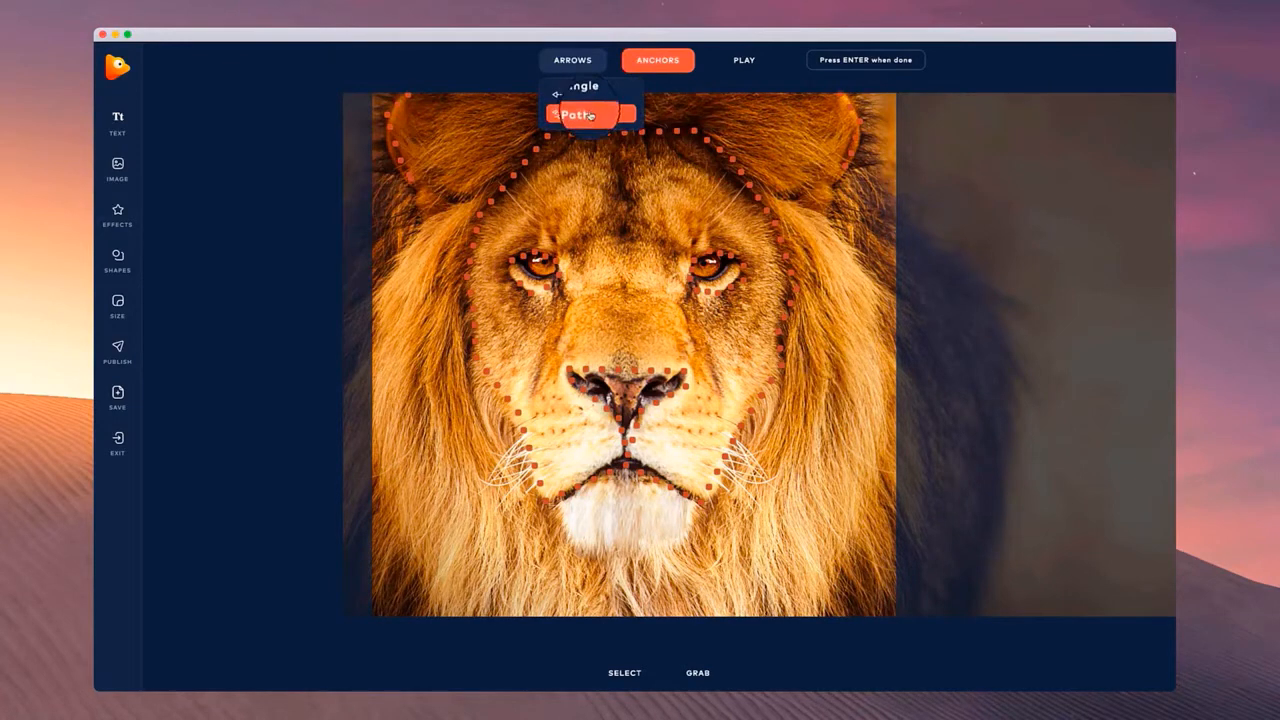
{"action": "left_click", "coordinate": [591, 116]}
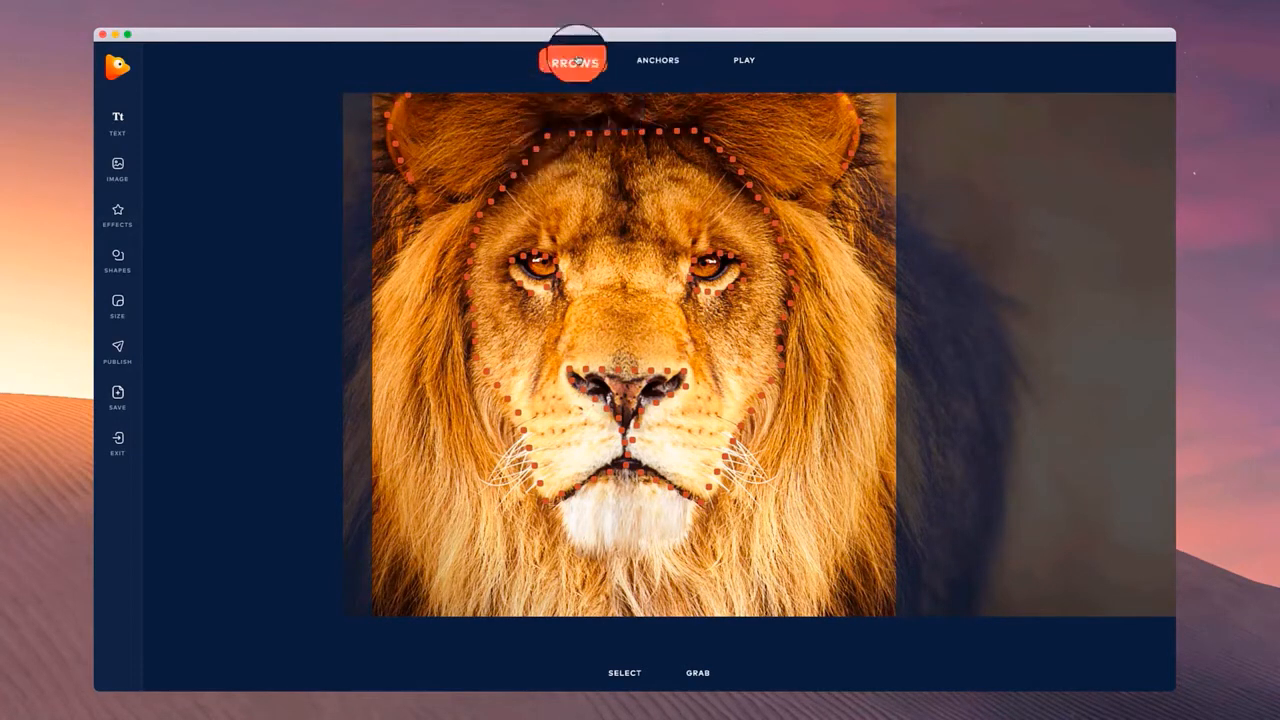
{"action": "mouse_move", "coordinate": [460, 228]}
{"action": "left_mouse_down"}
{"action": "mouse_move", "coordinate": [414, 288]}
{"action": "mouse_move", "coordinate": [365, 402]}
{"action": "left_mouse_up"}
{"action": "left_click_drag", "start_coordinate": [450, 345], "coordinate": [372, 585]}
{"action": "left_click_drag", "start_coordinate": [457, 404], "coordinate": [456, 615]}
{"action": "left_click_drag", "start_coordinate": [508, 505], "coordinate": [521, 619]}
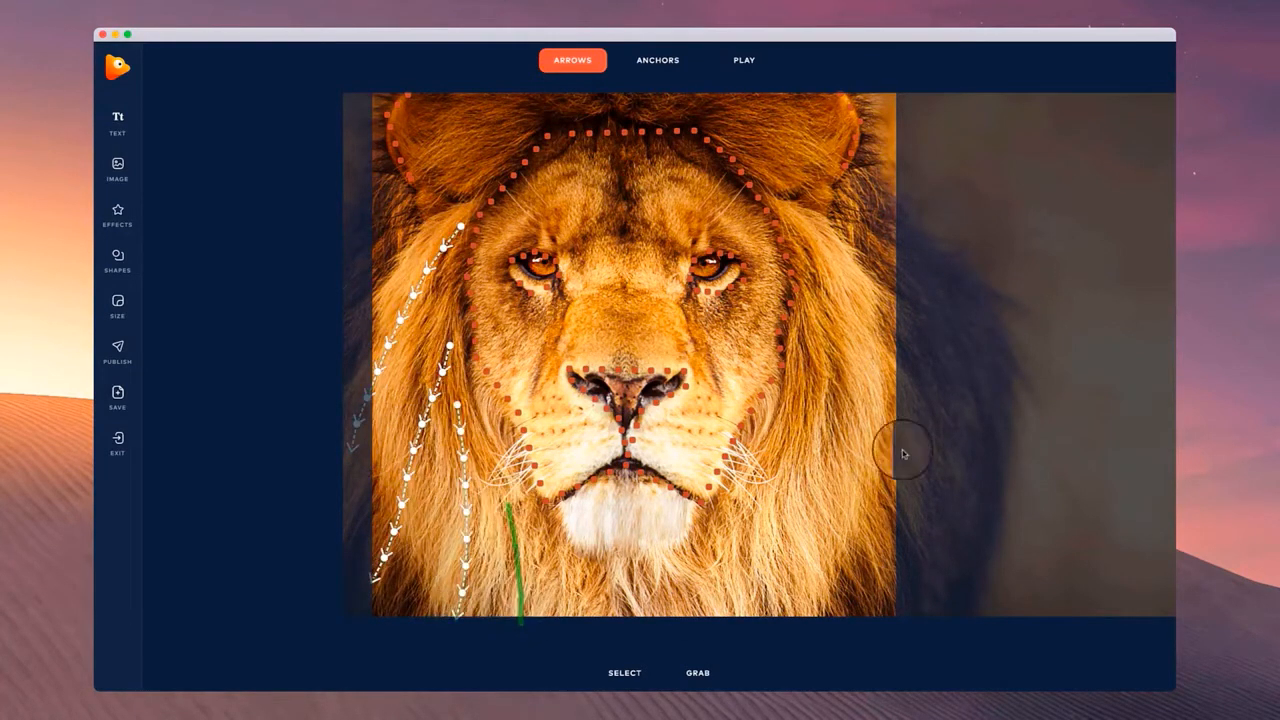
Draw five arrow paths flowing down the mane on the right side of the lion's face and short arrows down the white chin.
{"action": "left_click_drag", "start_coordinate": [798, 218], "coordinate": [897, 415]}
{"action": "mouse_move", "coordinate": [826, 330]}
{"action": "left_mouse_down"}
{"action": "mouse_move", "coordinate": [846, 463]}
{"action": "mouse_move", "coordinate": [840, 556]}
{"action": "left_mouse_up"}
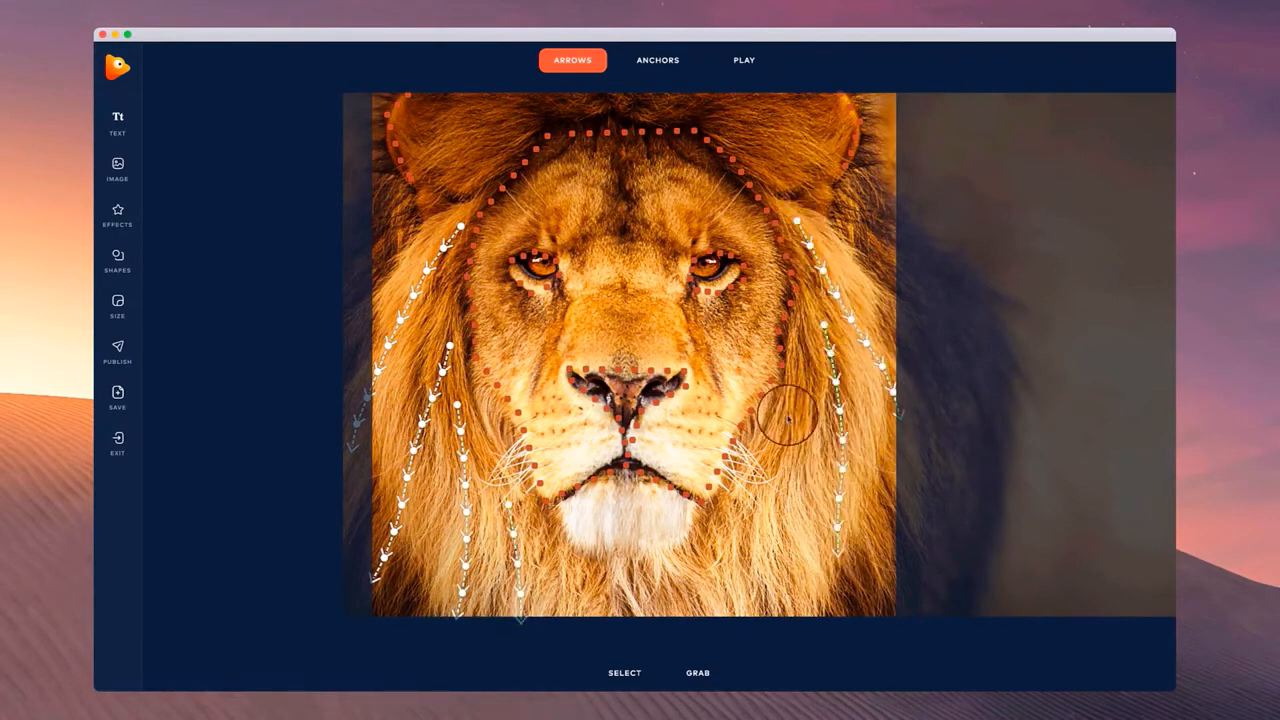
{"action": "left_click_drag", "start_coordinate": [788, 403], "coordinate": [822, 640]}
{"action": "left_click_drag", "start_coordinate": [732, 505], "coordinate": [752, 612]}
{"action": "left_click_drag", "start_coordinate": [702, 567], "coordinate": [700, 618]}
{"action": "mouse_move", "coordinate": [663, 506]}
{"action": "left_mouse_down"}
{"action": "mouse_move", "coordinate": [666, 529]}
{"action": "mouse_move", "coordinate": [640, 526]}
{"action": "mouse_move", "coordinate": [642, 543]}
{"action": "left_mouse_up"}
{"action": "mouse_move", "coordinate": [605, 501]}
{"action": "left_mouse_down"}
{"action": "mouse_move", "coordinate": [595, 540]}
{"action": "mouse_move", "coordinate": [625, 520]}
{"action": "mouse_move", "coordinate": [620, 549]}
{"action": "left_mouse_up"}
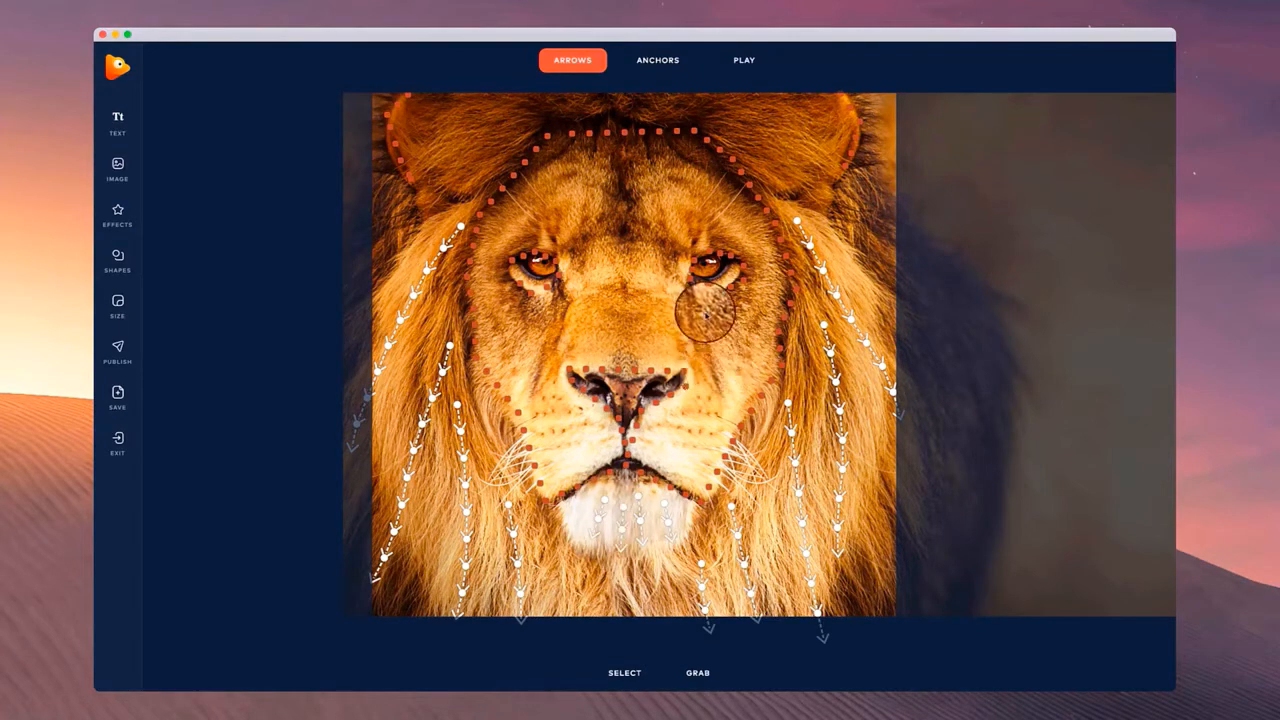
Add short arrows pointing outward over the lion's right cheek, around the right eye and up the forehead above both eyes.
{"action": "left_click_drag", "start_coordinate": [714, 312], "coordinate": [757, 339]}
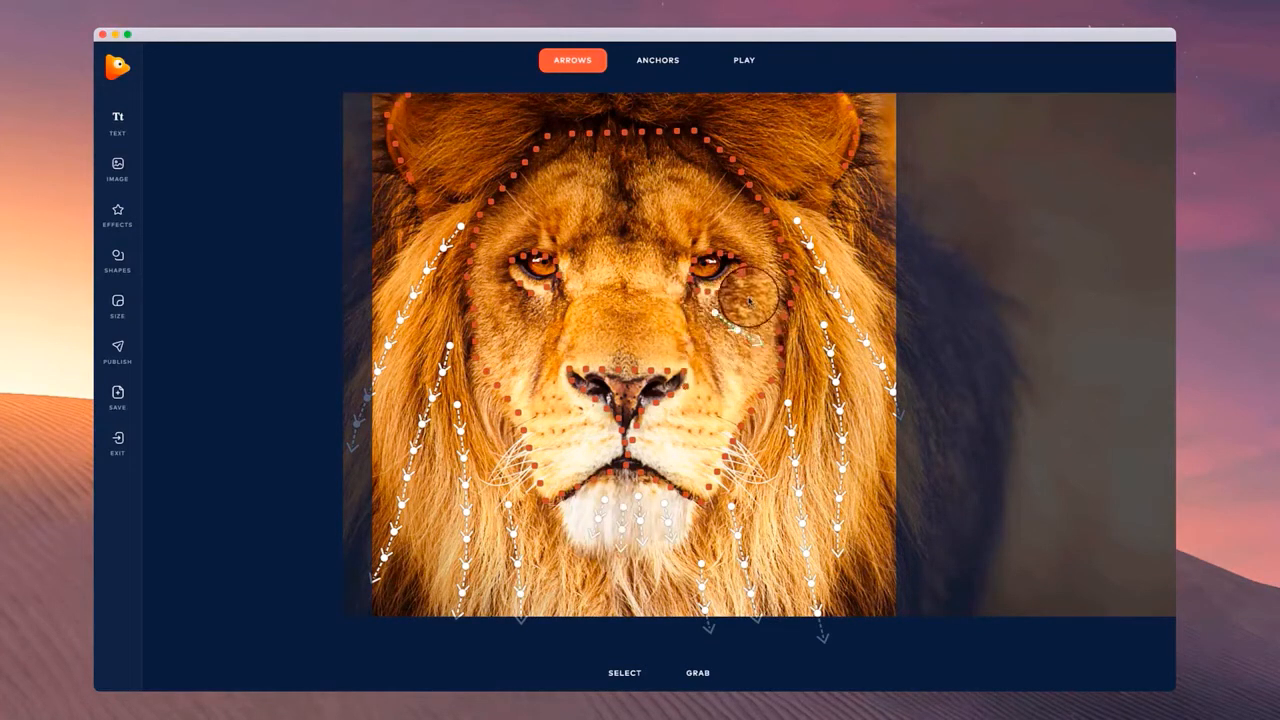
{"action": "left_click_drag", "start_coordinate": [742, 295], "coordinate": [768, 306]}
{"action": "mouse_move", "coordinate": [759, 259]}
{"action": "left_mouse_down"}
{"action": "mouse_move", "coordinate": [773, 262]}
{"action": "mouse_move", "coordinate": [760, 224]}
{"action": "left_mouse_up"}
{"action": "left_click_drag", "start_coordinate": [715, 233], "coordinate": [725, 201]}
{"action": "left_click_drag", "start_coordinate": [683, 225], "coordinate": [671, 162]}
{"action": "left_click_drag", "start_coordinate": [592, 218], "coordinate": [560, 172]}
{"action": "left_click_drag", "start_coordinate": [572, 232], "coordinate": [529, 195]}
{"action": "left_click_drag", "start_coordinate": [525, 238], "coordinate": [499, 222]}
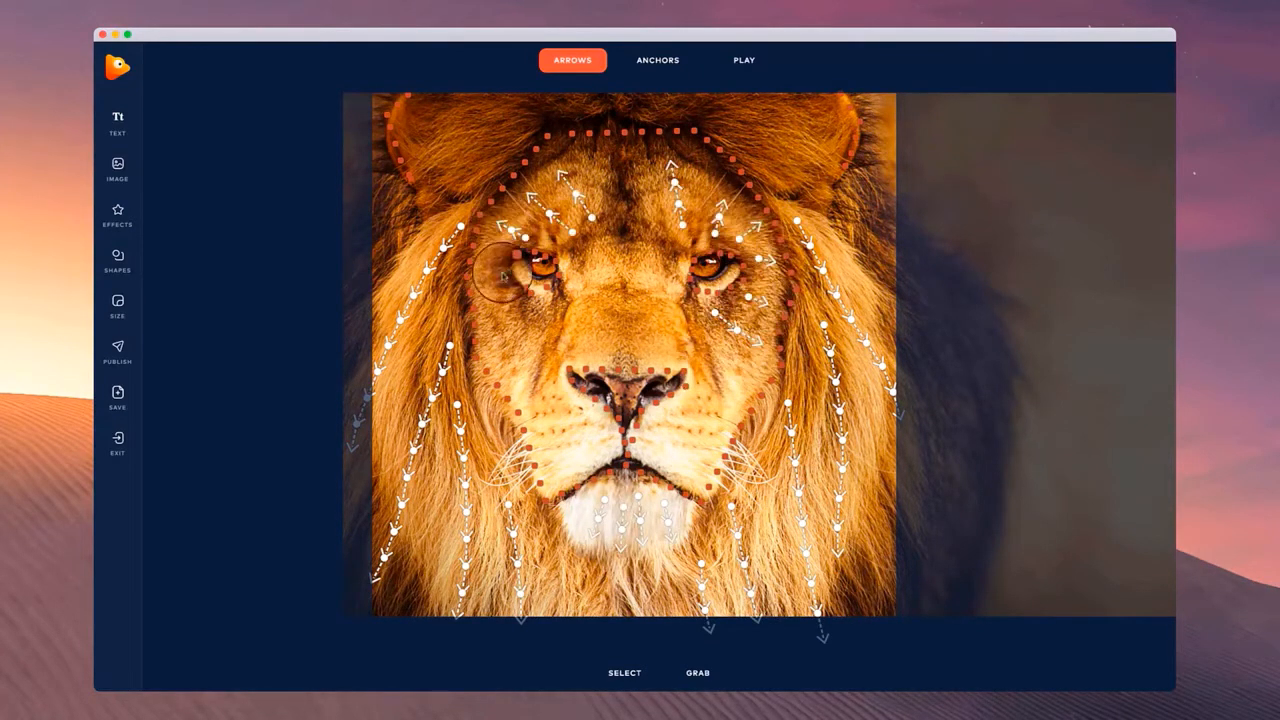
Add short arrows across the left cheek, nose bridge and both sides of the muzzle, and preview the animation.
{"action": "left_click_drag", "start_coordinate": [502, 272], "coordinate": [478, 285]}
{"action": "left_click_drag", "start_coordinate": [595, 302], "coordinate": [582, 346]}
{"action": "left_click_drag", "start_coordinate": [650, 309], "coordinate": [659, 351]}
{"action": "mouse_move", "coordinate": [657, 280]}
{"action": "left_mouse_down"}
{"action": "mouse_move", "coordinate": [657, 266]}
{"action": "mouse_move", "coordinate": [598, 249]}
{"action": "left_mouse_up"}
{"action": "left_click_drag", "start_coordinate": [599, 439], "coordinate": [565, 441]}
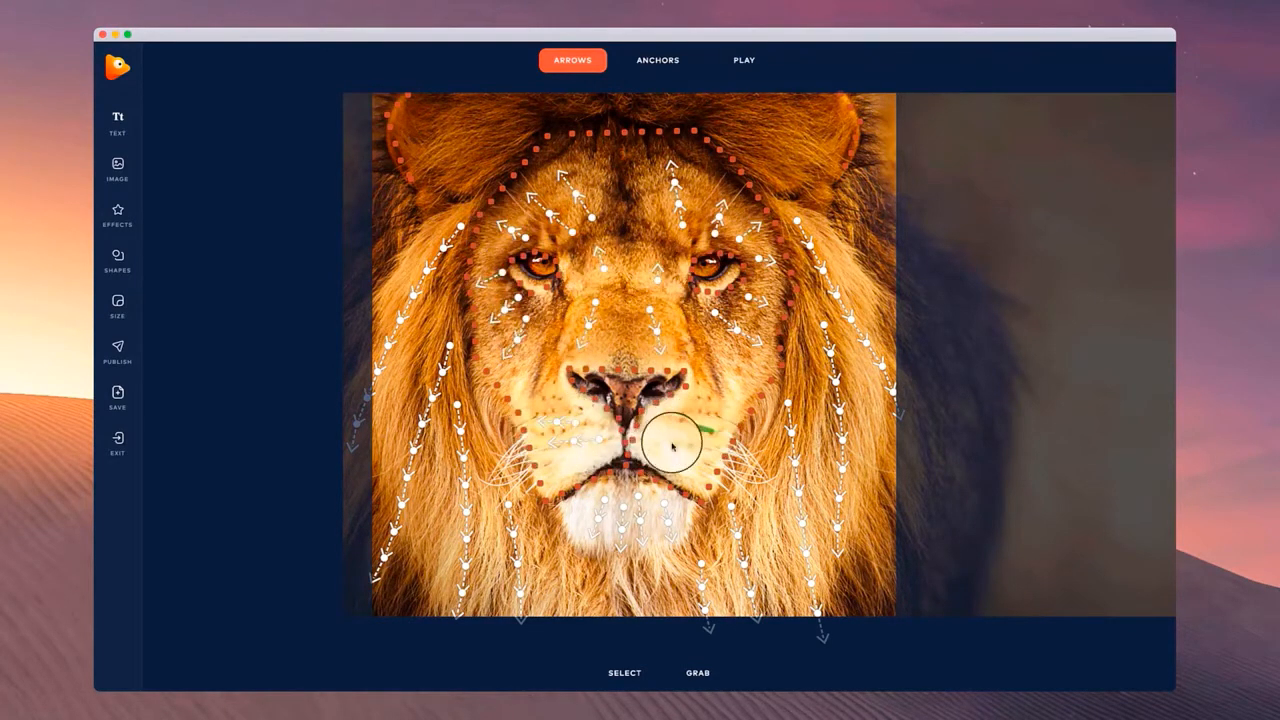
{"action": "left_click_drag", "start_coordinate": [672, 443], "coordinate": [707, 455]}
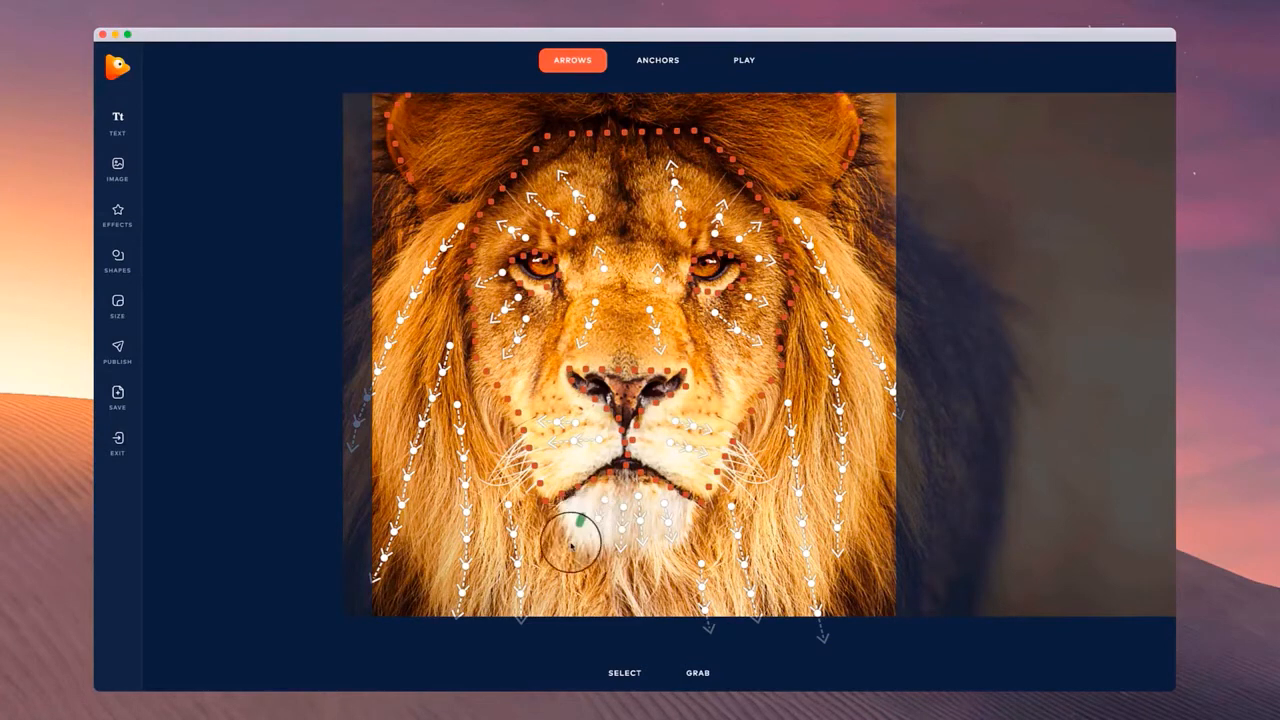
{"action": "left_click", "coordinate": [758, 58]}
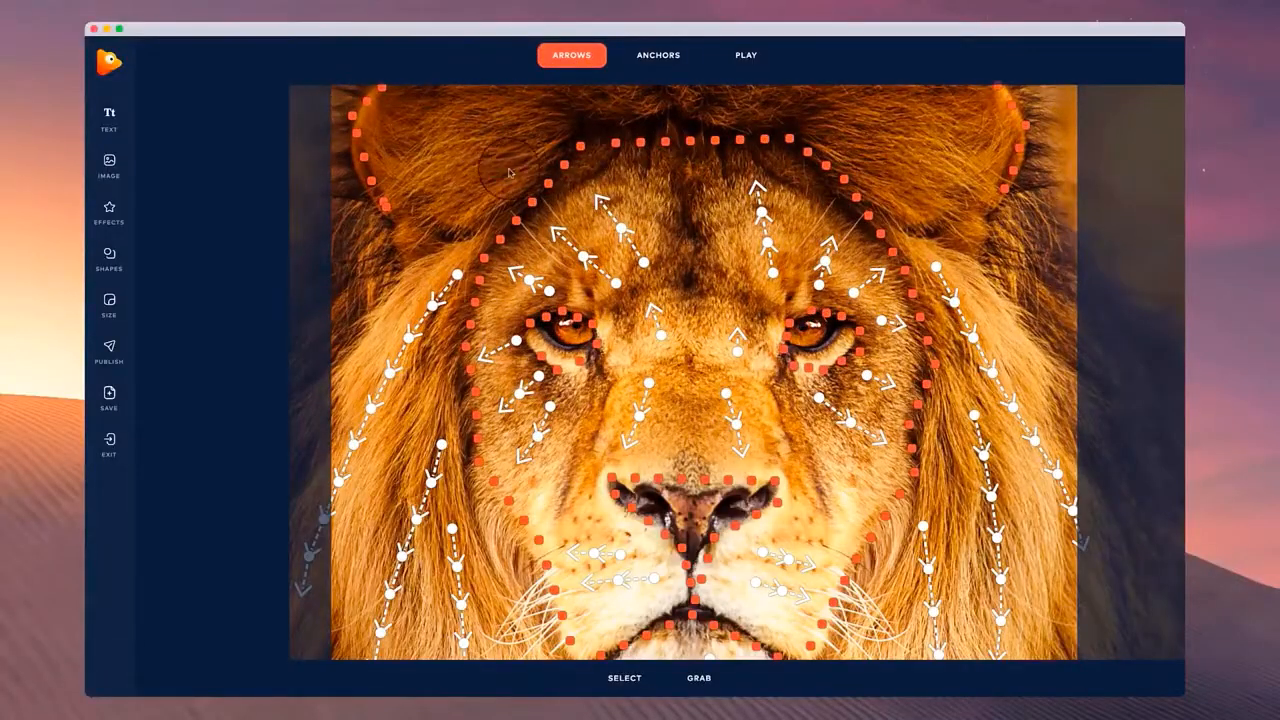
Add two arrows pointing outward across each of the lion's ears.
{"action": "left_click_drag", "start_coordinate": [451, 121], "coordinate": [415, 119]}
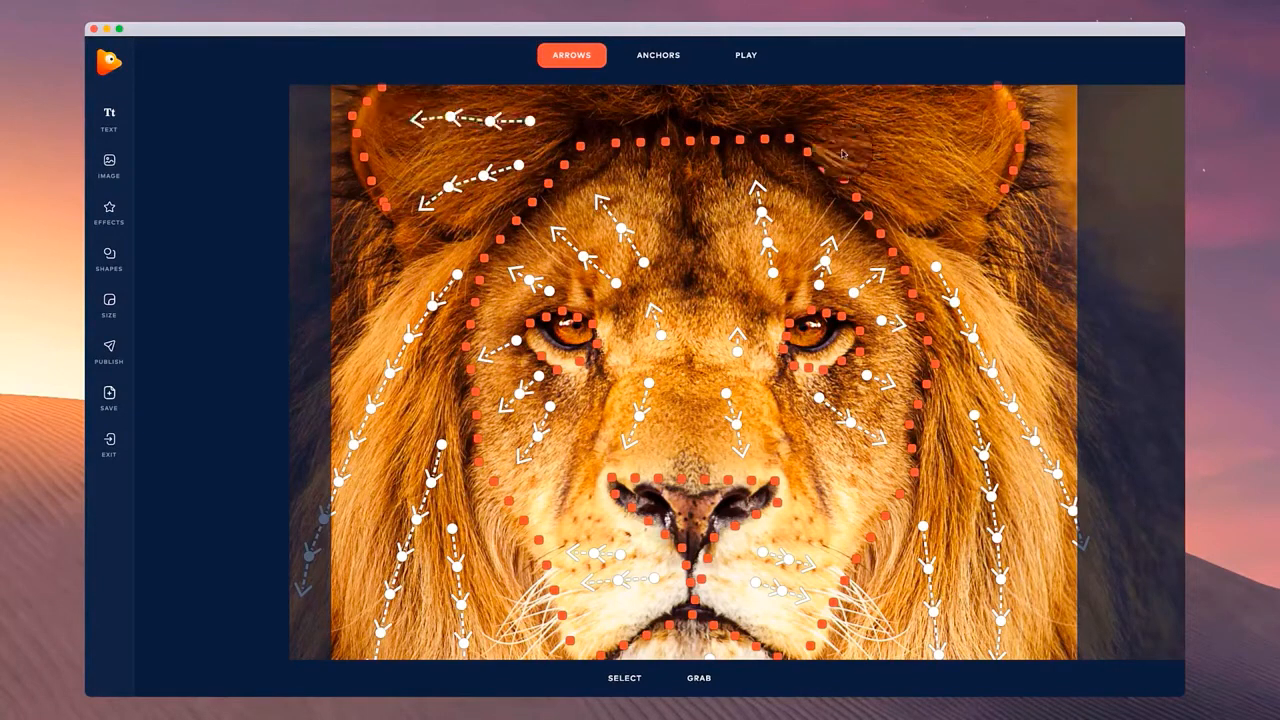
{"action": "left_click_drag", "start_coordinate": [849, 114], "coordinate": [958, 101]}
{"action": "left_click_drag", "start_coordinate": [887, 160], "coordinate": [968, 178]}
Add three outward arrows on the upper mane beside the right ear and two upward arrows above the forehead.
{"action": "left_click_drag", "start_coordinate": [1004, 272], "coordinate": [1075, 313]}
{"action": "left_click_drag", "start_coordinate": [1034, 225], "coordinate": [1076, 256]}
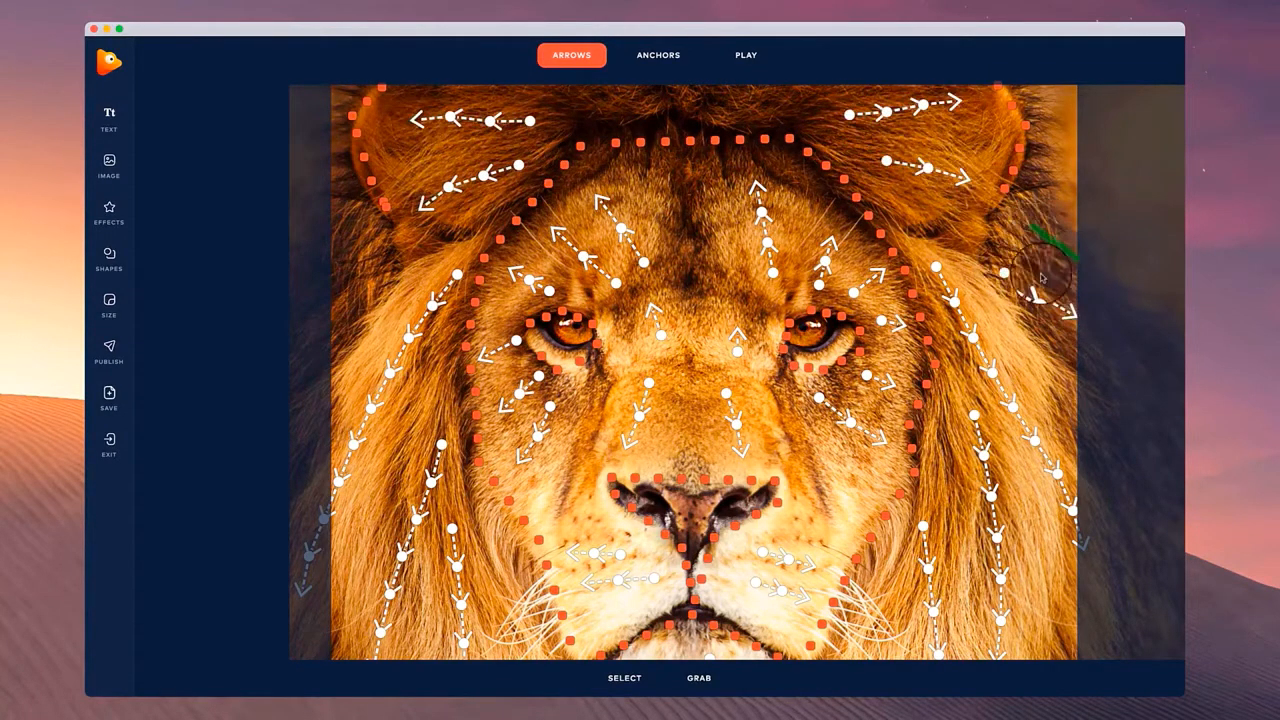
{"action": "left_click_drag", "start_coordinate": [981, 285], "coordinate": [1075, 405]}
{"action": "scroll", "coordinate": [754, 135], "scroll_direction": "down", "scroll_amount": 1}
{"action": "scroll", "coordinate": [752, 130], "scroll_direction": "down", "scroll_amount": 2}
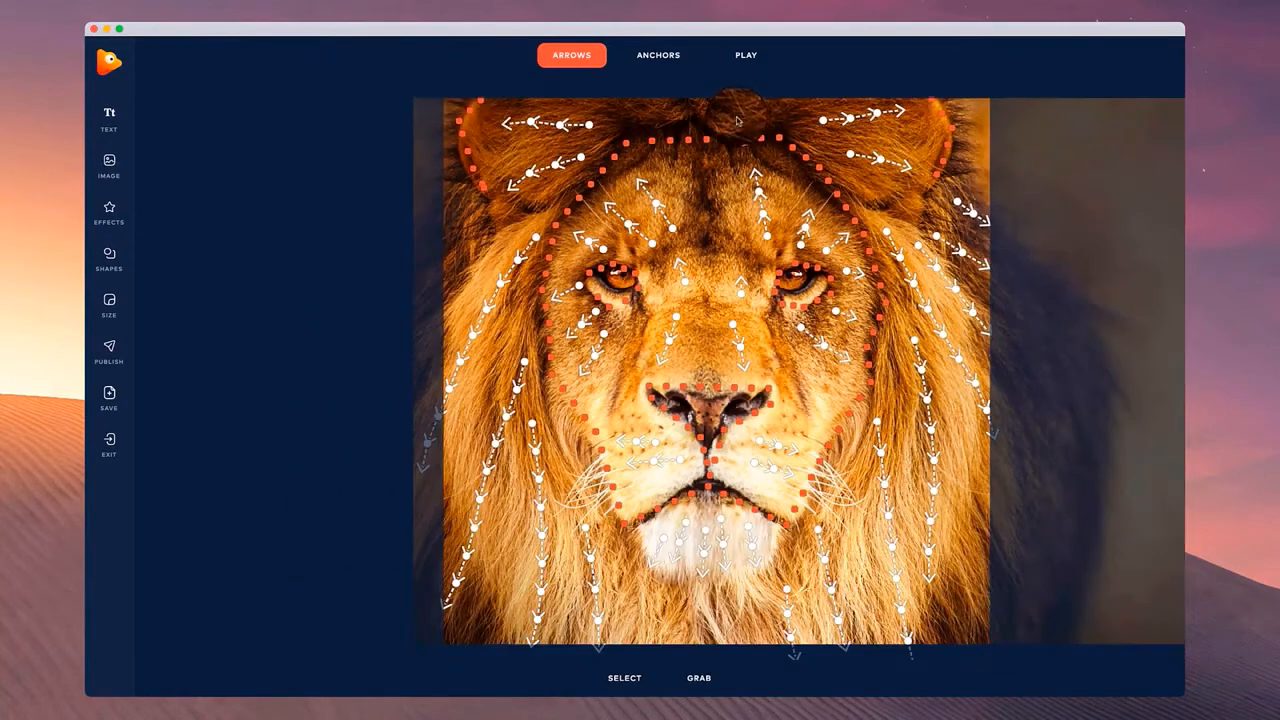
{"action": "left_click_drag", "start_coordinate": [736, 117], "coordinate": [736, 100]}
{"action": "left_click_drag", "start_coordinate": [665, 128], "coordinate": [630, 99]}
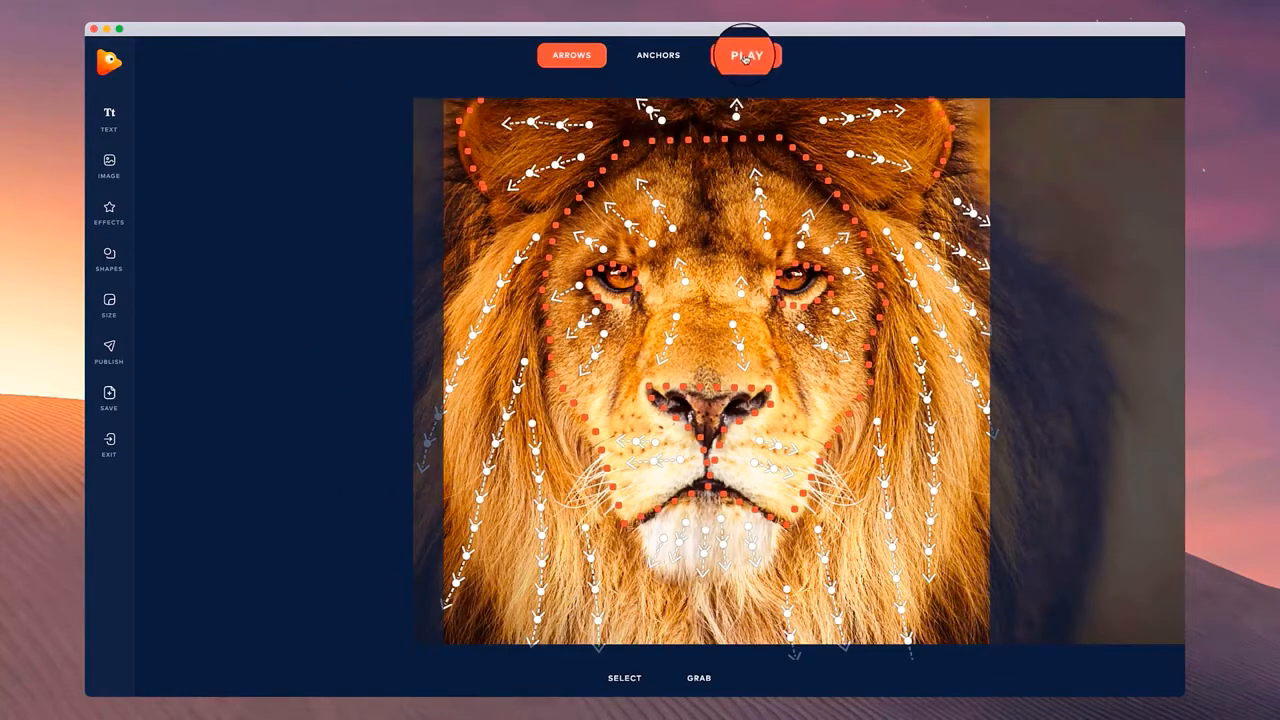
Preview the finished lion animation, stop the playback and open the publishing options.
{"action": "left_click", "coordinate": [746, 55]}
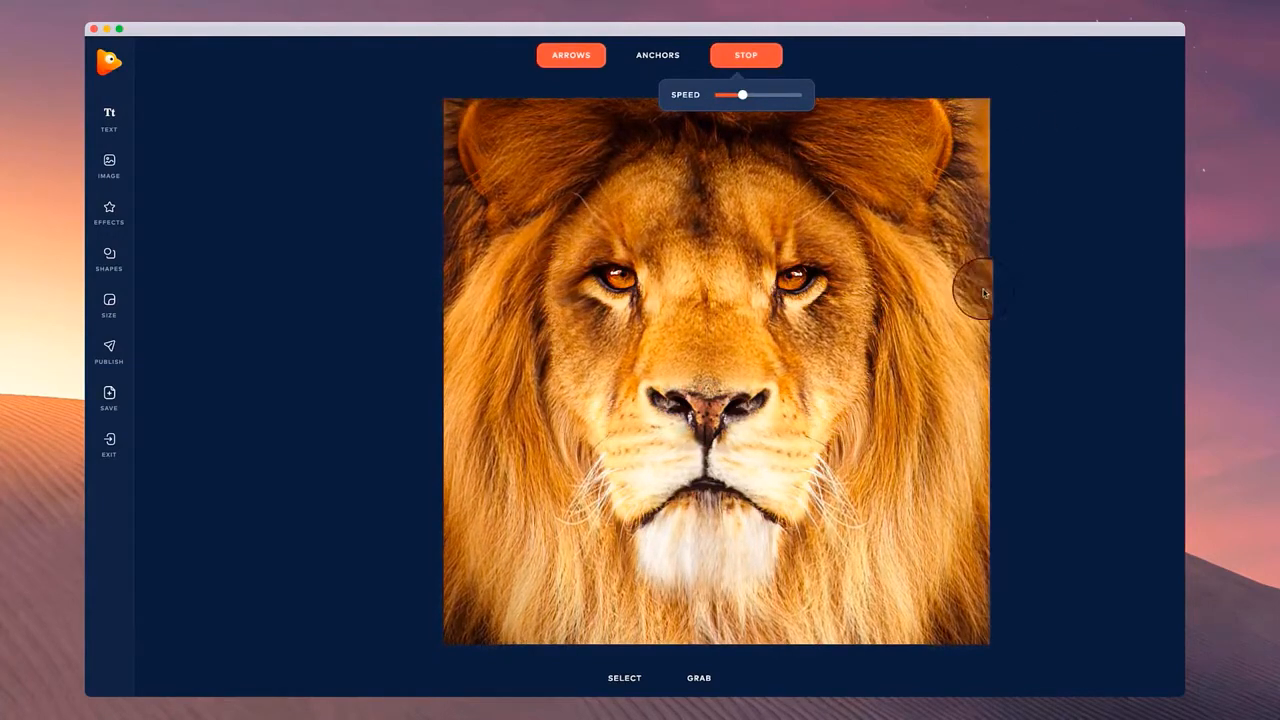
{"action": "left_click", "coordinate": [746, 55]}
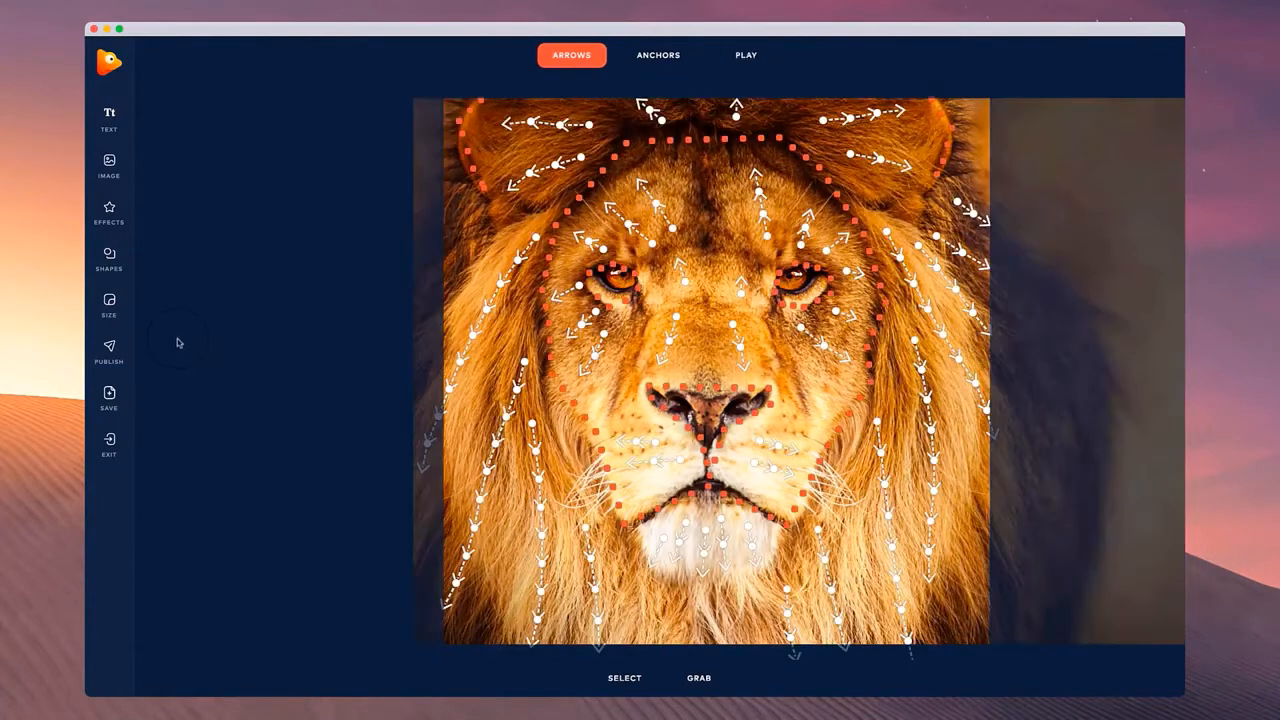
{"action": "left_click", "coordinate": [109, 350]}
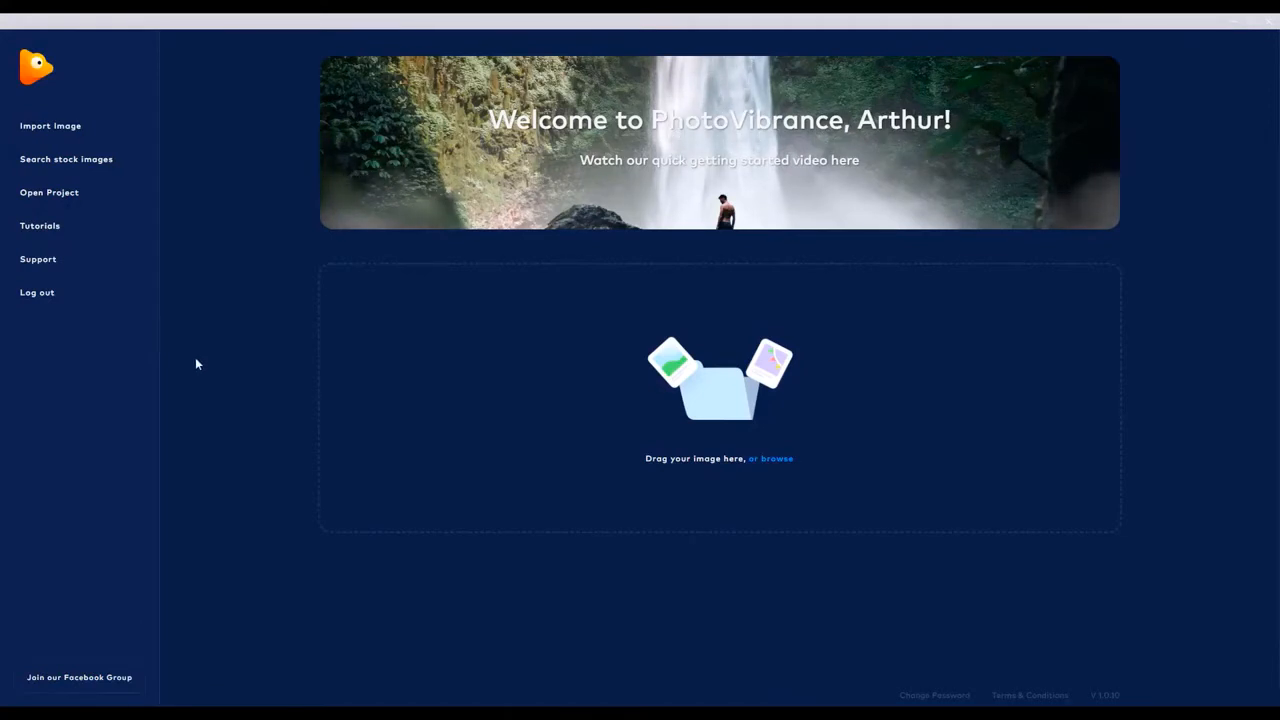
Open the stock image library, look over the Pixabay pictures and search for "face".
{"action": "left_click", "coordinate": [87, 162]}
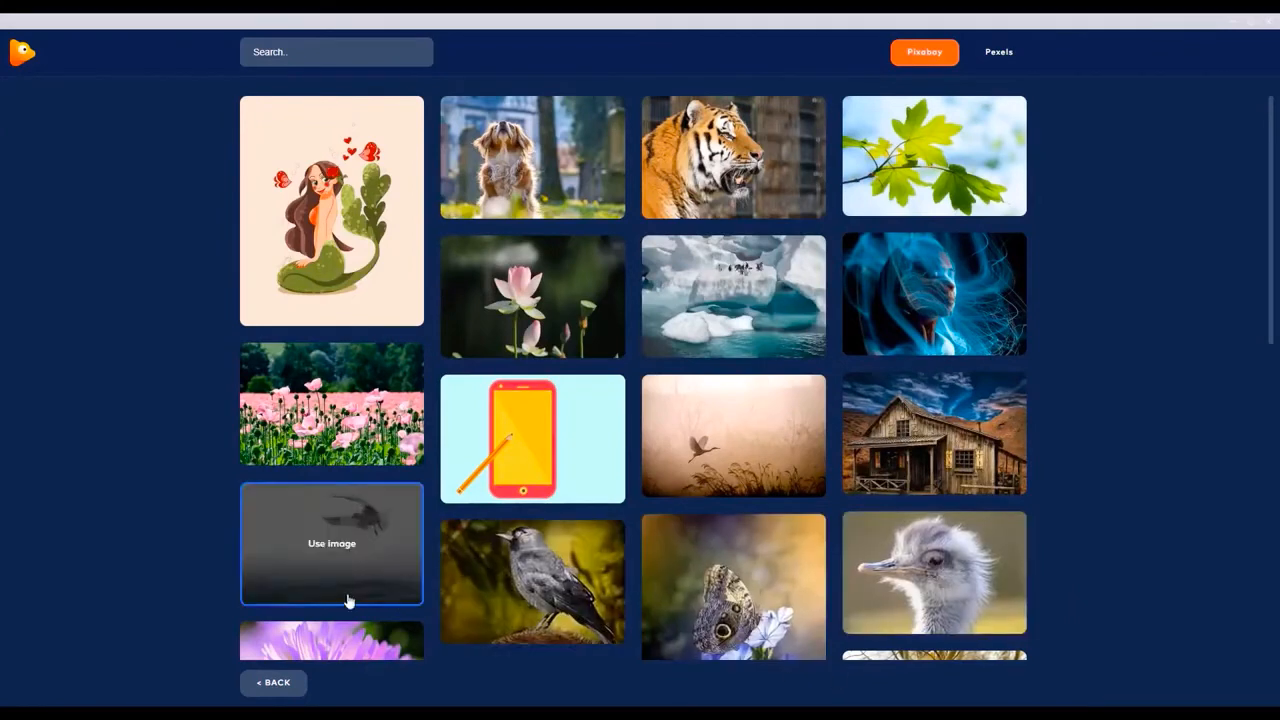
{"action": "scroll", "coordinate": [290, 500], "scroll_direction": "down", "scroll_amount": 3}
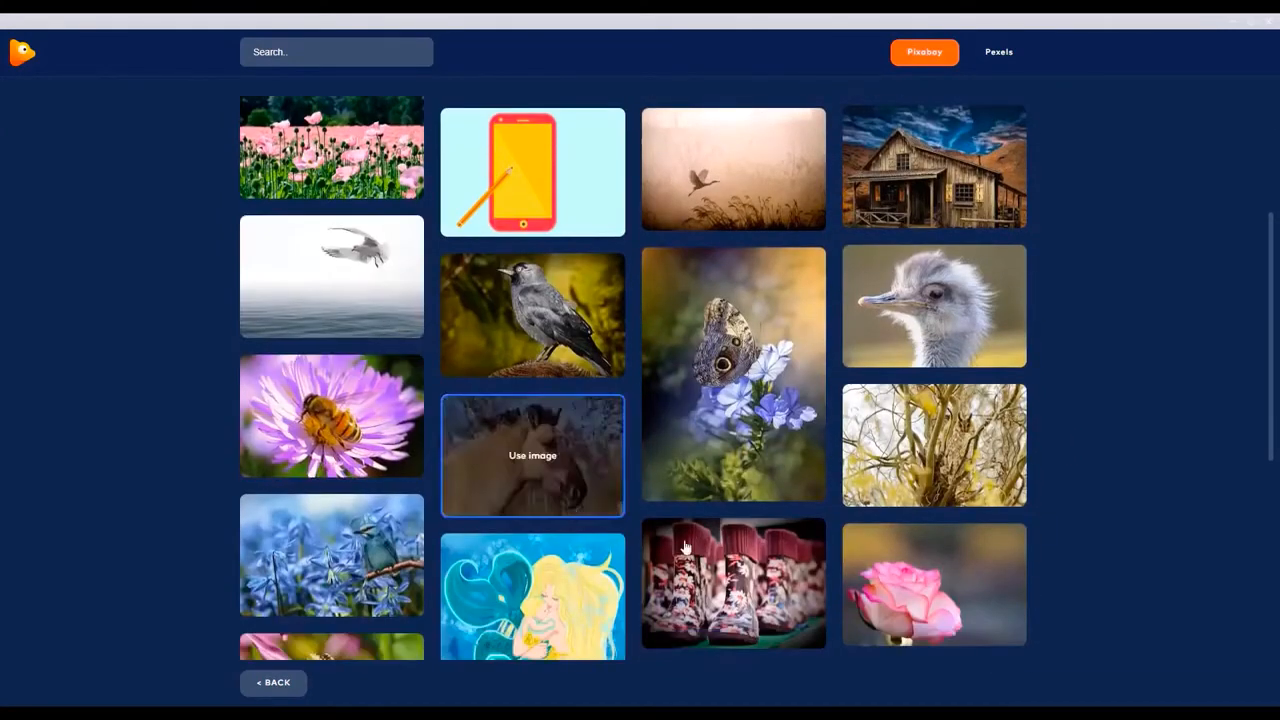
{"action": "scroll", "coordinate": [1056, 467], "scroll_direction": "up", "scroll_amount": 3}
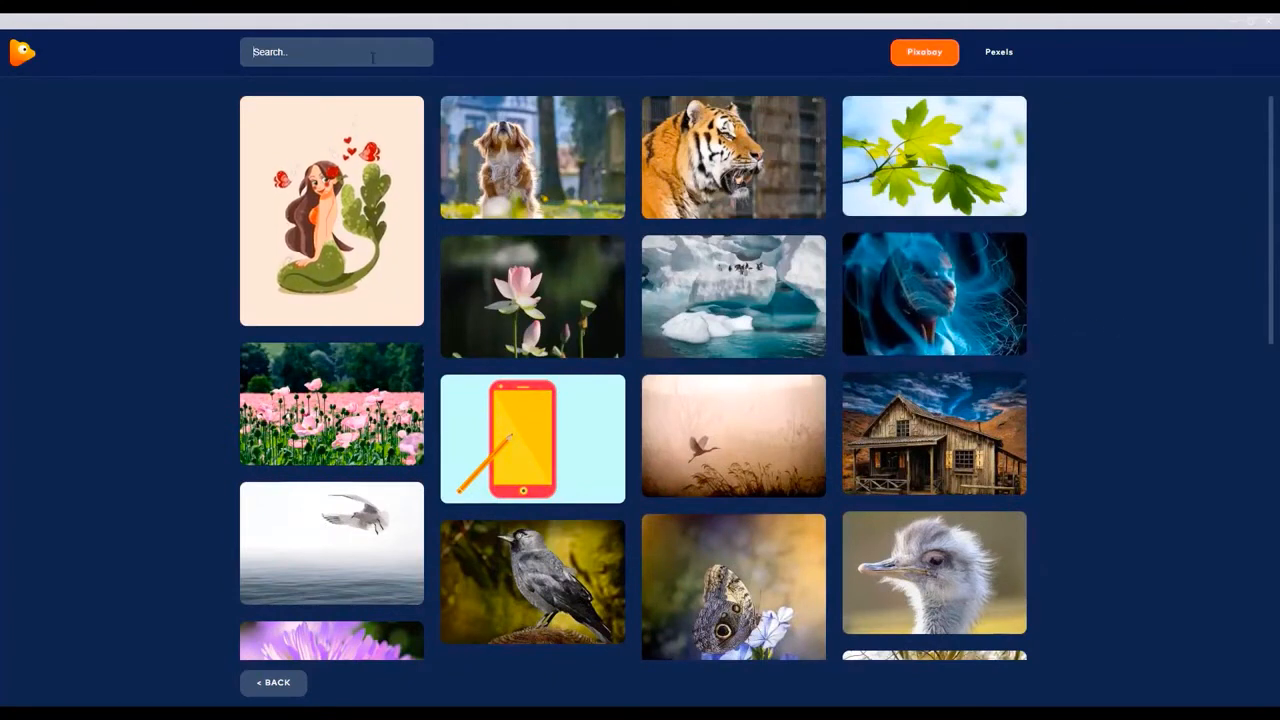
{"action": "type", "text": "face"}
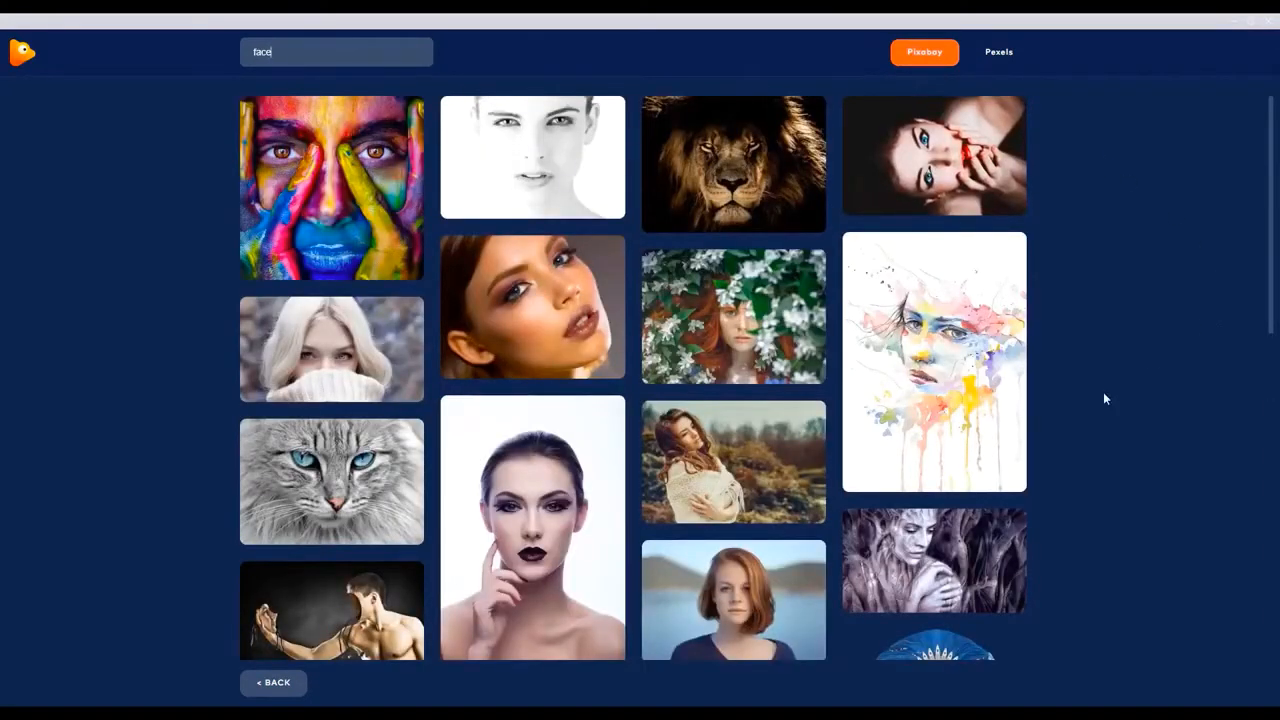
Try the black-and-white close-up portrait with a square crop, and return to the stock image library.
{"action": "mouse_move", "coordinate": [357, 180]}
{"action": "mouse_move", "coordinate": [364, 492]}
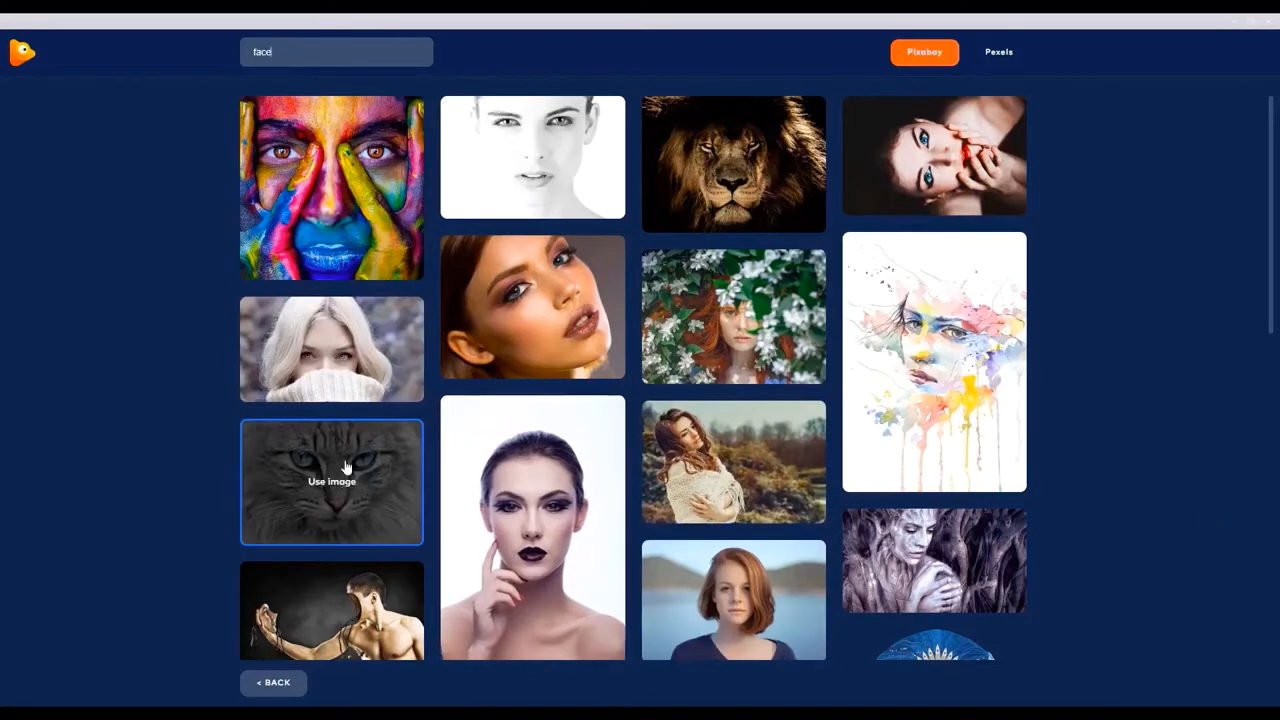
{"action": "mouse_move", "coordinate": [277, 366]}
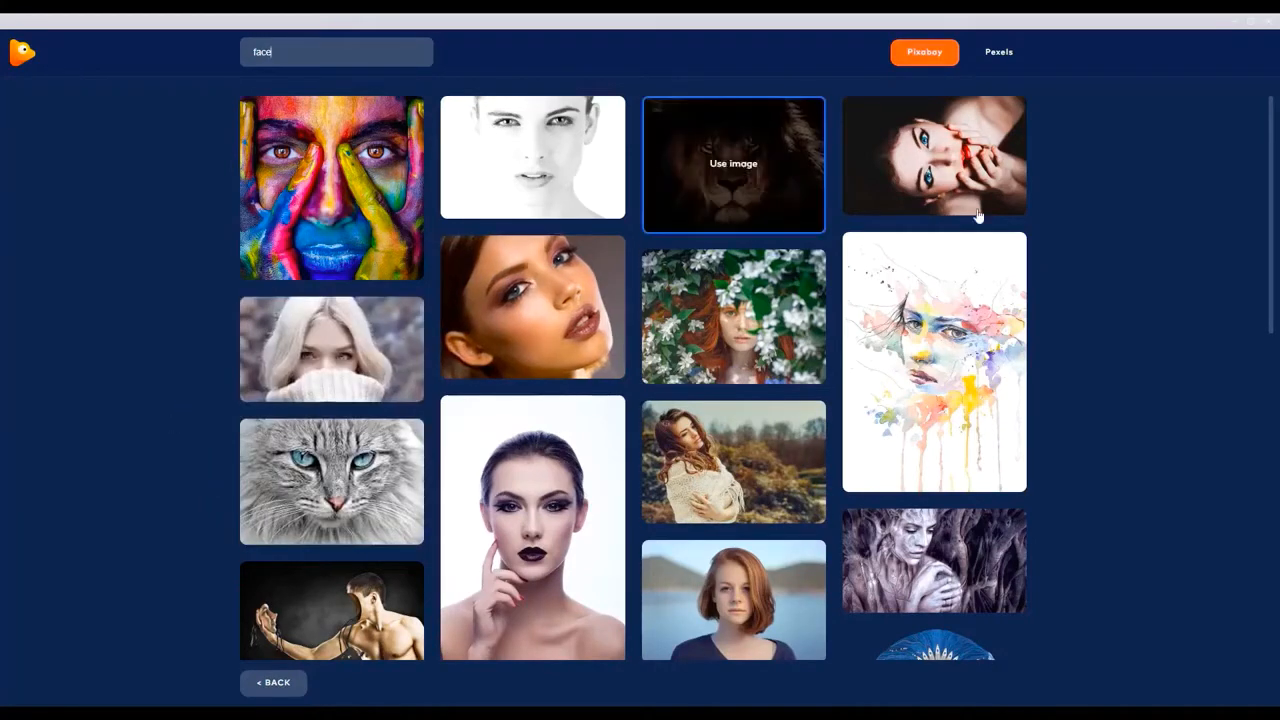
{"action": "mouse_move", "coordinate": [408, 203]}
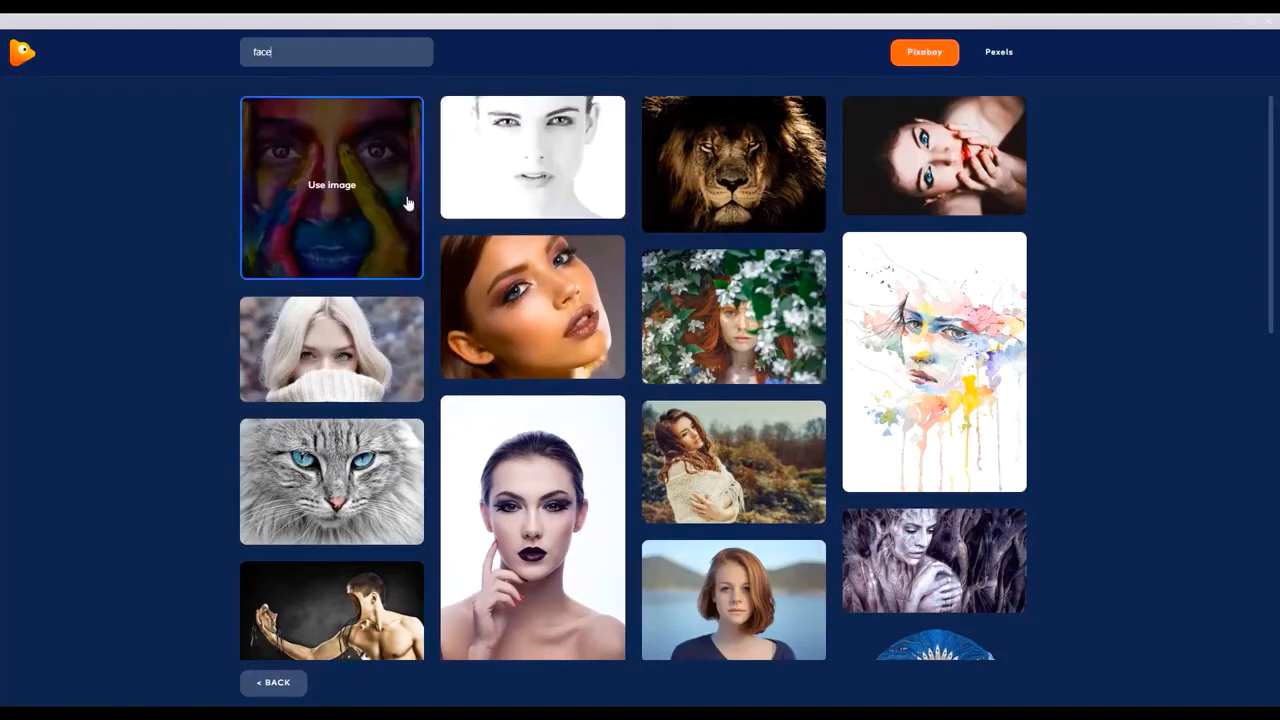
{"action": "mouse_move", "coordinate": [549, 206]}
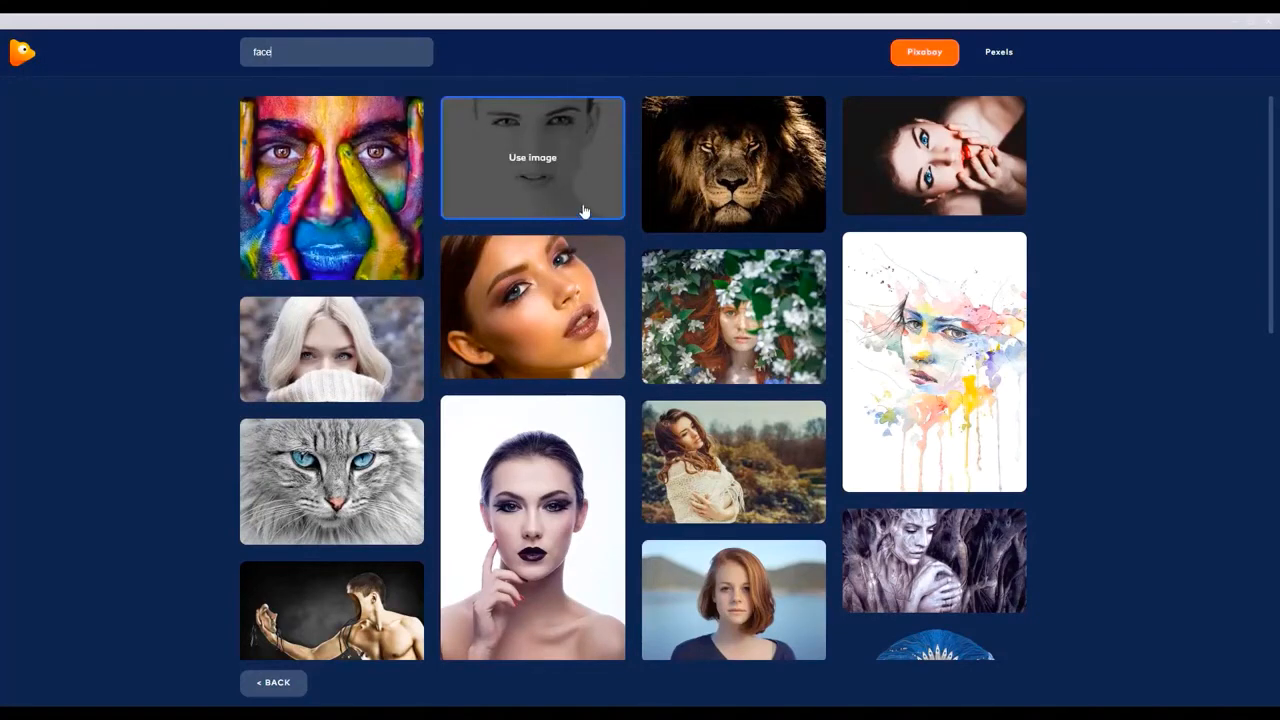
{"action": "left_click", "coordinate": [596, 195]}
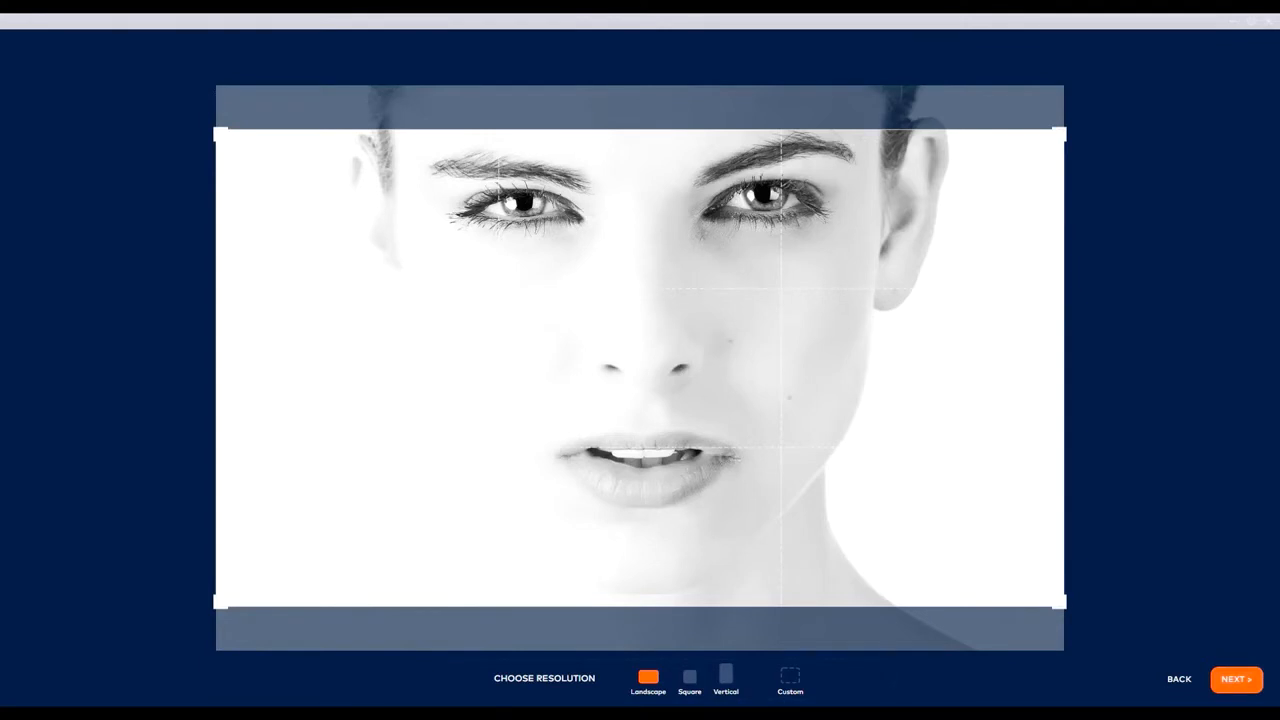
{"action": "left_click", "coordinate": [689, 678]}
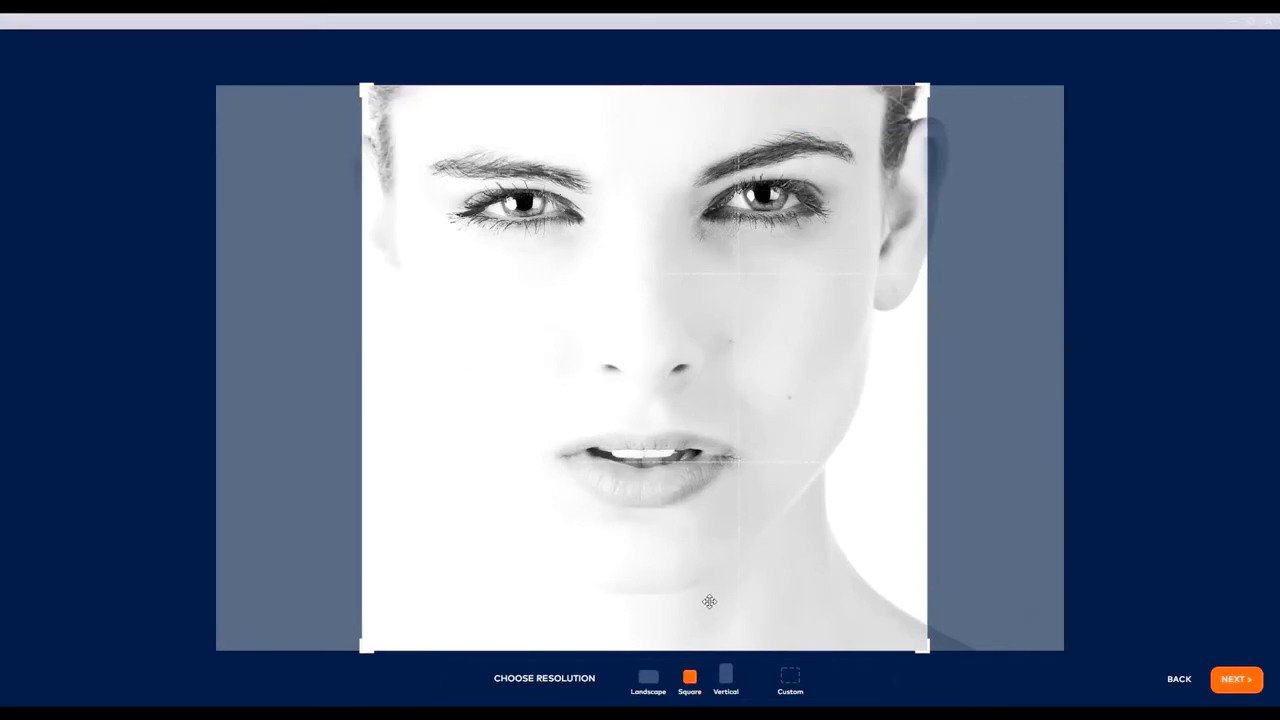
{"action": "left_click_drag", "start_coordinate": [709, 601], "coordinate": [706, 602]}
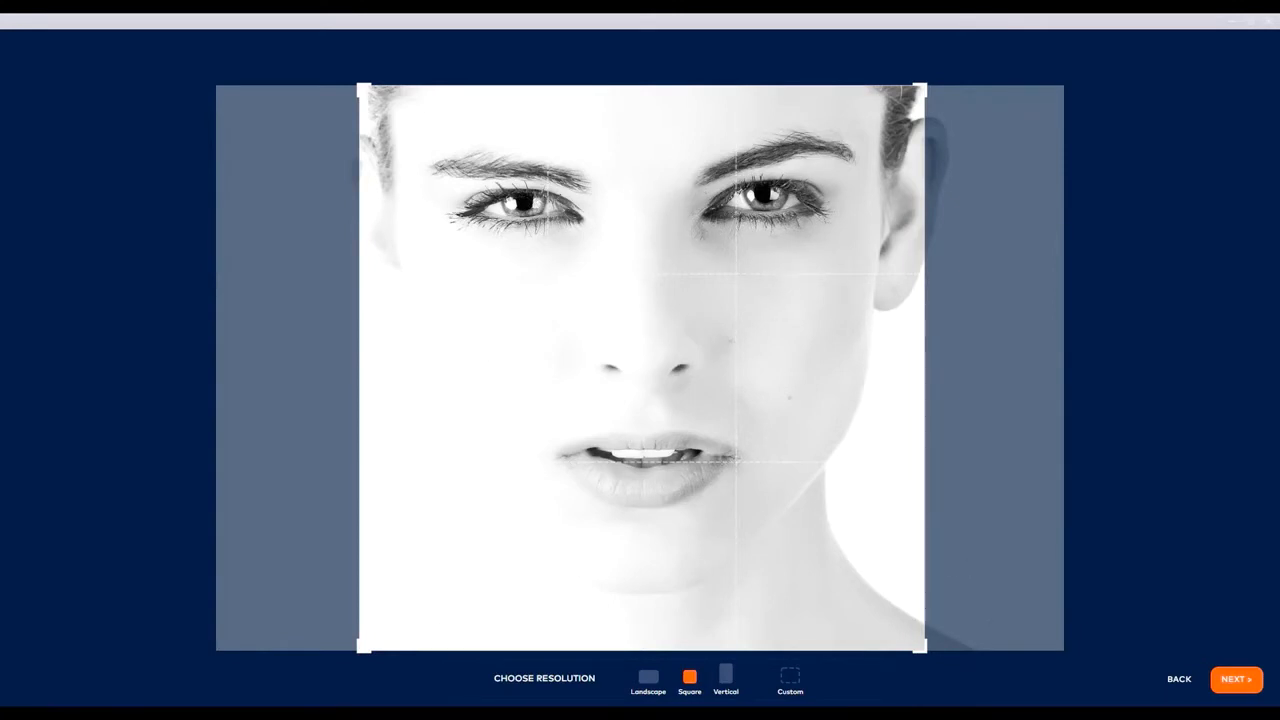
{"action": "left_click", "coordinate": [1184, 688]}
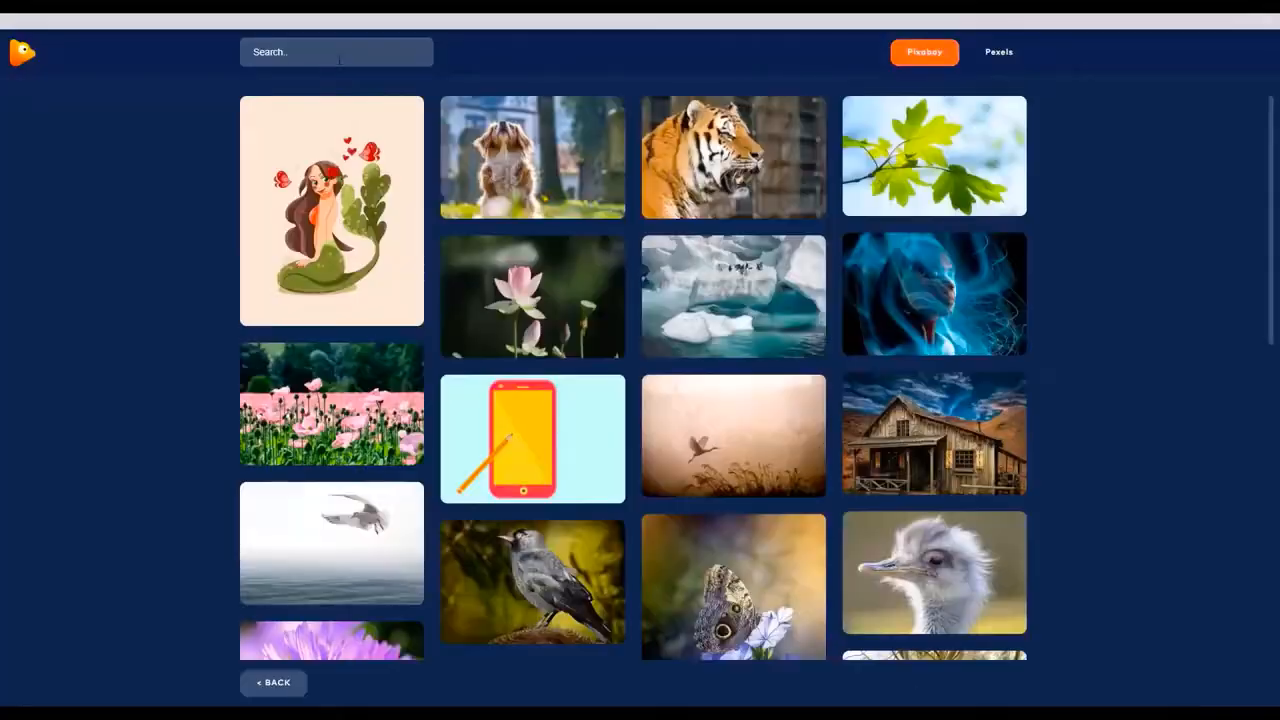
Search the Pixabay stock images for "face" again and look through the results.
{"action": "left_click", "coordinate": [340, 59]}
{"action": "type", "text": "face"}
{"action": "key", "text": "Return"}
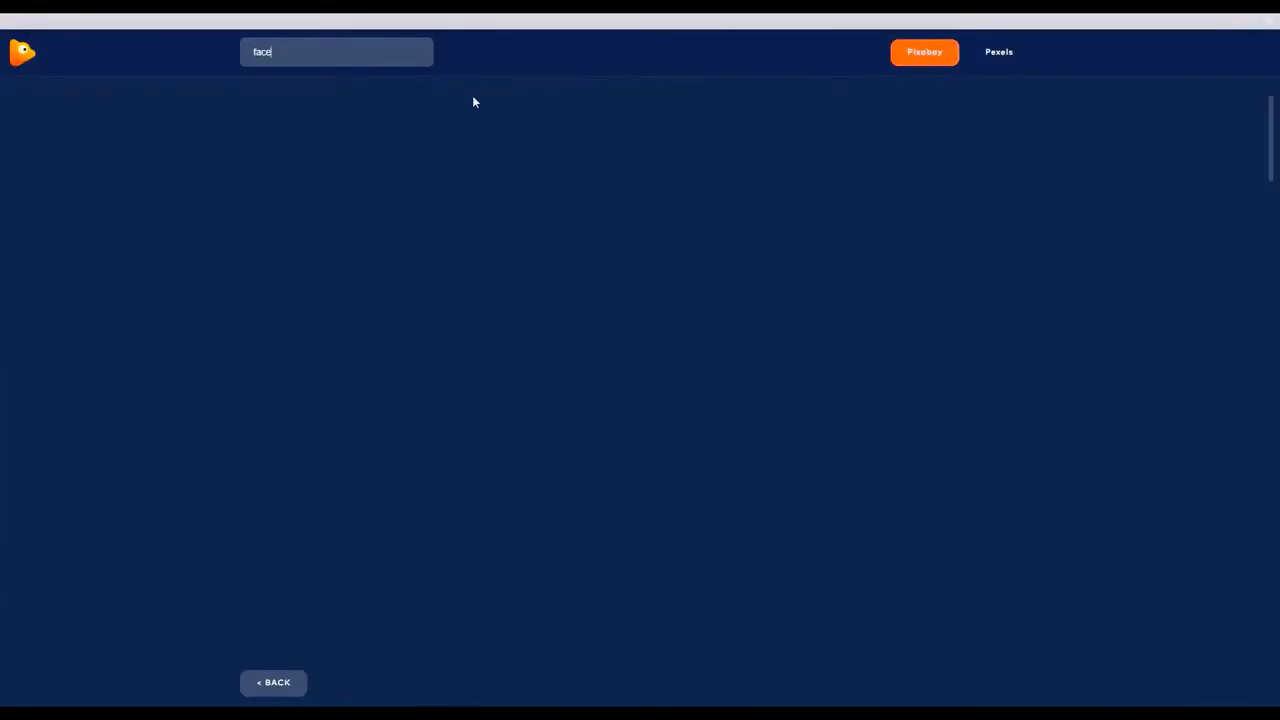
{"action": "scroll", "coordinate": [1209, 424], "scroll_direction": "down", "scroll_amount": 3}
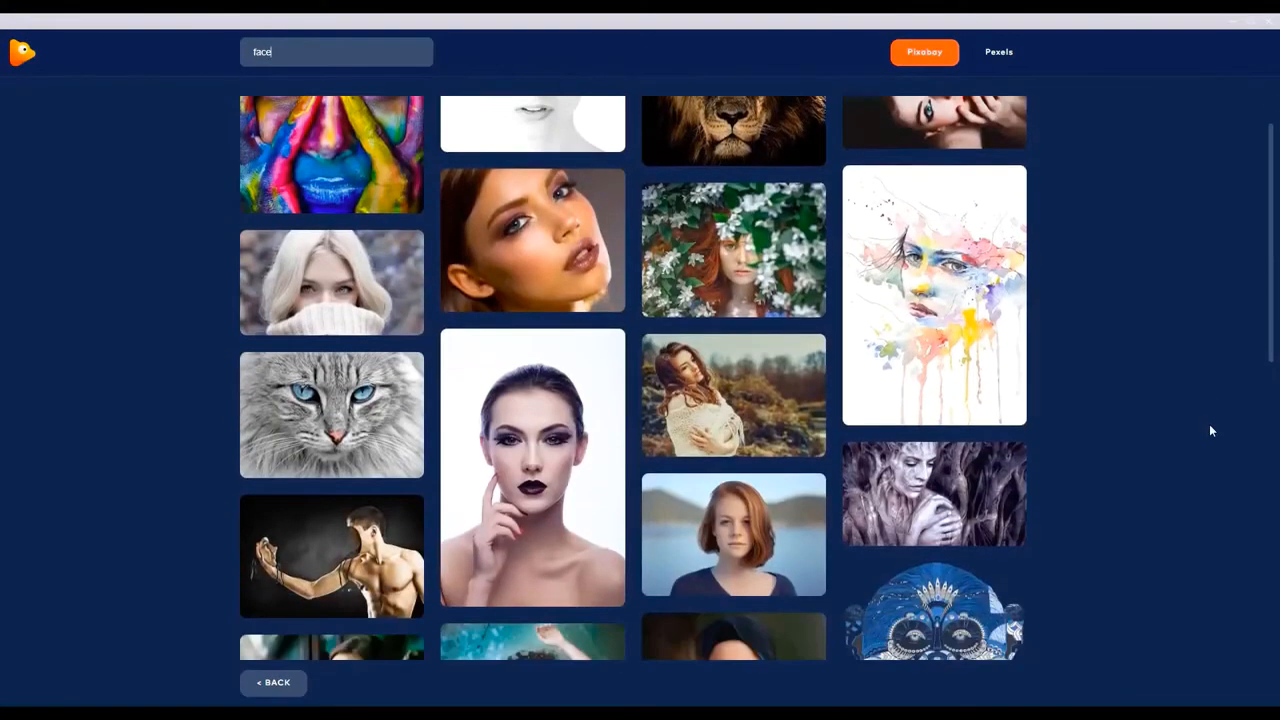
{"action": "scroll", "coordinate": [1208, 424], "scroll_direction": "down", "scroll_amount": 4}
{"action": "scroll", "coordinate": [1208, 424], "scroll_direction": "down", "scroll_amount": 6}
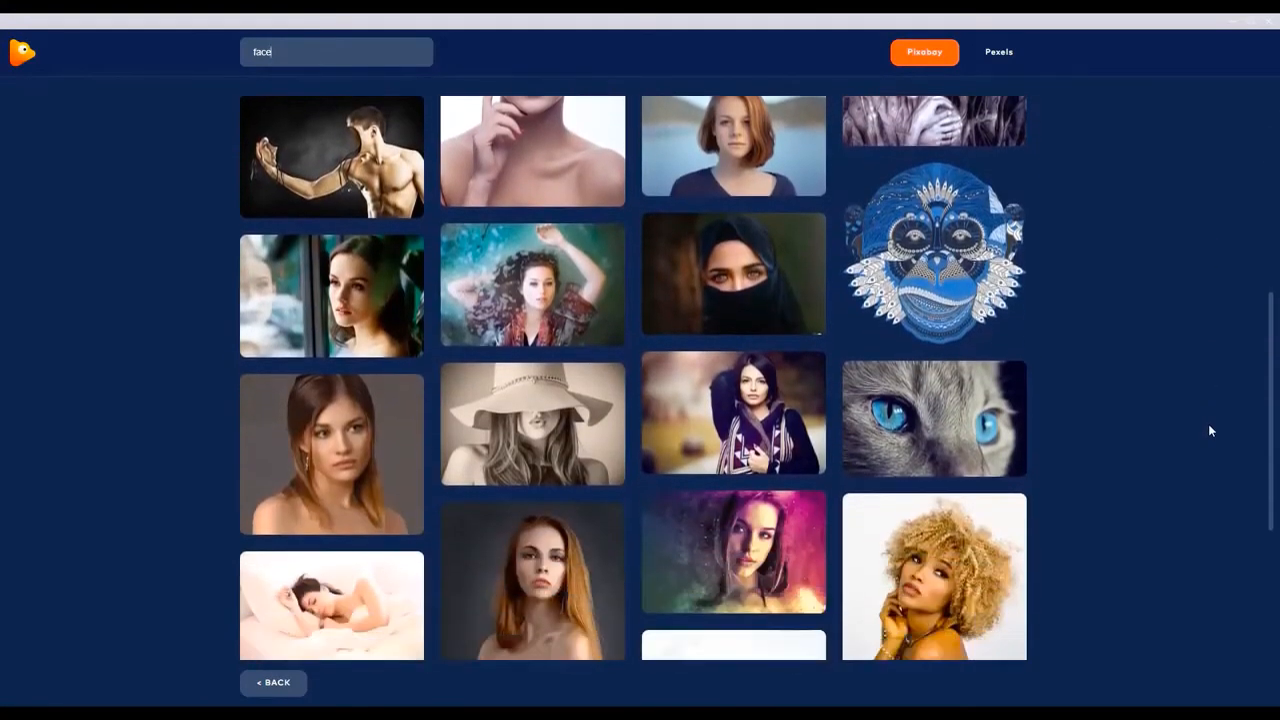
{"action": "scroll", "coordinate": [1207, 425], "scroll_direction": "down", "scroll_amount": 3}
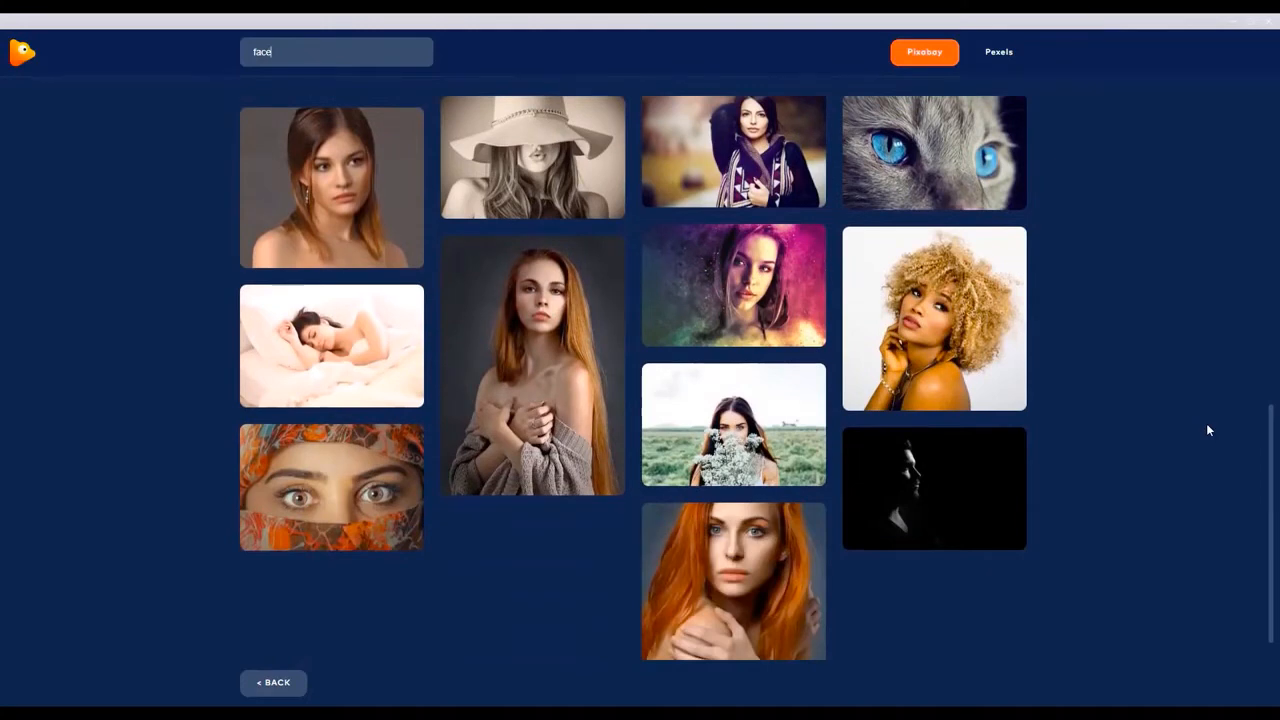
{"action": "scroll", "coordinate": [1206, 424], "scroll_direction": "up", "scroll_amount": 9}
{"action": "scroll", "coordinate": [1108, 408], "scroll_direction": "up", "scroll_amount": 6}
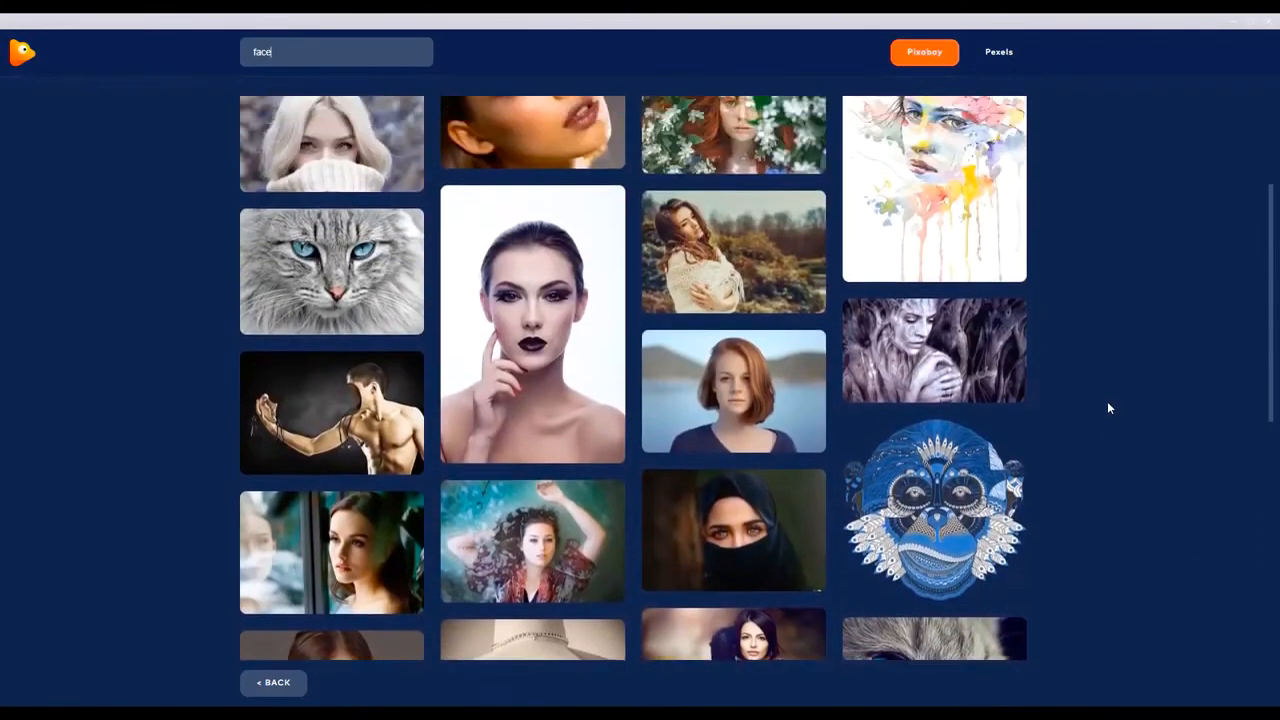
{"action": "scroll", "coordinate": [1136, 387], "scroll_direction": "up", "scroll_amount": 2}
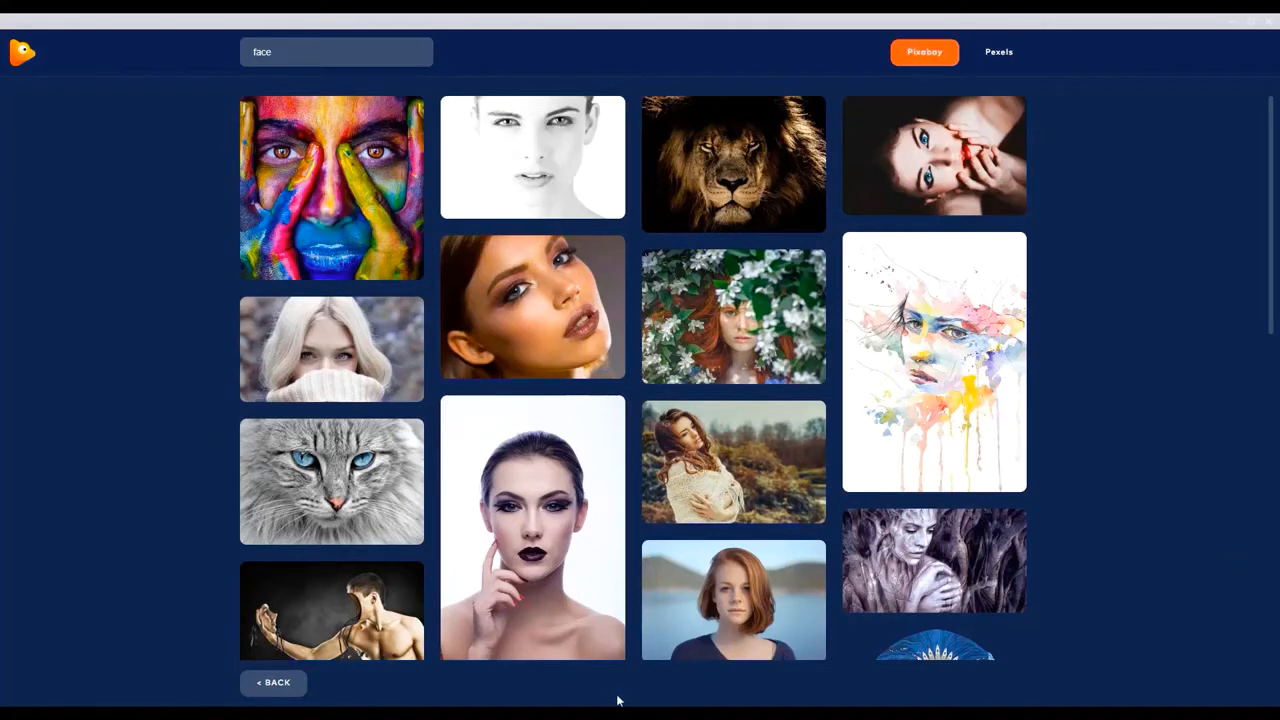
Use the tall portrait of the woman with dark lipstick and her hand at her chin from the results.
{"action": "scroll", "coordinate": [1226, 547], "scroll_direction": "down", "scroll_amount": 1}
{"action": "scroll", "coordinate": [1226, 548], "scroll_direction": "down", "scroll_amount": 1}
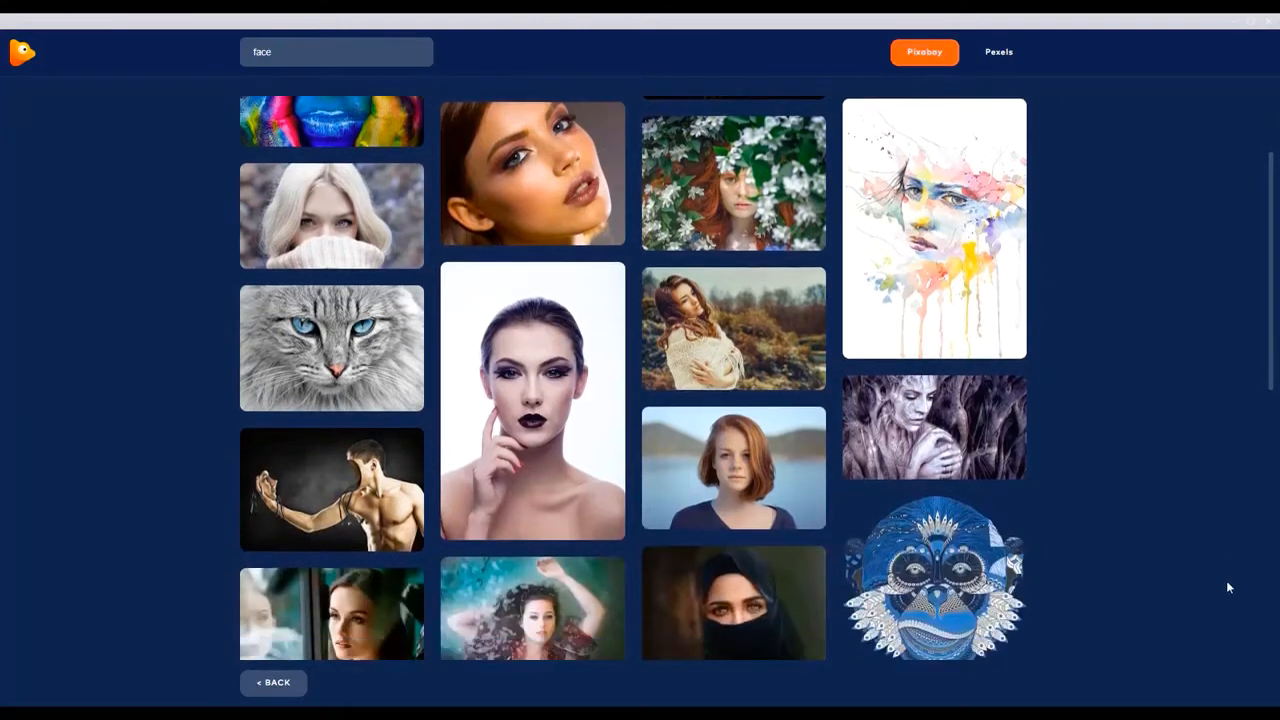
{"action": "scroll", "coordinate": [1228, 588], "scroll_direction": "down", "scroll_amount": 1}
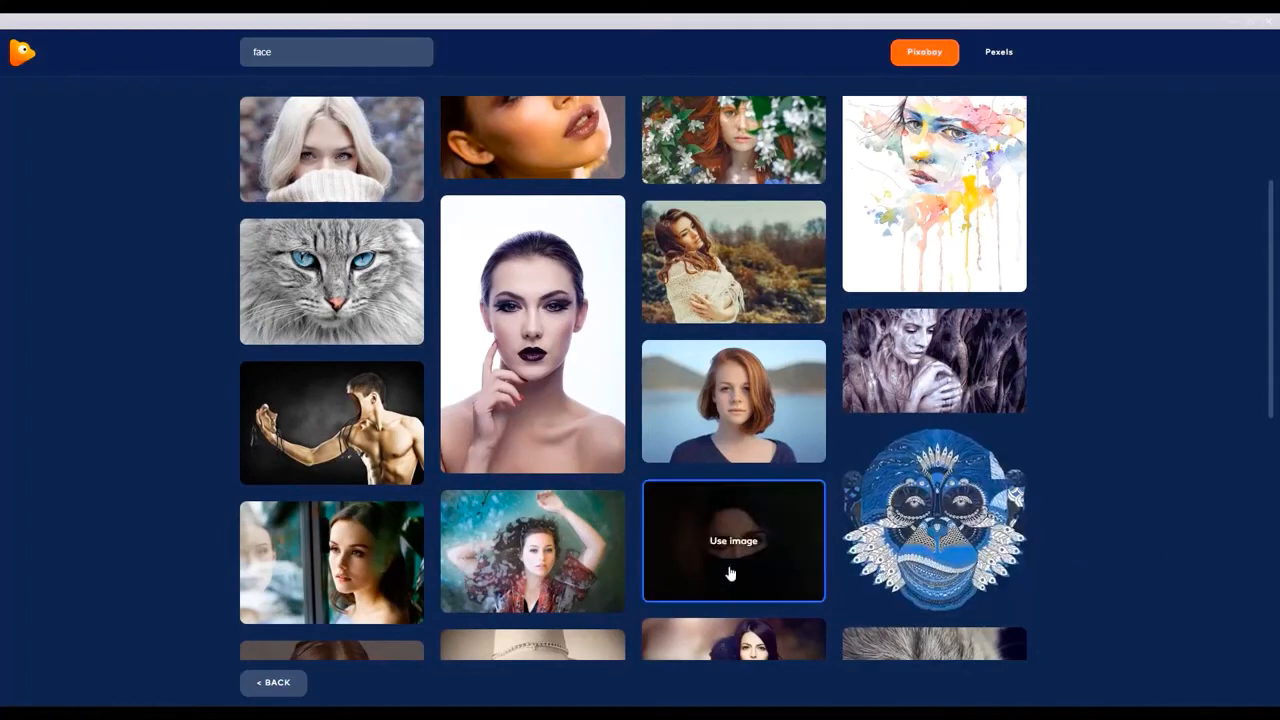
{"action": "left_click", "coordinate": [575, 418]}
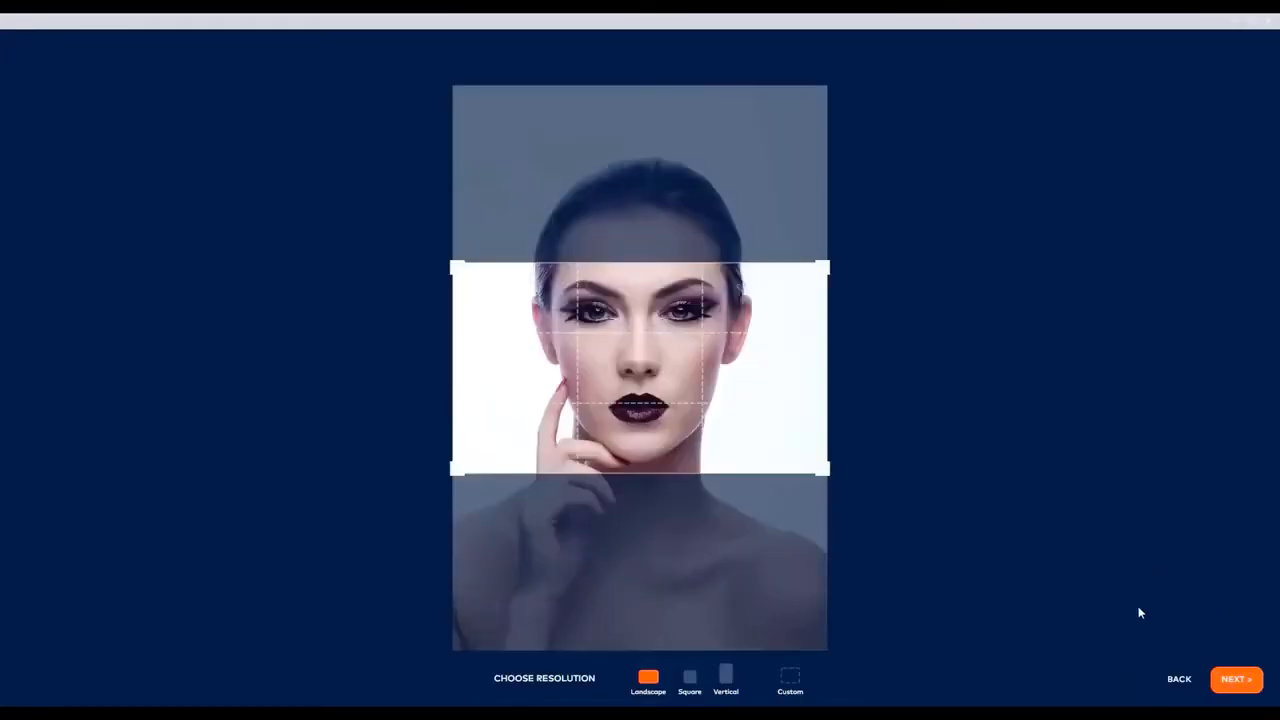
Try a square crop framing the whole head of the dark-lipstick portrait, and return to the stock image library.
{"action": "left_click", "coordinate": [690, 679]}
{"action": "left_click_drag", "start_coordinate": [718, 447], "coordinate": [746, 406]}
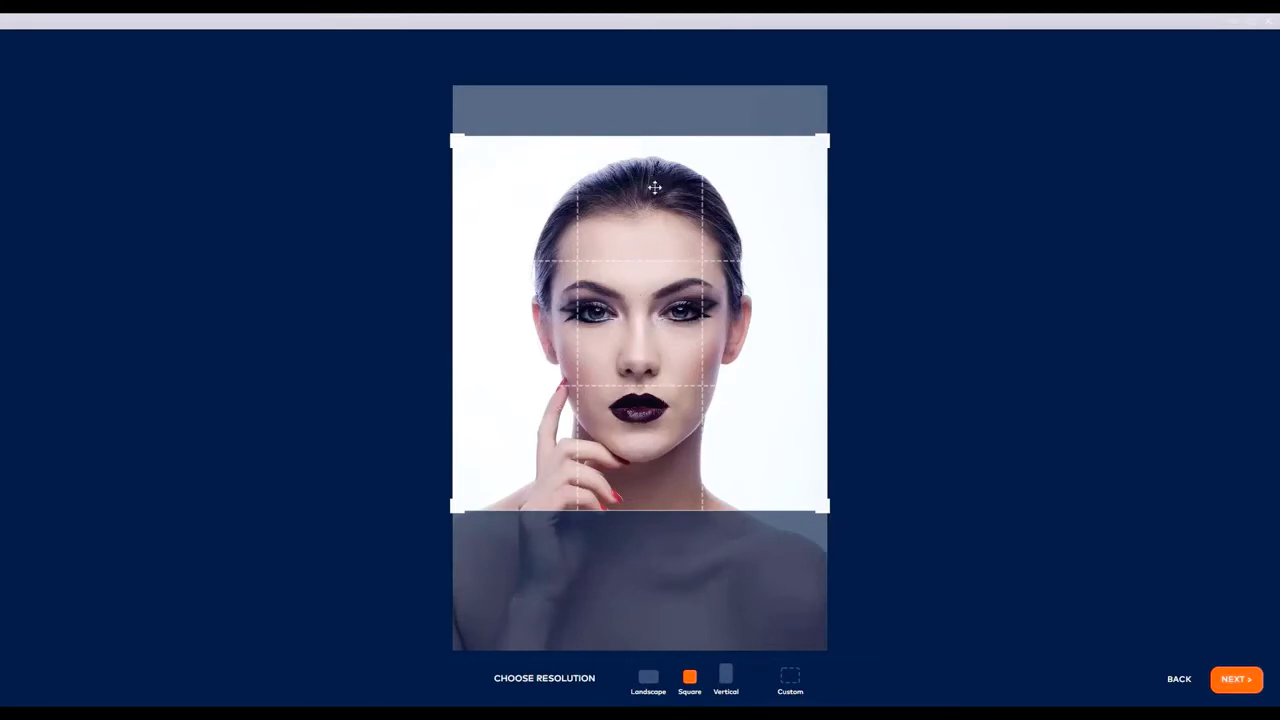
{"action": "left_click", "coordinate": [1183, 679]}
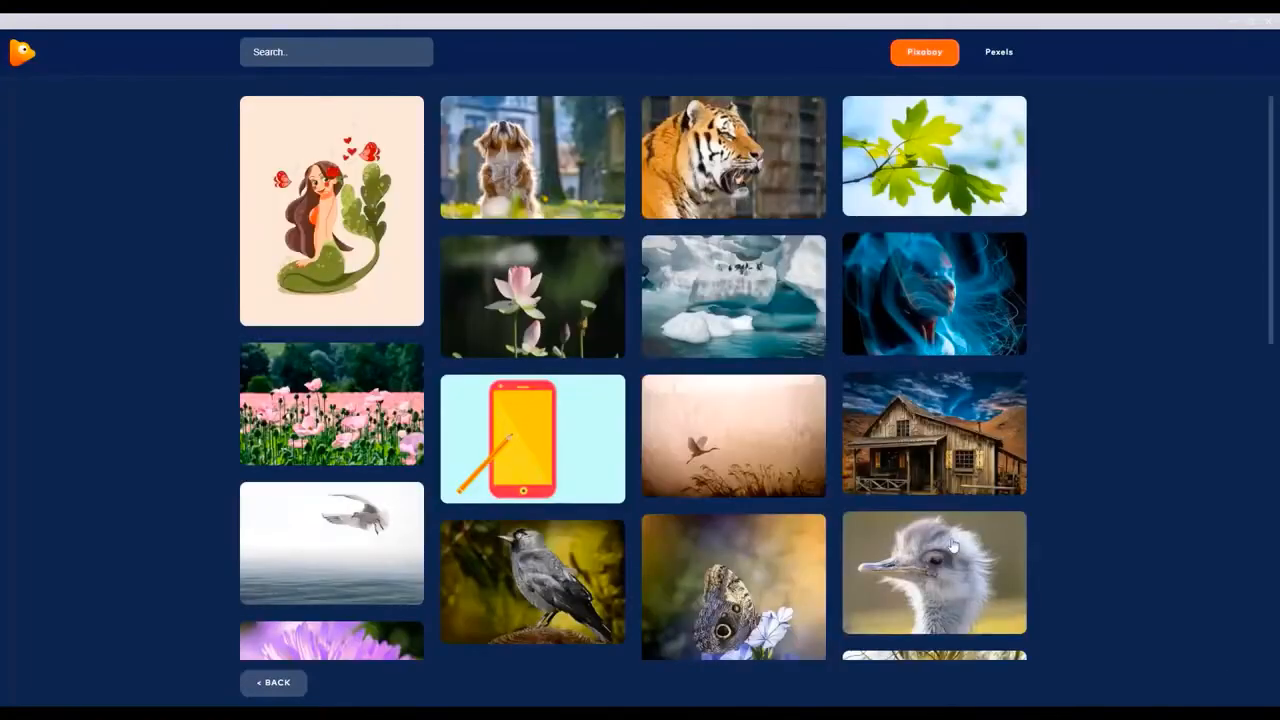
Search the Pixabay library for "face" once more and examine the results far down the list for another picture.
{"action": "scroll", "coordinate": [608, 279], "scroll_direction": "down", "scroll_amount": 2}
{"action": "scroll", "coordinate": [608, 279], "scroll_direction": "up", "scroll_amount": 2}
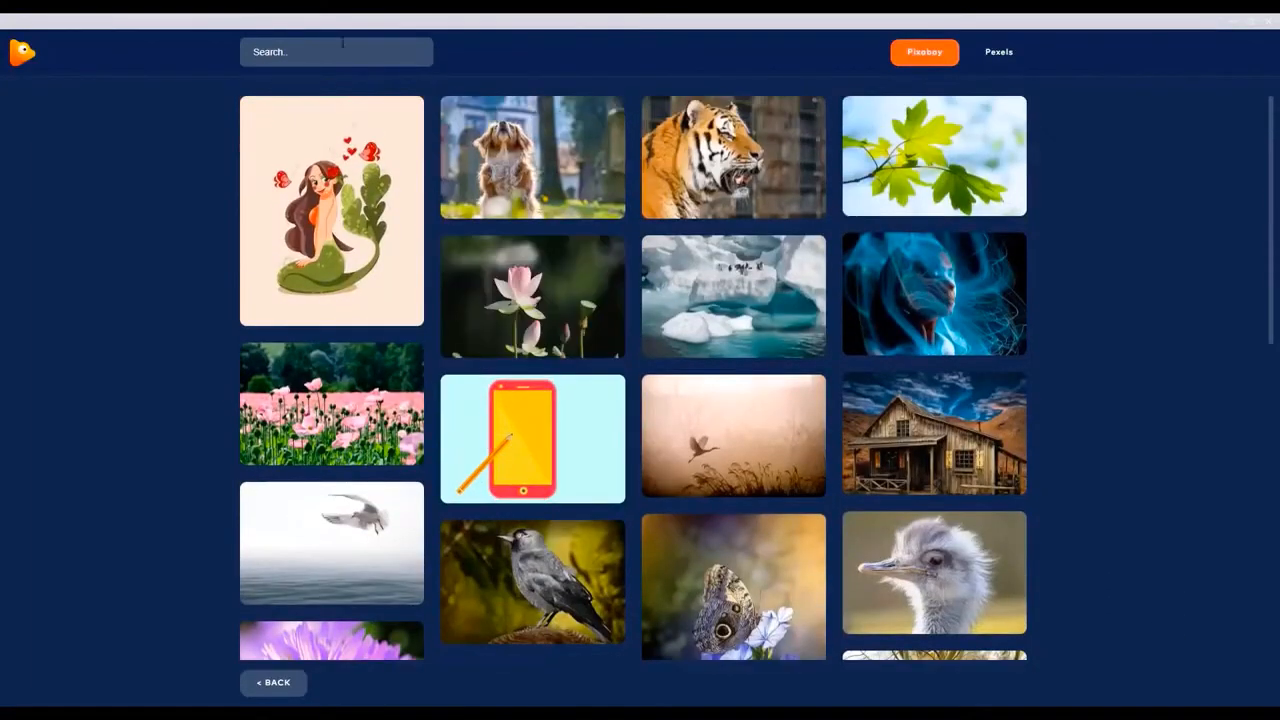
{"action": "left_click", "coordinate": [342, 51]}
{"action": "type", "text": "face"}
{"action": "key", "text": "Return"}
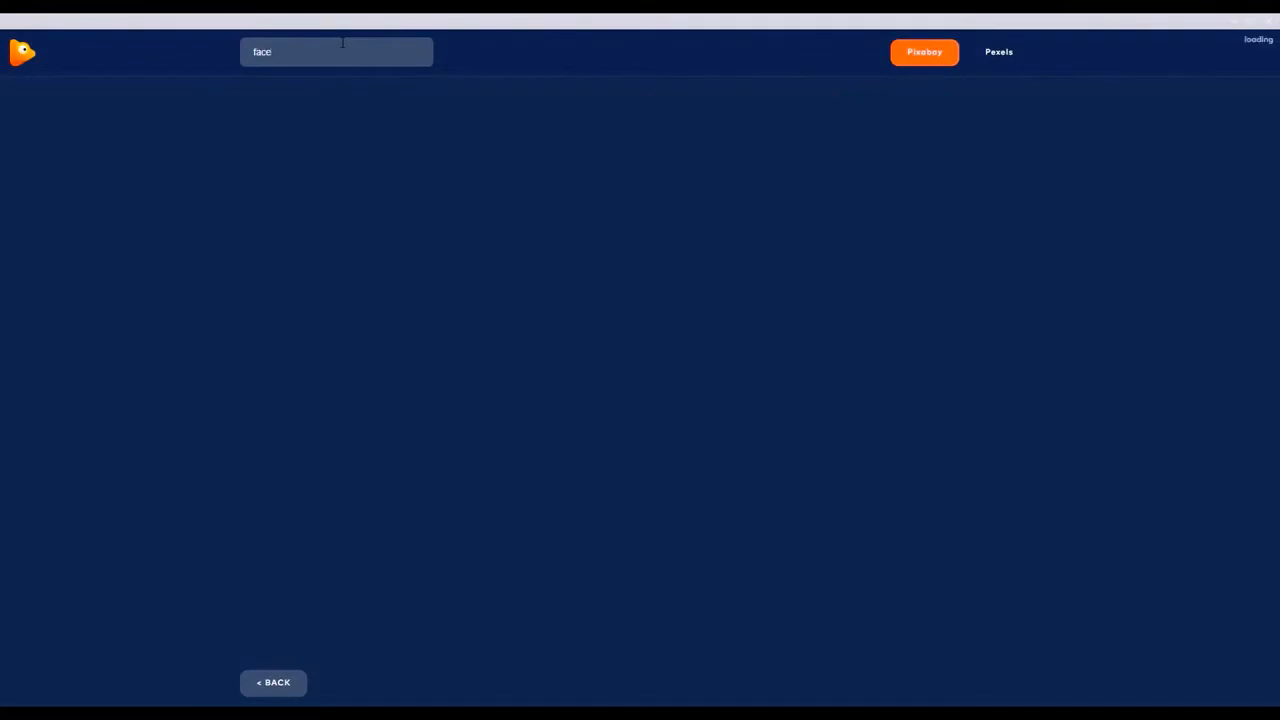
{"action": "scroll", "coordinate": [1147, 509], "scroll_direction": "down", "scroll_amount": 1}
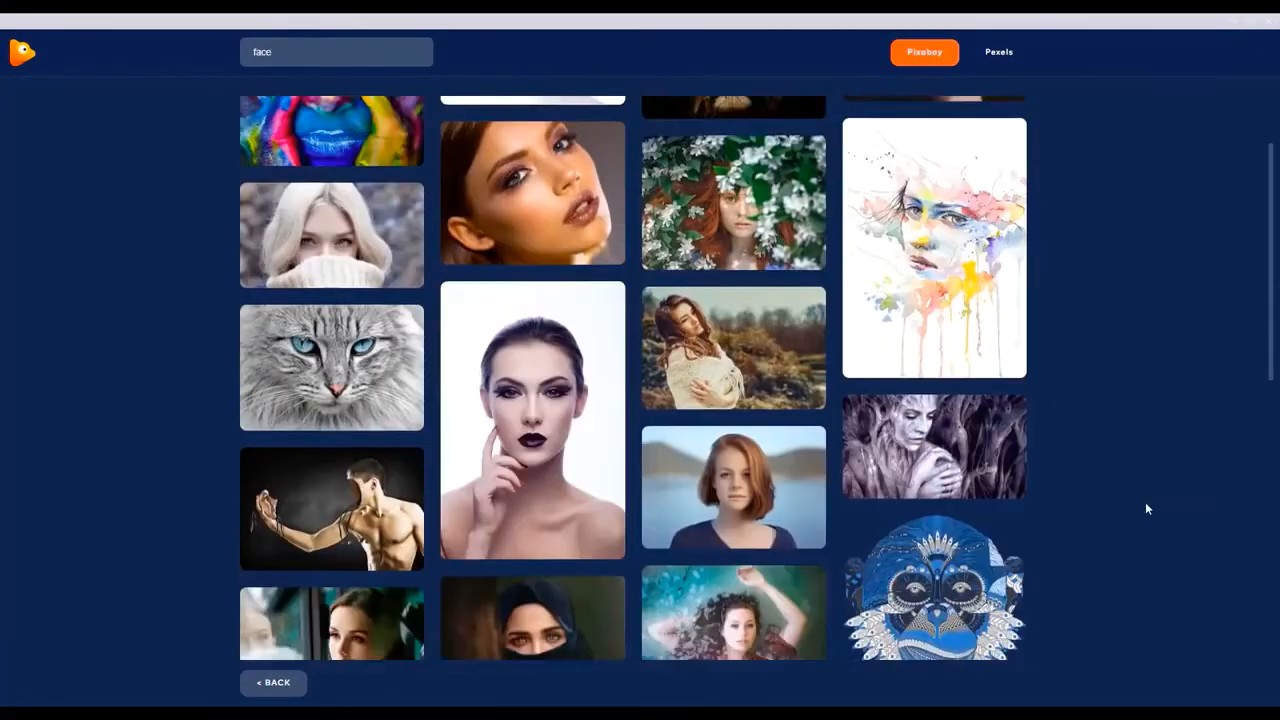
{"action": "scroll", "coordinate": [1146, 508], "scroll_direction": "down", "scroll_amount": 6}
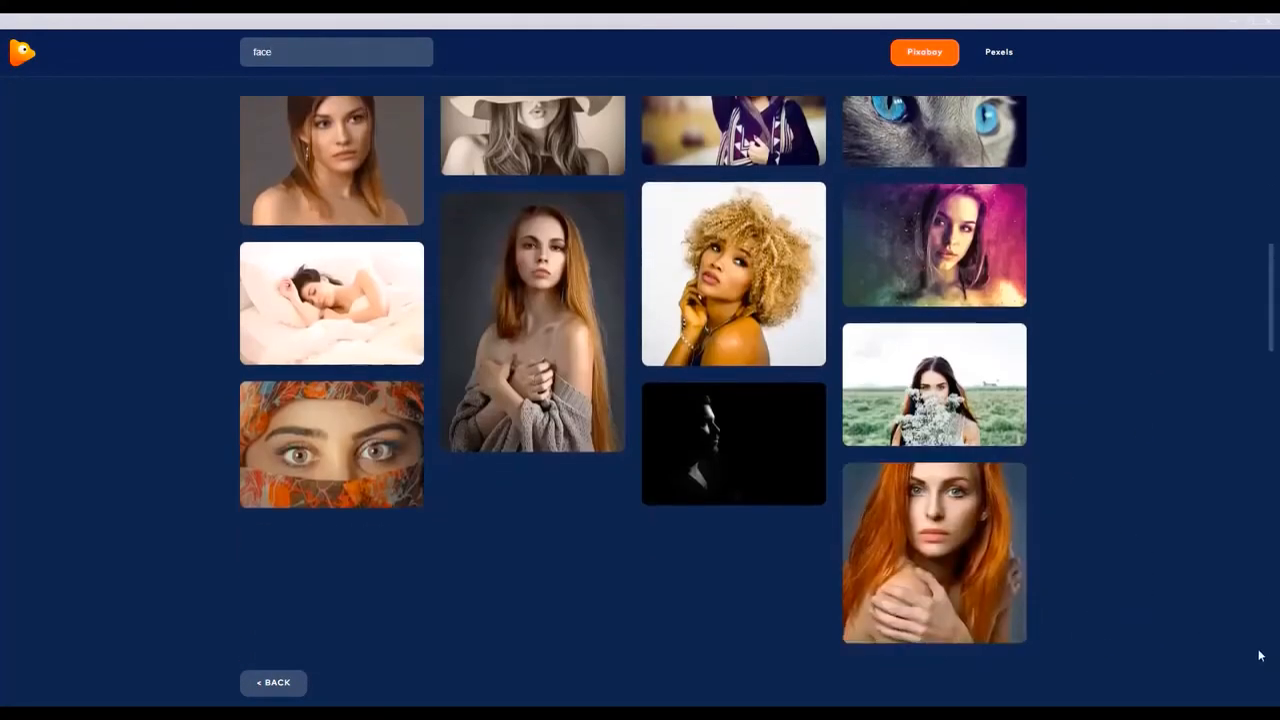
{"action": "scroll", "coordinate": [1256, 512], "scroll_direction": "down", "scroll_amount": 1}
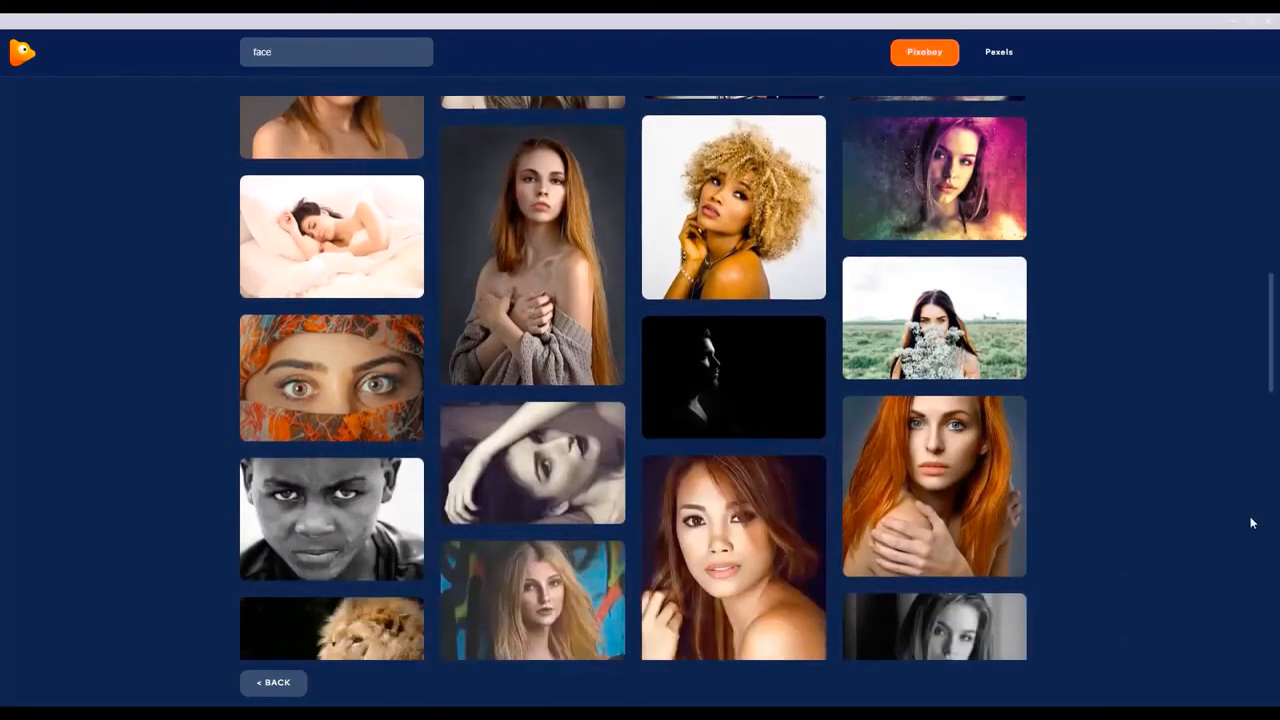
{"action": "scroll", "coordinate": [1245, 515], "scroll_direction": "down", "scroll_amount": 3}
{"action": "scroll", "coordinate": [1206, 497], "scroll_direction": "down", "scroll_amount": 3}
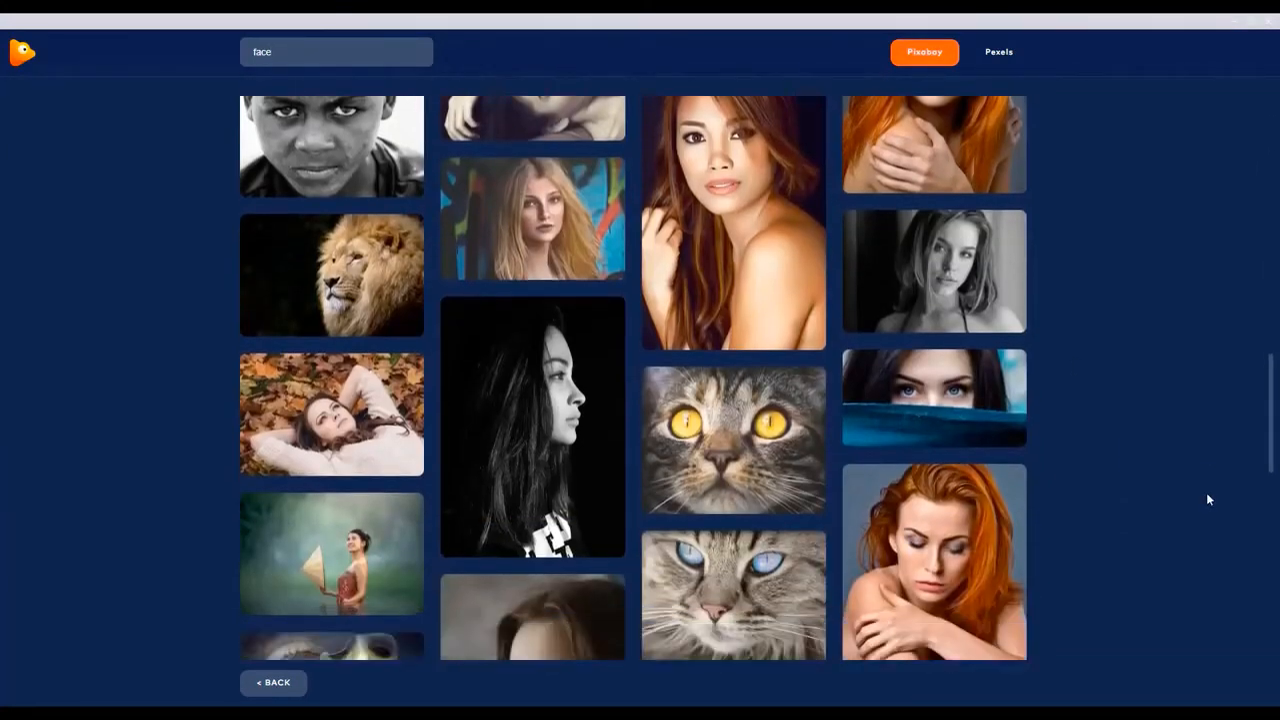
{"action": "scroll", "coordinate": [1206, 491], "scroll_direction": "down", "scroll_amount": 1}
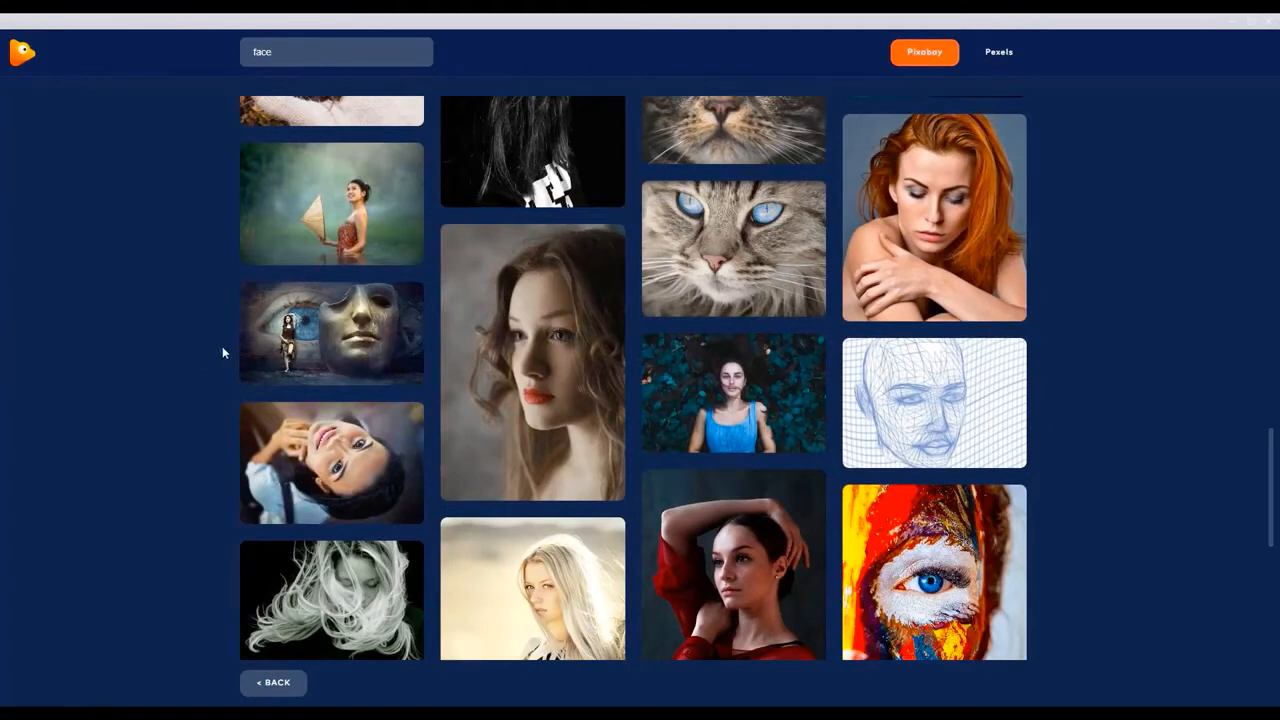
Try the picture of the woman beside the painted eye and mask with a square crop, and return to the stock library.
{"action": "mouse_move", "coordinate": [331, 354]}
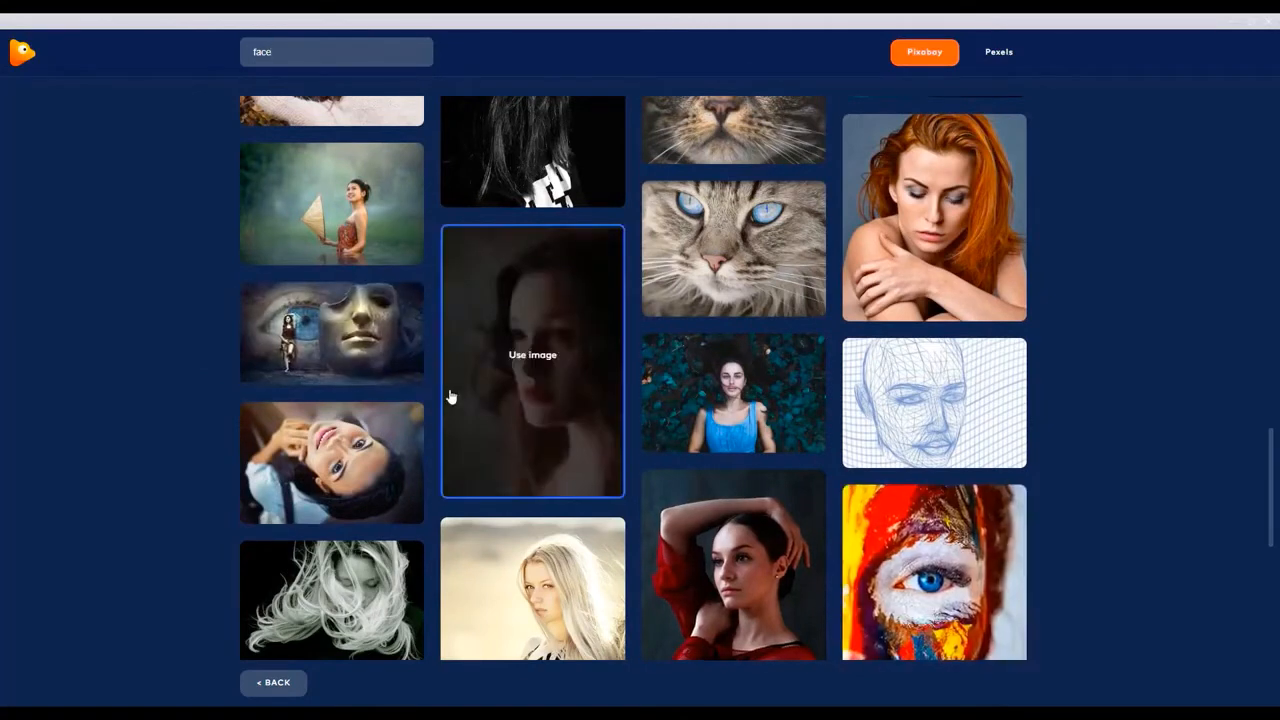
{"action": "left_click", "coordinate": [380, 333]}
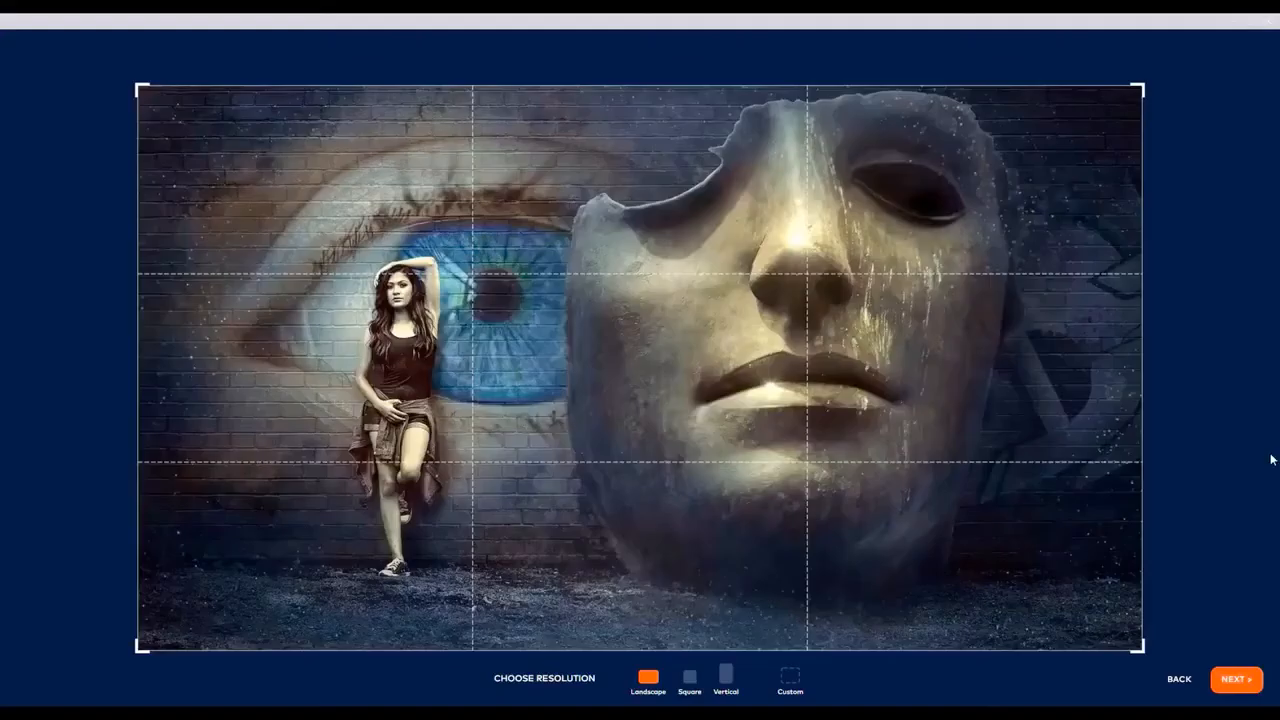
{"action": "left_click", "coordinate": [694, 688]}
{"action": "left_click_drag", "start_coordinate": [772, 586], "coordinate": [625, 590]}
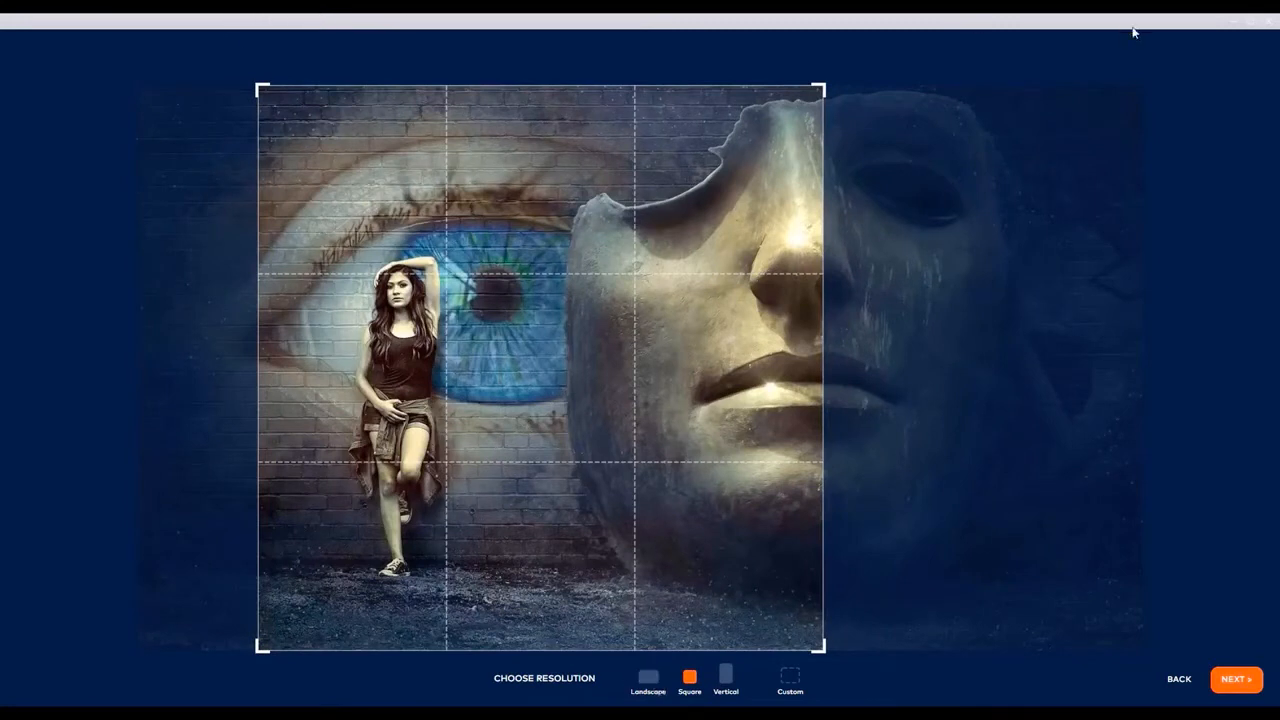
{"action": "left_click", "coordinate": [1181, 684]}
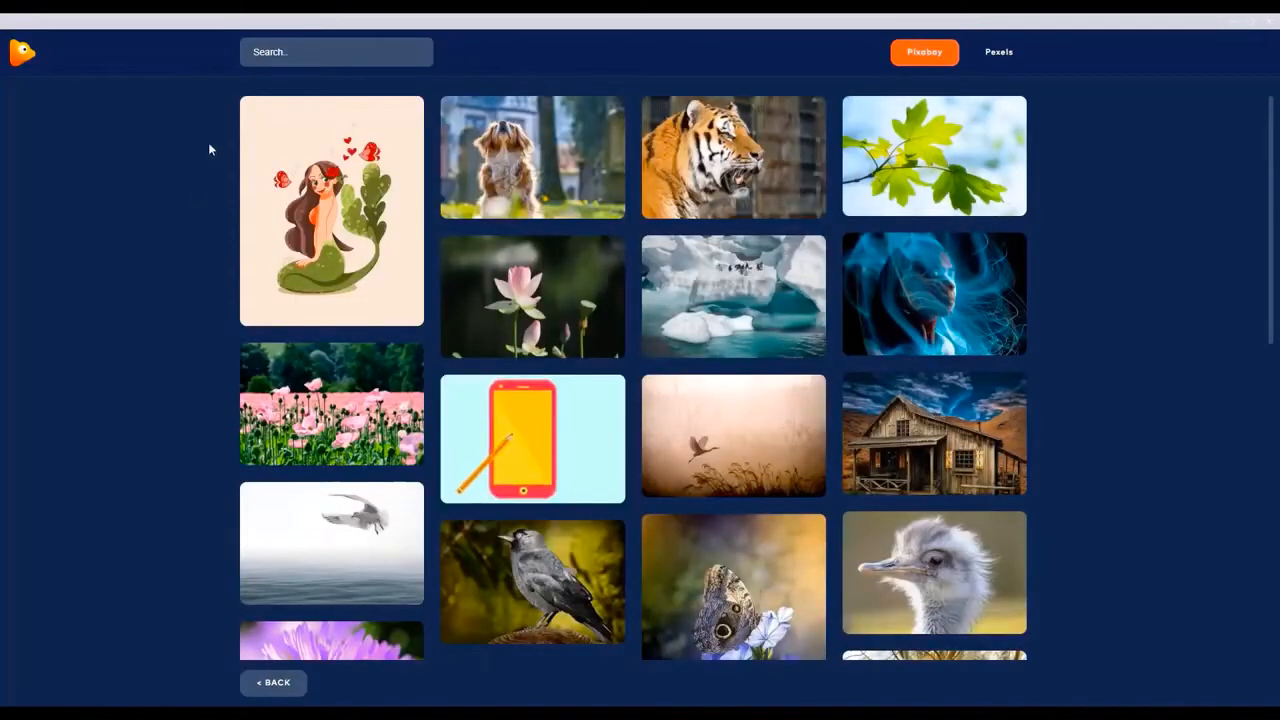
Search the stock images for "face" and start the project from the colourful painted face with hands, using a square crop.
{"action": "left_click", "coordinate": [293, 50]}
{"action": "type", "text": "face"}
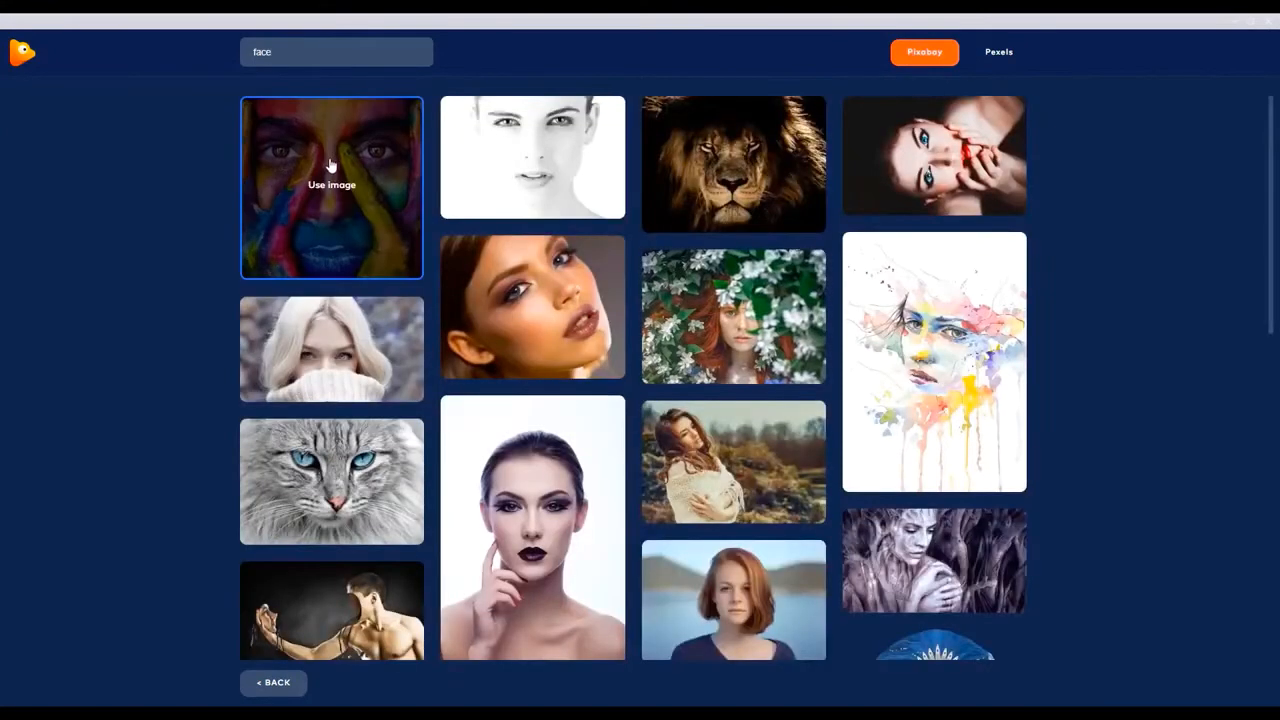
{"action": "left_click", "coordinate": [333, 168]}
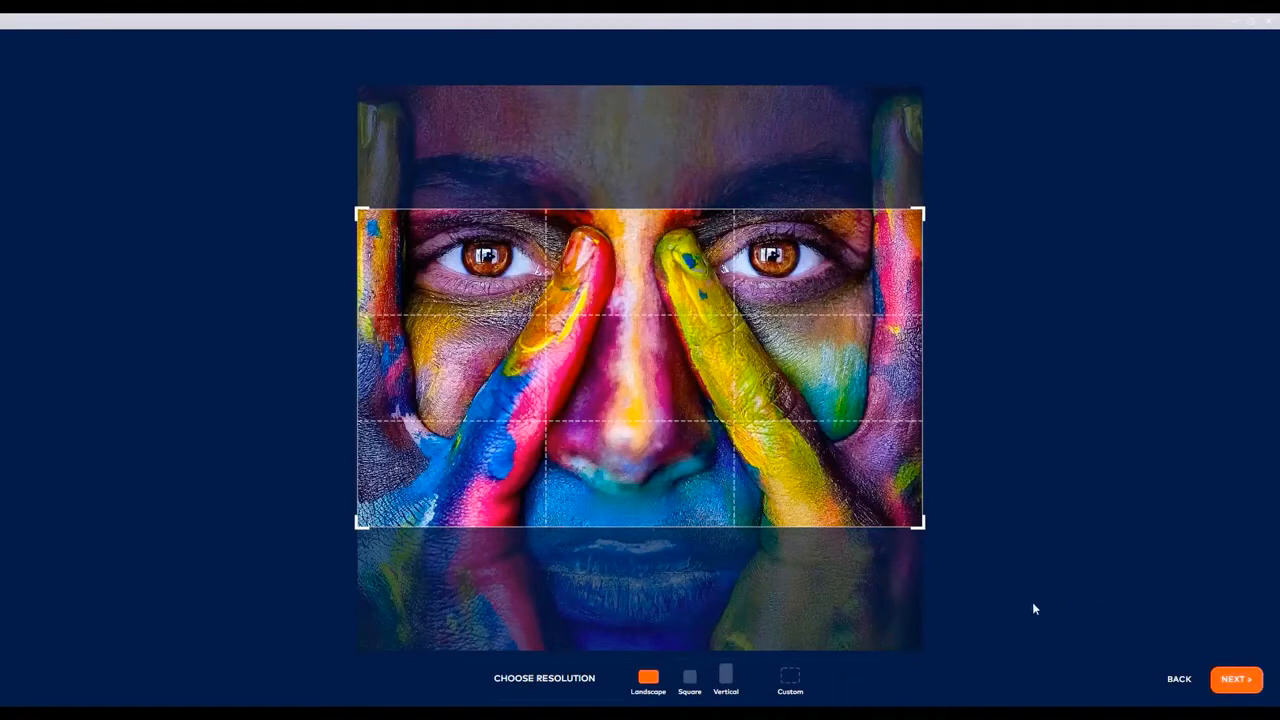
{"action": "left_click", "coordinate": [690, 688]}
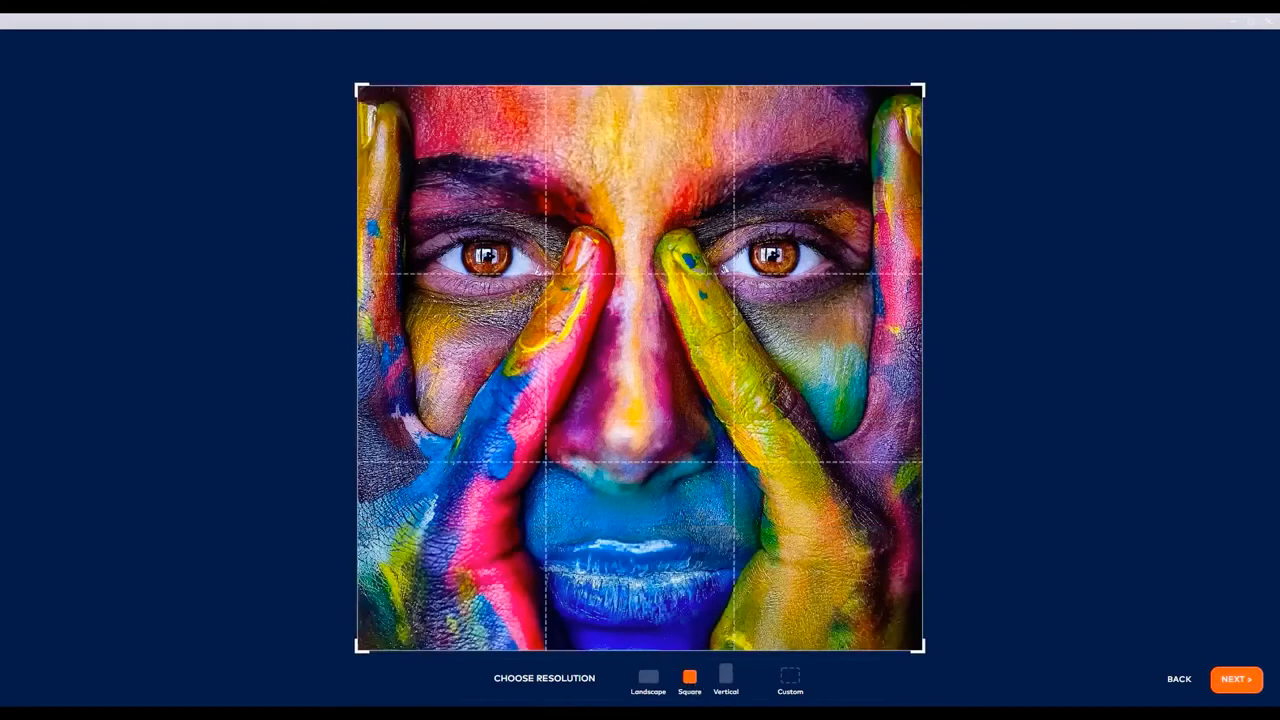
{"action": "left_click", "coordinate": [1245, 680]}
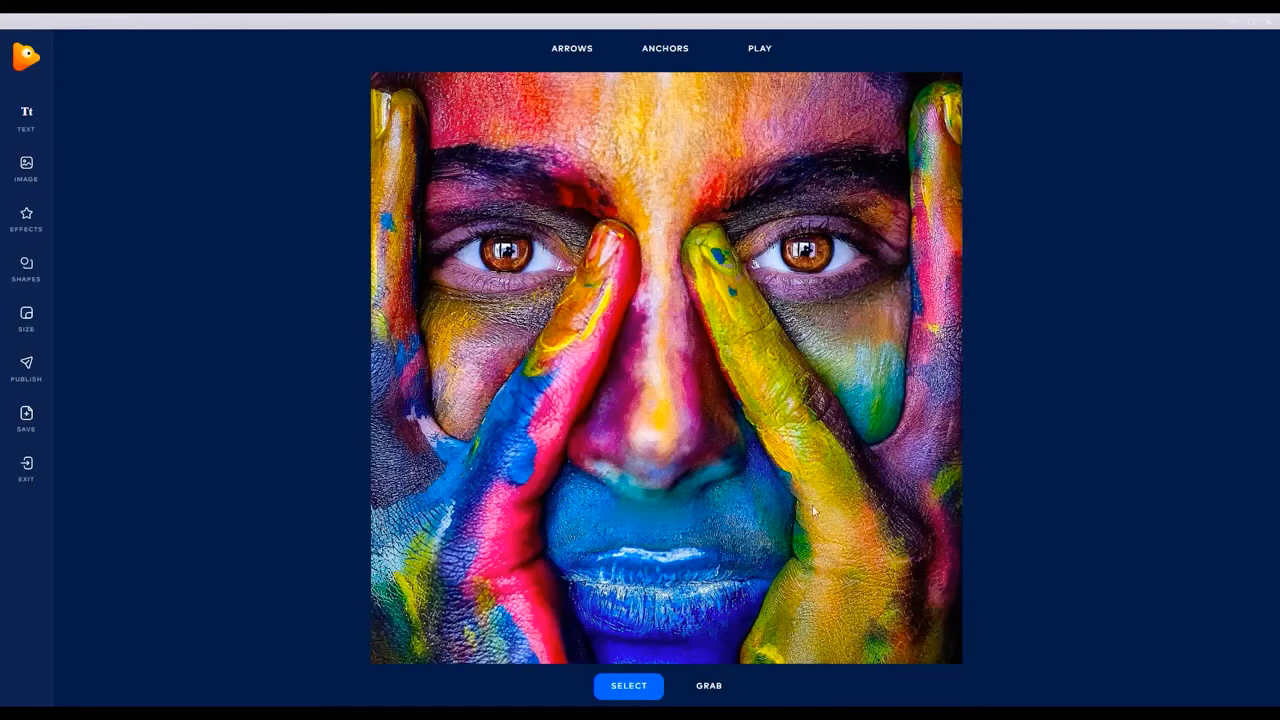
Place single anchors all around the outline of the eye on the right side of the image.
{"action": "mouse_move", "coordinate": [680, 49]}
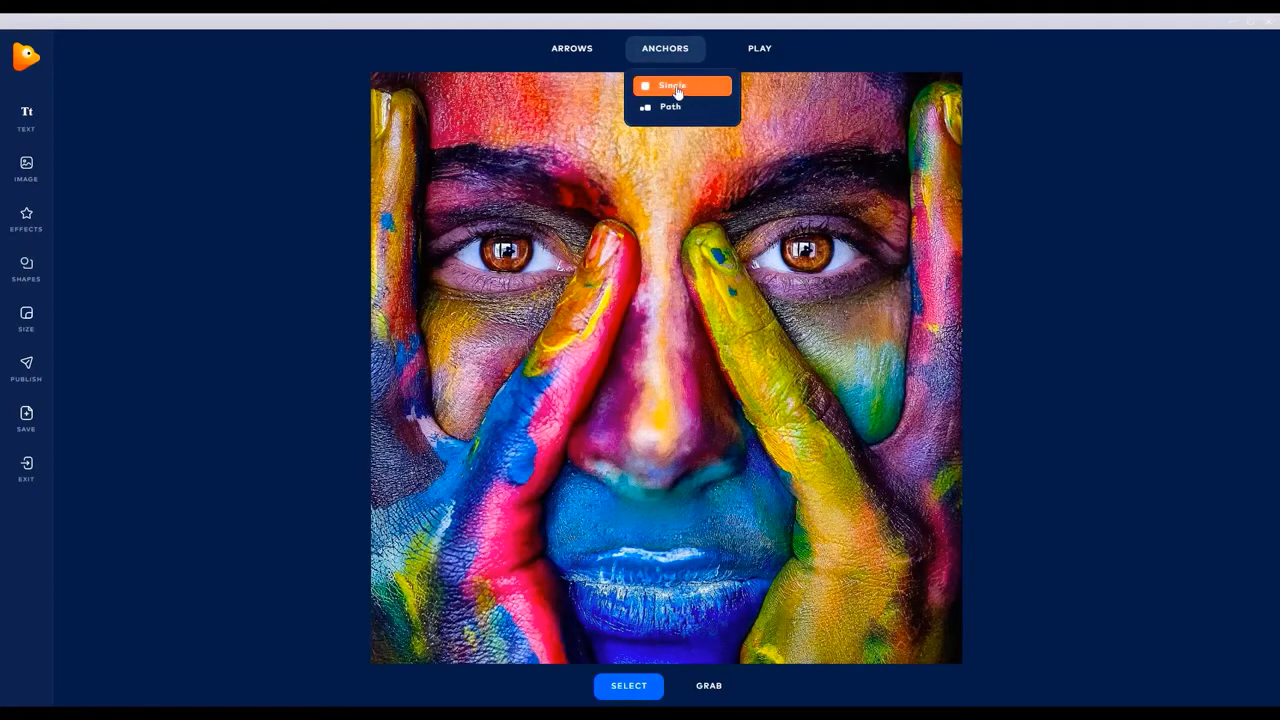
{"action": "left_click", "coordinate": [678, 87]}
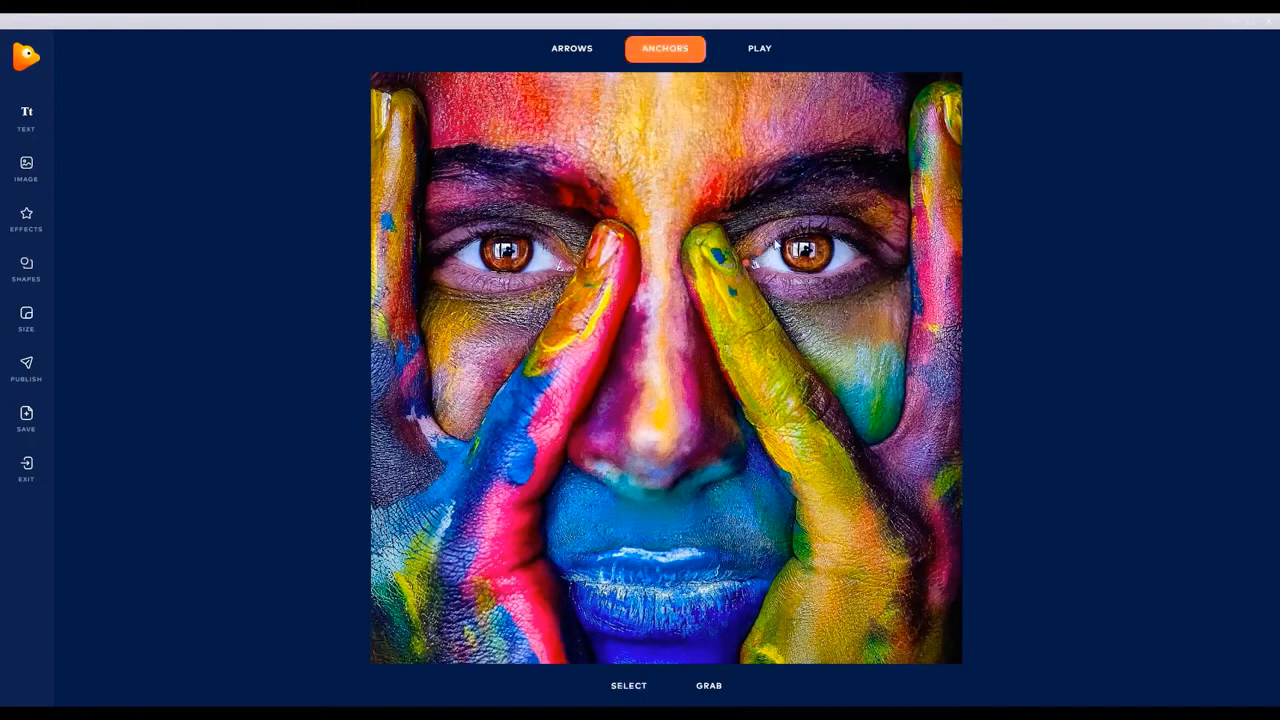
{"action": "left_click", "coordinate": [773, 238]}
{"action": "left_click", "coordinate": [804, 230]}
{"action": "left_click", "coordinate": [832, 229]}
{"action": "left_click", "coordinate": [868, 248]}
{"action": "left_click", "coordinate": [830, 271]}
{"action": "left_click", "coordinate": [810, 273]}
{"action": "left_click", "coordinate": [793, 271]}
{"action": "left_click", "coordinate": [776, 269]}
{"action": "left_click", "coordinate": [758, 266]}
Surround the eye on the left side of the image with single anchors along its upper and lower lids.
{"action": "left_click", "coordinate": [568, 263]}
{"action": "left_click", "coordinate": [542, 236]}
{"action": "left_click", "coordinate": [516, 229]}
{"action": "left_click", "coordinate": [536, 269]}
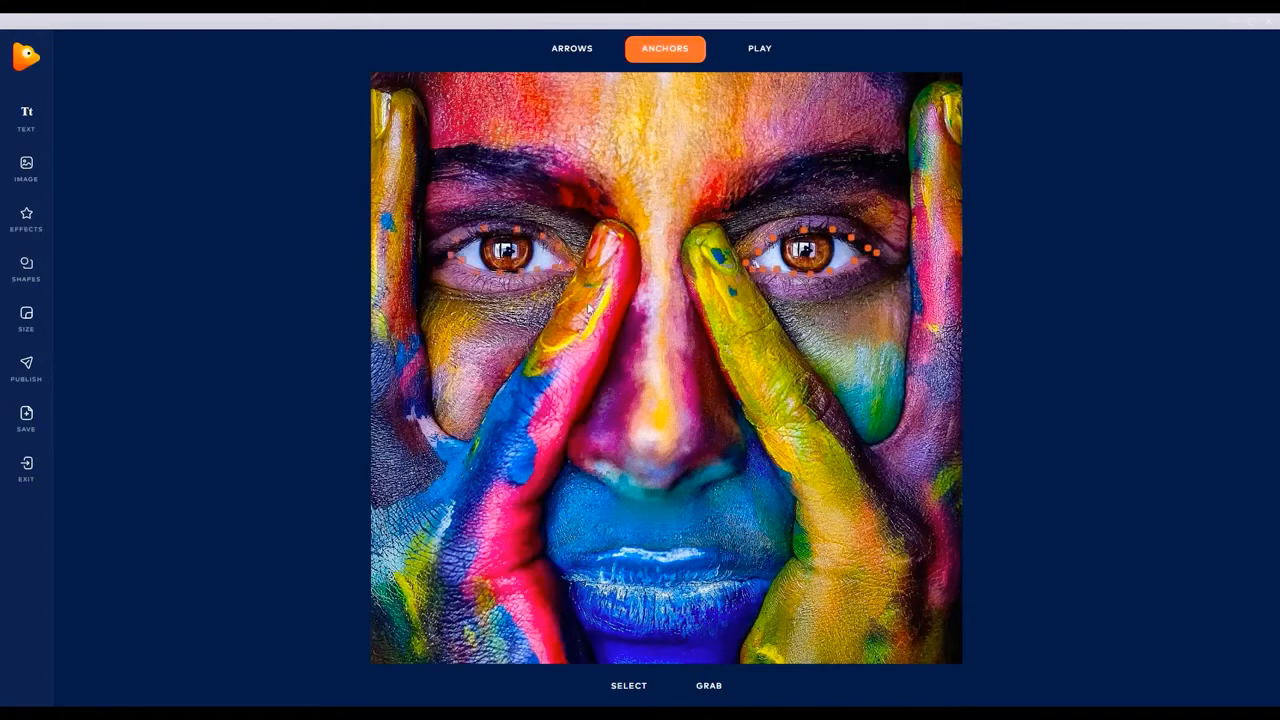
{"action": "left_click", "coordinate": [520, 272]}
Place single anchors across the tip of the nose and around its lower edge and nostrils.
{"action": "left_click", "coordinate": [647, 441]}
{"action": "left_click", "coordinate": [703, 440]}
{"action": "left_click", "coordinate": [723, 448]}
{"action": "left_click", "coordinate": [744, 460]}
{"action": "left_click", "coordinate": [733, 473]}
{"action": "left_click", "coordinate": [719, 482]}
{"action": "left_click", "coordinate": [695, 494]}
{"action": "left_click", "coordinate": [676, 502]}
{"action": "left_click", "coordinate": [632, 441]}
{"action": "left_click", "coordinate": [616, 441]}
{"action": "left_click", "coordinate": [600, 441]}
{"action": "left_click", "coordinate": [584, 441]}
Outline both hands and all fingers with single anchors, following their edges against the nose, cheeks and mouth area.
{"action": "left_click", "coordinate": [589, 402]}
{"action": "left_click", "coordinate": [603, 371]}
{"action": "left_click", "coordinate": [614, 343]}
{"action": "mouse_move", "coordinate": [567, 297]}
{"action": "left_mouse_down"}
{"action": "mouse_move", "coordinate": [474, 437]}
{"action": "mouse_move", "coordinate": [449, 430]}
{"action": "mouse_move", "coordinate": [424, 355]}
{"action": "mouse_move", "coordinate": [424, 97]}
{"action": "mouse_move", "coordinate": [375, 84]}
{"action": "mouse_move", "coordinate": [956, 80]}
{"action": "mouse_move", "coordinate": [913, 113]}
{"action": "mouse_move", "coordinate": [917, 322]}
{"action": "mouse_move", "coordinate": [901, 411]}
{"action": "mouse_move", "coordinate": [848, 424]}
{"action": "mouse_move", "coordinate": [700, 222]}
{"action": "left_mouse_up"}
{"action": "mouse_move", "coordinate": [683, 268]}
{"action": "left_mouse_down"}
{"action": "mouse_move", "coordinate": [778, 462]}
{"action": "mouse_move", "coordinate": [792, 548]}
{"action": "mouse_move", "coordinate": [745, 662]}
{"action": "left_mouse_up"}
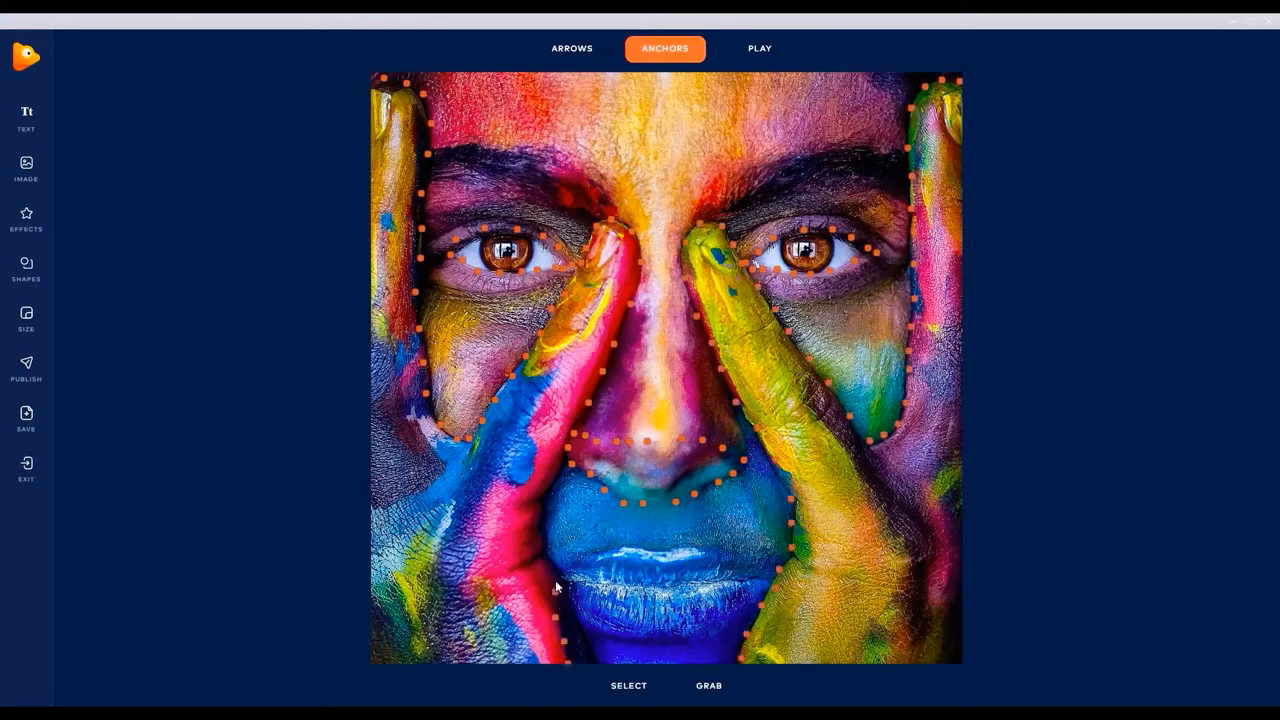
{"action": "left_click_drag", "start_coordinate": [553, 542], "coordinate": [565, 467]}
Line the lips with anchors along the upper edge, the line between the lips and the lower edge.
{"action": "mouse_move", "coordinate": [575, 587]}
{"action": "left_mouse_down"}
{"action": "mouse_move", "coordinate": [682, 591]}
{"action": "mouse_move", "coordinate": [772, 575]}
{"action": "left_mouse_up"}
{"action": "mouse_move", "coordinate": [651, 557]}
{"action": "left_mouse_down"}
{"action": "mouse_move", "coordinate": [704, 550]}
{"action": "mouse_move", "coordinate": [766, 574]}
{"action": "left_mouse_up"}
{"action": "left_click_drag", "start_coordinate": [645, 557], "coordinate": [556, 563]}
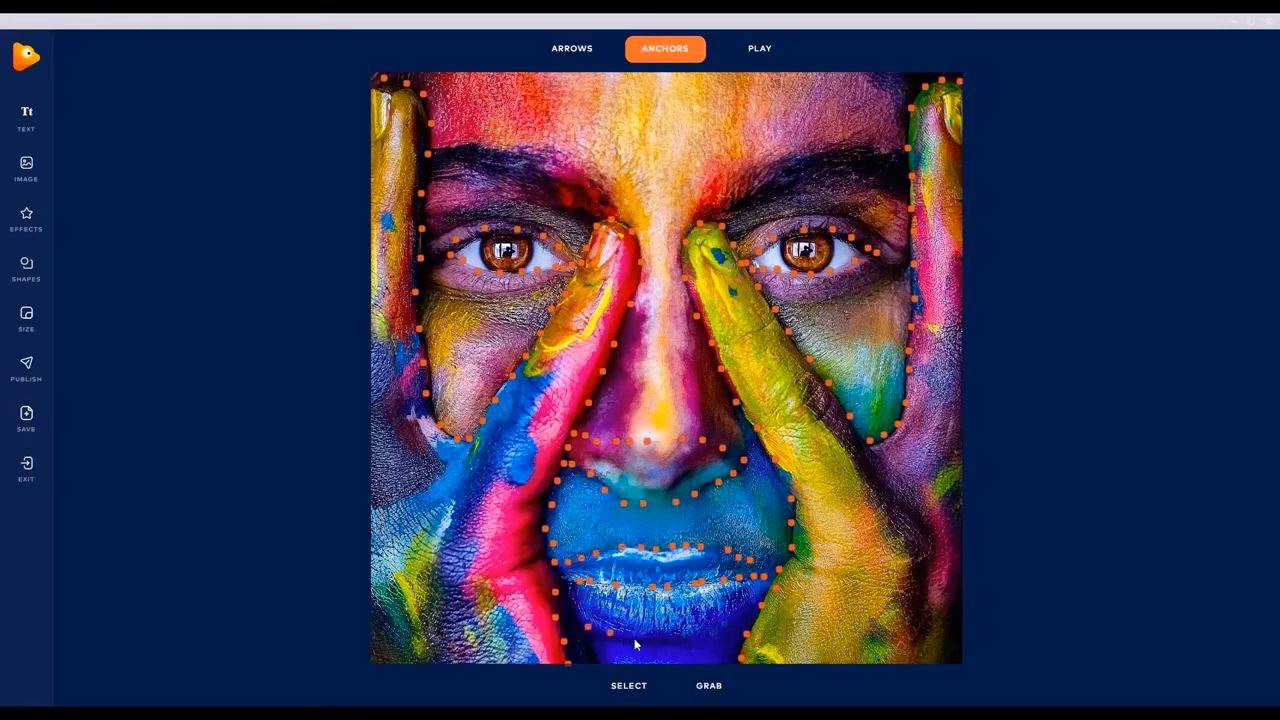
{"action": "left_click_drag", "start_coordinate": [658, 640], "coordinate": [720, 632]}
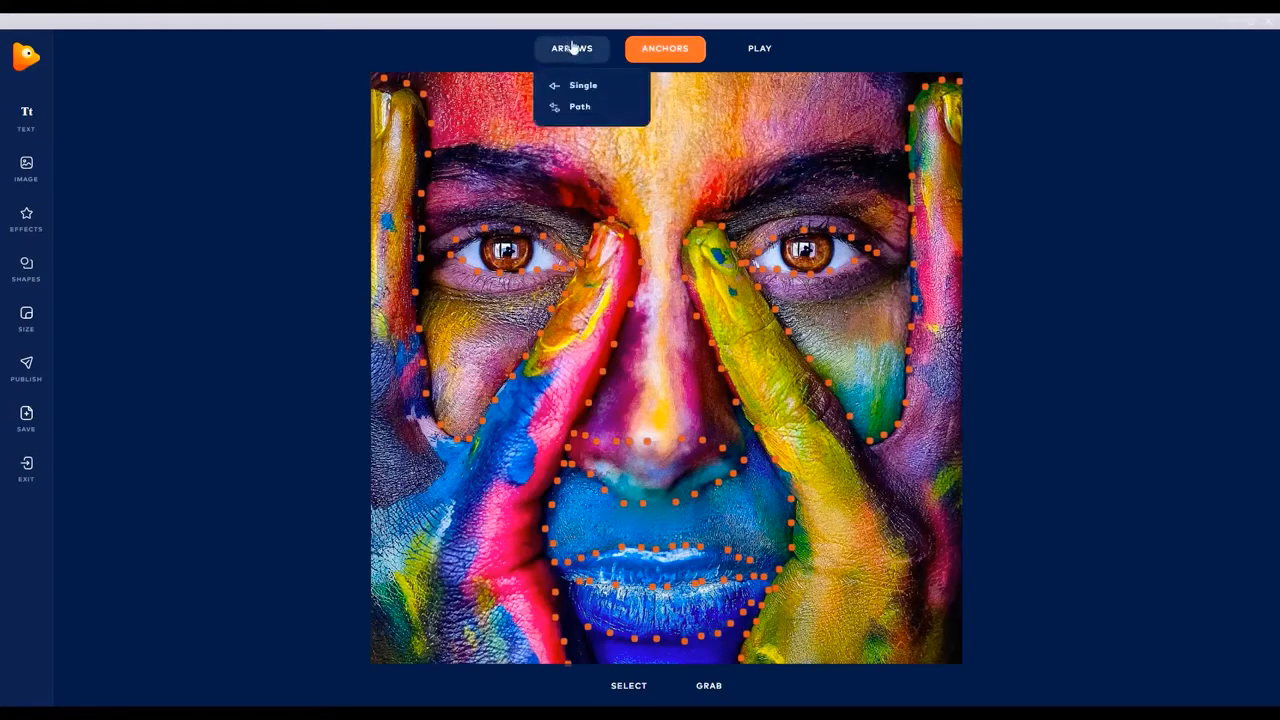
Draw five single motion arrows pointing downward across the forehead.
{"action": "left_click", "coordinate": [573, 47]}
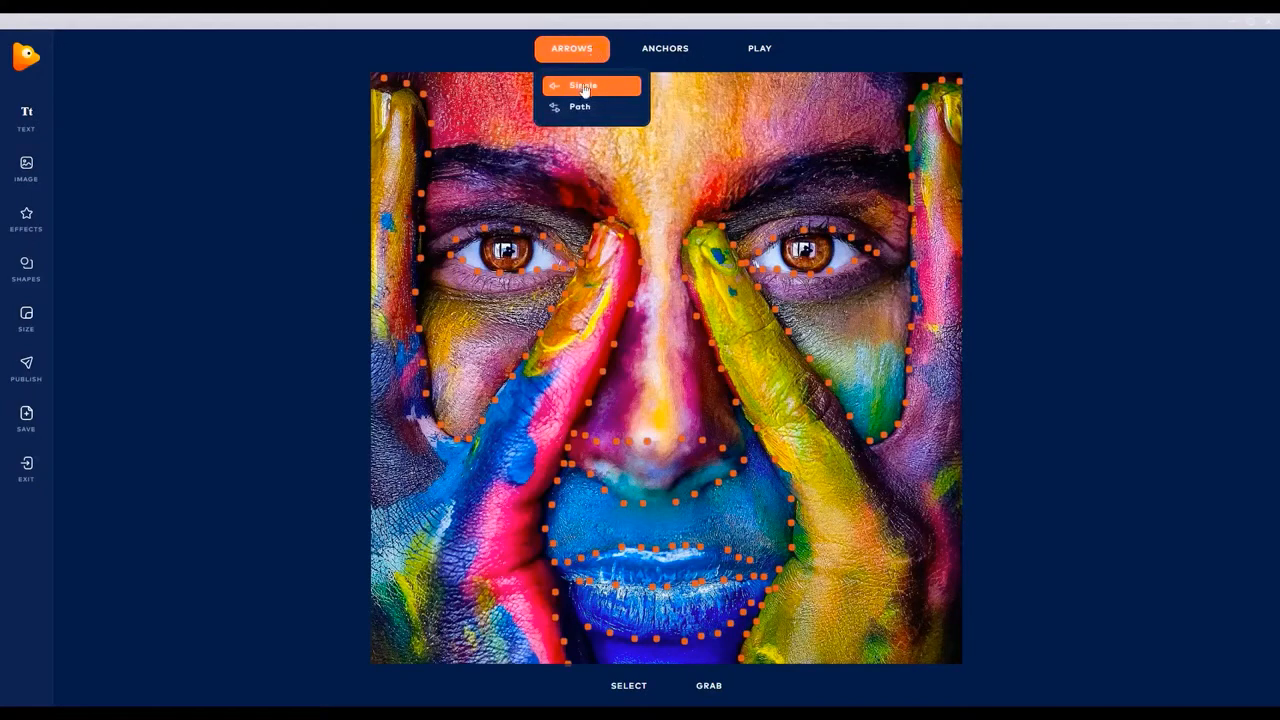
{"action": "left_click", "coordinate": [586, 89]}
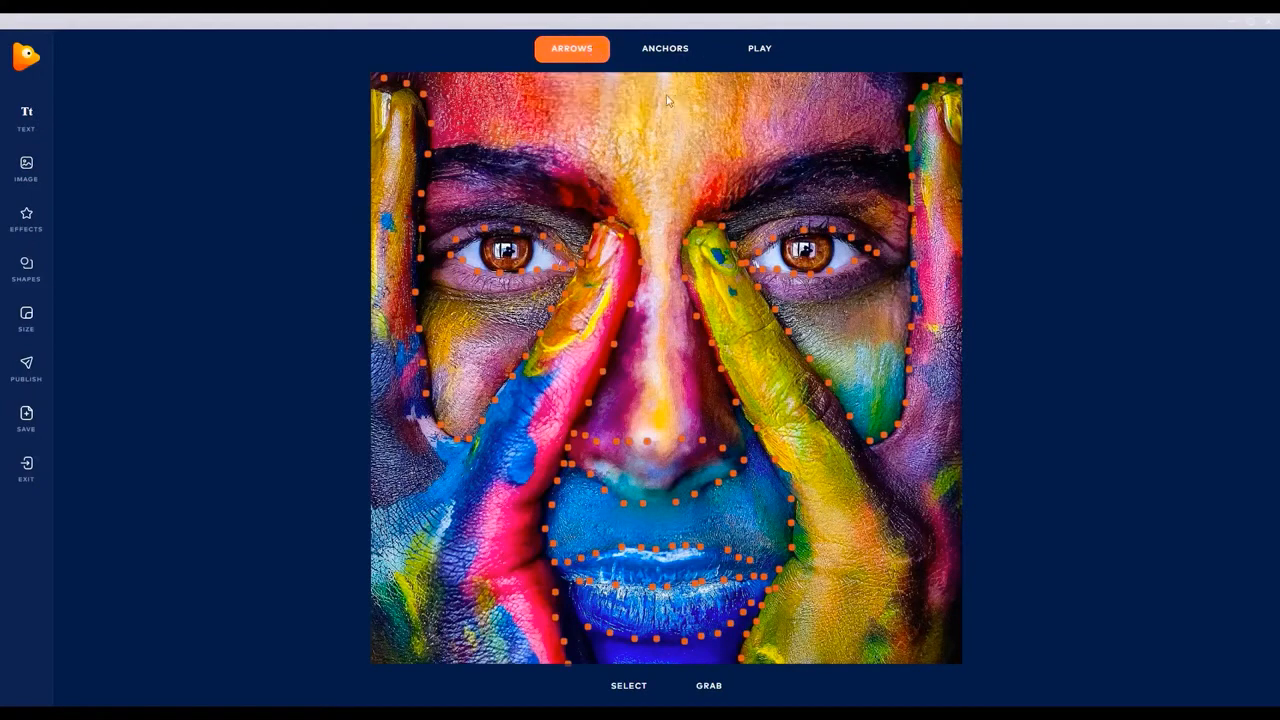
{"action": "left_click_drag", "start_coordinate": [665, 95], "coordinate": [661, 152]}
{"action": "left_click_drag", "start_coordinate": [765, 96], "coordinate": [762, 125]}
{"action": "left_click_drag", "start_coordinate": [560, 97], "coordinate": [562, 132]}
{"action": "left_click_drag", "start_coordinate": [497, 100], "coordinate": [512, 128]}
Restrict the selection to arrows only, select all the forehead arrows and delete them.
{"action": "left_click", "coordinate": [630, 688]}
{"action": "left_click", "coordinate": [646, 652]}
{"action": "left_click", "coordinate": [629, 686]}
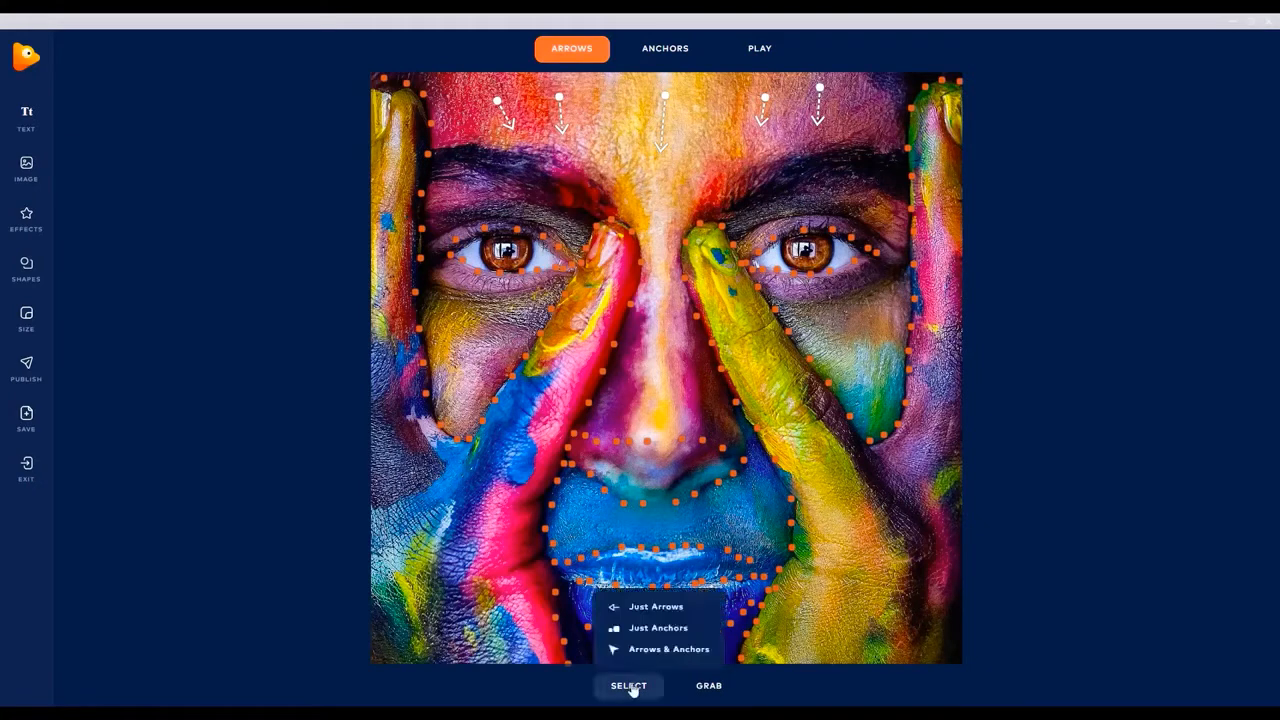
{"action": "left_click", "coordinate": [655, 650]}
{"action": "left_click", "coordinate": [656, 610]}
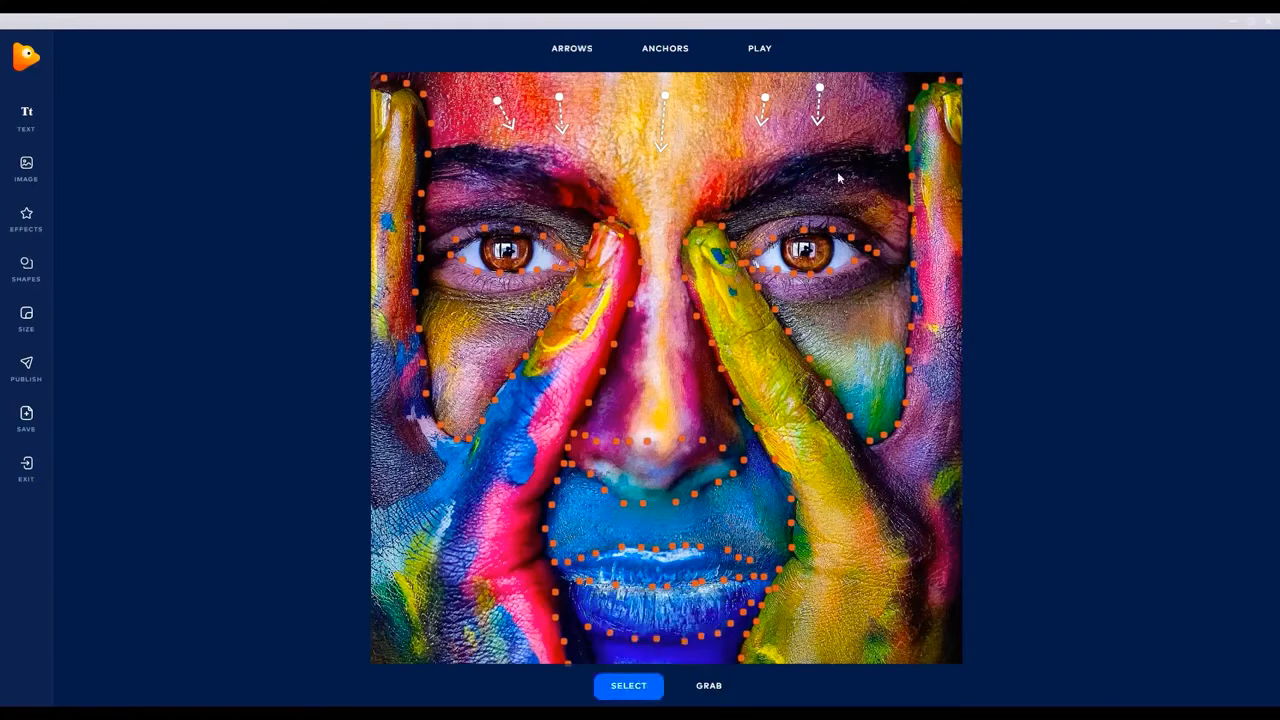
{"action": "left_click_drag", "start_coordinate": [864, 128], "coordinate": [476, 86]}
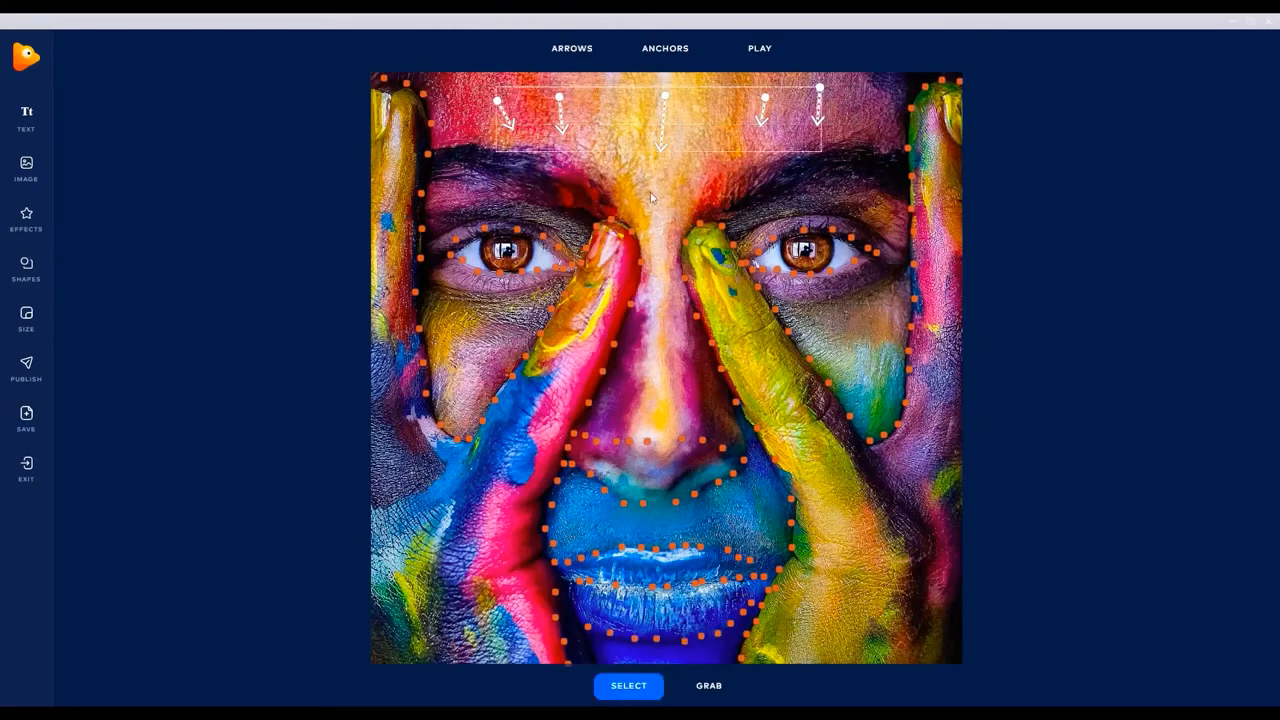
{"action": "key", "text": "Delete"}
Draw three path arrows side by side, running from the top of the forehead down the bridge of the nose.
{"action": "left_click", "coordinate": [575, 49]}
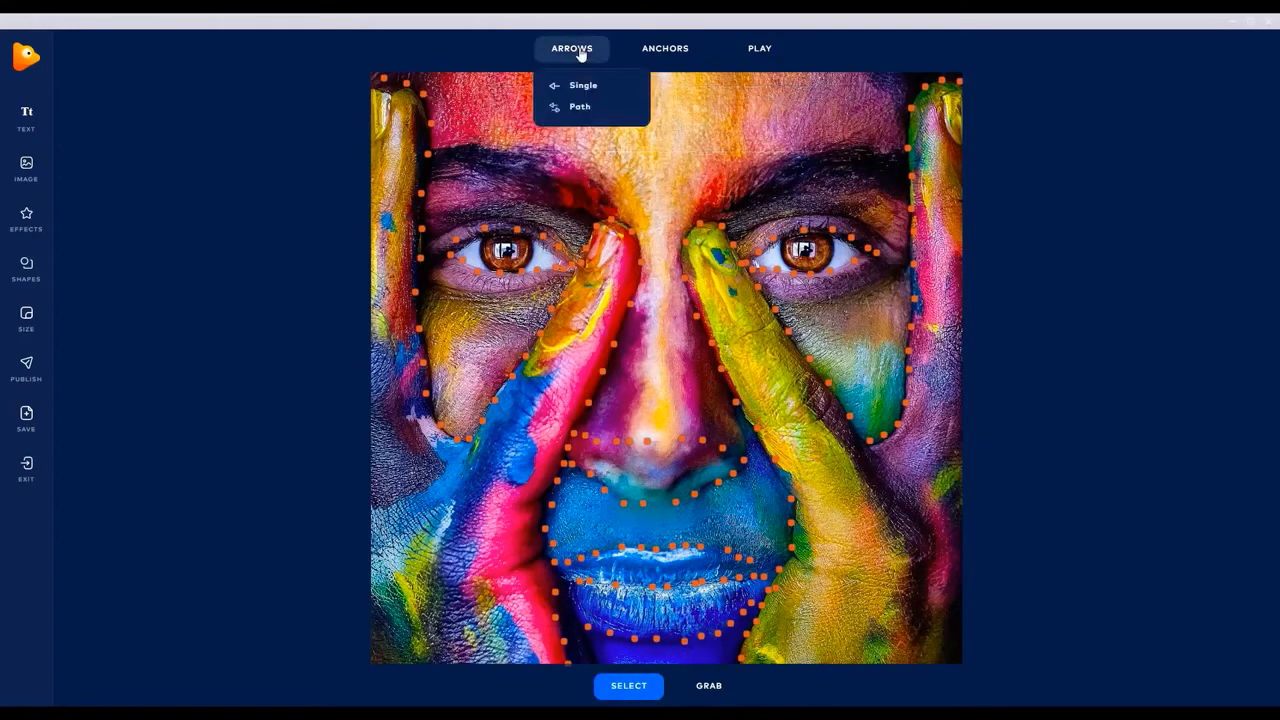
{"action": "left_click", "coordinate": [582, 112]}
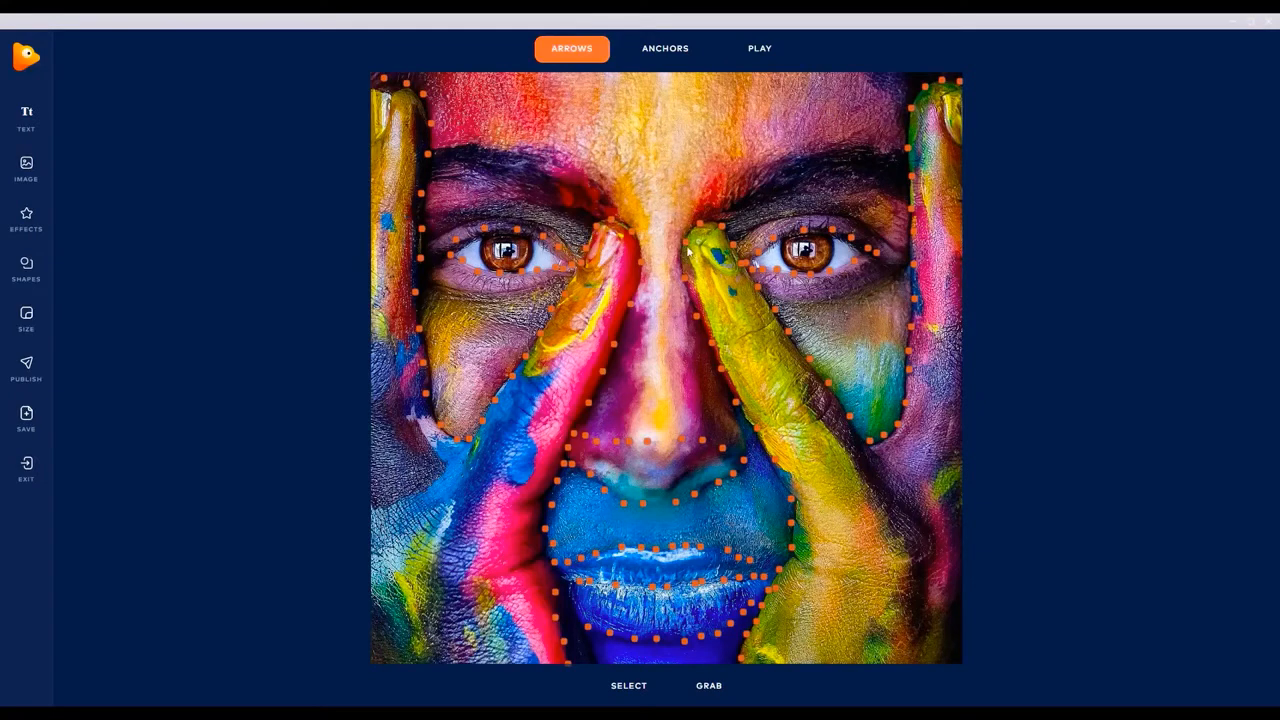
{"action": "left_click", "coordinate": [654, 50]}
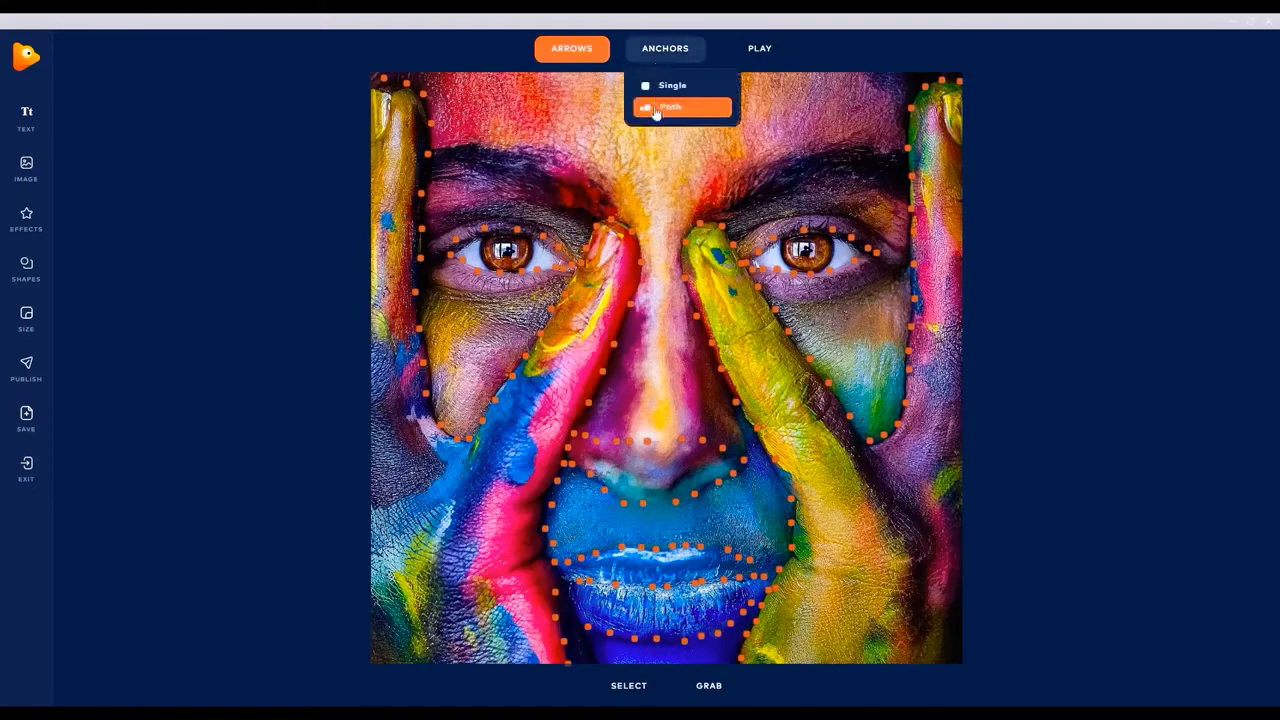
{"action": "left_click", "coordinate": [656, 108]}
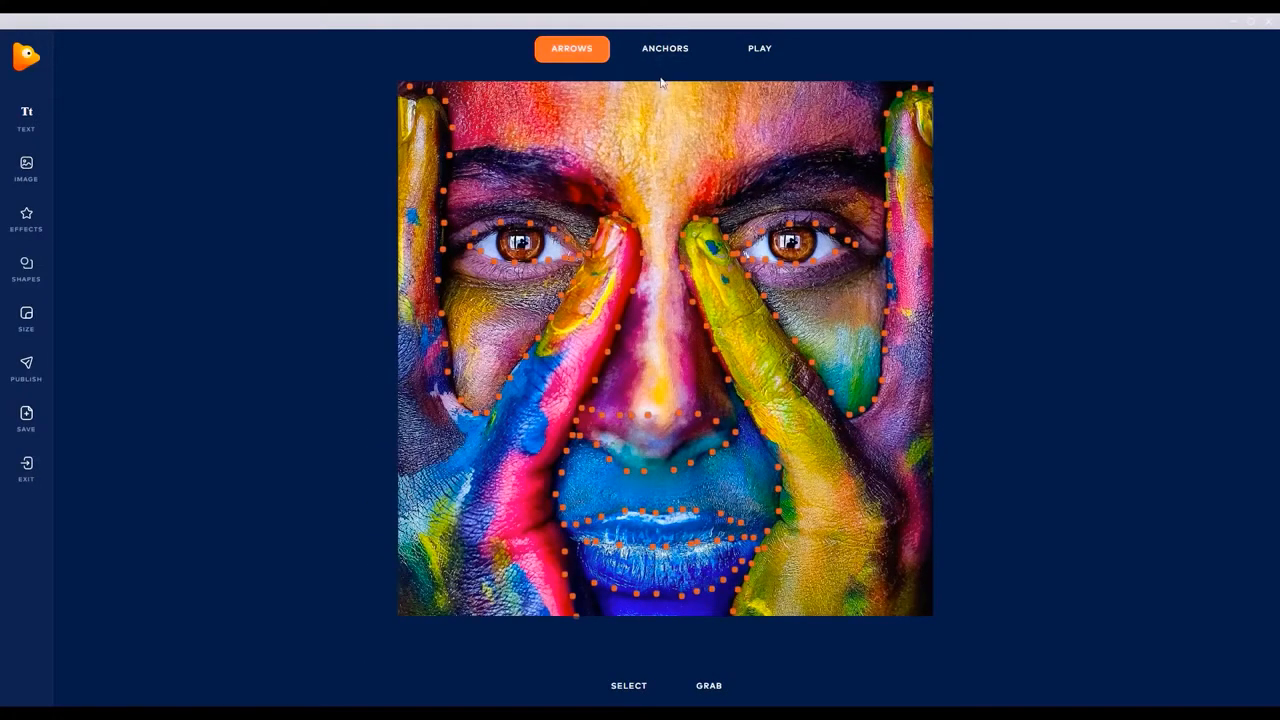
{"action": "left_click_drag", "start_coordinate": [657, 197], "coordinate": [658, 406]}
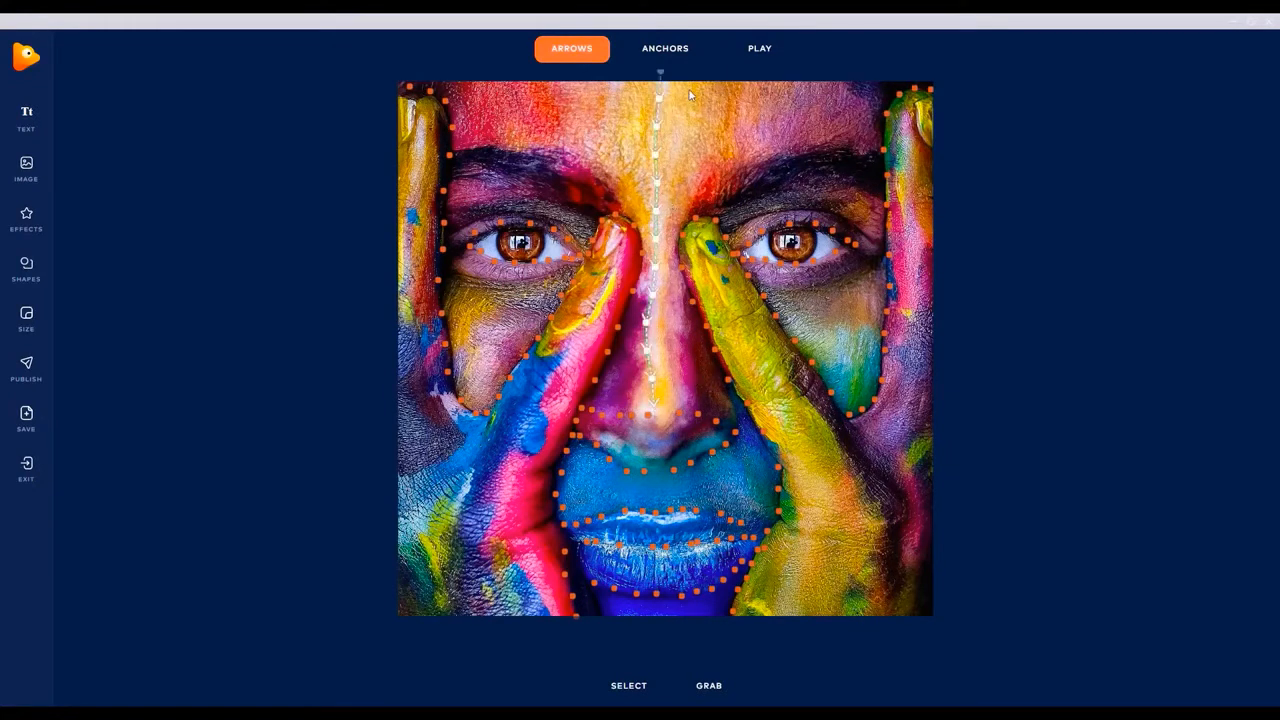
{"action": "mouse_move", "coordinate": [689, 94]}
{"action": "left_mouse_down"}
{"action": "mouse_move", "coordinate": [667, 222]}
{"action": "mouse_move", "coordinate": [683, 406]}
{"action": "left_mouse_up"}
{"action": "mouse_move", "coordinate": [627, 96]}
{"action": "left_mouse_down"}
{"action": "mouse_move", "coordinate": [645, 318]}
{"action": "mouse_move", "coordinate": [621, 396]}
{"action": "left_mouse_up"}
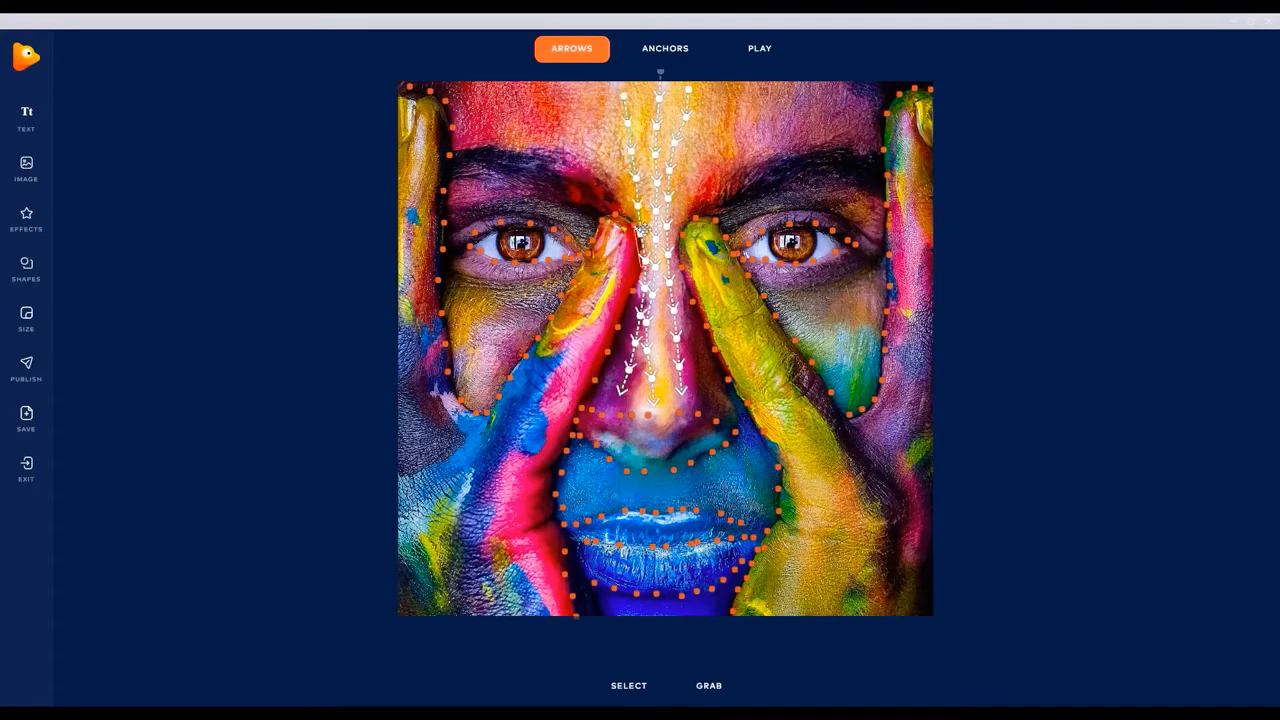
{"action": "scroll", "coordinate": [640, 231], "scroll_direction": "up", "scroll_amount": 3}
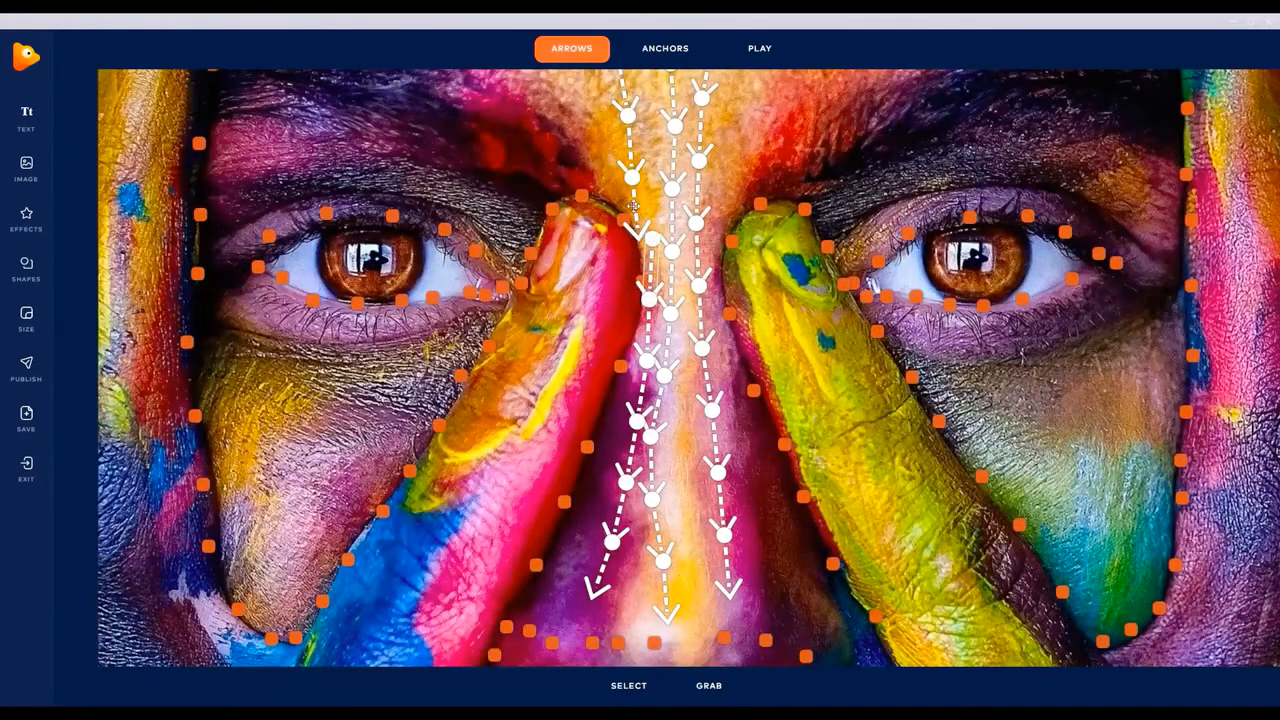
Move the upper points of the leftmost forehead path arrow slightly inward, toward the middle arrow.
{"action": "left_click_drag", "start_coordinate": [633, 197], "coordinate": [649, 191]}
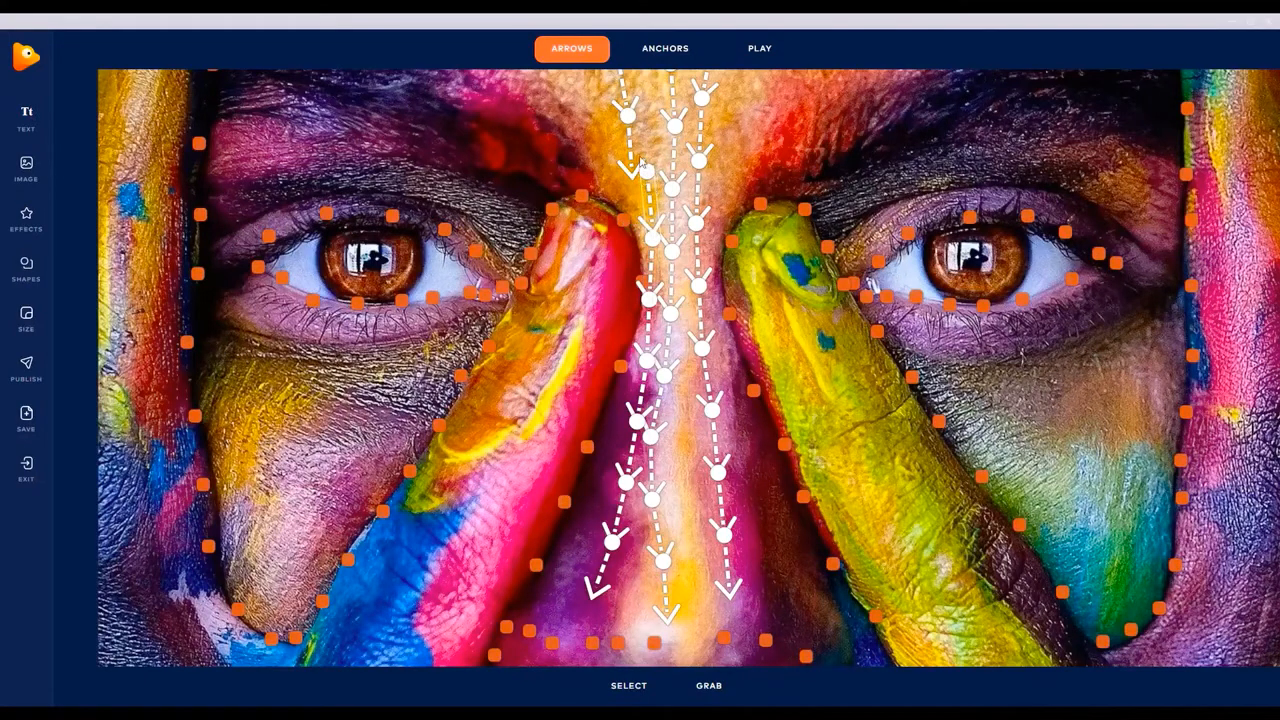
{"action": "left_click_drag", "start_coordinate": [628, 136], "coordinate": [637, 132]}
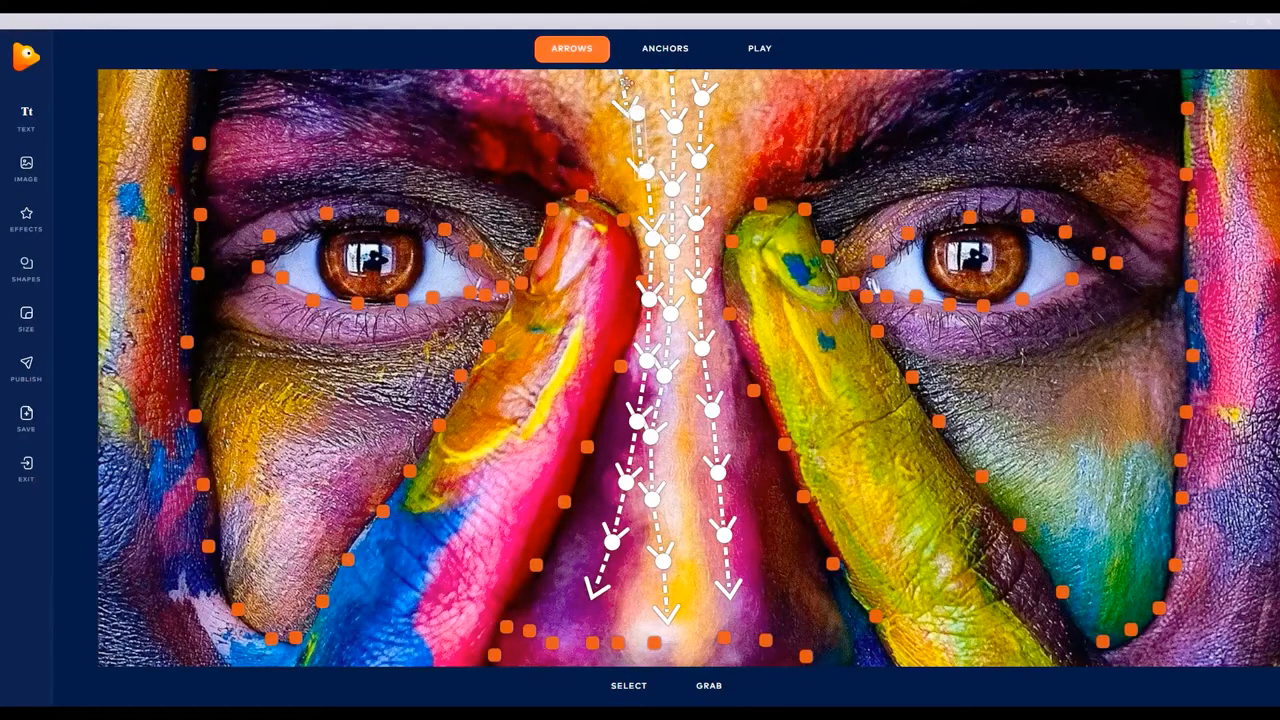
{"action": "left_click_drag", "start_coordinate": [621, 88], "coordinate": [631, 80]}
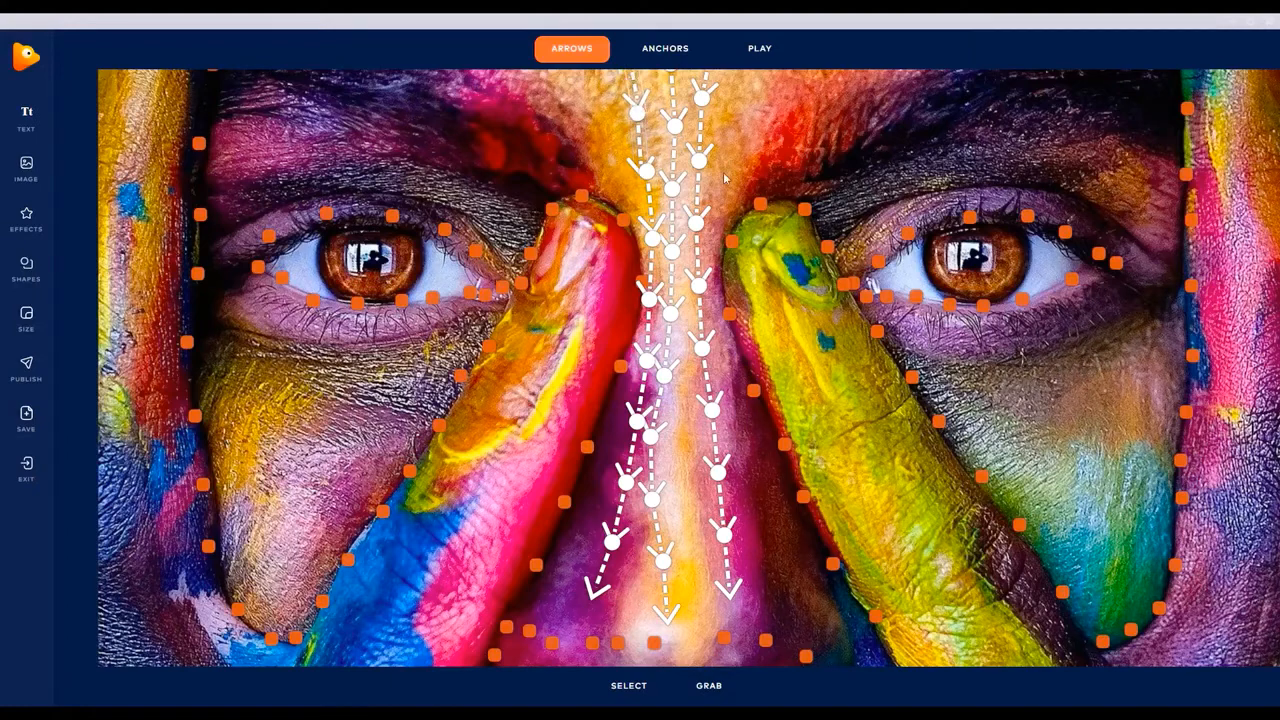
Draw three path arrows running outward along the eyebrow on the photo's right side, from its inner end toward the hand.
{"action": "scroll", "coordinate": [734, 188], "scroll_direction": "down", "scroll_amount": 6}
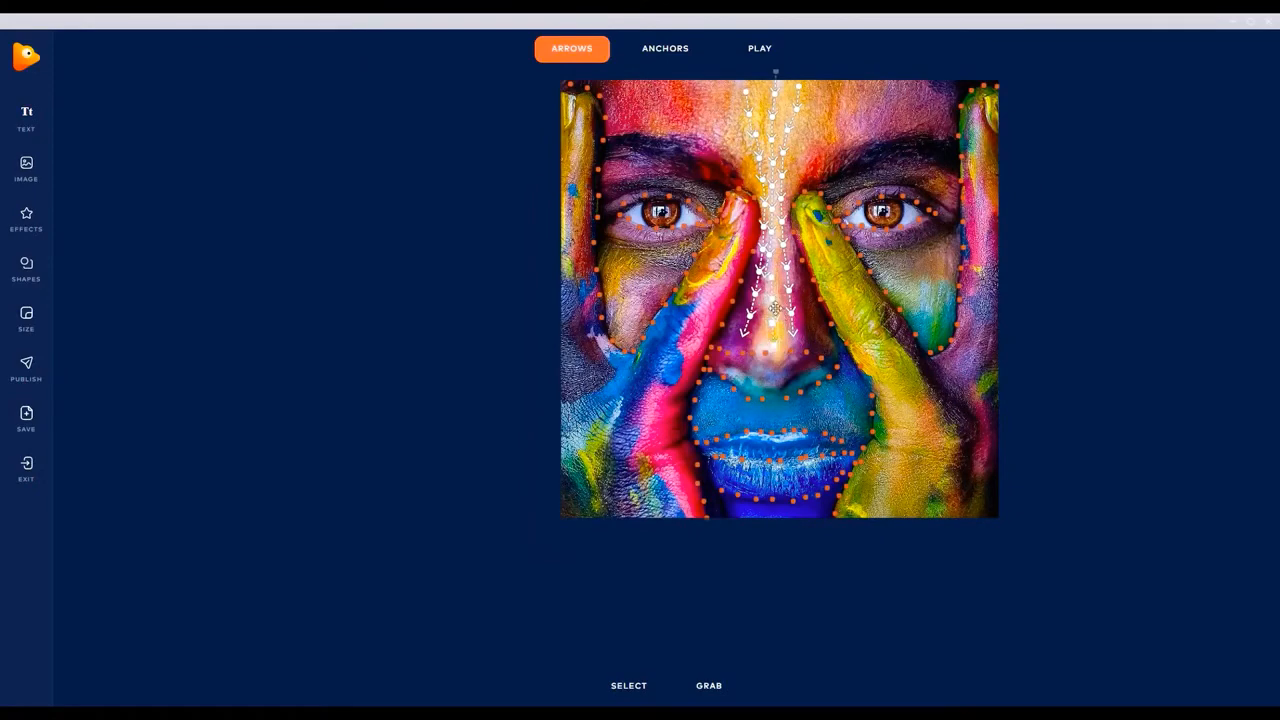
{"action": "scroll", "coordinate": [775, 320], "scroll_direction": "up", "scroll_amount": 1}
{"action": "scroll", "coordinate": [775, 320], "scroll_direction": "up", "scroll_amount": 4}
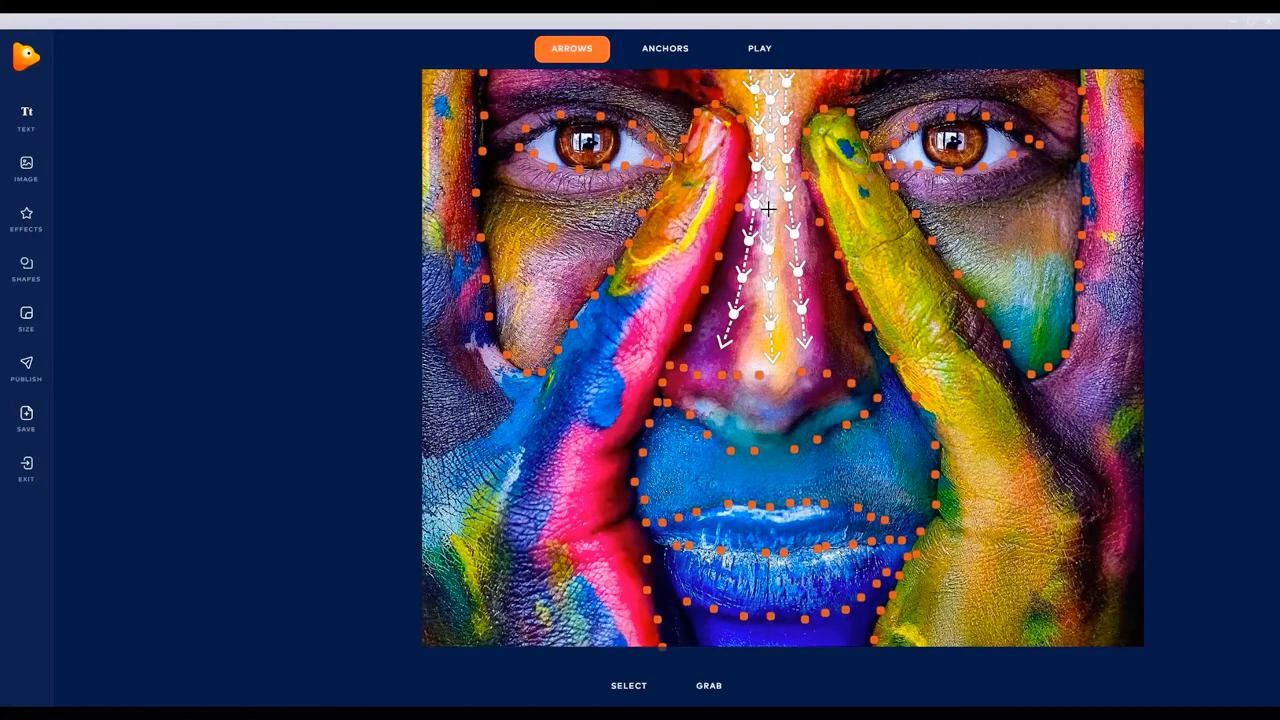
{"action": "scroll", "coordinate": [955, 249], "scroll_direction": "down", "scroll_amount": 4}
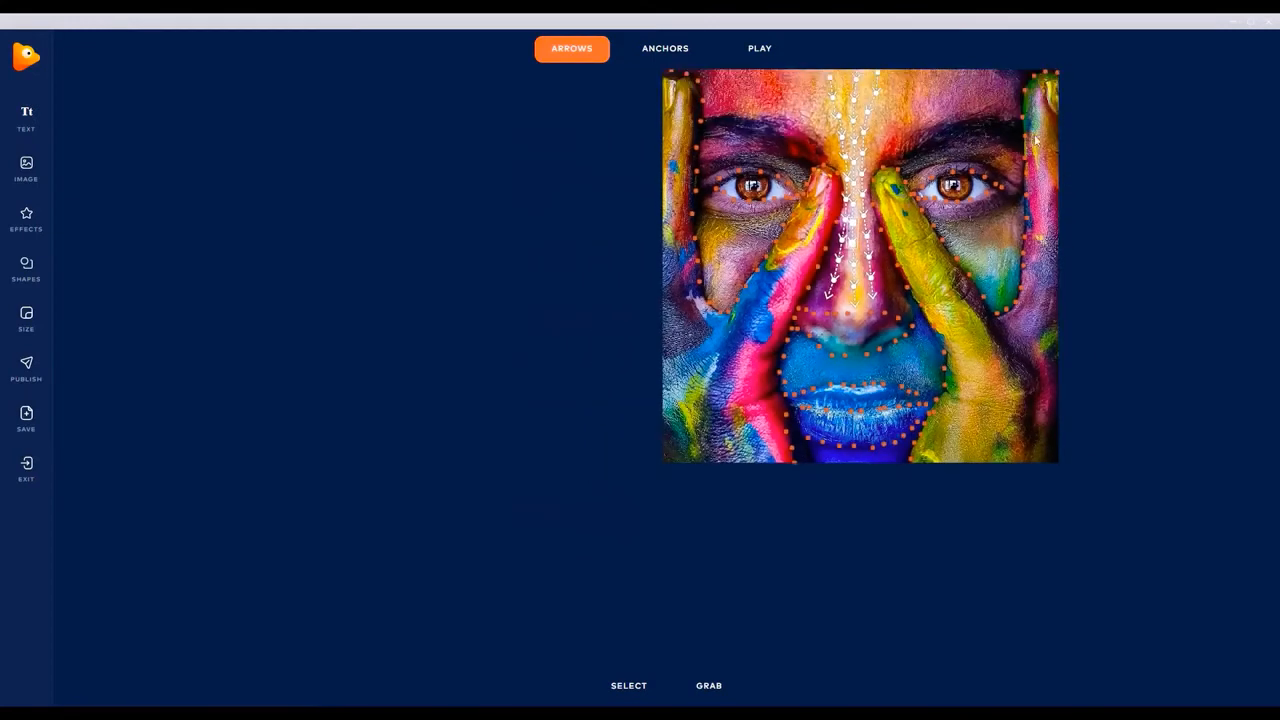
{"action": "left_click", "coordinate": [709, 685]}
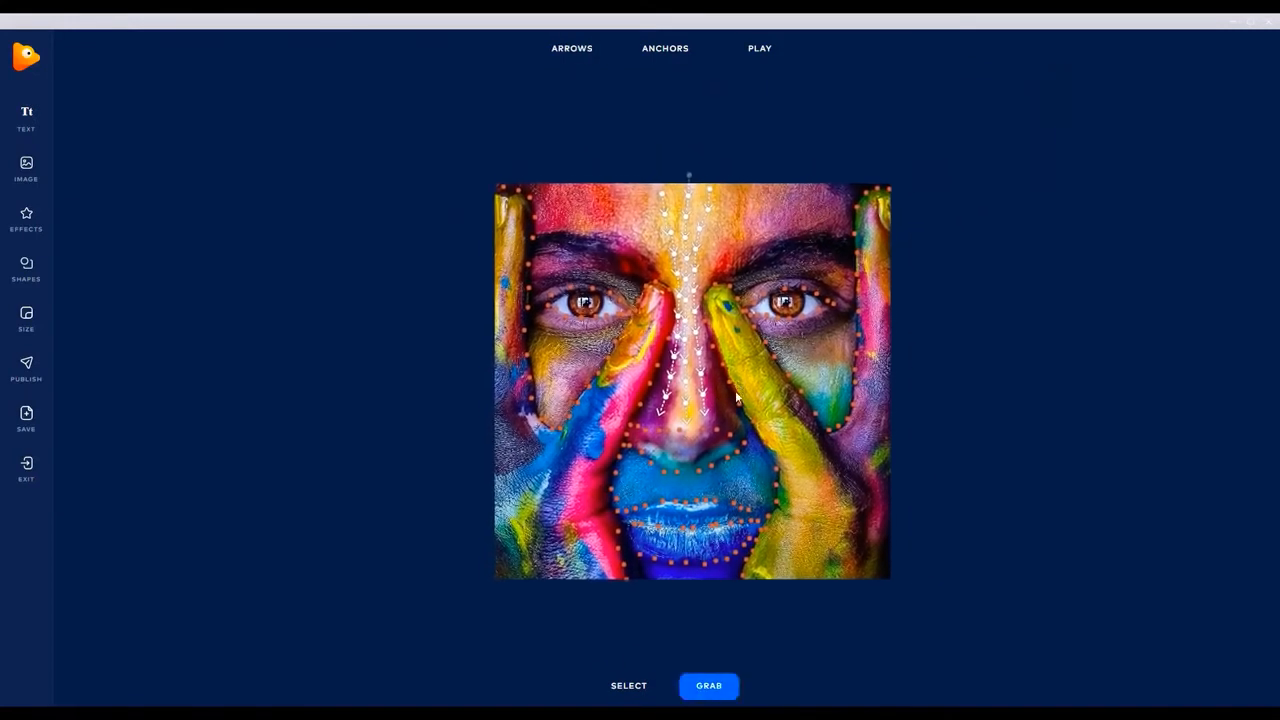
{"action": "left_click", "coordinate": [596, 45]}
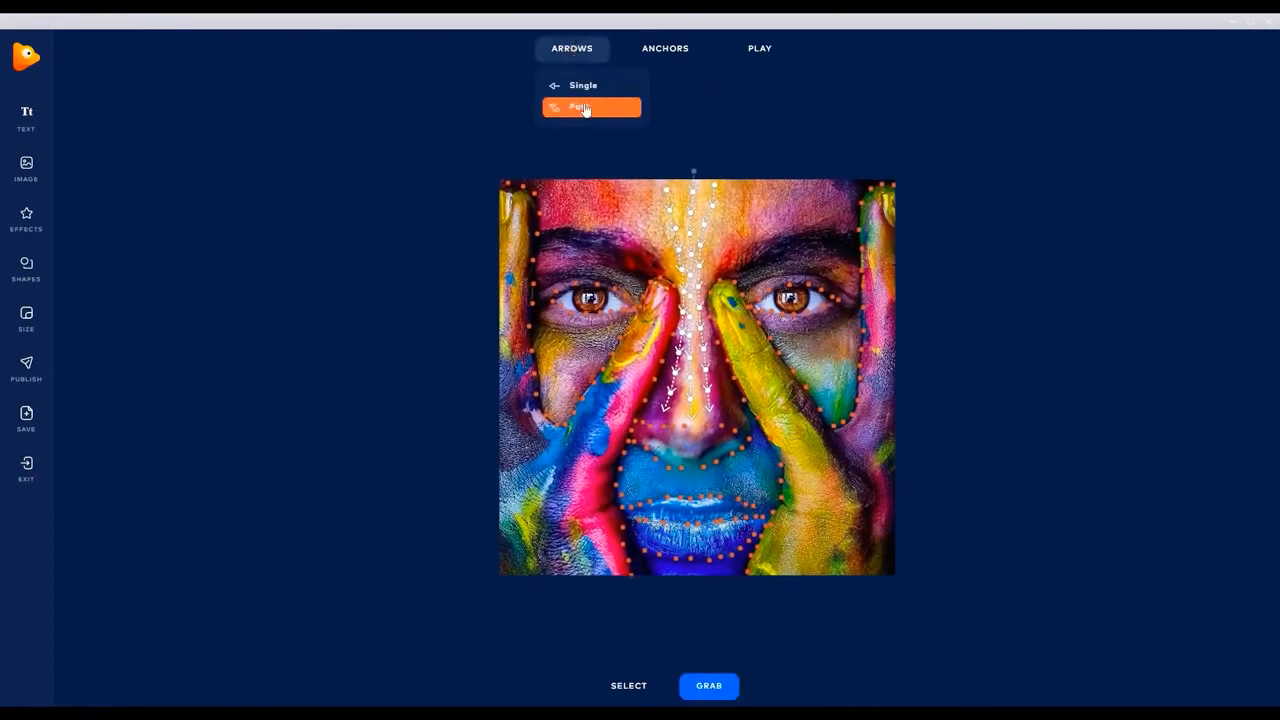
{"action": "left_click", "coordinate": [588, 106]}
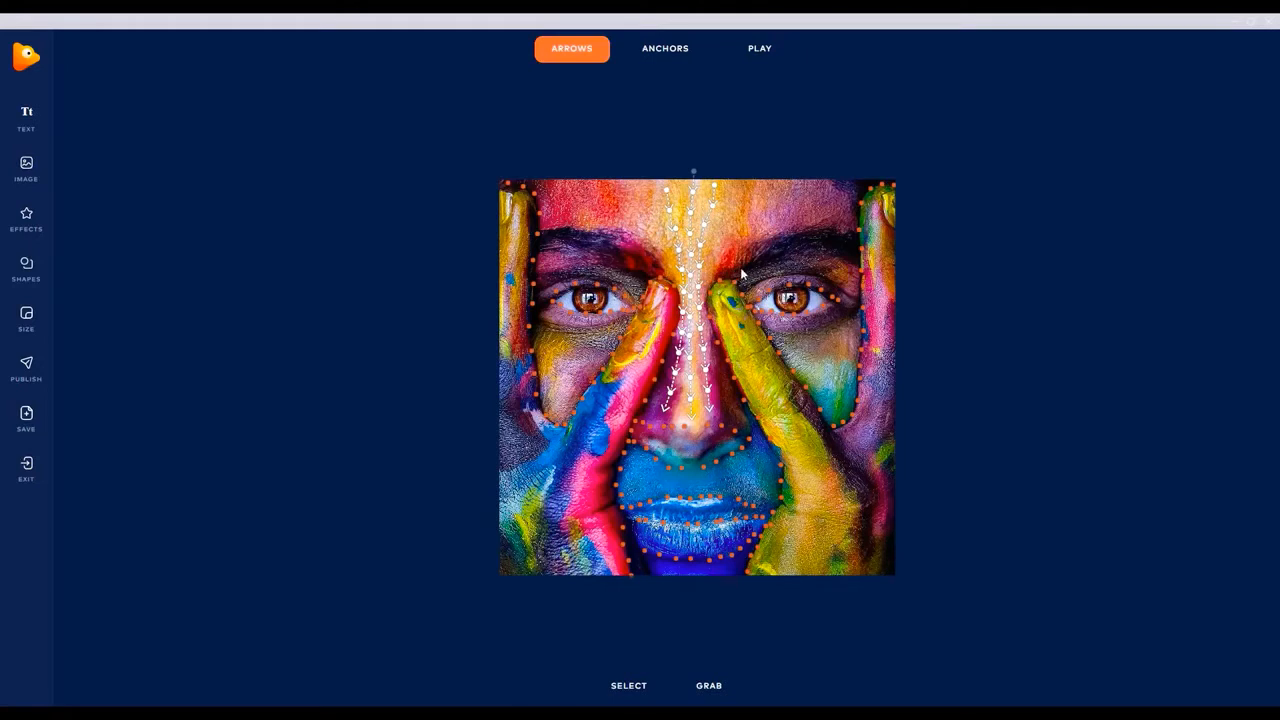
{"action": "left_click_drag", "start_coordinate": [741, 270], "coordinate": [857, 241]}
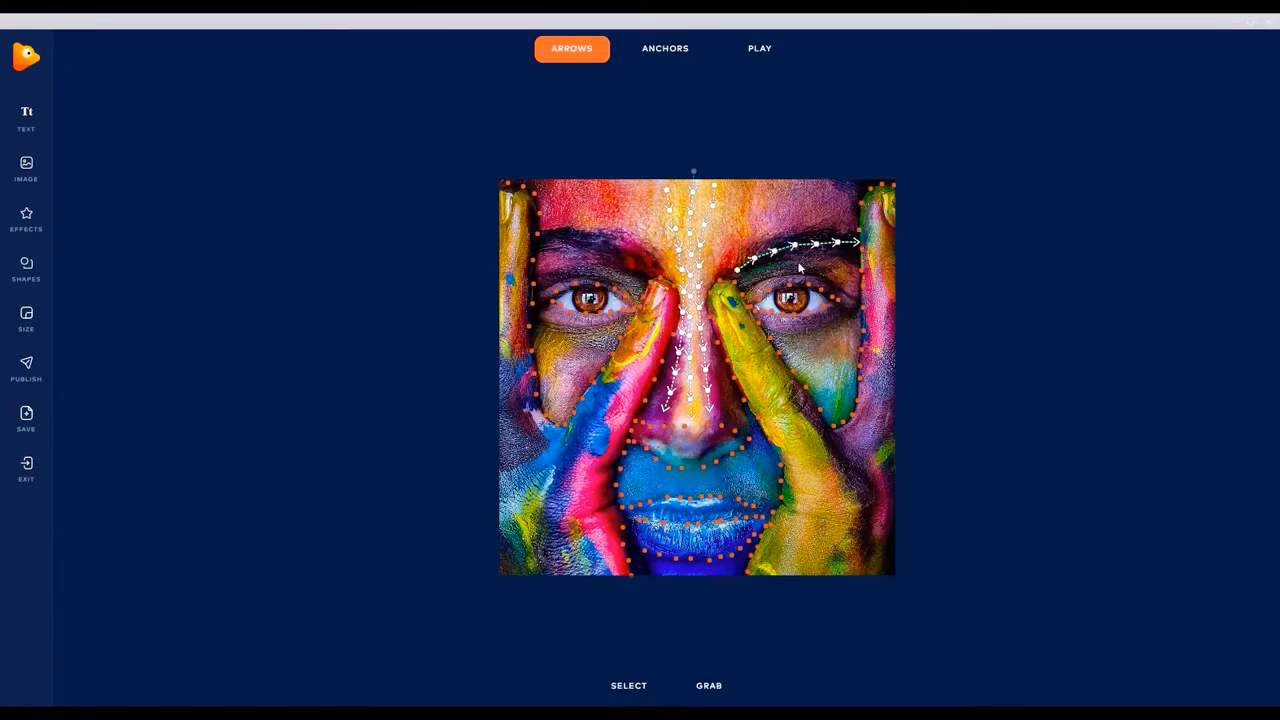
{"action": "left_click_drag", "start_coordinate": [840, 264], "coordinate": [856, 265]}
{"action": "left_click_drag", "start_coordinate": [757, 253], "coordinate": [856, 232]}
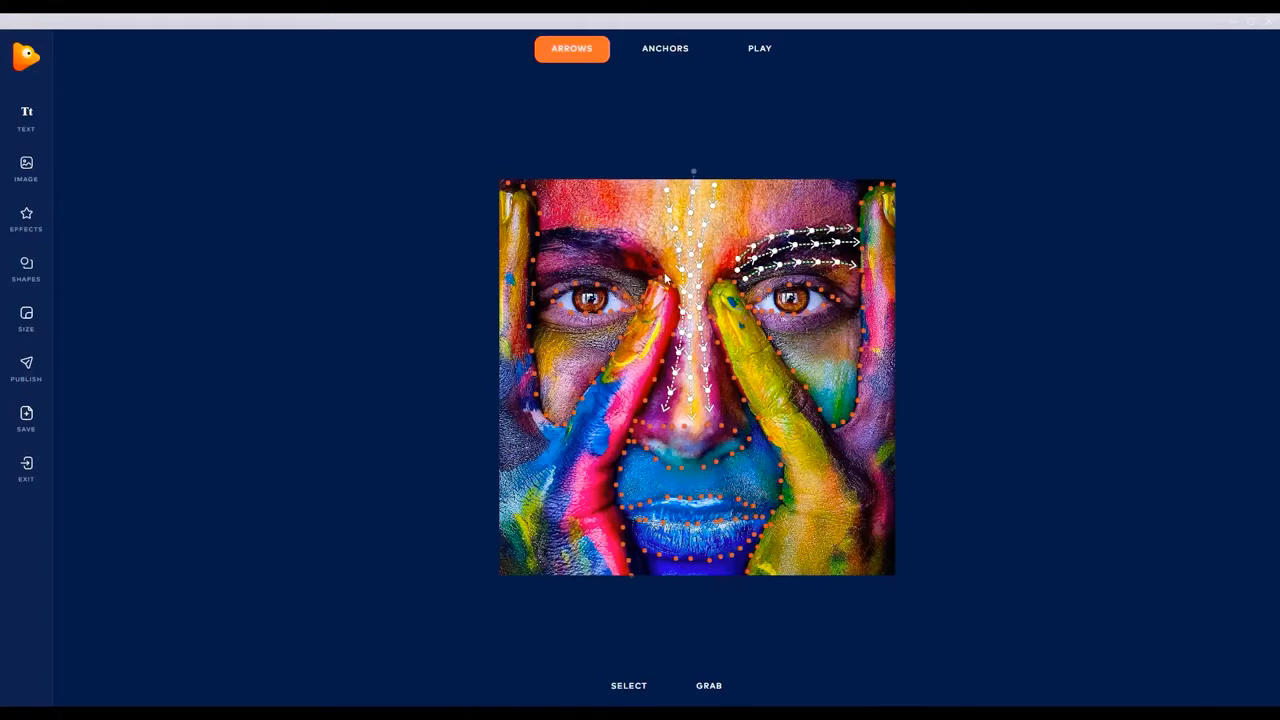
Draw three path arrows running outward along the eyebrow on the photo's left side.
{"action": "left_click_drag", "start_coordinate": [630, 243], "coordinate": [545, 218]}
{"action": "left_click_drag", "start_coordinate": [647, 270], "coordinate": [546, 239]}
{"action": "left_click_drag", "start_coordinate": [630, 278], "coordinate": [538, 244]}
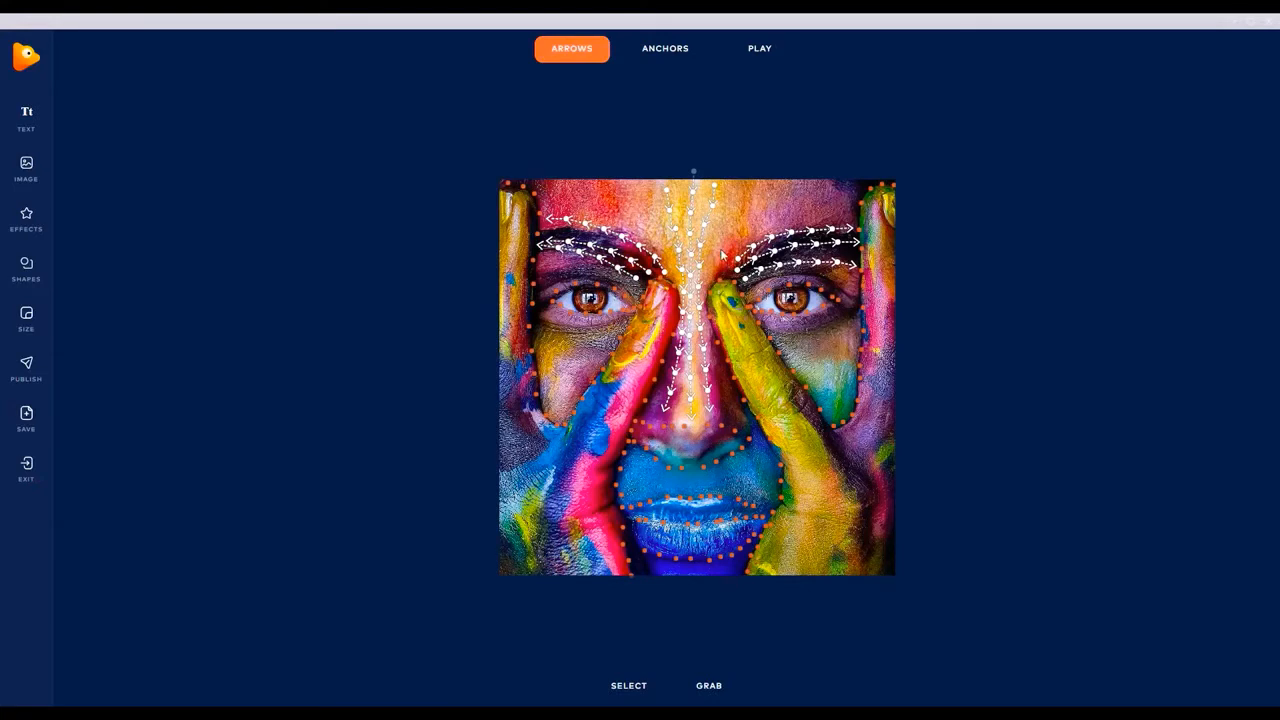
Fill both sides of the forehead with path arrows fanning outward and upward from the central column, three on the right and two on the left.
{"action": "mouse_move", "coordinate": [727, 258]}
{"action": "left_mouse_down"}
{"action": "mouse_move", "coordinate": [785, 215]}
{"action": "mouse_move", "coordinate": [848, 209]}
{"action": "left_mouse_up"}
{"action": "mouse_move", "coordinate": [717, 256]}
{"action": "left_mouse_down"}
{"action": "mouse_move", "coordinate": [738, 227]}
{"action": "mouse_move", "coordinate": [820, 198]}
{"action": "left_mouse_up"}
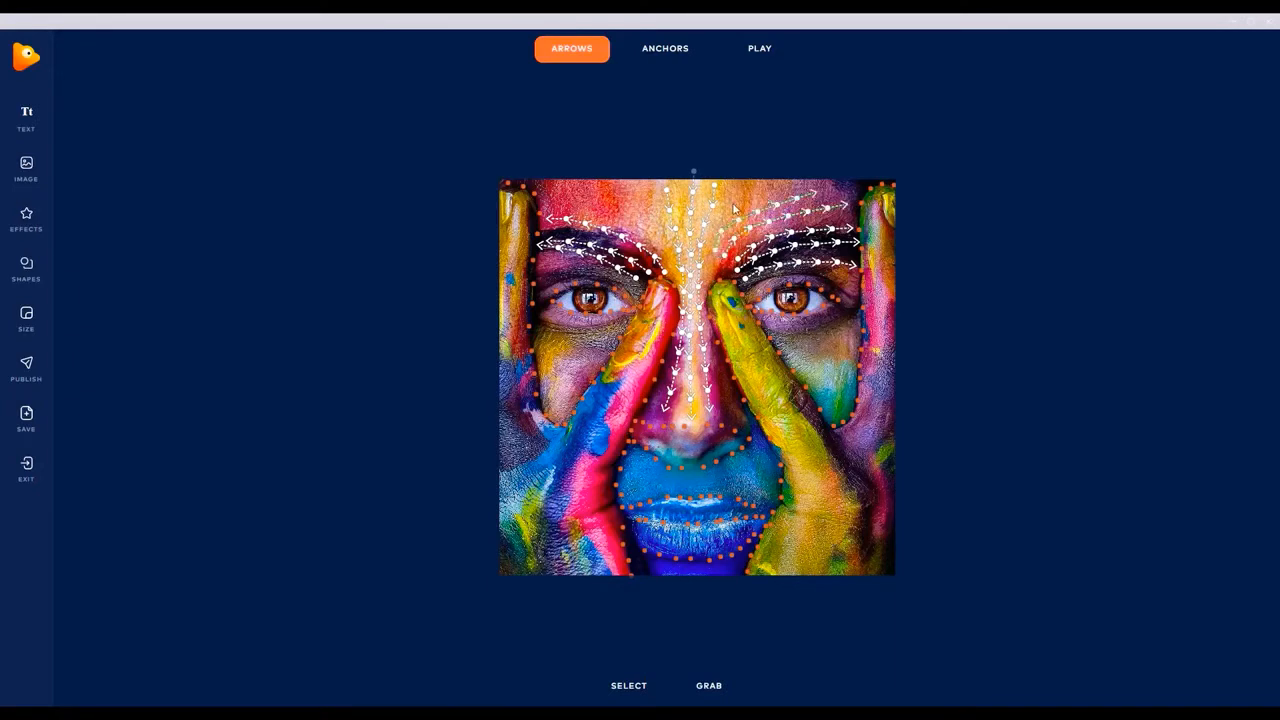
{"action": "left_click_drag", "start_coordinate": [734, 207], "coordinate": [792, 181]}
{"action": "mouse_move", "coordinate": [670, 258]}
{"action": "left_mouse_down"}
{"action": "mouse_move", "coordinate": [646, 222]}
{"action": "mouse_move", "coordinate": [547, 188]}
{"action": "left_mouse_up"}
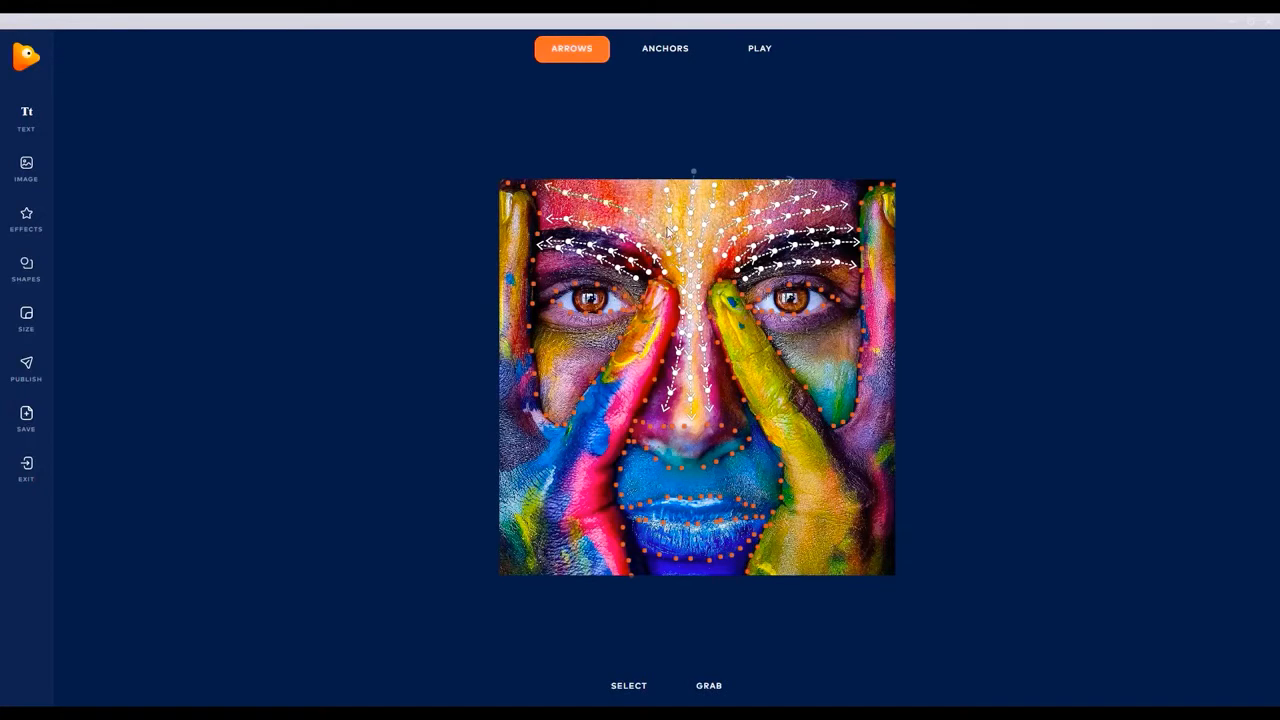
{"action": "left_click_drag", "start_coordinate": [668, 232], "coordinate": [590, 174]}
Draw outward path arrows beneath the eye and down the cheek on the photo's left side, plus one on the upper eyelid.
{"action": "scroll", "coordinate": [632, 324], "scroll_direction": "up", "scroll_amount": 1}
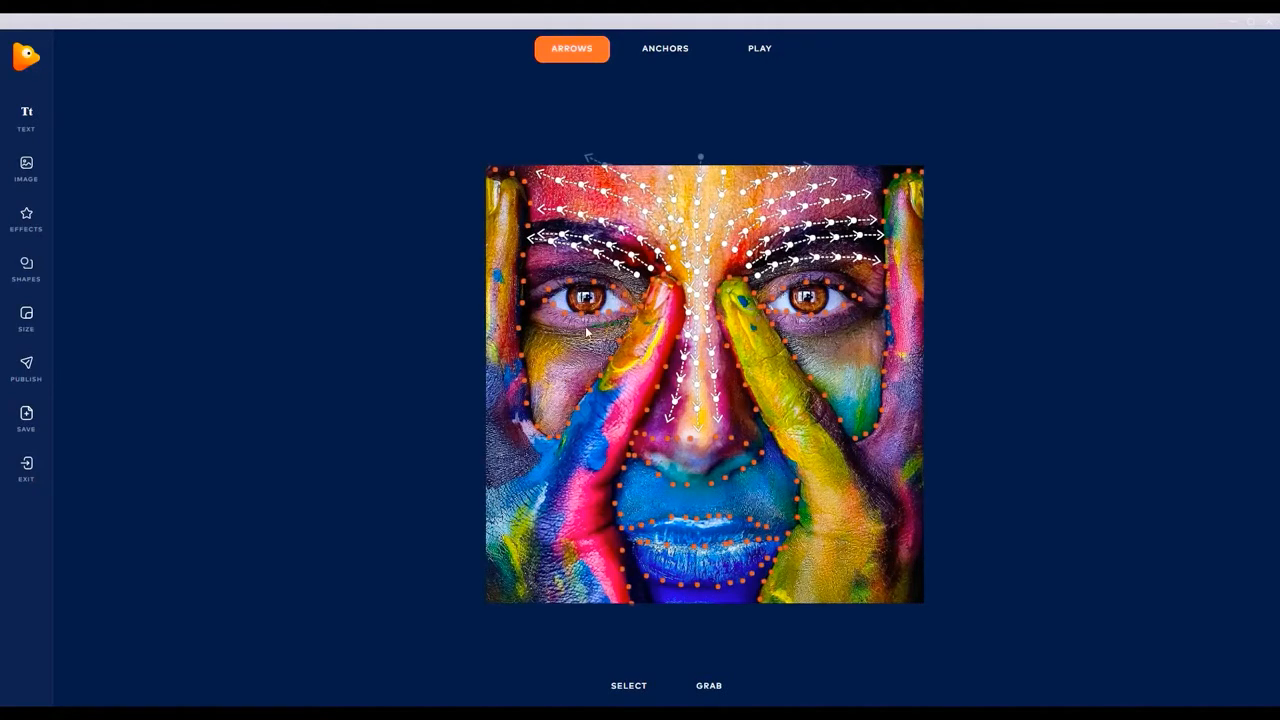
{"action": "left_click_drag", "start_coordinate": [628, 314], "coordinate": [530, 320]}
{"action": "left_click_drag", "start_coordinate": [543, 265], "coordinate": [530, 264]}
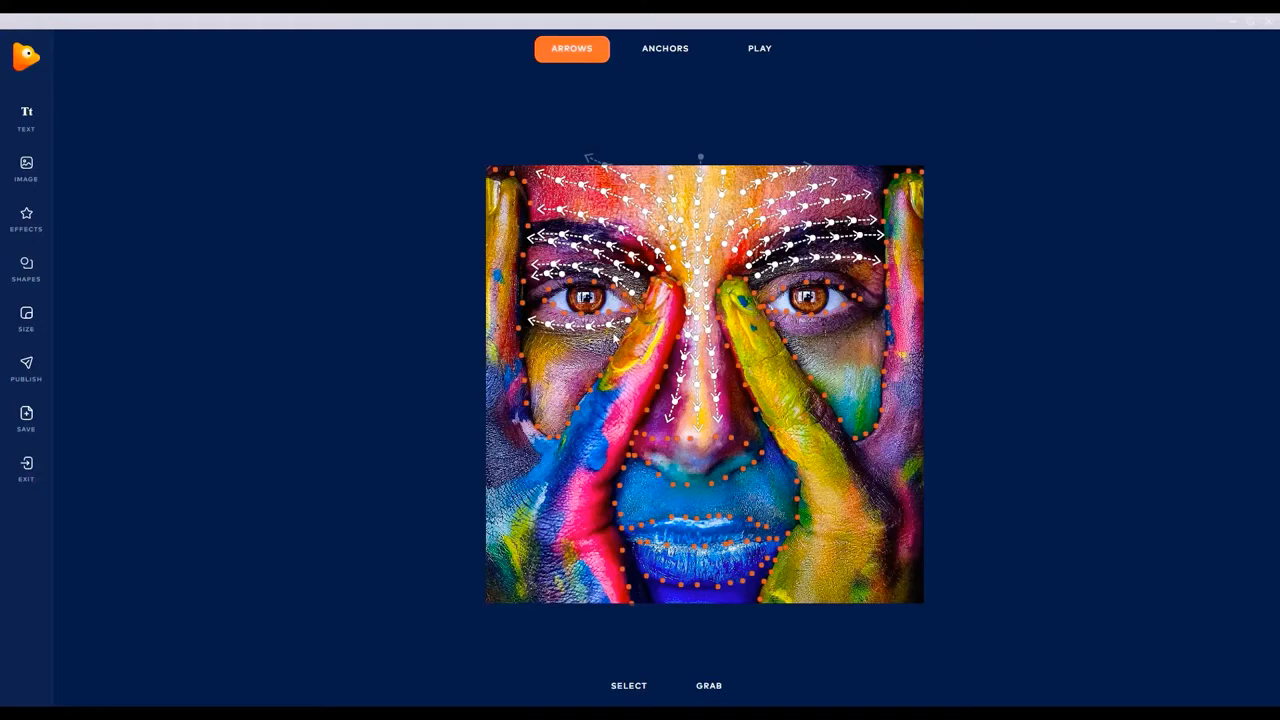
{"action": "mouse_move", "coordinate": [614, 338]}
{"action": "left_mouse_down"}
{"action": "mouse_move", "coordinate": [536, 343]}
{"action": "mouse_move", "coordinate": [607, 347]}
{"action": "mouse_move", "coordinate": [558, 356]}
{"action": "mouse_move", "coordinate": [596, 370]}
{"action": "mouse_move", "coordinate": [557, 372]}
{"action": "mouse_move", "coordinate": [586, 380]}
{"action": "mouse_move", "coordinate": [537, 392]}
{"action": "mouse_move", "coordinate": [577, 402]}
{"action": "mouse_move", "coordinate": [543, 410]}
{"action": "left_mouse_up"}
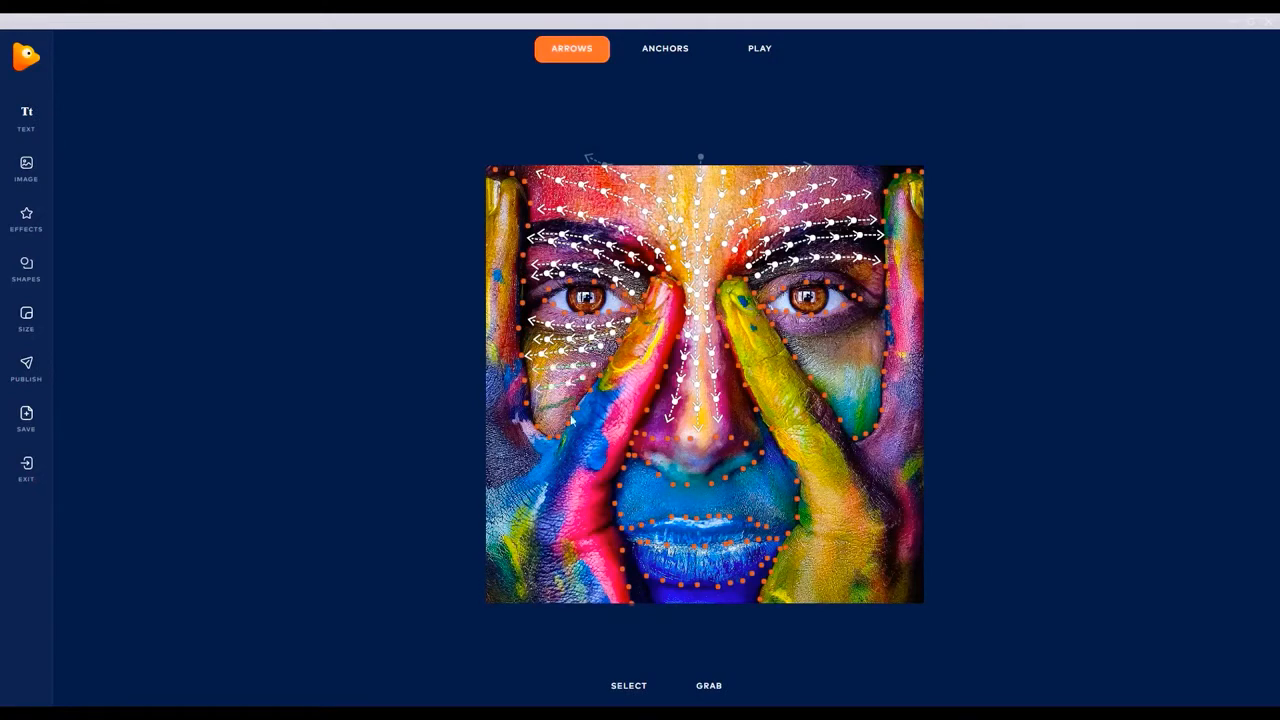
Draw outward path arrows beneath the eye and down the cheek on the photo's right side.
{"action": "mouse_move", "coordinate": [795, 336]}
{"action": "left_mouse_down"}
{"action": "mouse_move", "coordinate": [884, 332]}
{"action": "mouse_move", "coordinate": [844, 323]}
{"action": "mouse_move", "coordinate": [880, 315]}
{"action": "left_mouse_up"}
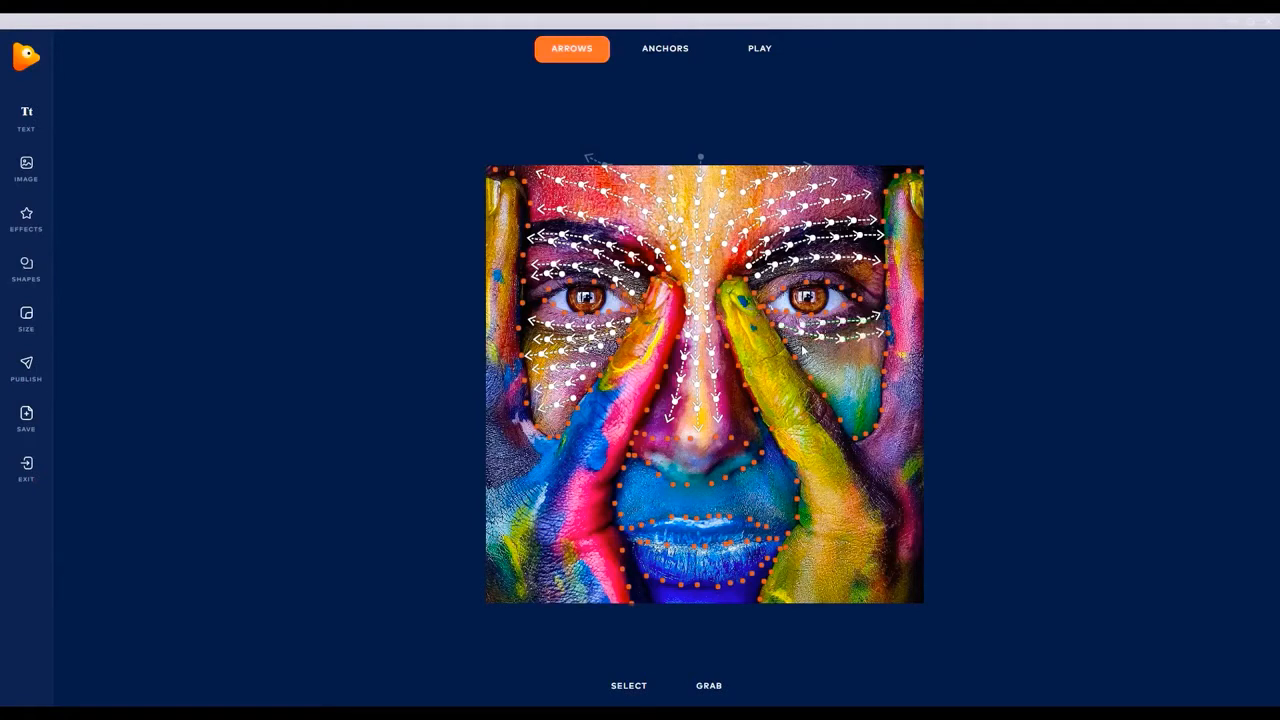
{"action": "left_click_drag", "start_coordinate": [797, 348], "coordinate": [882, 354]}
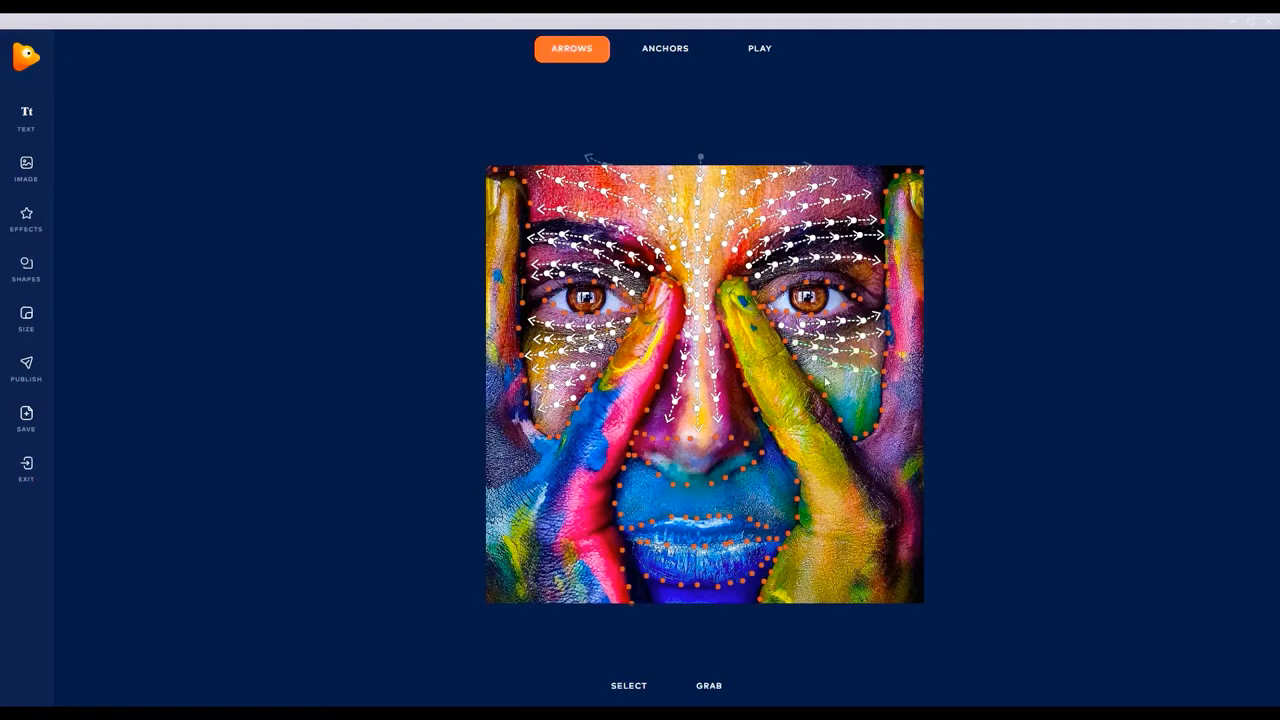
{"action": "mouse_move", "coordinate": [868, 395]}
{"action": "left_mouse_down"}
{"action": "mouse_move", "coordinate": [847, 407]}
{"action": "mouse_move", "coordinate": [870, 412]}
{"action": "left_mouse_up"}
Draw path arrows up the yellow-painted hand, five from the wrist along the index finger and others up the fingers at the photo's right edge.
{"action": "scroll", "coordinate": [694, 472], "scroll_direction": "down", "scroll_amount": 1}
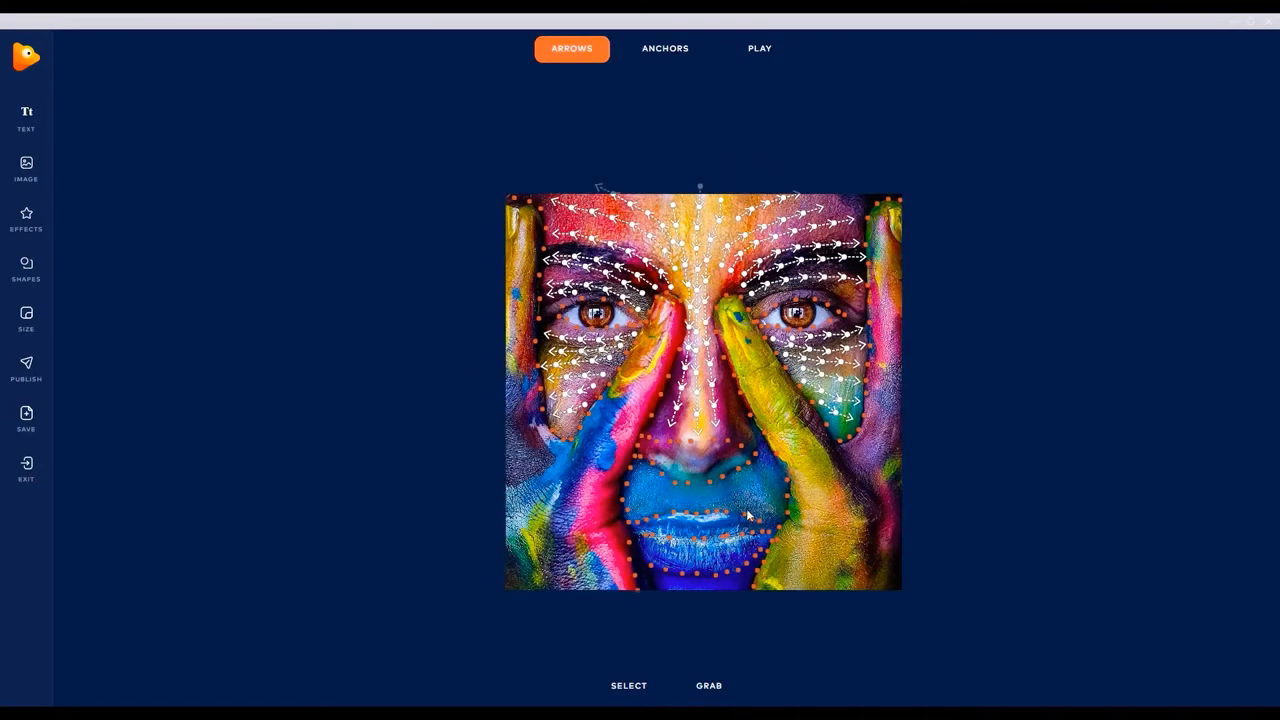
{"action": "scroll", "coordinate": [758, 525], "scroll_direction": "up", "scroll_amount": 2}
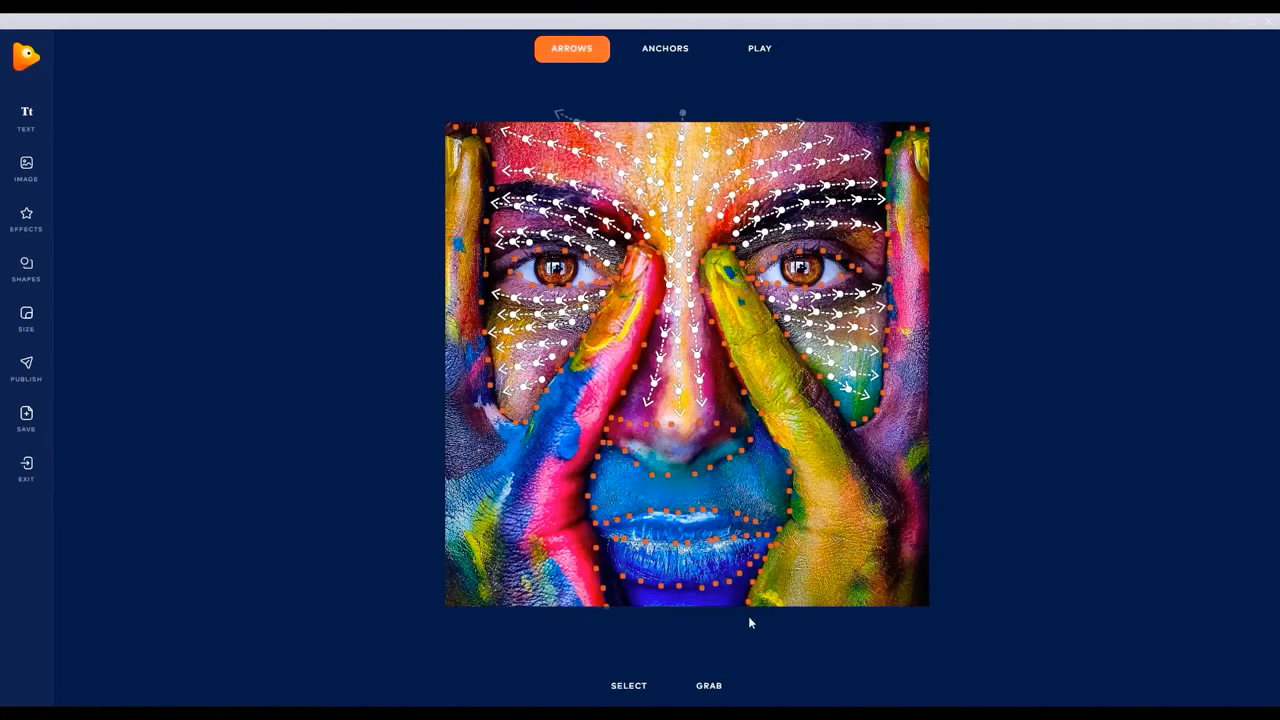
{"action": "mouse_move", "coordinate": [785, 574]}
{"action": "left_mouse_down"}
{"action": "mouse_move", "coordinate": [807, 447]}
{"action": "mouse_move", "coordinate": [714, 285]}
{"action": "left_mouse_up"}
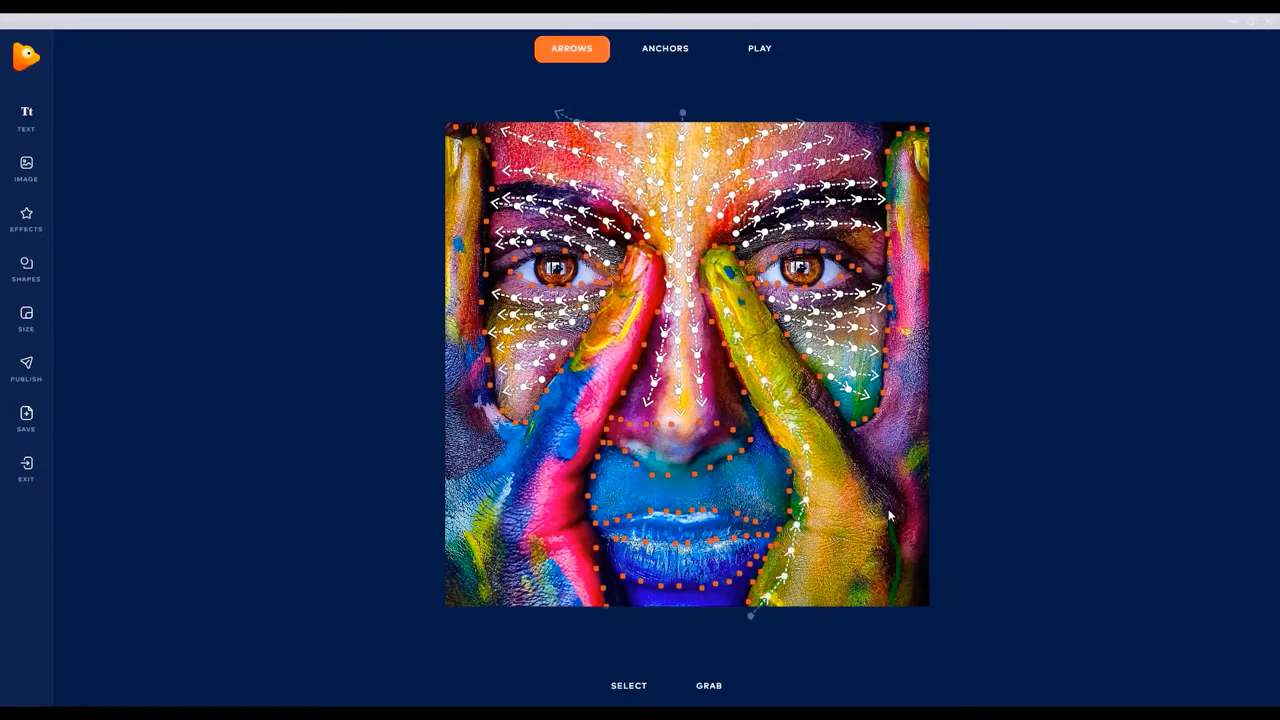
{"action": "left_click_drag", "start_coordinate": [890, 516], "coordinate": [746, 302]}
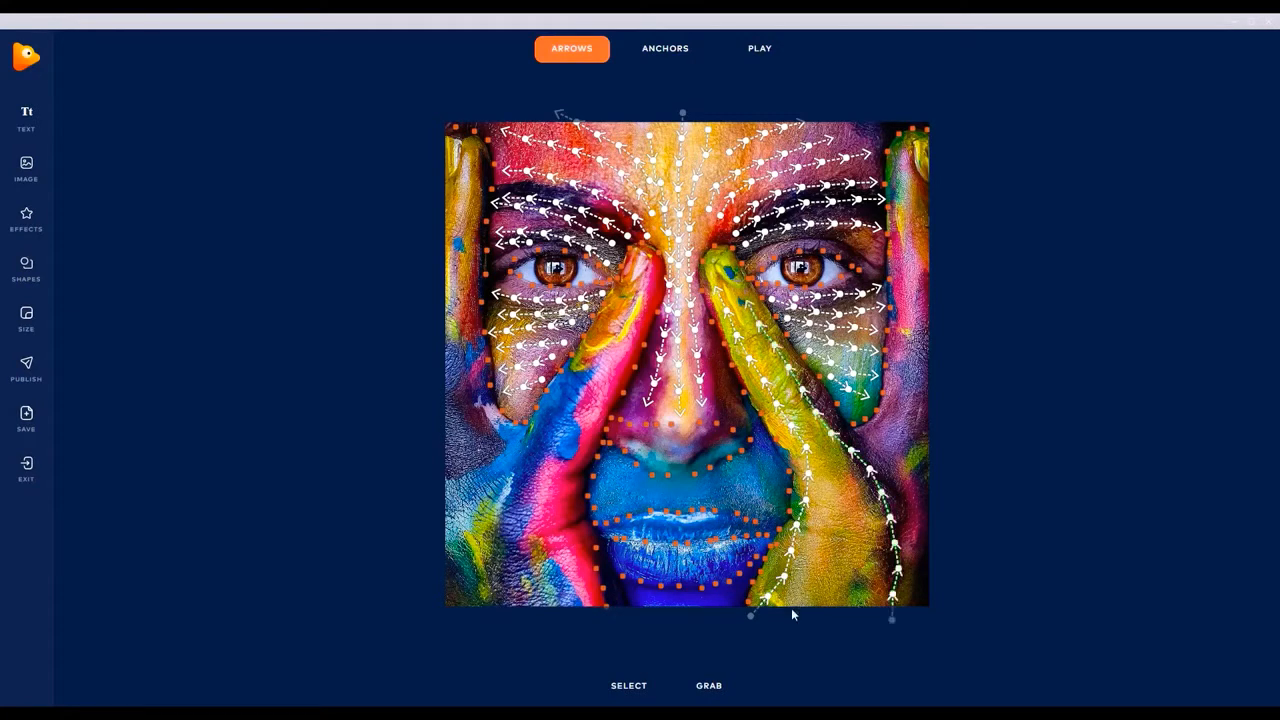
{"action": "left_click_drag", "start_coordinate": [823, 521], "coordinate": [794, 424]}
{"action": "mouse_move", "coordinate": [842, 606]}
{"action": "left_mouse_down"}
{"action": "mouse_move", "coordinate": [843, 498]}
{"action": "mouse_move", "coordinate": [784, 374]}
{"action": "left_mouse_up"}
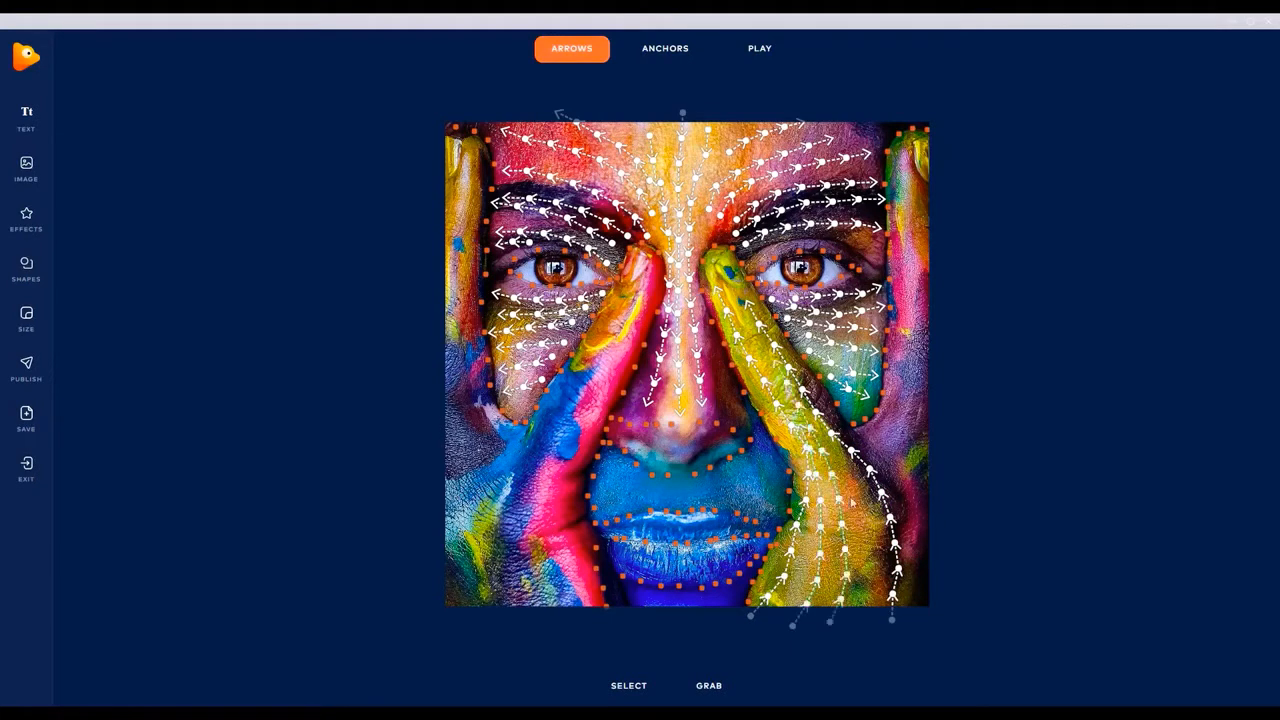
{"action": "left_click_drag", "start_coordinate": [861, 536], "coordinate": [848, 460]}
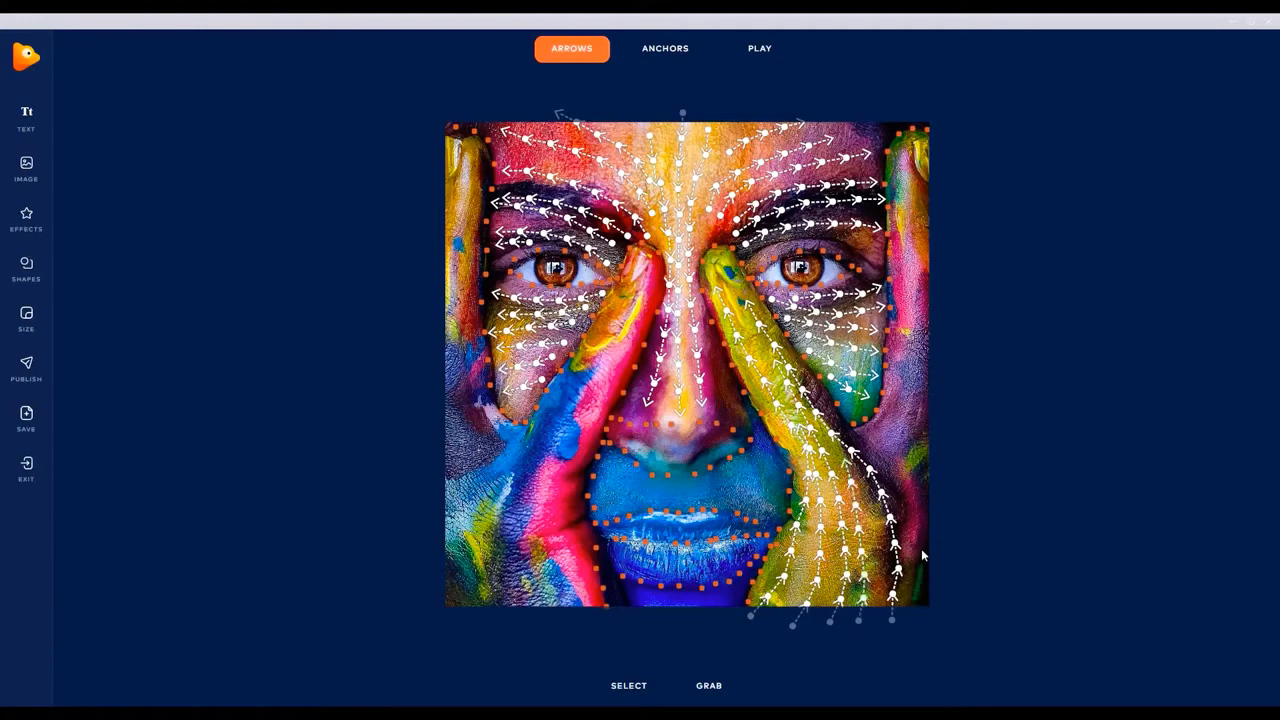
{"action": "left_click_drag", "start_coordinate": [914, 455], "coordinate": [920, 212]}
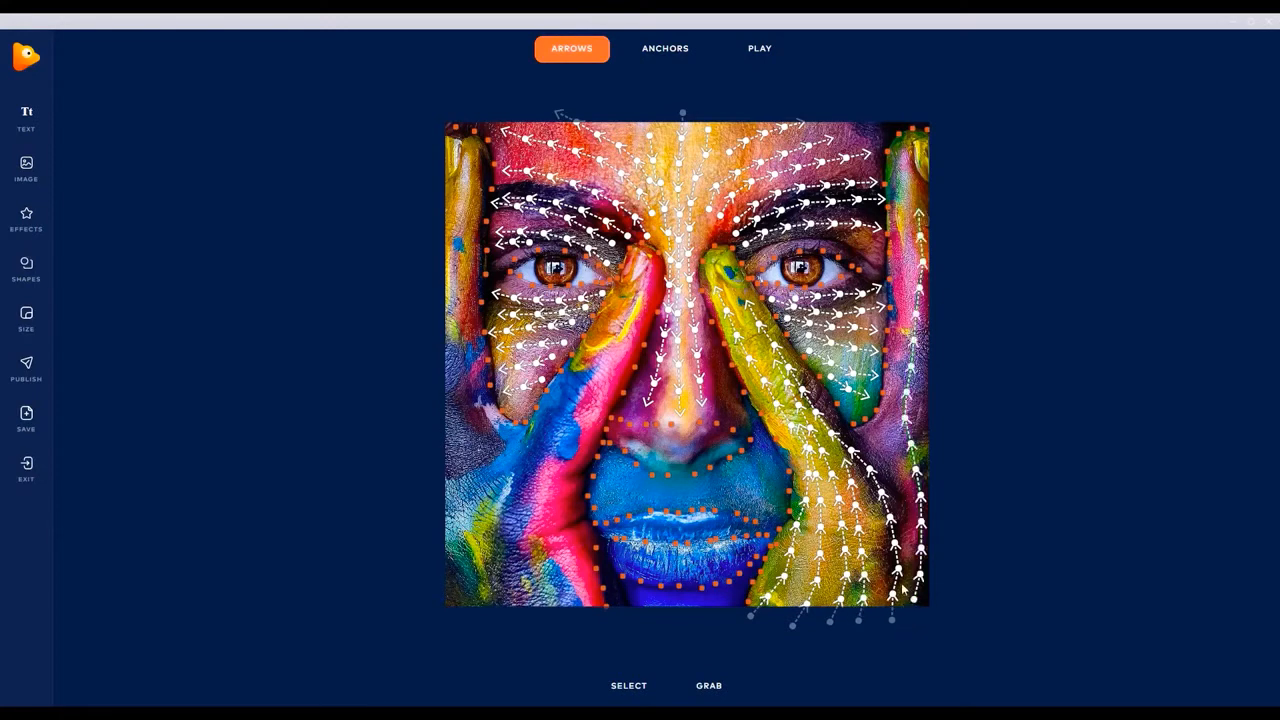
{"action": "mouse_move", "coordinate": [894, 495]}
{"action": "left_mouse_down"}
{"action": "mouse_move", "coordinate": [885, 447]}
{"action": "mouse_move", "coordinate": [920, 245]}
{"action": "mouse_move", "coordinate": [904, 180]}
{"action": "left_mouse_up"}
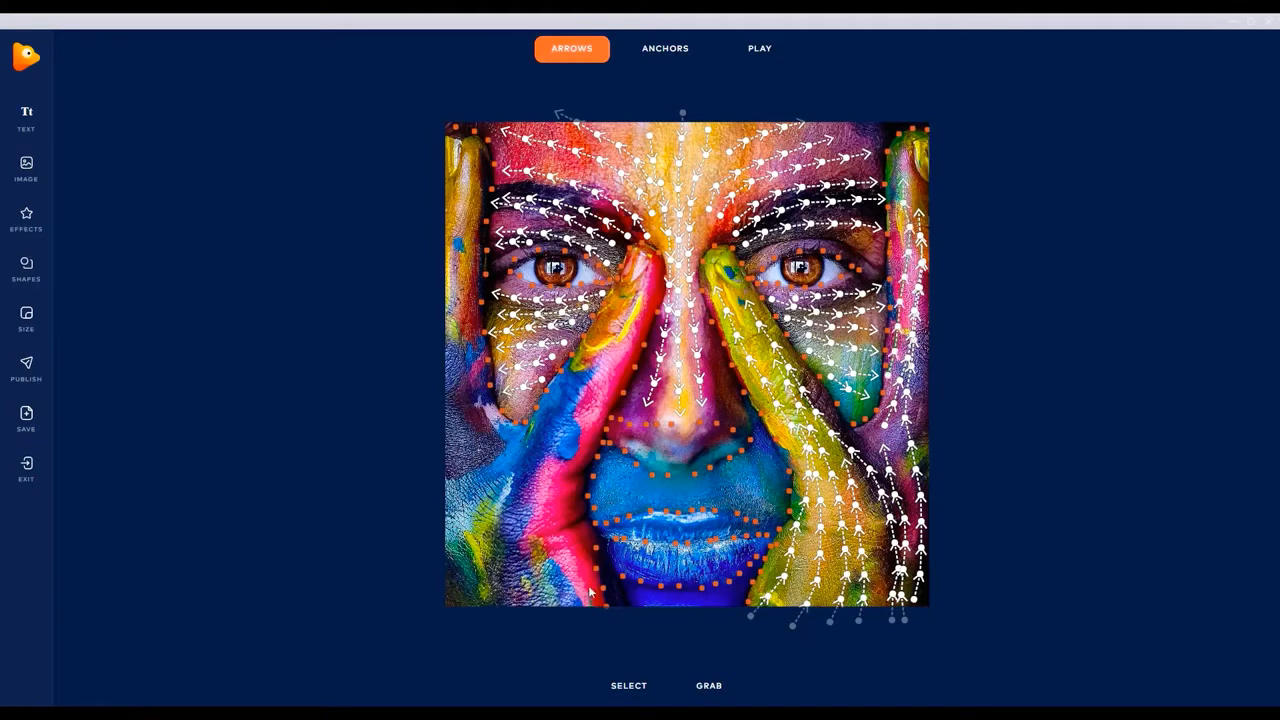
Draw path arrows up the pink and blue hand from wrist to fingers and along the photo's left edge, and preview the animation.
{"action": "mouse_move", "coordinate": [562, 502]}
{"action": "left_mouse_down"}
{"action": "mouse_move", "coordinate": [598, 380]}
{"action": "mouse_move", "coordinate": [647, 294]}
{"action": "left_mouse_up"}
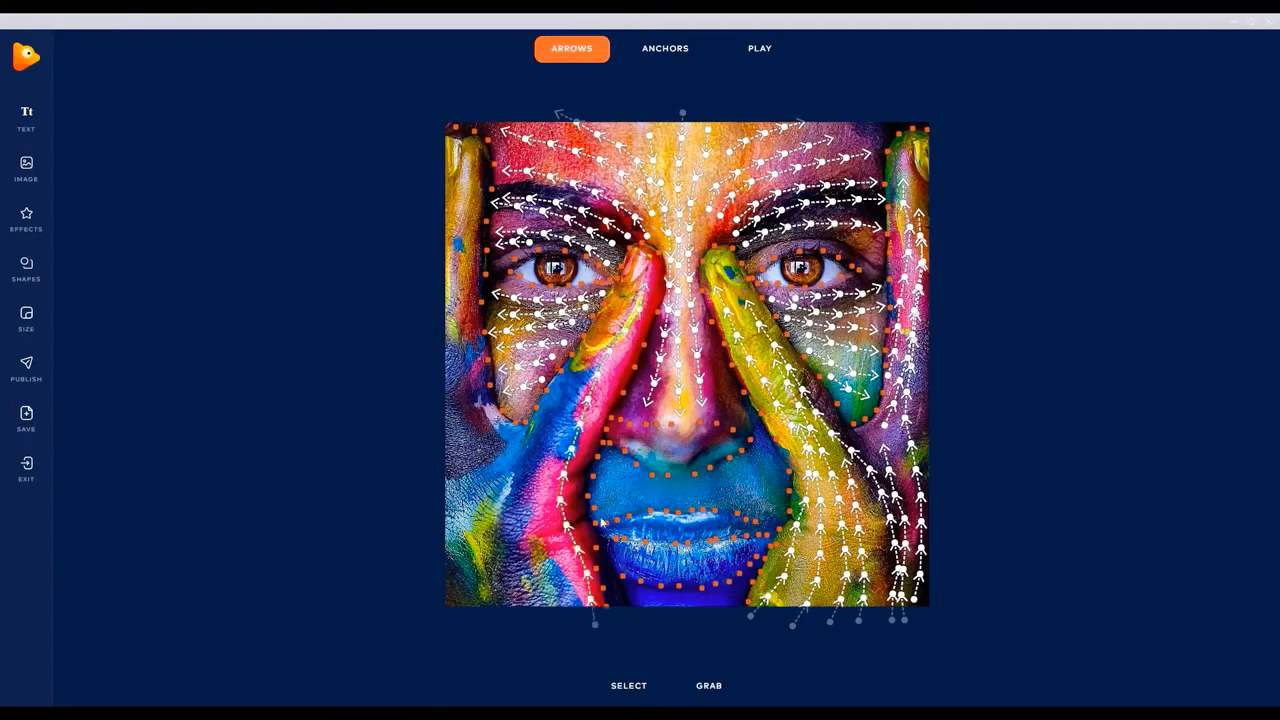
{"action": "mouse_move", "coordinate": [576, 625]}
{"action": "left_mouse_down"}
{"action": "mouse_move", "coordinate": [556, 490]}
{"action": "mouse_move", "coordinate": [562, 414]}
{"action": "mouse_move", "coordinate": [631, 304]}
{"action": "left_mouse_up"}
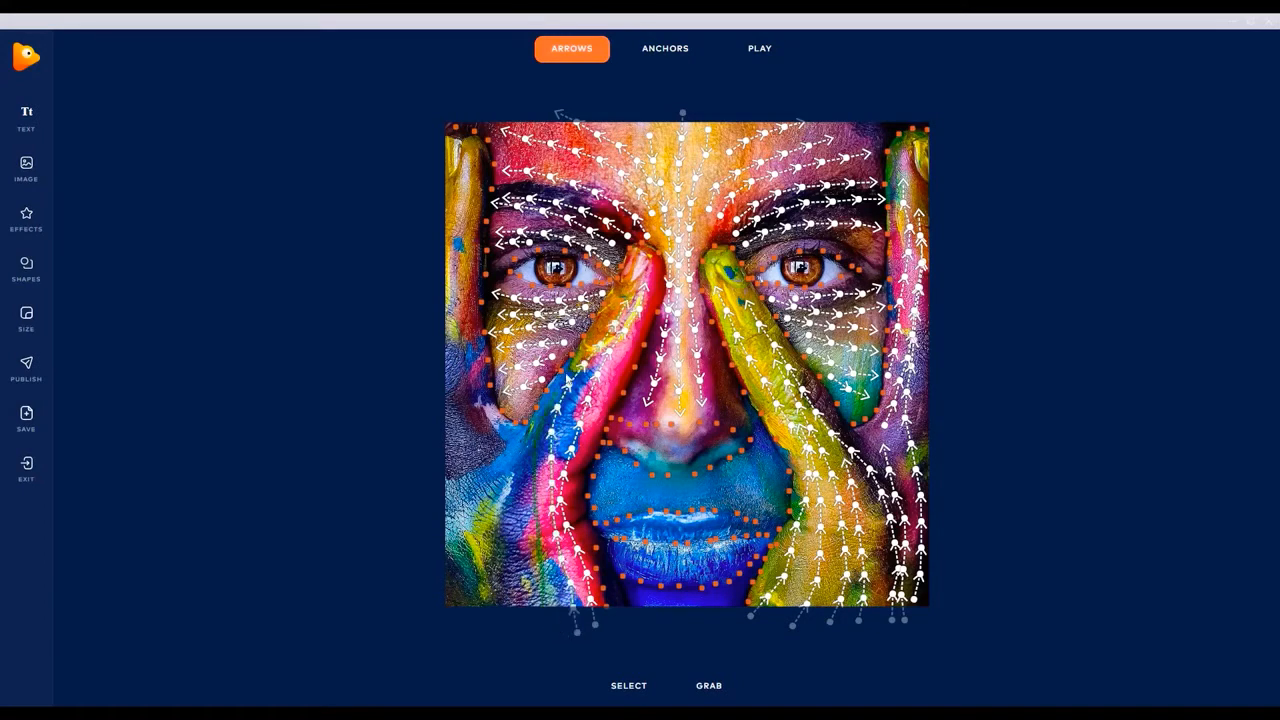
{"action": "left_click_drag", "start_coordinate": [560, 416], "coordinate": [580, 363]}
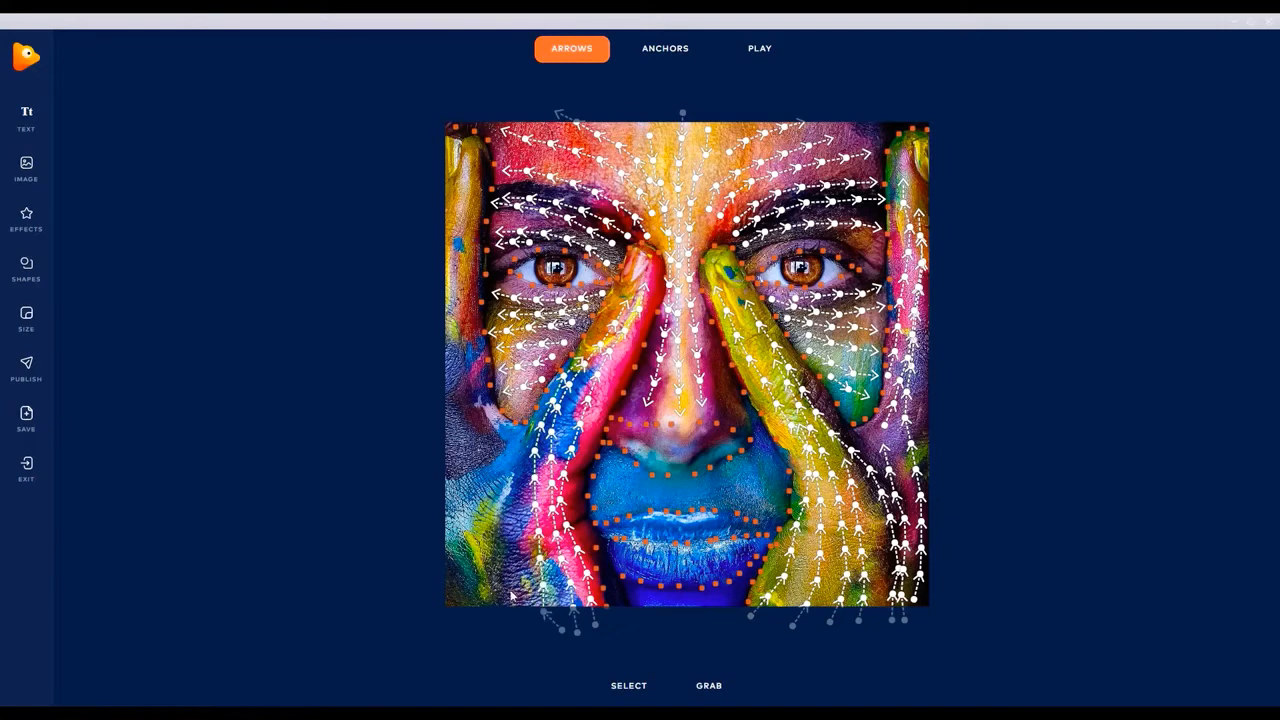
{"action": "left_click_drag", "start_coordinate": [536, 420], "coordinate": [518, 623]}
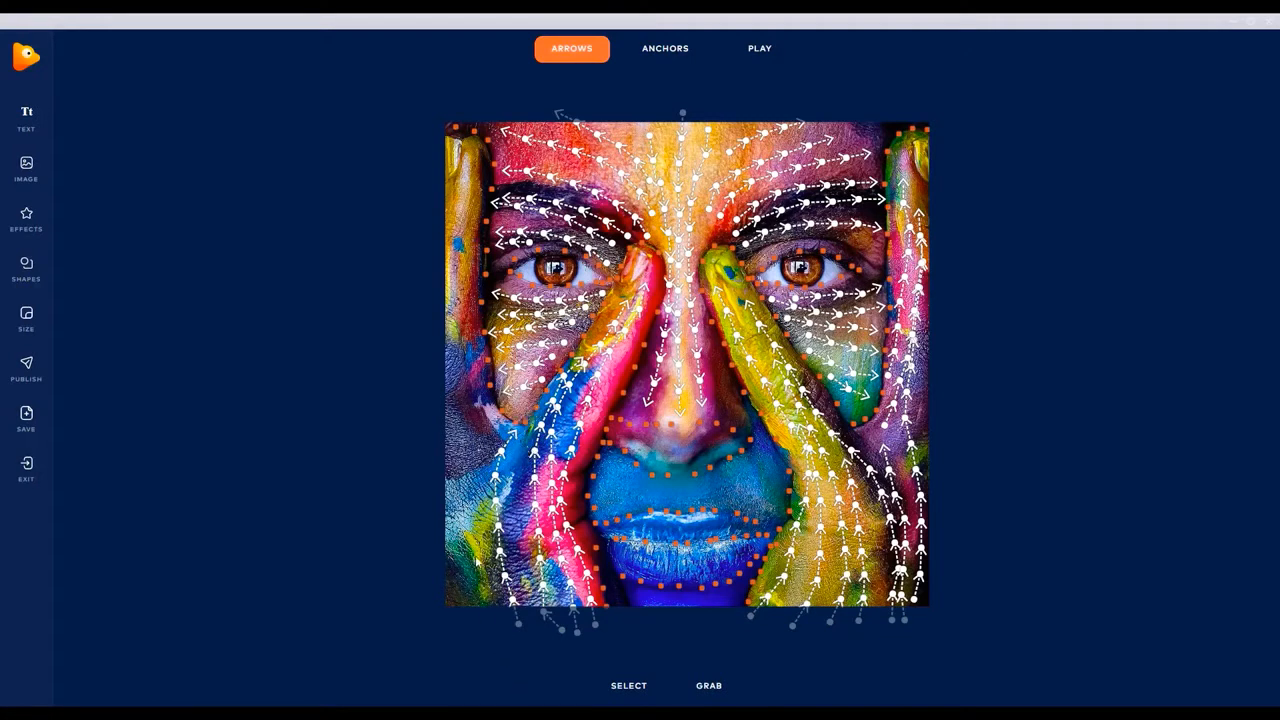
{"action": "left_click_drag", "start_coordinate": [466, 538], "coordinate": [492, 426]}
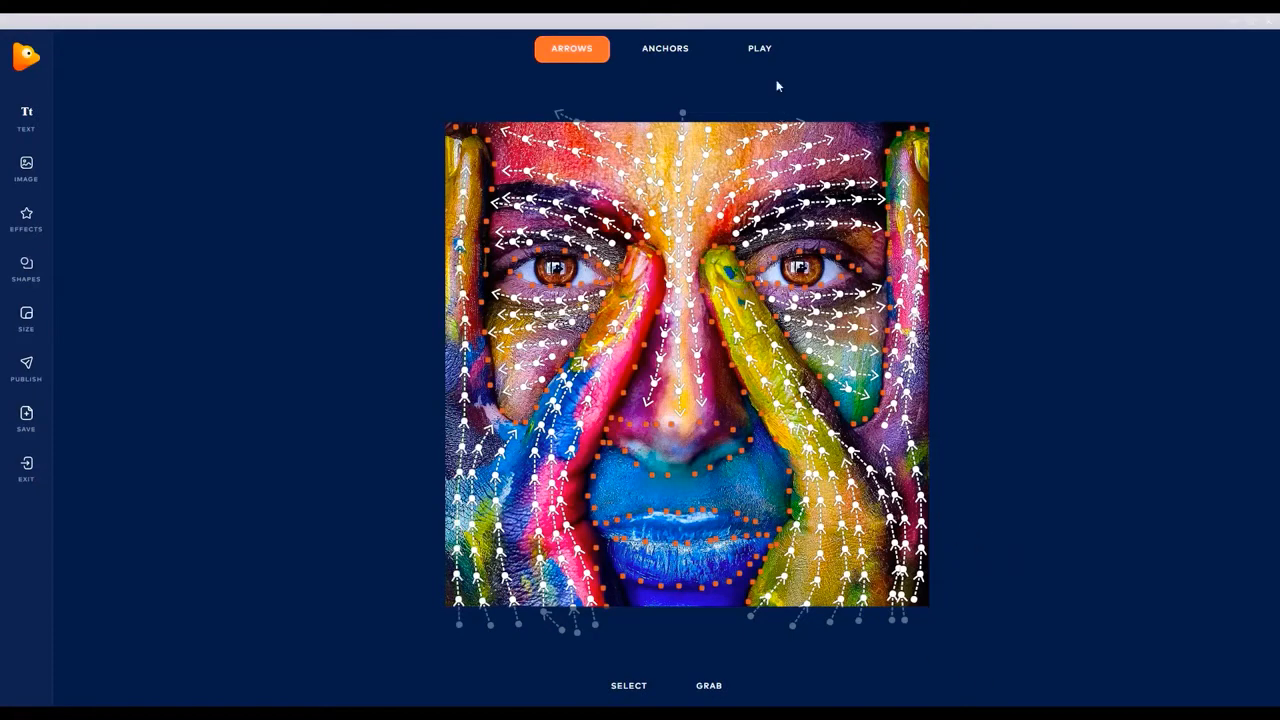
{"action": "left_click", "coordinate": [760, 50]}
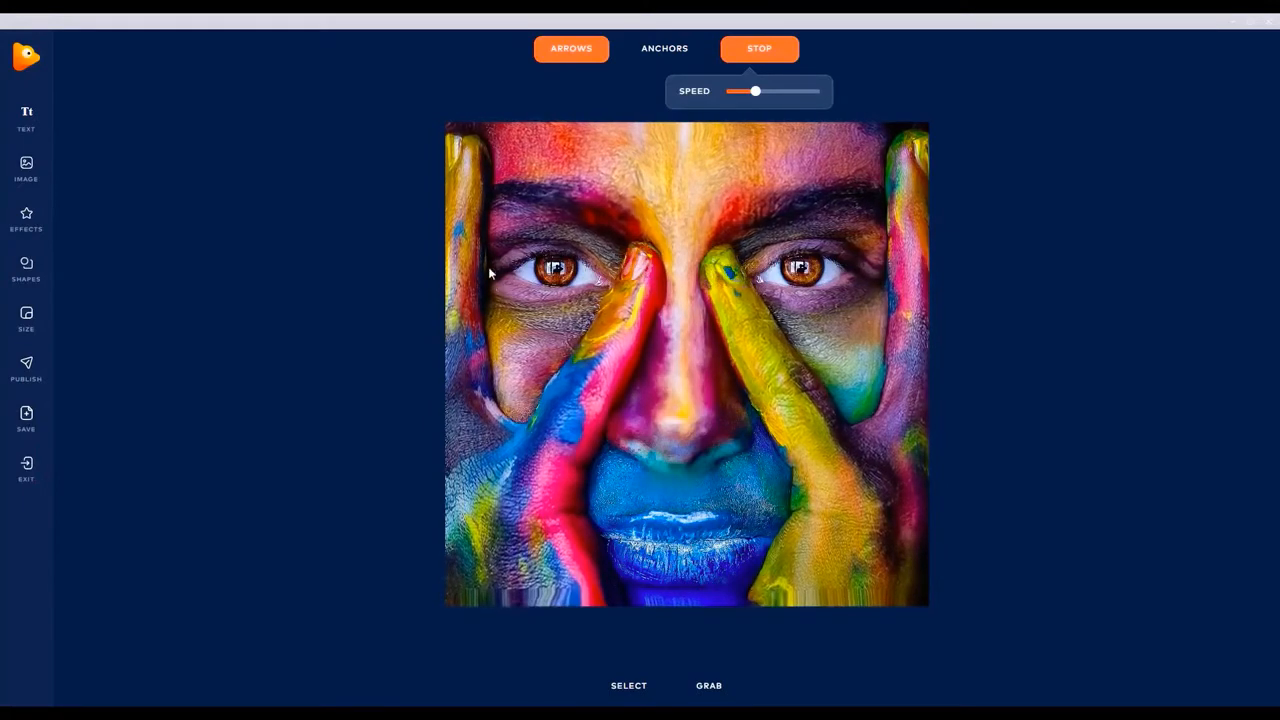
{"action": "left_click", "coordinate": [765, 49]}
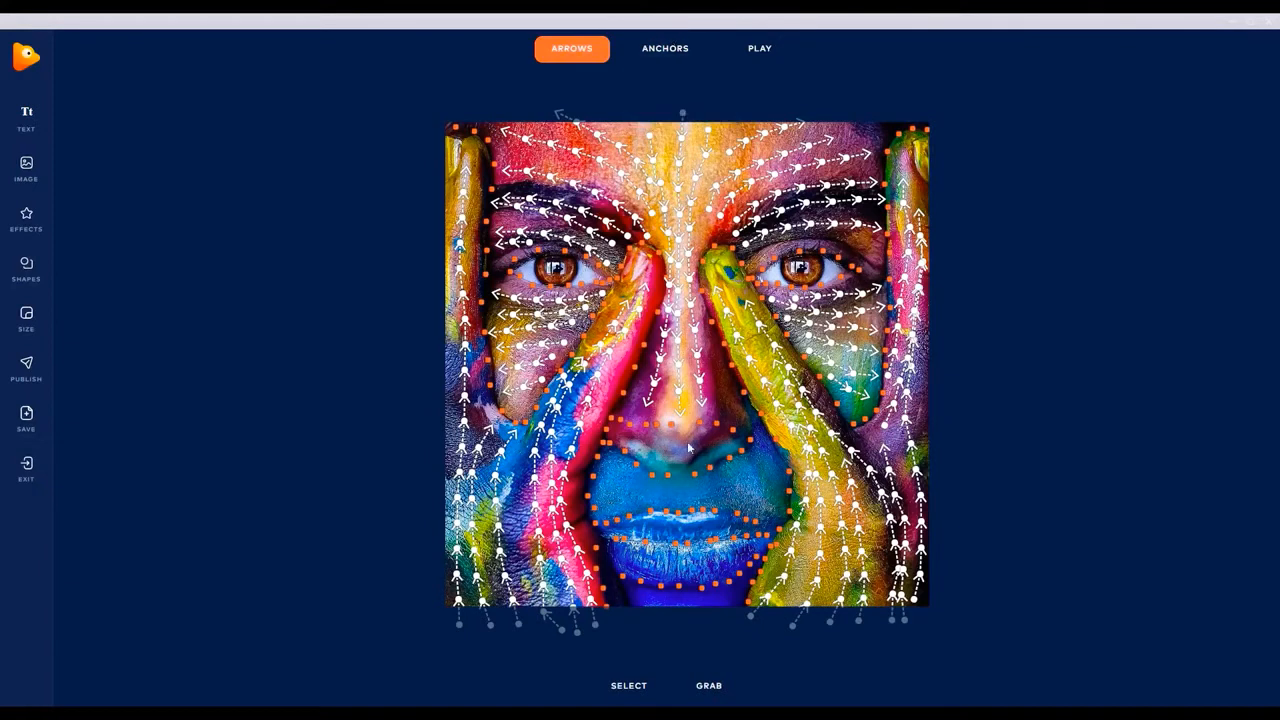
Draw short arrows down the area above the mouth, the upper lip and the chin, and up the lower lip, and preview the animation.
{"action": "left_click", "coordinate": [607, 60]}
{"action": "mouse_move", "coordinate": [617, 466]}
{"action": "left_mouse_down"}
{"action": "mouse_move", "coordinate": [614, 509]}
{"action": "mouse_move", "coordinate": [769, 492]}
{"action": "left_mouse_up"}
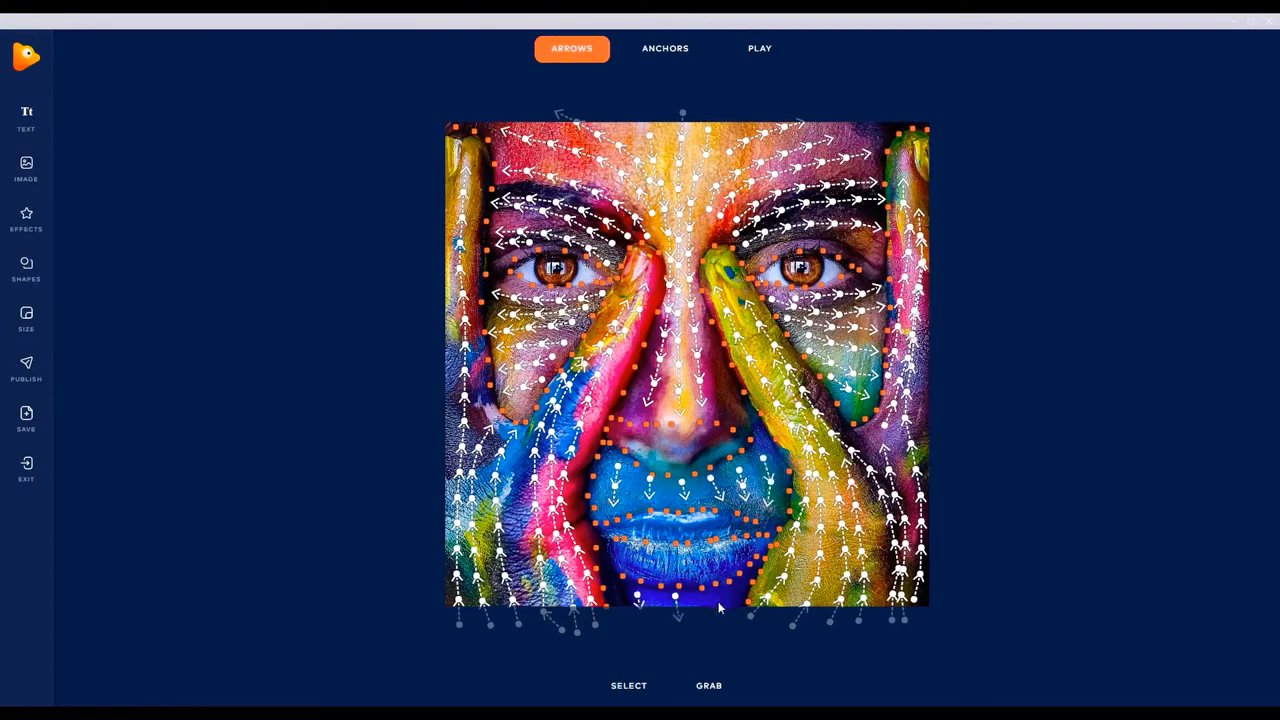
{"action": "mouse_move", "coordinate": [719, 592]}
{"action": "left_mouse_down"}
{"action": "mouse_move", "coordinate": [716, 613]}
{"action": "mouse_move", "coordinate": [730, 612]}
{"action": "left_mouse_up"}
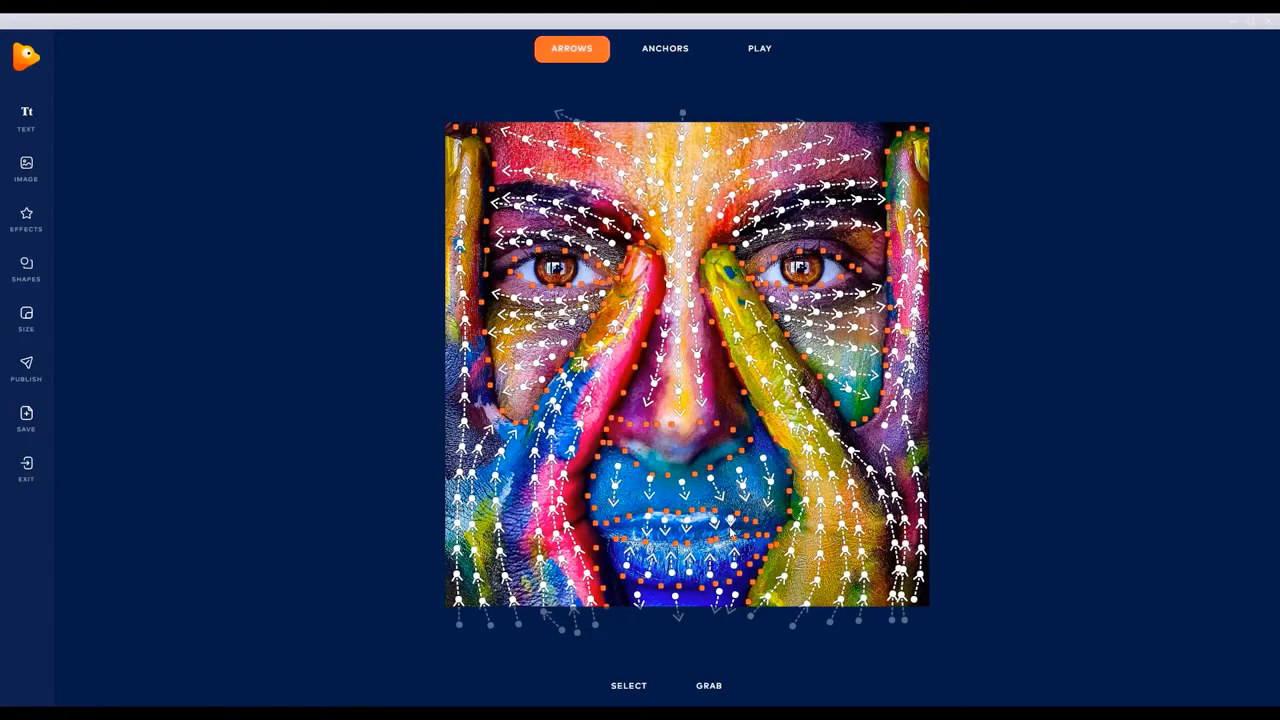
{"action": "left_click", "coordinate": [765, 48]}
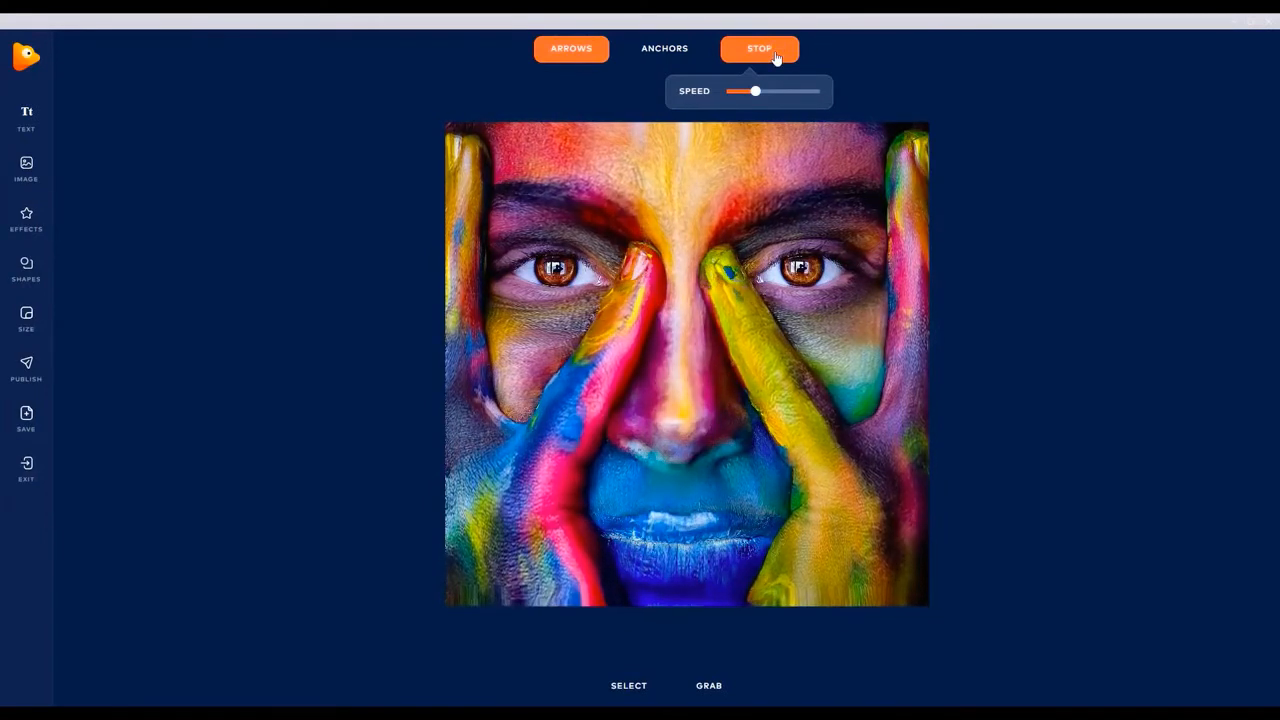
{"action": "left_click", "coordinate": [776, 58]}
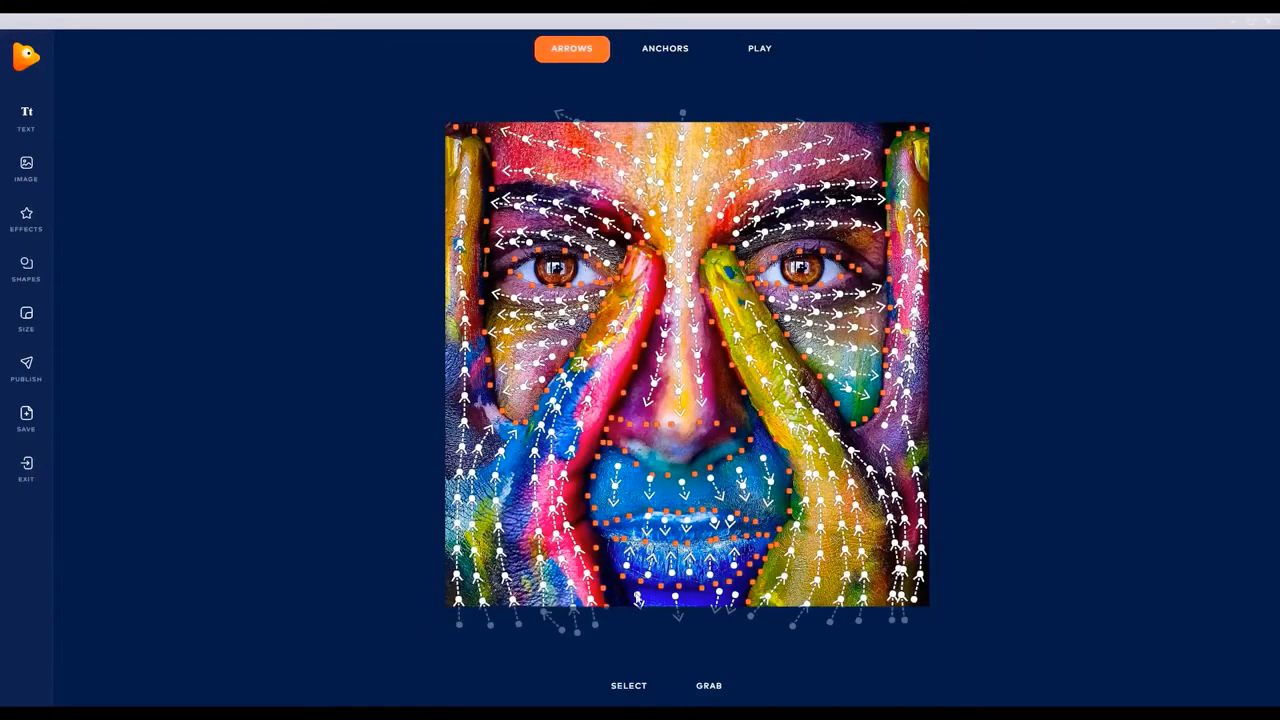
Lay a path of anchors just below the photo's bottom edge and preview the animation.
{"action": "mouse_move", "coordinate": [665, 45]}
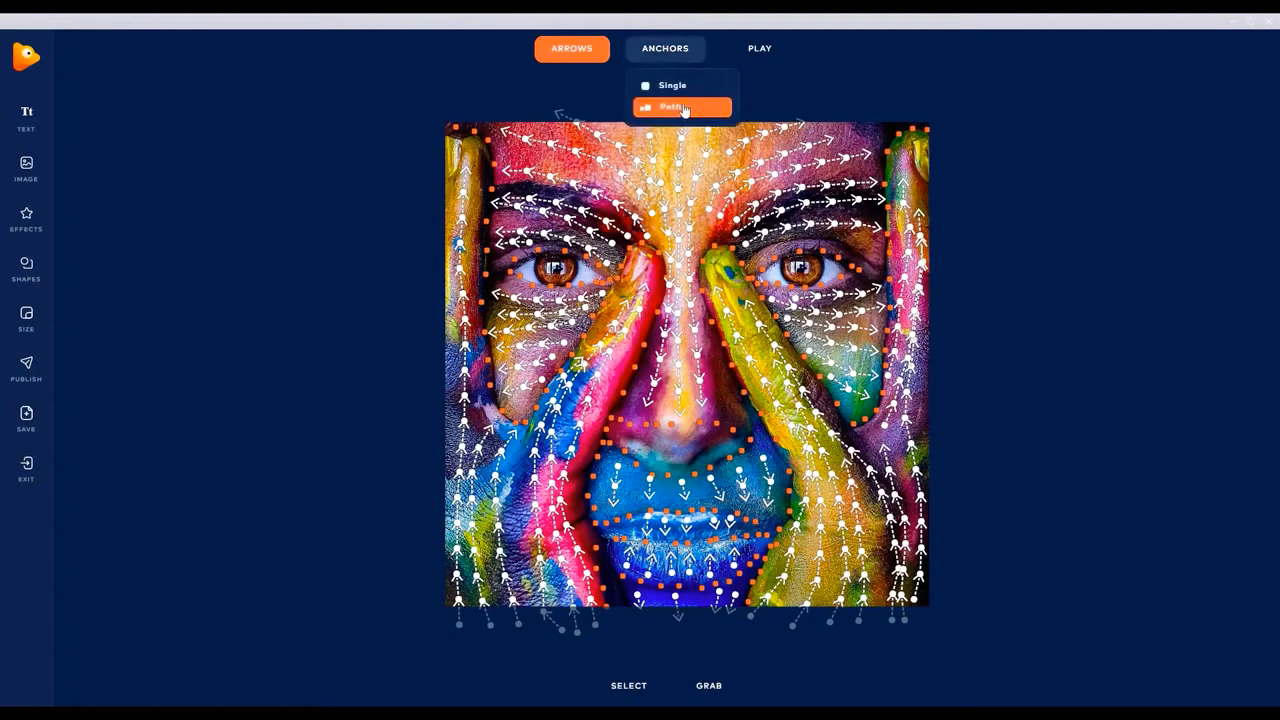
{"action": "left_click", "coordinate": [686, 52]}
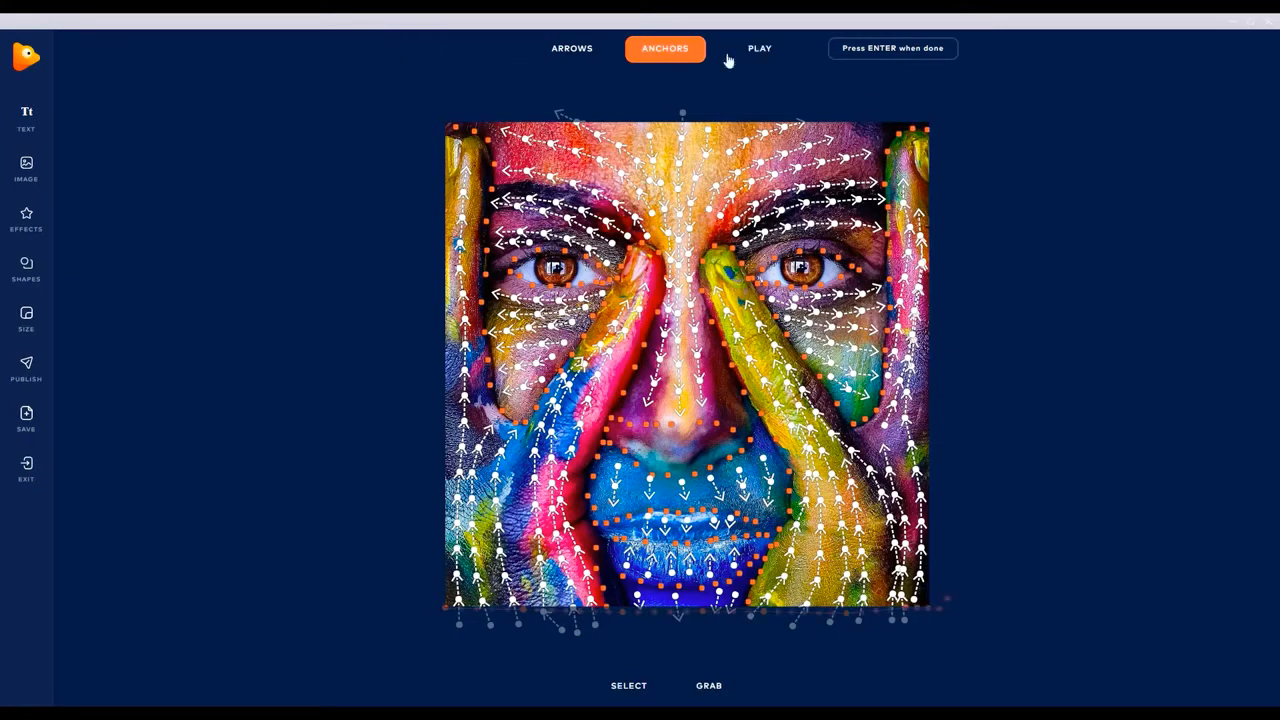
{"action": "left_click", "coordinate": [779, 52]}
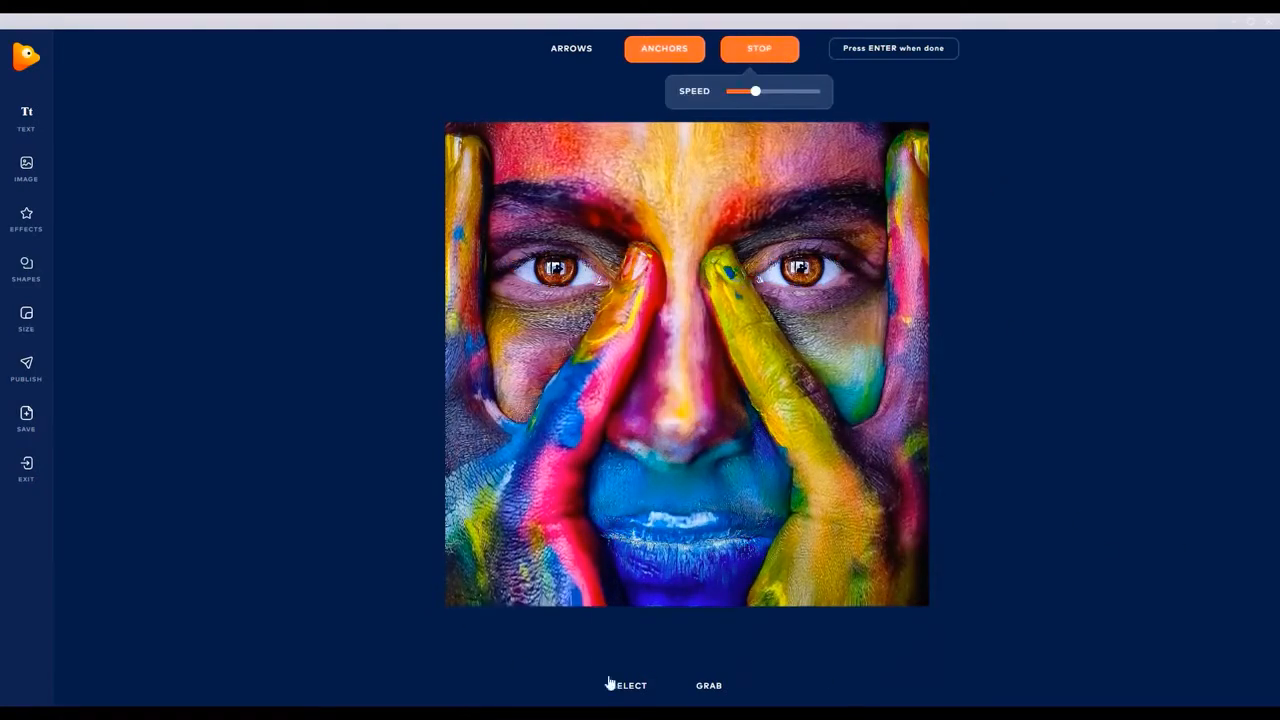
{"action": "mouse_move", "coordinate": [628, 685]}
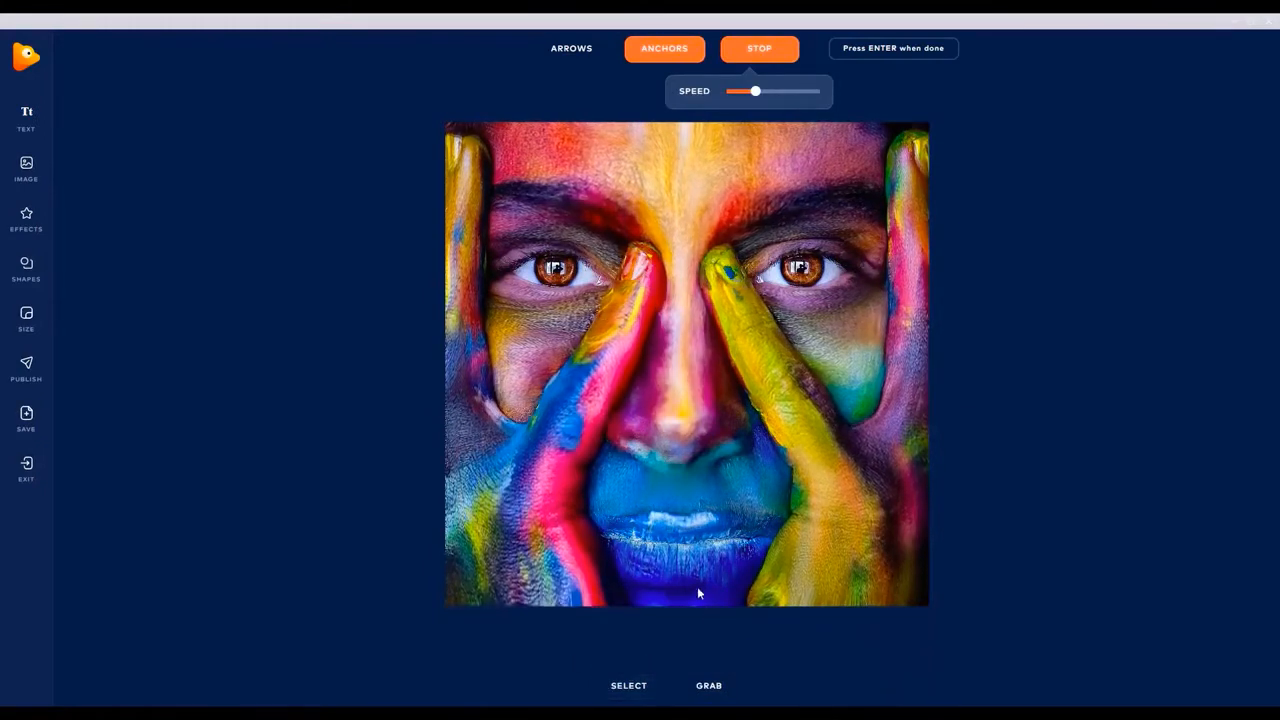
{"action": "left_click", "coordinate": [762, 50]}
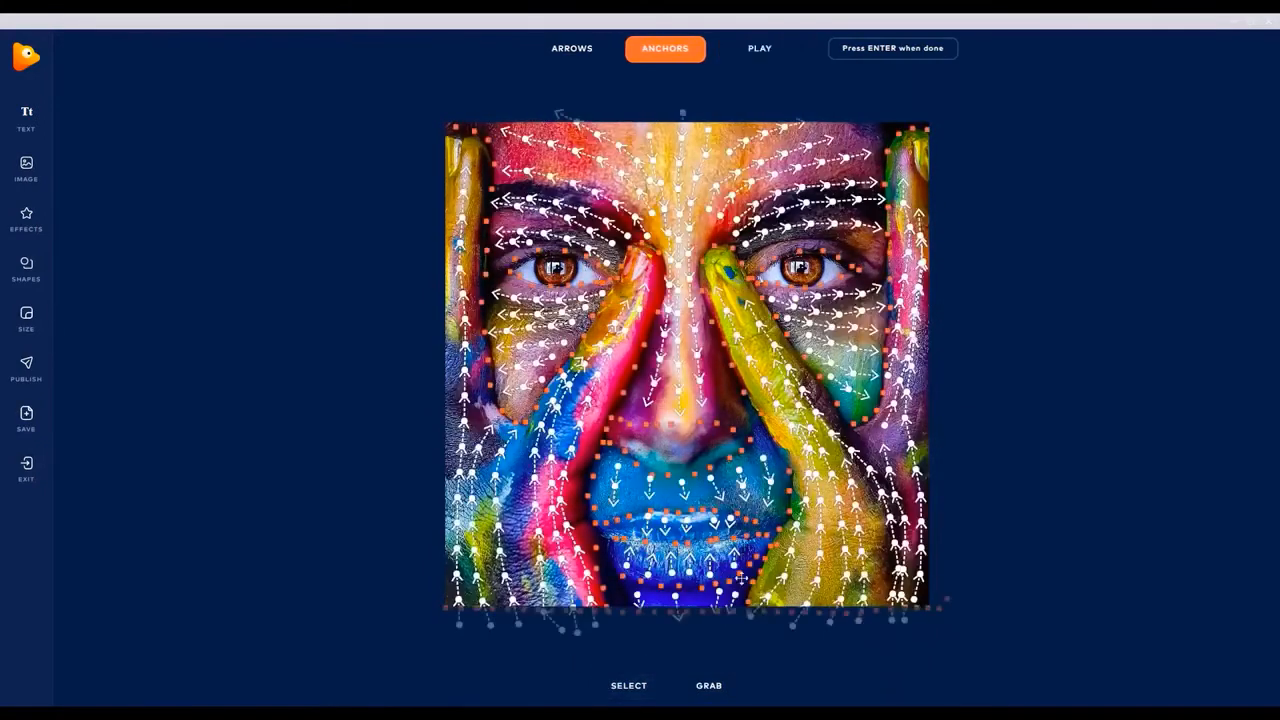
Reposition the anchors beneath the lower lip and space out the chin arrows, and preview the animation.
{"action": "scroll", "coordinate": [753, 577], "scroll_direction": "up", "scroll_amount": 1}
{"action": "scroll", "coordinate": [728, 583], "scroll_direction": "up", "scroll_amount": 2}
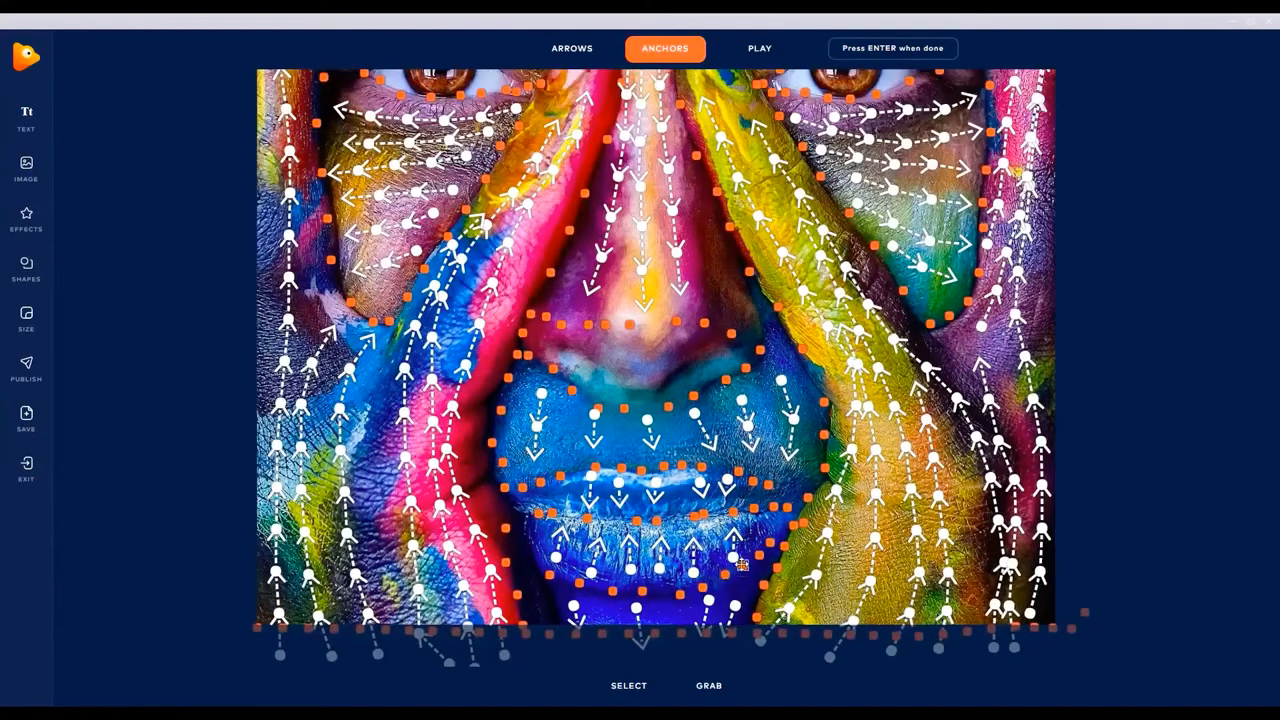
{"action": "left_click_drag", "start_coordinate": [770, 543], "coordinate": [774, 538]}
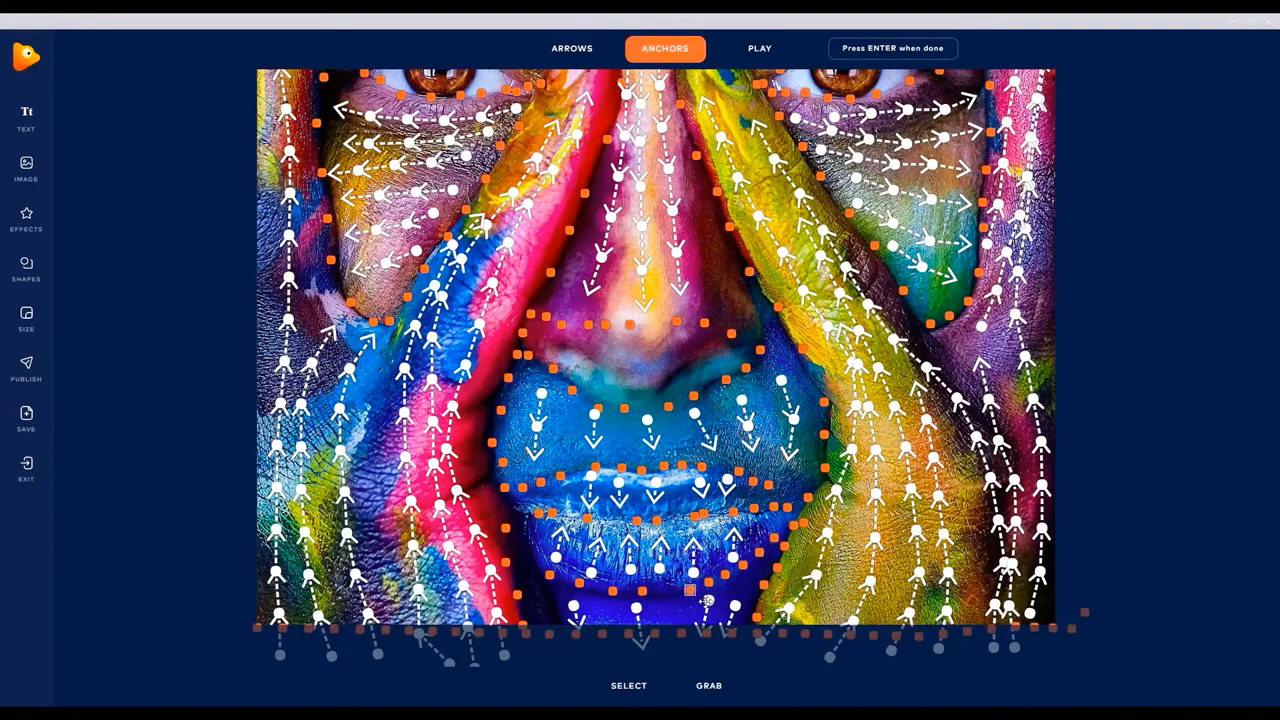
{"action": "mouse_move", "coordinate": [709, 601]}
{"action": "left_mouse_down"}
{"action": "mouse_move", "coordinate": [702, 634]}
{"action": "mouse_move", "coordinate": [703, 602]}
{"action": "mouse_move", "coordinate": [733, 604]}
{"action": "mouse_move", "coordinate": [686, 605]}
{"action": "left_mouse_up"}
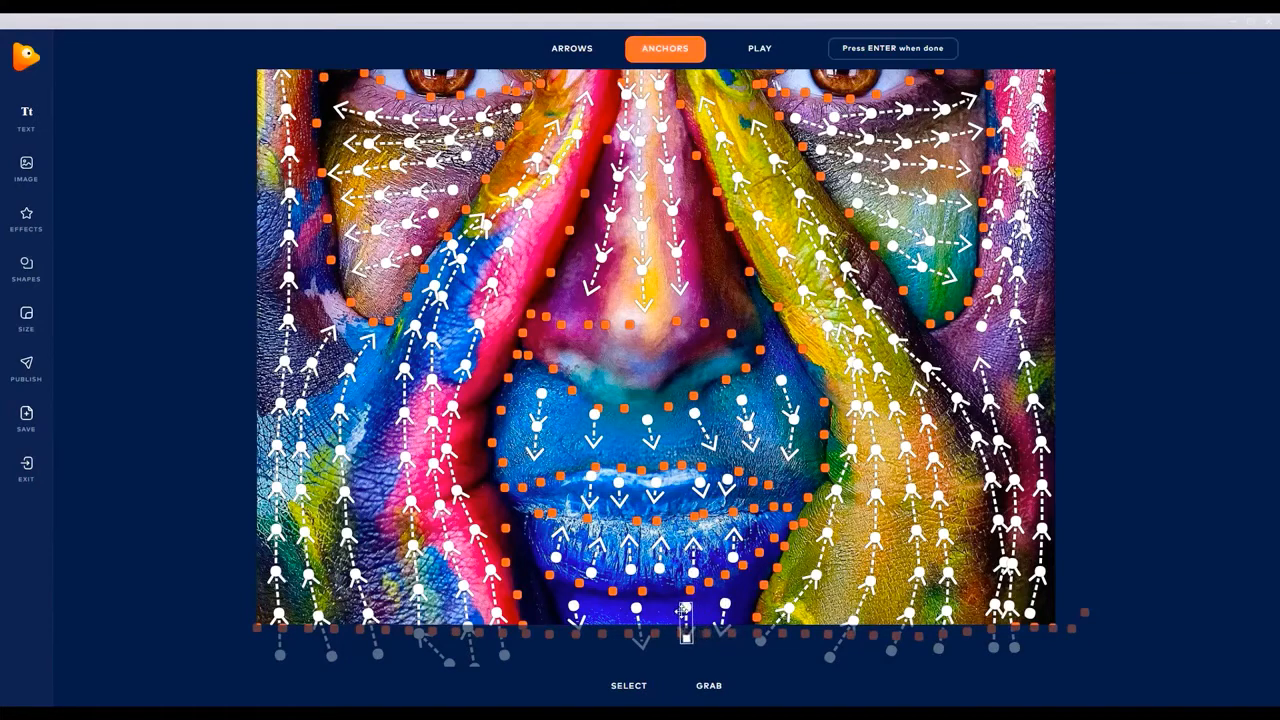
{"action": "left_click", "coordinate": [725, 604]}
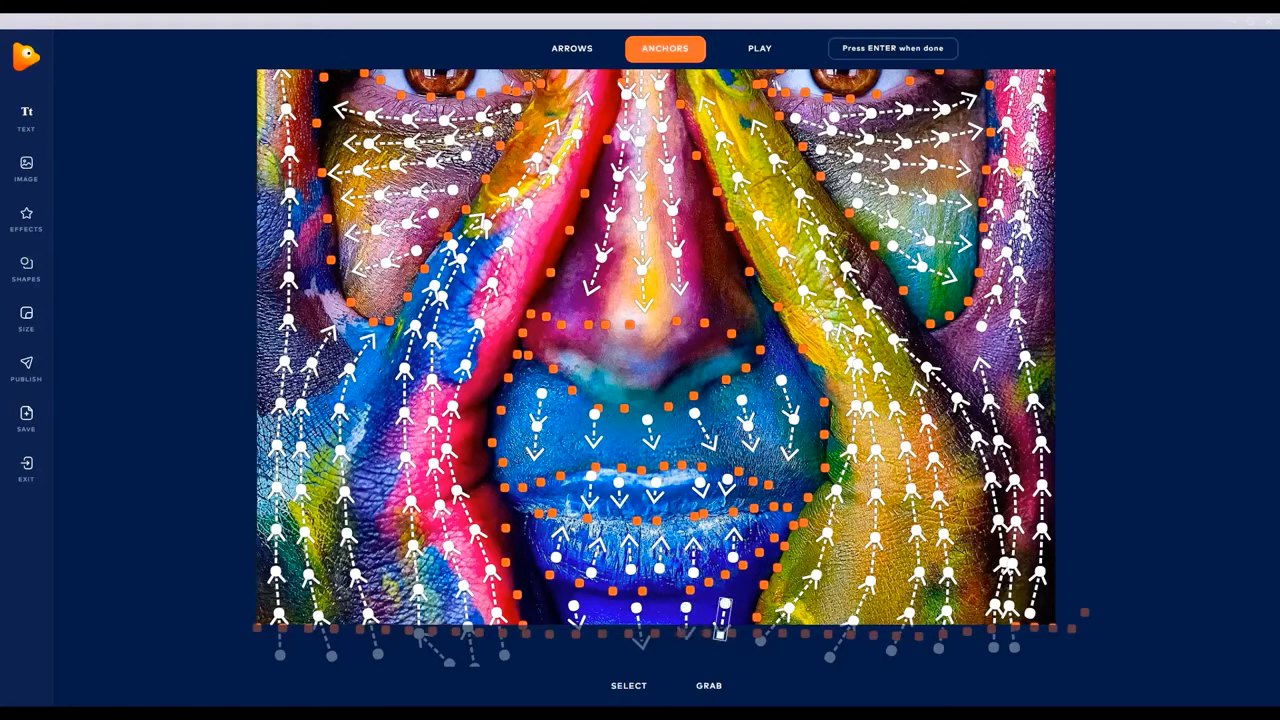
{"action": "left_click", "coordinate": [768, 49]}
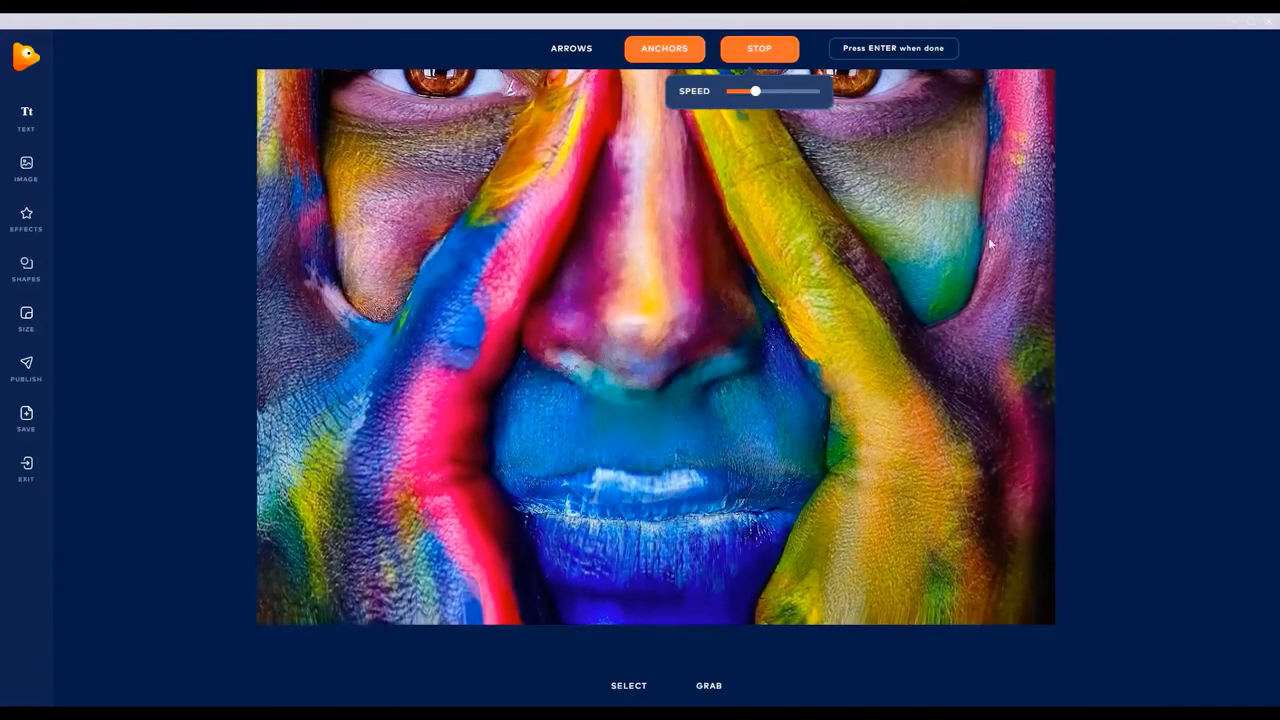
{"action": "left_click", "coordinate": [778, 50]}
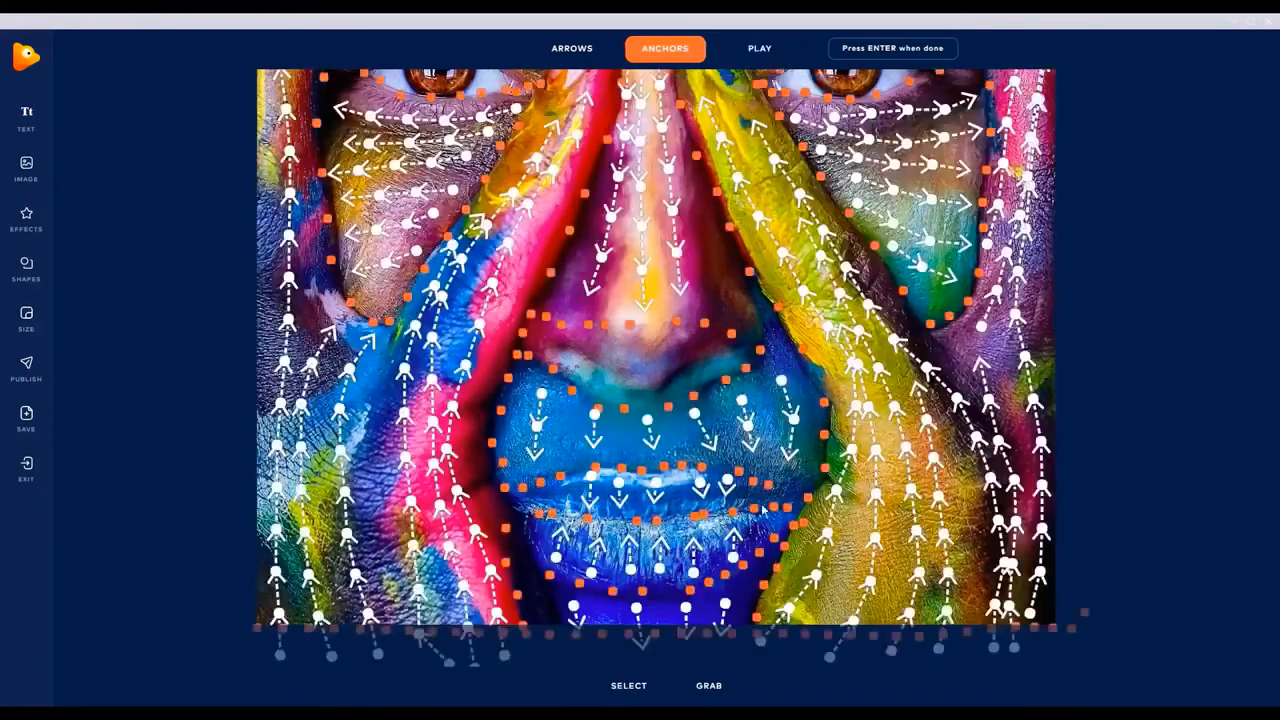
Add a single downward arrow at the upper lip's outer end on the photo's left side and preview the animation.
{"action": "left_click", "coordinate": [572, 48]}
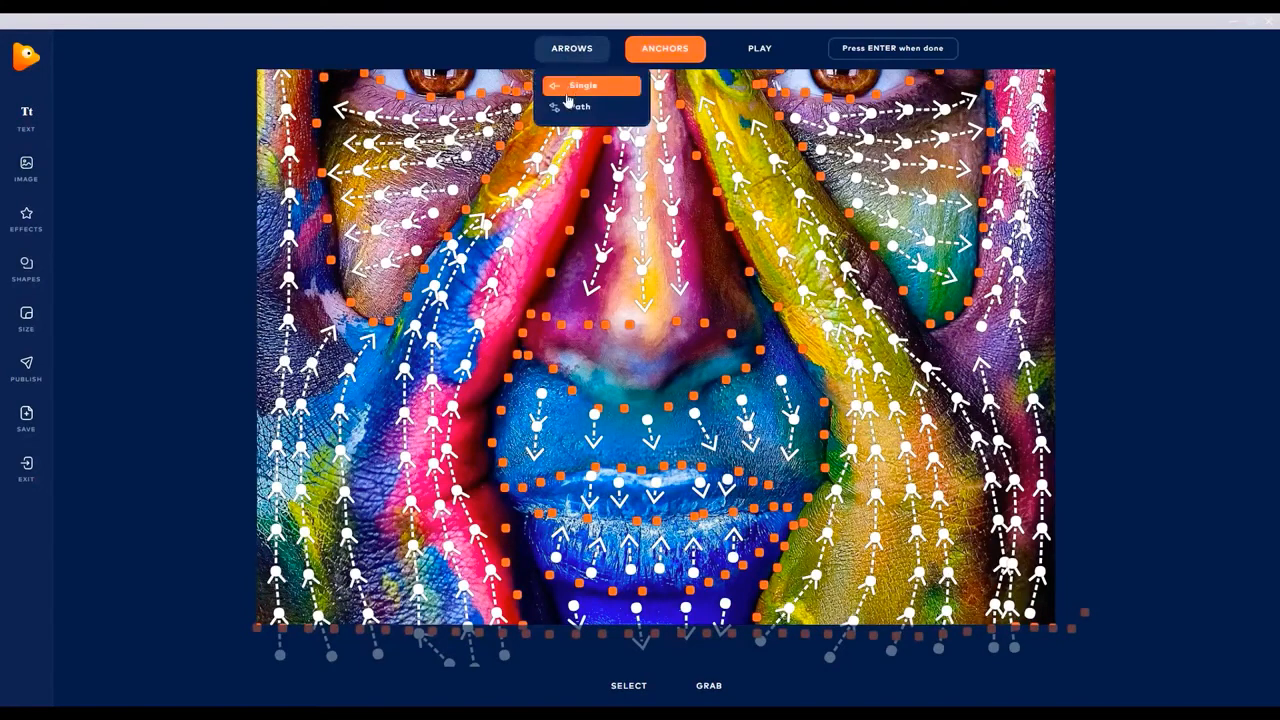
{"action": "left_click", "coordinate": [569, 90]}
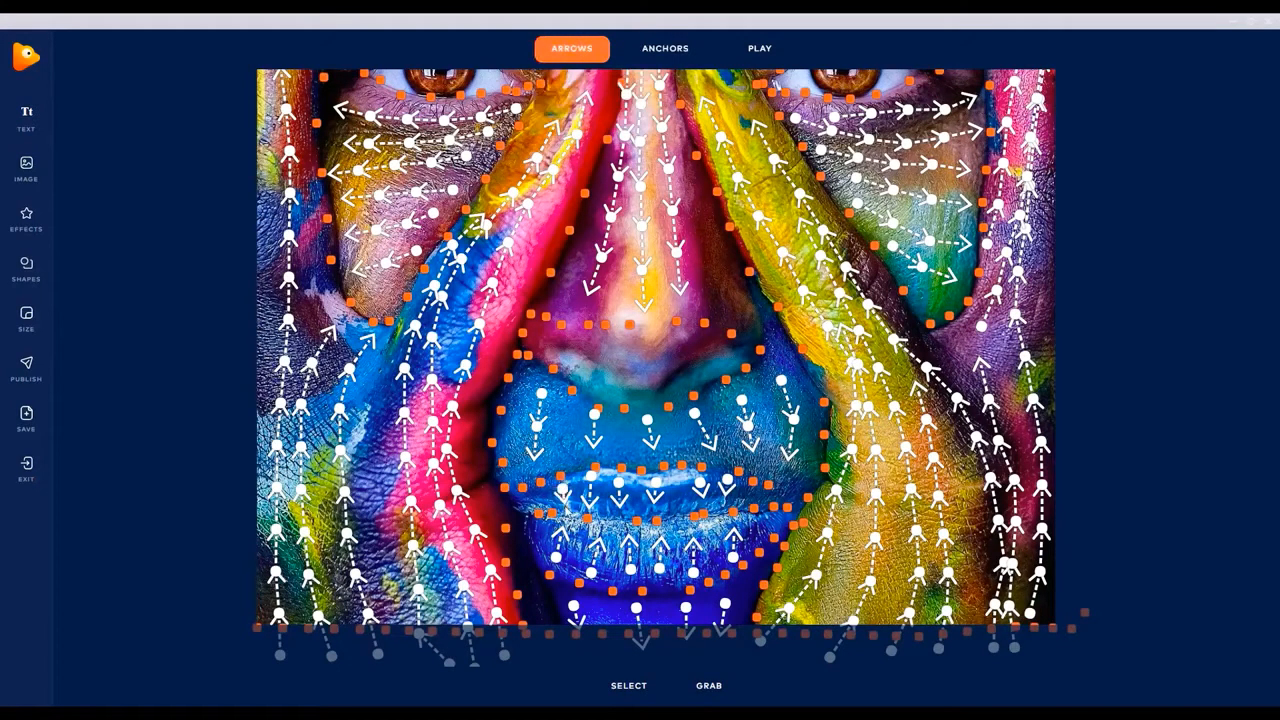
{"action": "left_click", "coordinate": [660, 50]}
{"action": "left_click", "coordinate": [675, 87]}
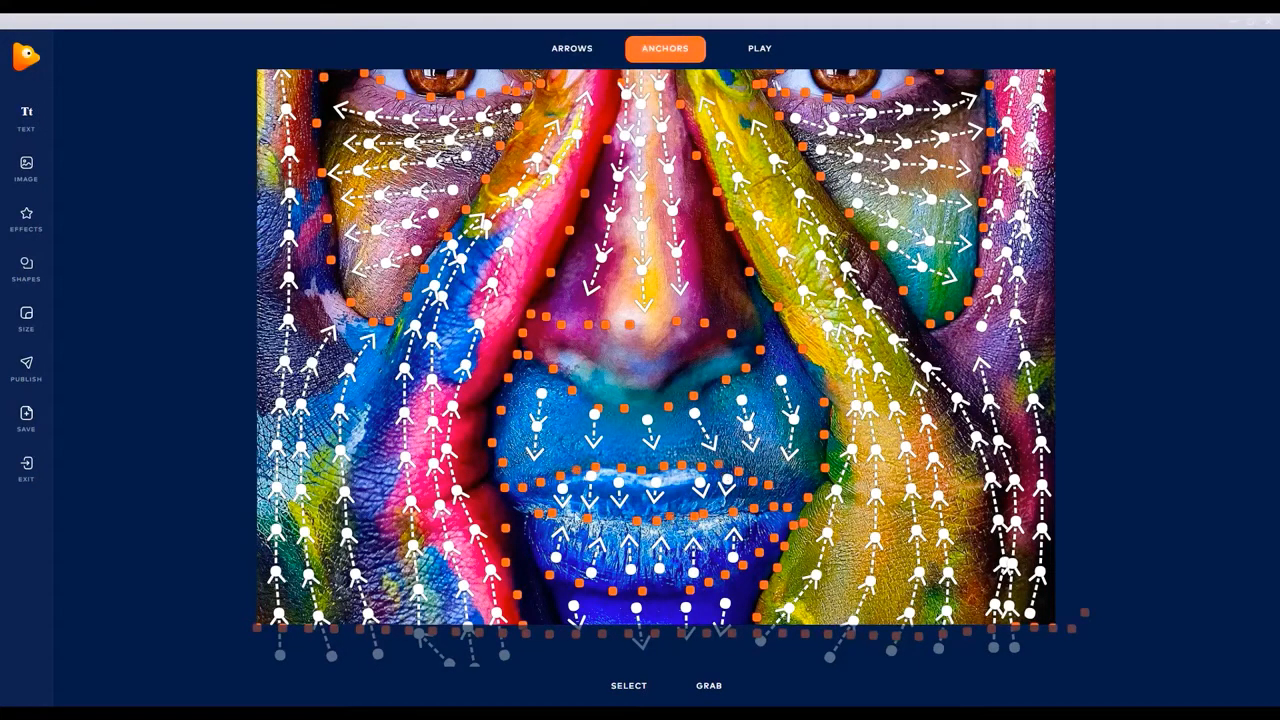
{"action": "left_click", "coordinate": [777, 50]}
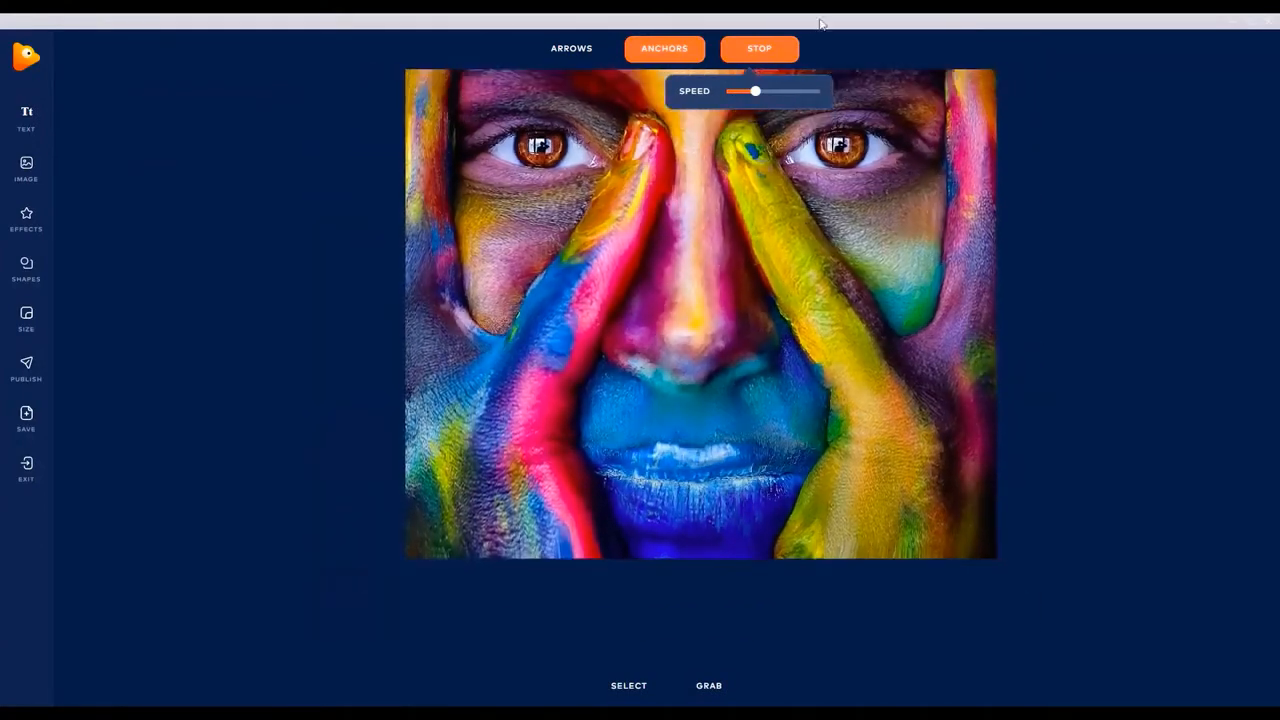
{"action": "left_click", "coordinate": [766, 48]}
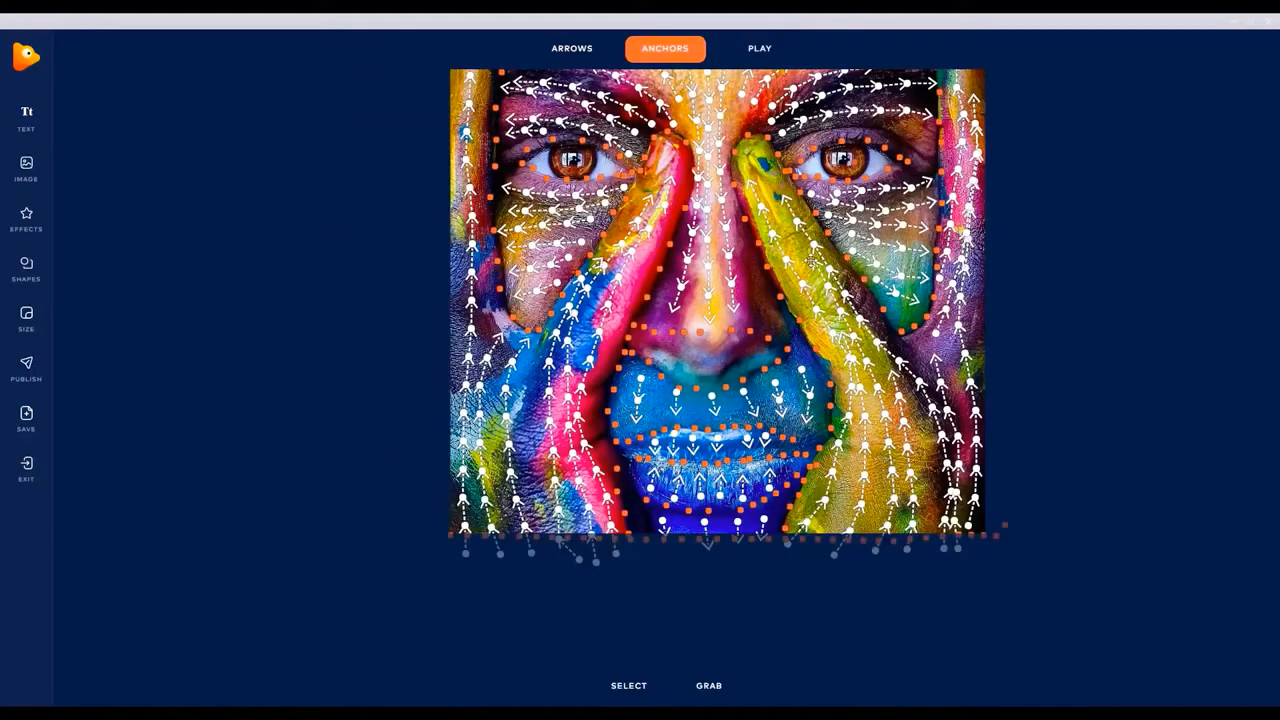
Place a single anchor on the pupil of the eye on the photo's right side.
{"action": "left_click", "coordinate": [710, 688]}
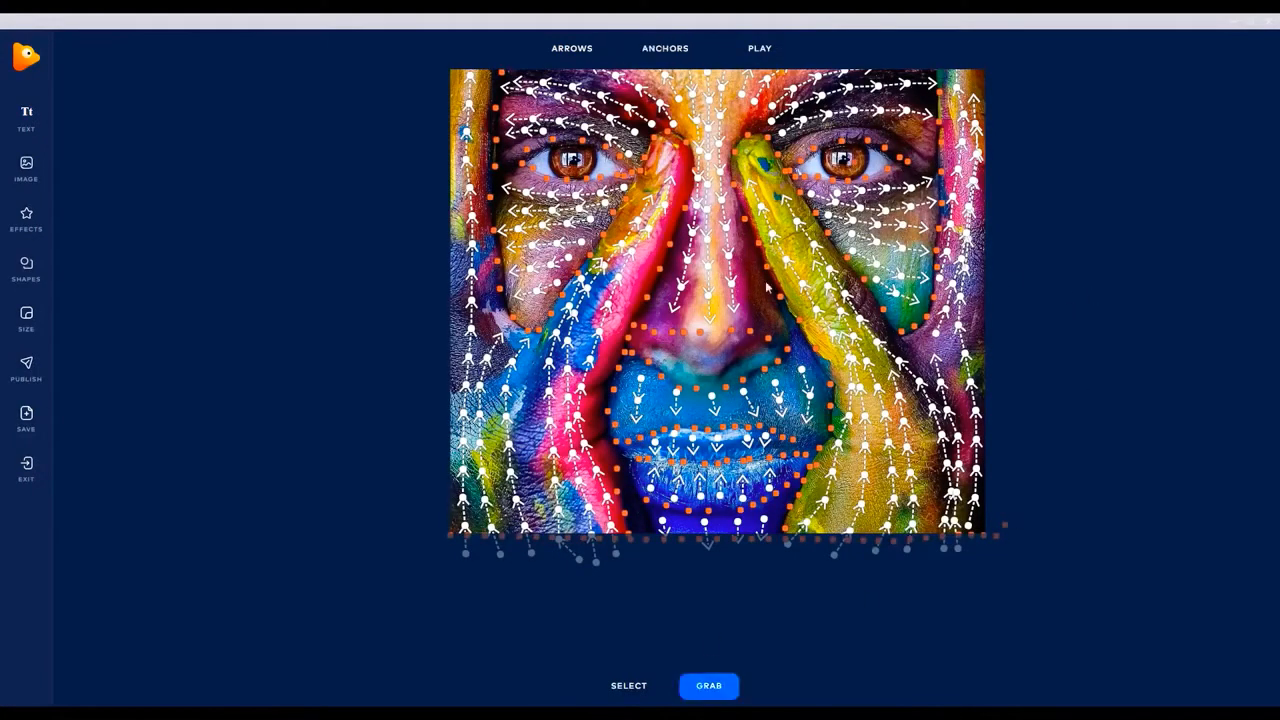
{"action": "left_click_drag", "start_coordinate": [775, 222], "coordinate": [737, 352]}
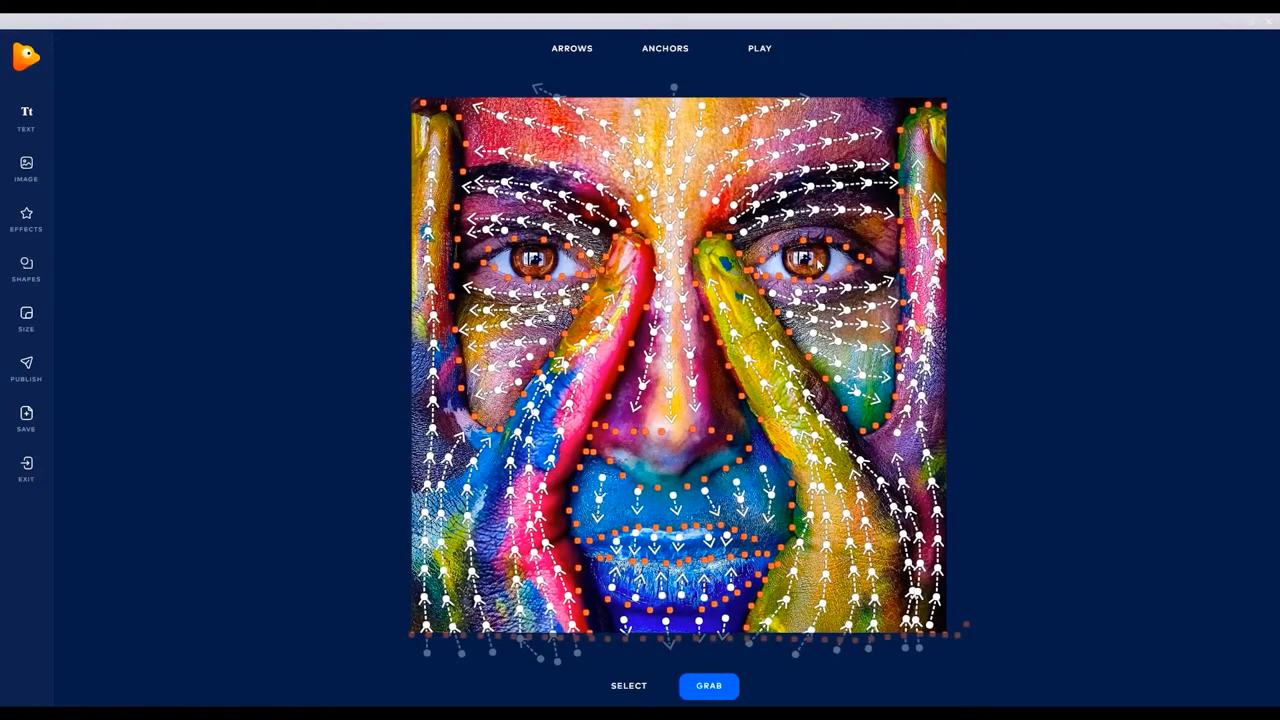
{"action": "scroll", "coordinate": [808, 262], "scroll_direction": "up", "scroll_amount": 3}
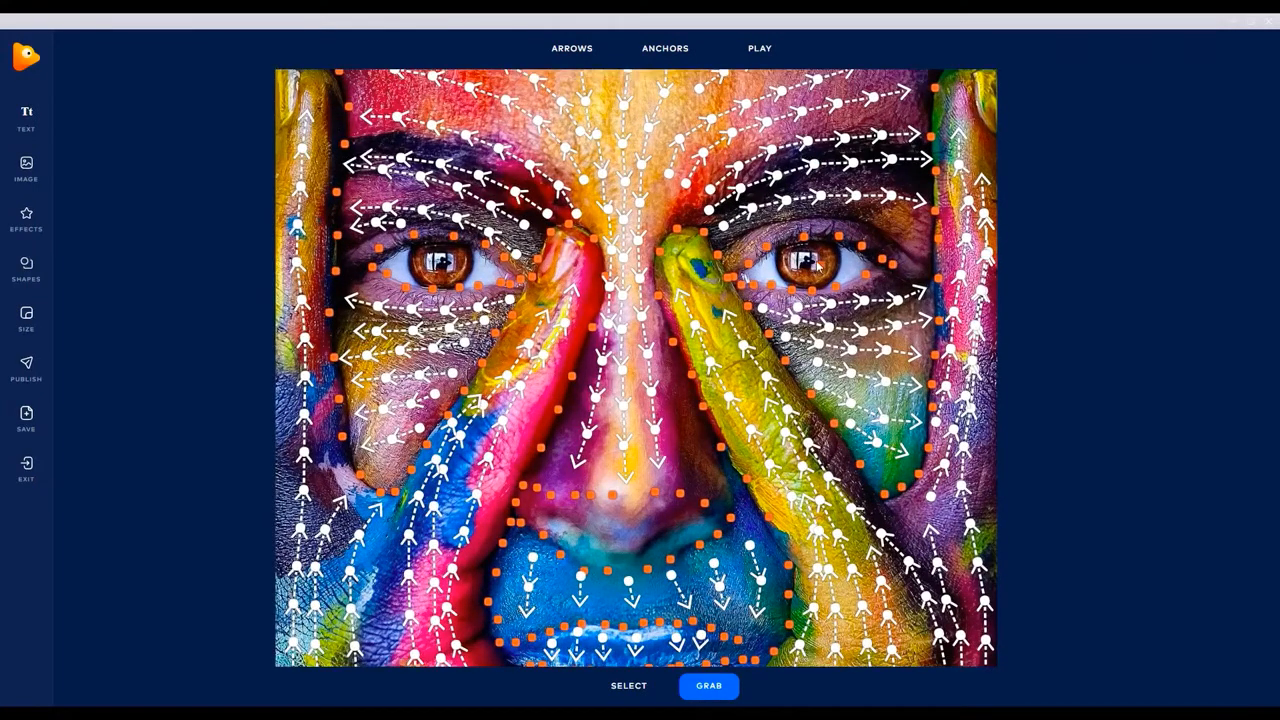
{"action": "left_click", "coordinate": [660, 46]}
{"action": "left_click", "coordinate": [678, 90]}
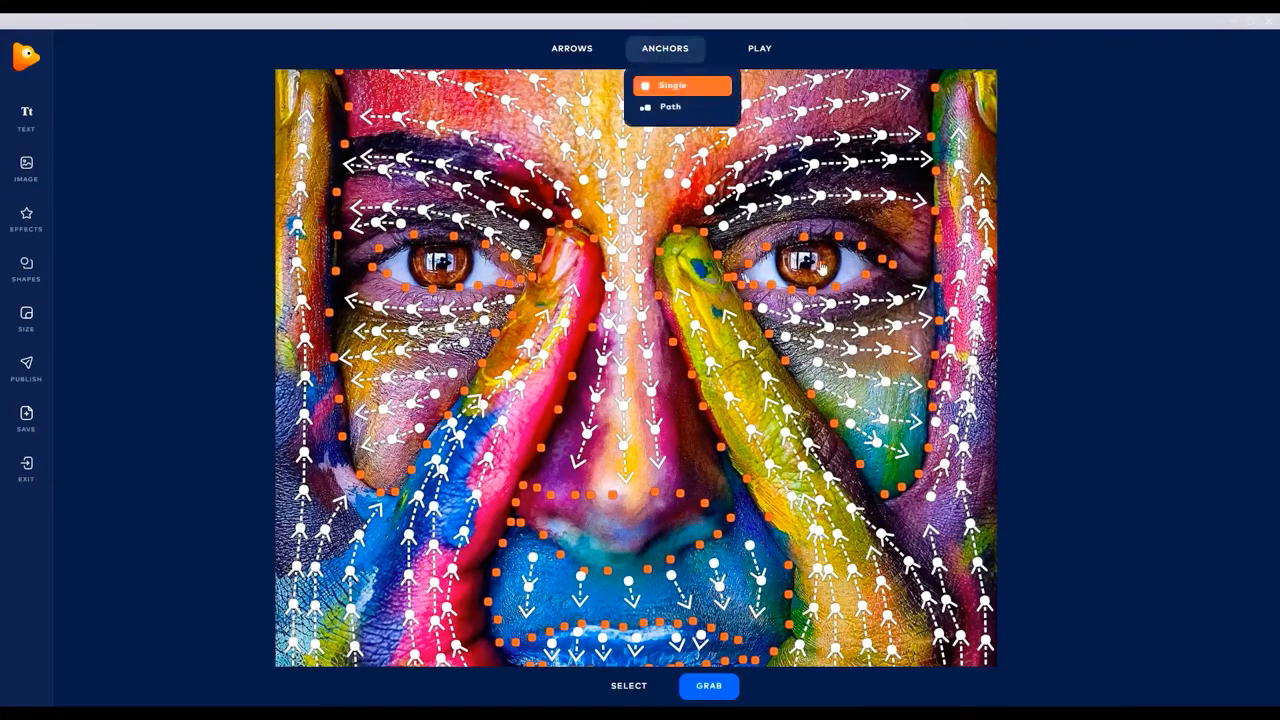
{"action": "left_click", "coordinate": [612, 687]}
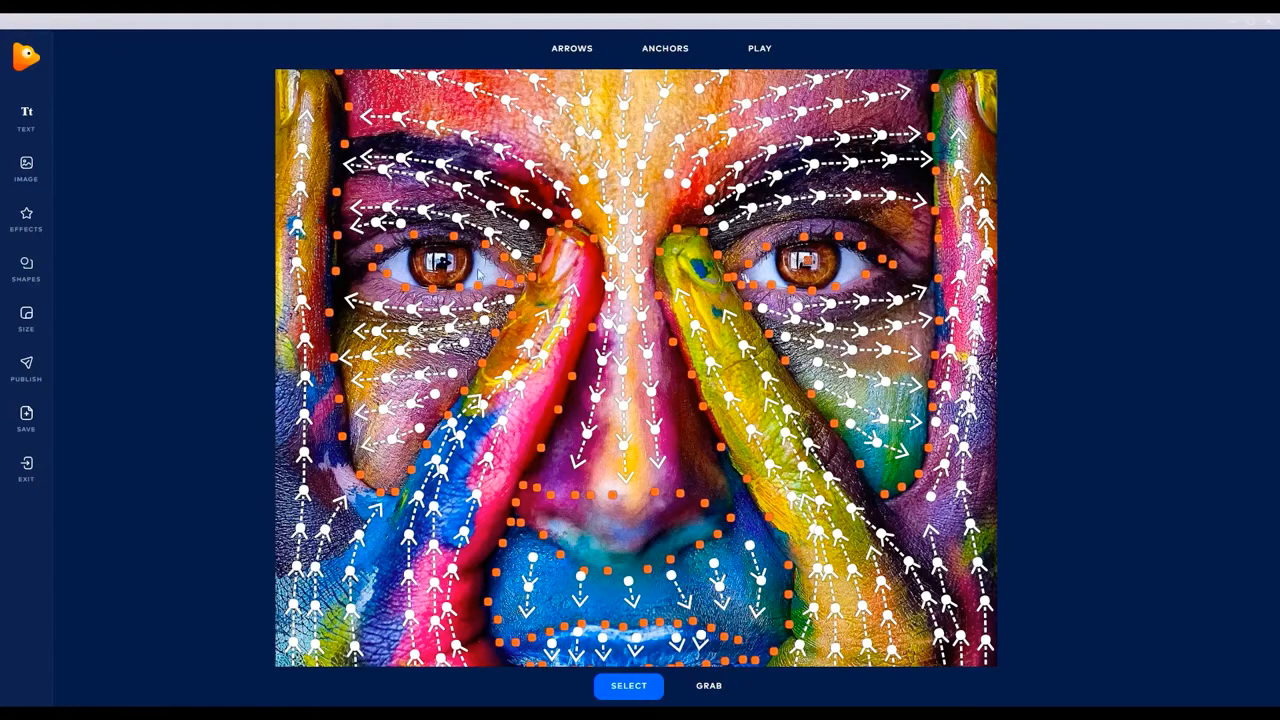
Place single anchors on the pupil, around the iris and along the upper lid of the eye on the photo's left side.
{"action": "scroll", "coordinate": [443, 265], "scroll_direction": "up", "scroll_amount": 3}
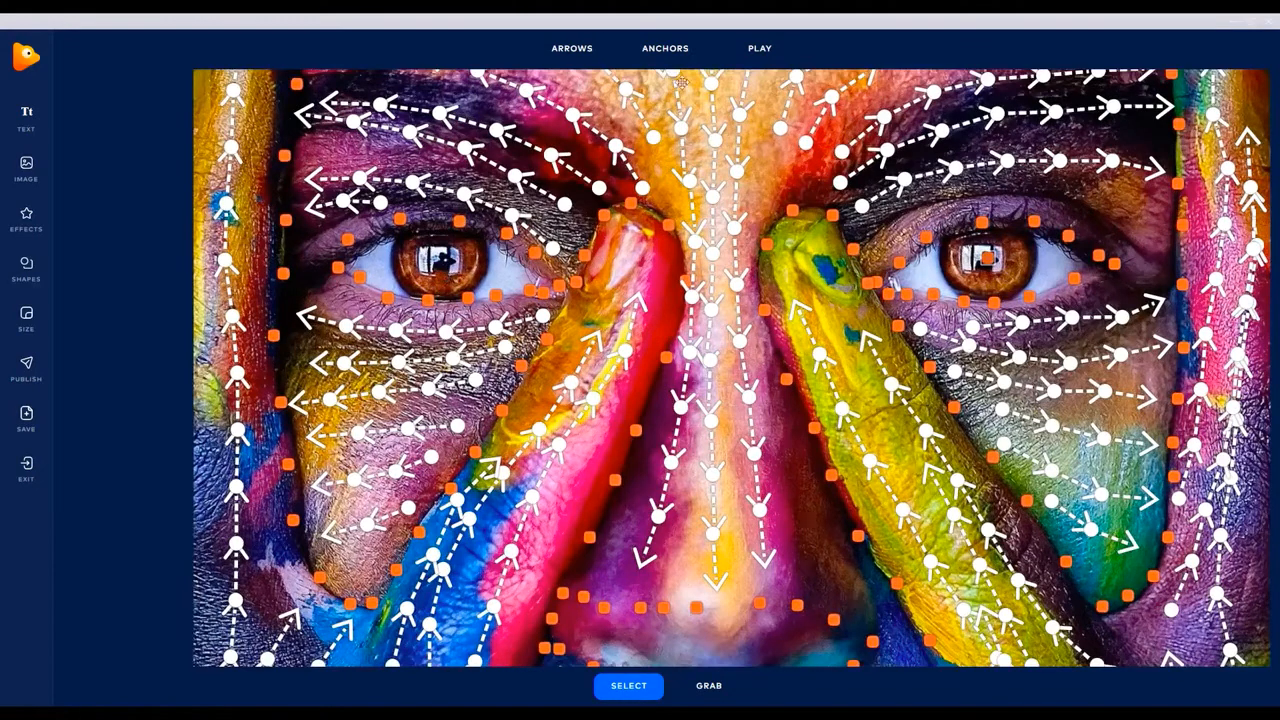
{"action": "left_click", "coordinate": [665, 48]}
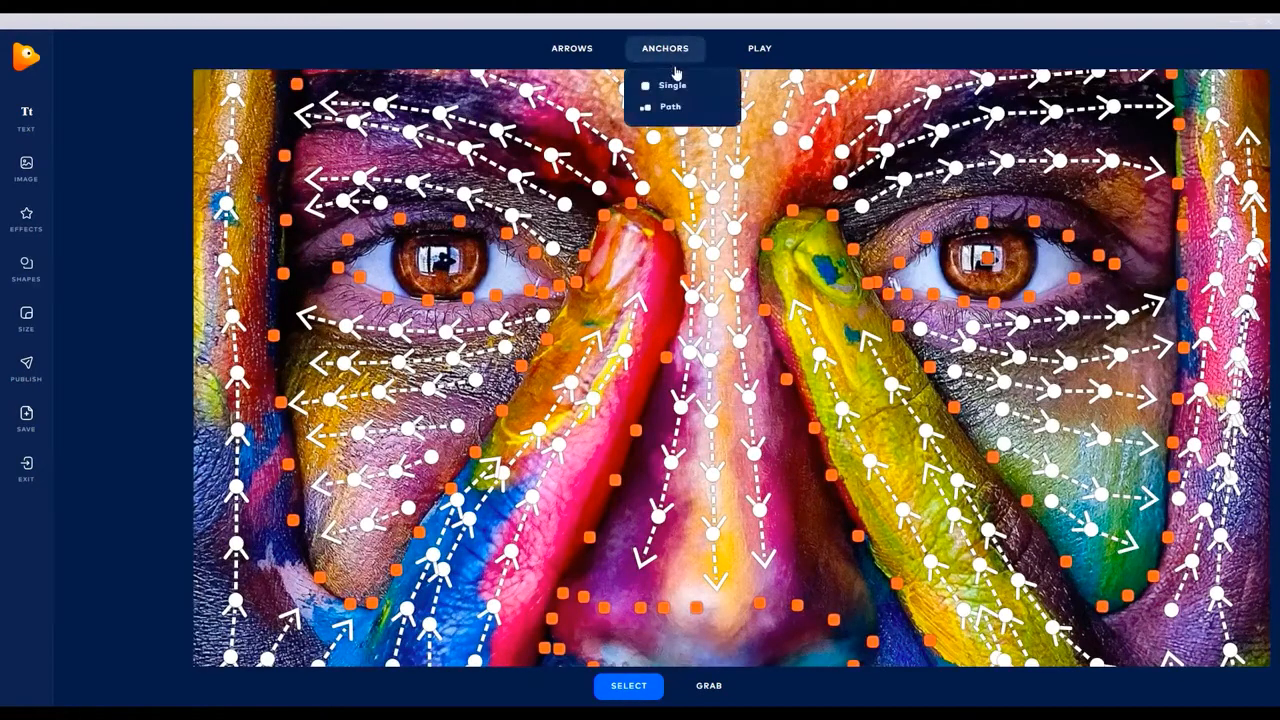
{"action": "left_click", "coordinate": [668, 88]}
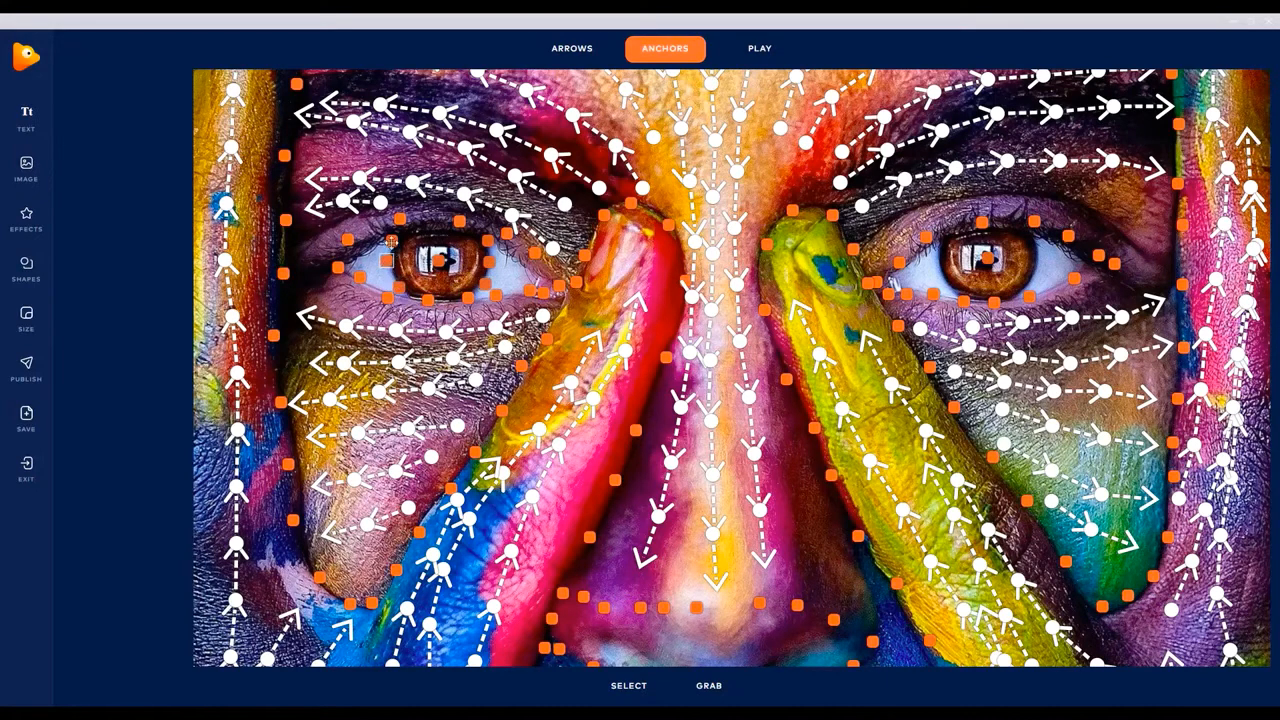
{"action": "left_click", "coordinate": [391, 241]}
{"action": "left_click", "coordinate": [457, 217]}
{"action": "left_click", "coordinate": [430, 217]}
{"action": "left_click_drag", "start_coordinate": [457, 216], "coordinate": [482, 223]}
{"action": "left_click", "coordinate": [640, 688]}
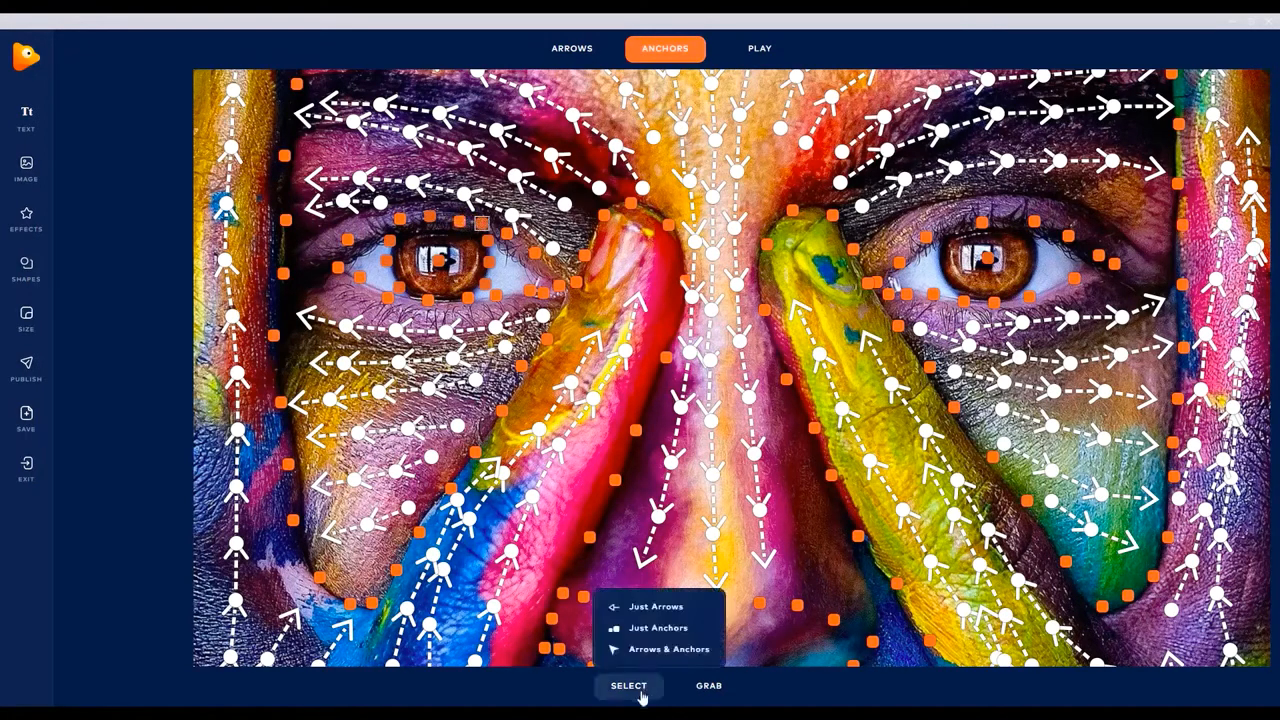
{"action": "left_click", "coordinate": [657, 630]}
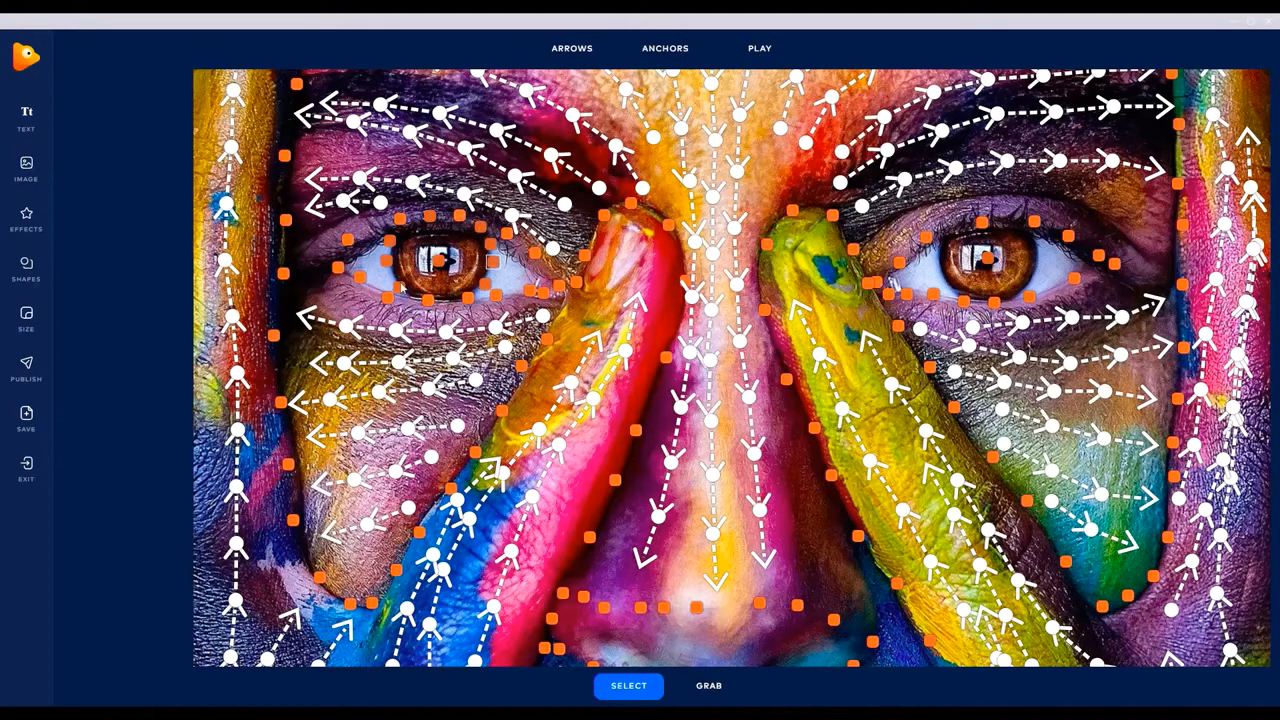
Draw single arrows curving around the lower iris of the eye on the photo's left side.
{"action": "left_click", "coordinate": [575, 48]}
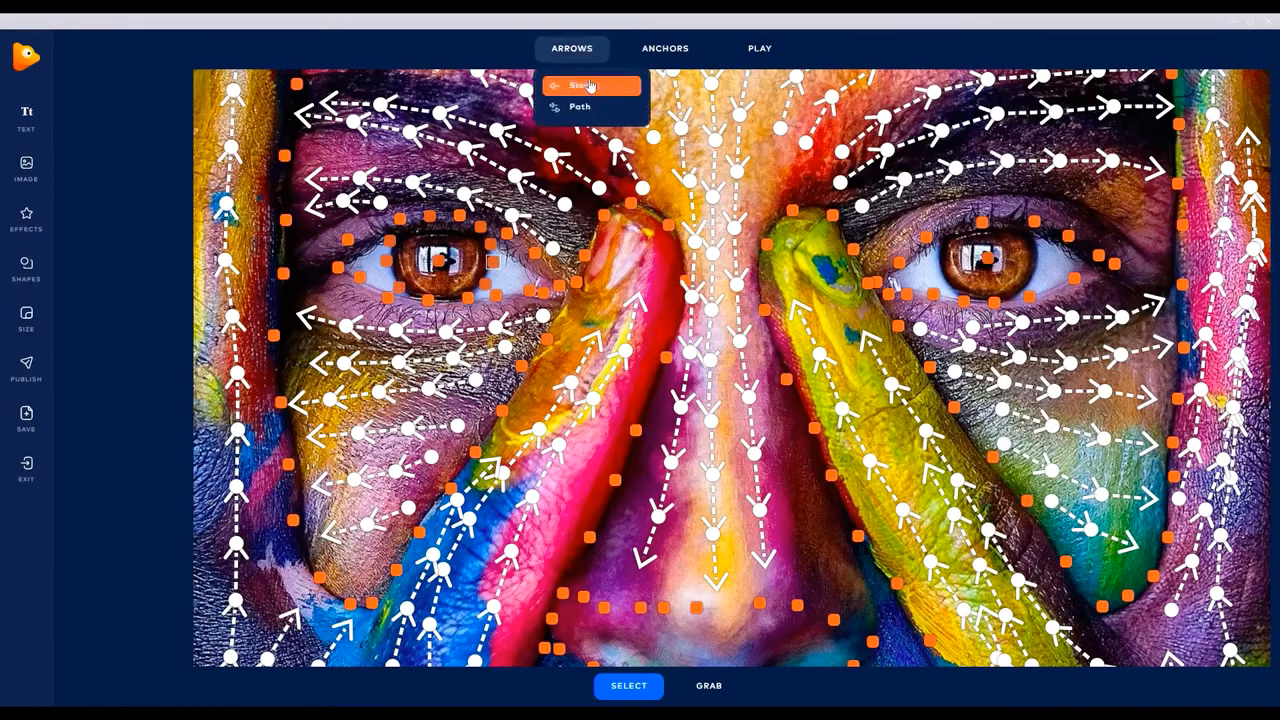
{"action": "left_click", "coordinate": [578, 84]}
{"action": "left_click", "coordinate": [575, 48]}
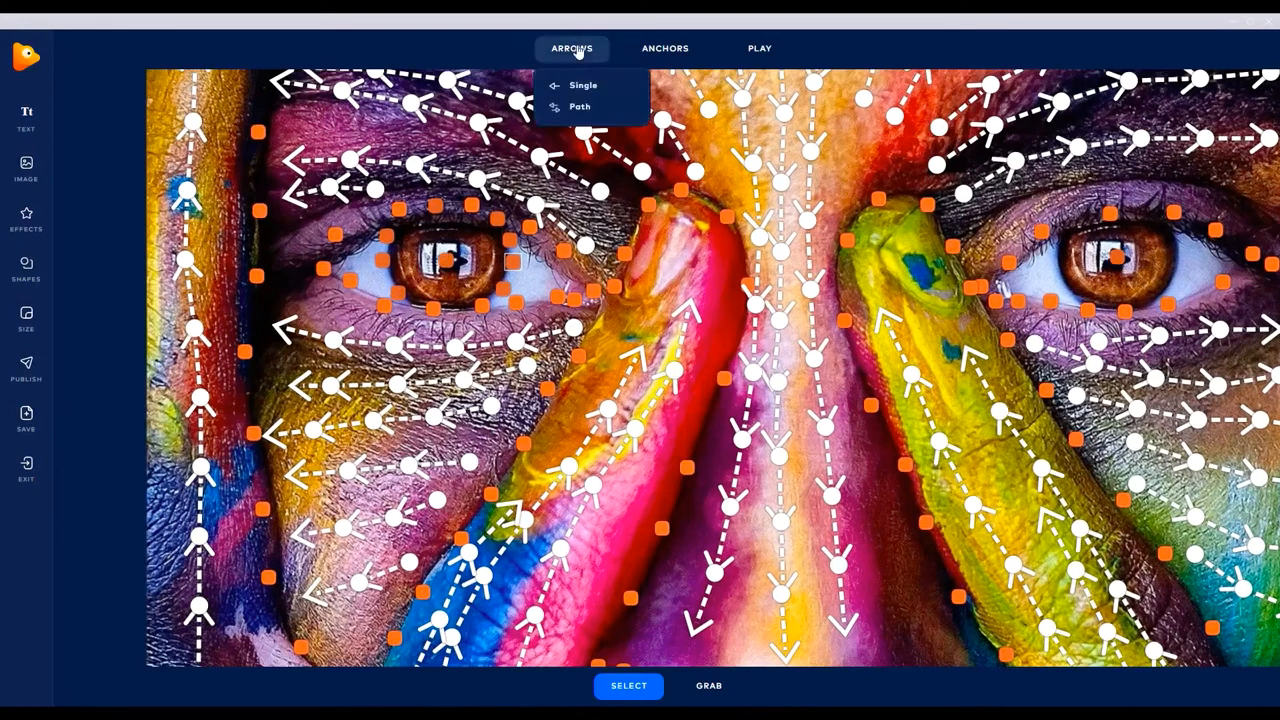
{"action": "left_click", "coordinate": [582, 106]}
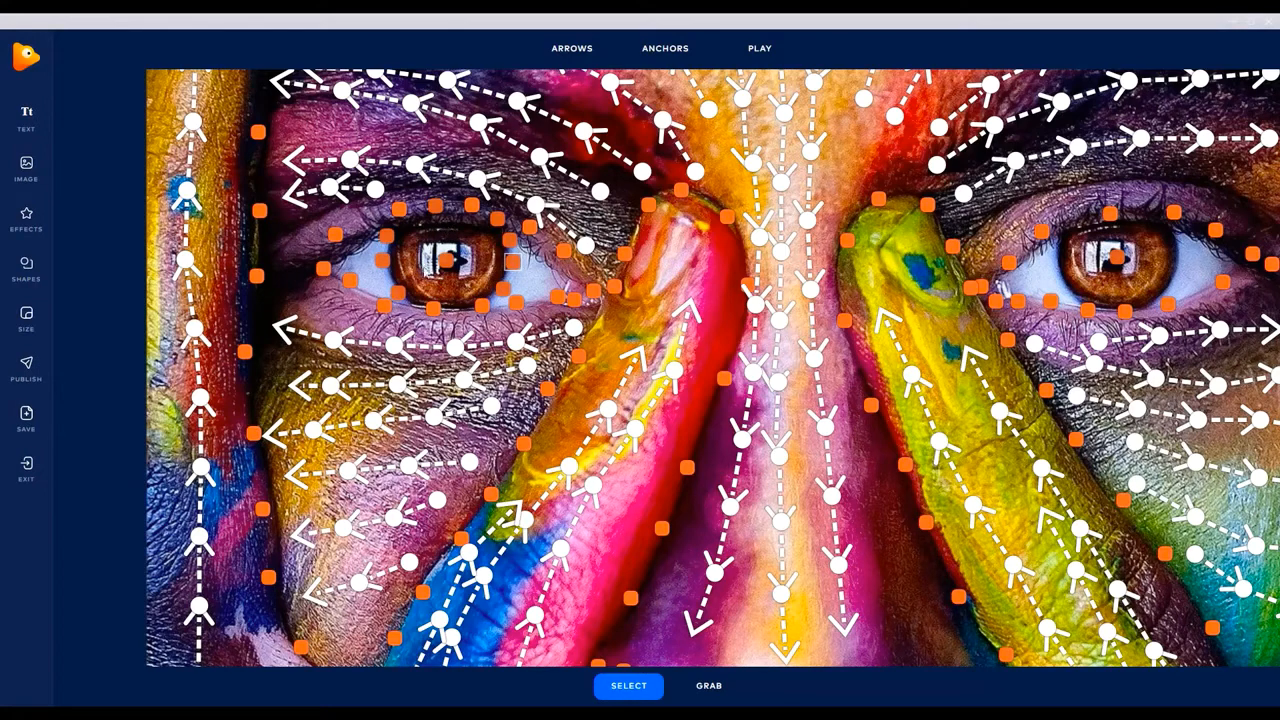
{"action": "left_click", "coordinate": [578, 54]}
{"action": "left_click", "coordinate": [588, 88]}
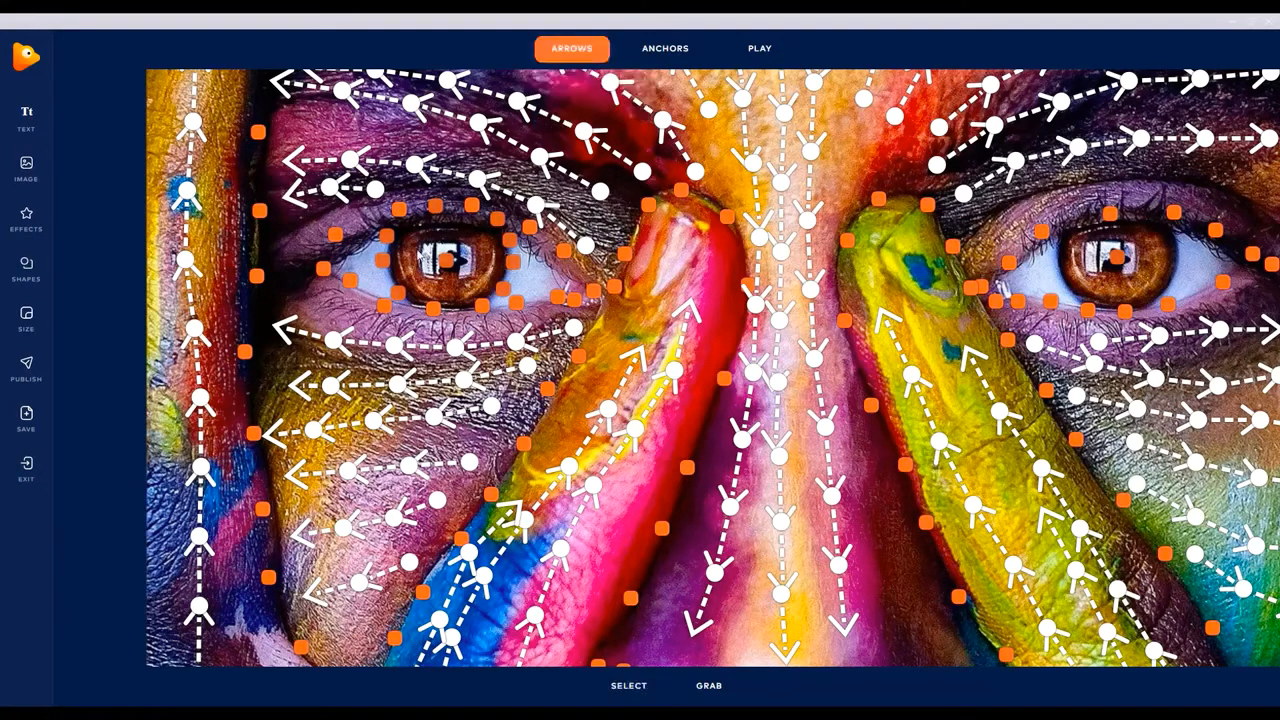
{"action": "mouse_move", "coordinate": [414, 246]}
{"action": "left_mouse_down"}
{"action": "mouse_move", "coordinate": [421, 274]}
{"action": "mouse_move", "coordinate": [479, 290]}
{"action": "mouse_move", "coordinate": [478, 244]}
{"action": "left_mouse_up"}
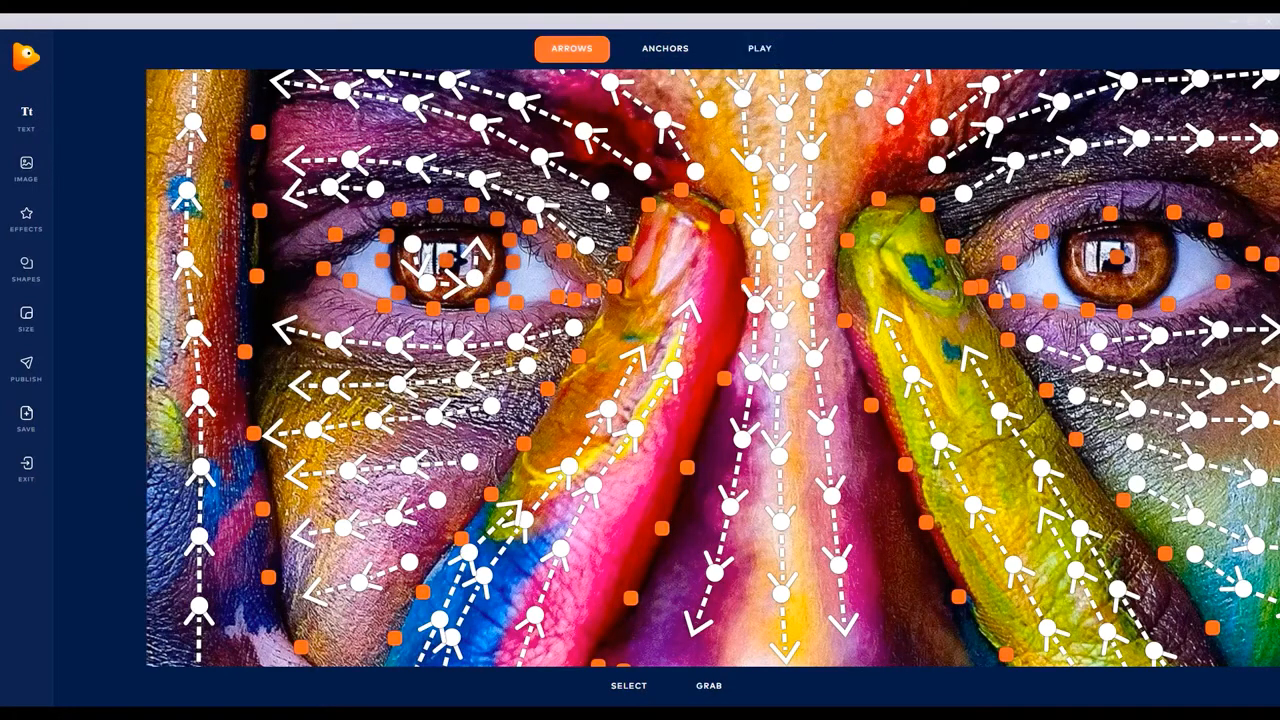
Nudge the upward arrow beside the iris of the eye on the photo's left side and preview the animation.
{"action": "left_click", "coordinate": [777, 53]}
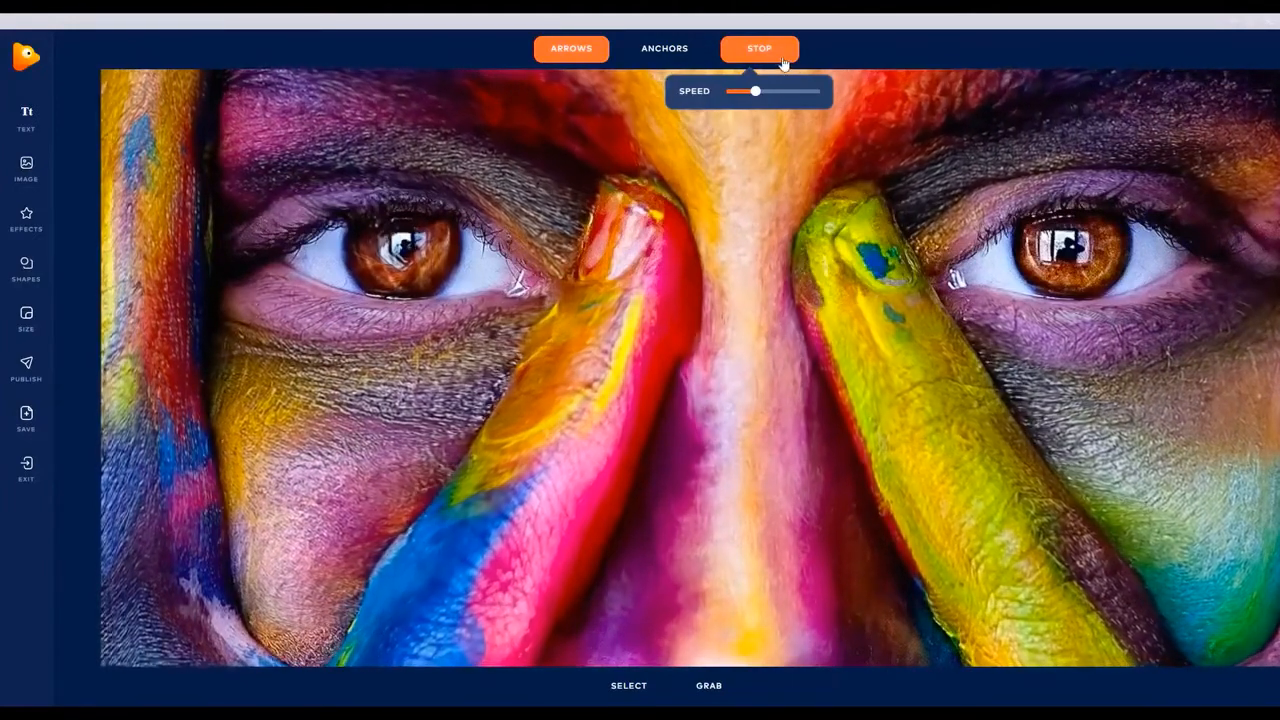
{"action": "left_click", "coordinate": [779, 58]}
{"action": "scroll", "coordinate": [383, 275], "scroll_direction": "up", "scroll_amount": 1}
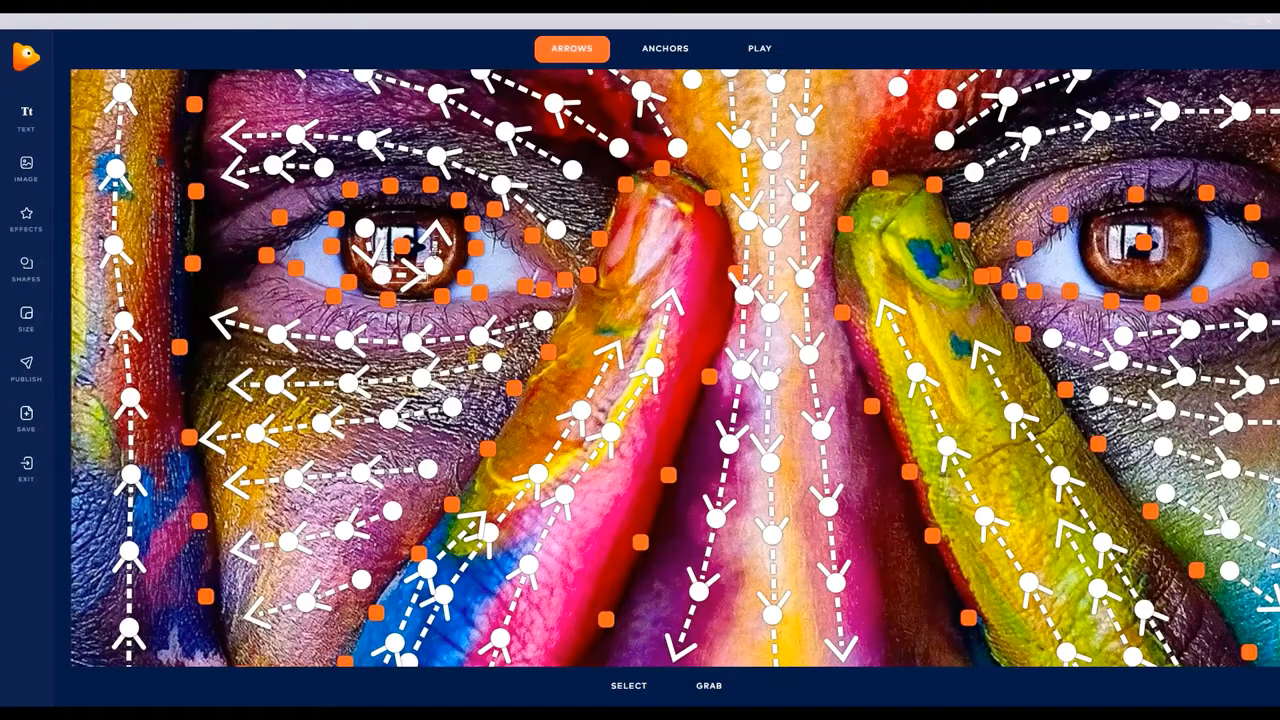
{"action": "left_click_drag", "start_coordinate": [436, 243], "coordinate": [446, 240]}
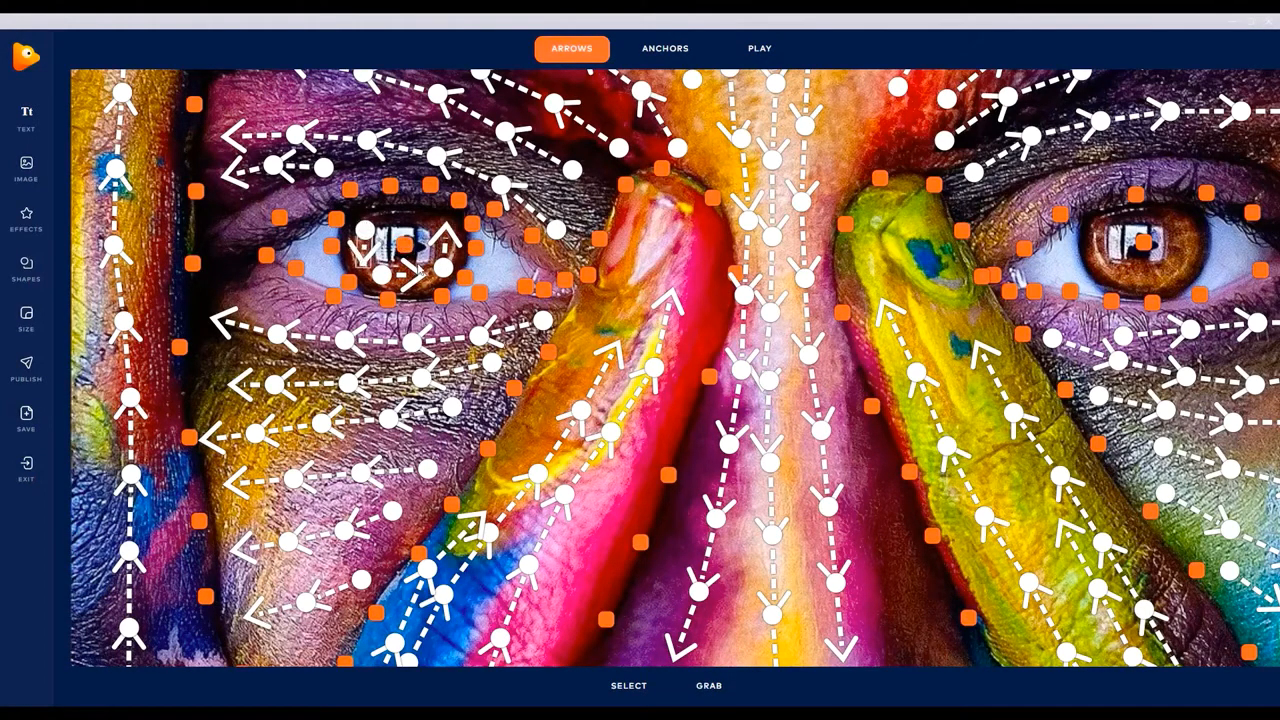
{"action": "left_click", "coordinate": [443, 267]}
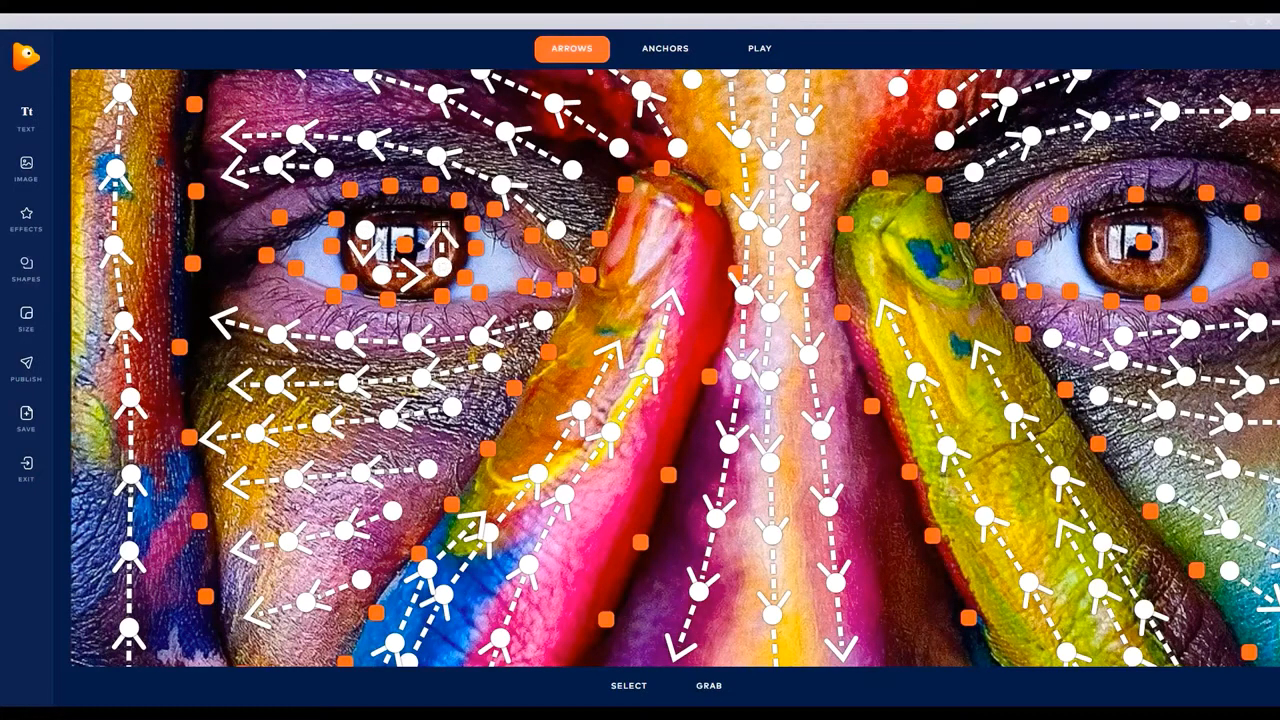
{"action": "left_click", "coordinate": [762, 50]}
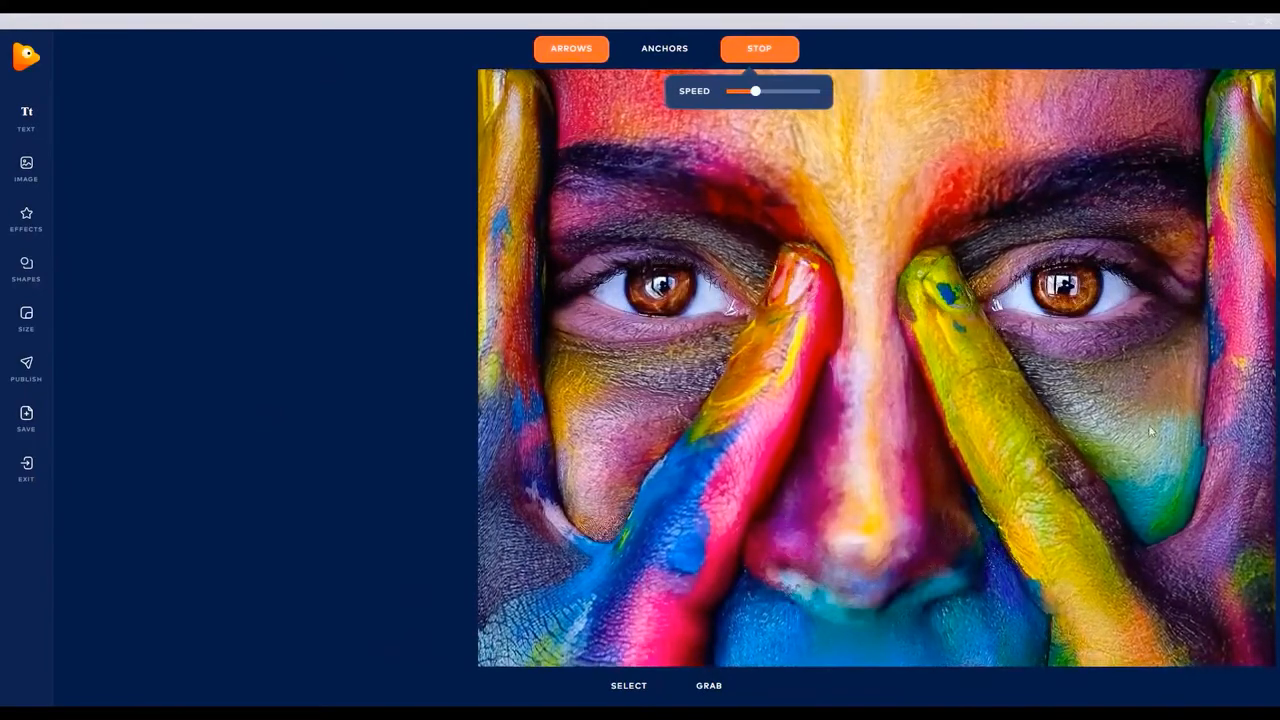
{"action": "left_click", "coordinate": [789, 58]}
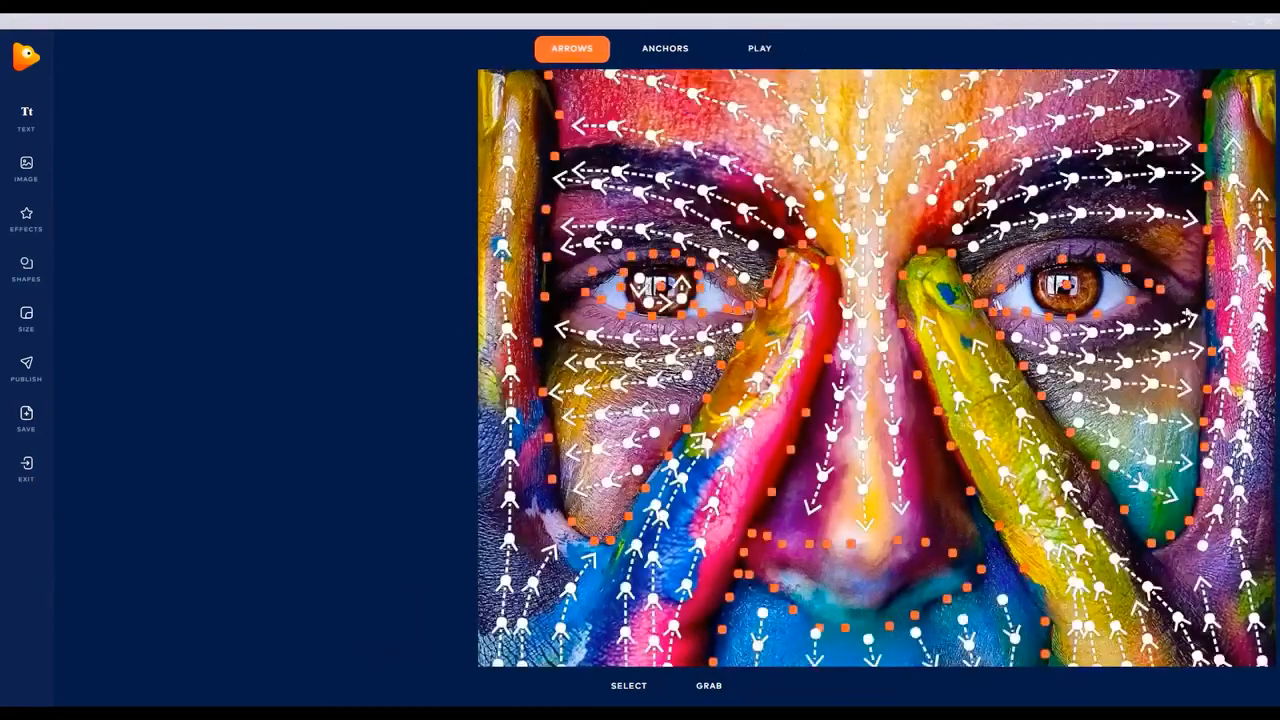
Draw single arrows curving around the lower iris of the eye on the photo's right side and preview the motion.
{"action": "left_click", "coordinate": [700, 692]}
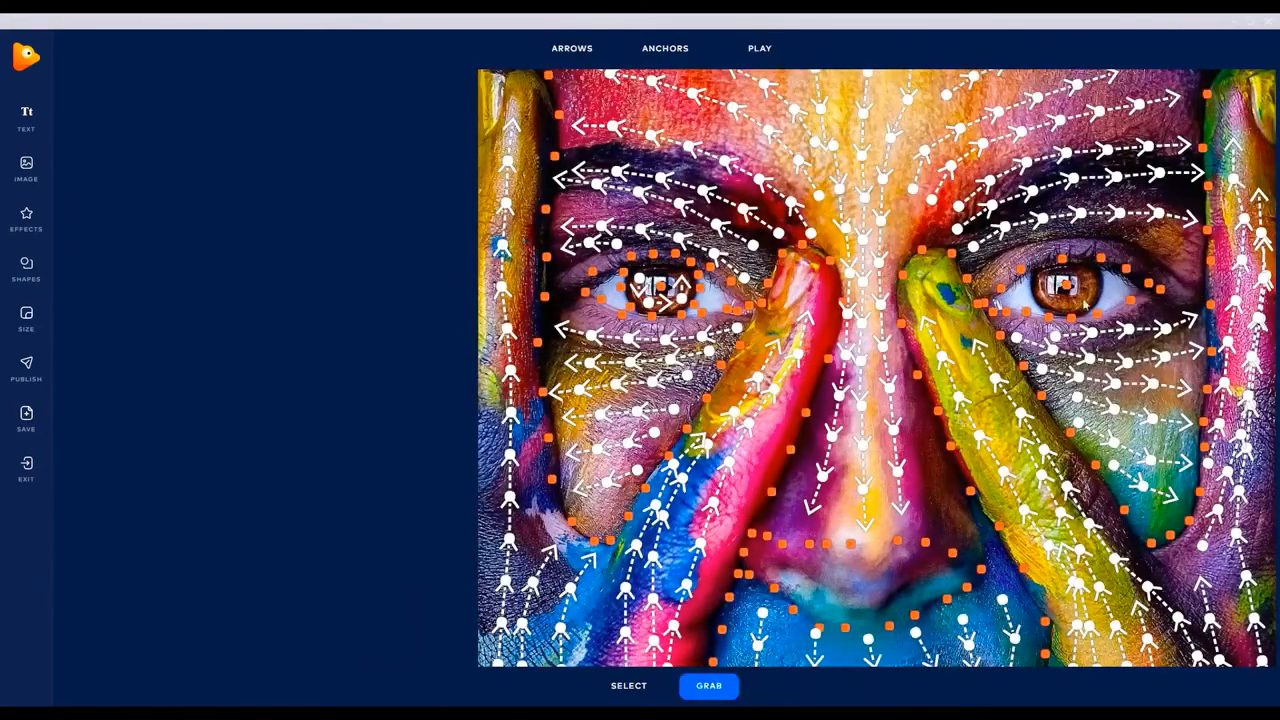
{"action": "left_click_drag", "start_coordinate": [1084, 298], "coordinate": [828, 283]}
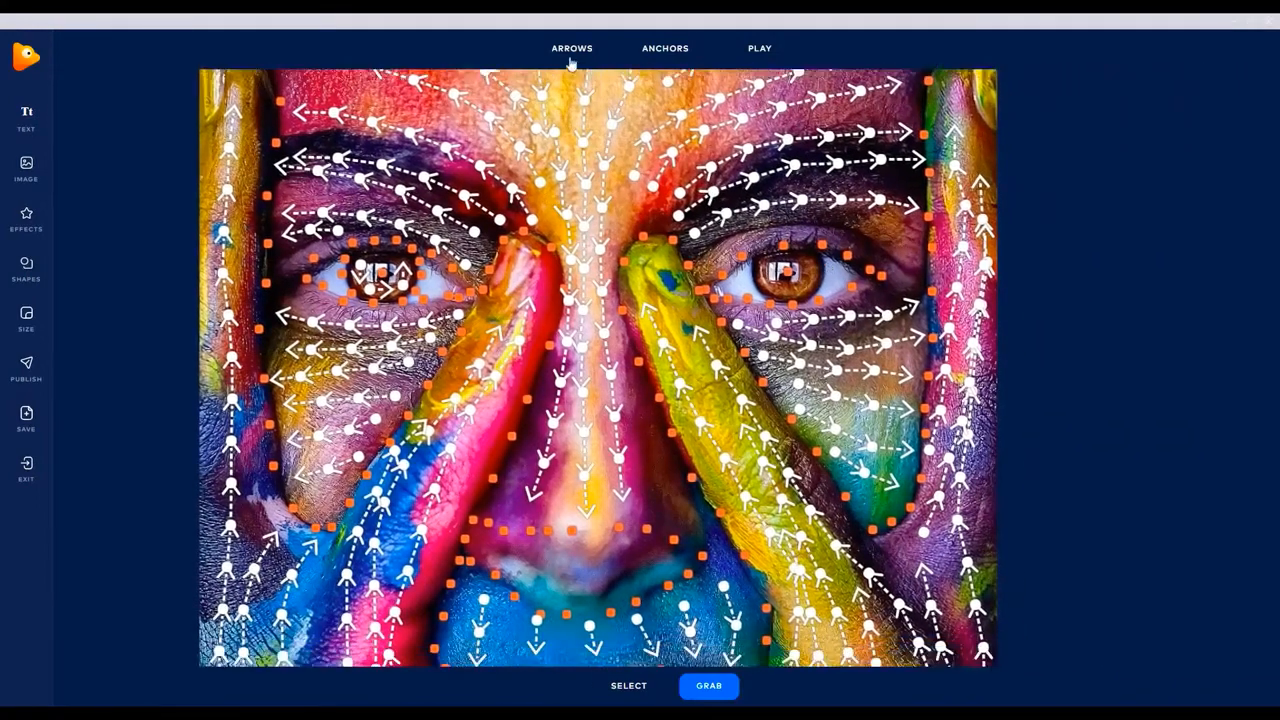
{"action": "left_click", "coordinate": [665, 50]}
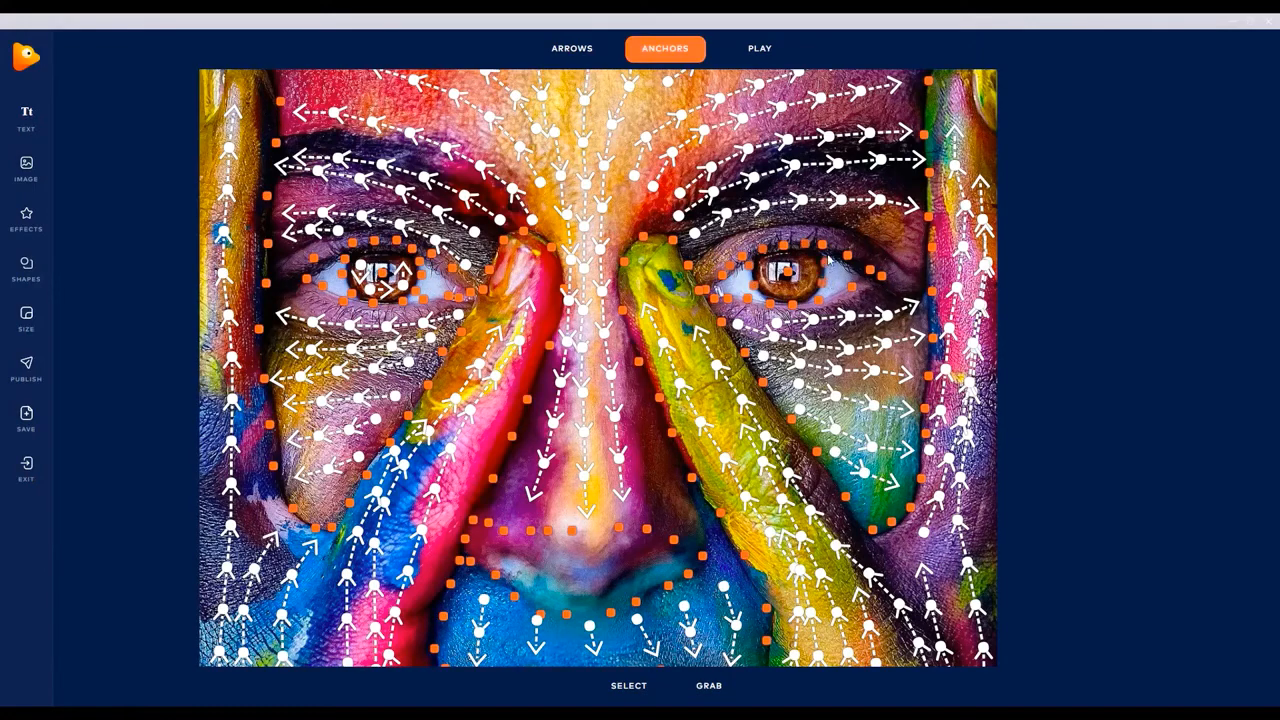
{"action": "scroll", "coordinate": [826, 285], "scroll_direction": "up", "scroll_amount": 3}
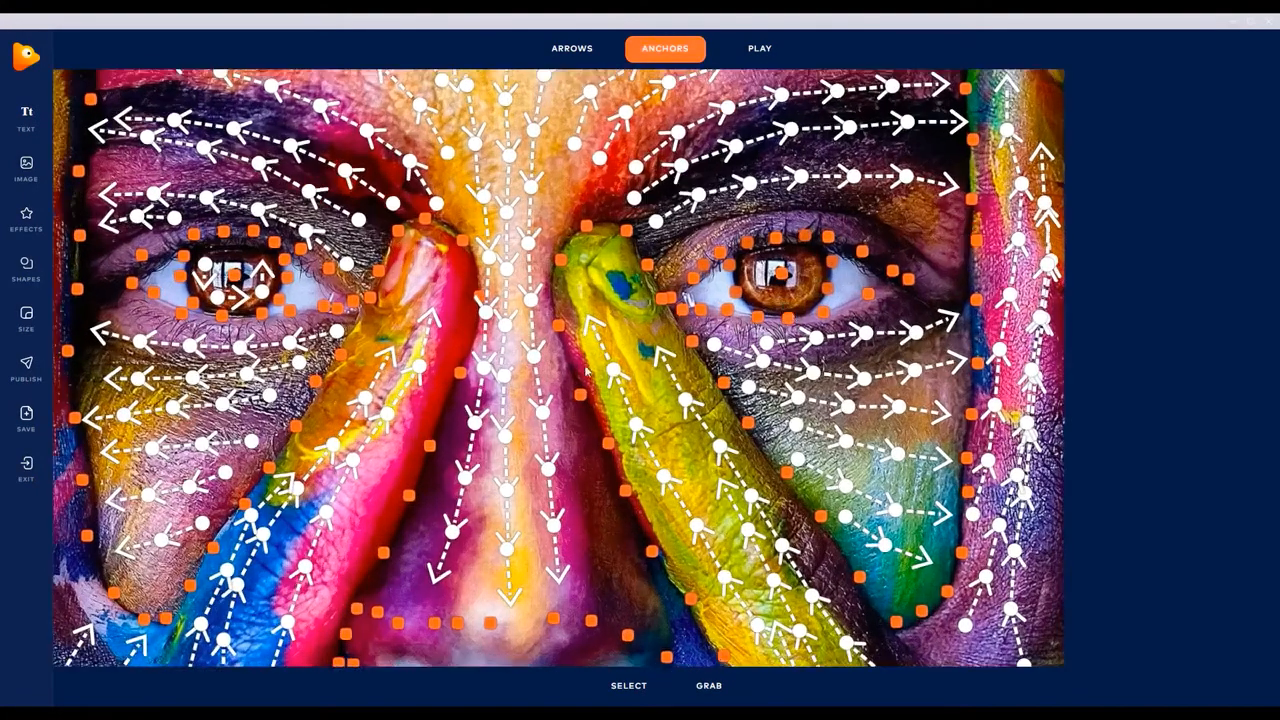
{"action": "mouse_move", "coordinate": [572, 48]}
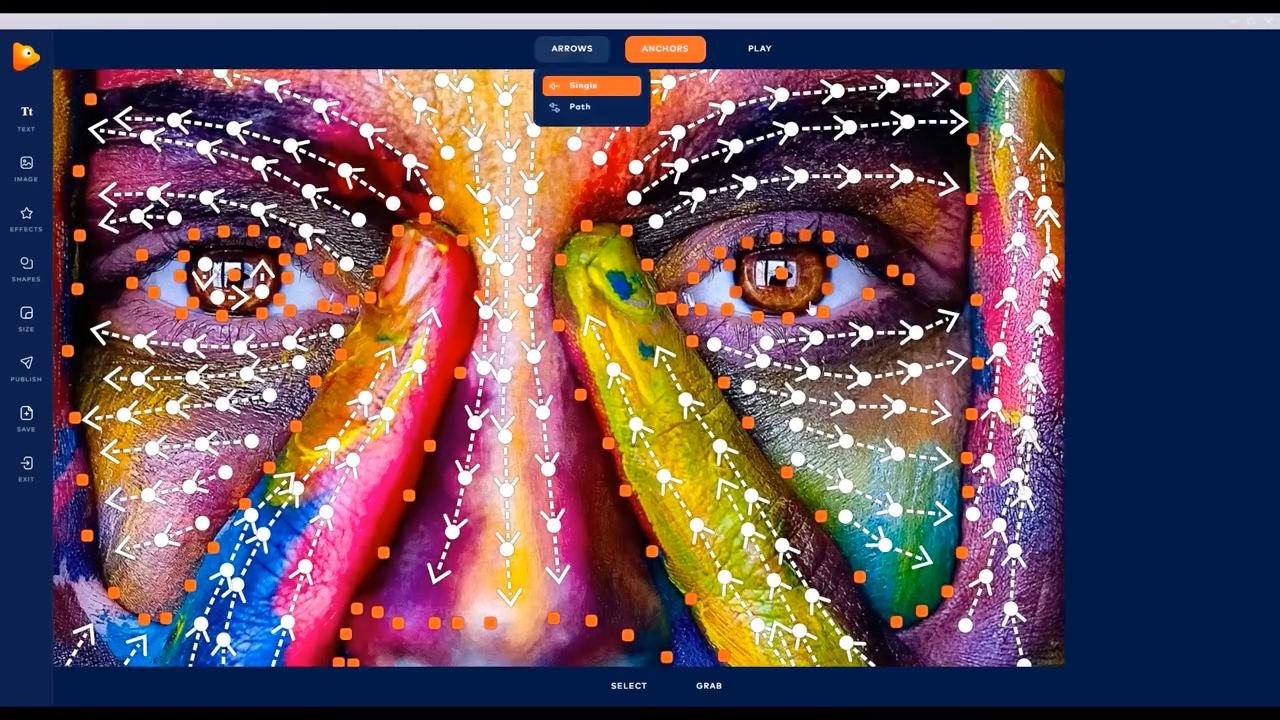
{"action": "left_click", "coordinate": [600, 87]}
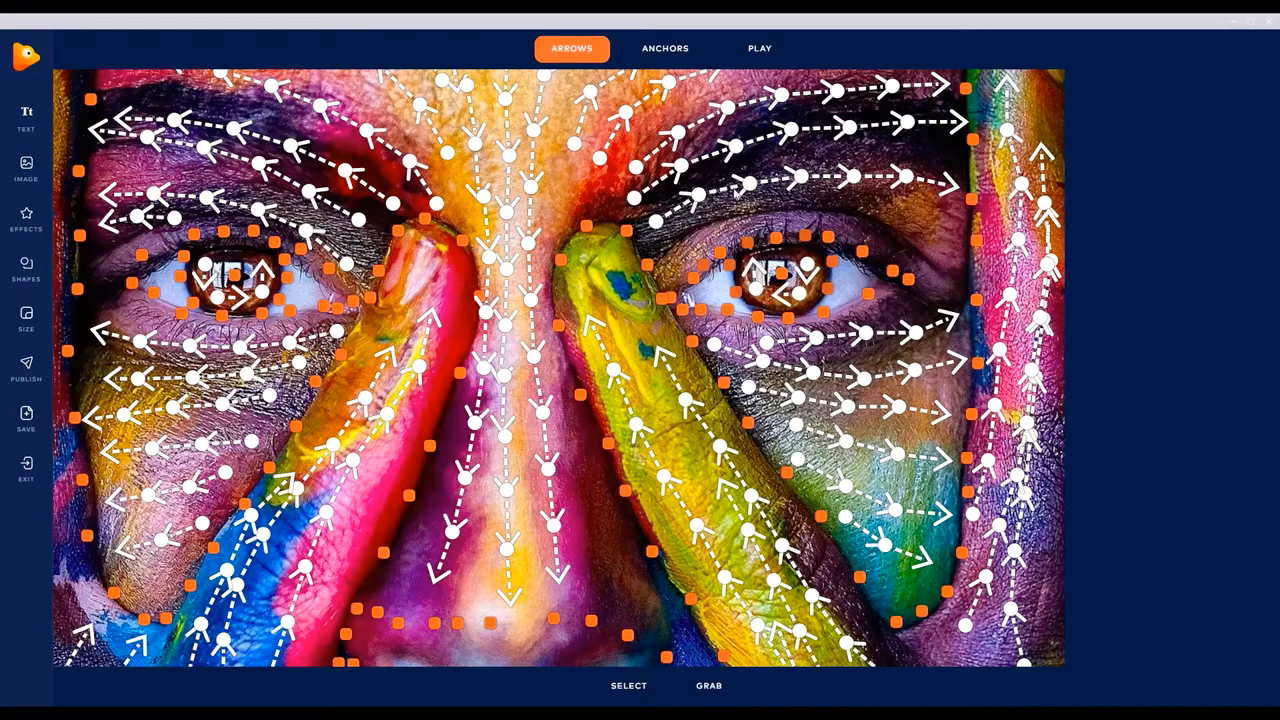
{"action": "left_click", "coordinate": [759, 48]}
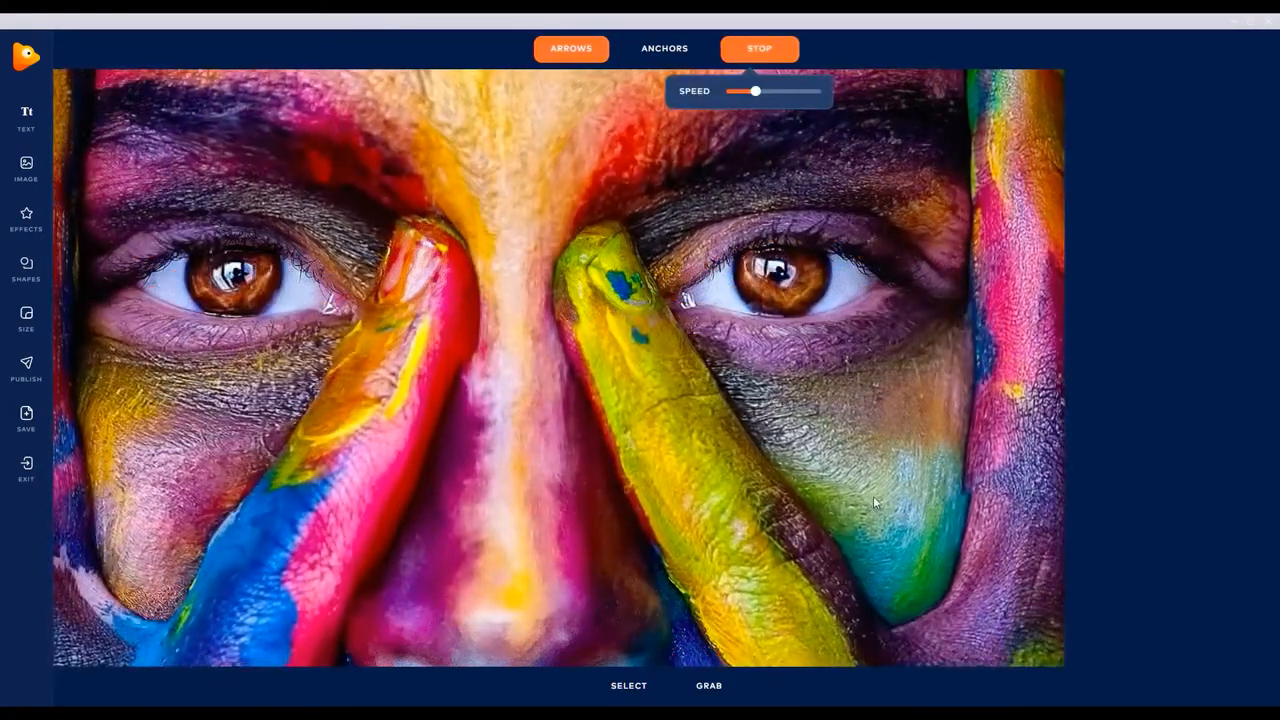
{"action": "left_click", "coordinate": [768, 52]}
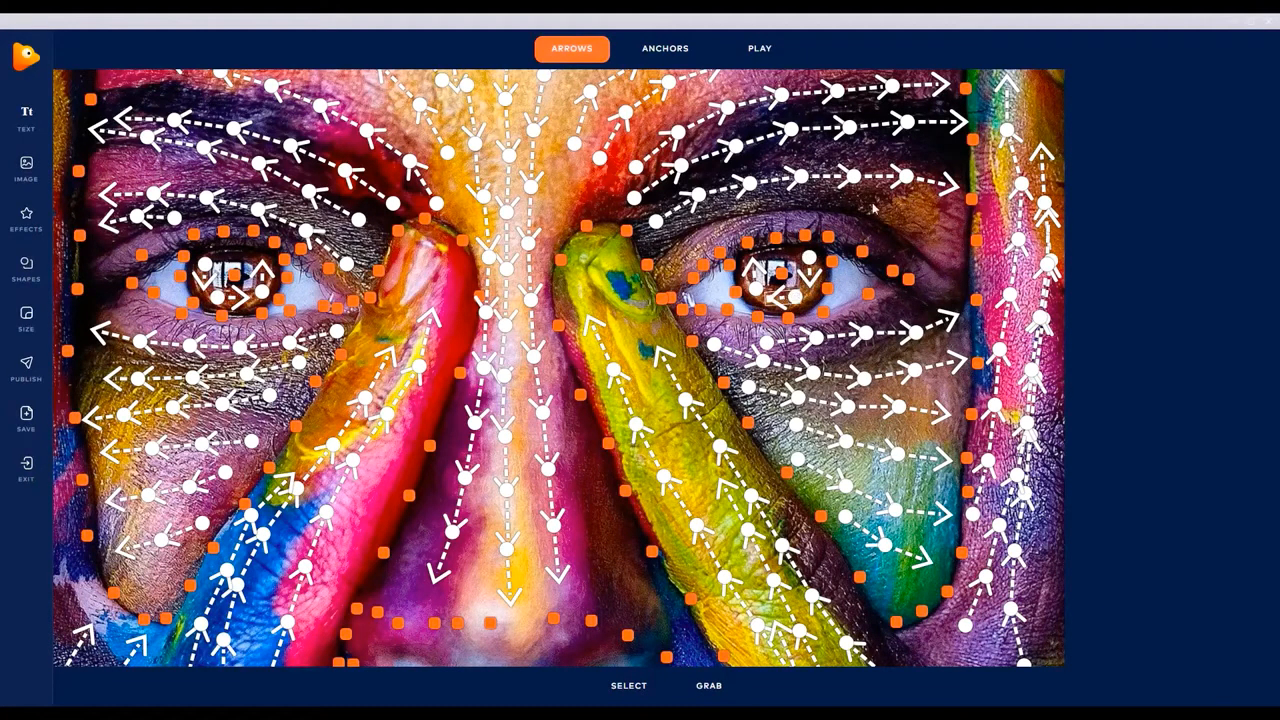
Add single outward arrows around the outer corners of both eyes and preview the animation.
{"action": "left_click", "coordinate": [761, 52]}
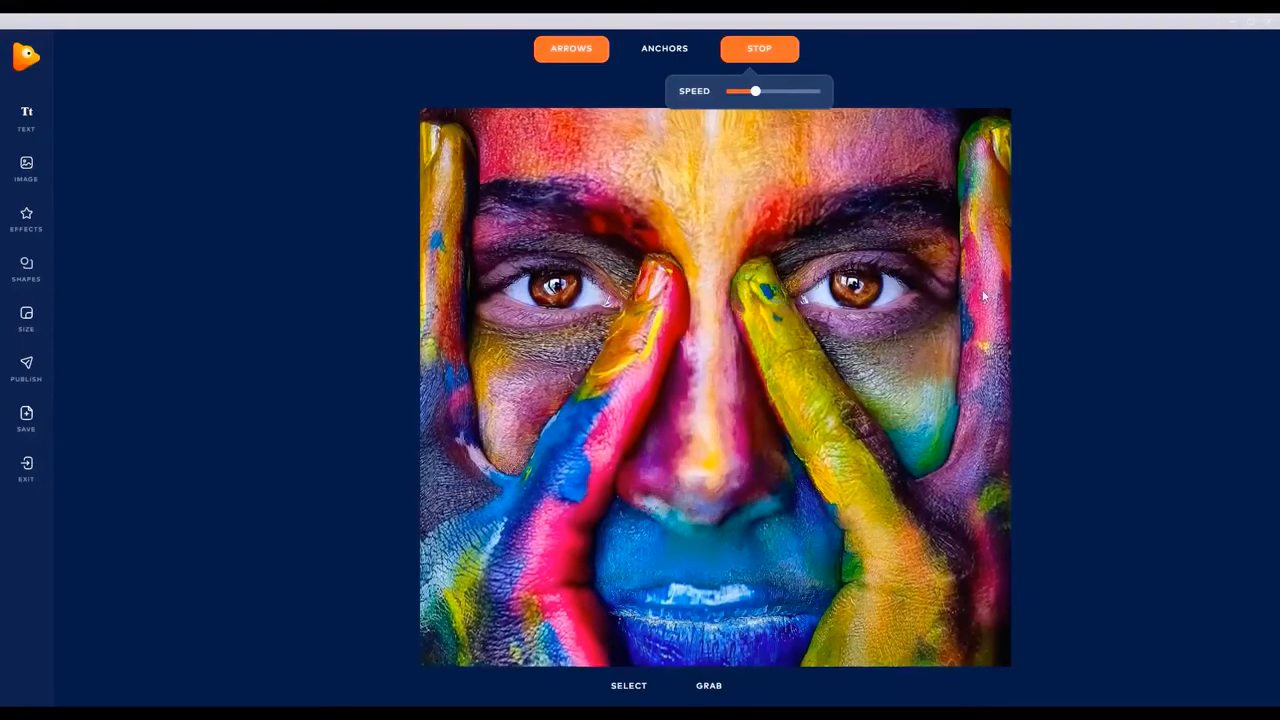
{"action": "scroll", "coordinate": [951, 294], "scroll_direction": "up", "scroll_amount": 2}
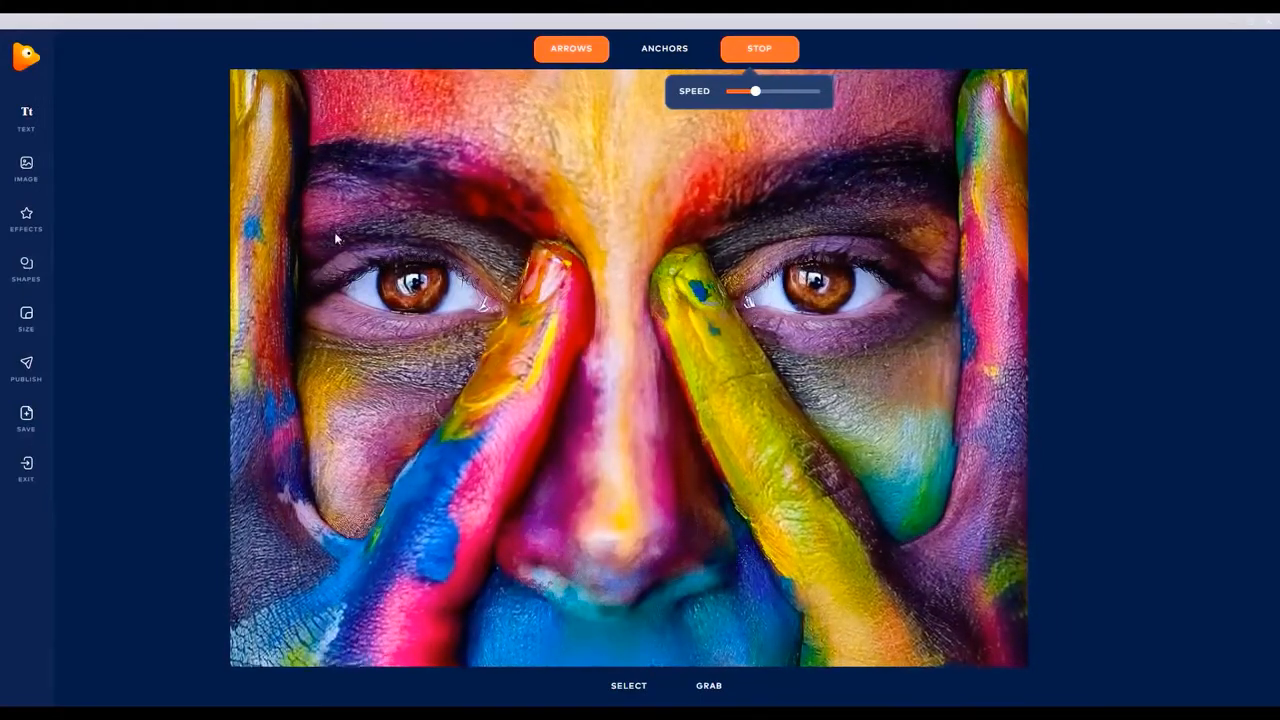
{"action": "left_click", "coordinate": [781, 55]}
{"action": "mouse_move", "coordinate": [572, 54]}
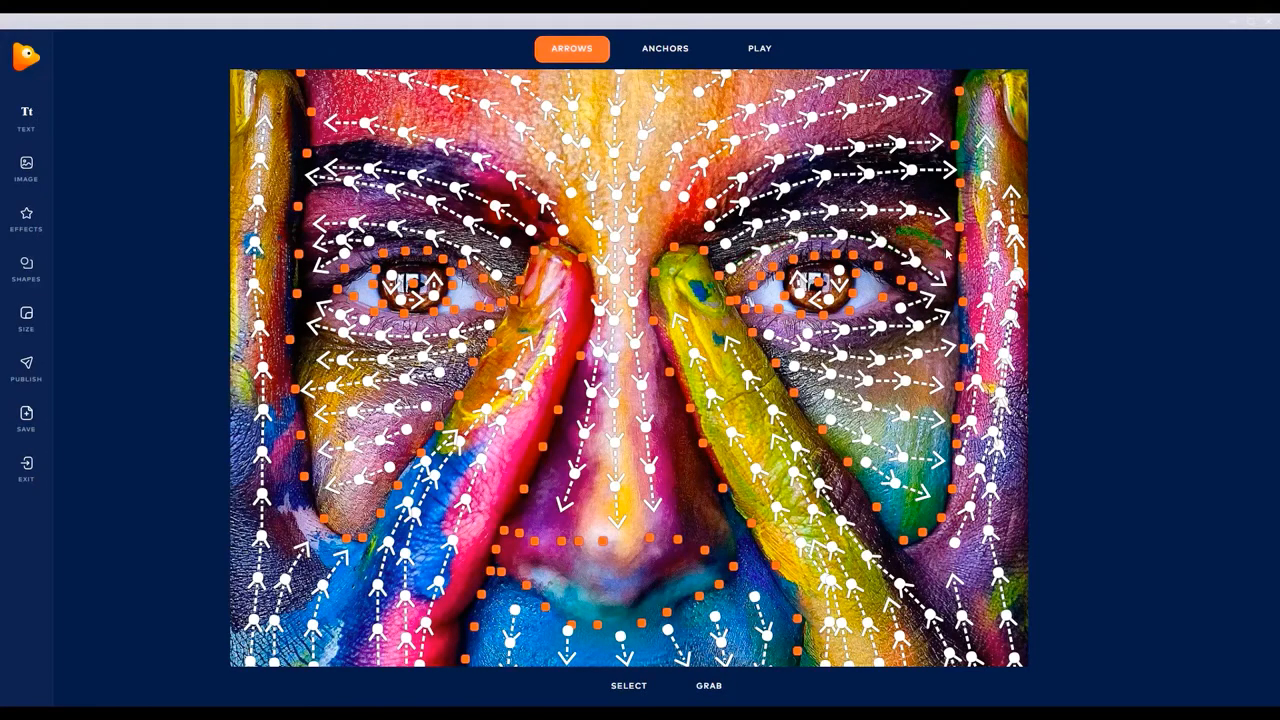
{"action": "left_click", "coordinate": [767, 52]}
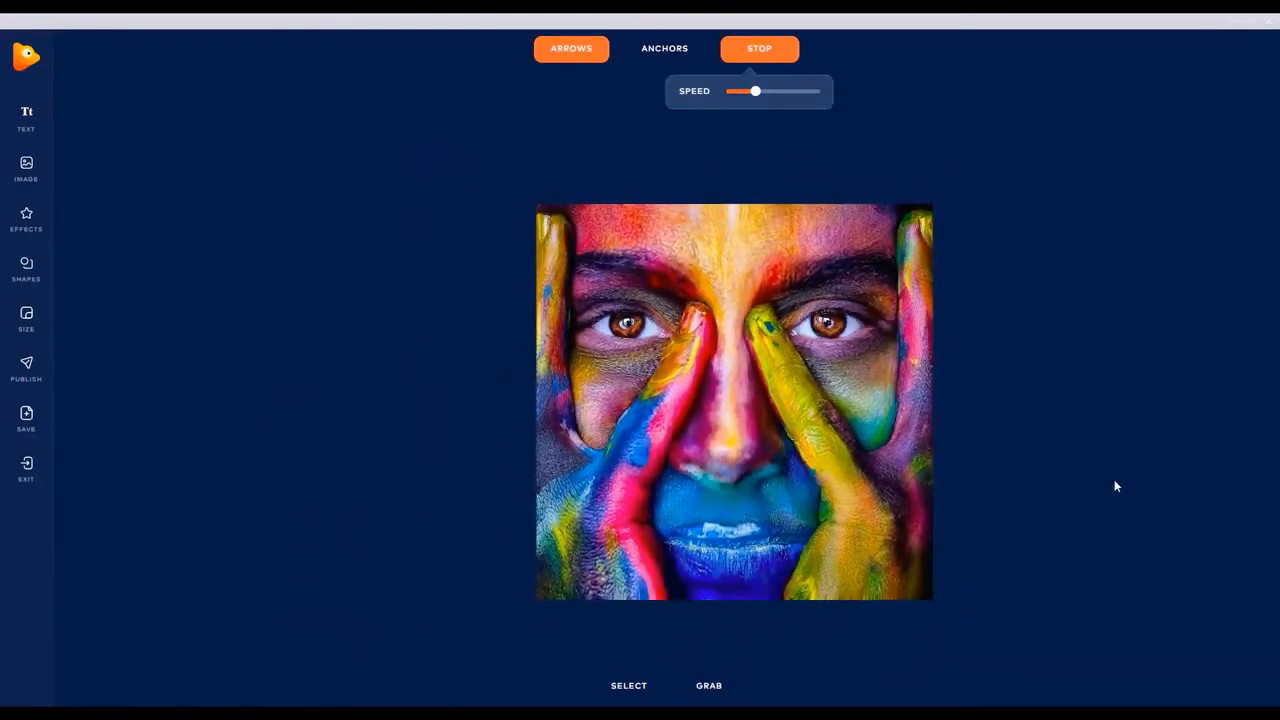
{"action": "left_click", "coordinate": [766, 59]}
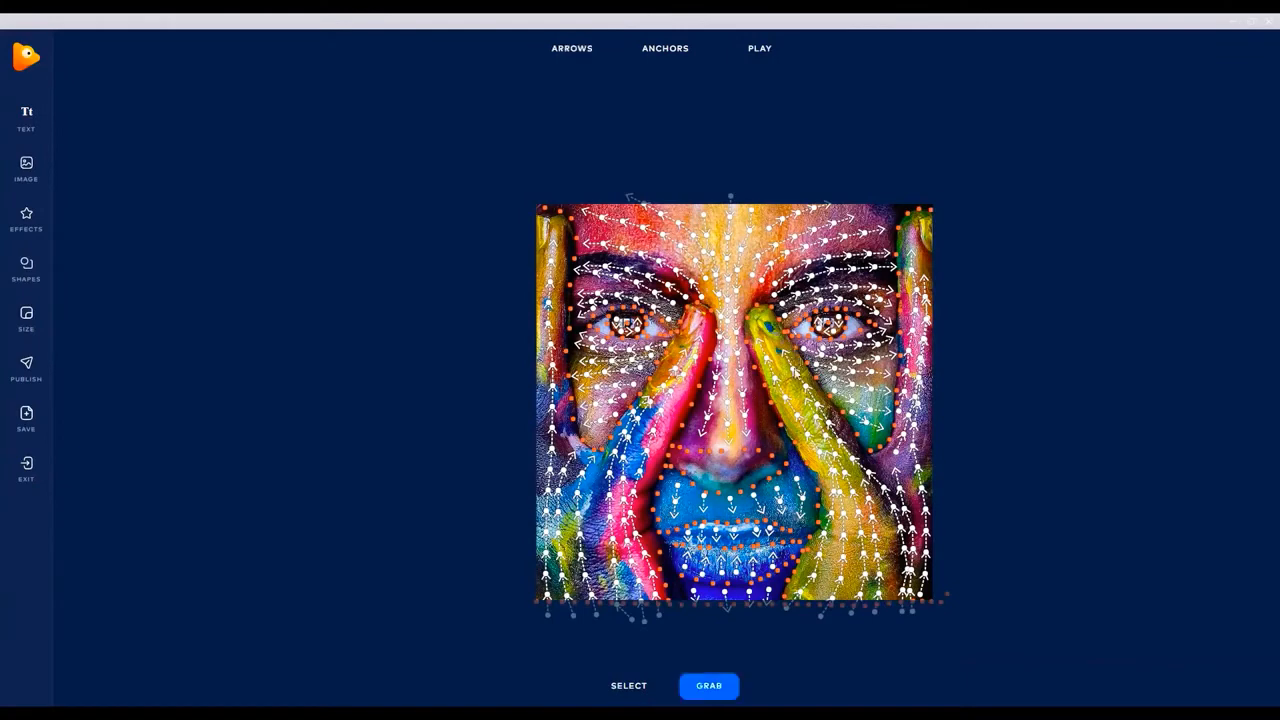
Centre the photo, preview the full animation and raise its speed to slightly above the middle of the range.
{"action": "left_click_drag", "start_coordinate": [797, 371], "coordinate": [685, 359]}
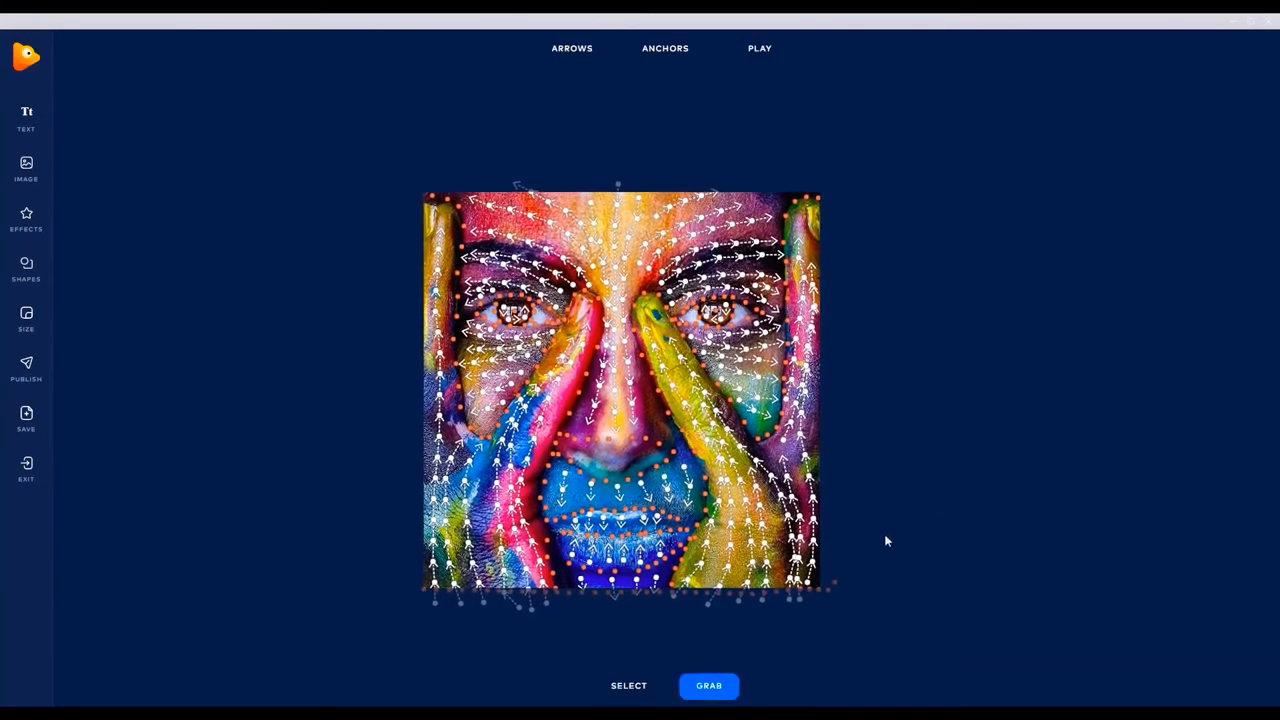
{"action": "left_click", "coordinate": [776, 55]}
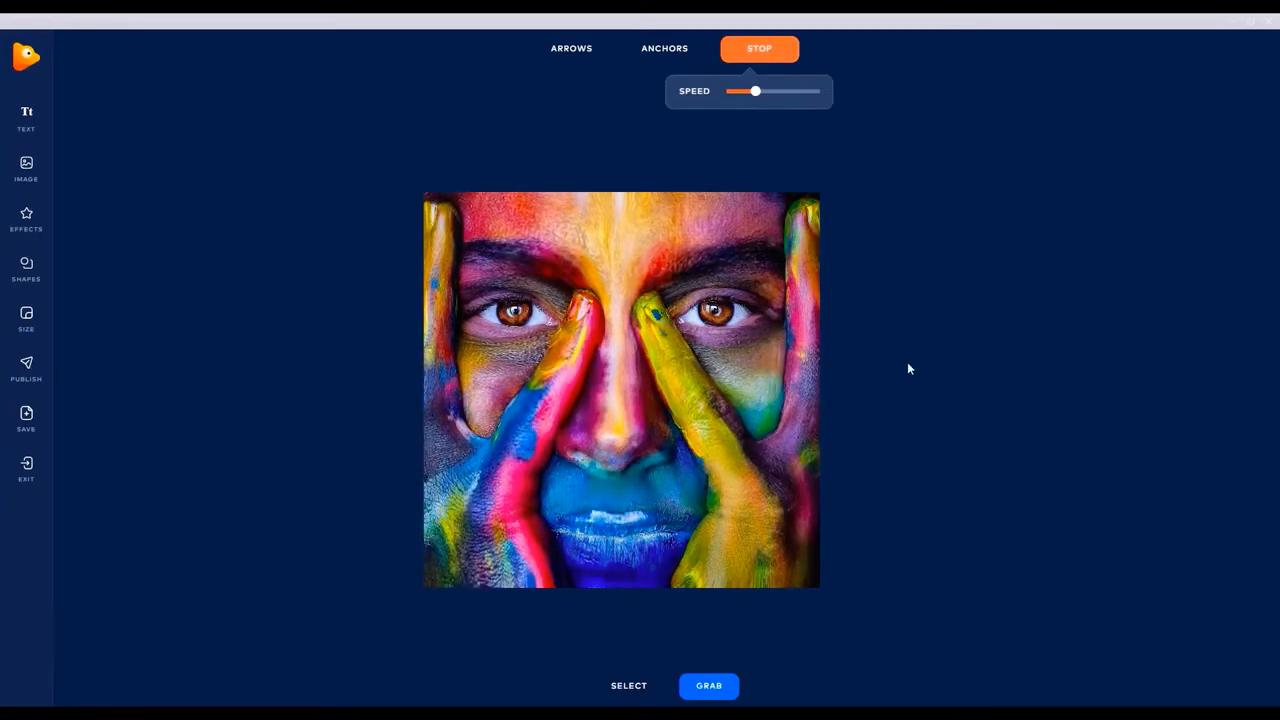
{"action": "scroll", "coordinate": [676, 584], "scroll_direction": "up", "scroll_amount": 1}
{"action": "scroll", "coordinate": [656, 571], "scroll_direction": "up", "scroll_amount": 4}
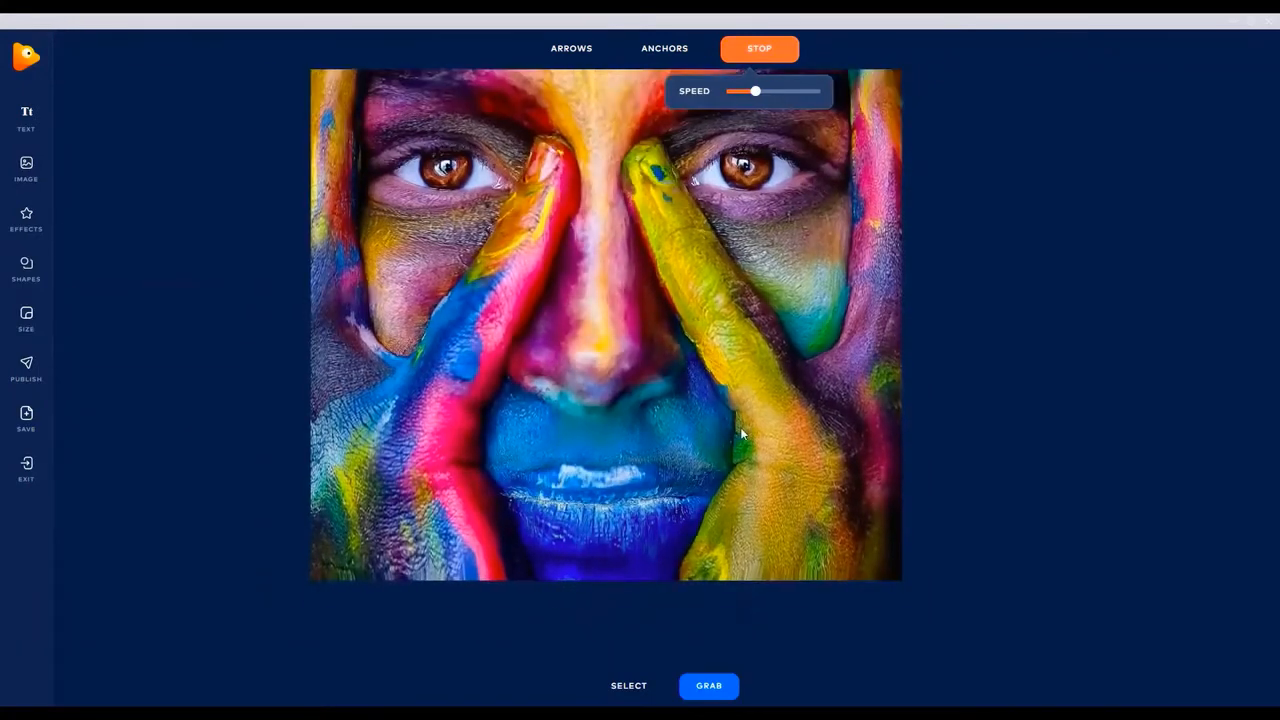
{"action": "scroll", "coordinate": [740, 427], "scroll_direction": "down", "scroll_amount": 4}
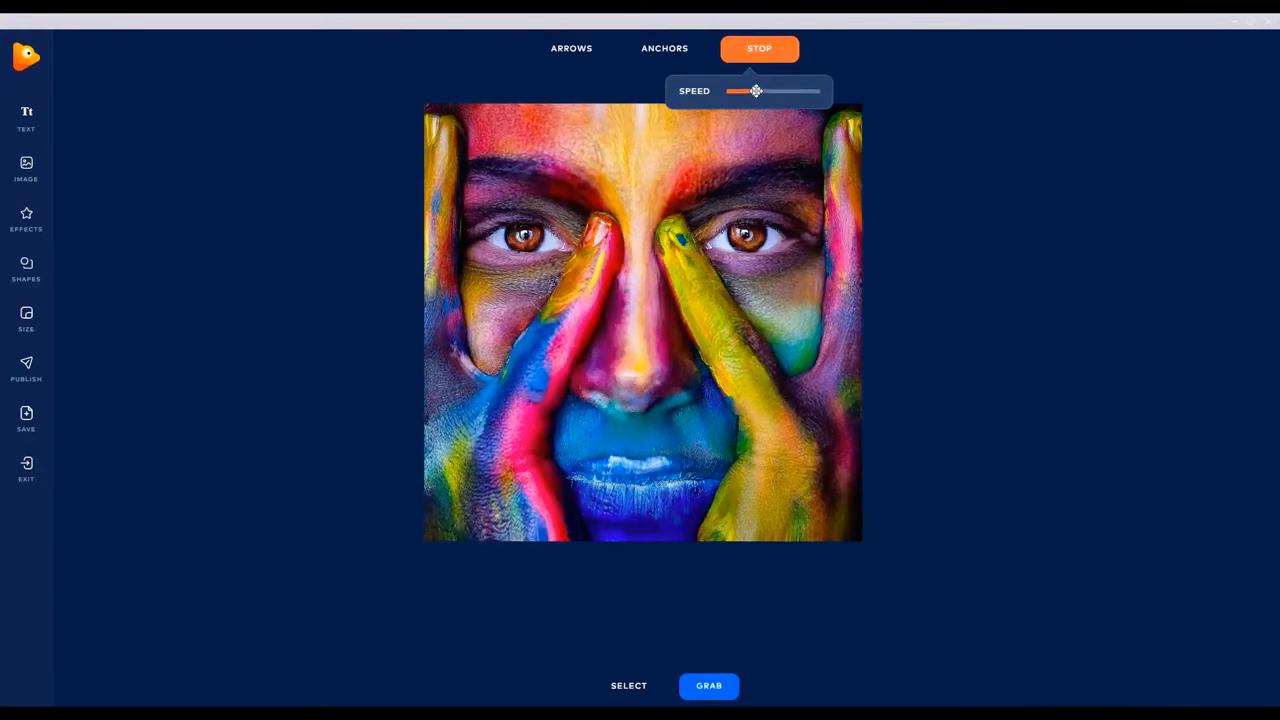
{"action": "left_click_drag", "start_coordinate": [760, 91], "coordinate": [789, 91]}
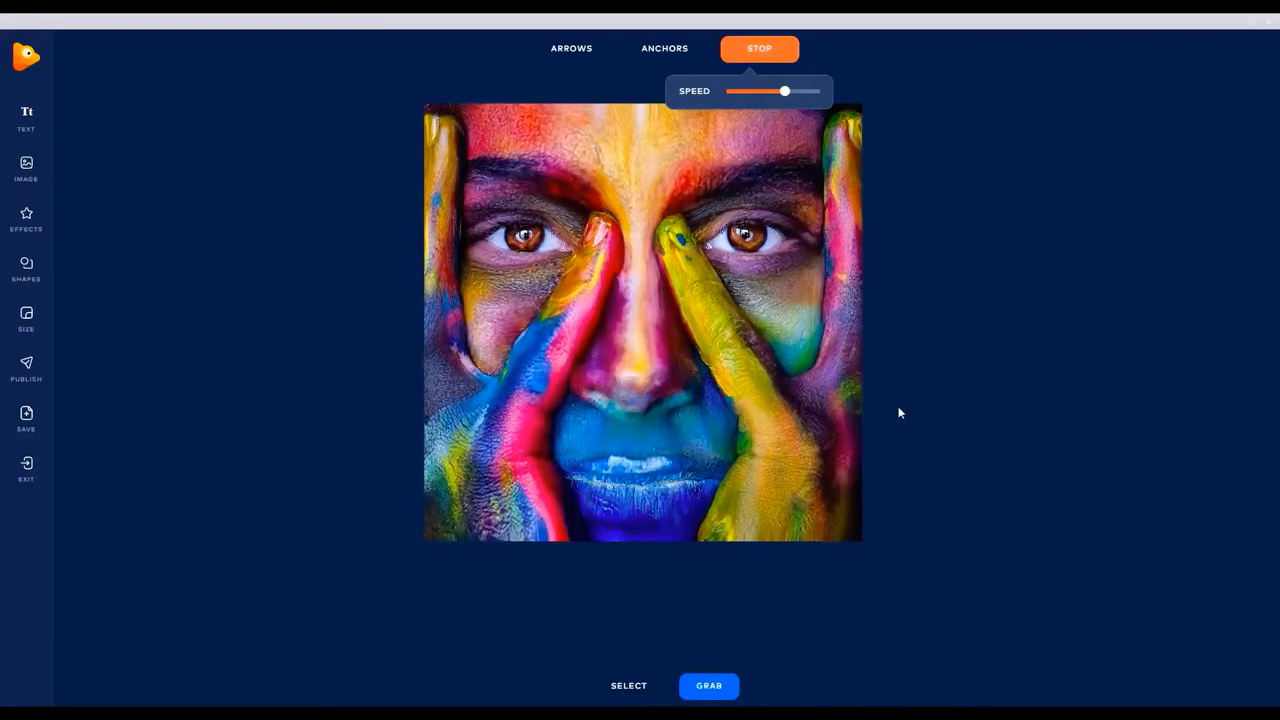
{"action": "left_click", "coordinate": [783, 55]}
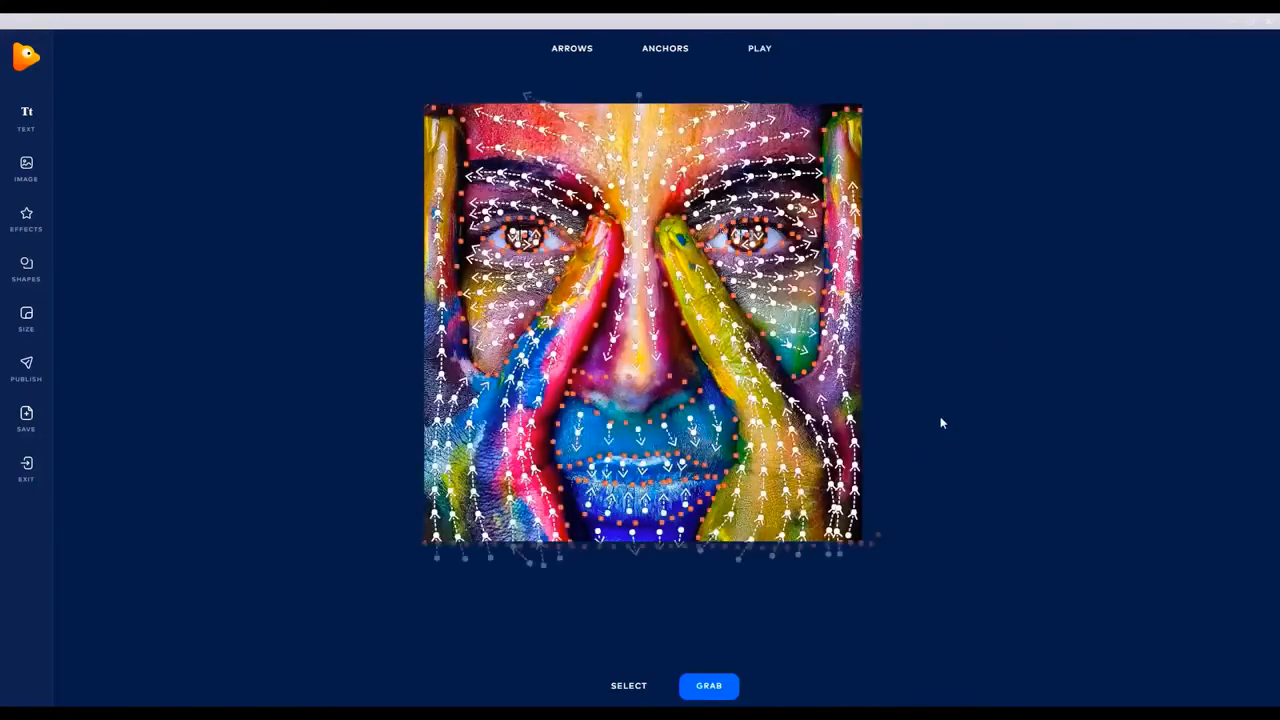
Add a single upward arrow on the hand near the photo's left edge, beside the cheek, and preview the result.
{"action": "left_click", "coordinate": [759, 49]}
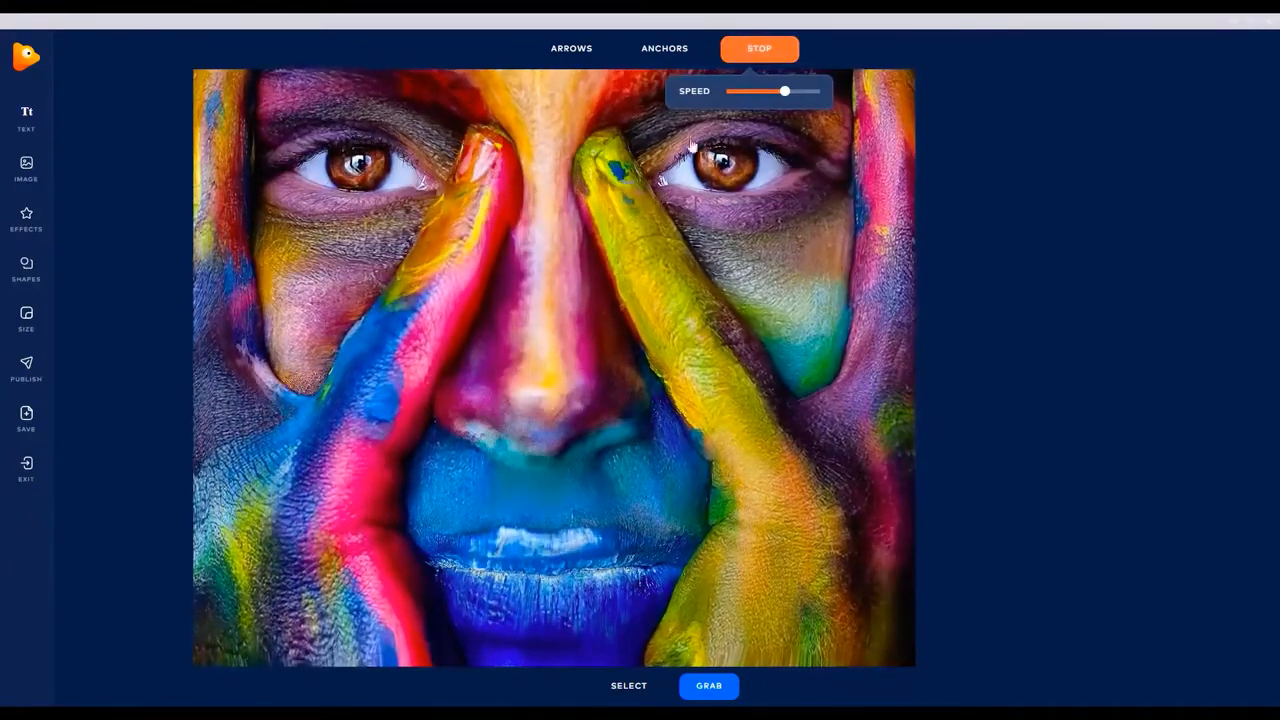
{"action": "key", "text": "space"}
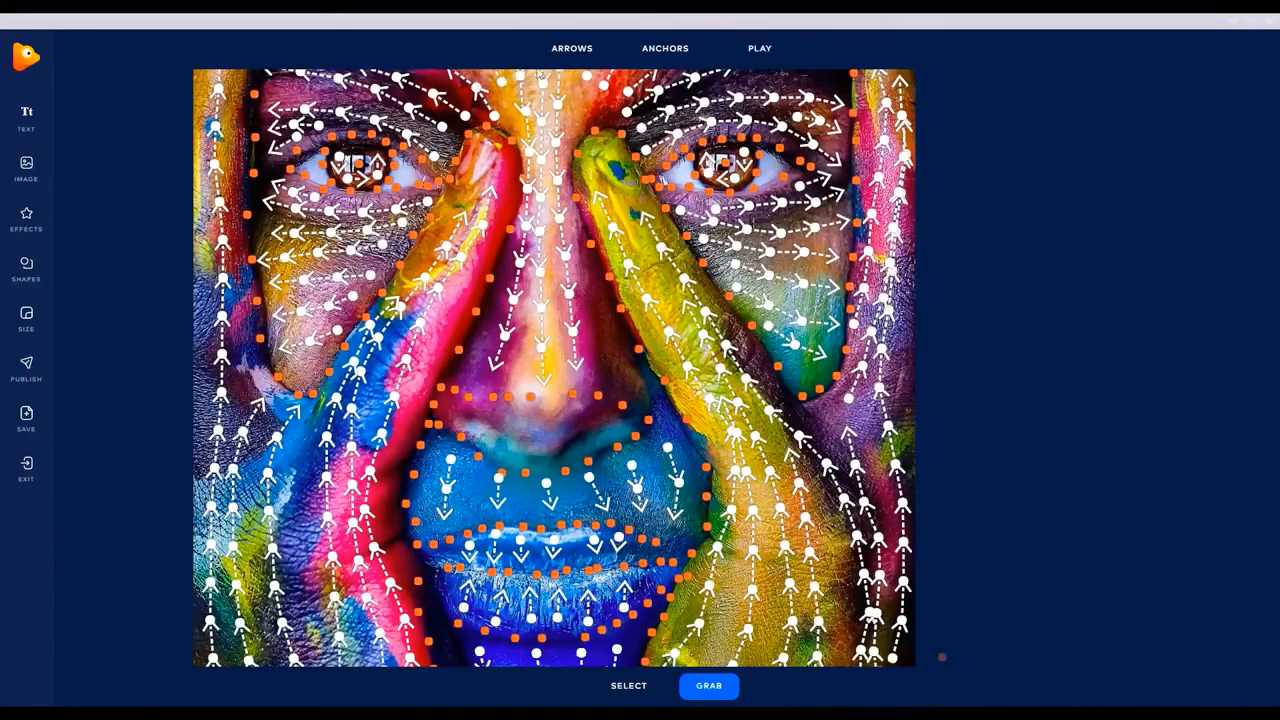
{"action": "left_click", "coordinate": [576, 52]}
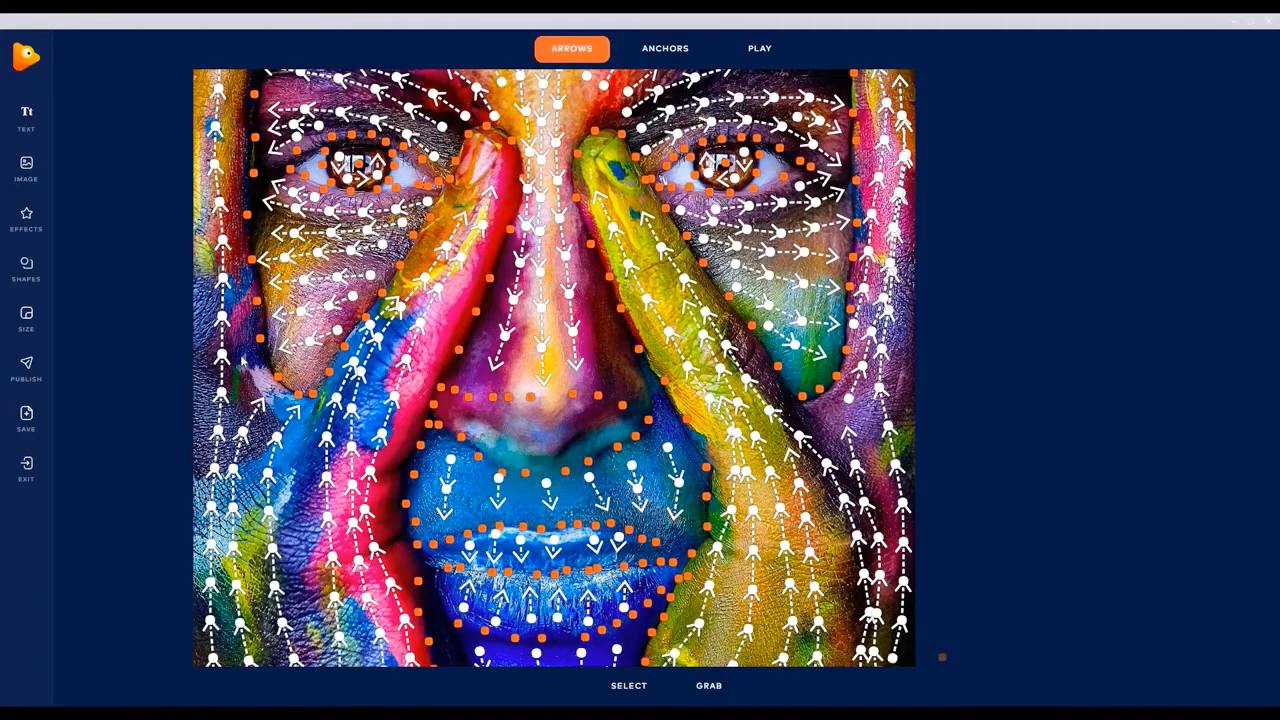
{"action": "left_click", "coordinate": [773, 52]}
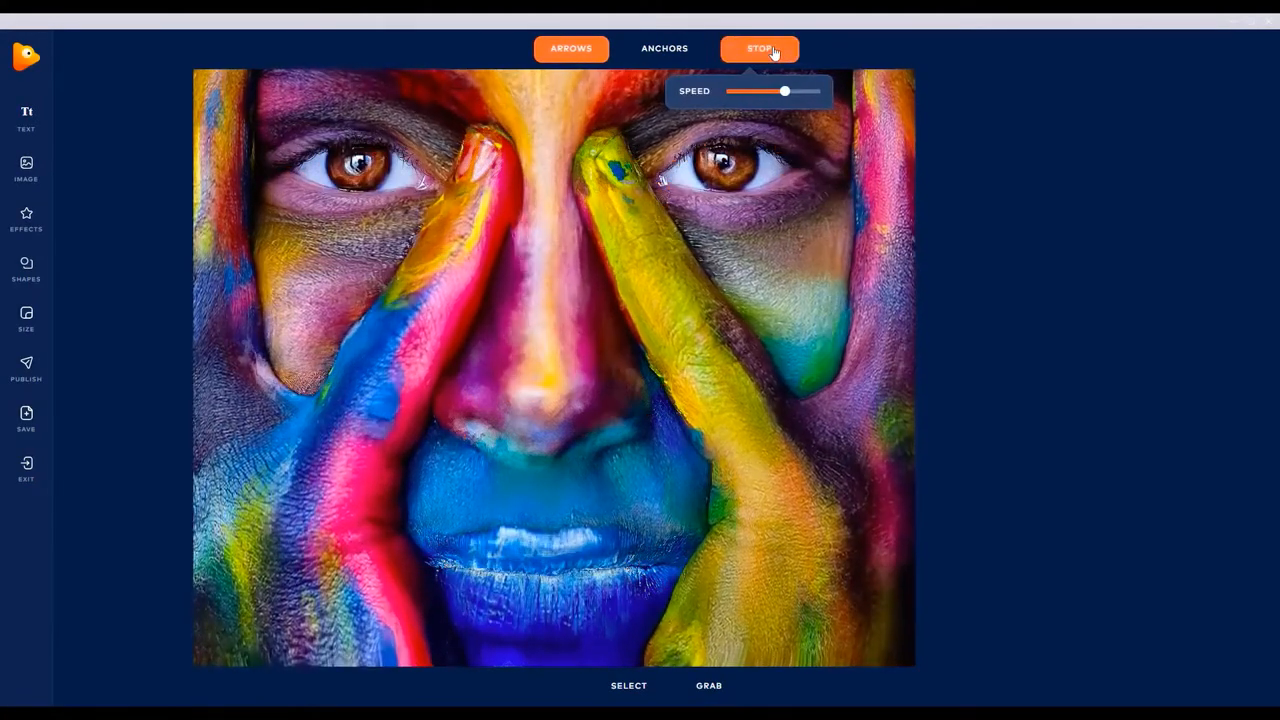
{"action": "left_click", "coordinate": [773, 52]}
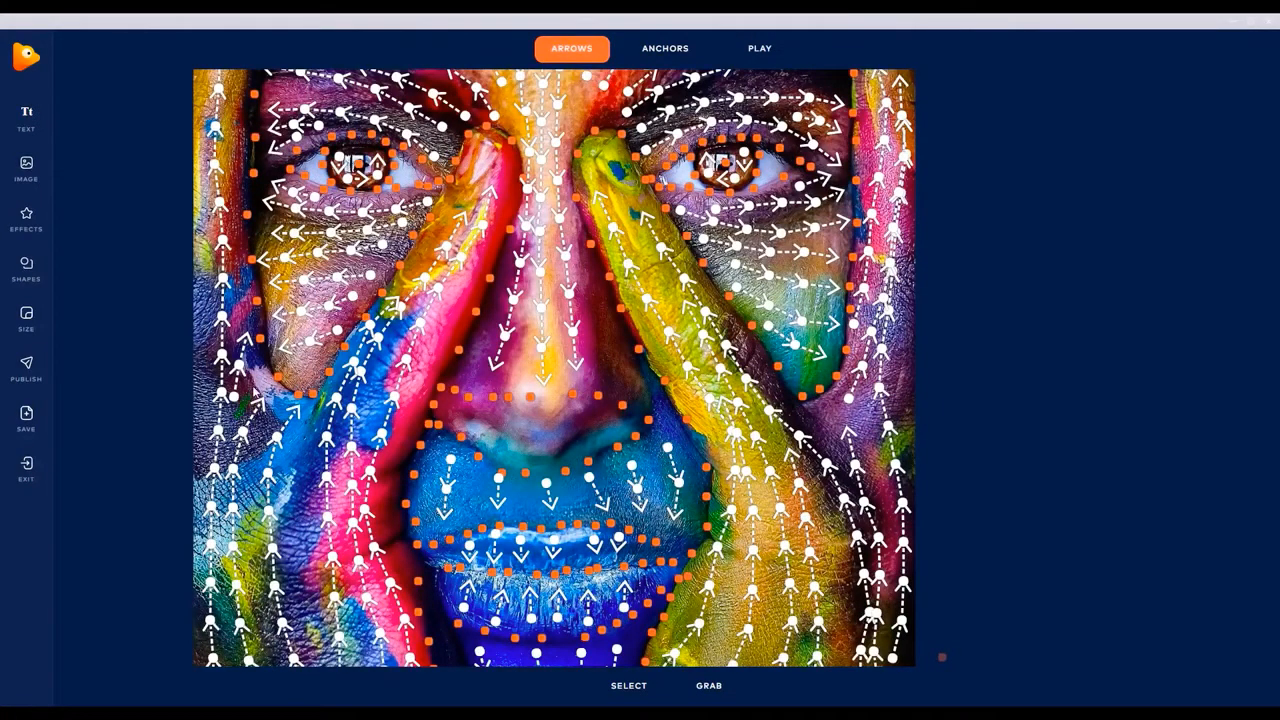
{"action": "left_click", "coordinate": [760, 48]}
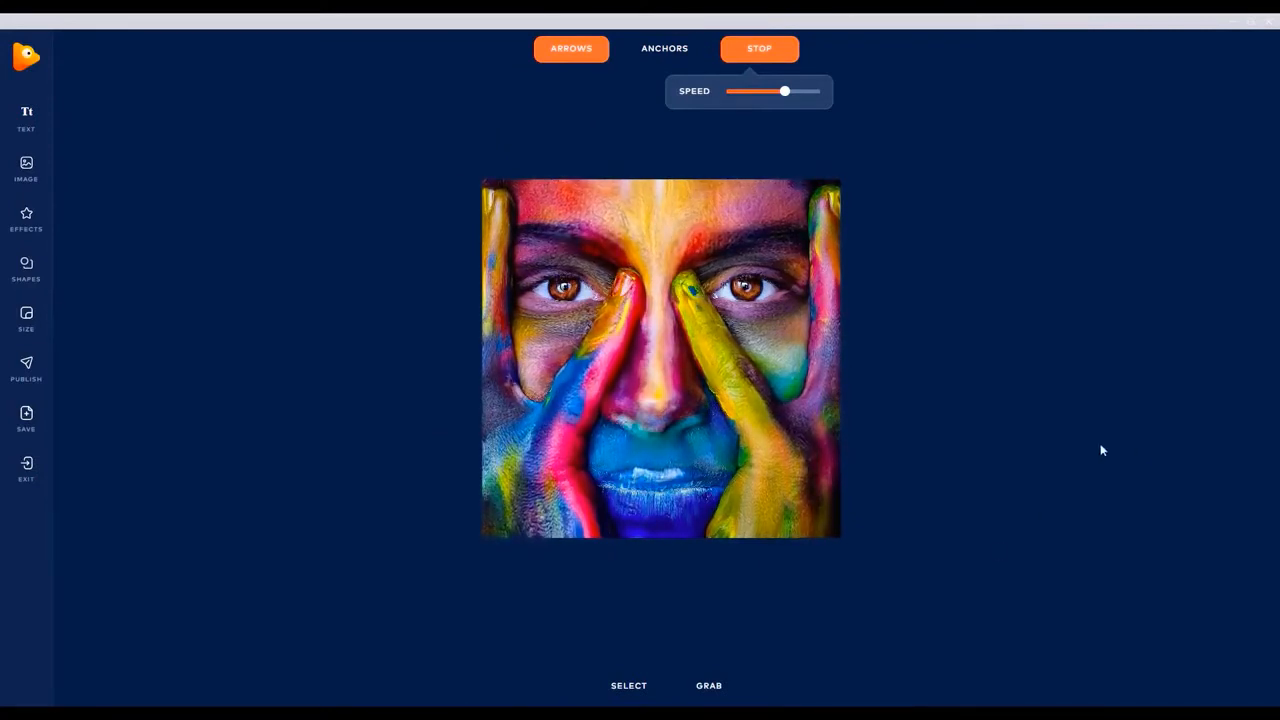
{"action": "left_click", "coordinate": [759, 48]}
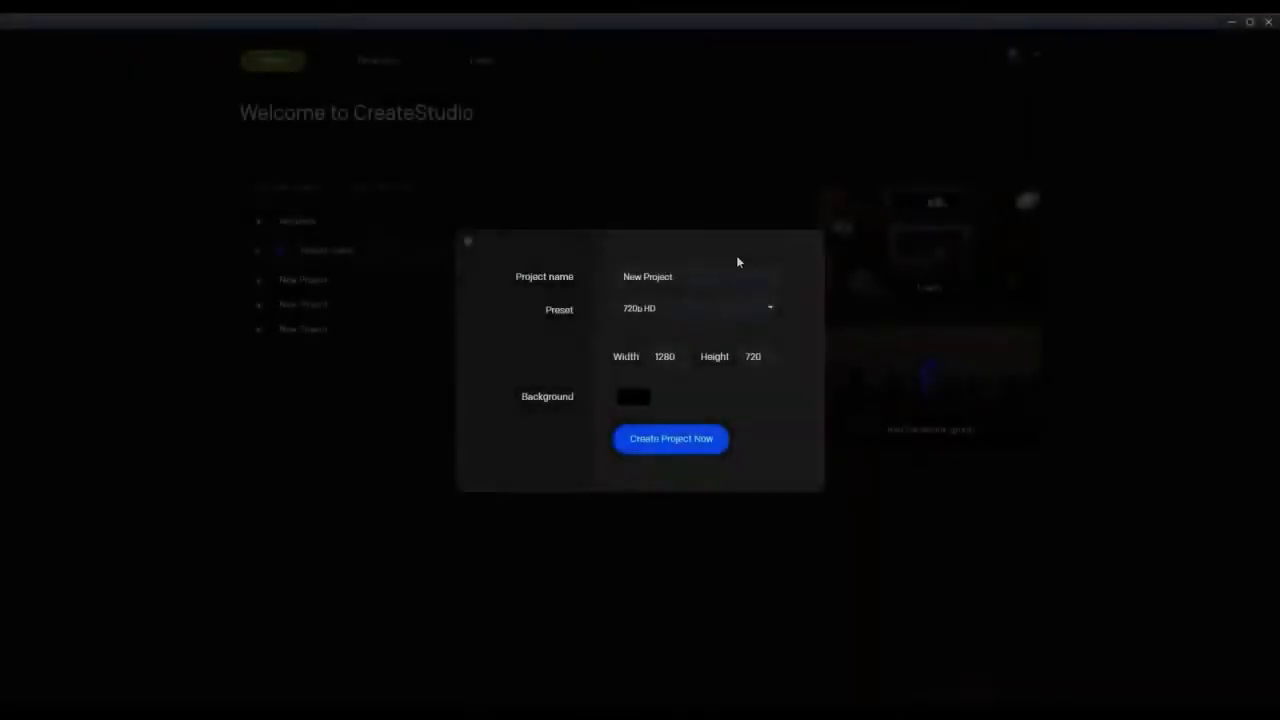
Create a new project from the 1080p HD preset with its width set to 1080, making a 1080 x 1080 canvas.
{"action": "left_click", "coordinate": [468, 245]}
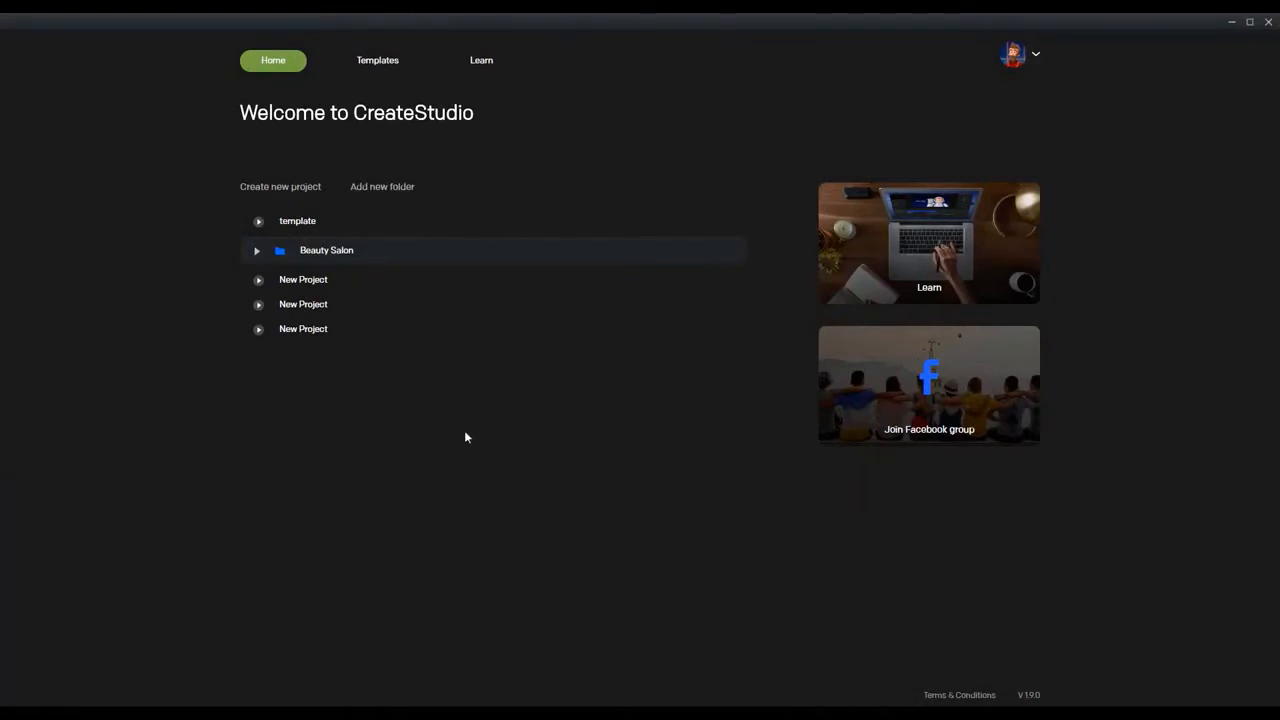
{"action": "left_click", "coordinate": [303, 188]}
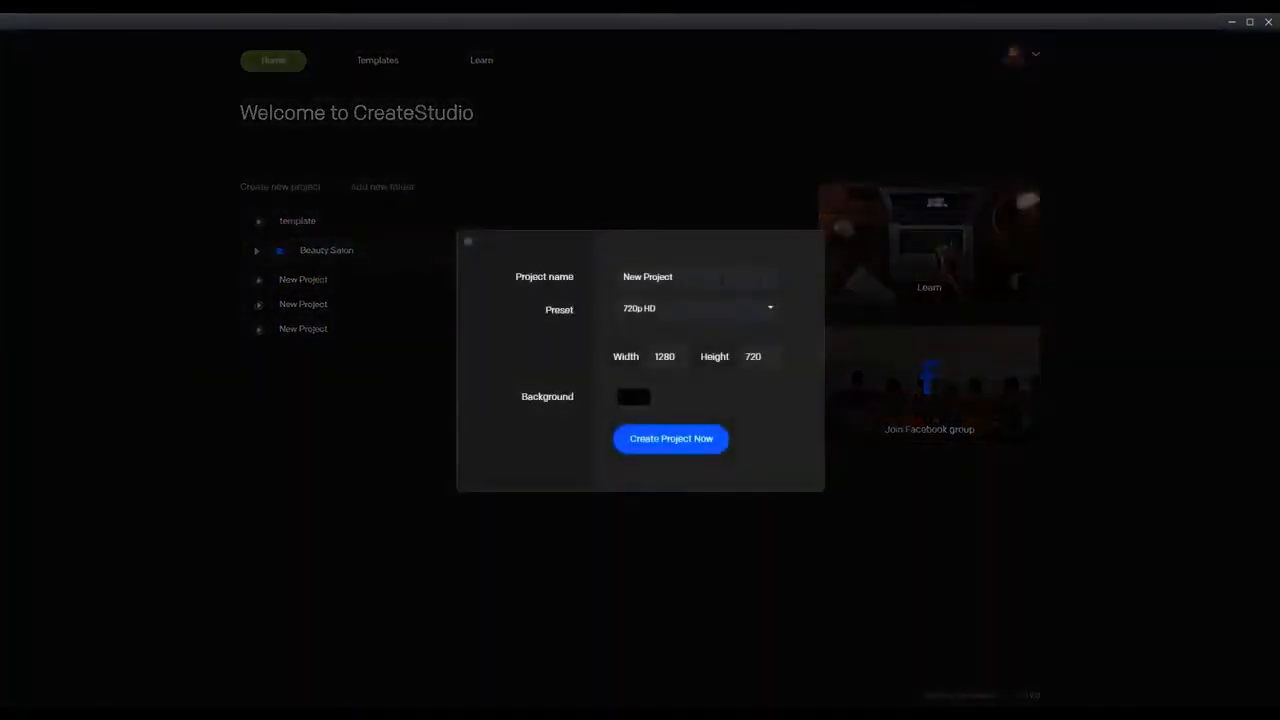
{"action": "left_click", "coordinate": [738, 310]}
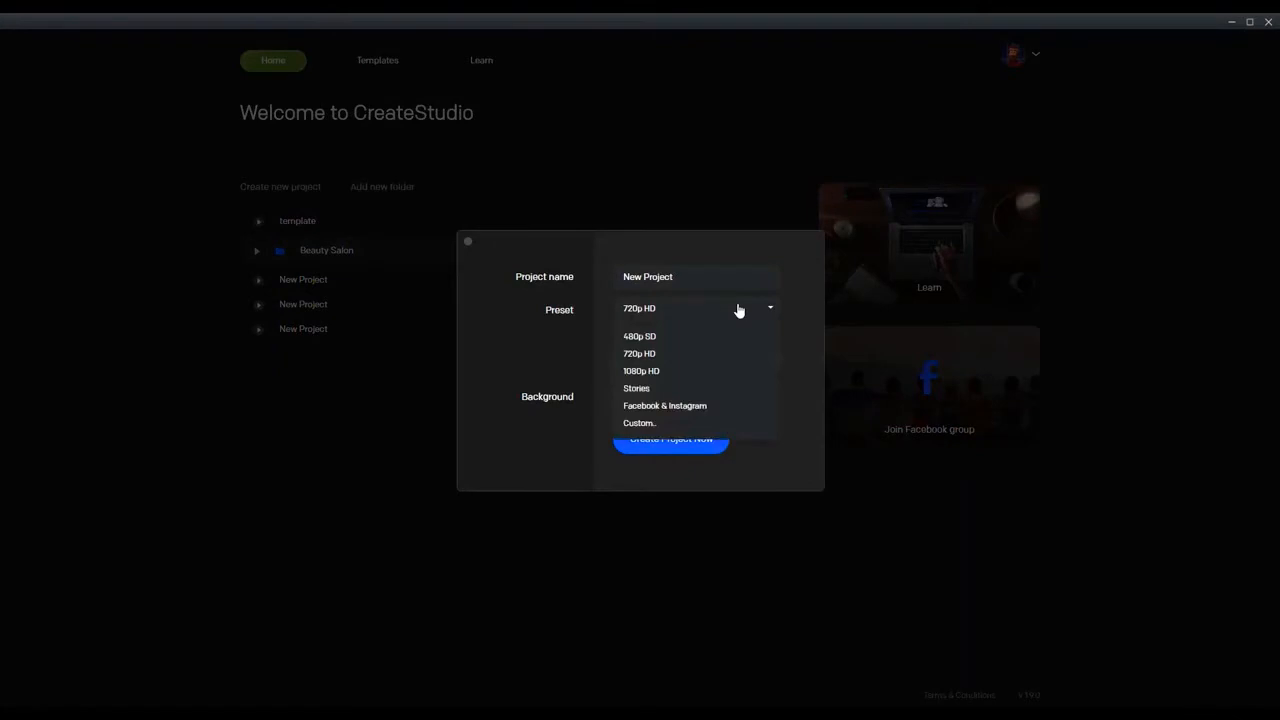
{"action": "left_click", "coordinate": [708, 371]}
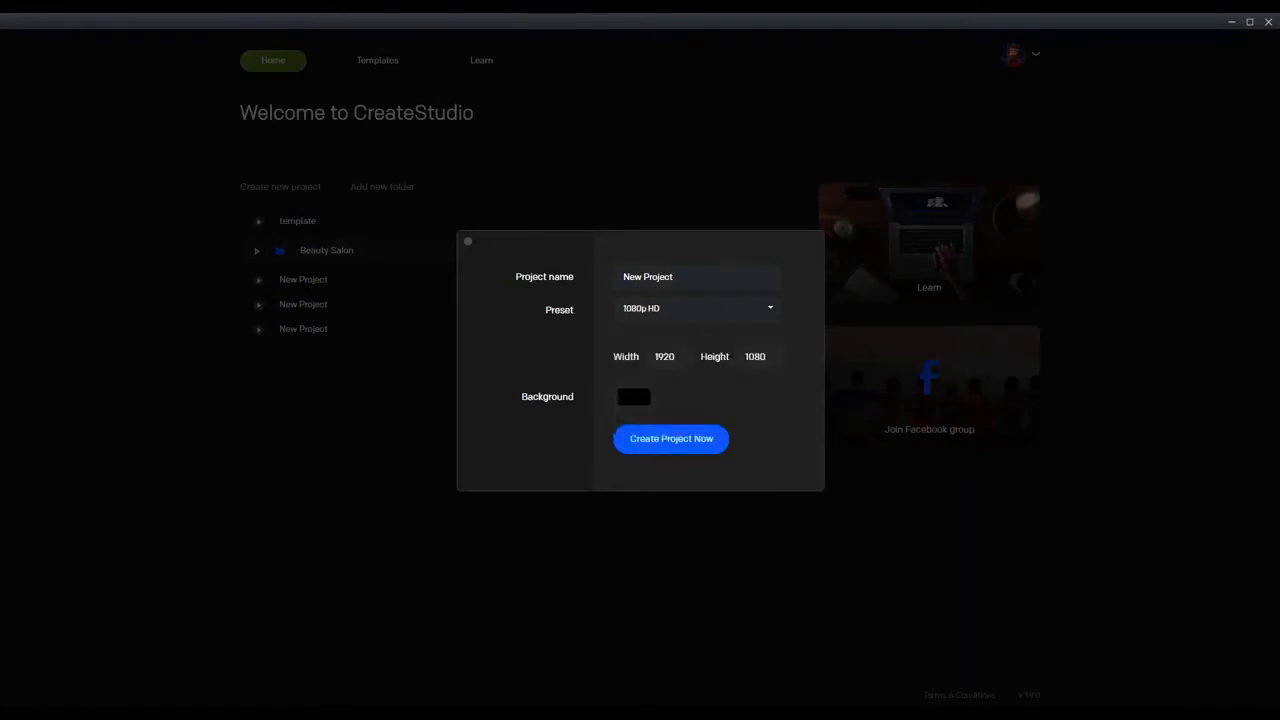
{"action": "left_click_drag", "start_coordinate": [676, 357], "coordinate": [624, 358]}
{"action": "type", "text": "1080"}
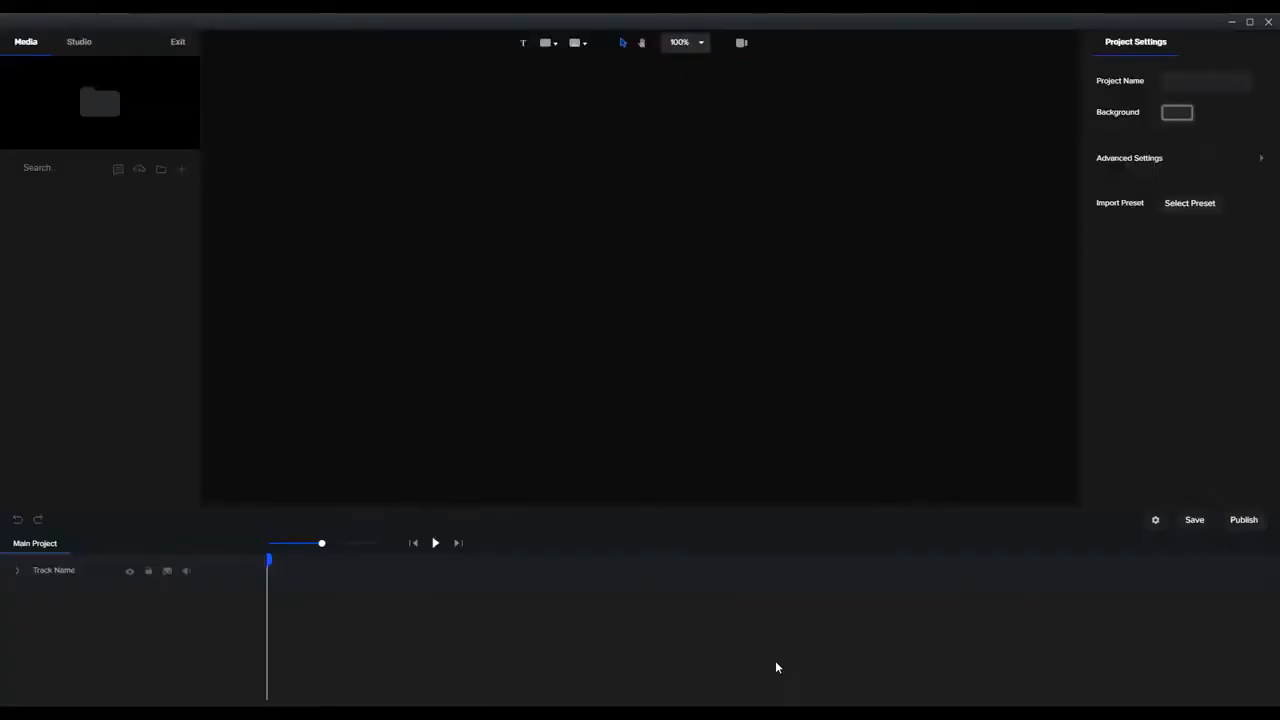
Import the Face file from the Face Tutorial folder inside Tutorials into the project media.
{"action": "left_click", "coordinate": [182, 172]}
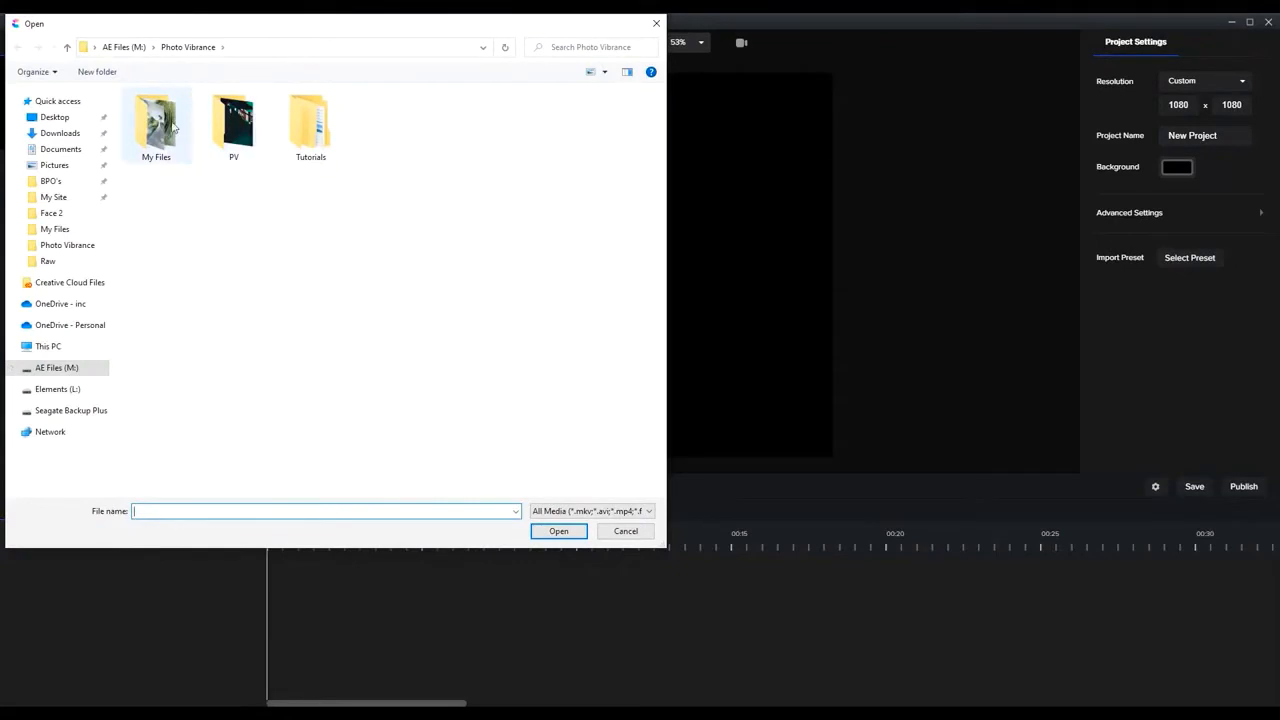
{"action": "double_click", "coordinate": [307, 140]}
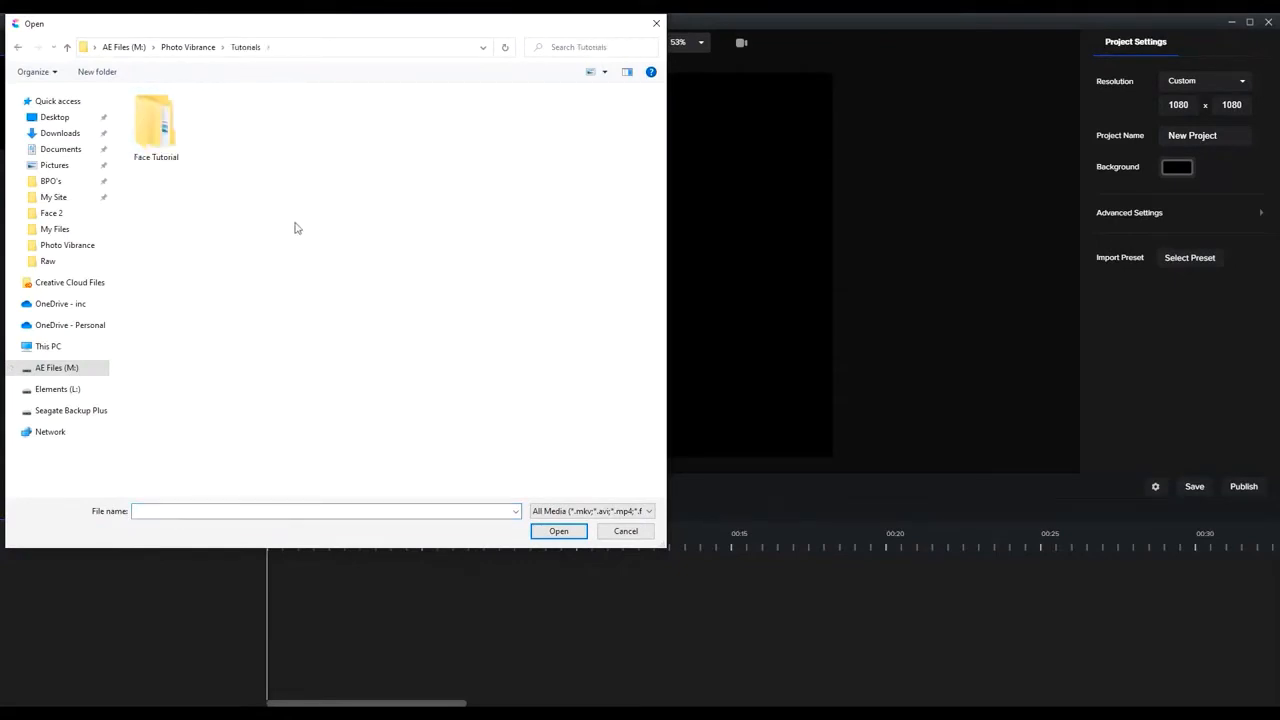
{"action": "double_click", "coordinate": [172, 130]}
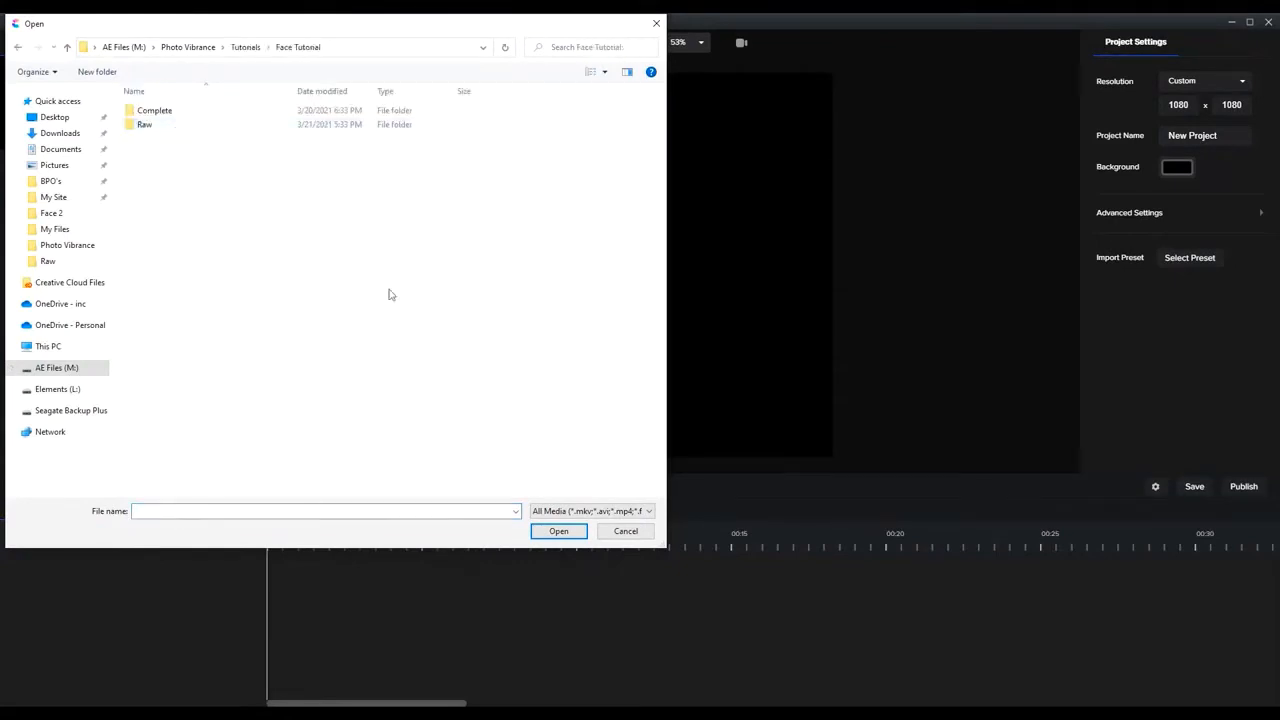
{"action": "double_click", "coordinate": [192, 132]}
{"action": "double_click", "coordinate": [388, 122]}
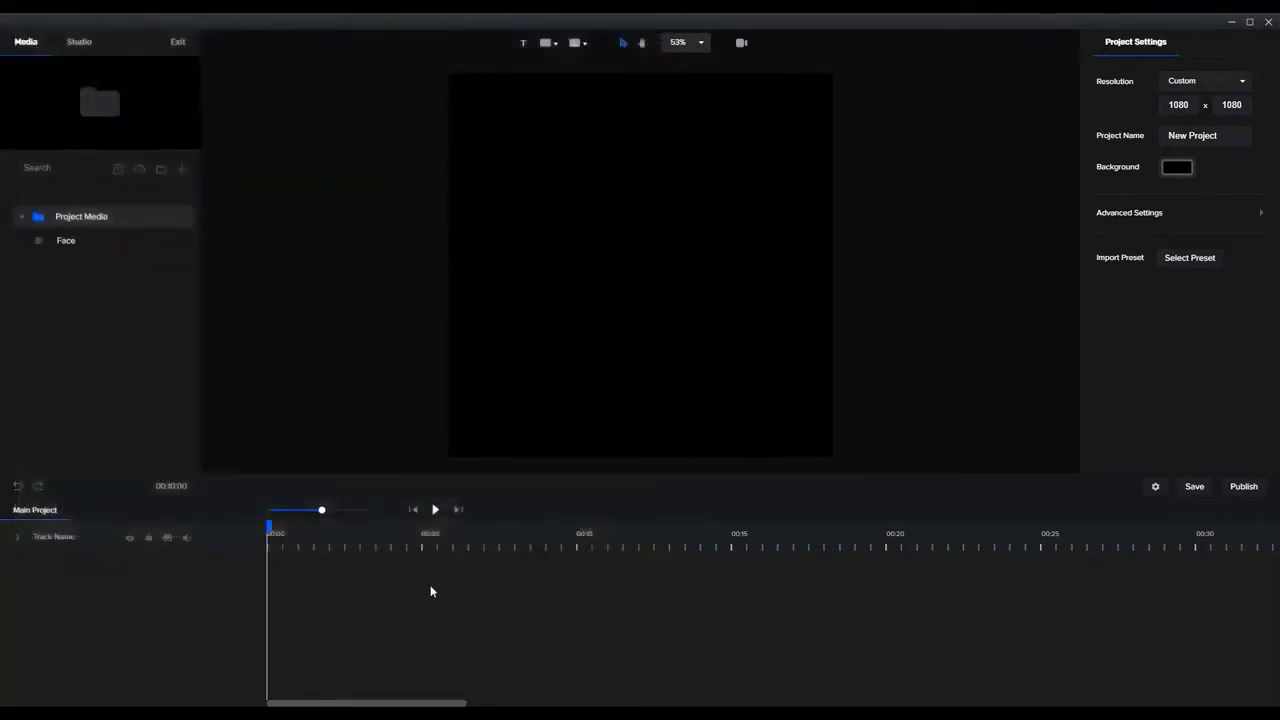
Place the Face media on the canvas and apply the Scale Up zoom as its Out motion.
{"action": "left_click_drag", "start_coordinate": [68, 243], "coordinate": [700, 262]}
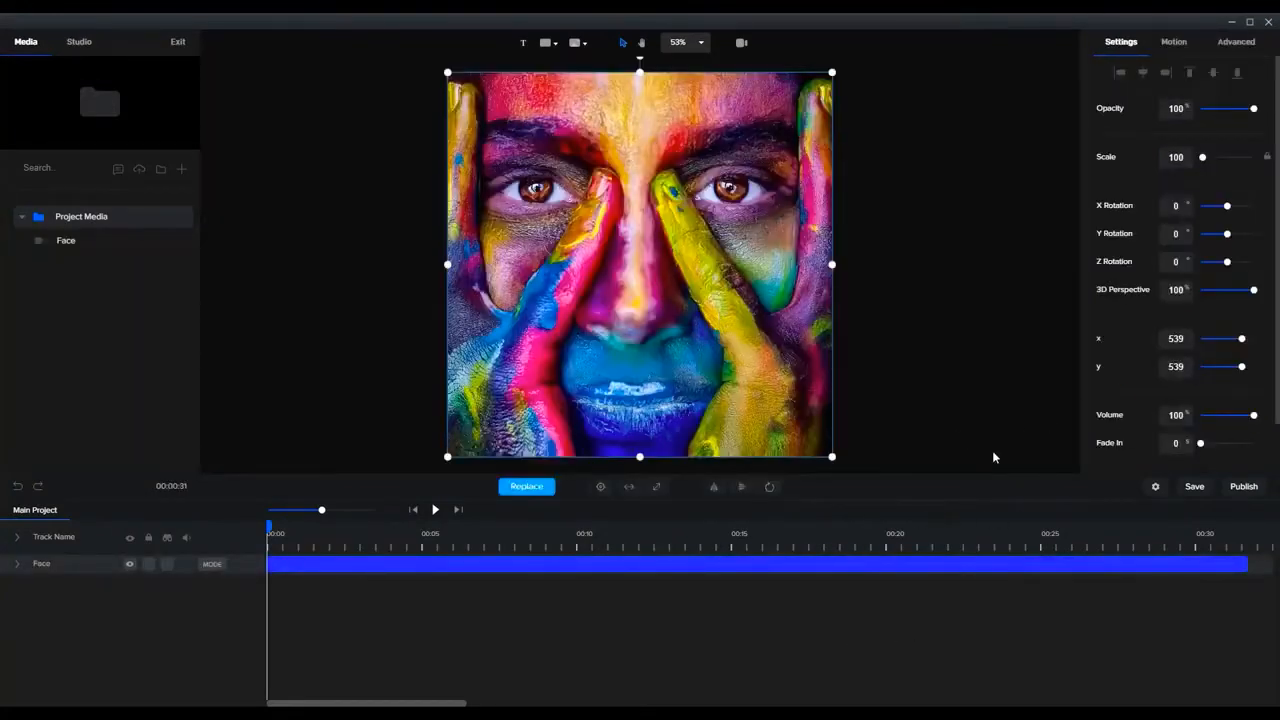
{"action": "left_click", "coordinate": [1173, 42]}
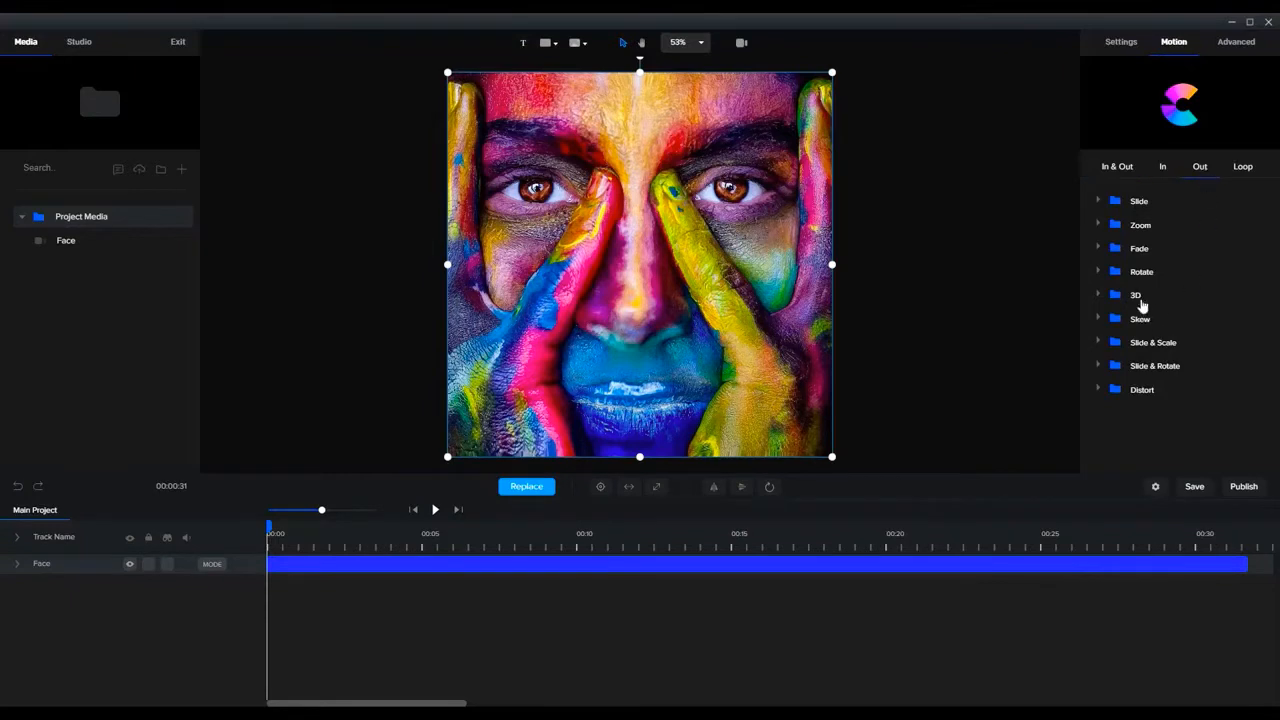
{"action": "left_click", "coordinate": [1097, 225]}
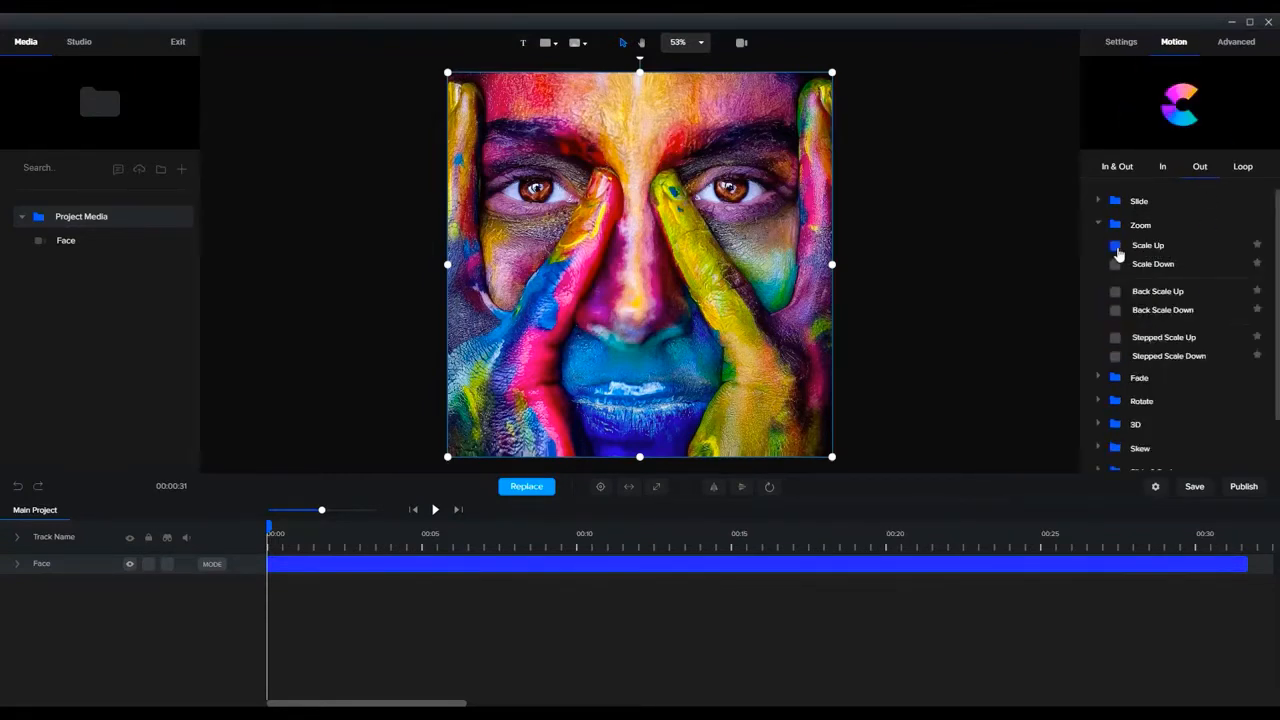
{"action": "left_click", "coordinate": [1116, 247]}
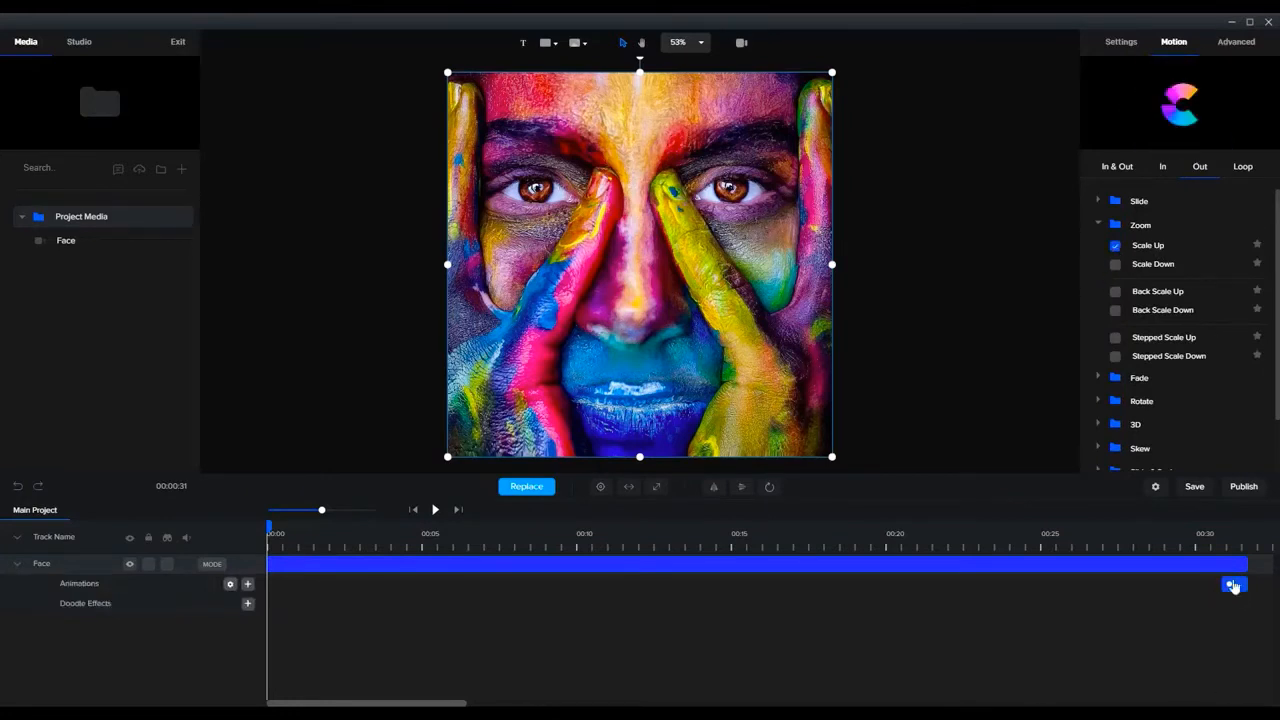
Extend the Scale Up animation over the whole length of the Face clip and preview the zoom.
{"action": "left_click_drag", "start_coordinate": [1229, 590], "coordinate": [258, 619]}
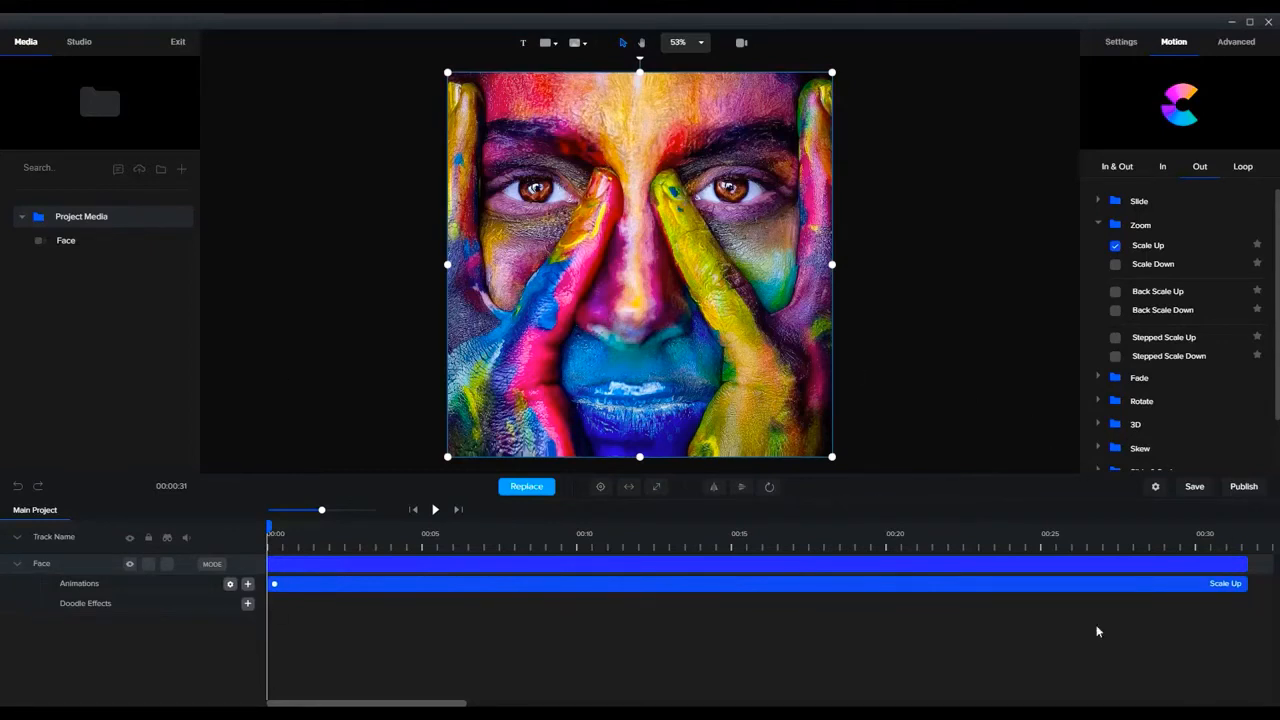
{"action": "left_click", "coordinate": [276, 565]}
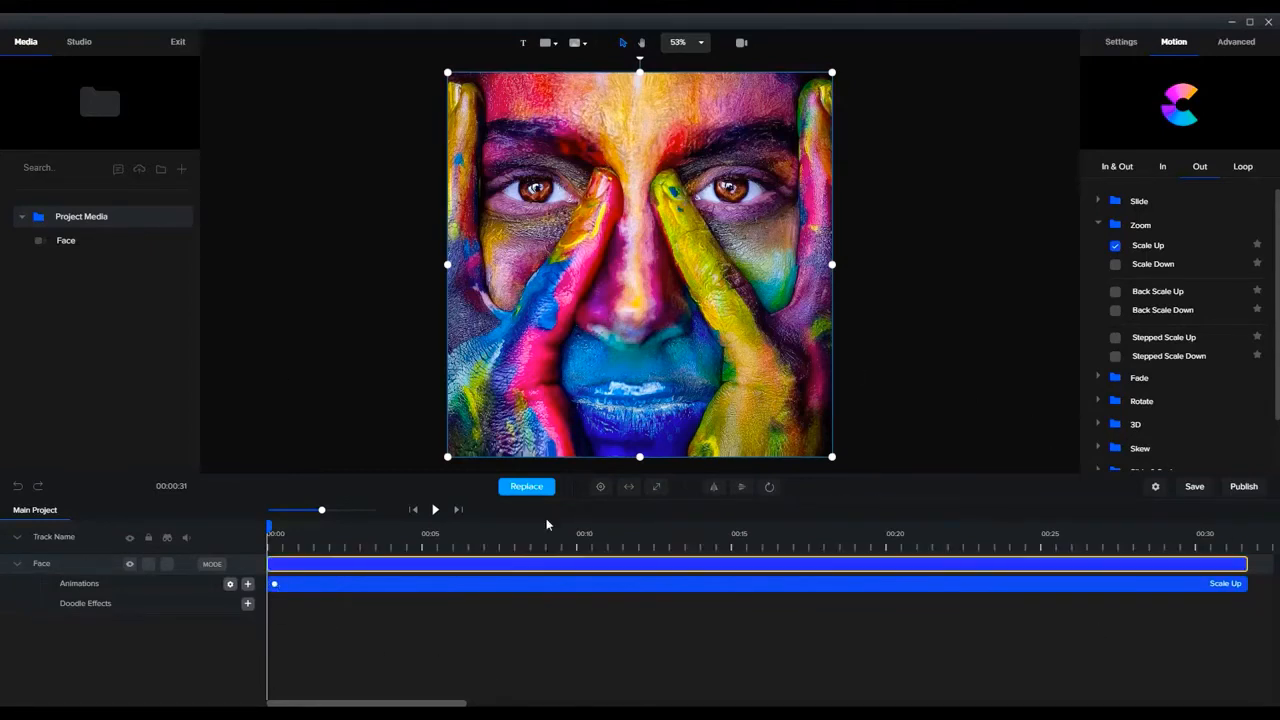
{"action": "left_click", "coordinate": [435, 511]}
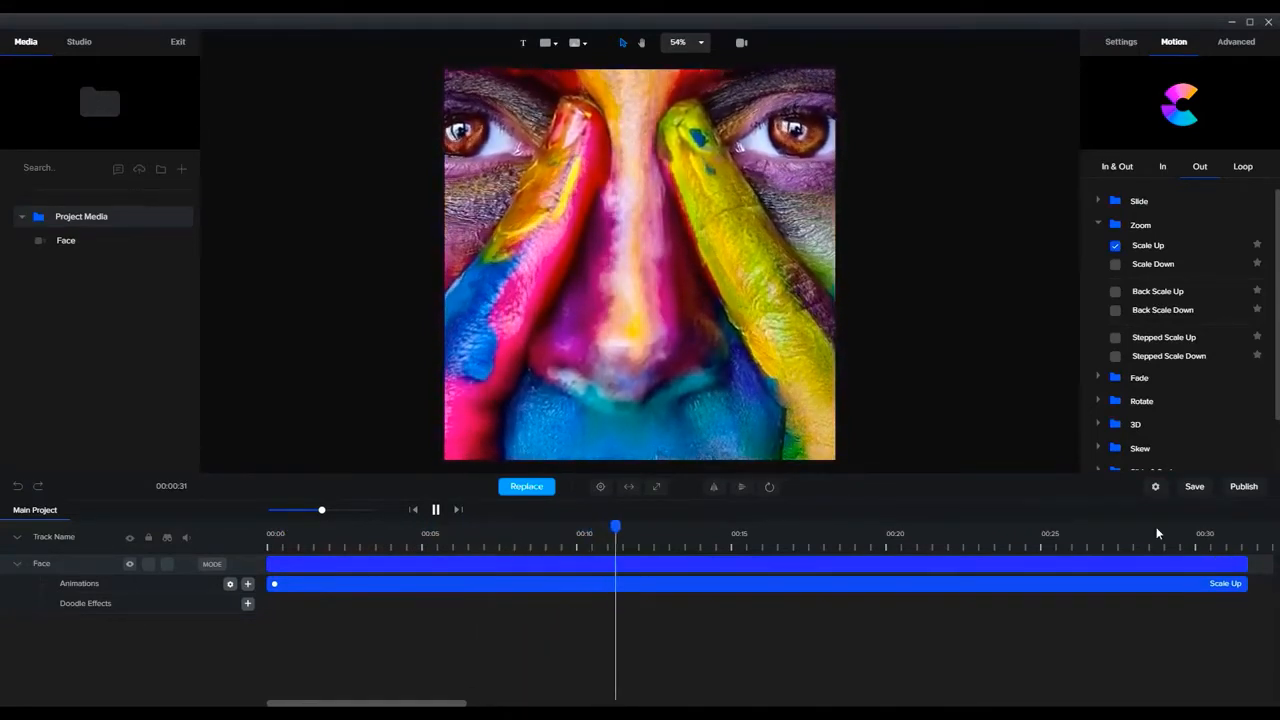
{"action": "left_click", "coordinate": [436, 510]}
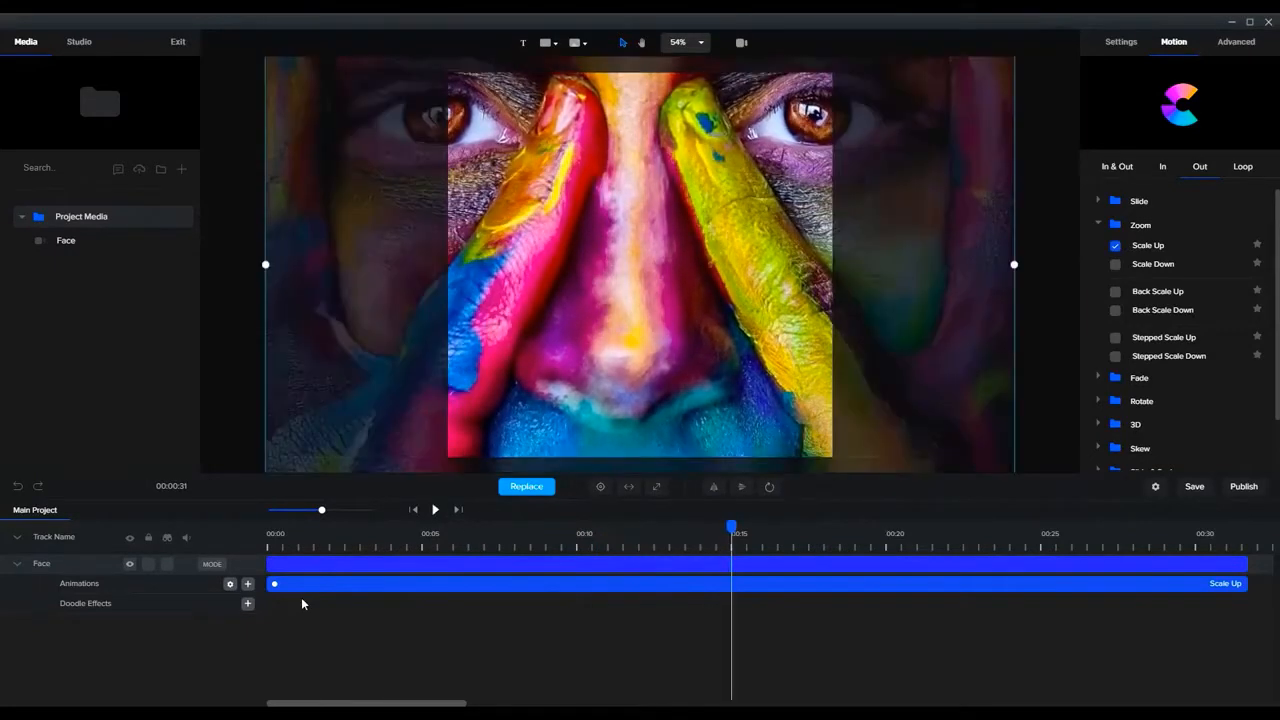
Set the Scale Up animation's ending scale to 1.5 for both X and Y.
{"action": "left_click", "coordinate": [229, 583]}
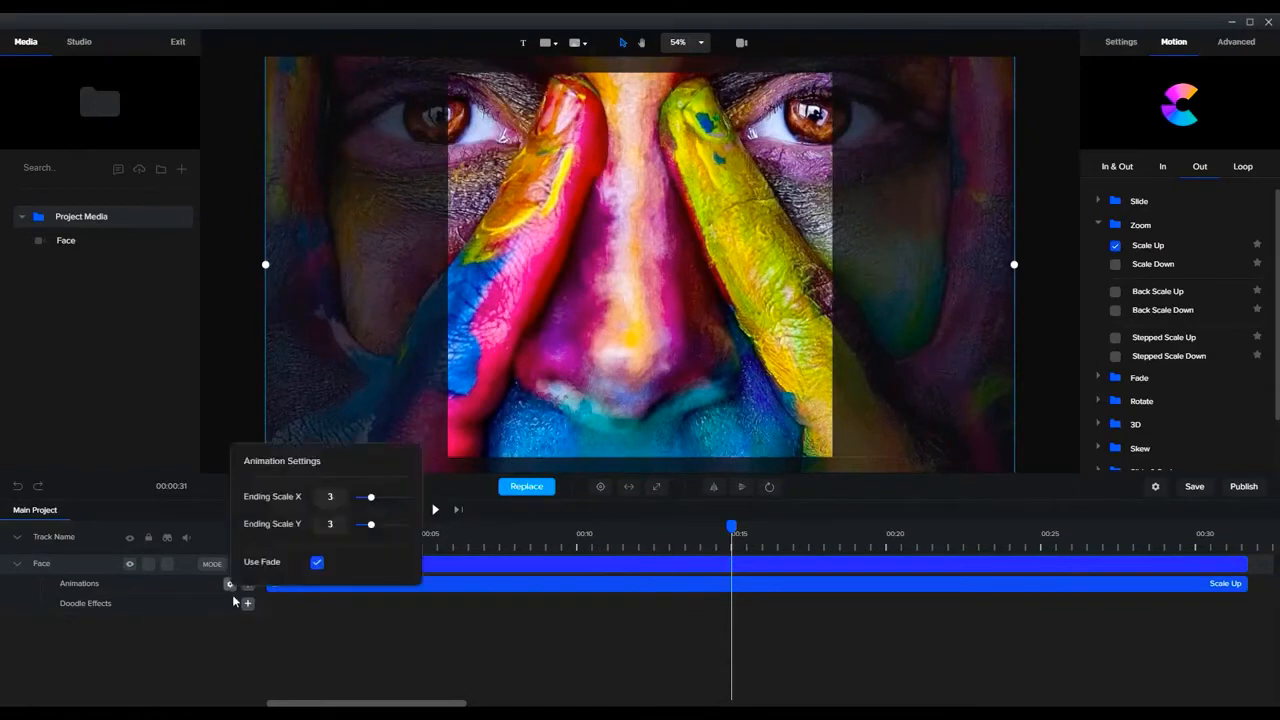
{"action": "left_click", "coordinate": [330, 496]}
{"action": "type", "text": "1.5"}
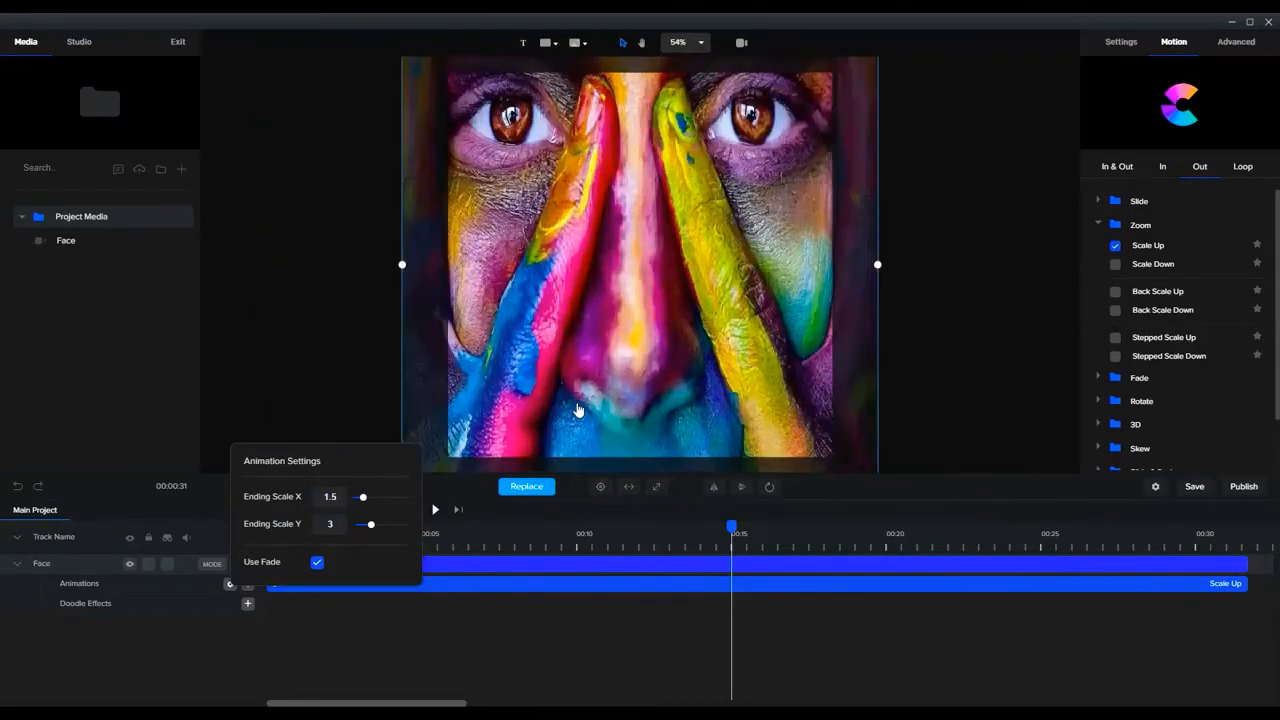
{"action": "key", "text": "Tab"}
{"action": "type", "text": "1.5"}
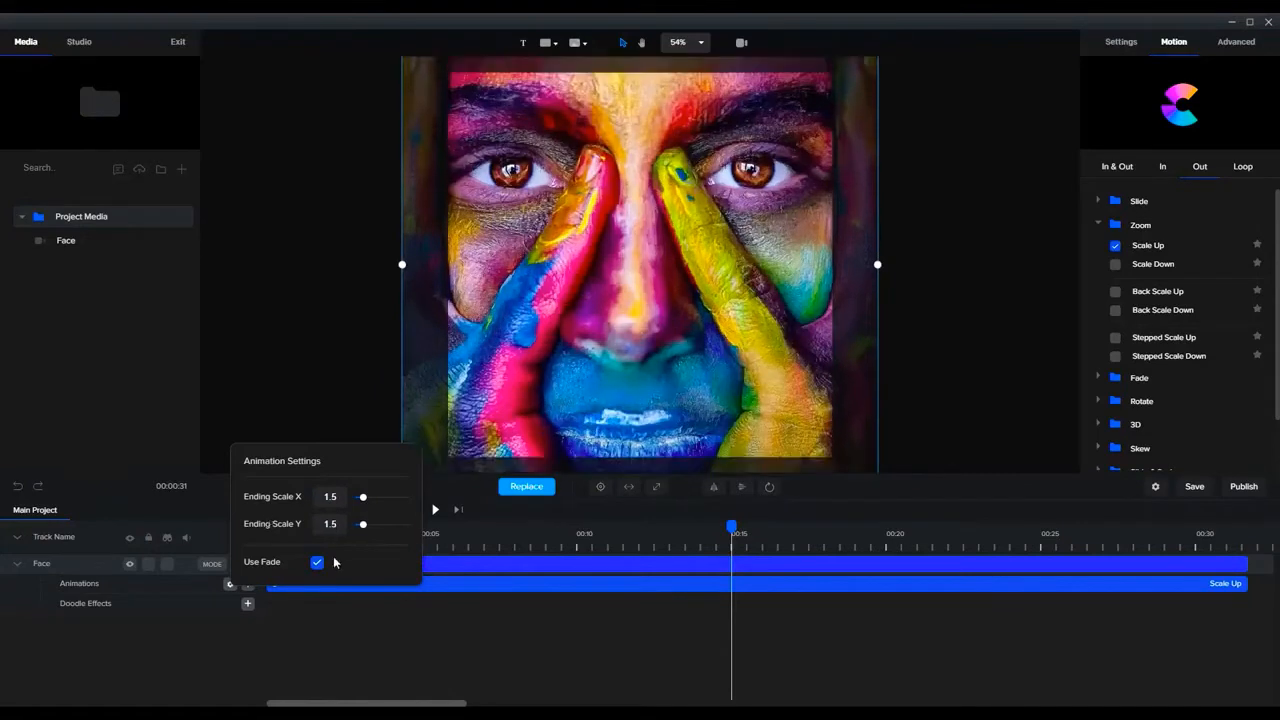
{"action": "left_click", "coordinate": [429, 660]}
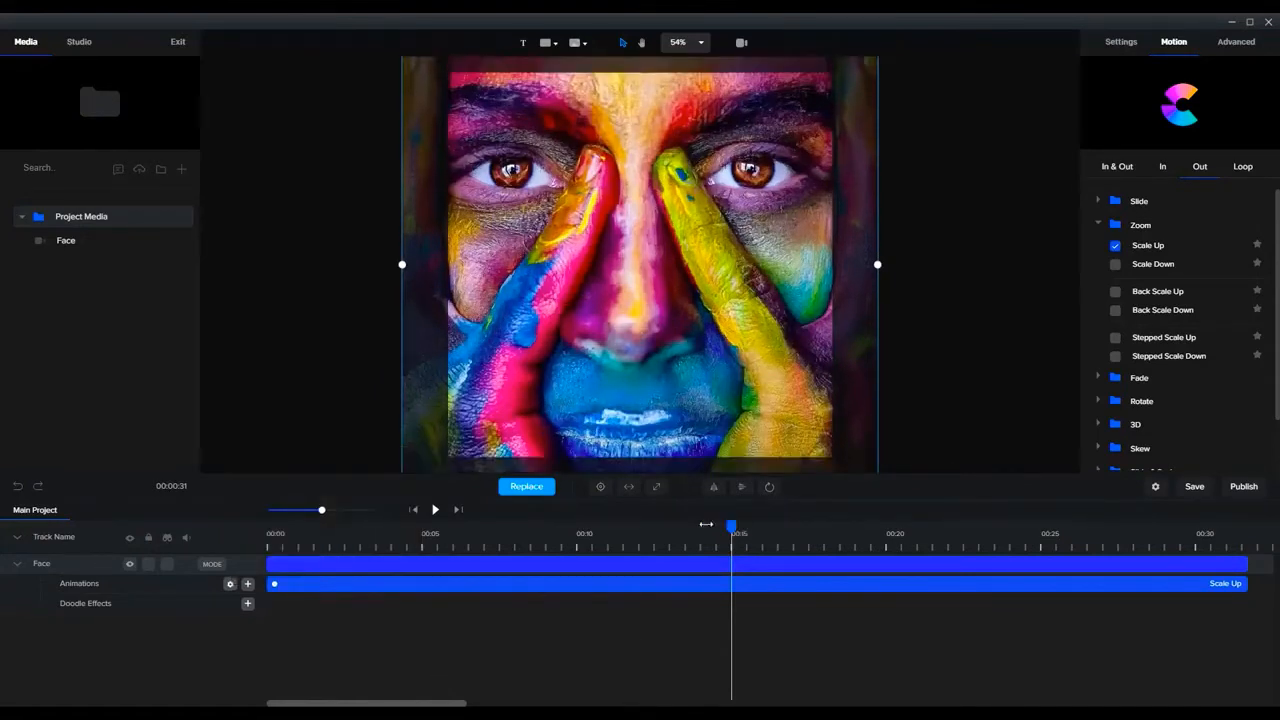
Play the Face clip from the start to check the zoom, and return to the beginning.
{"action": "left_click_drag", "start_coordinate": [703, 523], "coordinate": [78, 514]}
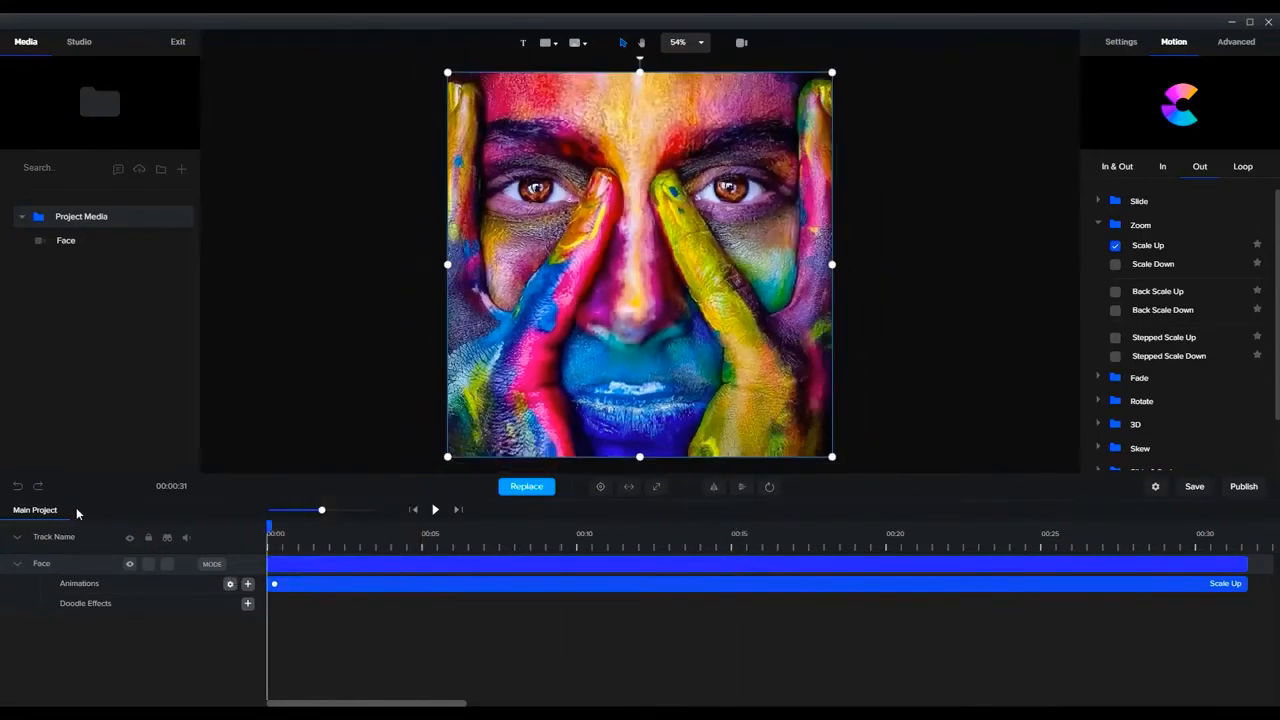
{"action": "left_click", "coordinate": [435, 510]}
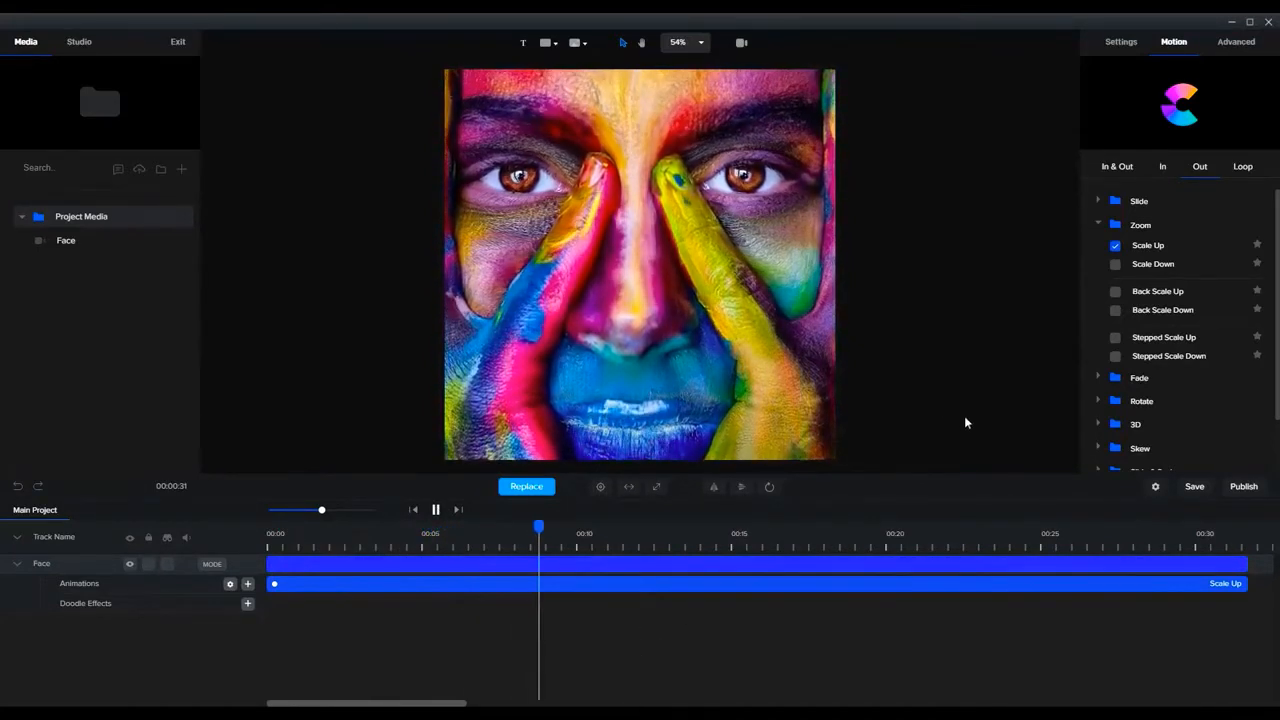
{"action": "left_click", "coordinate": [433, 510]}
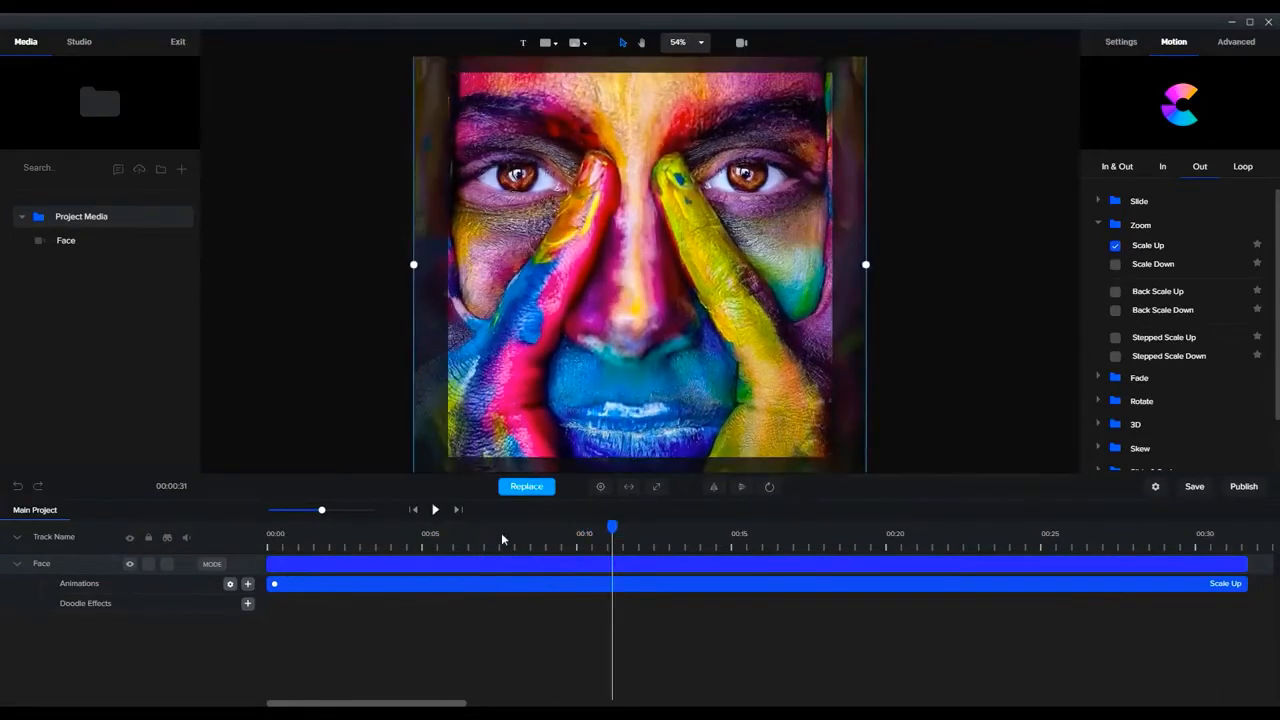
{"action": "left_click", "coordinate": [262, 561]}
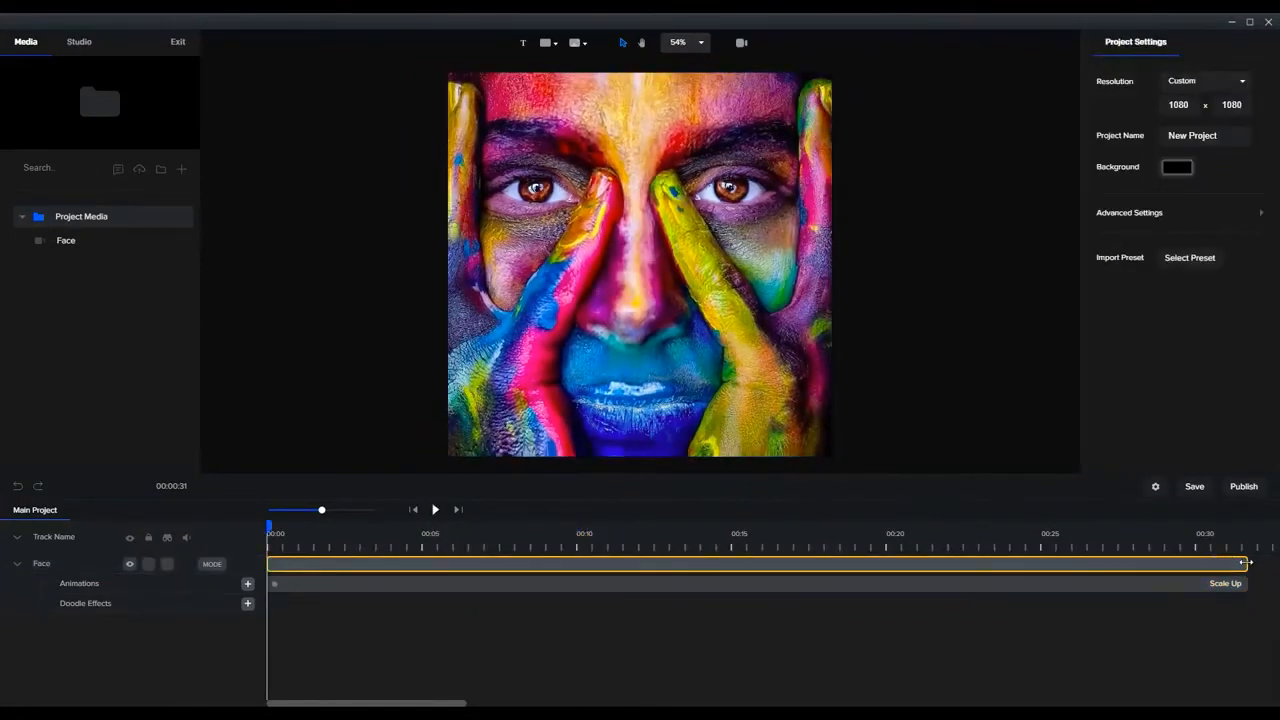
Trim the end of the Face clip so it lasts about 29 seconds, and briefly preview its opening.
{"action": "left_click_drag", "start_coordinate": [1246, 562], "coordinate": [1205, 564]}
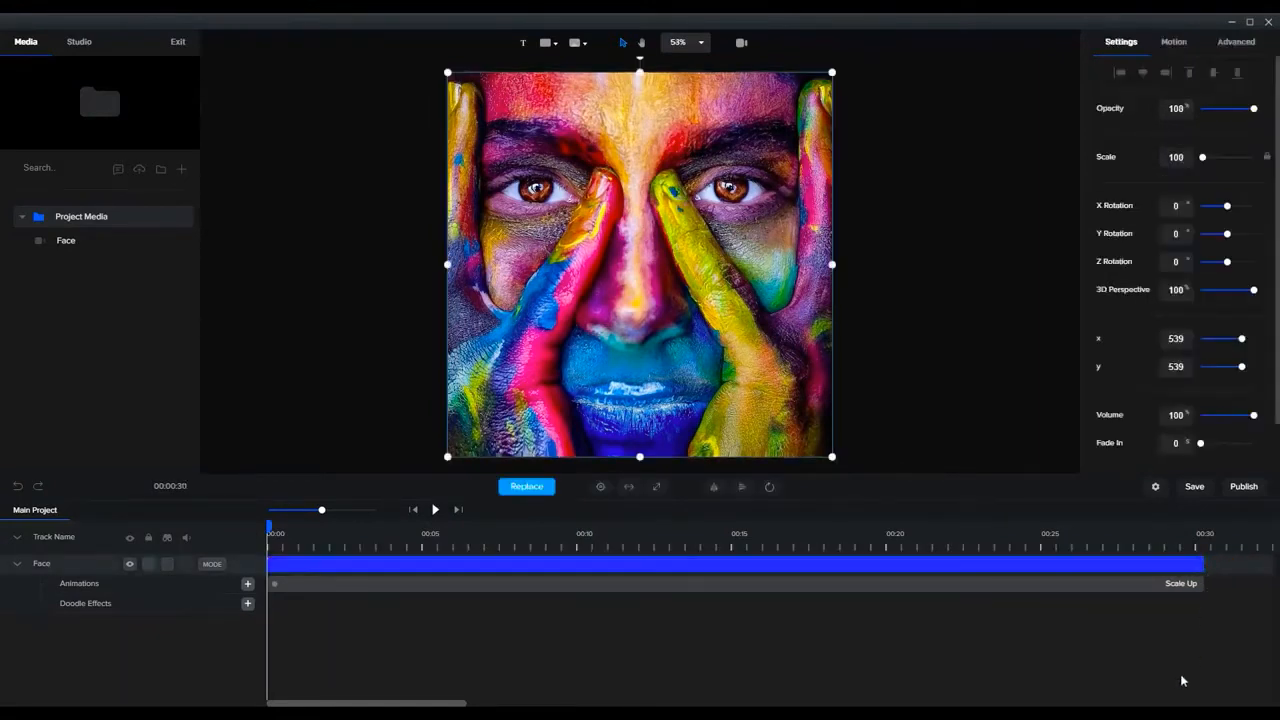
{"action": "left_click_drag", "start_coordinate": [1203, 563], "coordinate": [1190, 563]}
{"action": "left_click", "coordinate": [436, 511]}
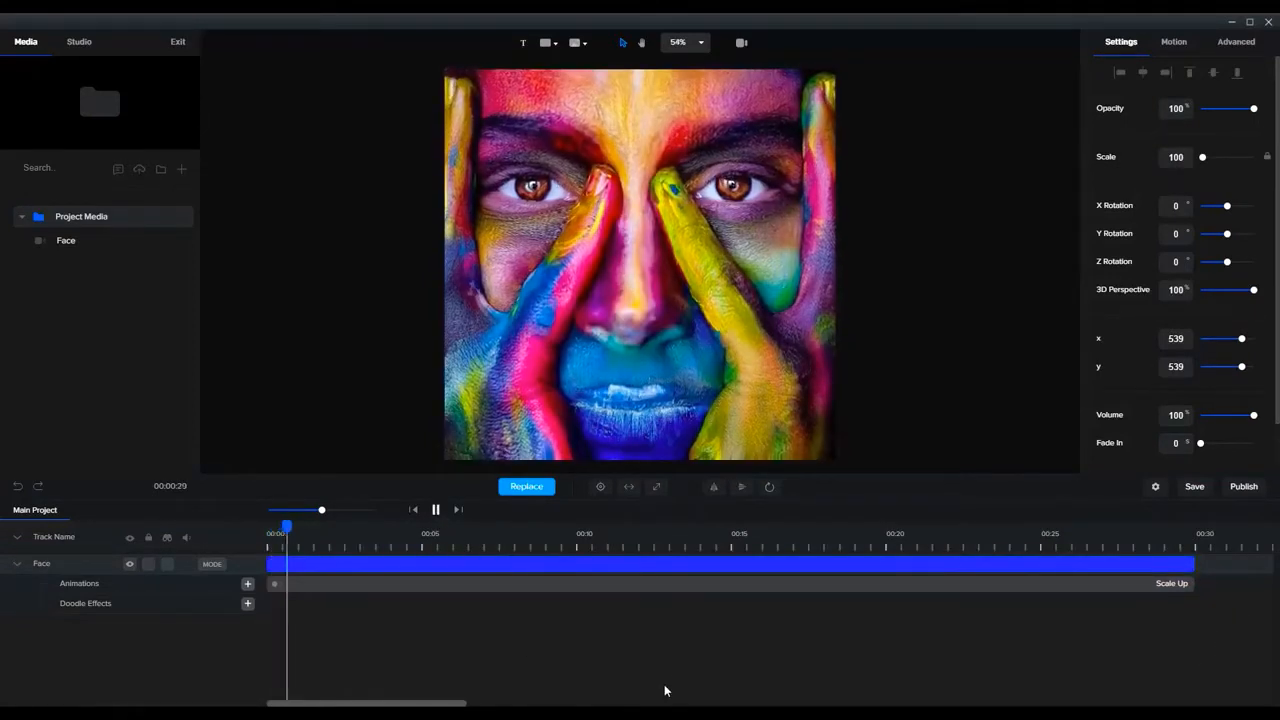
{"action": "left_click", "coordinate": [436, 509]}
{"action": "left_click_drag", "start_coordinate": [345, 530], "coordinate": [180, 530]}
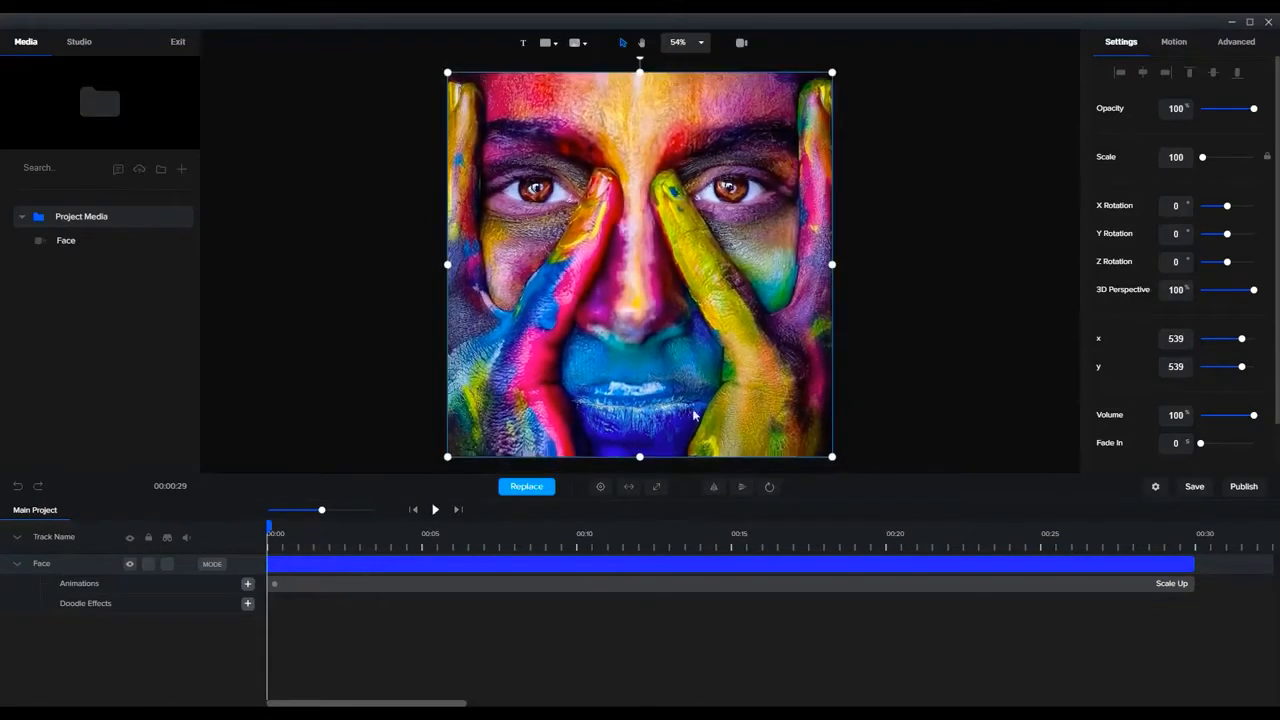
Add a text layer over the Face image and clear its placeholder text.
{"action": "left_click", "coordinate": [524, 46]}
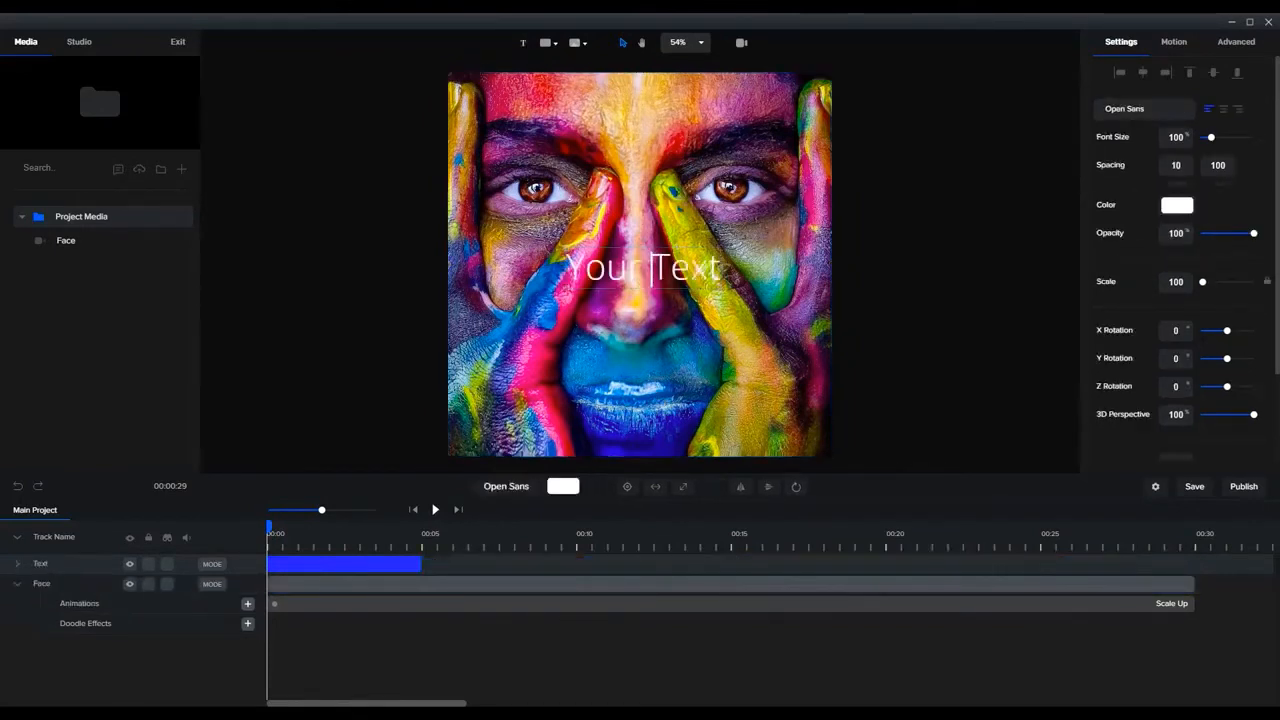
{"action": "double_click", "coordinate": [670, 268]}
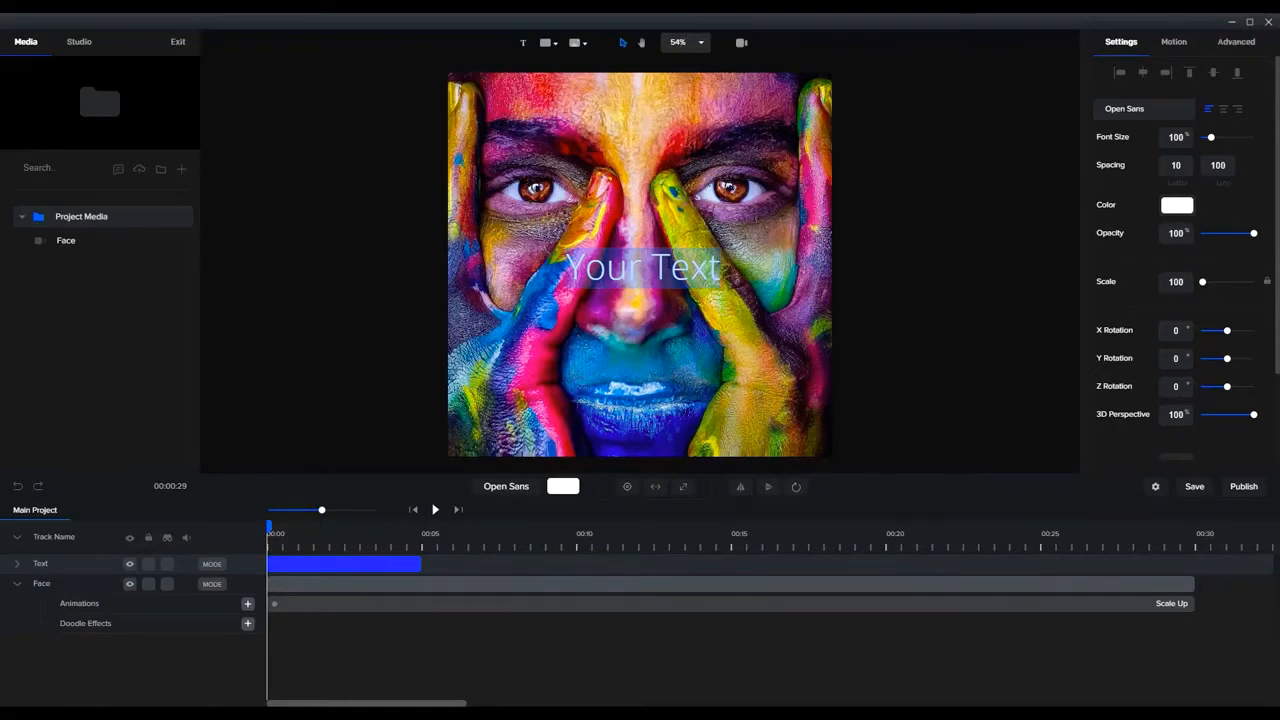
{"action": "key", "text": "BackSpace"}
{"action": "type", "text": "Here is"}
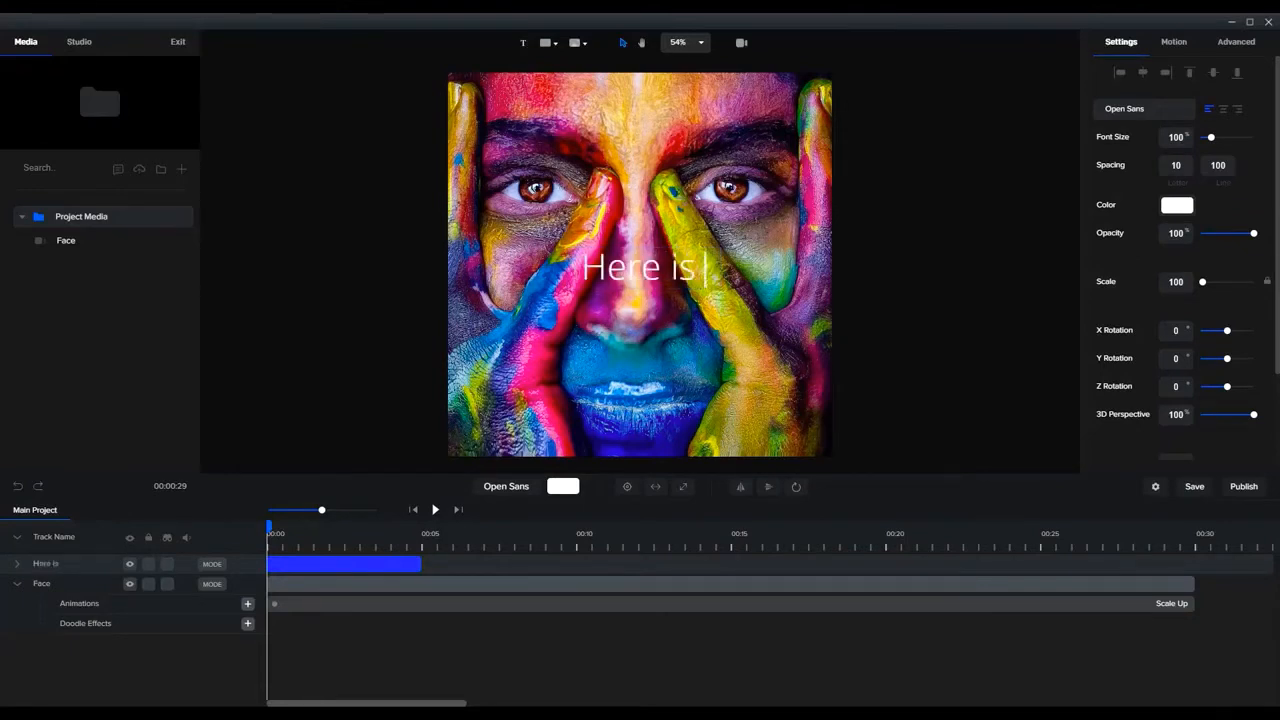
{"action": "type", "text": " my fir"}
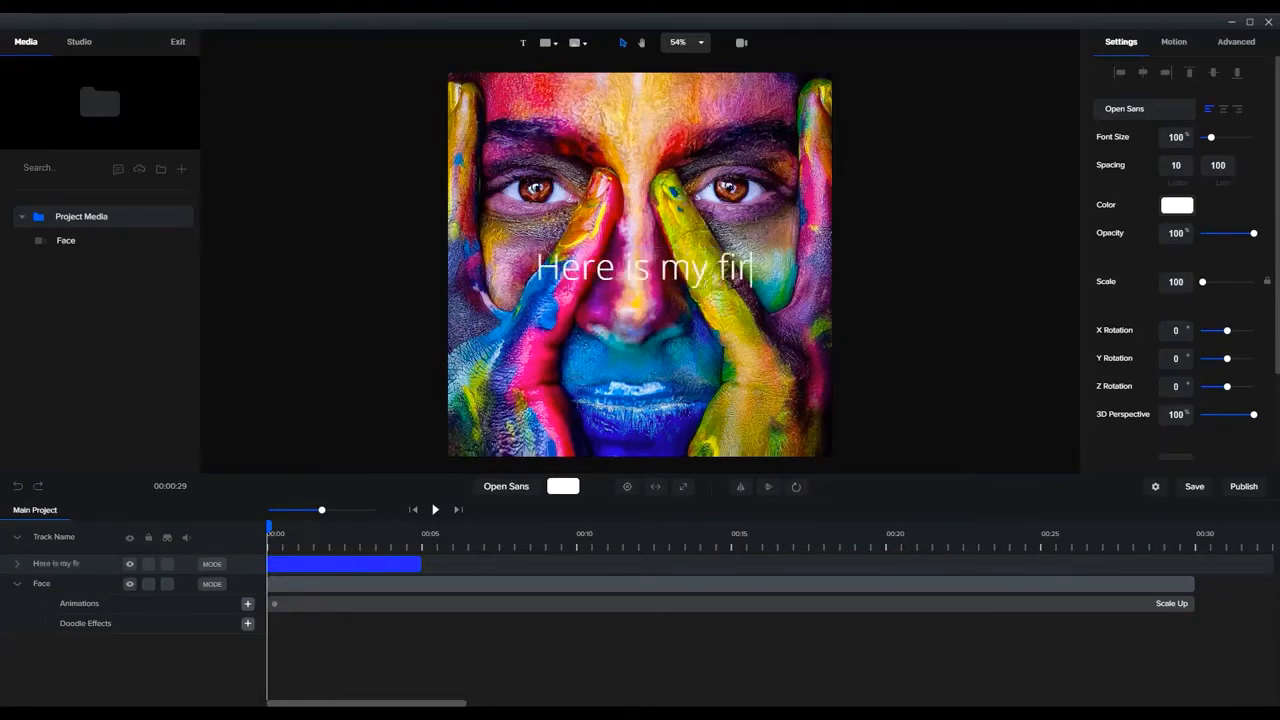
{"action": "key", "text": "BackSpace"}
{"action": "key", "text": "BackSpace"}
{"action": "key", "text": "BackSpace"}
{"action": "key", "text": "BackSpace"}
{"action": "key", "text": "BackSpace"}
{"action": "key", "text": "BackSpace"}
{"action": "key", "text": "BackSpace"}
{"action": "key", "text": "BackSpace"}
{"action": "key", "text": "BackSpace"}
{"action": "key", "text": "BackSpace"}
{"action": "key", "text": "BackSpace"}
{"action": "key", "text": "BackSpace"}
{"action": "key", "text": "BackSpace"}
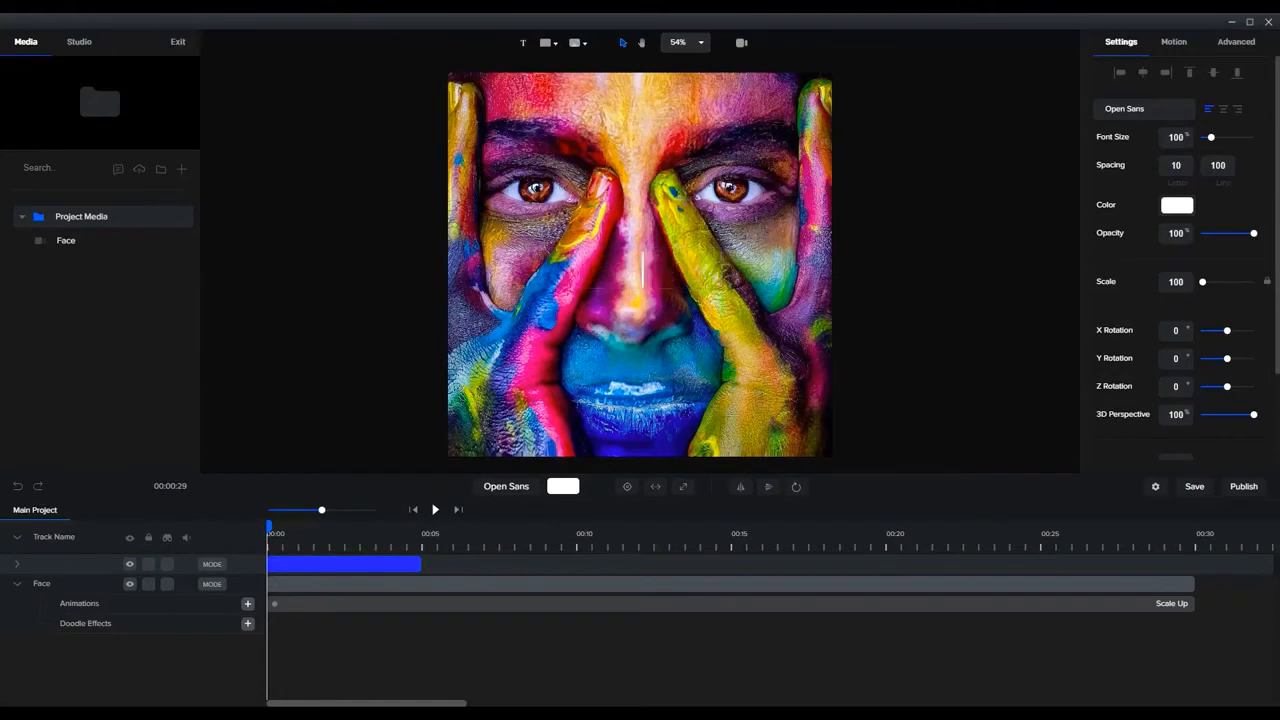
Enter "HERE IS MY FIRST DIGITAL CREATION" in capitals as the text layer's content.
{"action": "type", "text": "HERE IS M"}
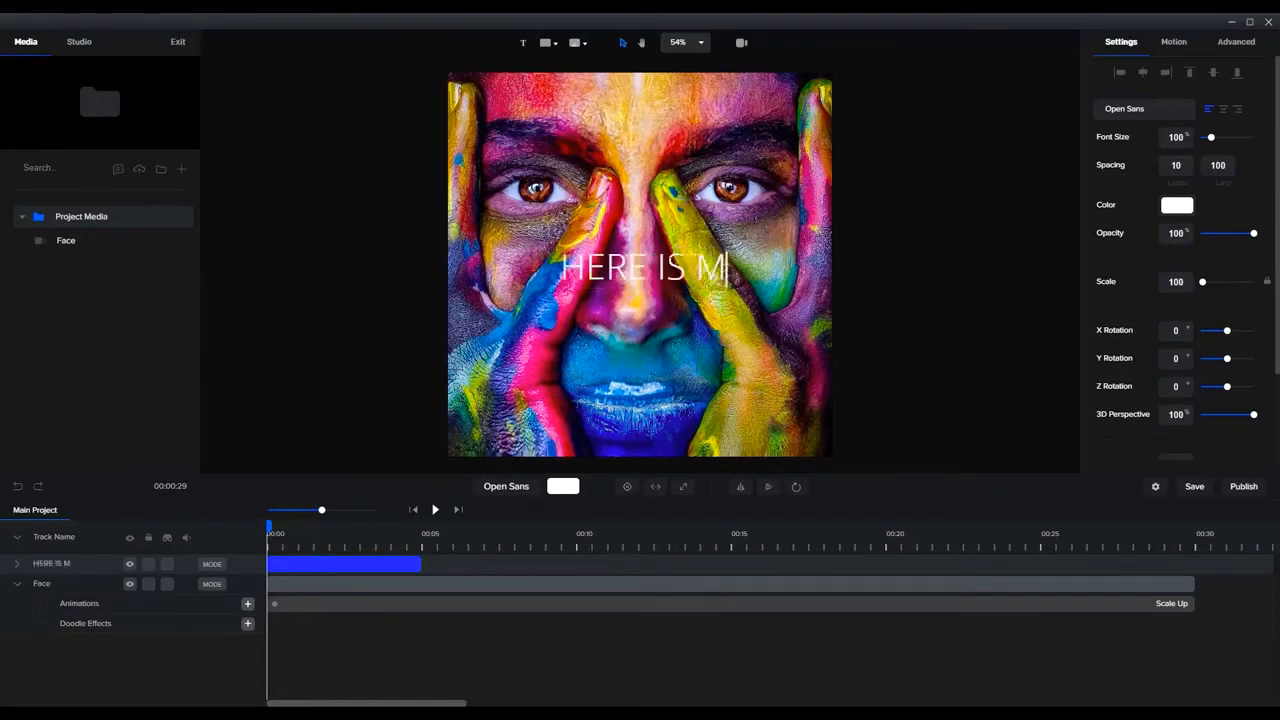
{"action": "type", "text": "Y FIRST"}
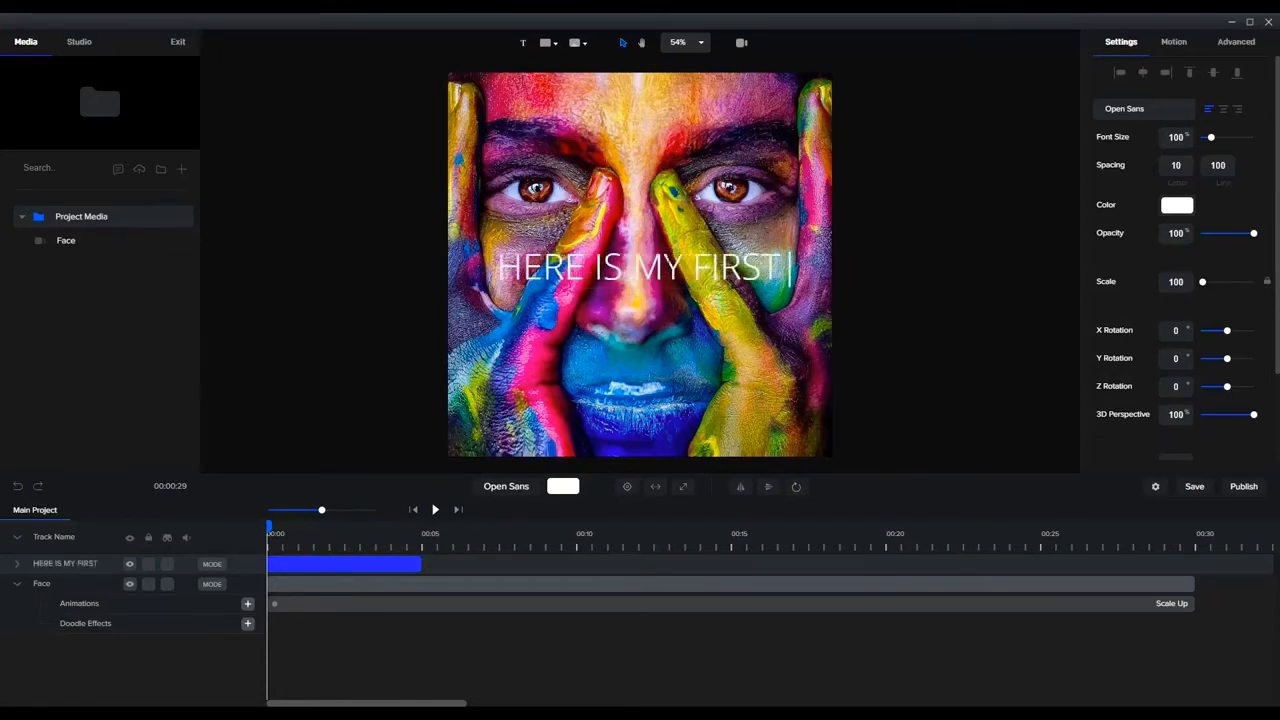
{"action": "type", "text": " DI"}
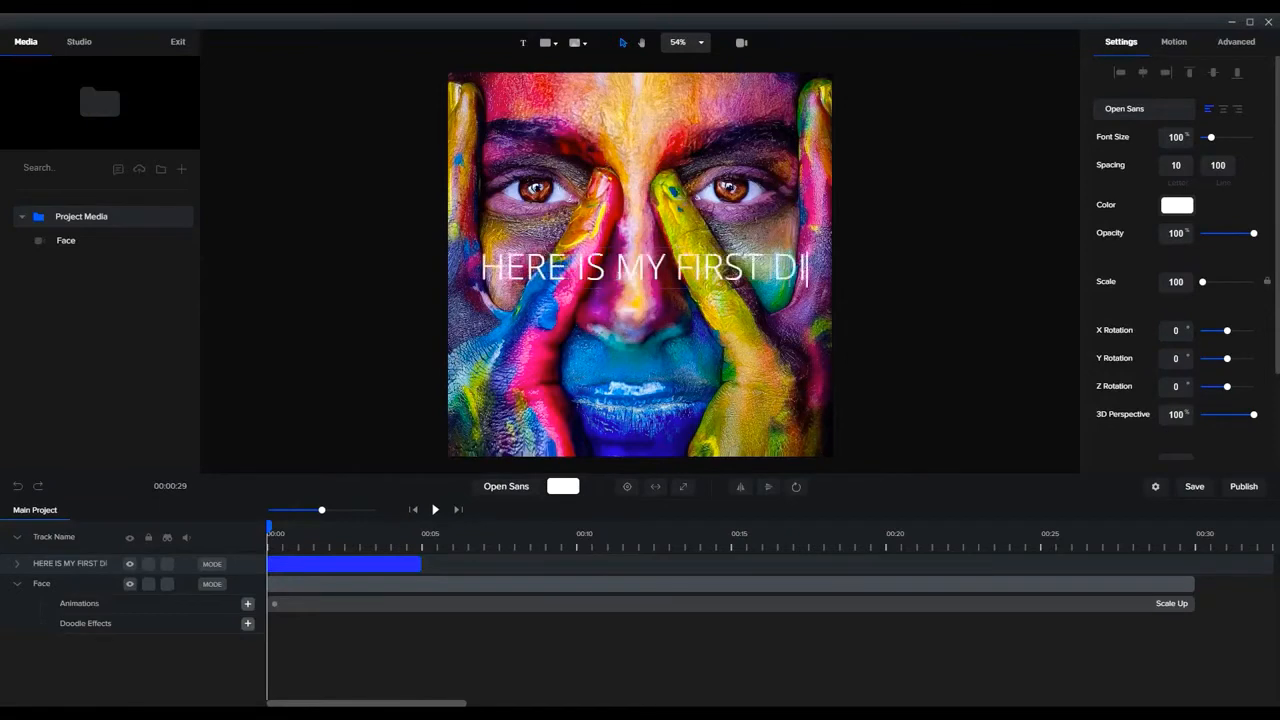
{"action": "type", "text": "GITAL "}
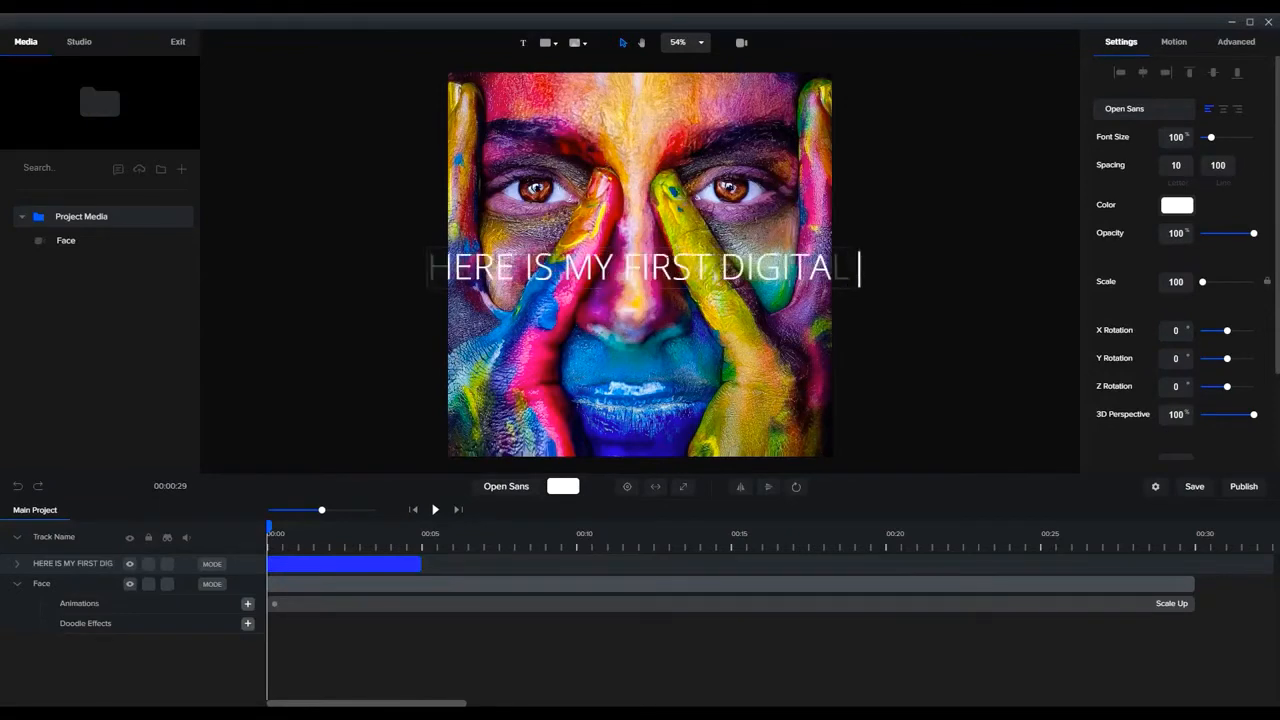
{"action": "type", "text": "CREATION"}
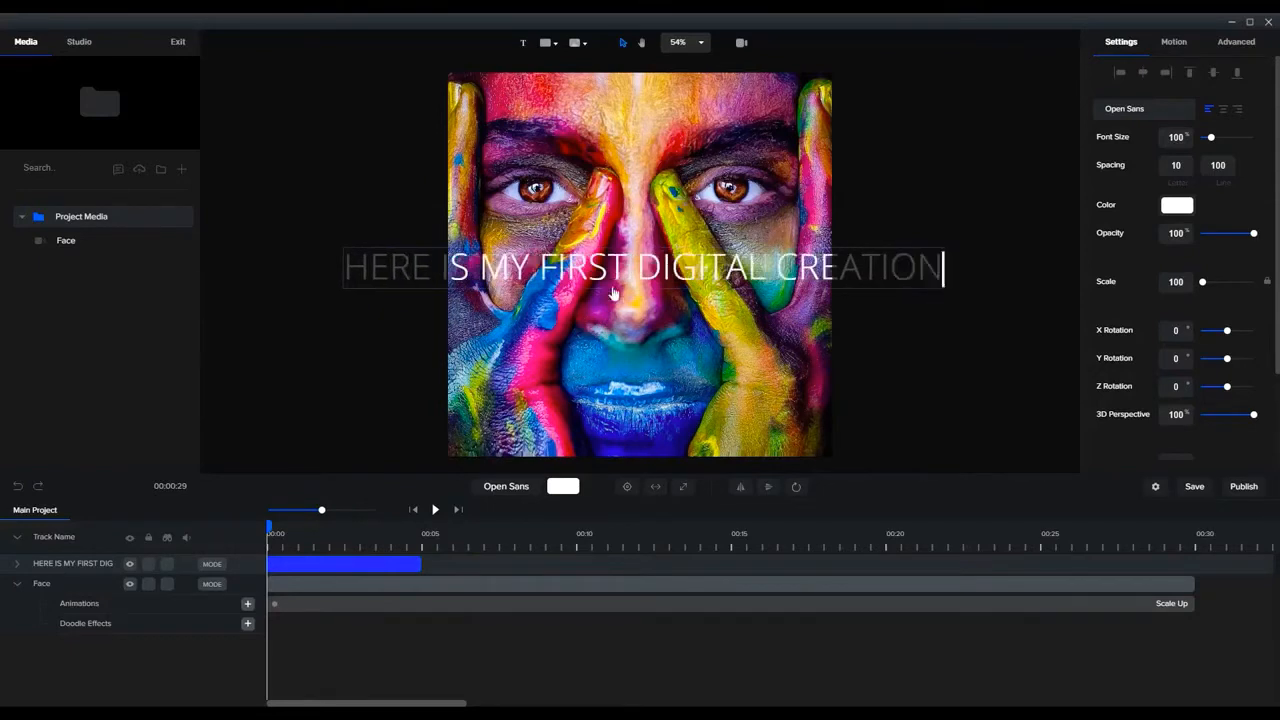
Break the title into two lines before "DIGITAL" and centre-align it.
{"action": "key", "text": "BackSpace"}
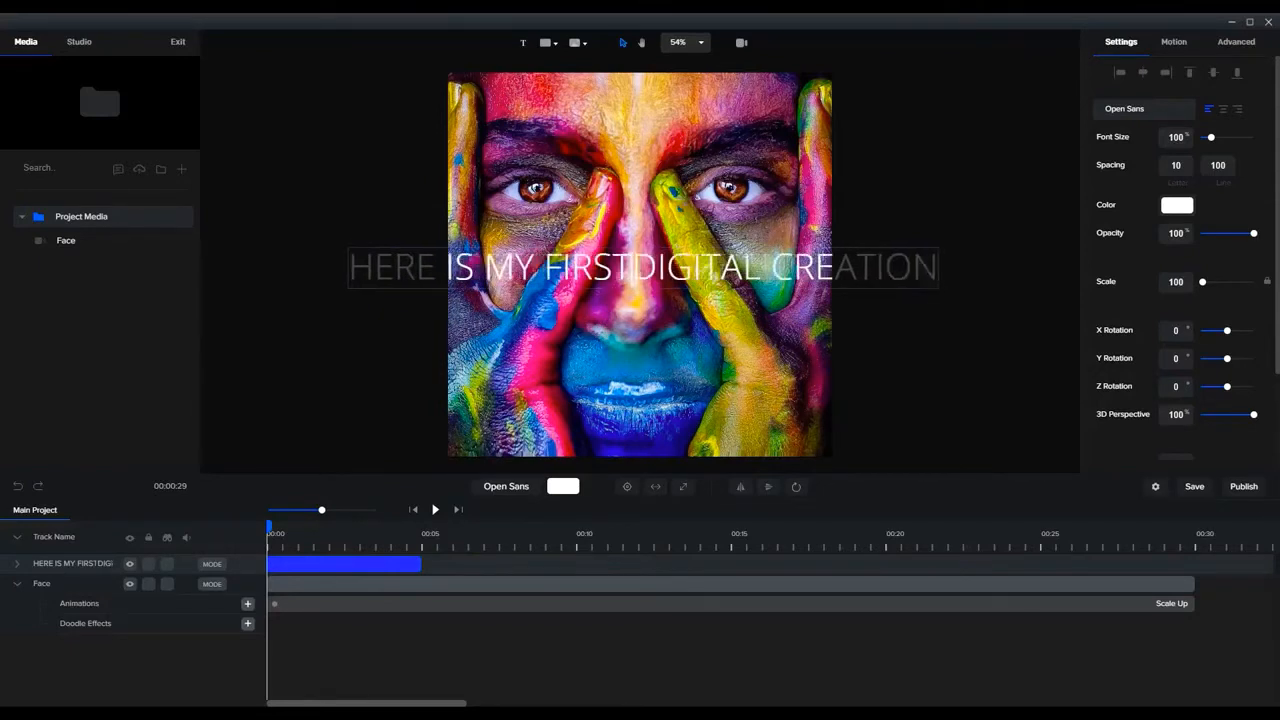
{"action": "key", "text": "Return"}
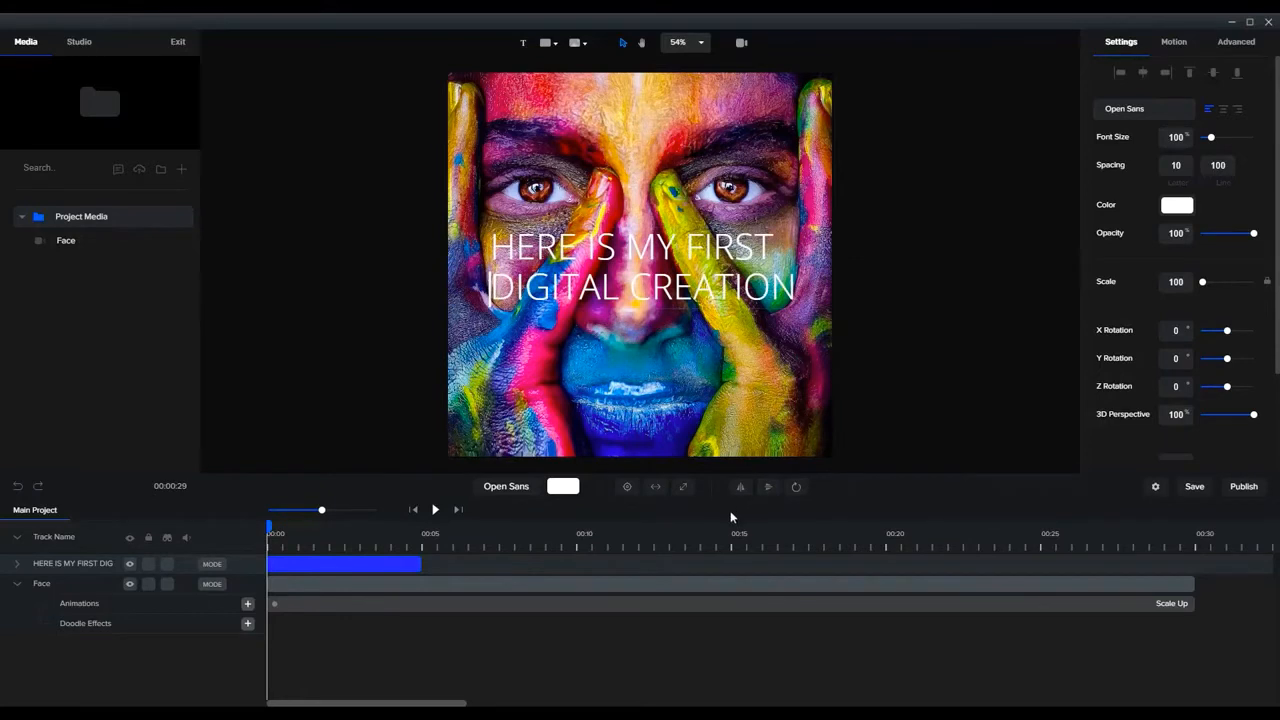
{"action": "left_click", "coordinate": [1222, 108]}
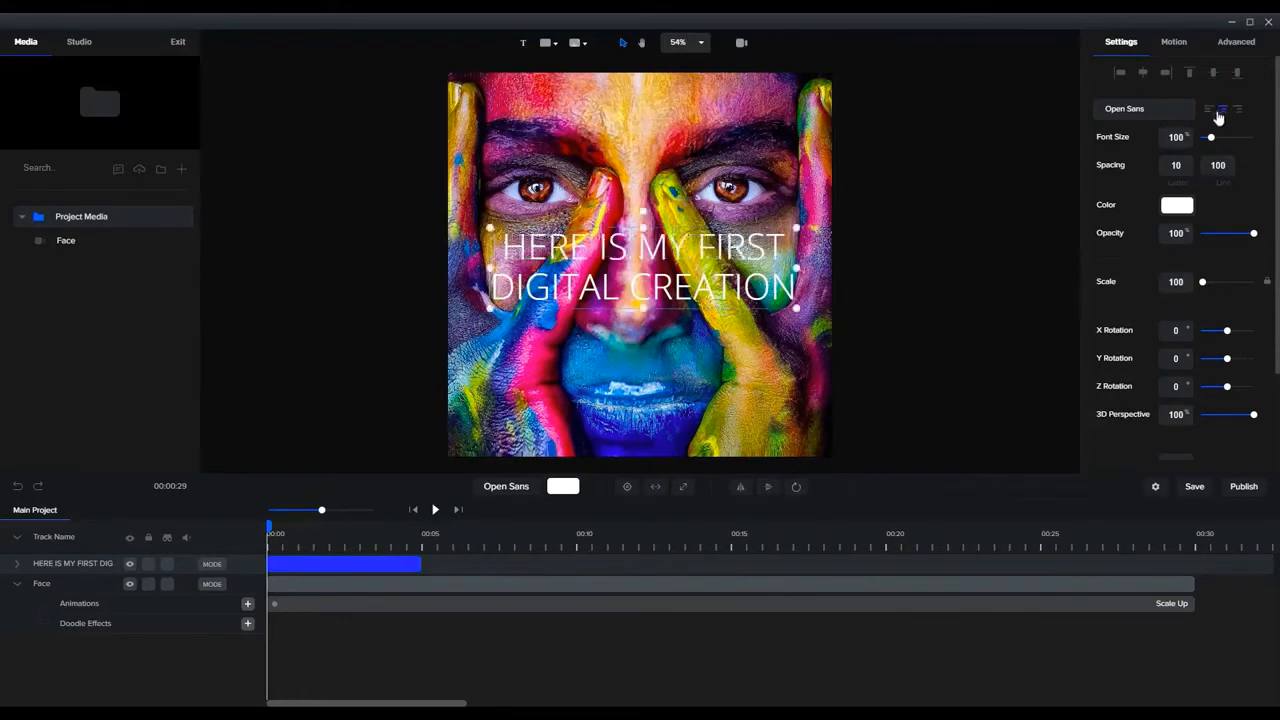
Set the title's font to Carino in the Bold style.
{"action": "left_click", "coordinate": [1160, 110]}
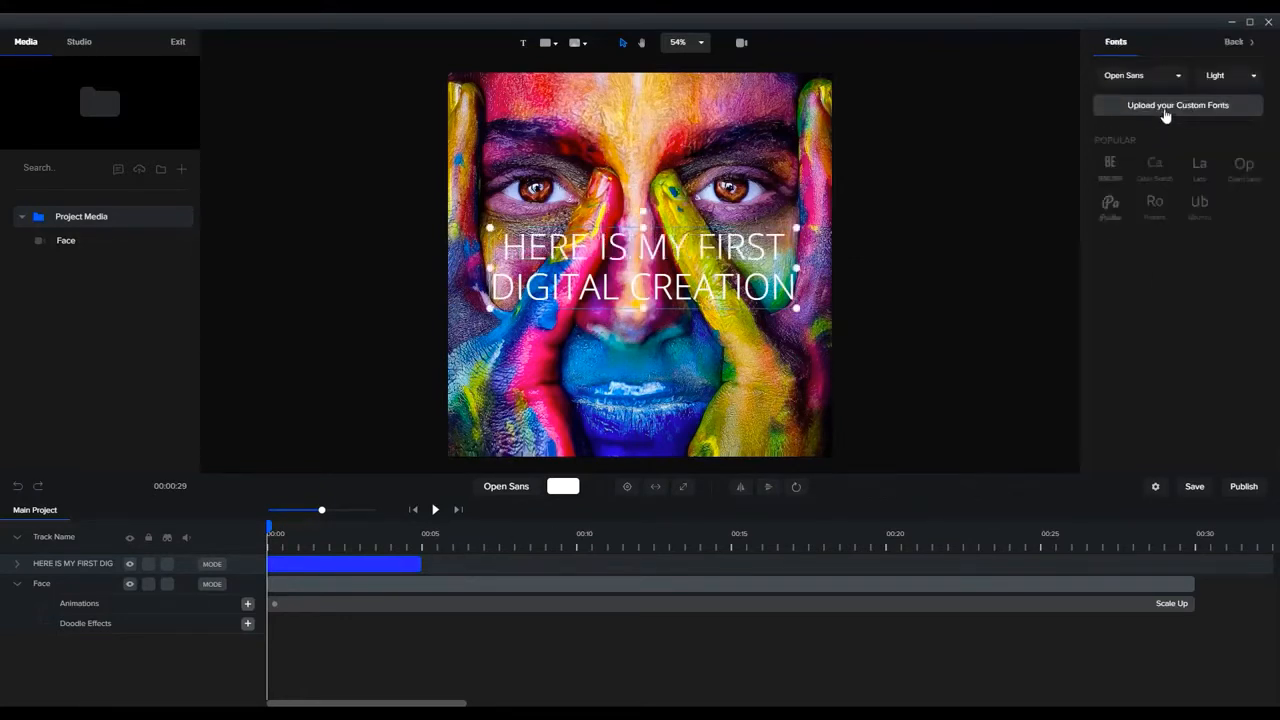
{"action": "left_click", "coordinate": [1140, 80]}
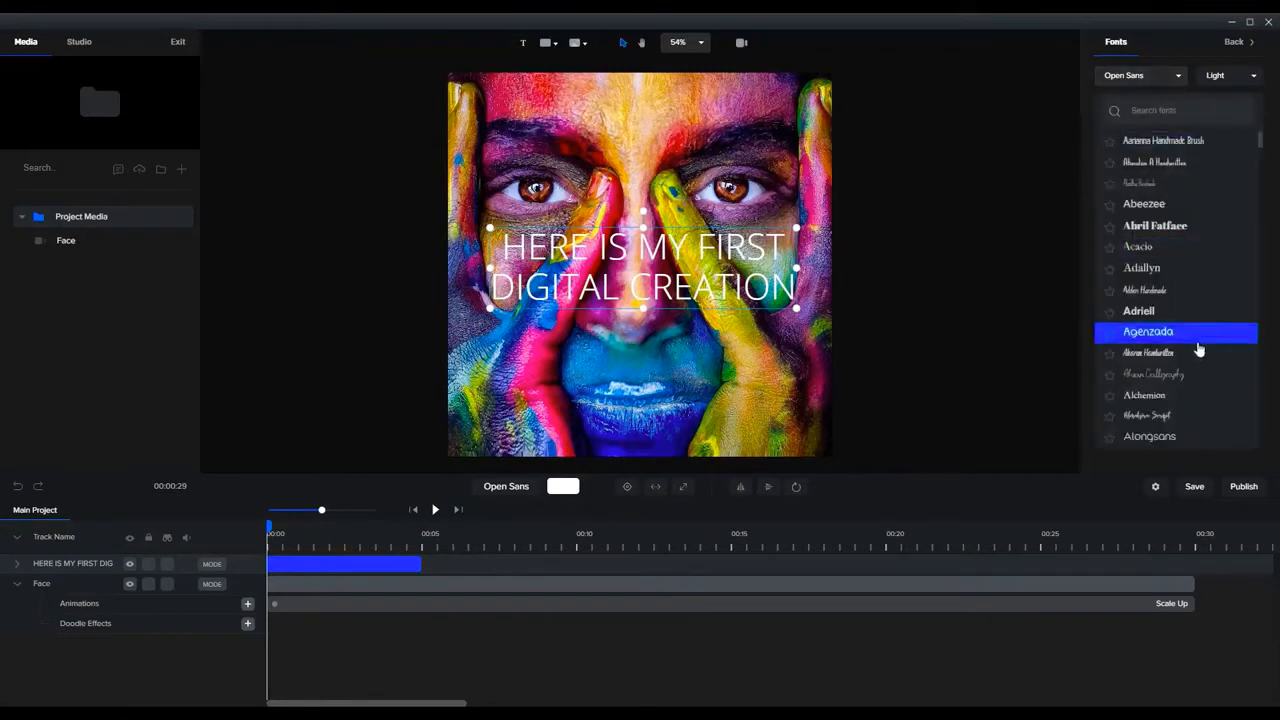
{"action": "scroll", "coordinate": [1199, 349], "scroll_direction": "down", "scroll_amount": 10}
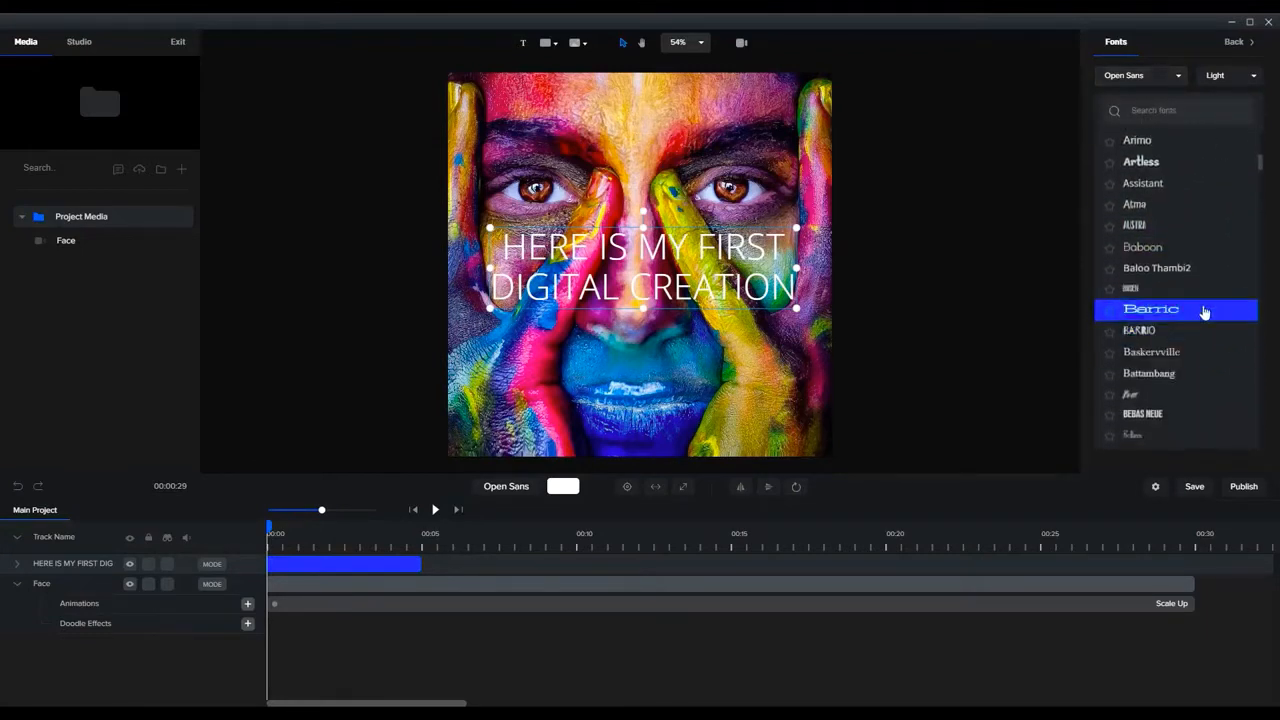
{"action": "scroll", "coordinate": [1205, 312], "scroll_direction": "down", "scroll_amount": 5}
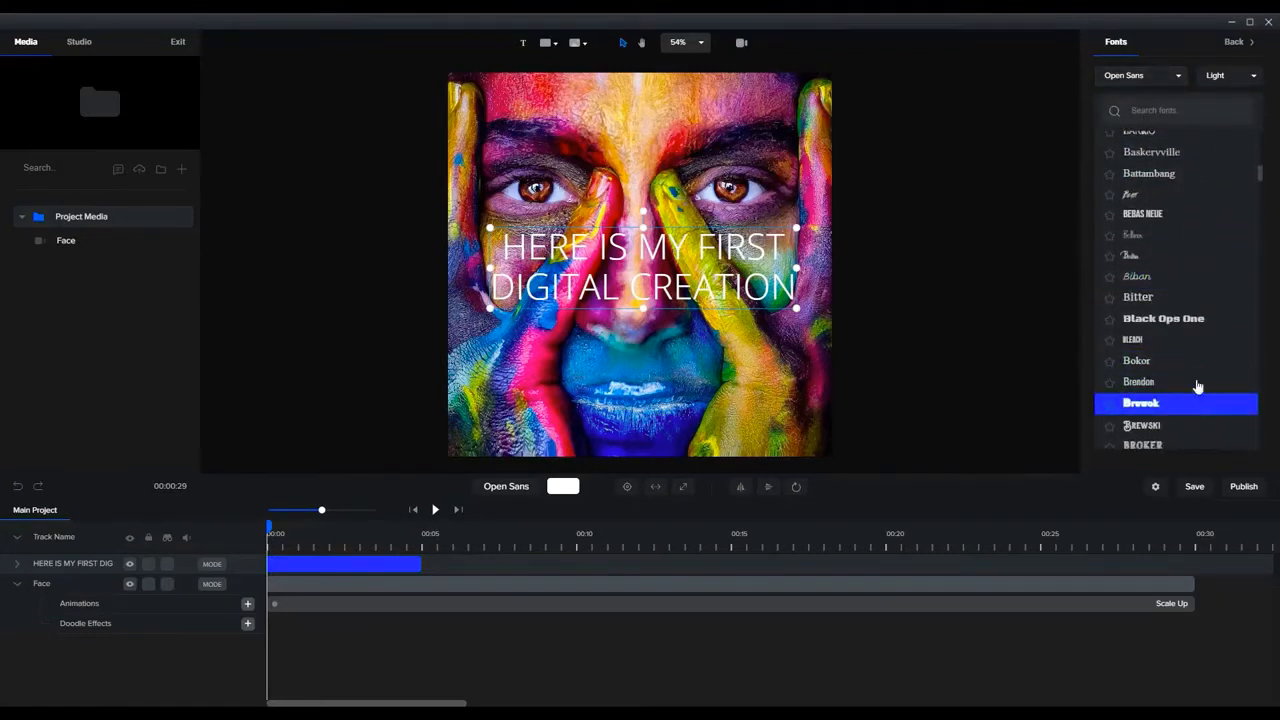
{"action": "scroll", "coordinate": [1198, 386], "scroll_direction": "down", "scroll_amount": 5}
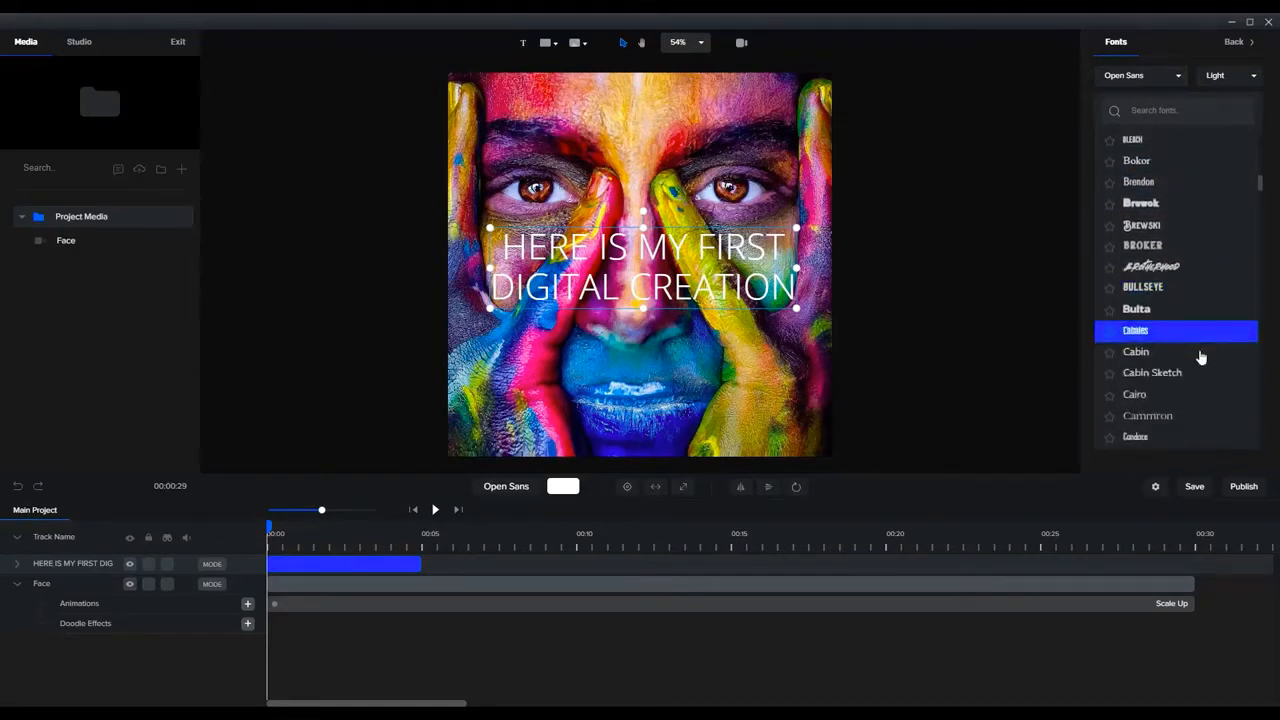
{"action": "scroll", "coordinate": [1202, 368], "scroll_direction": "down", "scroll_amount": 3}
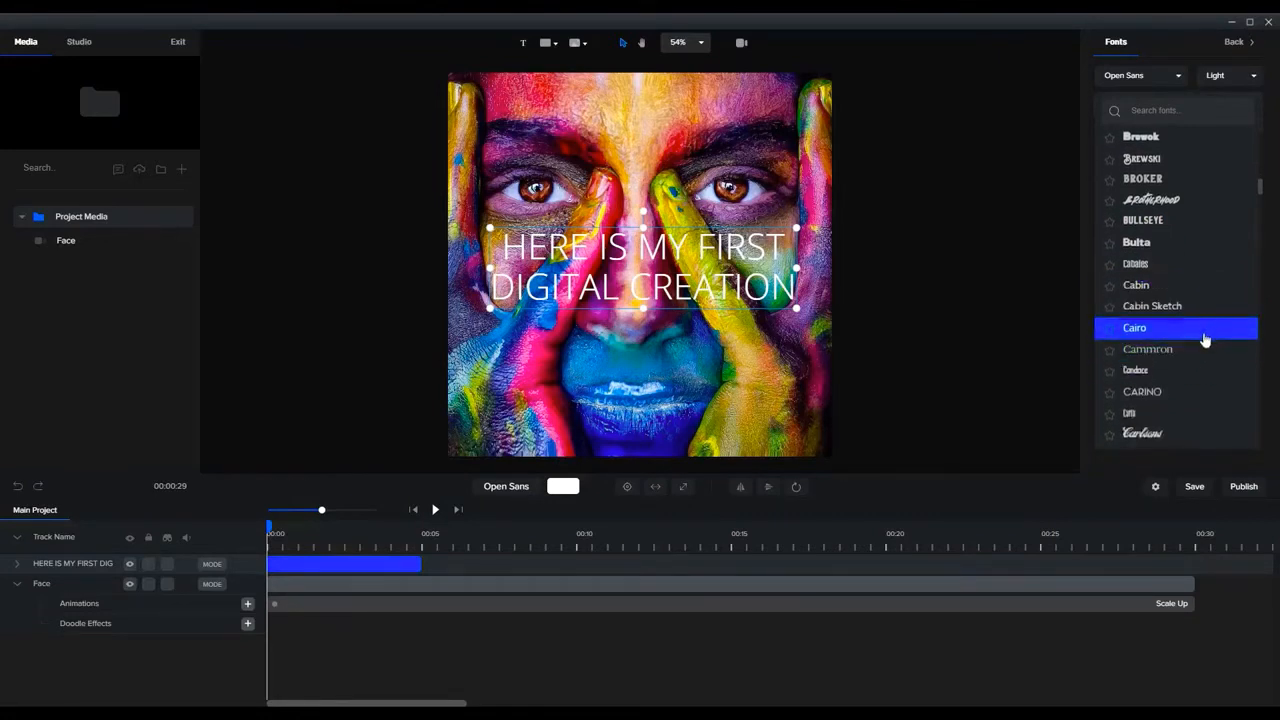
{"action": "left_click", "coordinate": [1159, 395]}
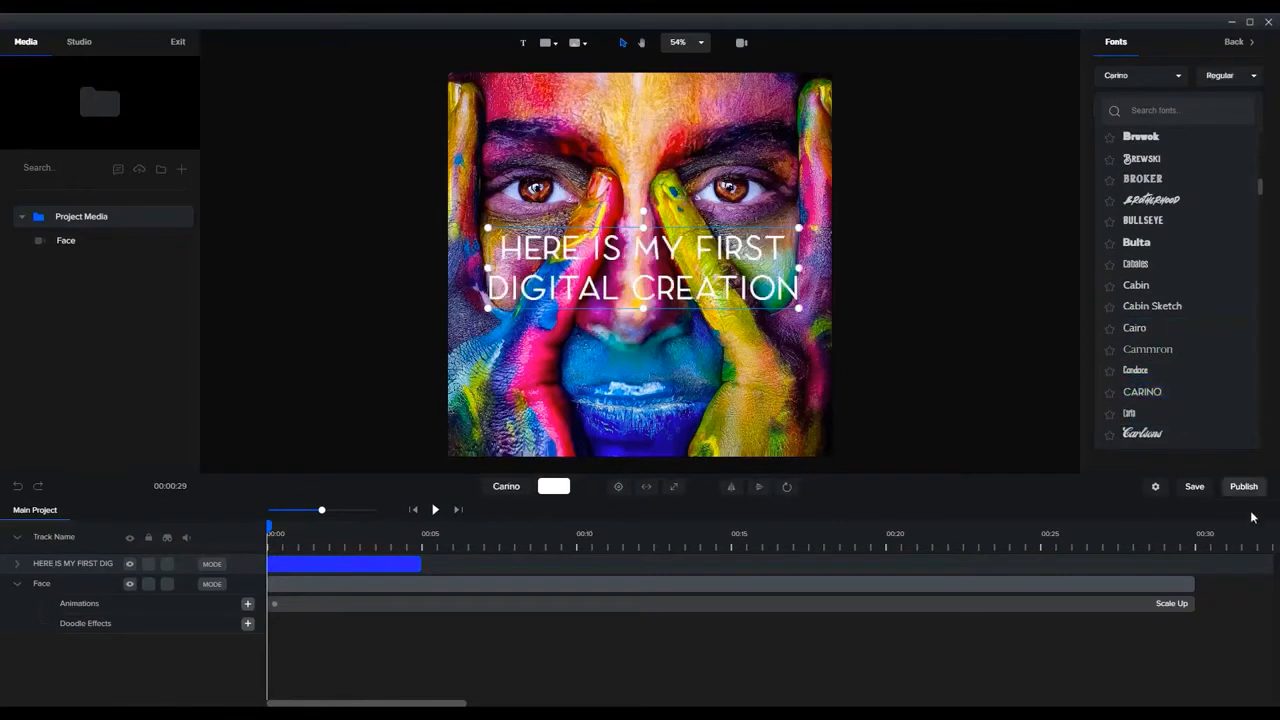
{"action": "left_click", "coordinate": [1236, 84]}
{"action": "left_click", "coordinate": [1214, 98]}
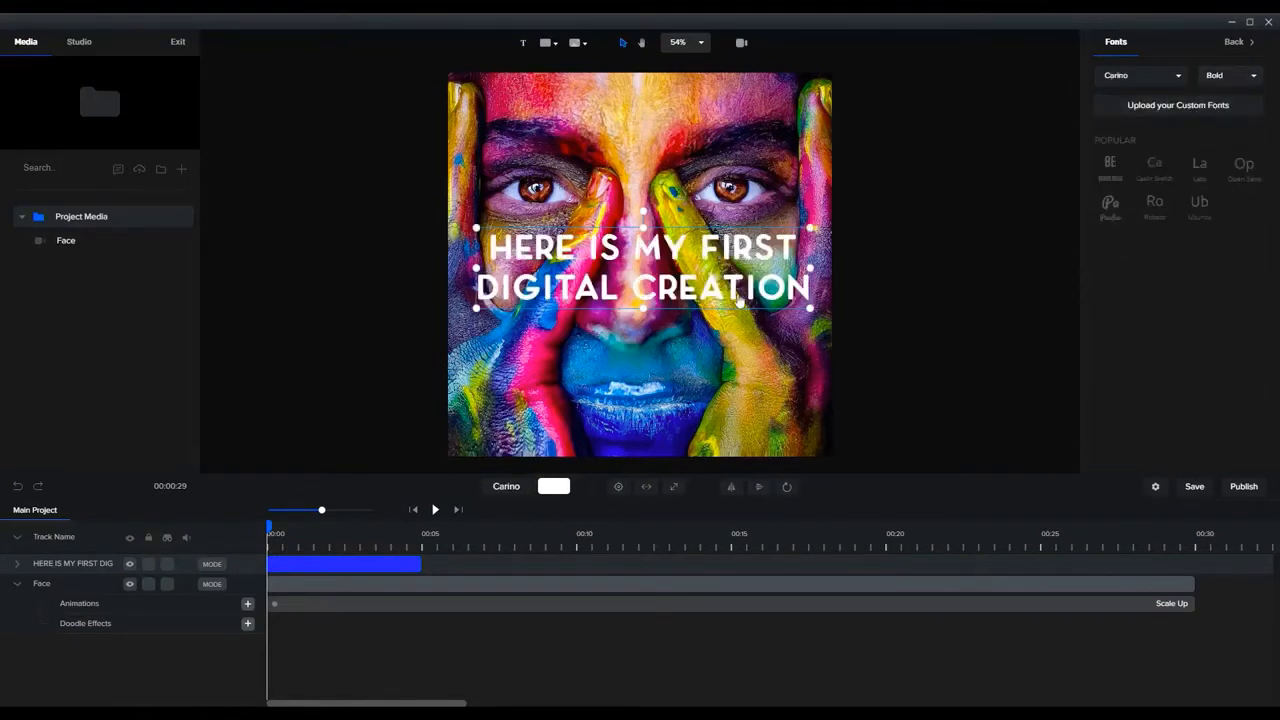
Move the title to the lower part of the image and extend its clip to match the Face clip's end.
{"action": "left_click_drag", "start_coordinate": [714, 243], "coordinate": [709, 375]}
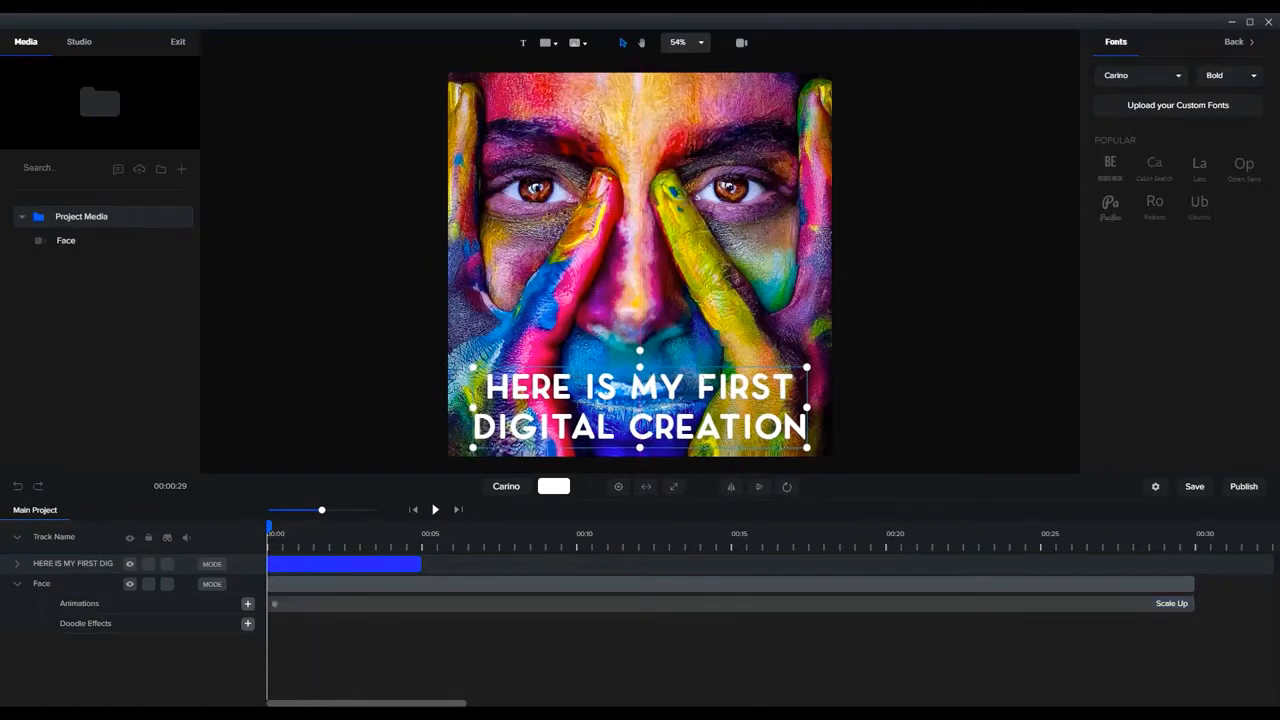
{"action": "left_click_drag", "start_coordinate": [421, 563], "coordinate": [1198, 560]}
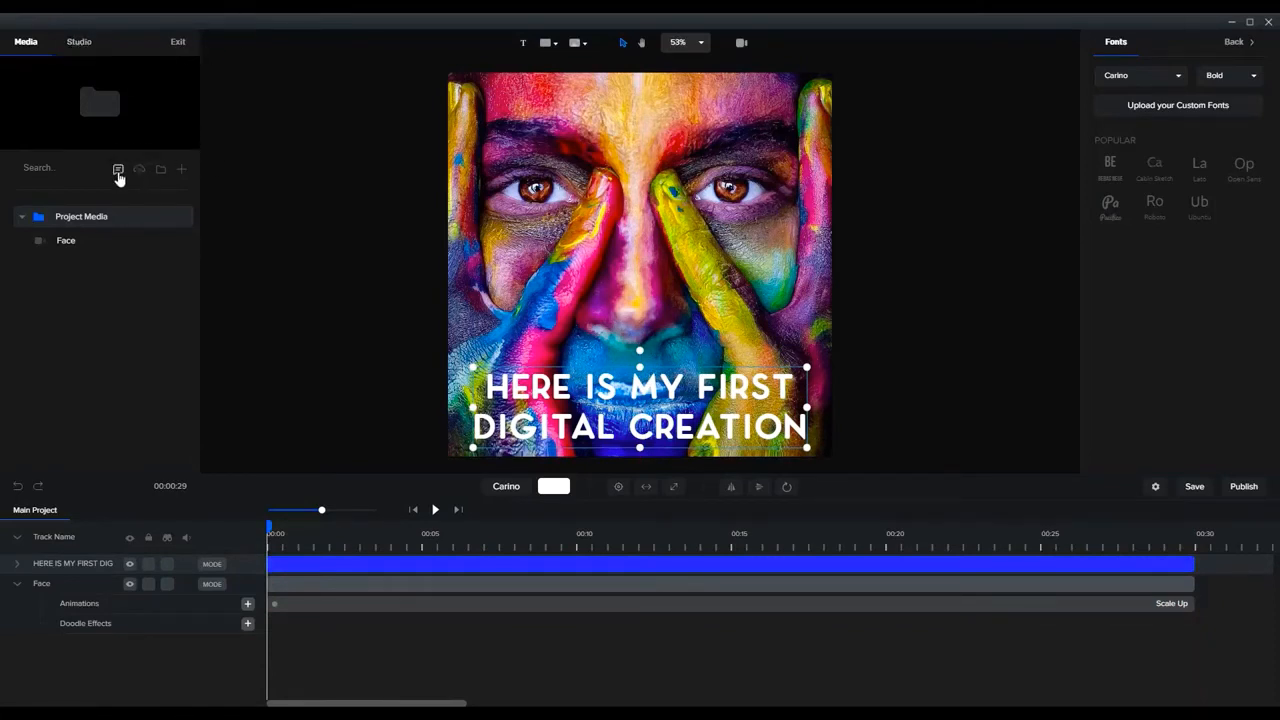
Add the "Driving ambition" track from the stock audio library to the timeline and place it beneath the Face track.
{"action": "left_click", "coordinate": [138, 172]}
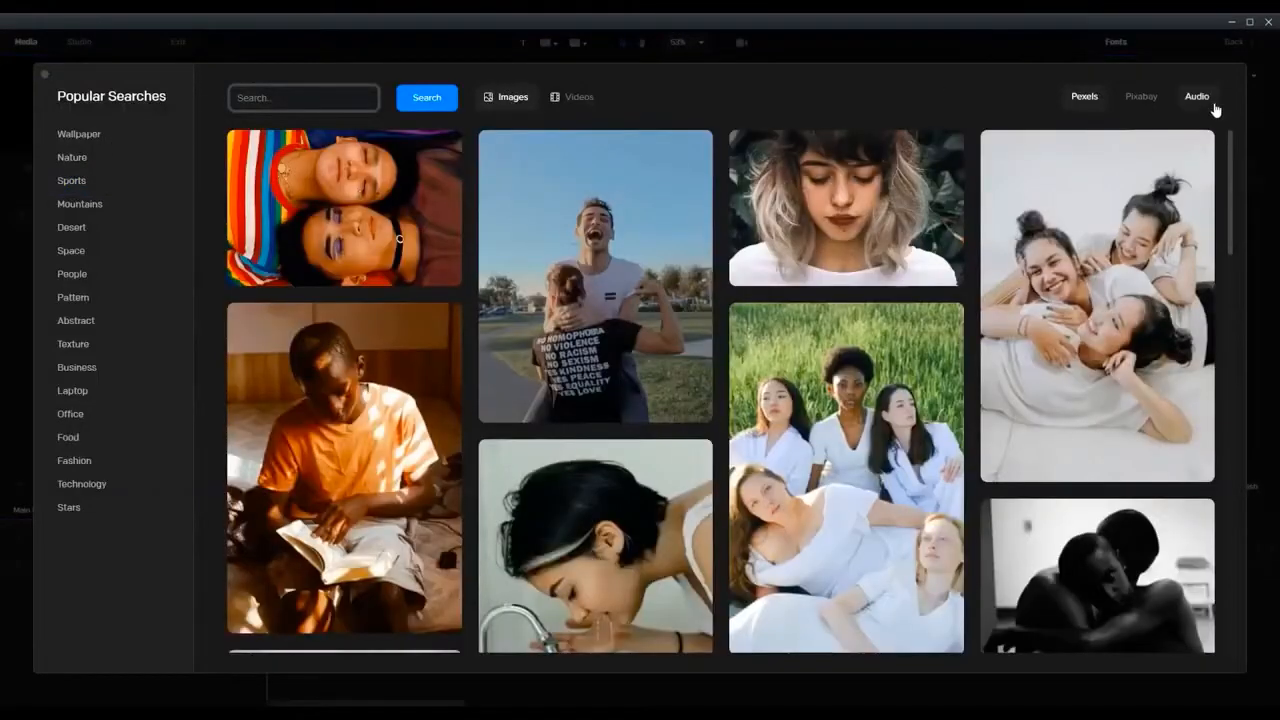
{"action": "left_click", "coordinate": [1205, 103]}
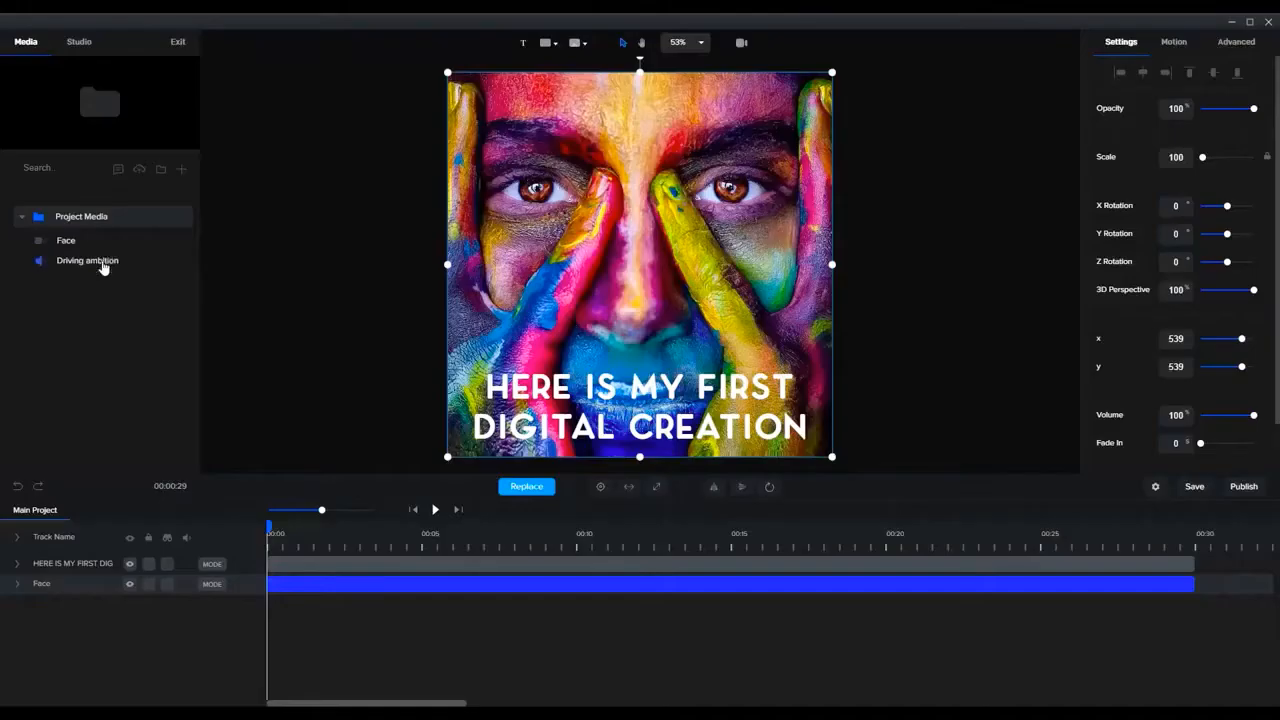
{"action": "left_click_drag", "start_coordinate": [103, 266], "coordinate": [546, 695]}
{"action": "left_click_drag", "start_coordinate": [80, 266], "coordinate": [528, 277]}
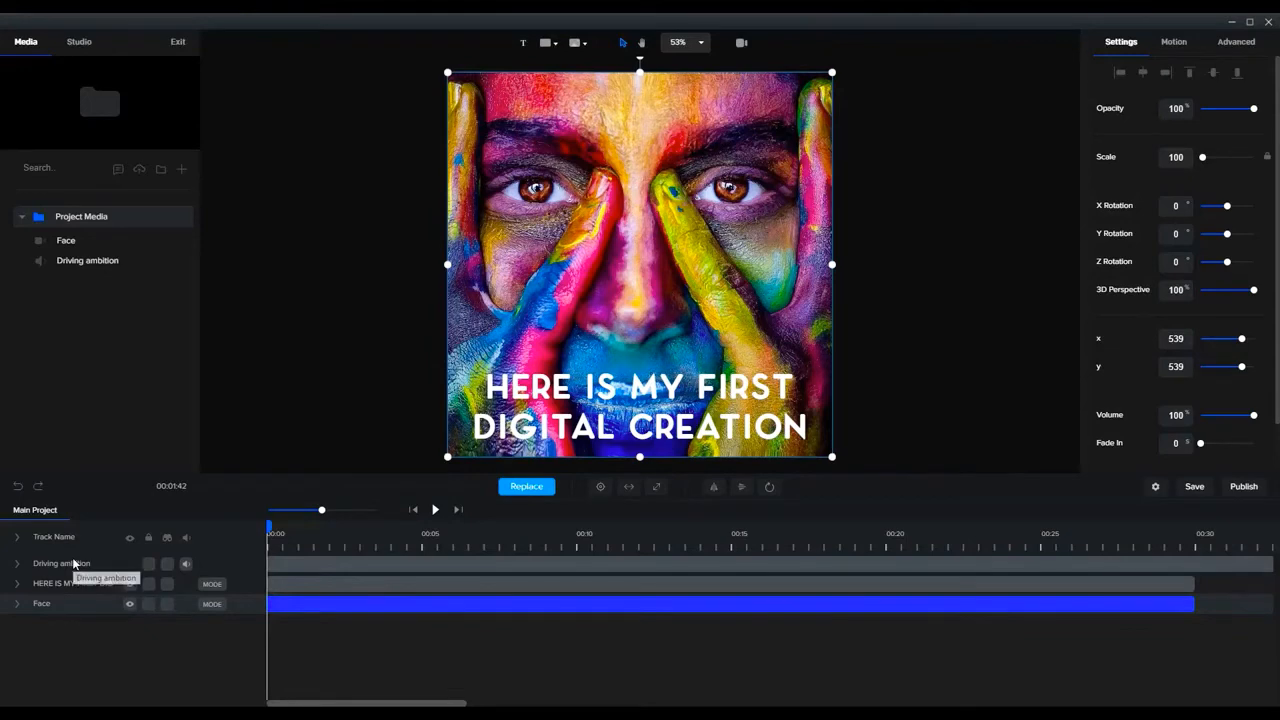
{"action": "left_click_drag", "start_coordinate": [100, 565], "coordinate": [110, 610]}
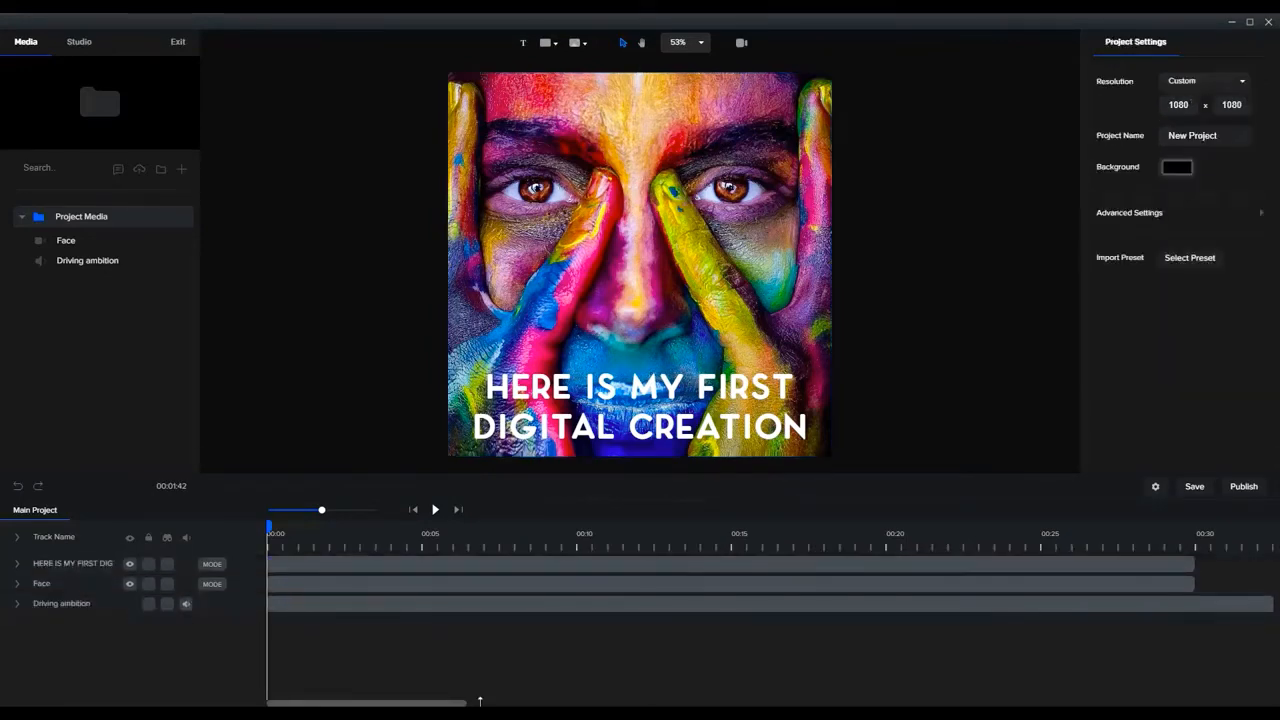
{"action": "left_click_drag", "start_coordinate": [480, 701], "coordinate": [569, 702]}
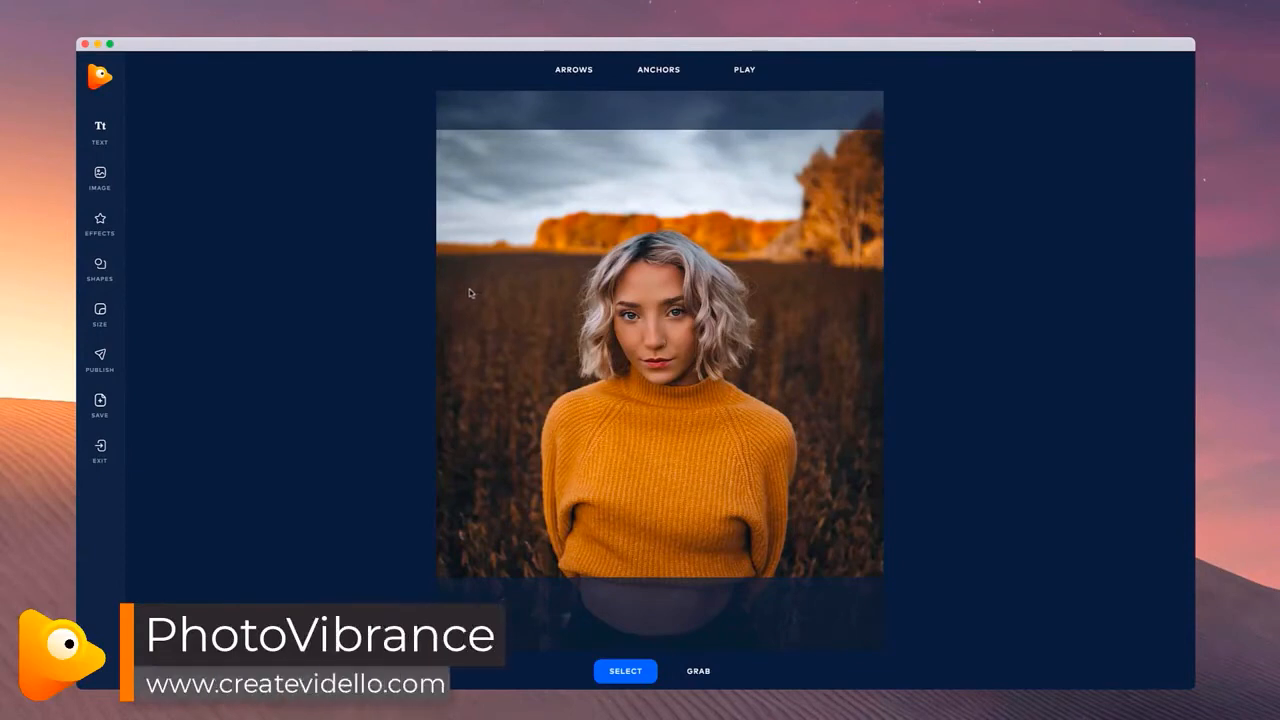
Switch to PhotoVibrance and add a text layer reading "50% OFF ALL" to the portrait photo.
{"action": "left_click", "coordinate": [104, 139]}
{"action": "double_click", "coordinate": [760, 348]}
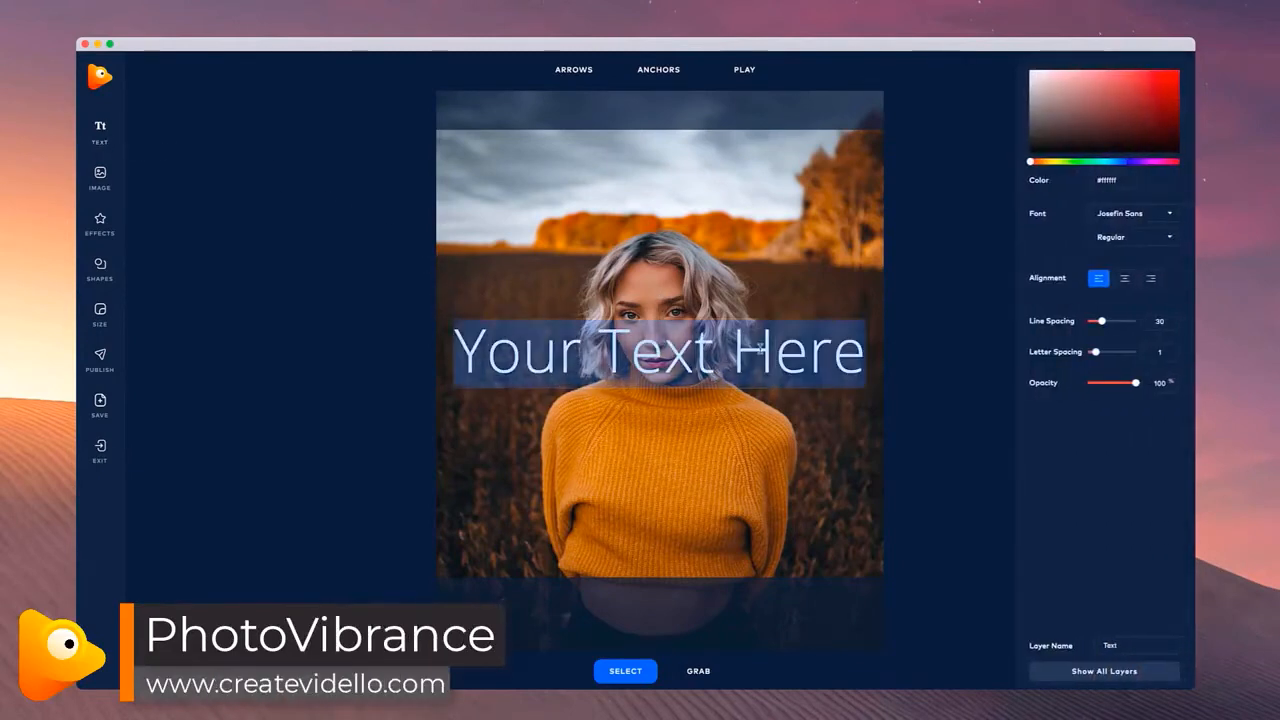
{"action": "type", "text": "50"}
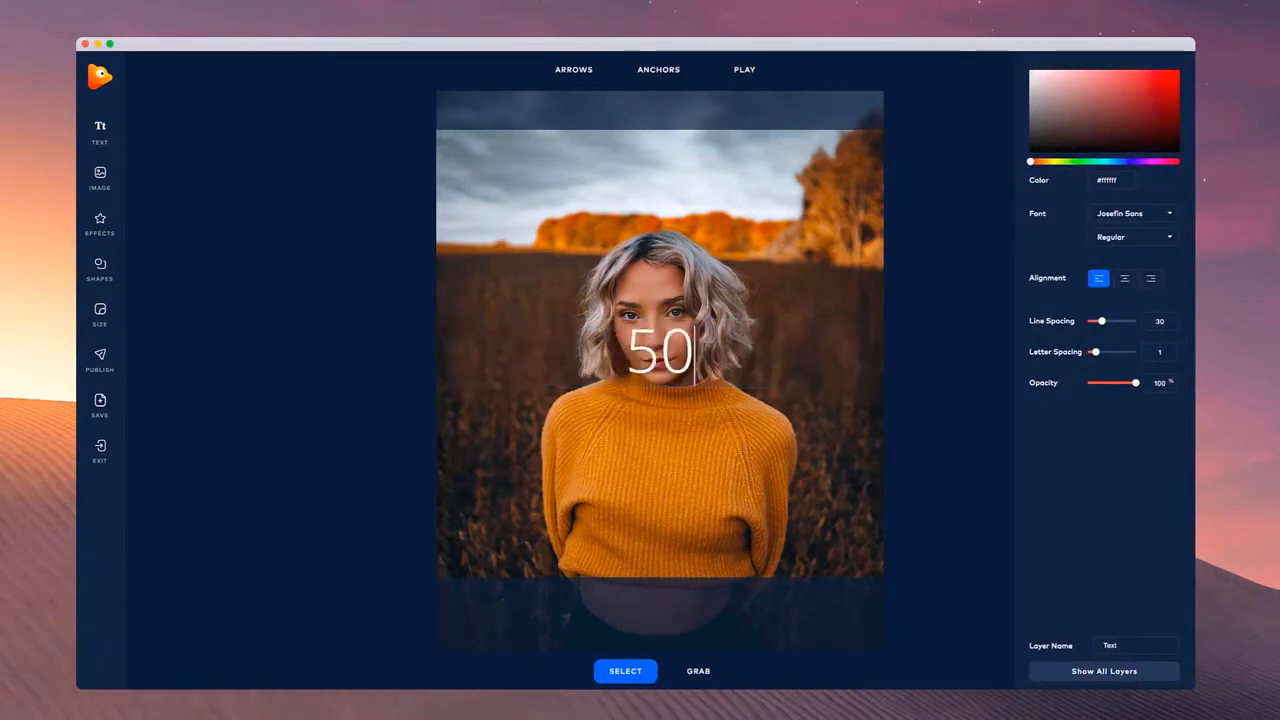
{"action": "type", "text": "% OFF "}
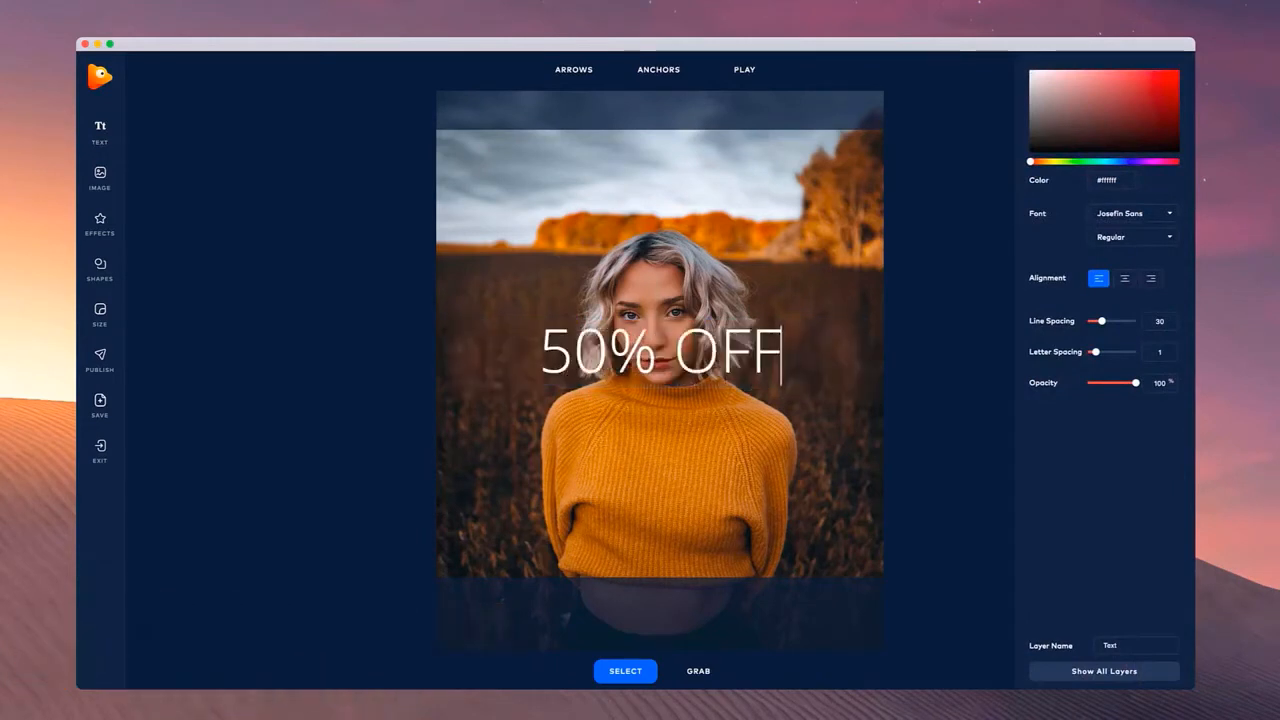
{"action": "type", "text": "ALL"}
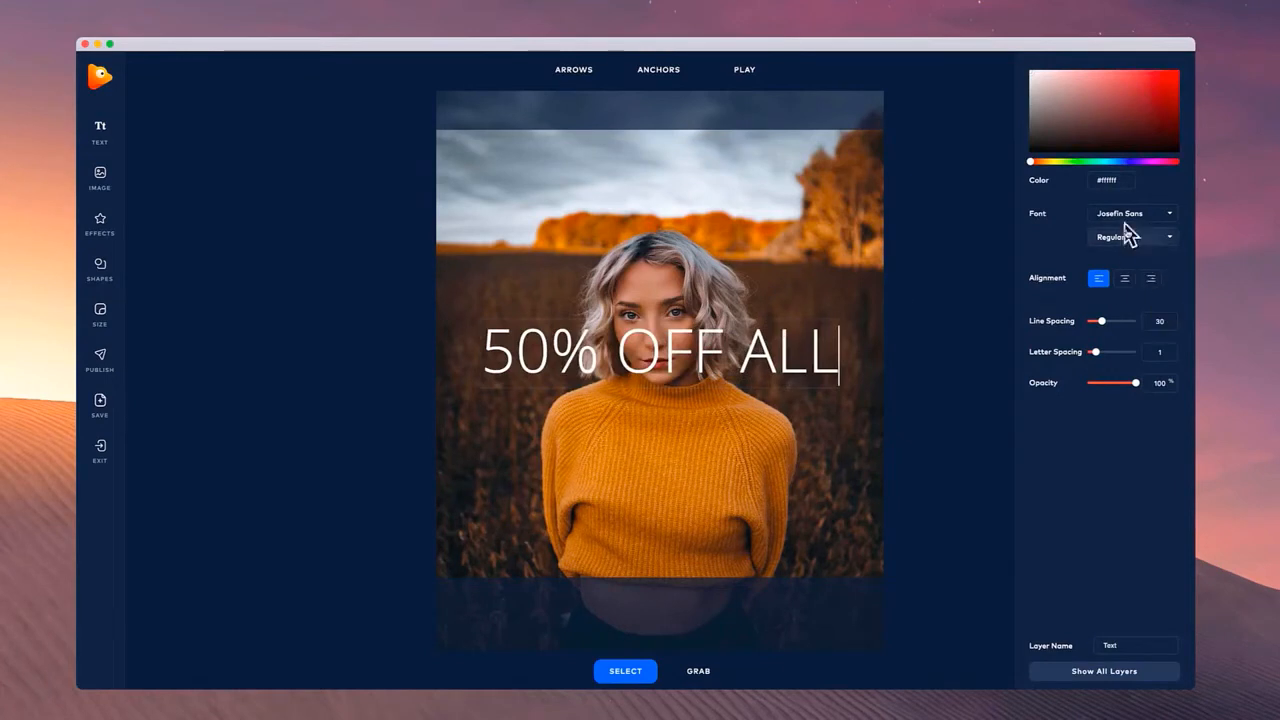
Set the "50% OFF ALL" text in Bebas Neue, then shrink it and place it on the woman's sweater.
{"action": "left_click", "coordinate": [1122, 216]}
{"action": "left_click", "coordinate": [1111, 327]}
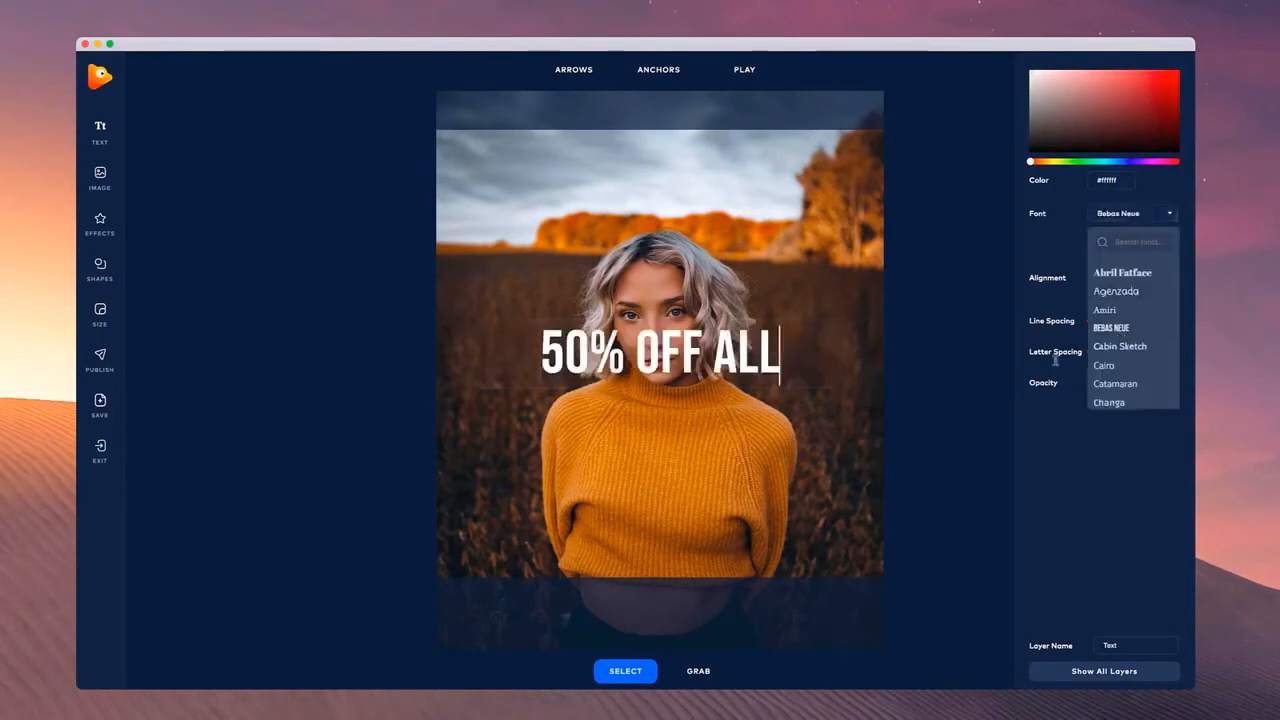
{"action": "left_click", "coordinate": [977, 382]}
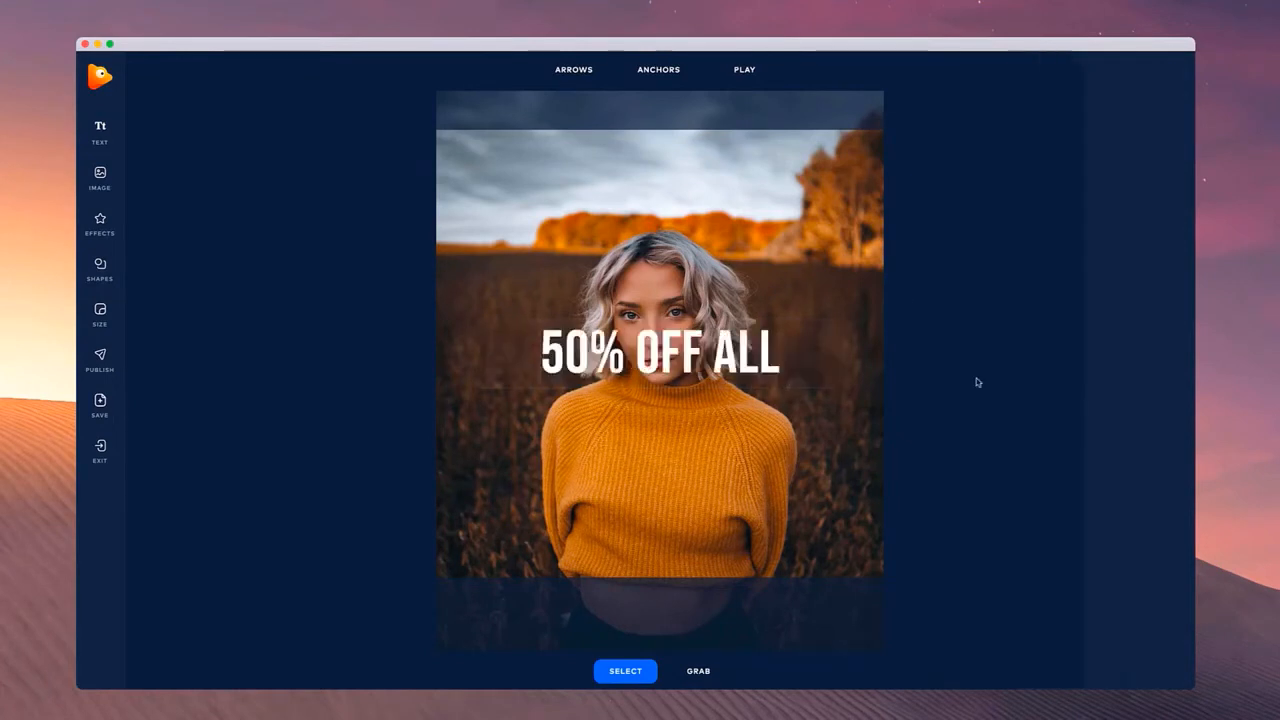
{"action": "left_click", "coordinate": [766, 337]}
{"action": "left_click_drag", "start_coordinate": [779, 320], "coordinate": [730, 483]}
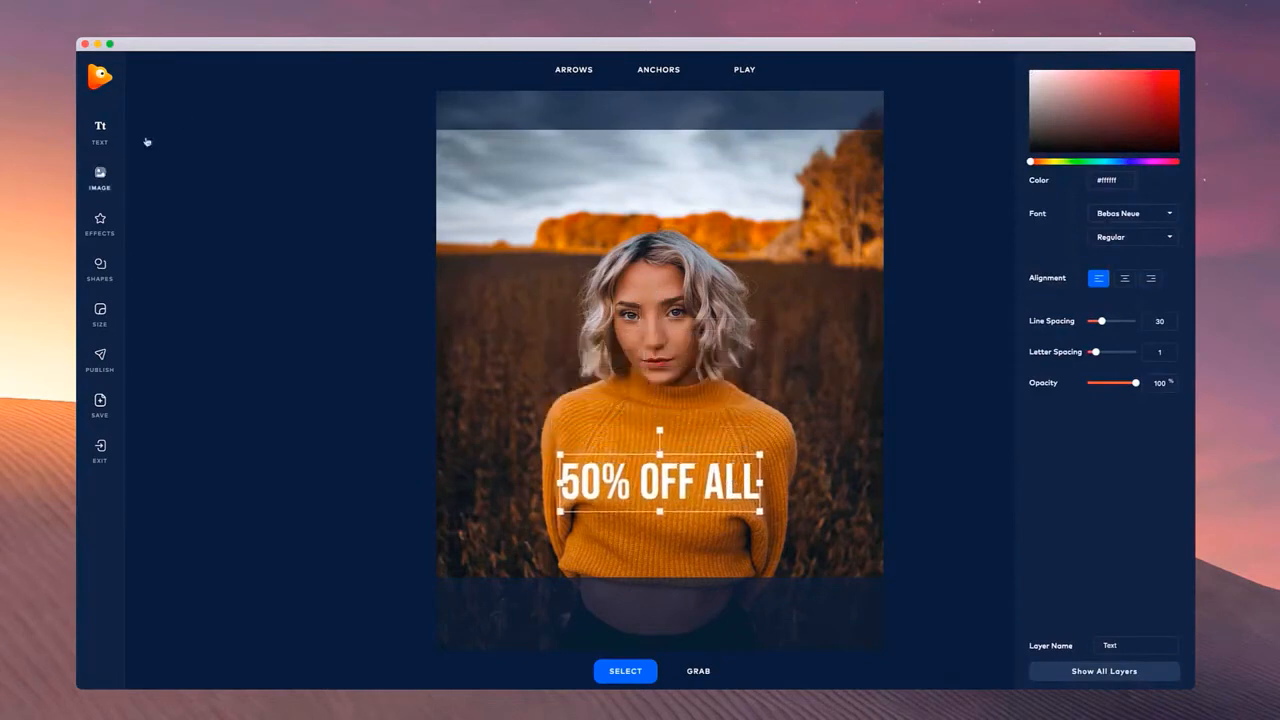
Add a second text layer reading "SWEATERS".
{"action": "left_click", "coordinate": [99, 145]}
{"action": "left_click", "coordinate": [764, 348]}
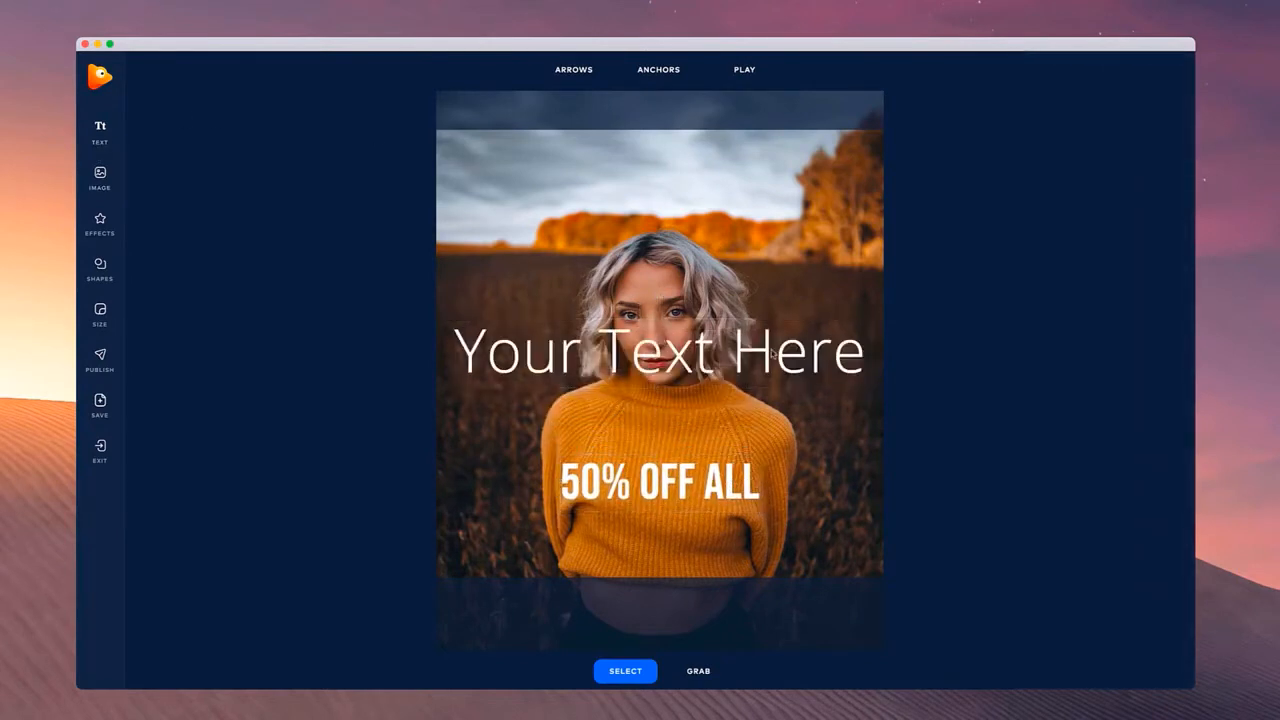
{"action": "left_click", "coordinate": [766, 350]}
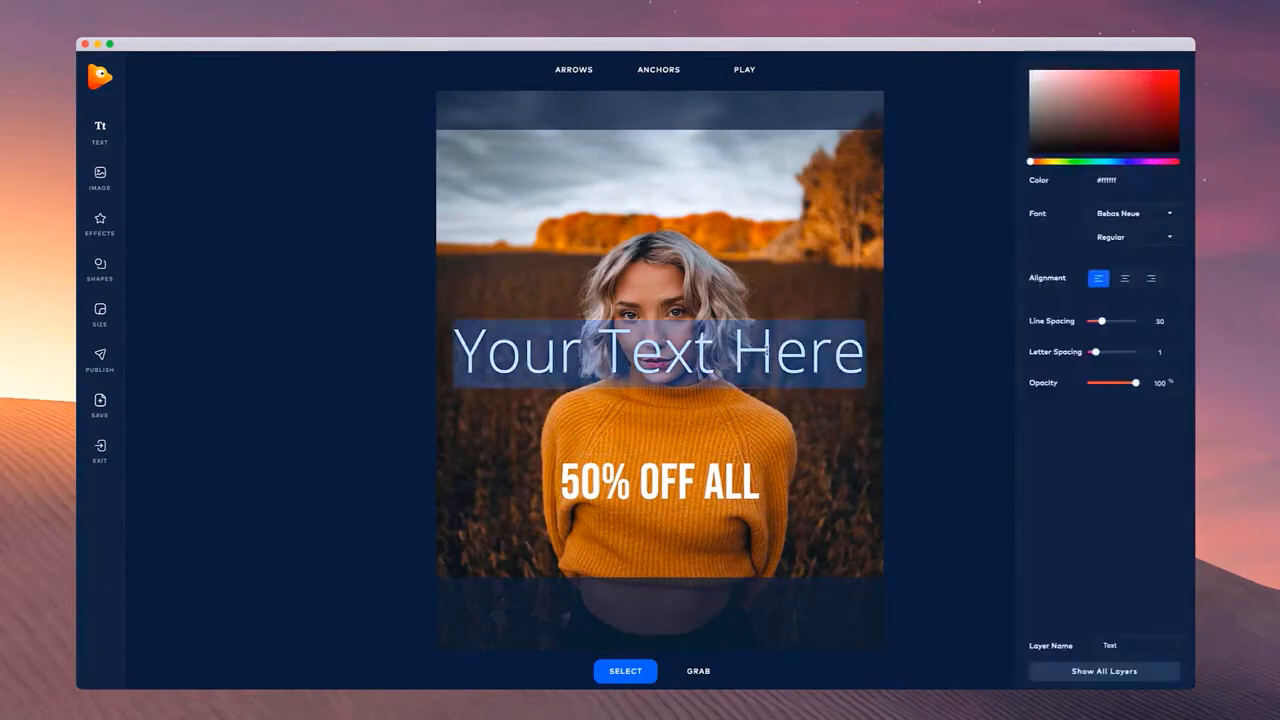
{"action": "type", "text": "SWEATERS"}
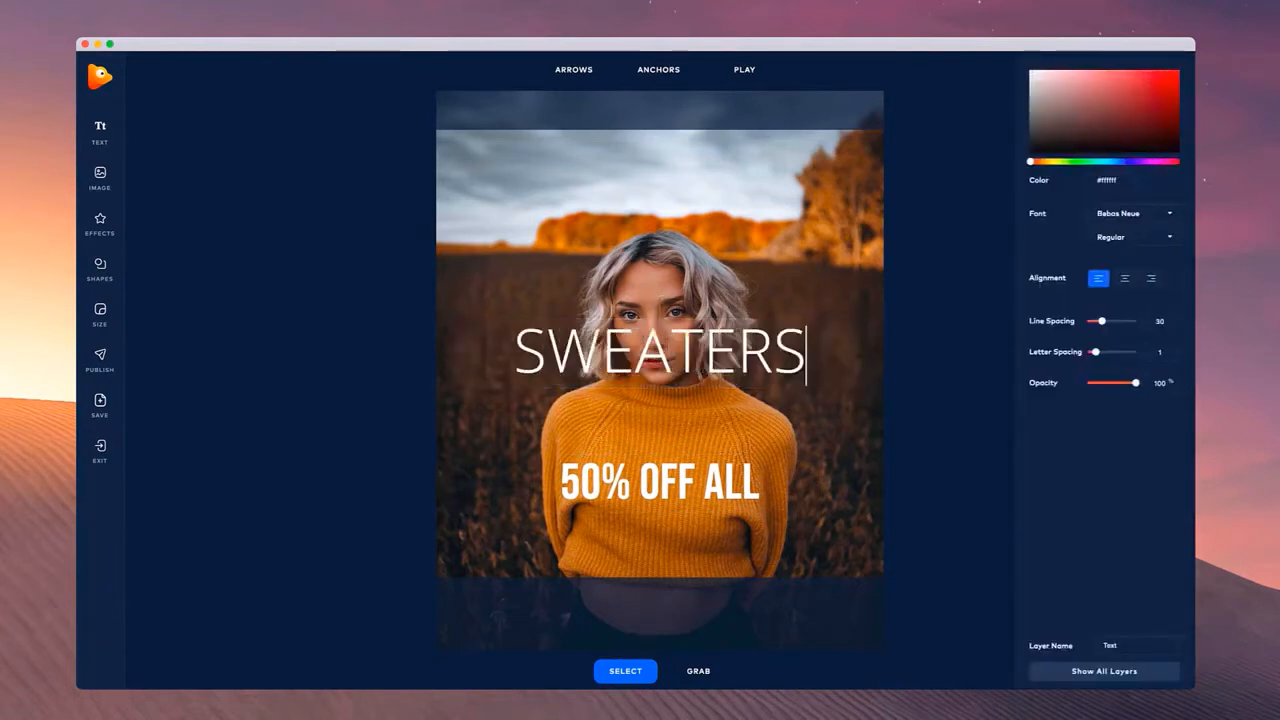
Change the "SWEATERS" text to the Josefin Sans font and widen its letter spacing.
{"action": "left_click", "coordinate": [1140, 213]}
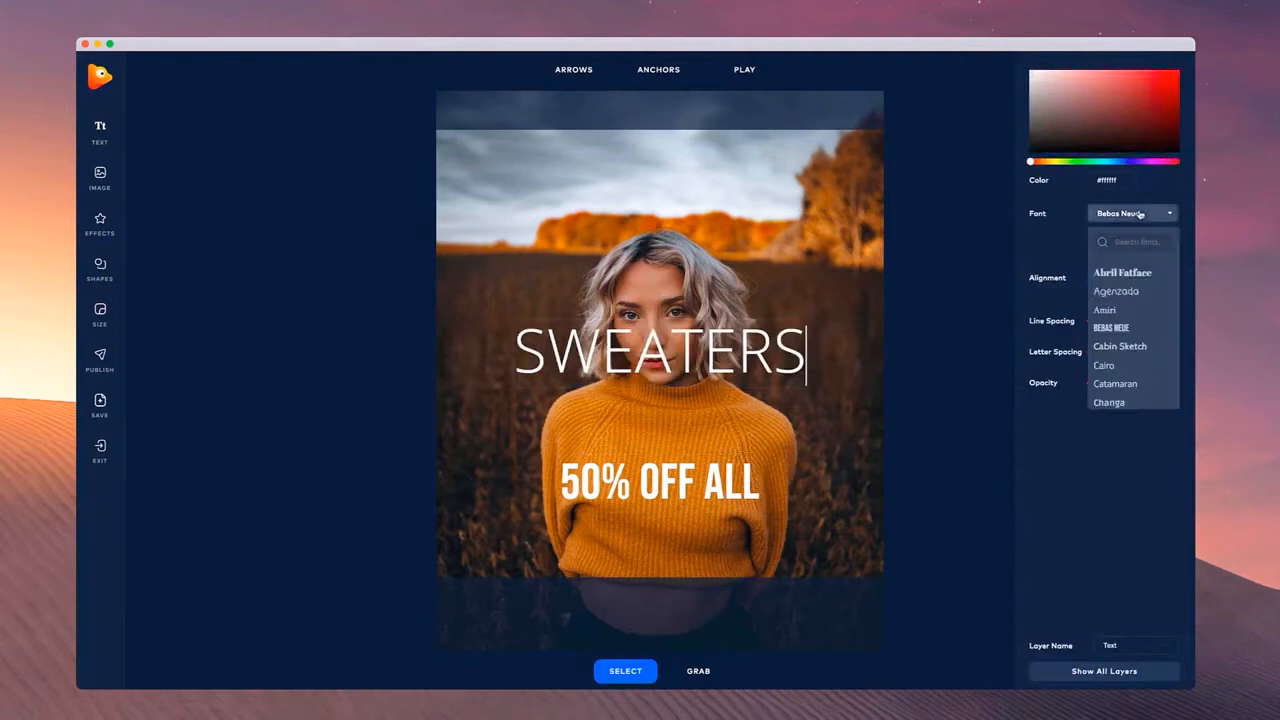
{"action": "scroll", "coordinate": [1125, 360], "scroll_direction": "down", "scroll_amount": 5}
{"action": "left_click", "coordinate": [1120, 357]}
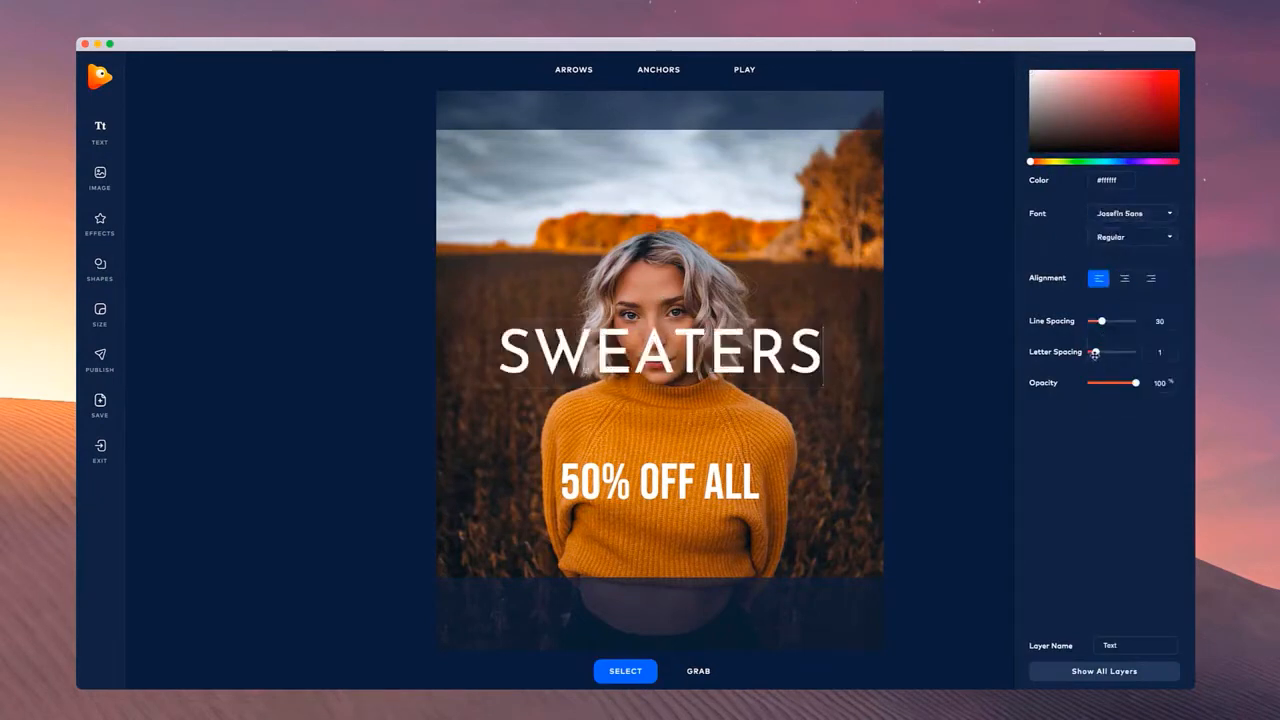
{"action": "left_click_drag", "start_coordinate": [1095, 352], "coordinate": [1115, 352]}
{"action": "left_click", "coordinate": [895, 330]}
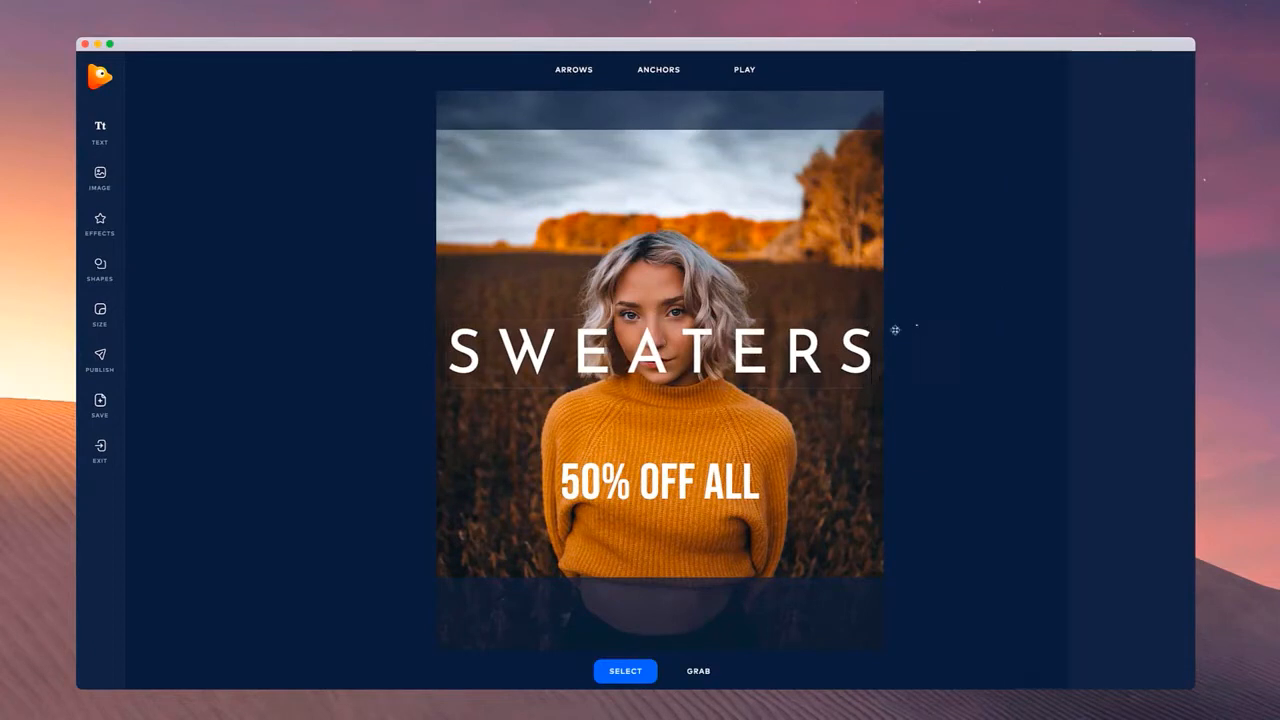
Shrink the "SWEATERS" text to the width of "50% OFF ALL" and place it directly beneath that line.
{"action": "left_click", "coordinate": [843, 336]}
{"action": "left_click_drag", "start_coordinate": [876, 318], "coordinate": [757, 524]}
{"action": "left_click", "coordinate": [904, 458]}
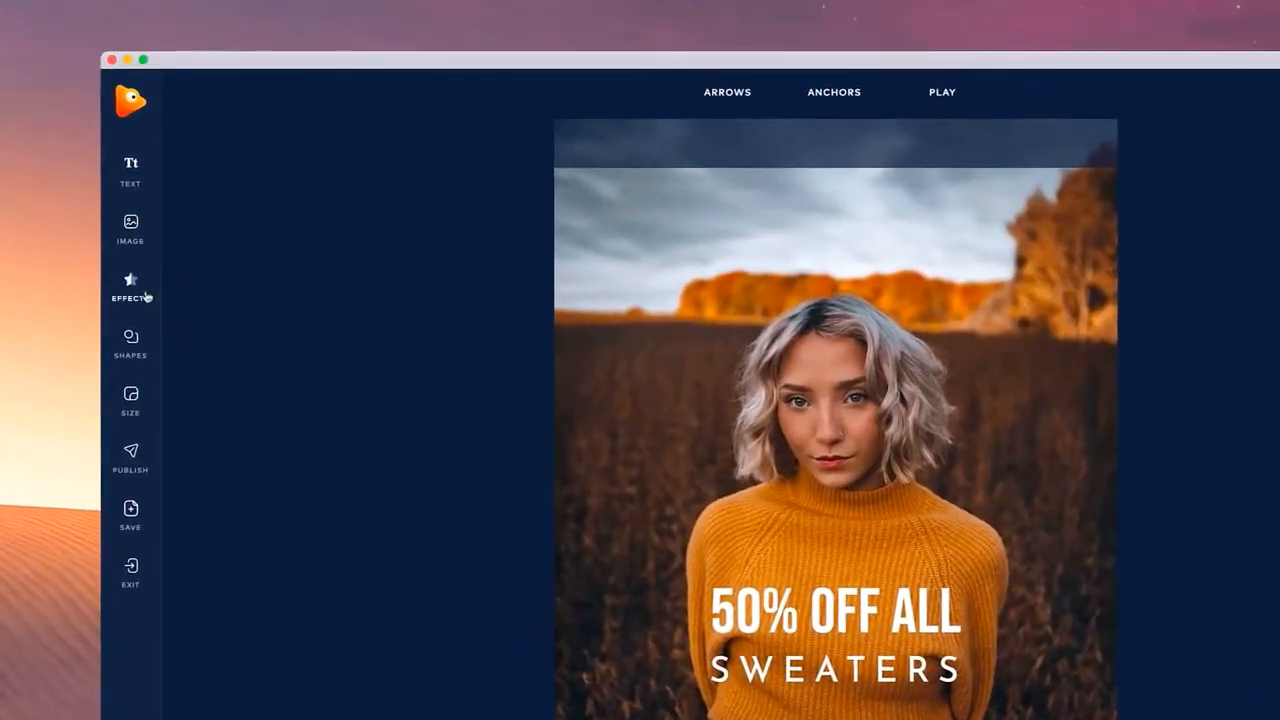
Add the first Particles overlay to the photo and expand it to cover the whole canvas.
{"action": "left_click", "coordinate": [131, 285]}
{"action": "scroll", "coordinate": [242, 436], "scroll_direction": "down", "scroll_amount": 10}
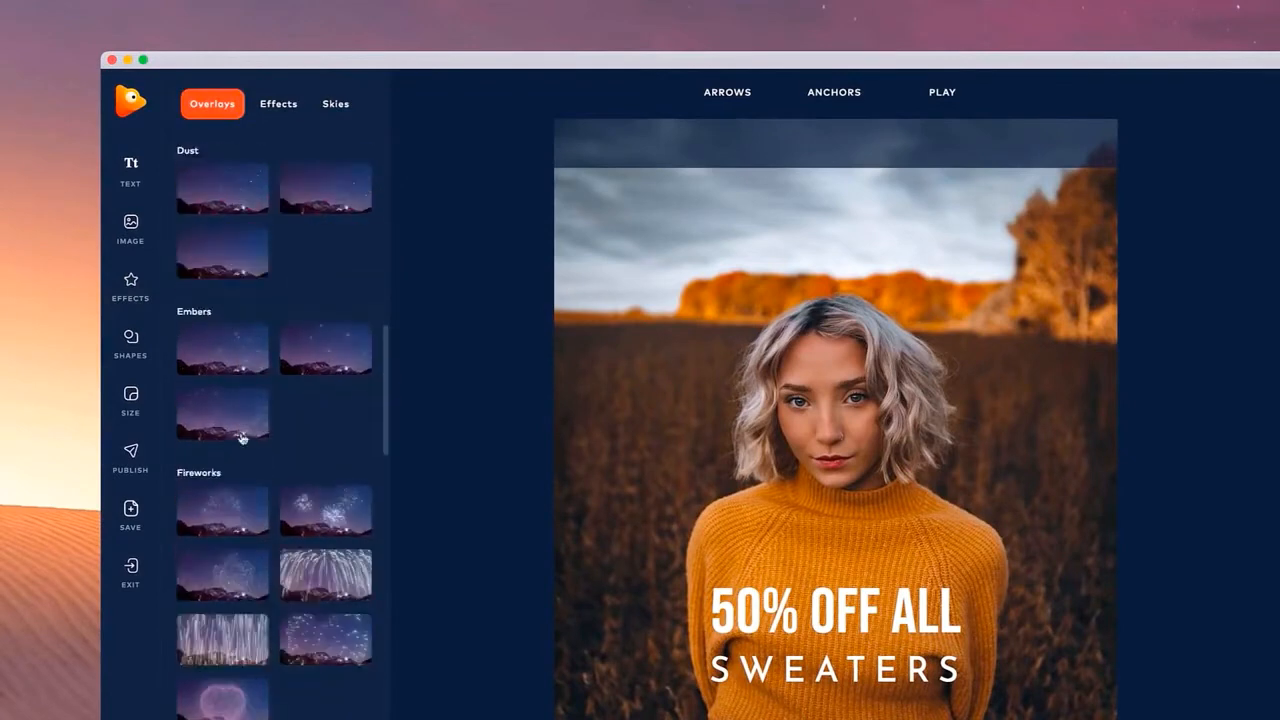
{"action": "scroll", "coordinate": [242, 437], "scroll_direction": "down", "scroll_amount": 15}
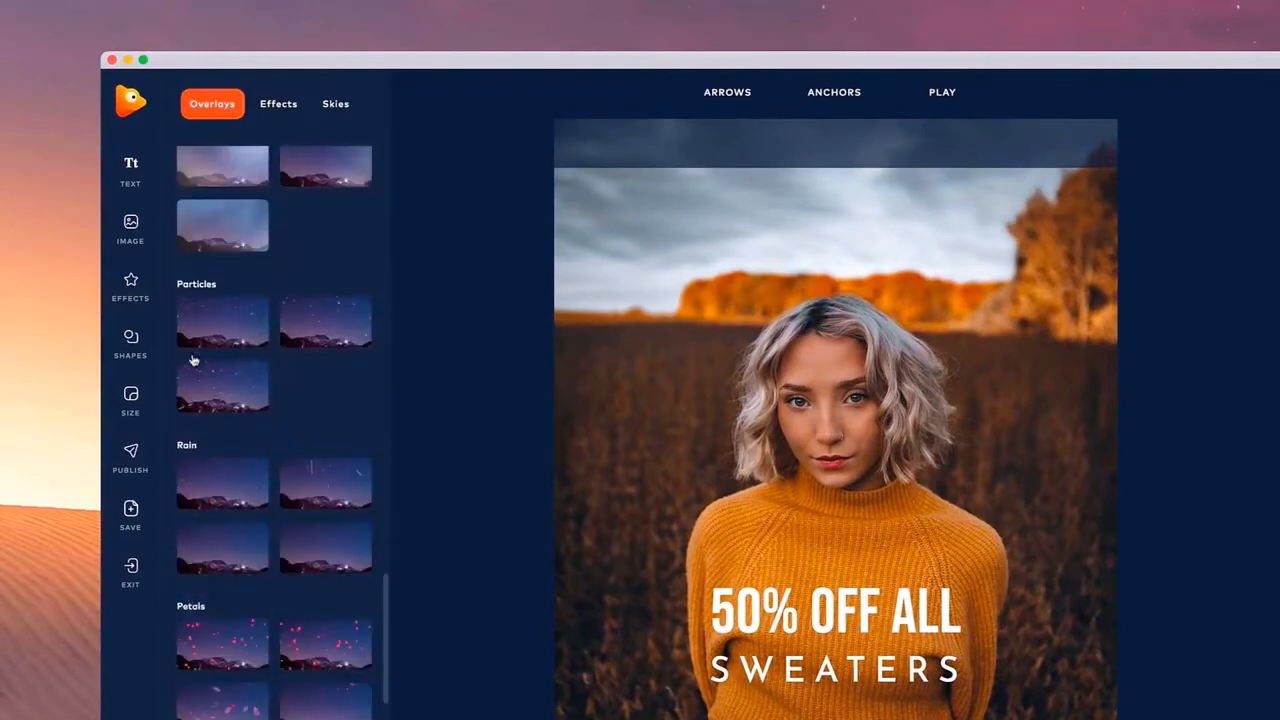
{"action": "left_click", "coordinate": [224, 327]}
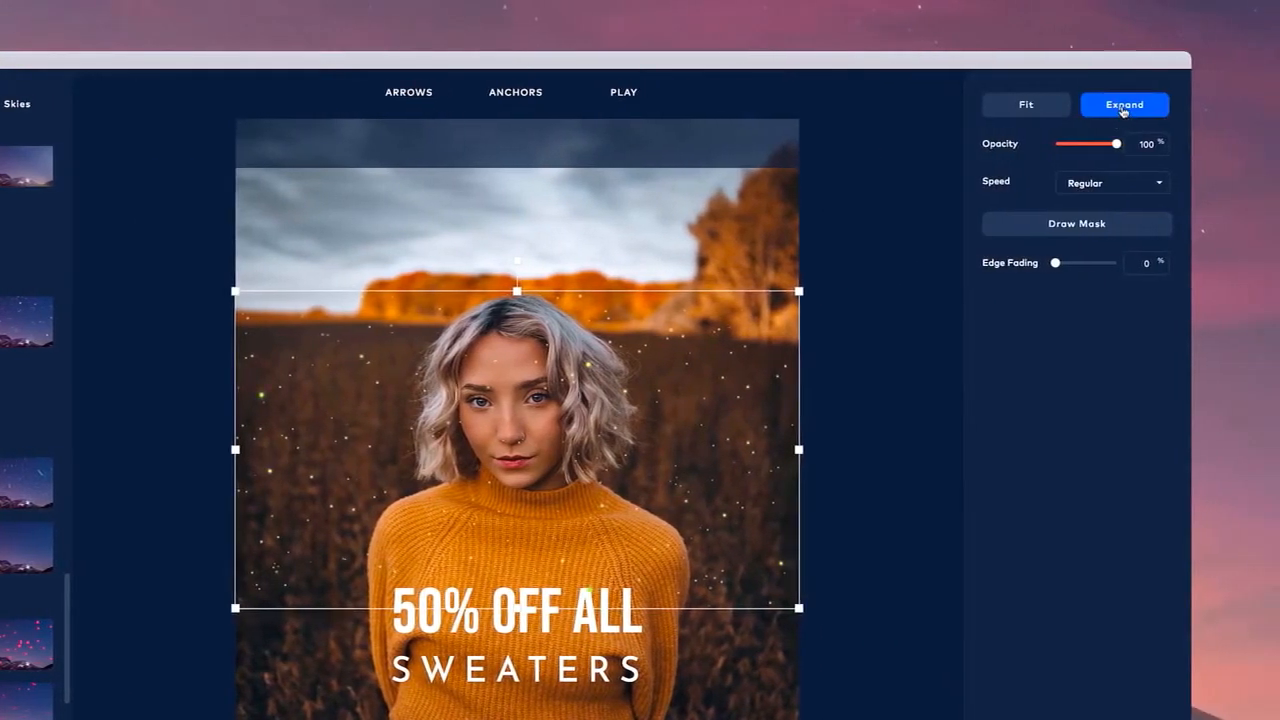
{"action": "left_click", "coordinate": [1124, 107]}
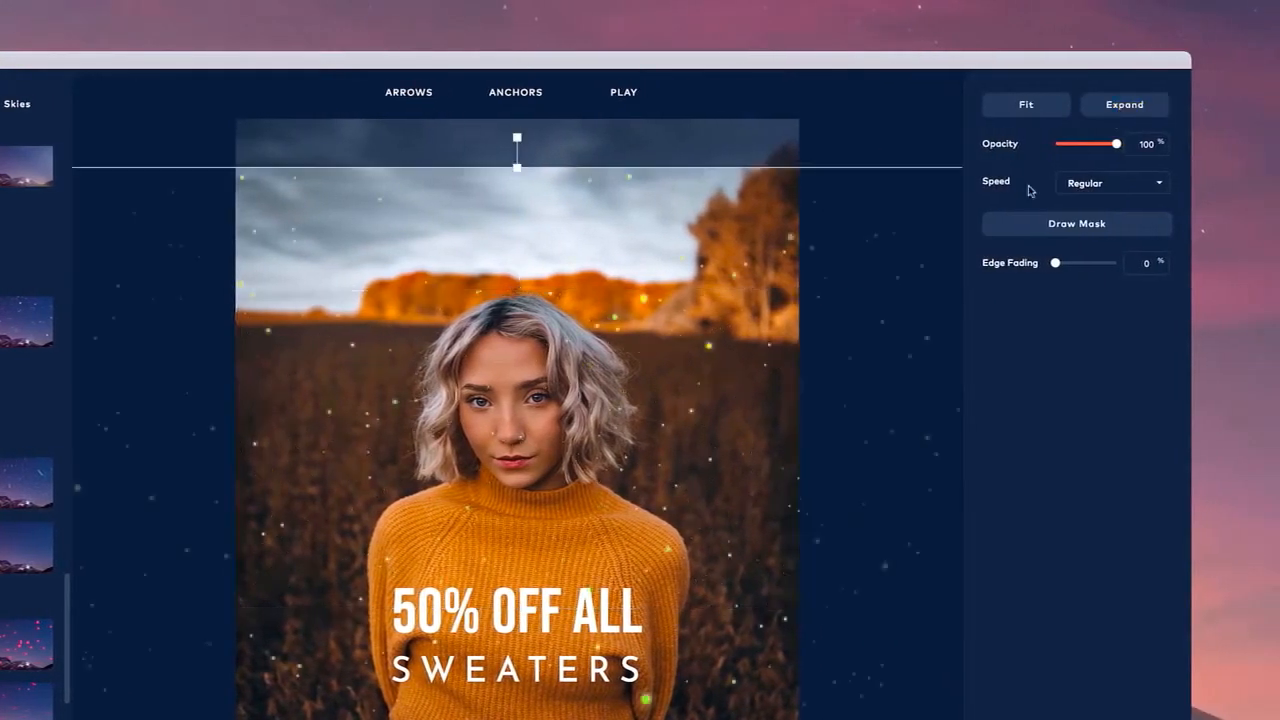
Start a mask on the particles overlay, set the pencil size to 98, and paint the broad background around the woman.
{"action": "left_click", "coordinate": [1085, 232]}
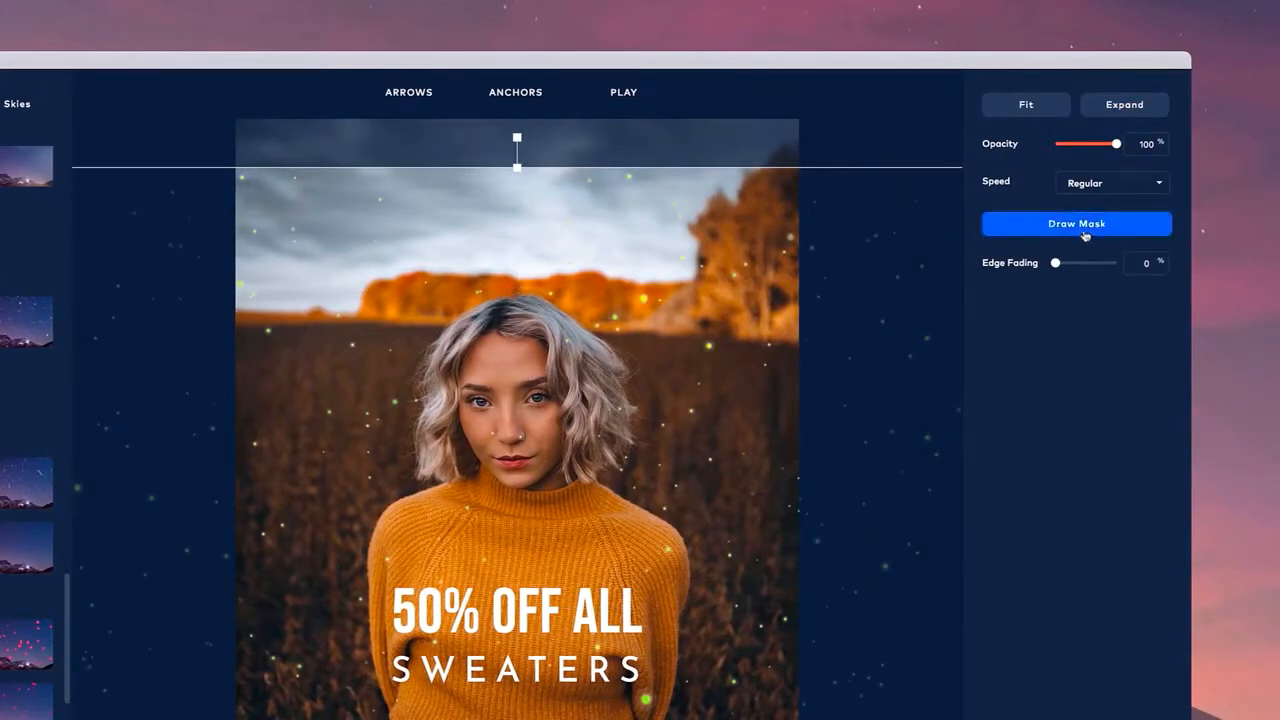
{"action": "left_click", "coordinate": [1085, 232]}
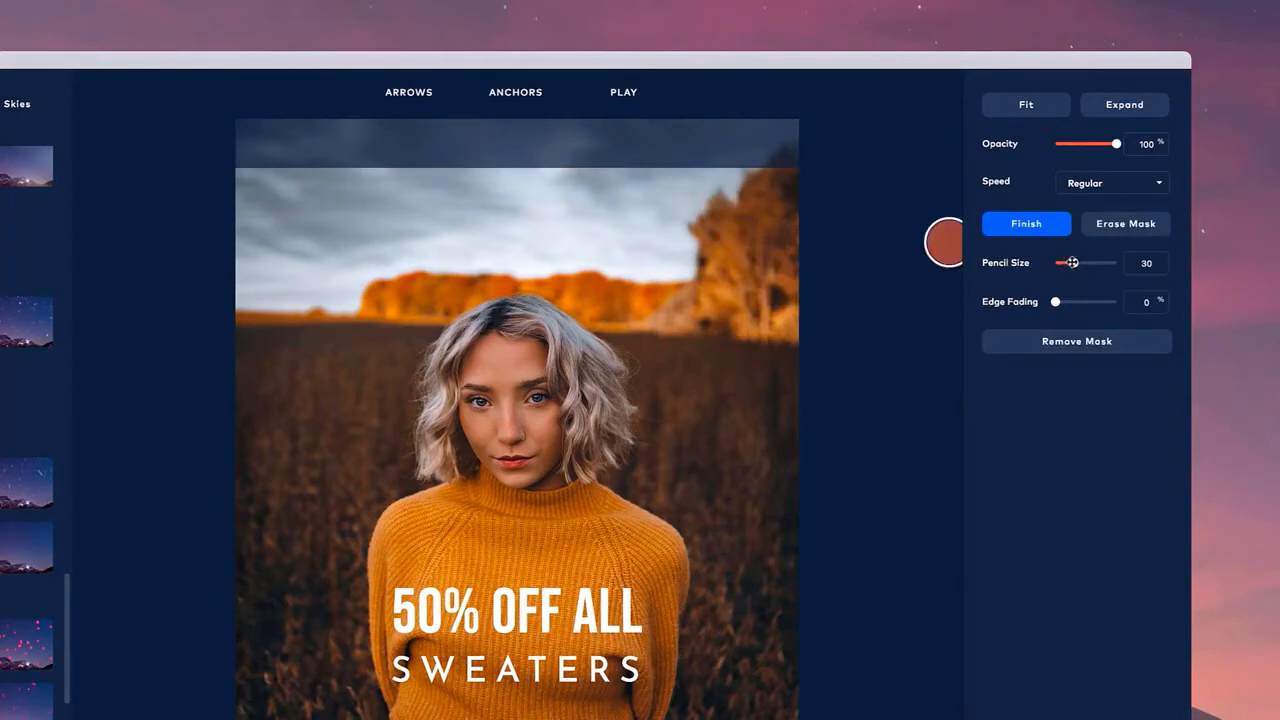
{"action": "left_click_drag", "start_coordinate": [1072, 262], "coordinate": [1108, 264]}
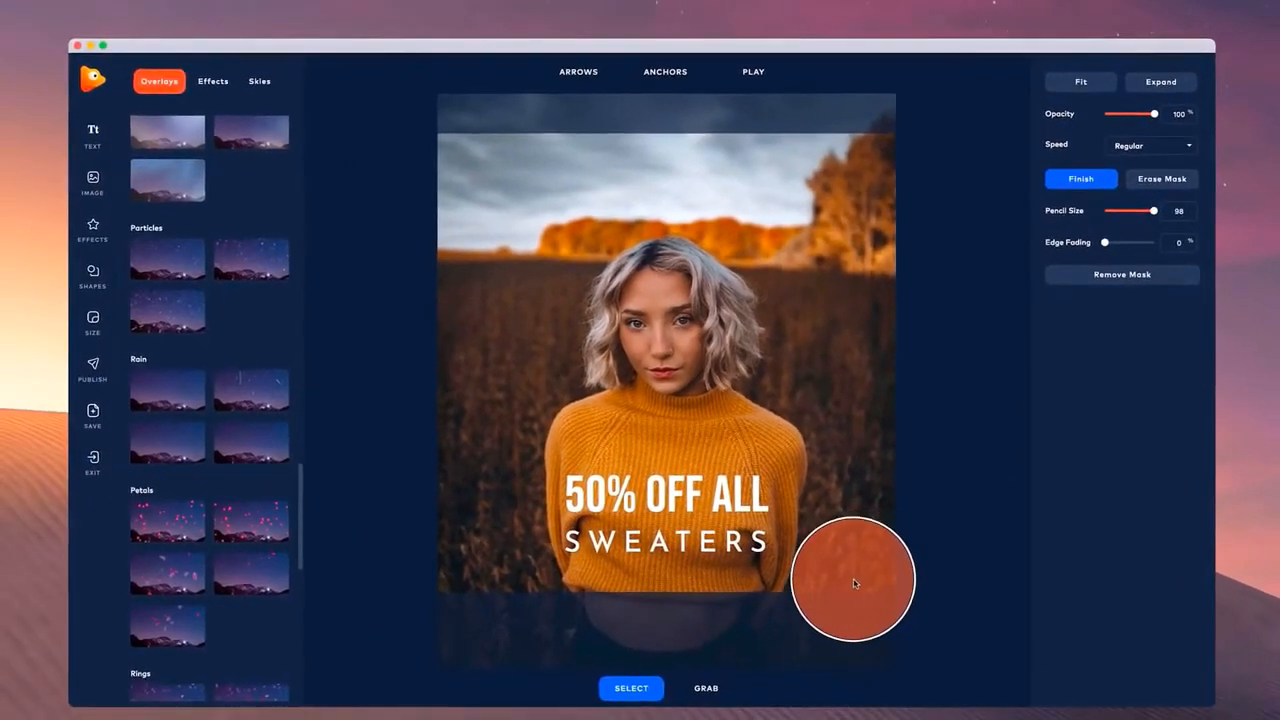
{"action": "mouse_move", "coordinate": [855, 583]}
{"action": "left_mouse_down"}
{"action": "mouse_move", "coordinate": [856, 531]}
{"action": "mouse_move", "coordinate": [894, 428]}
{"action": "mouse_move", "coordinate": [820, 370]}
{"action": "mouse_move", "coordinate": [851, 389]}
{"action": "mouse_move", "coordinate": [862, 440]}
{"action": "mouse_move", "coordinate": [800, 282]}
{"action": "mouse_move", "coordinate": [678, 167]}
{"action": "mouse_move", "coordinate": [614, 185]}
{"action": "mouse_move", "coordinate": [535, 325]}
{"action": "mouse_move", "coordinate": [506, 588]}
{"action": "left_mouse_up"}
Paint the mask close to the woman's hair and shoulders with pencil size 32, then finish the mask.
{"action": "left_click_drag", "start_coordinate": [712, 384], "coordinate": [806, 429]}
{"action": "left_click_drag", "start_coordinate": [300, 396], "coordinate": [219, 389]}
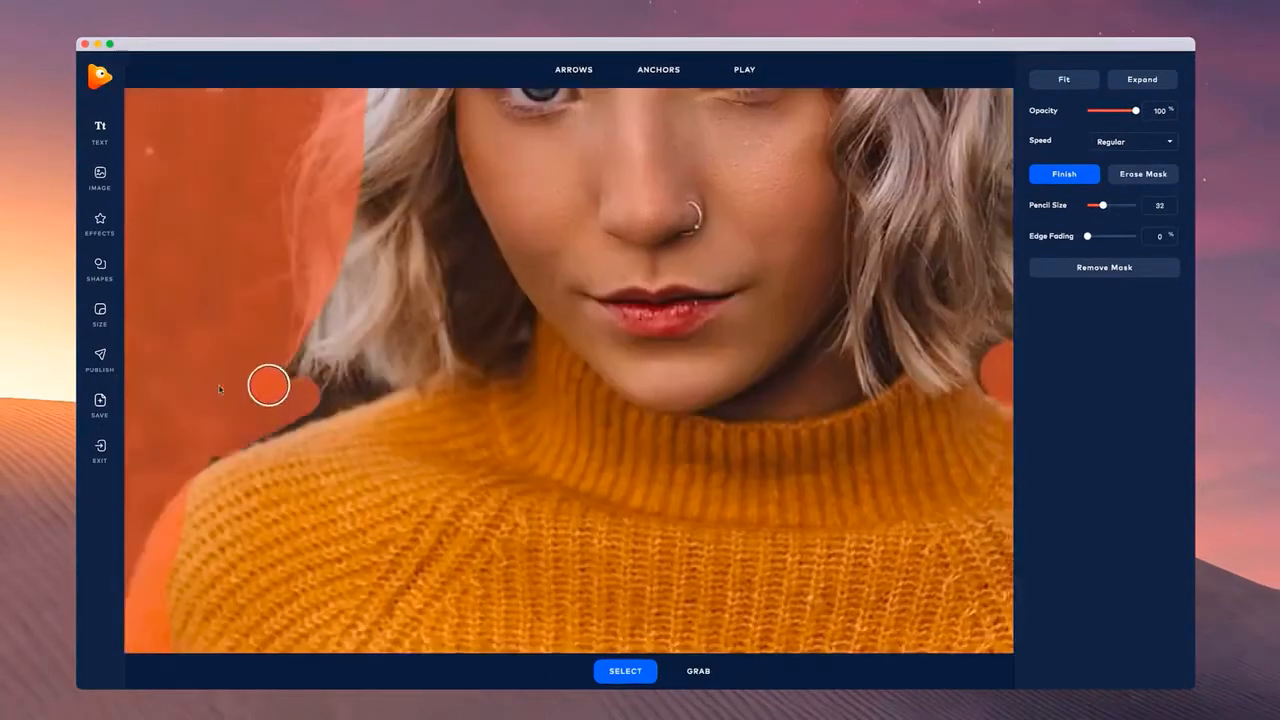
{"action": "scroll", "coordinate": [219, 389], "scroll_direction": "down", "scroll_amount": 5}
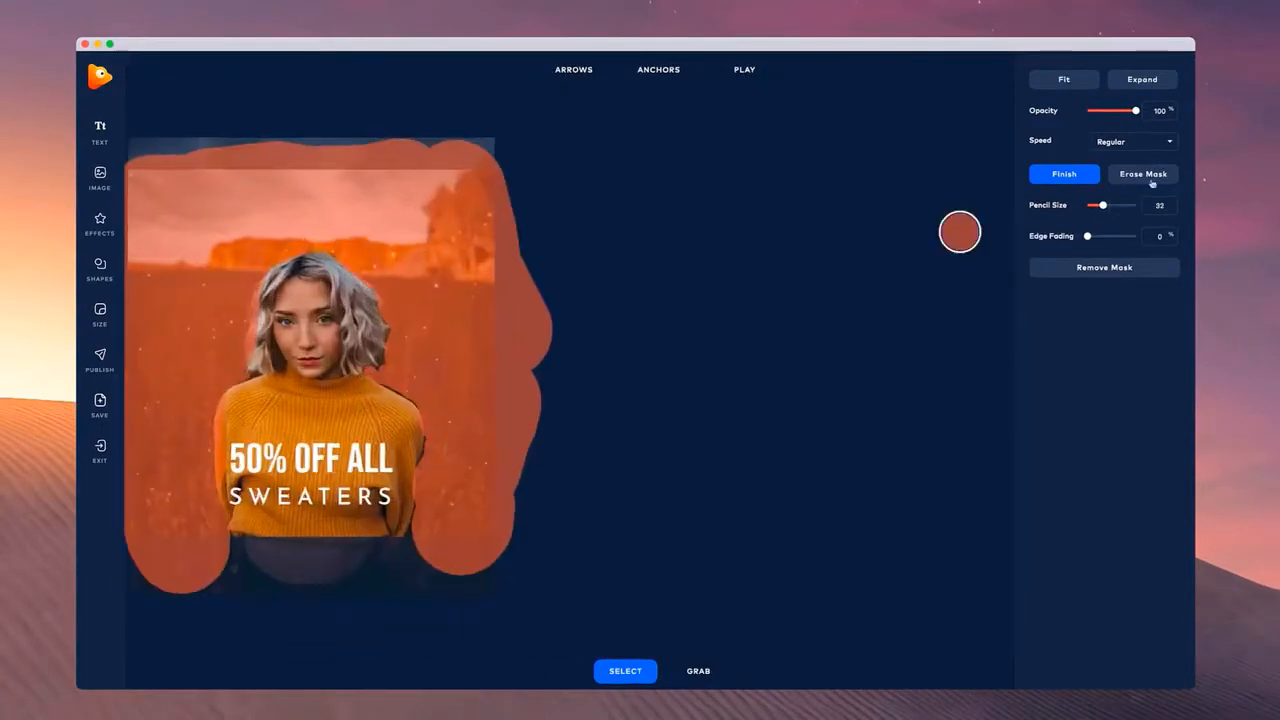
{"action": "left_click", "coordinate": [1080, 178]}
Center the sweater photo in the workspace and play the animation with the masked particles.
{"action": "key", "text": "space"}
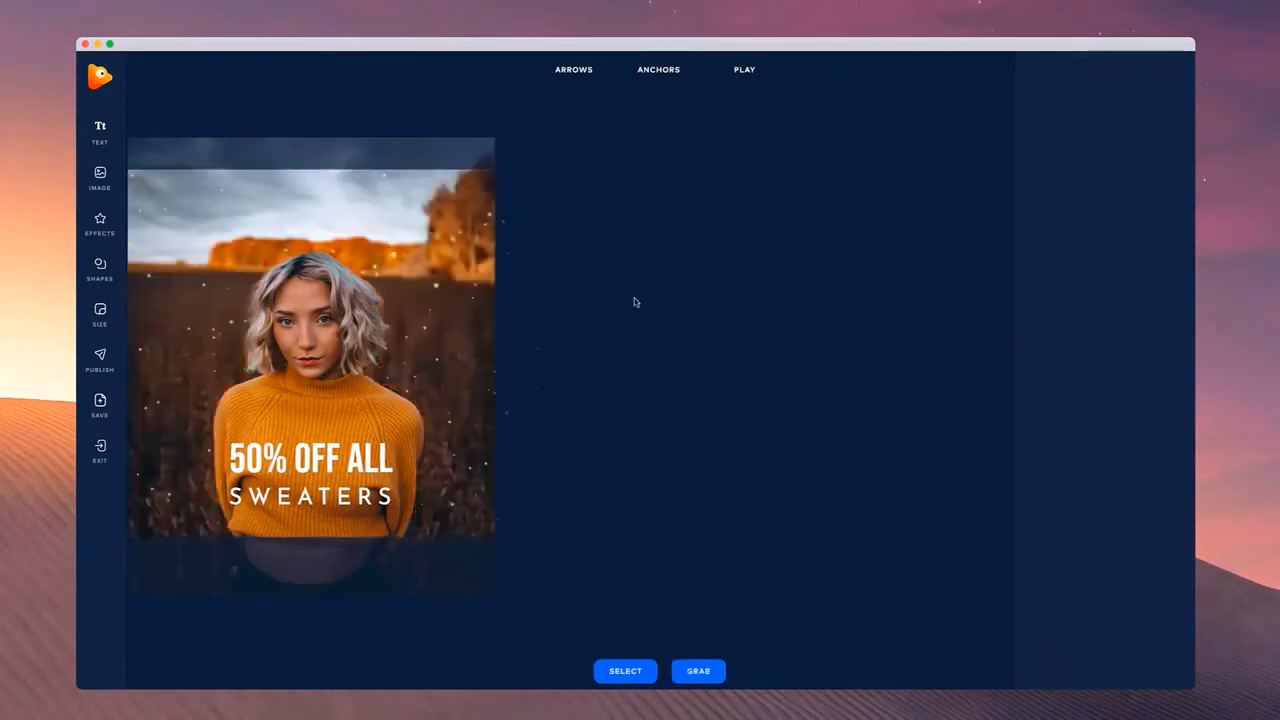
{"action": "mouse_move", "coordinate": [680, 296]}
{"action": "left_mouse_down"}
{"action": "mouse_move", "coordinate": [841, 292]}
{"action": "mouse_move", "coordinate": [1028, 327]}
{"action": "left_mouse_up"}
{"action": "scroll", "coordinate": [728, 322], "scroll_direction": "up", "scroll_amount": 2}
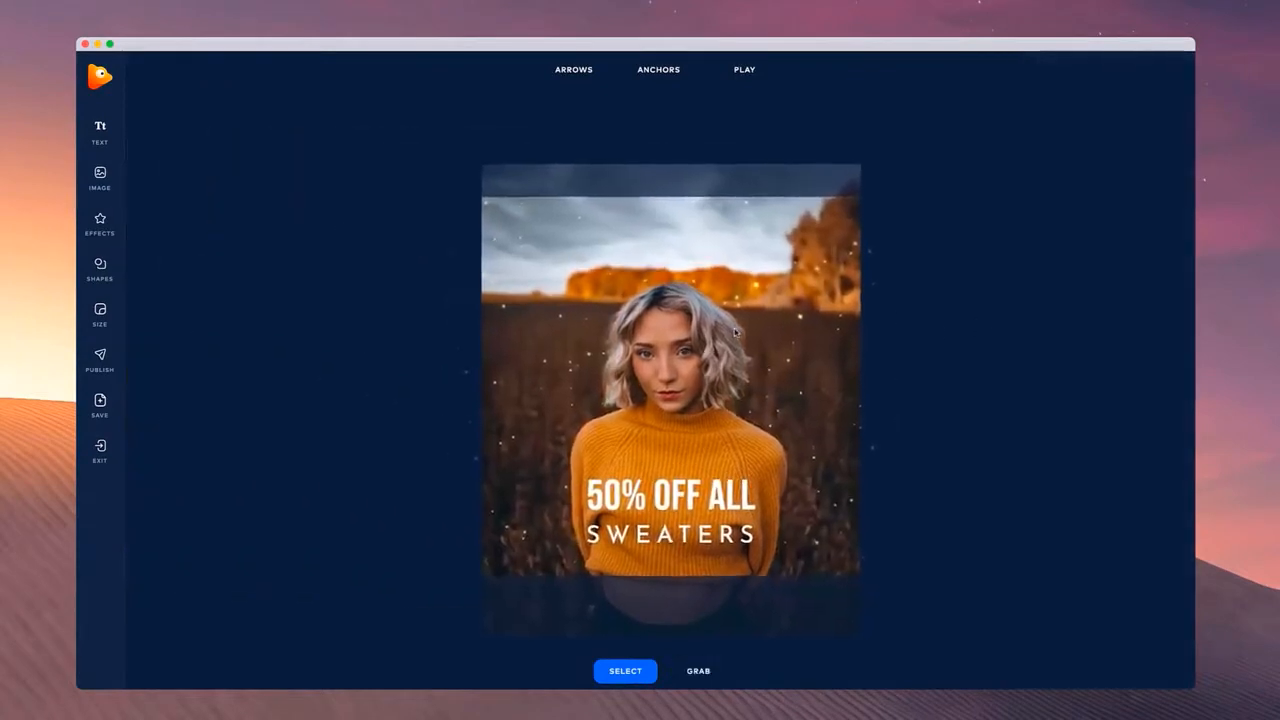
{"action": "left_click", "coordinate": [753, 78]}
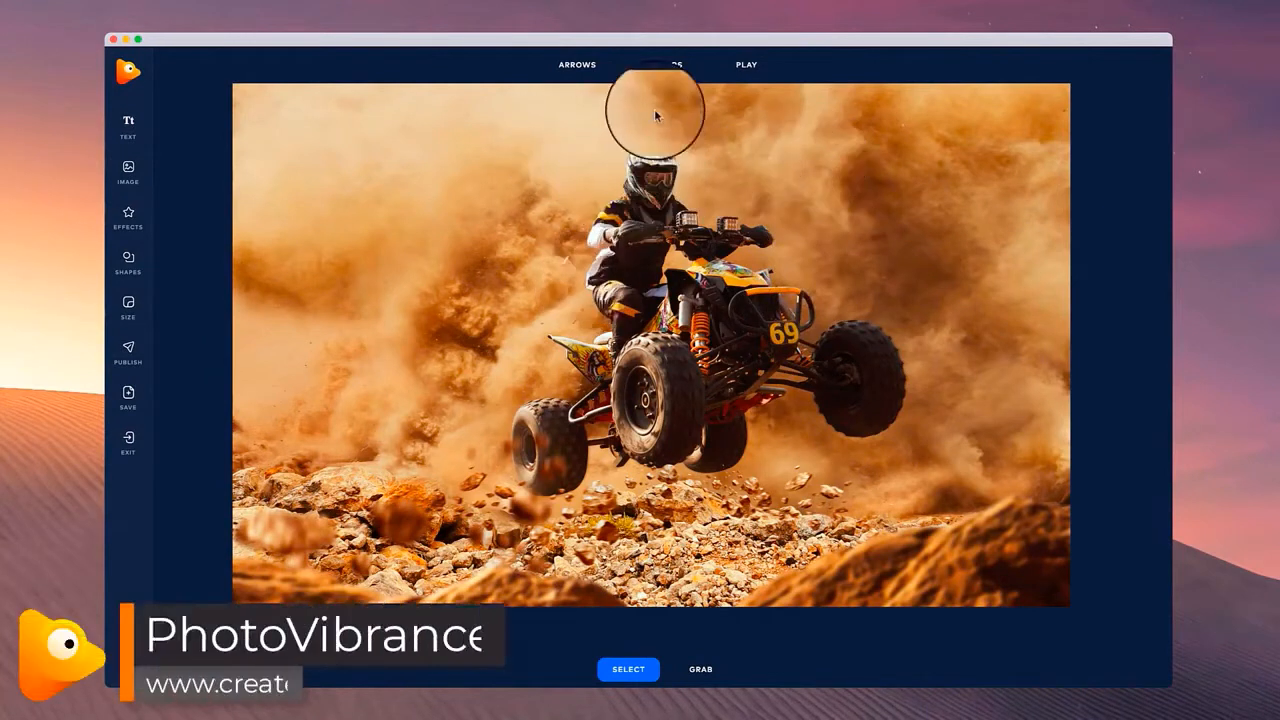
Start an anchor path at the quad photo's right edge and run it along the rock ridge to below the quad.
{"action": "left_click", "coordinate": [662, 66]}
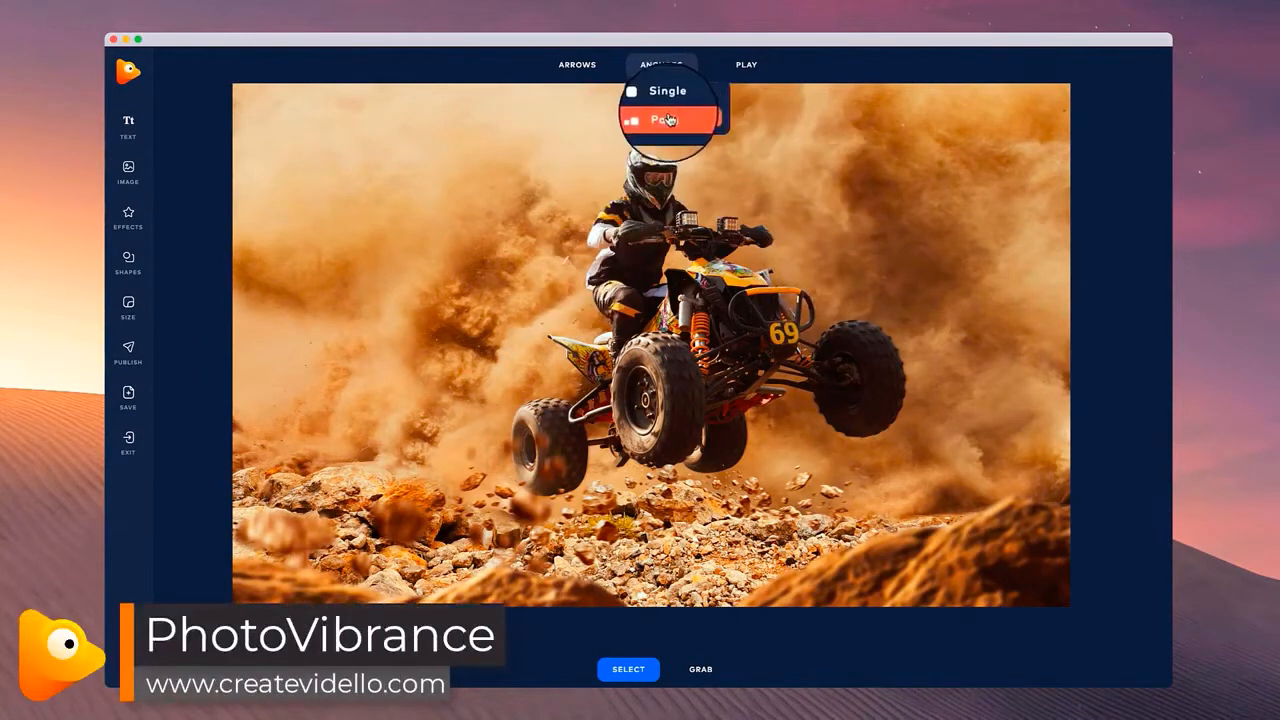
{"action": "left_click", "coordinate": [668, 120]}
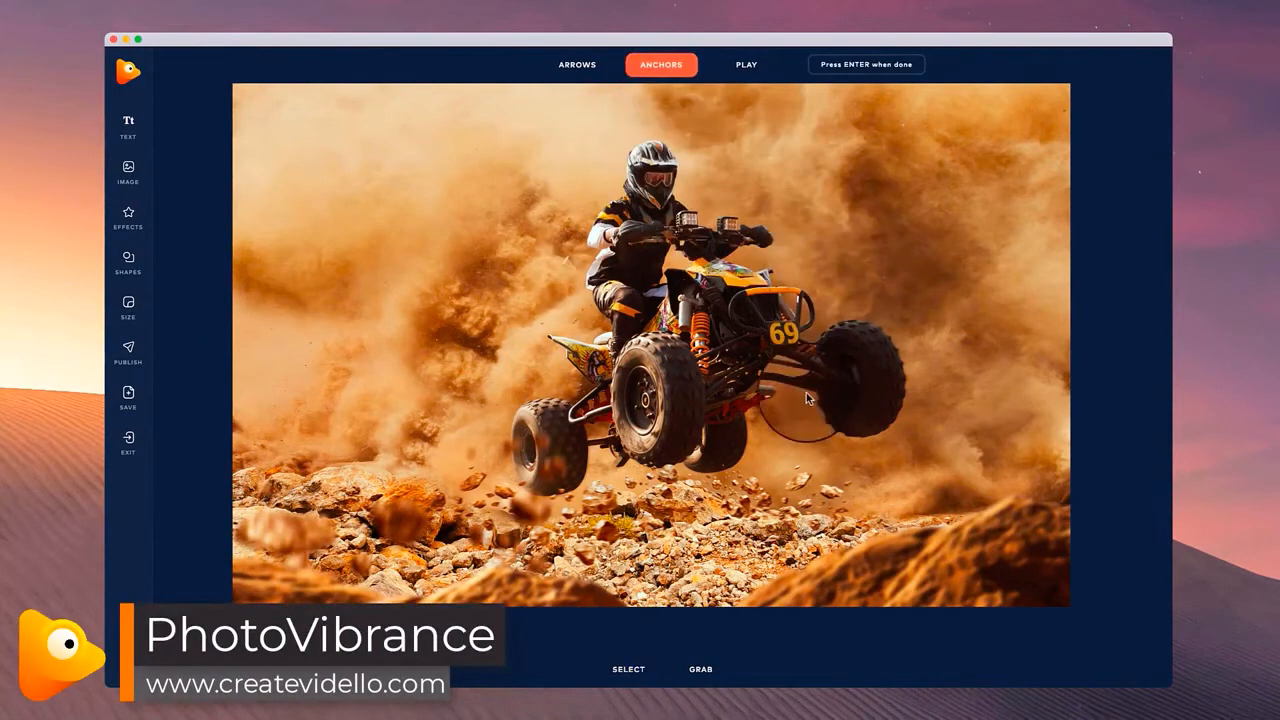
{"action": "left_click", "coordinate": [1073, 482]}
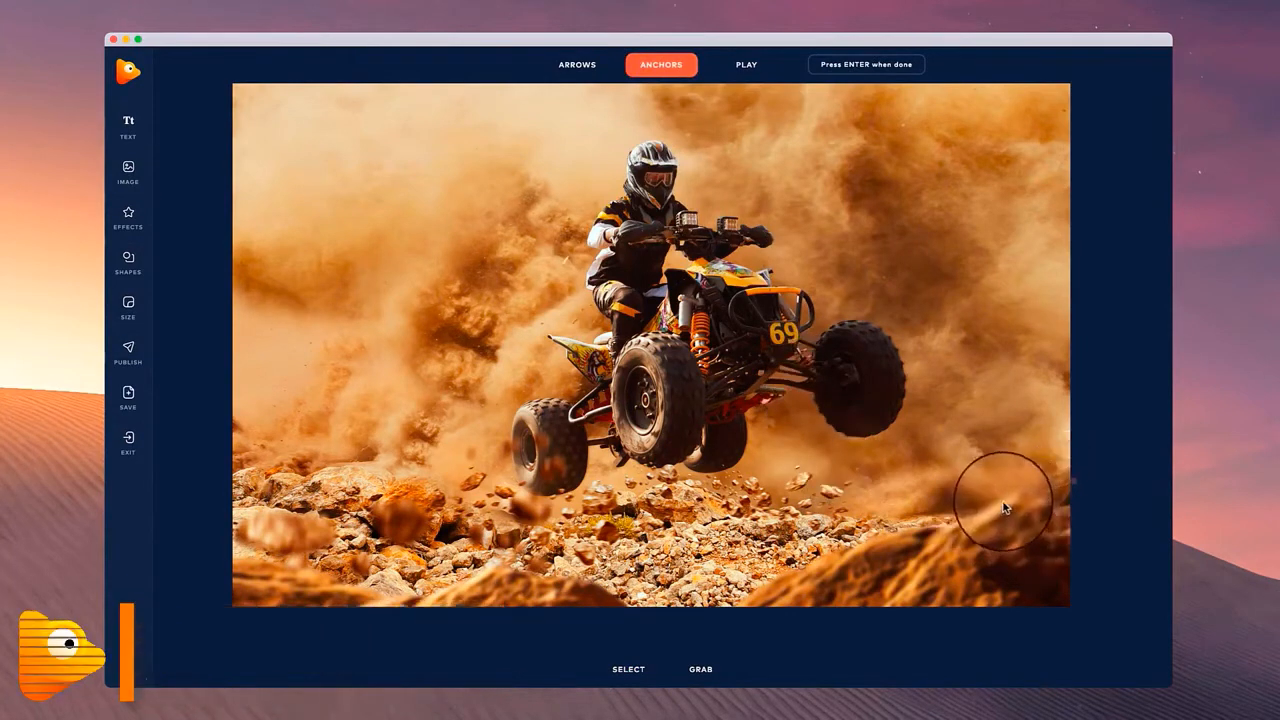
{"action": "left_click", "coordinate": [1003, 500]}
{"action": "left_click", "coordinate": [833, 494]}
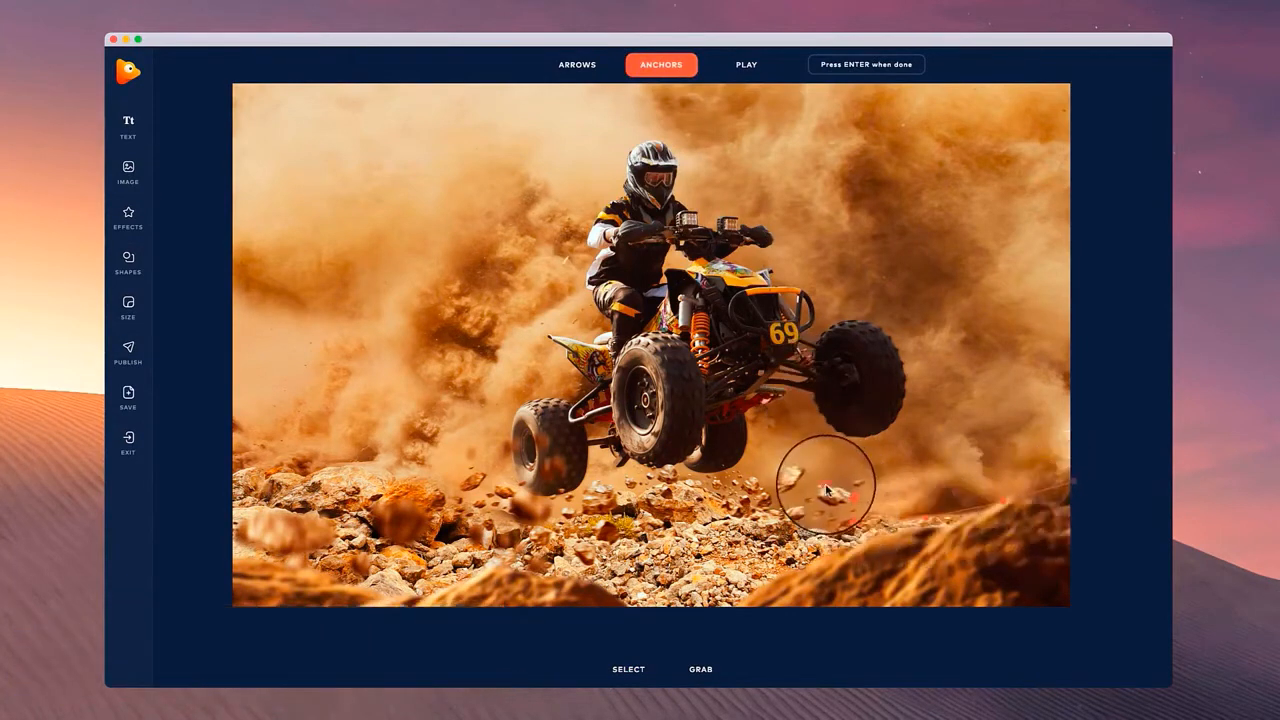
{"action": "left_click", "coordinate": [805, 463]}
{"action": "left_click", "coordinate": [762, 485]}
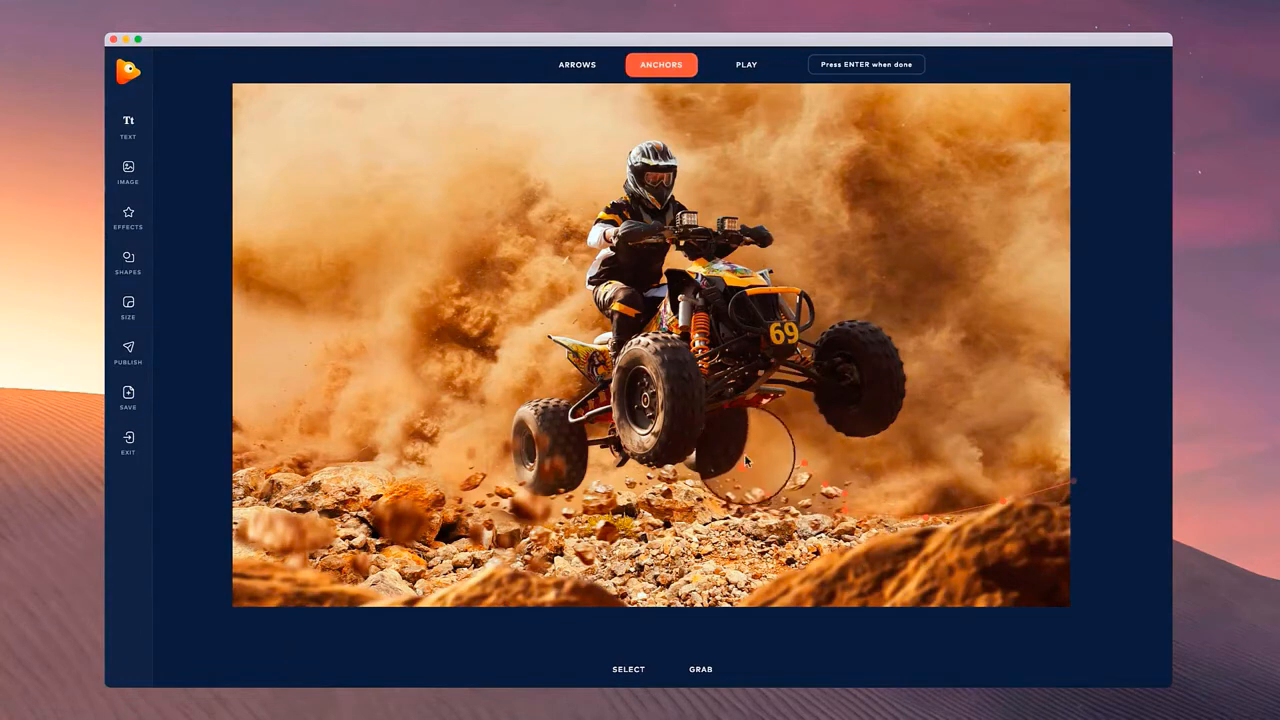
Continue the anchor path around the quad's raised front wheel and up to the front fender.
{"action": "left_click", "coordinate": [808, 388]}
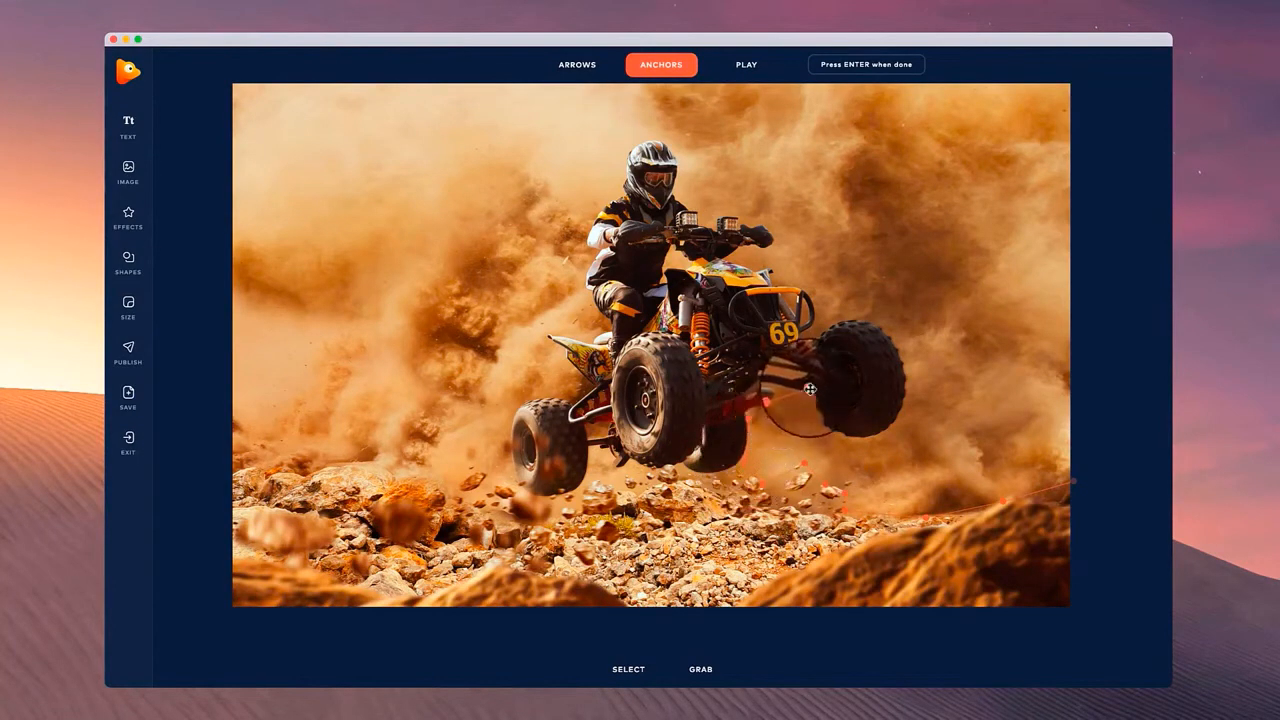
{"action": "left_click", "coordinate": [828, 429]}
{"action": "left_click", "coordinate": [900, 423]}
{"action": "left_click", "coordinate": [902, 334]}
{"action": "left_click", "coordinate": [867, 320]}
{"action": "left_click", "coordinate": [818, 327]}
{"action": "left_click", "coordinate": [800, 291]}
Continue the anchor path over the handlebars and around the rider's helmet to the shoulder.
{"action": "left_click", "coordinate": [772, 226]}
{"action": "left_click", "coordinate": [717, 216]}
{"action": "left_click", "coordinate": [681, 159]}
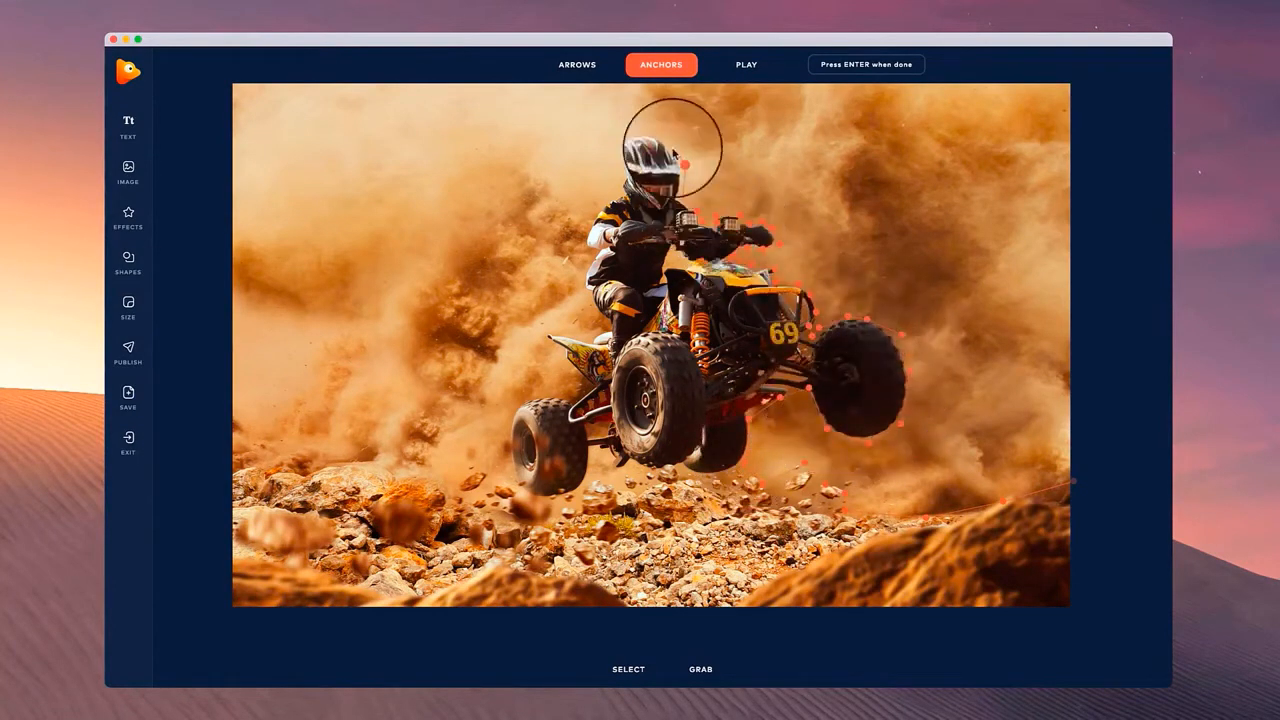
{"action": "left_click", "coordinate": [664, 140]}
{"action": "left_click", "coordinate": [639, 139]}
{"action": "left_click", "coordinate": [622, 169]}
{"action": "left_click", "coordinate": [604, 205]}
Continue the anchor path down the rider's back, around the quad's tail and the rear wheel.
{"action": "left_click", "coordinate": [581, 278]}
{"action": "left_click", "coordinate": [548, 333]}
{"action": "left_click", "coordinate": [590, 383]}
{"action": "left_click", "coordinate": [540, 398]}
{"action": "left_click", "coordinate": [514, 420]}
{"action": "left_click", "coordinate": [508, 477]}
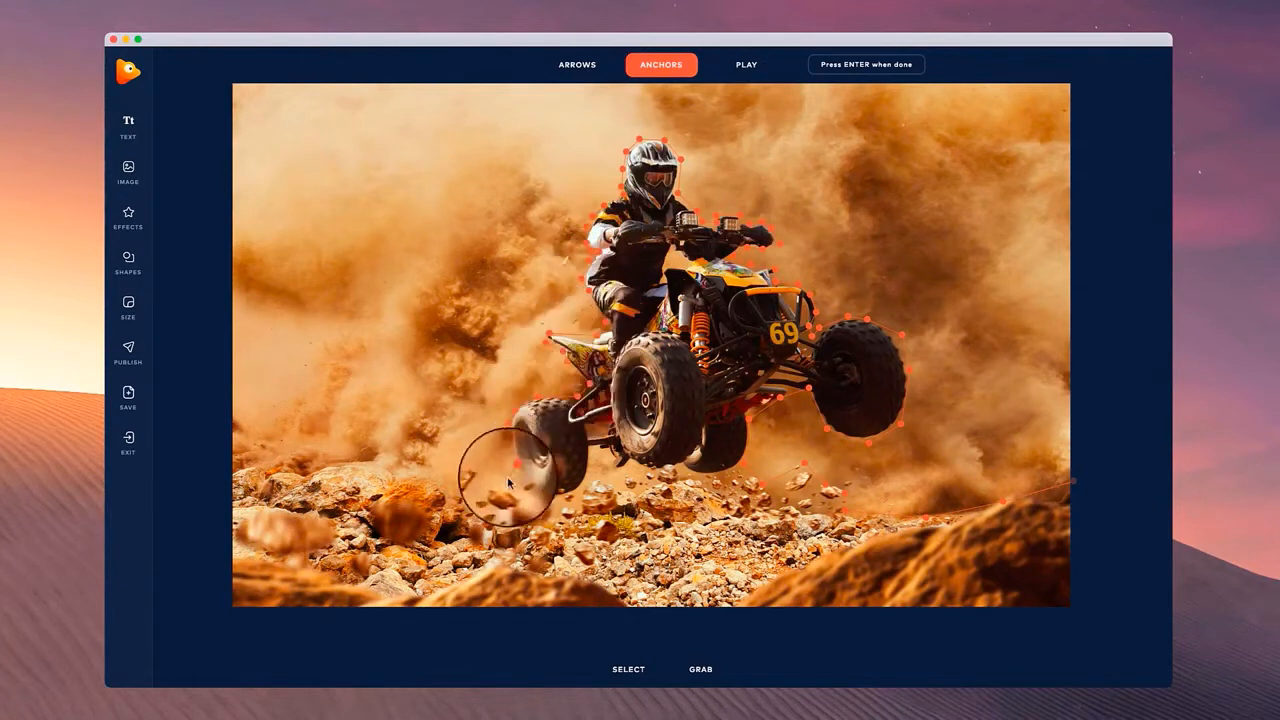
Extend the anchor path along the top of the rocks to the photo's left edge and complete it.
{"action": "left_click", "coordinate": [478, 469]}
{"action": "left_click", "coordinate": [404, 471]}
{"action": "left_click", "coordinate": [325, 463]}
{"action": "left_click", "coordinate": [270, 470]}
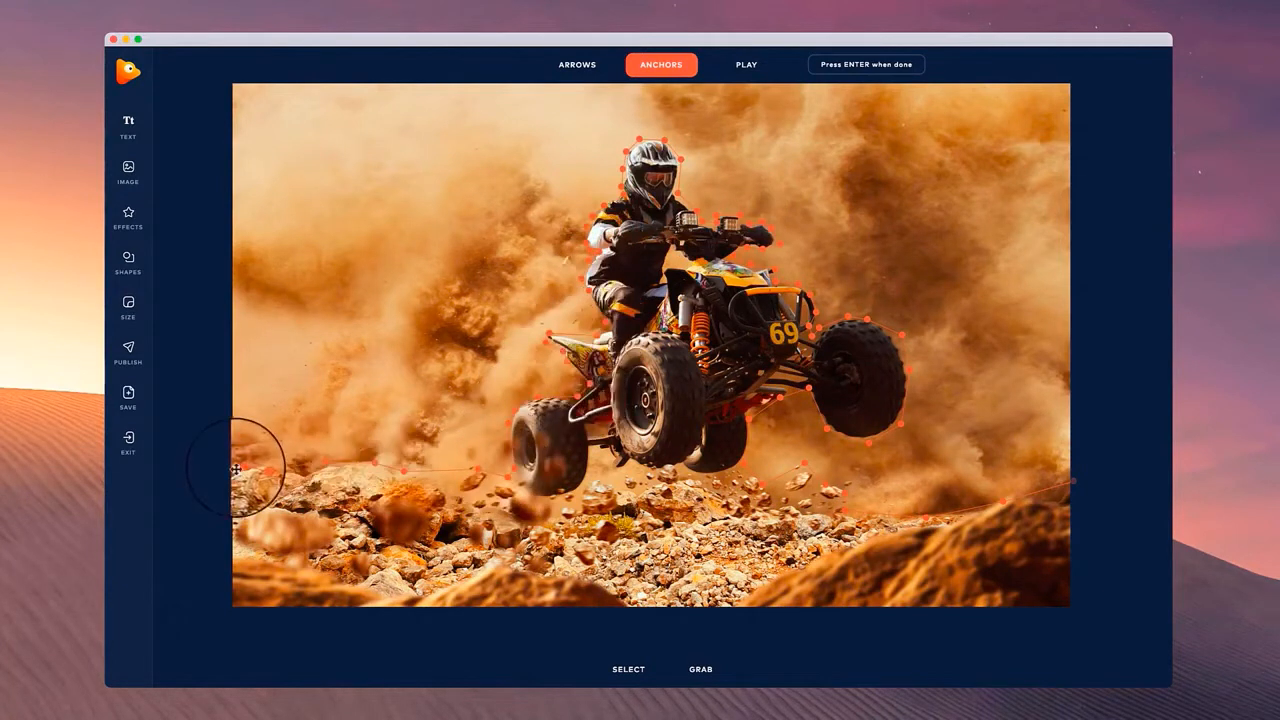
{"action": "left_click", "coordinate": [236, 469]}
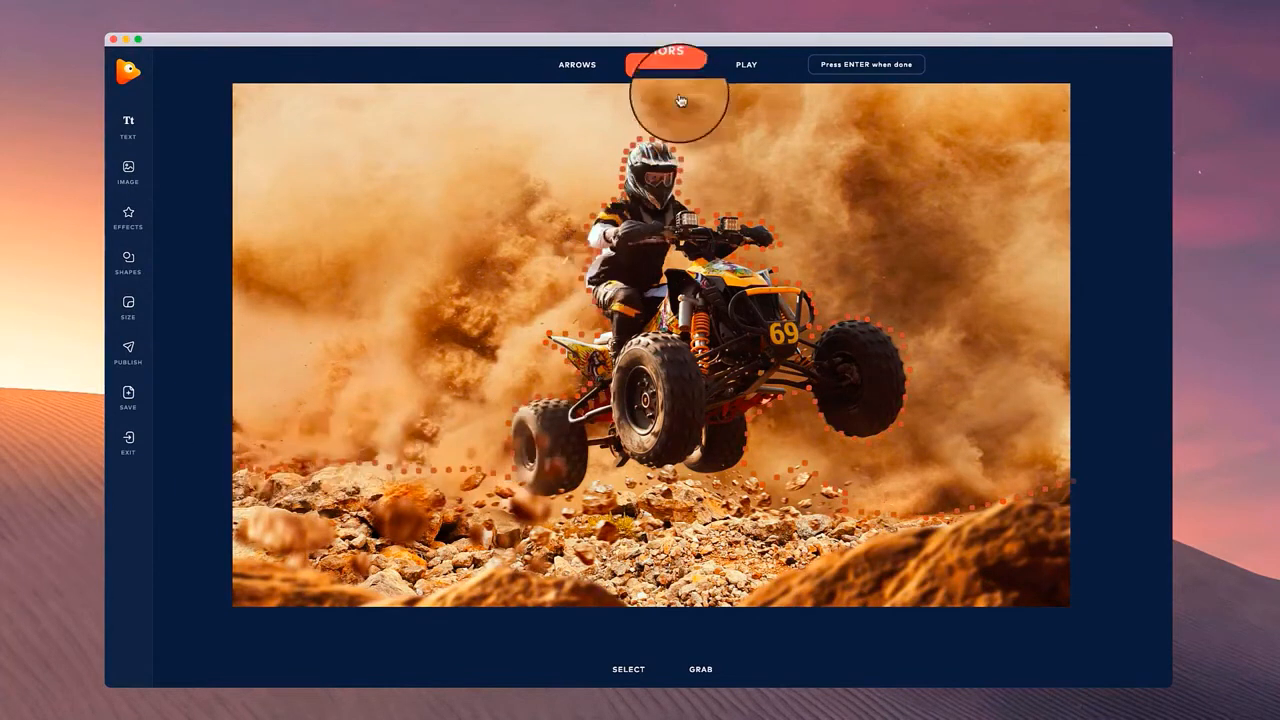
{"action": "left_click", "coordinate": [670, 64]}
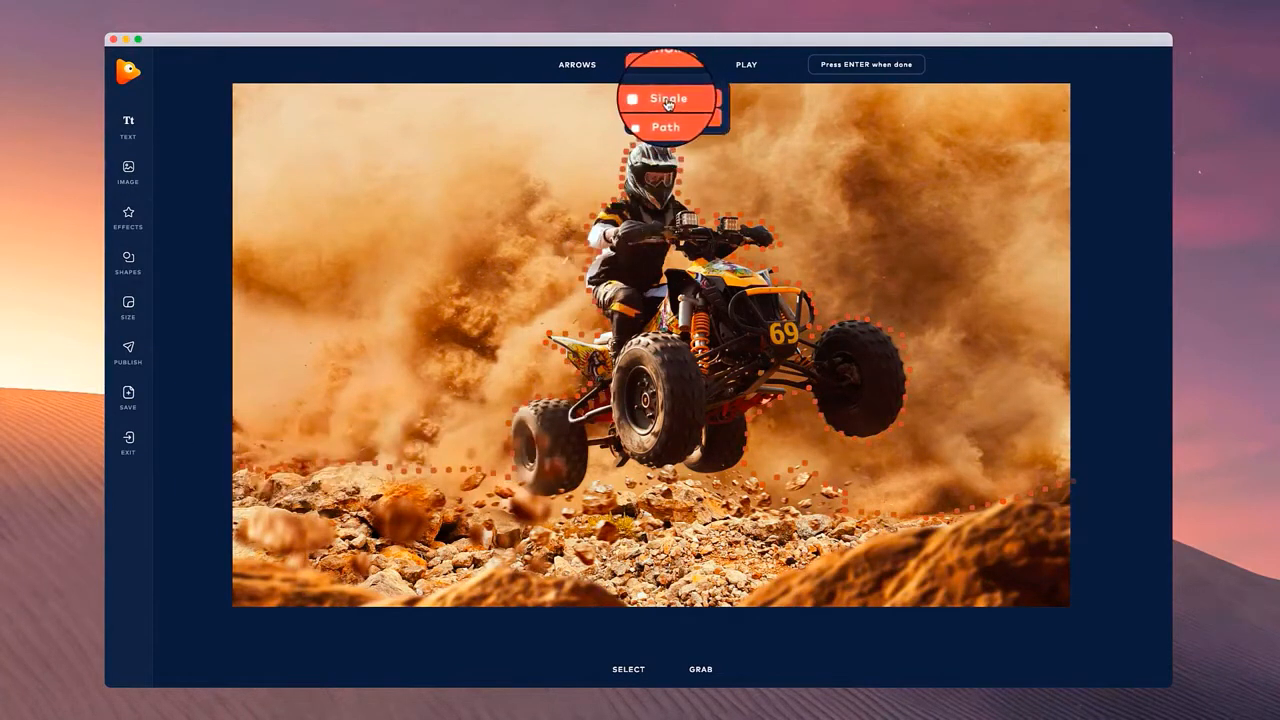
{"action": "key", "text": "Return"}
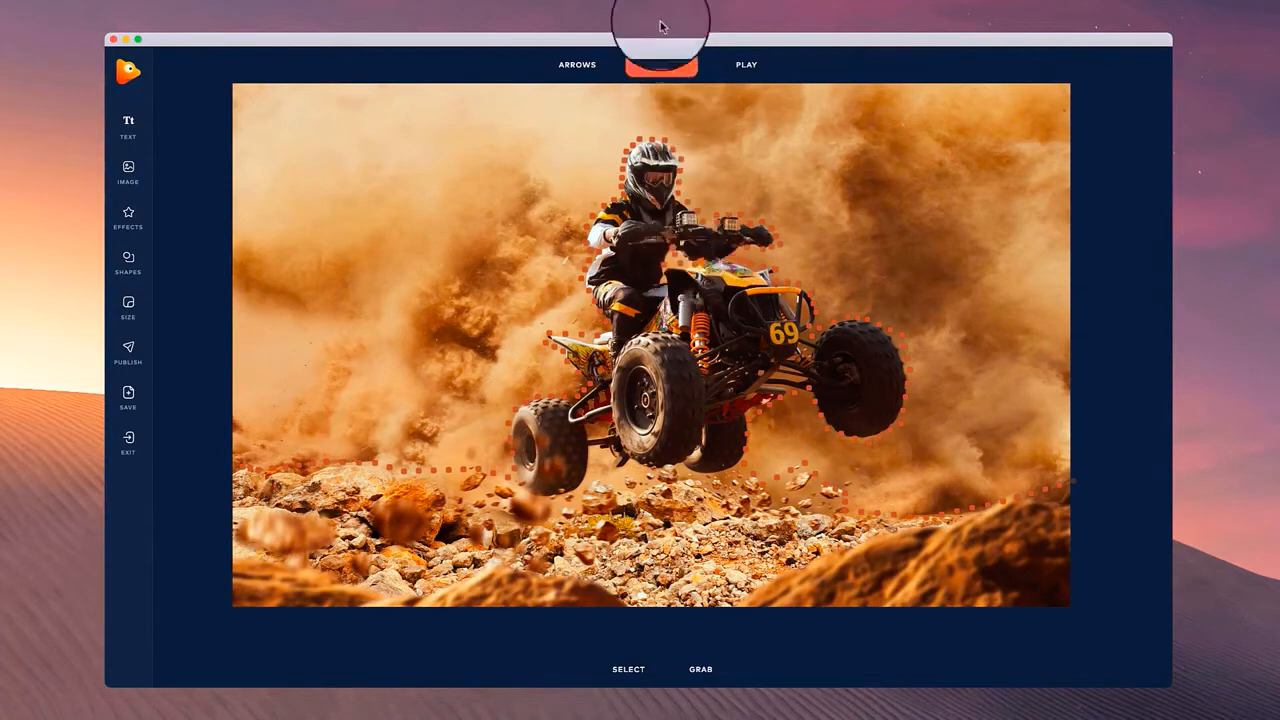
Draw separate motion arrows pointing up and to the right through the dust near the photo's right edge.
{"action": "left_click", "coordinate": [577, 64]}
{"action": "left_click", "coordinate": [599, 99]}
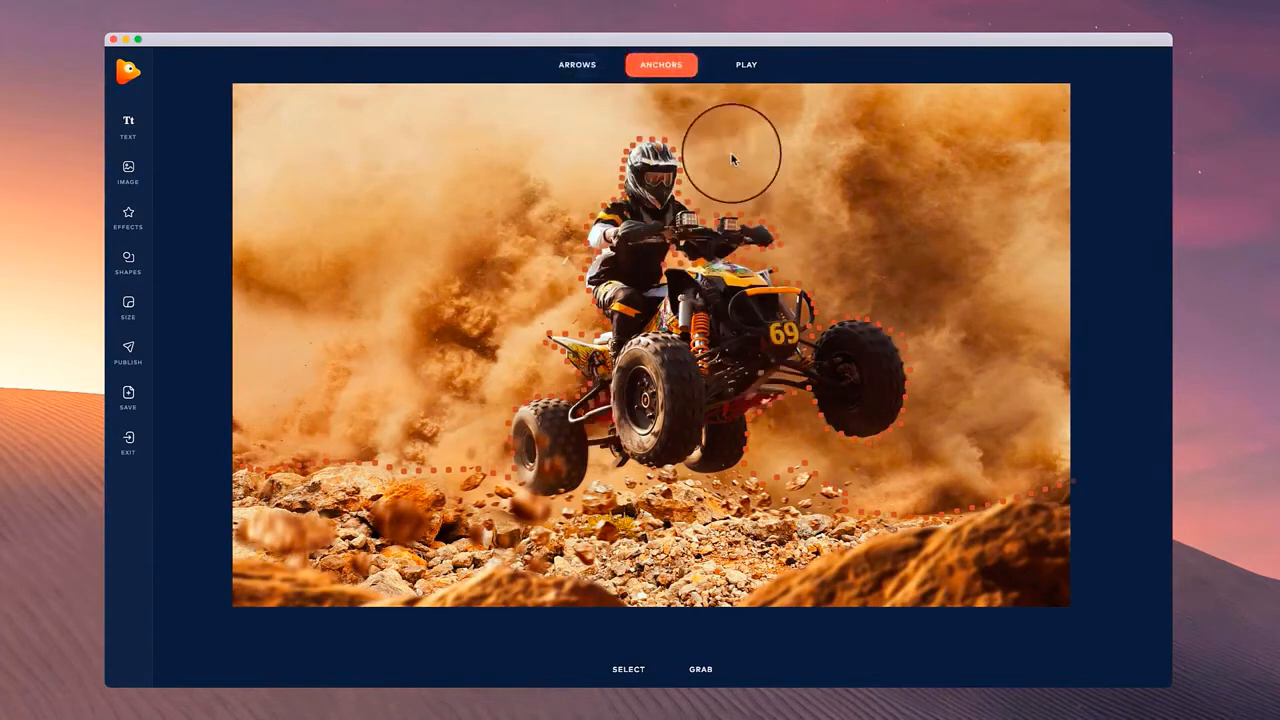
{"action": "left_click", "coordinate": [580, 64]}
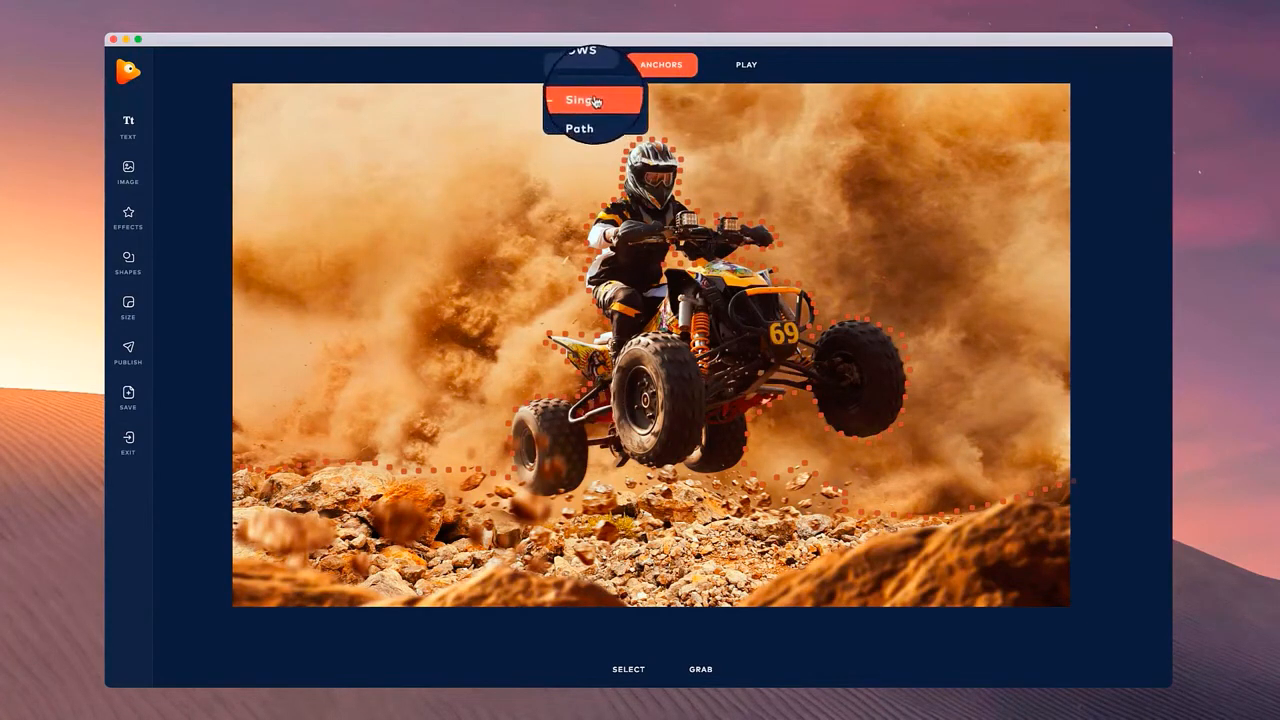
{"action": "left_click", "coordinate": [595, 101]}
{"action": "left_click", "coordinate": [580, 64]}
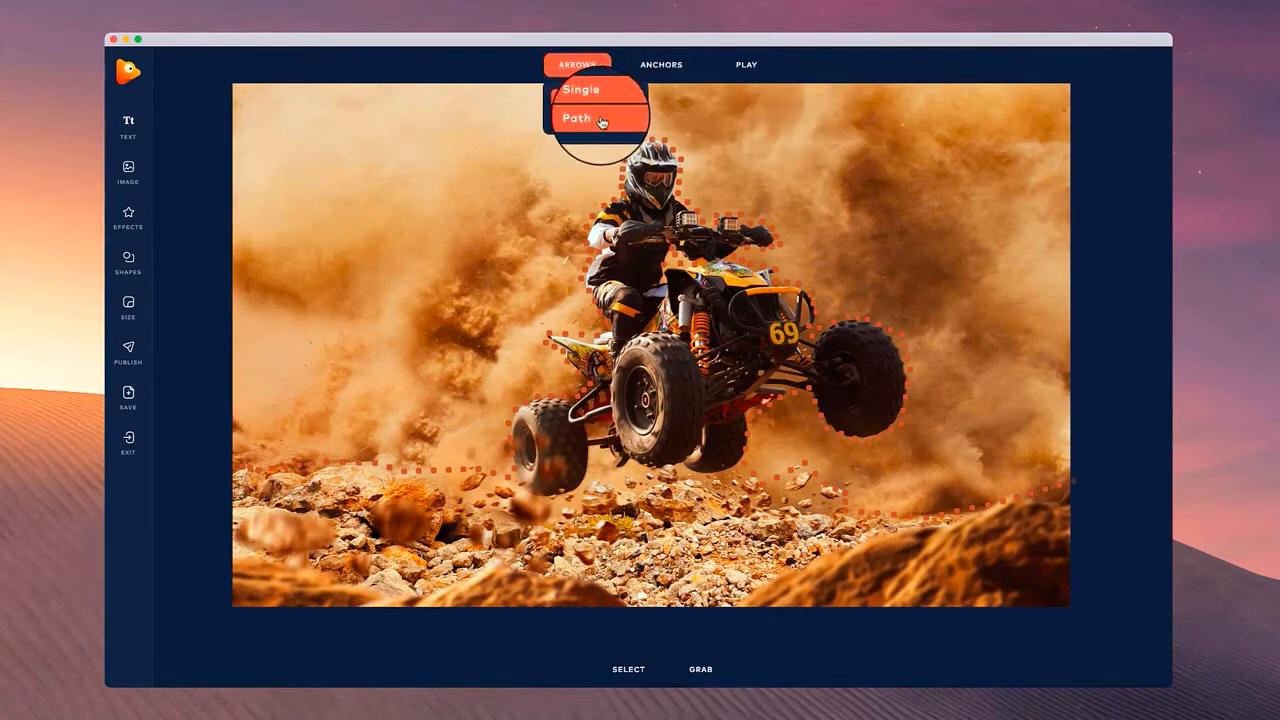
{"action": "left_click", "coordinate": [595, 121]}
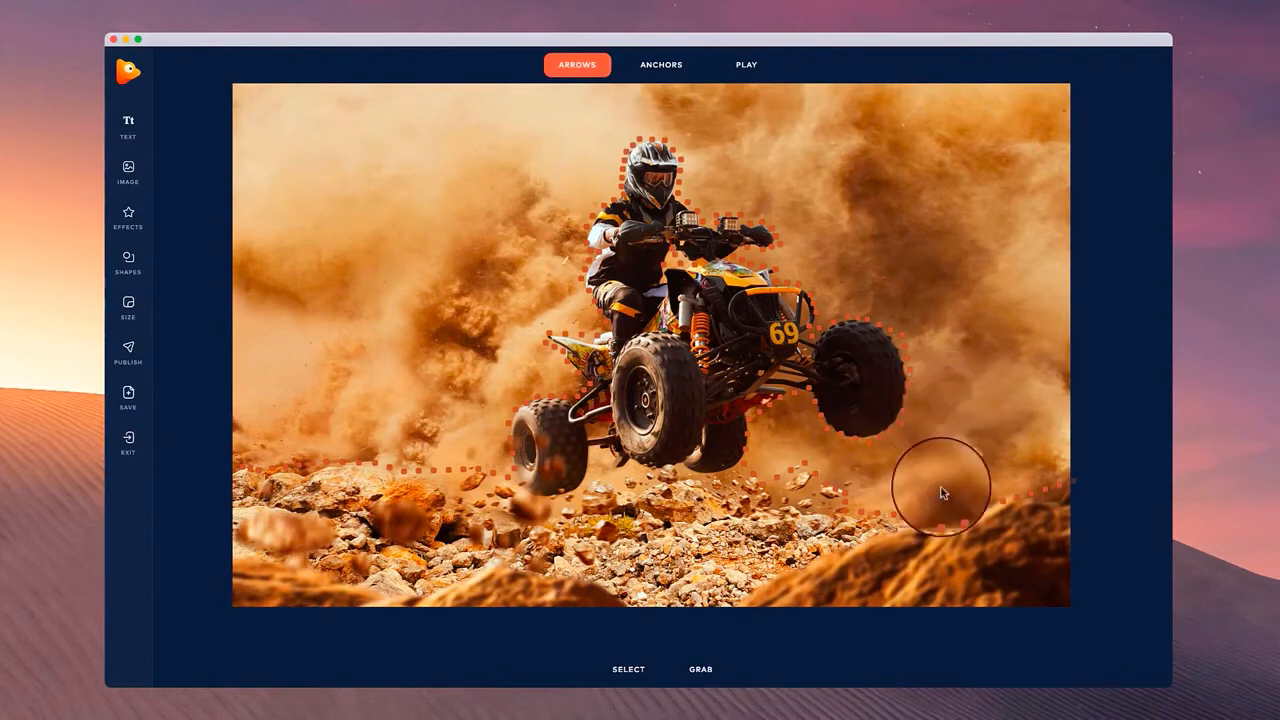
{"action": "left_click_drag", "start_coordinate": [945, 499], "coordinate": [1038, 397]}
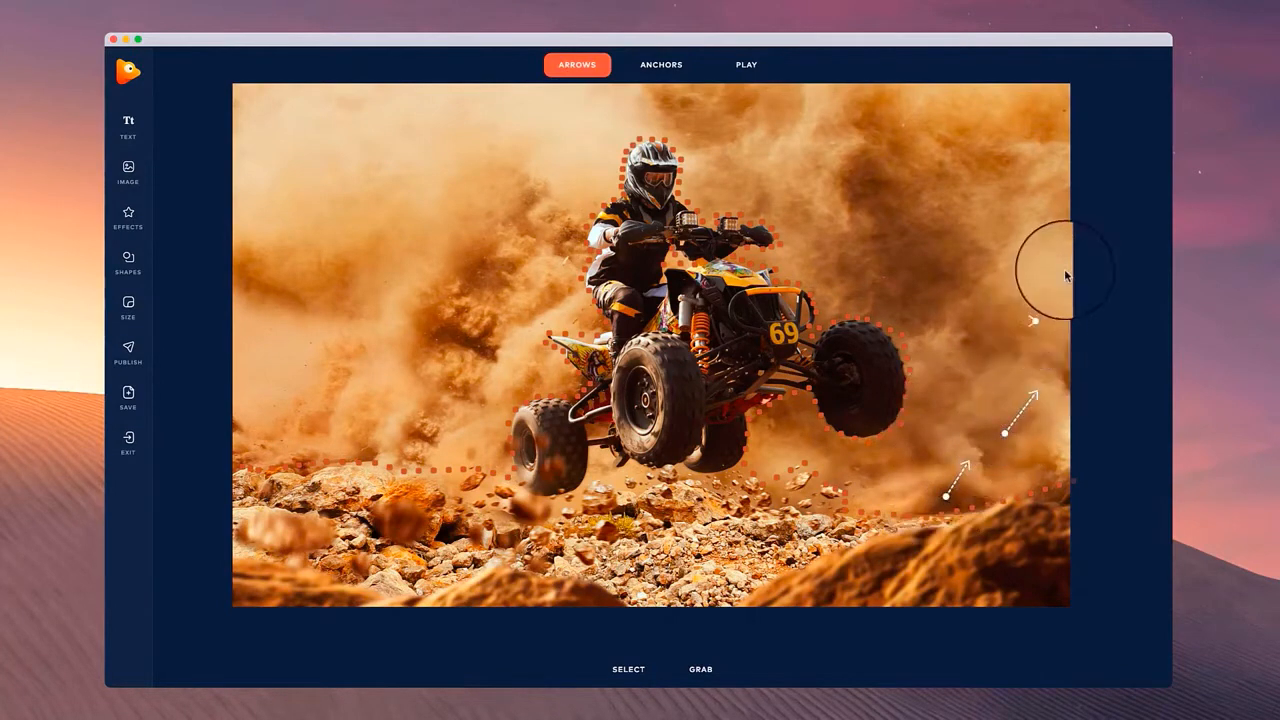
{"action": "left_click_drag", "start_coordinate": [1055, 275], "coordinate": [1054, 272]}
Add upward motion arrows in the dust above the front wheel, in the upper right, and on both sides of the helmet.
{"action": "left_click_drag", "start_coordinate": [910, 310], "coordinate": [927, 255]}
{"action": "left_click_drag", "start_coordinate": [869, 214], "coordinate": [873, 157]}
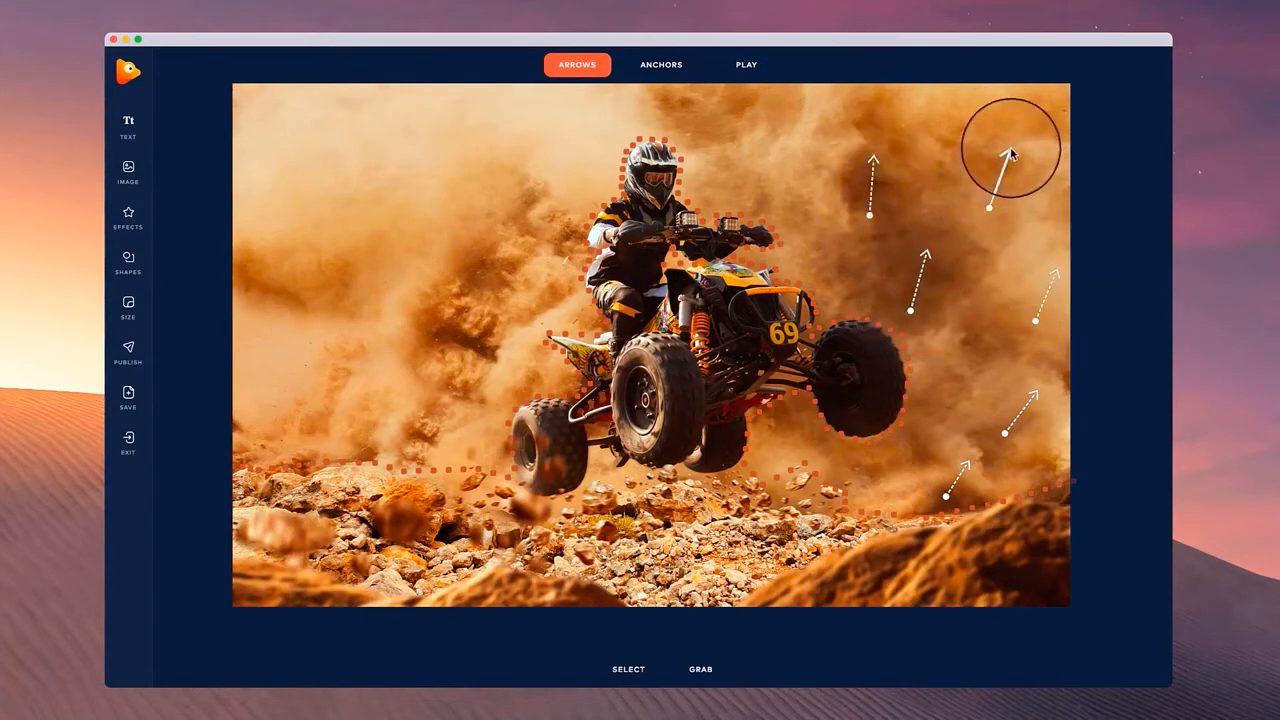
{"action": "left_click_drag", "start_coordinate": [1011, 153], "coordinate": [1009, 151]}
{"action": "left_click_drag", "start_coordinate": [752, 202], "coordinate": [762, 154]}
{"action": "left_click_drag", "start_coordinate": [593, 179], "coordinate": [571, 134]}
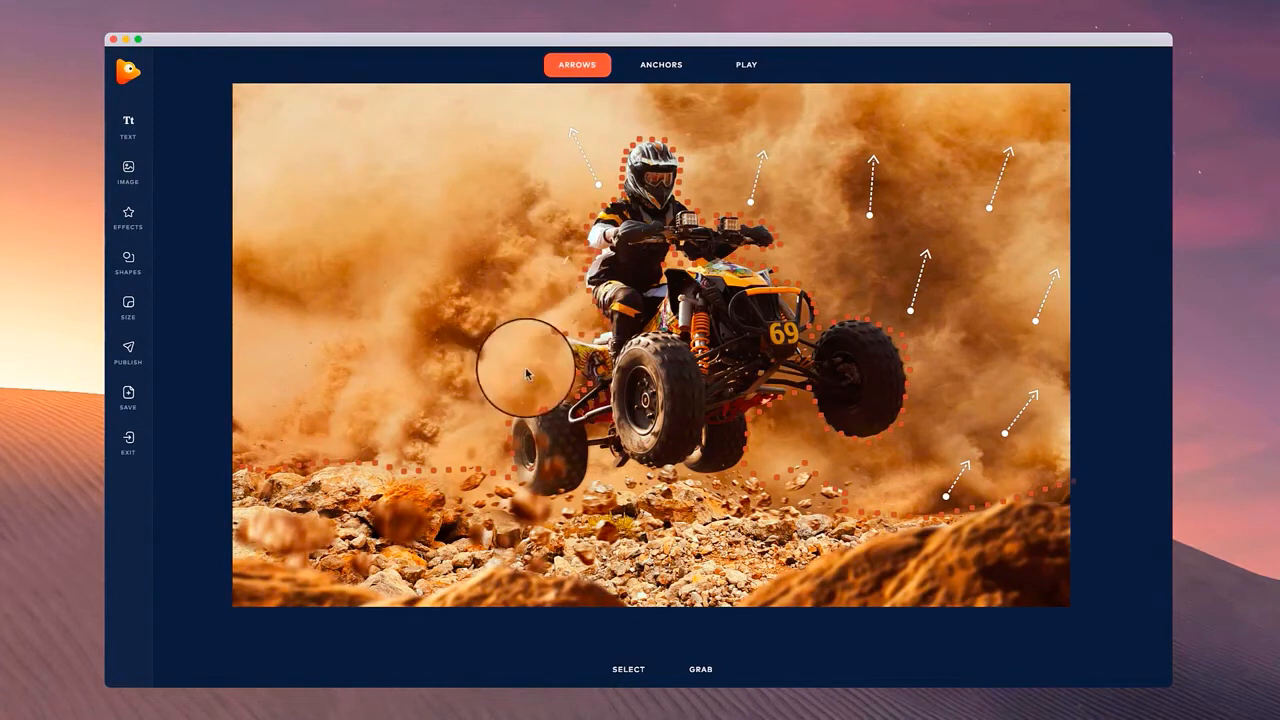
Add motion arrows pointing up and to the left through the dust behind the rider and across the left side.
{"action": "left_click_drag", "start_coordinate": [534, 378], "coordinate": [522, 210]}
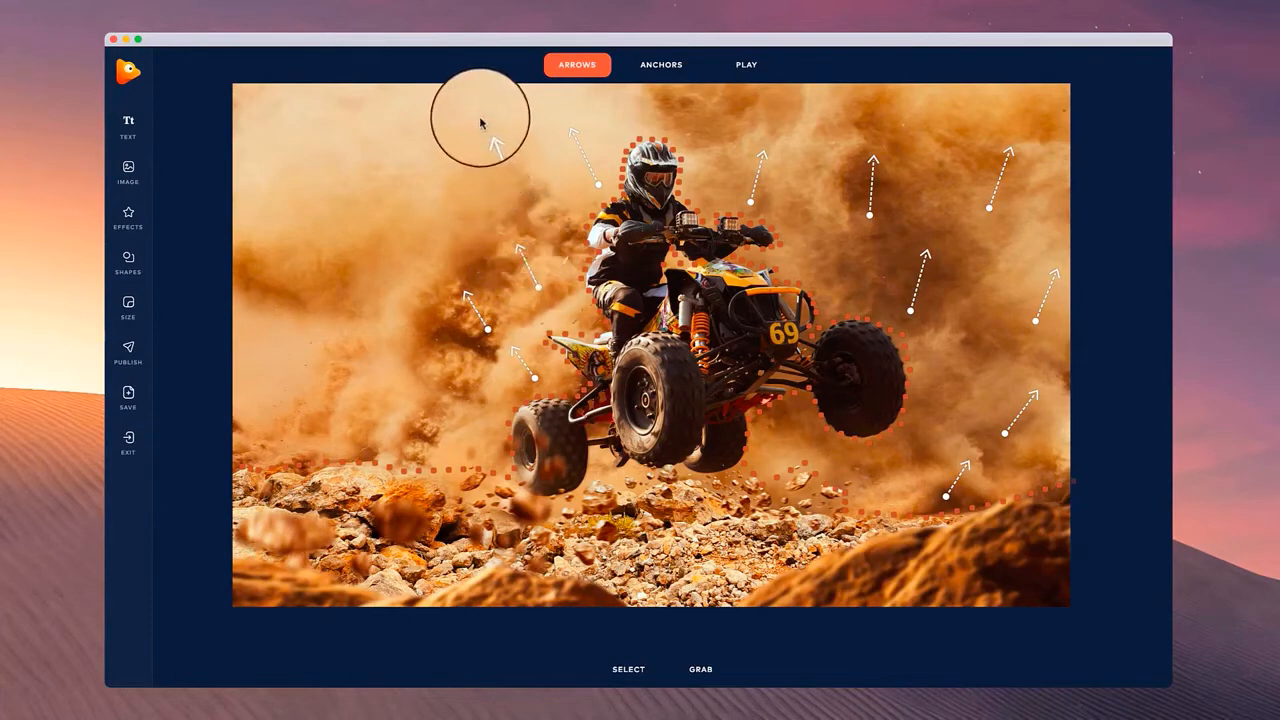
{"action": "left_click_drag", "start_coordinate": [480, 122], "coordinate": [480, 117]}
{"action": "left_click_drag", "start_coordinate": [351, 291], "coordinate": [318, 250]}
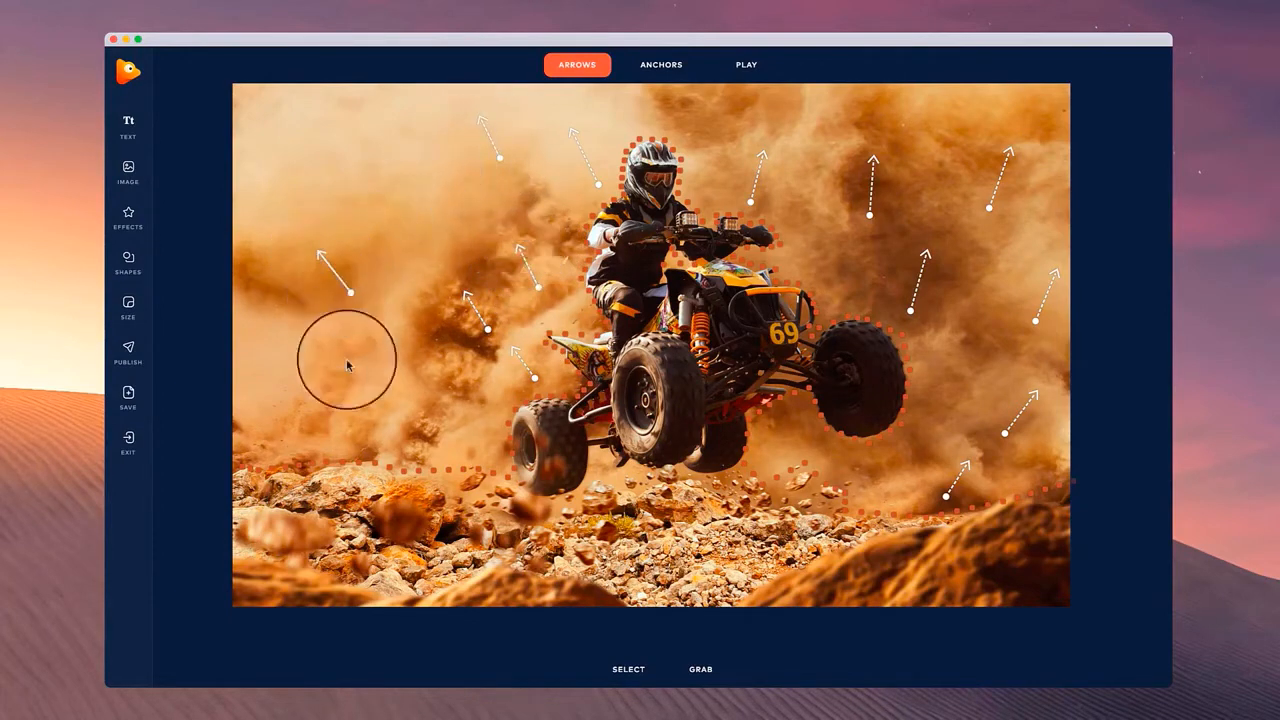
Add up-left motion arrows in the dust above the left-hand rocks, plus one in the upper-left corner.
{"action": "left_click_drag", "start_coordinate": [377, 437], "coordinate": [357, 416]}
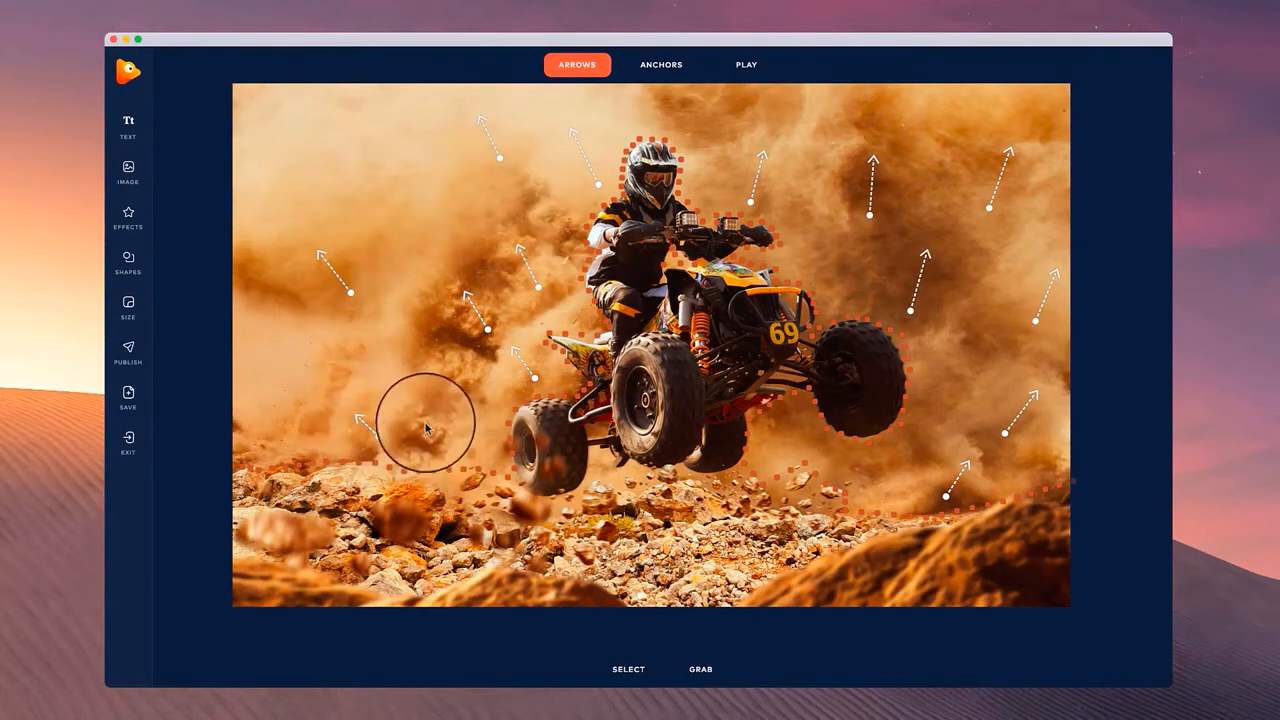
{"action": "left_click_drag", "start_coordinate": [446, 438], "coordinate": [424, 419]}
{"action": "left_click_drag", "start_coordinate": [470, 378], "coordinate": [435, 343]}
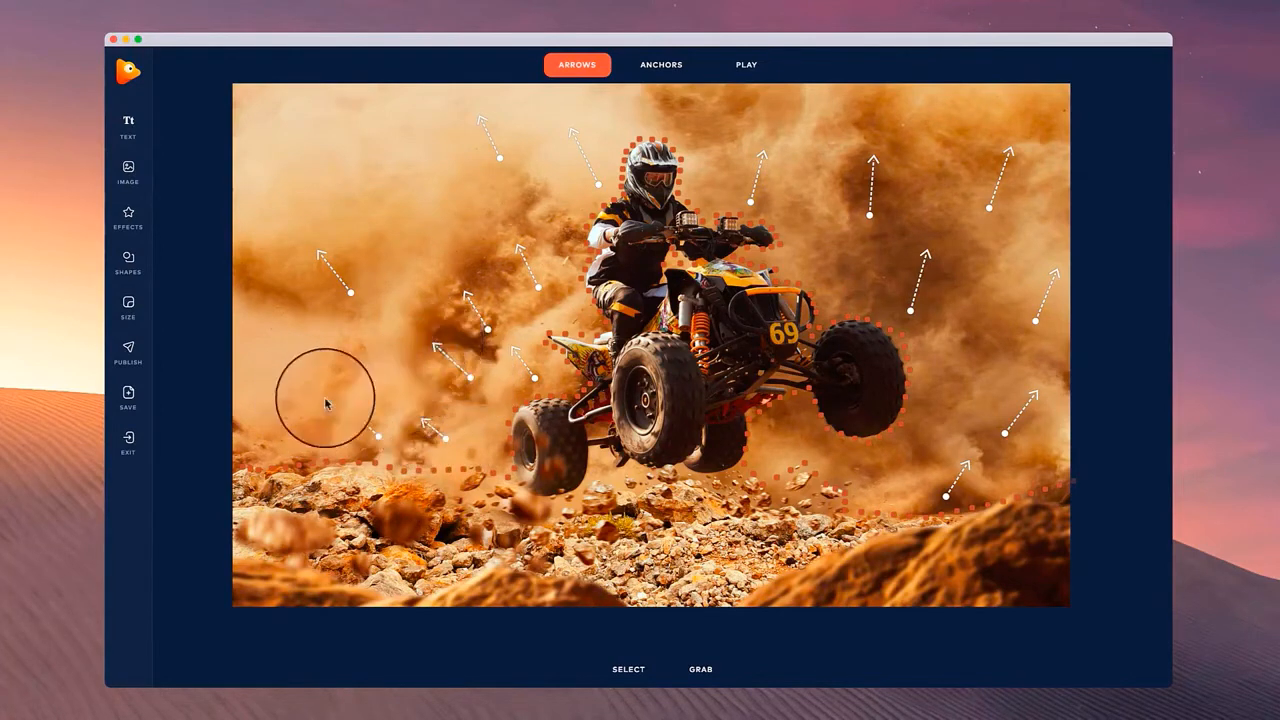
{"action": "left_click_drag", "start_coordinate": [327, 401], "coordinate": [305, 370]}
{"action": "left_click_drag", "start_coordinate": [298, 140], "coordinate": [298, 136]}
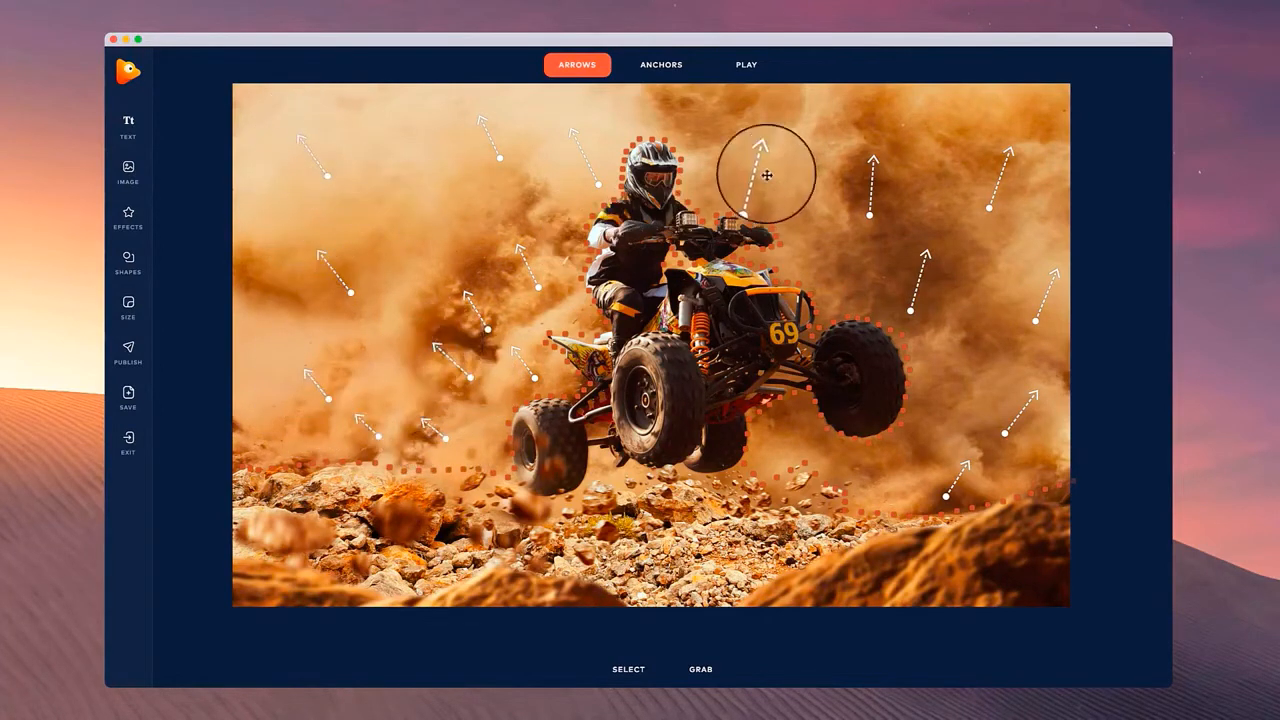
Add upward motion arrows above the helmet and in front of the handlebars, then play the dust animation.
{"action": "left_click_drag", "start_coordinate": [672, 137], "coordinate": [679, 95]}
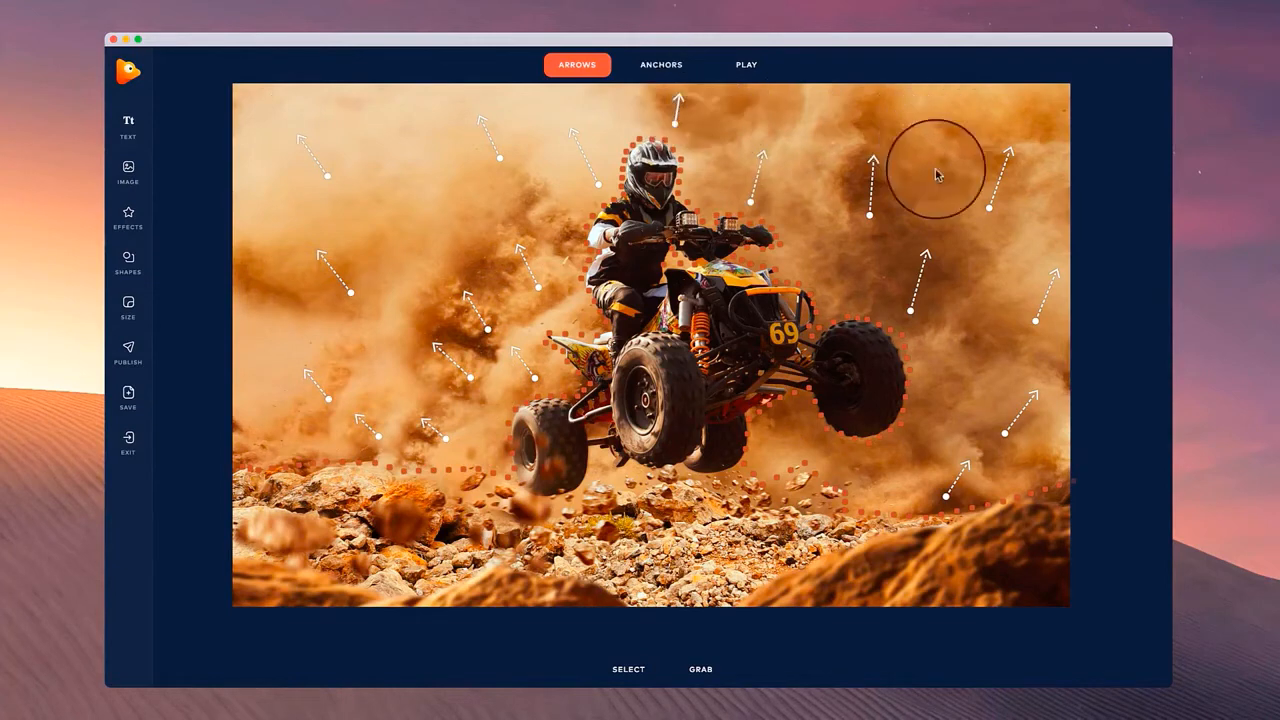
{"action": "left_click_drag", "start_coordinate": [855, 265], "coordinate": [854, 262]}
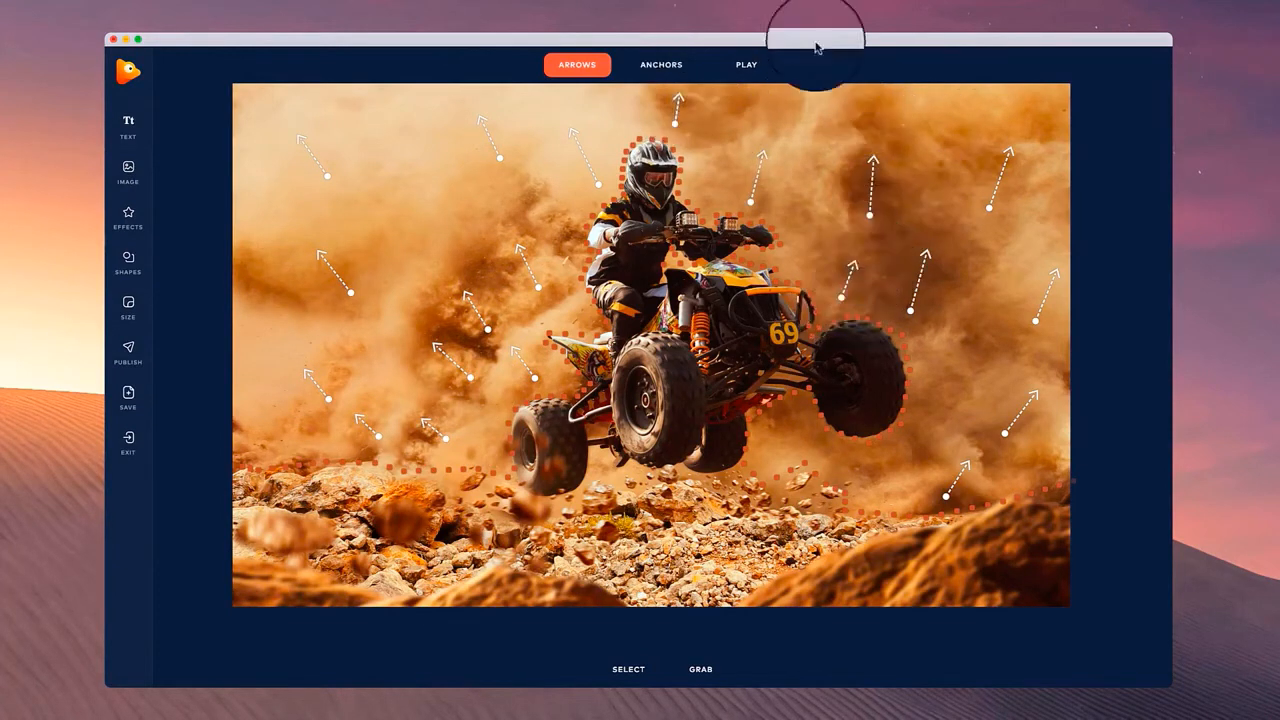
{"action": "left_click", "coordinate": [748, 64]}
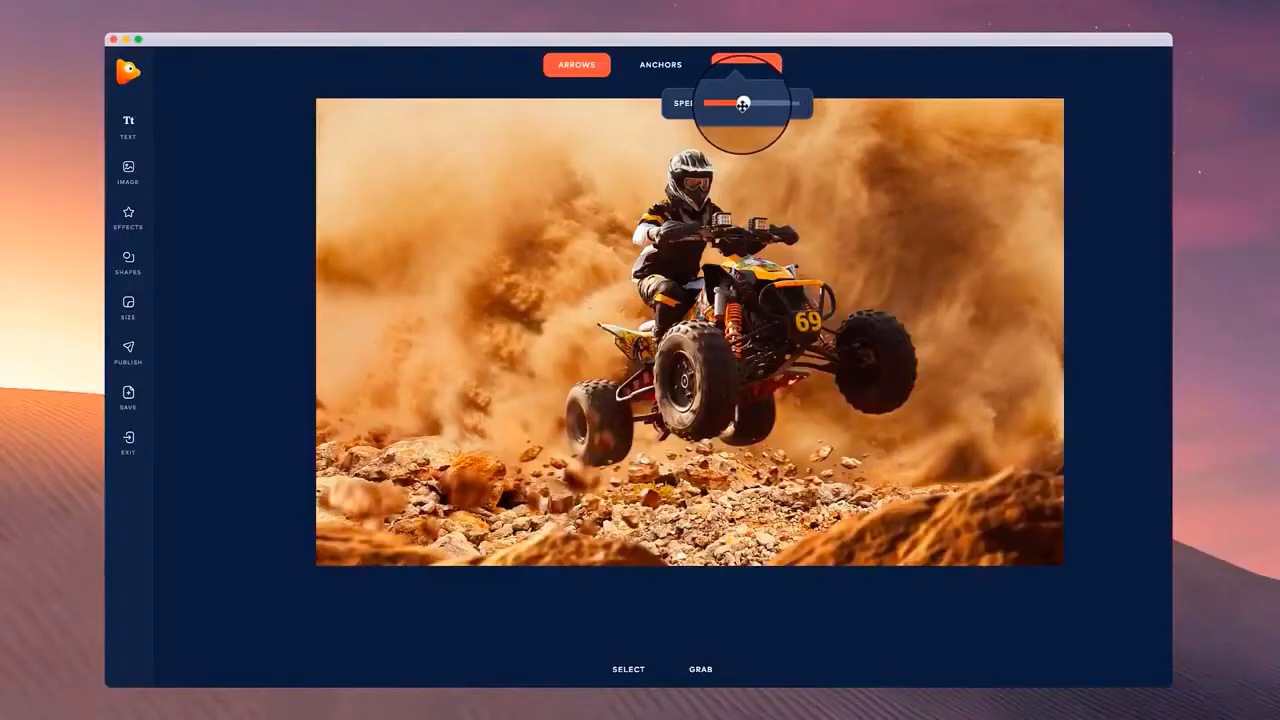
Raise the animation speed slightly and add up-left motion arrows in the dust beside the helmet and behind the rider's shoulder.
{"action": "left_click_drag", "start_coordinate": [742, 104], "coordinate": [748, 104]}
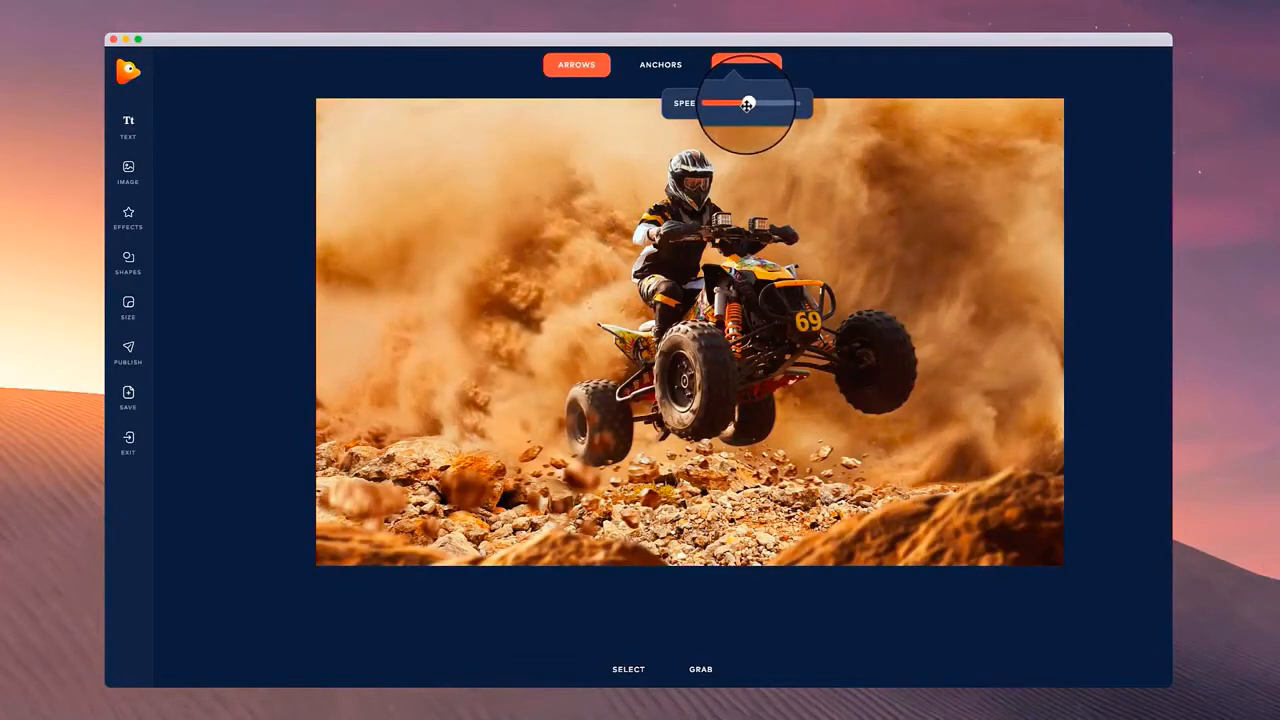
{"action": "left_click", "coordinate": [752, 70]}
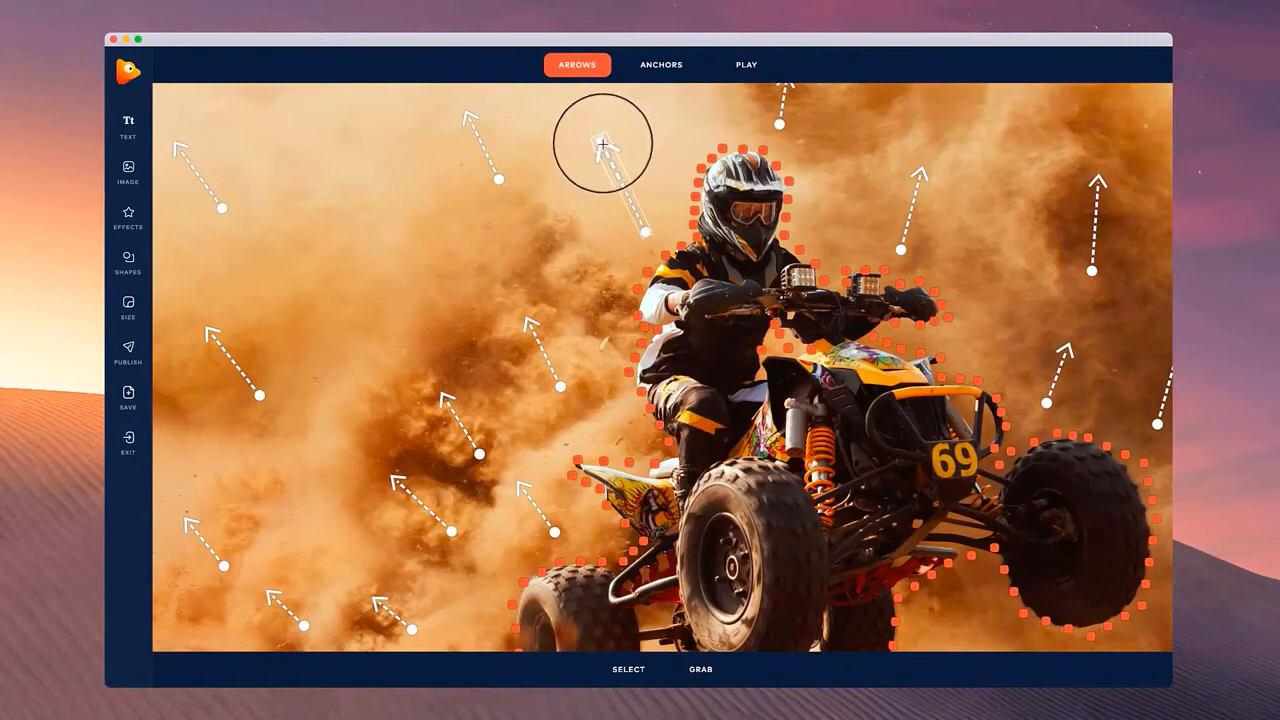
{"action": "left_click_drag", "start_coordinate": [609, 159], "coordinate": [610, 164]}
{"action": "left_click_drag", "start_coordinate": [603, 296], "coordinate": [566, 258]}
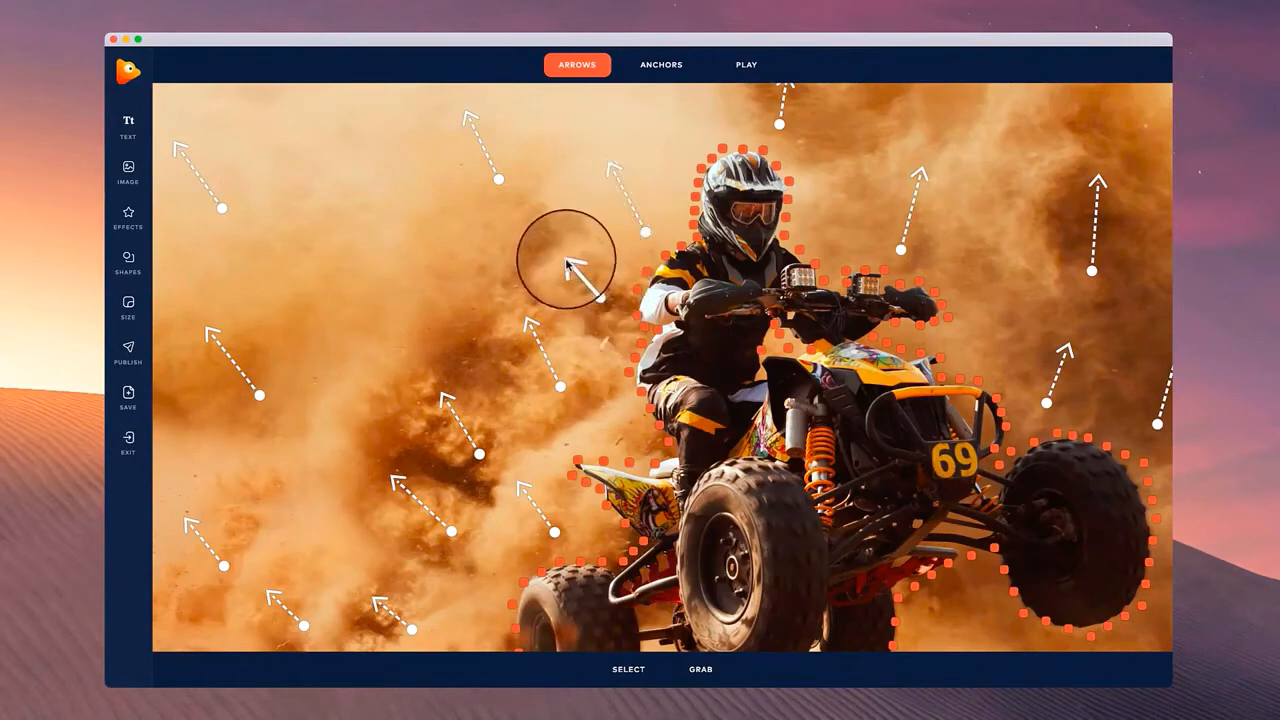
Preview the dust animation across the whole photo, and stop the playback.
{"action": "scroll", "coordinate": [565, 259], "scroll_direction": "down", "scroll_amount": 2}
{"action": "scroll", "coordinate": [534, 259], "scroll_direction": "down", "scroll_amount": 1}
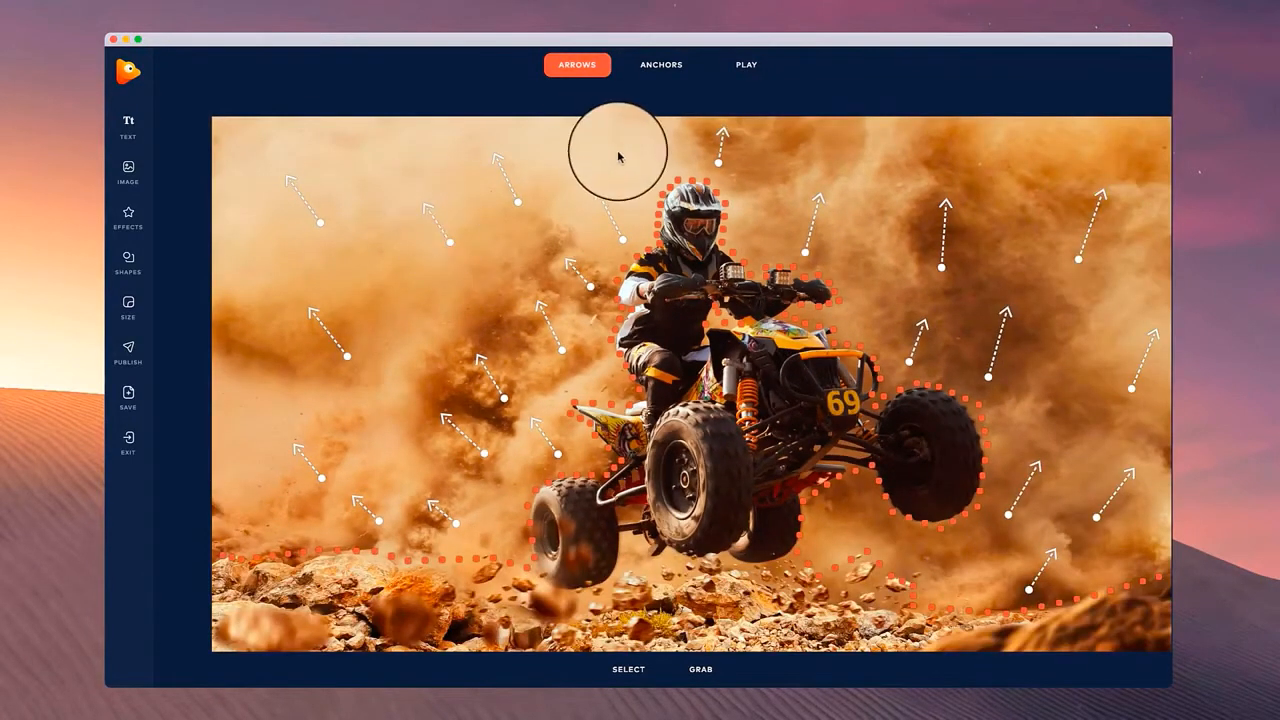
{"action": "left_click", "coordinate": [746, 64]}
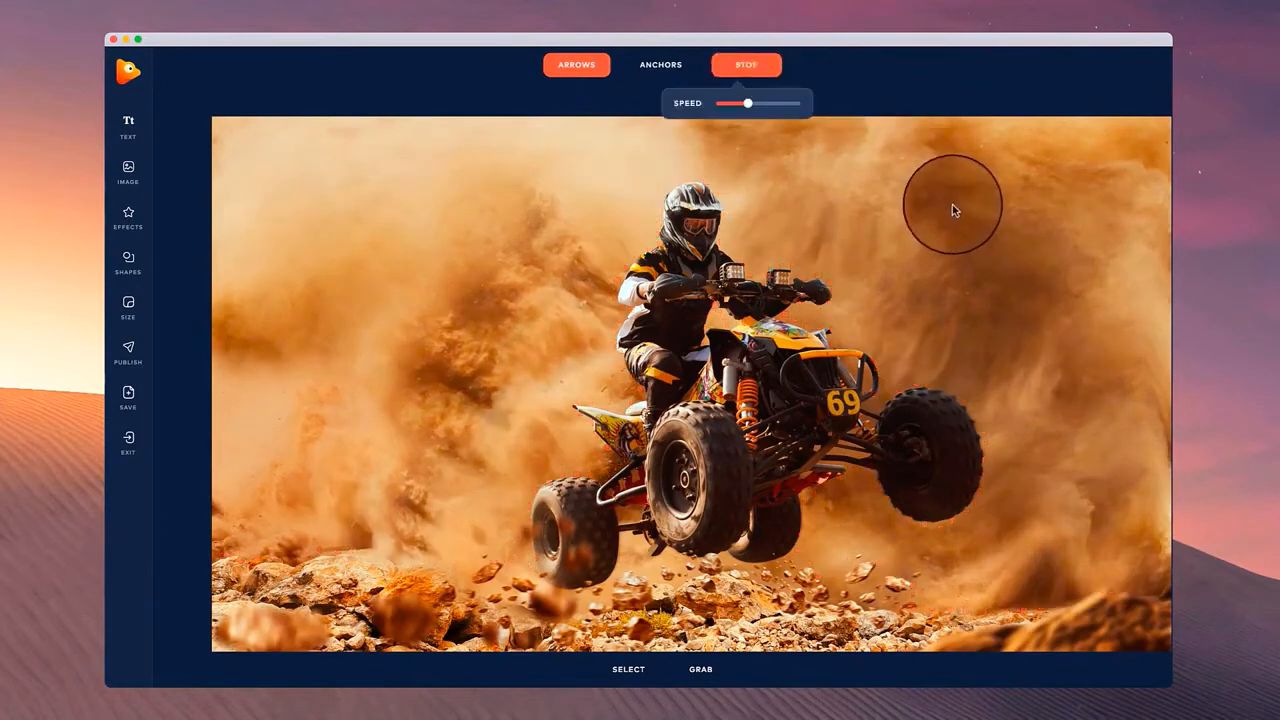
{"action": "scroll", "coordinate": [970, 198], "scroll_direction": "down", "scroll_amount": 1}
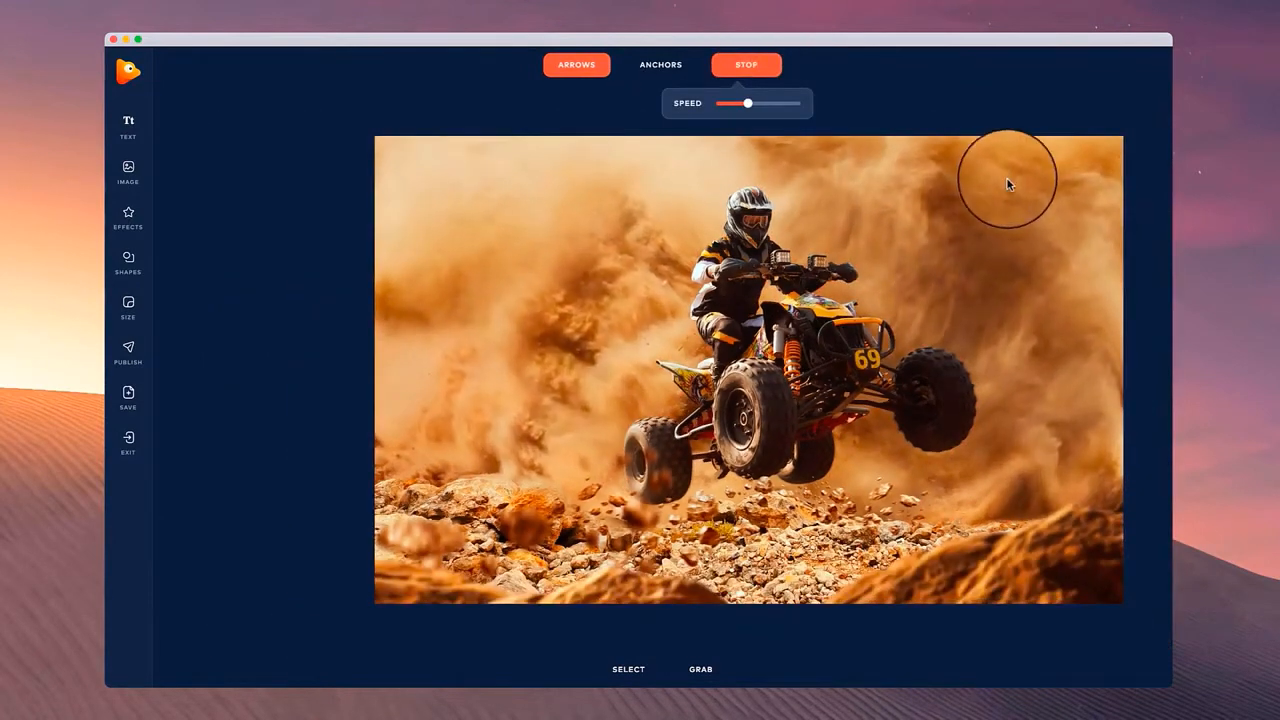
{"action": "left_click", "coordinate": [752, 64]}
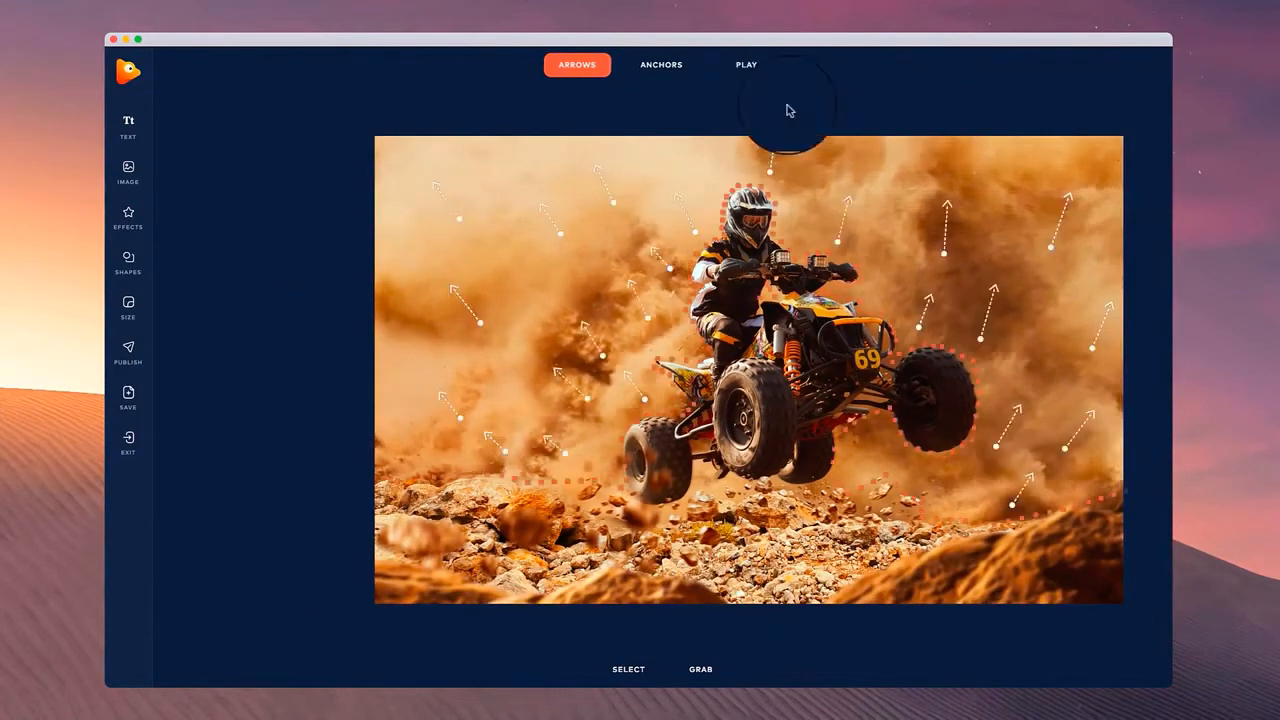
Center the photo and open the publishing settings with MP4 as the output format.
{"action": "left_click_drag", "start_coordinate": [896, 241], "coordinate": [820, 233]}
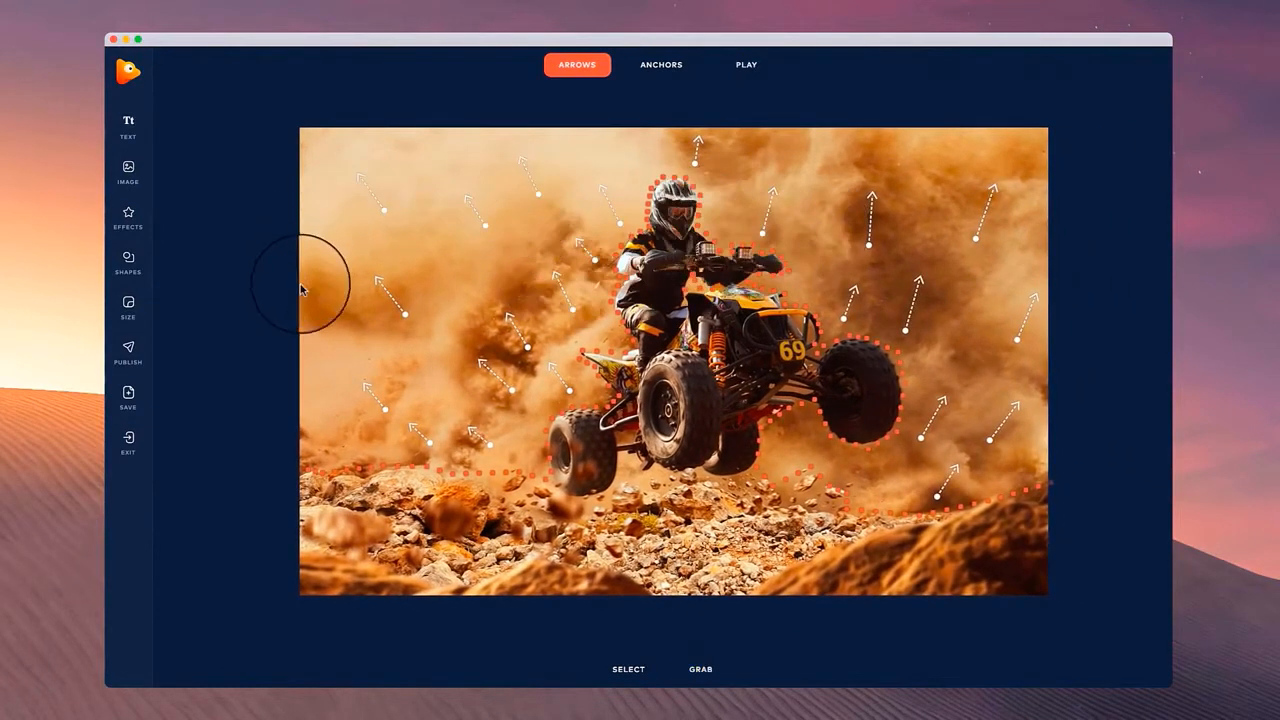
{"action": "left_click", "coordinate": [135, 360]}
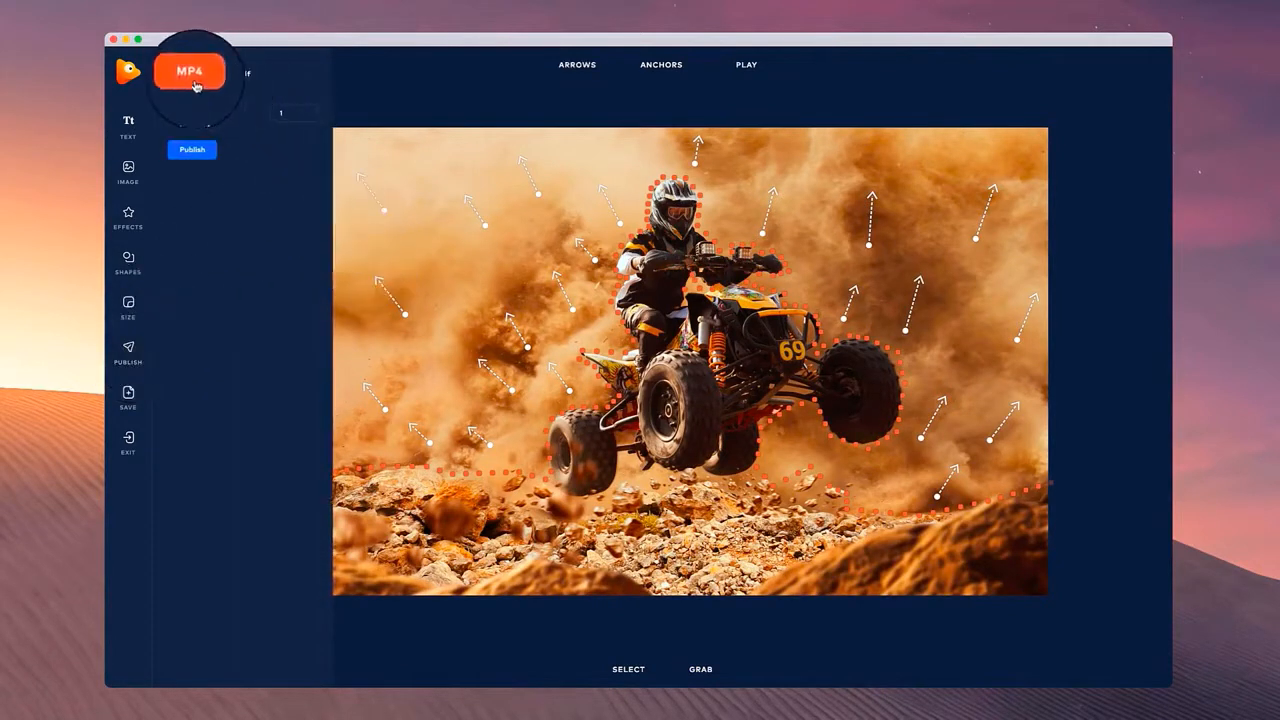
{"action": "left_click", "coordinate": [242, 80]}
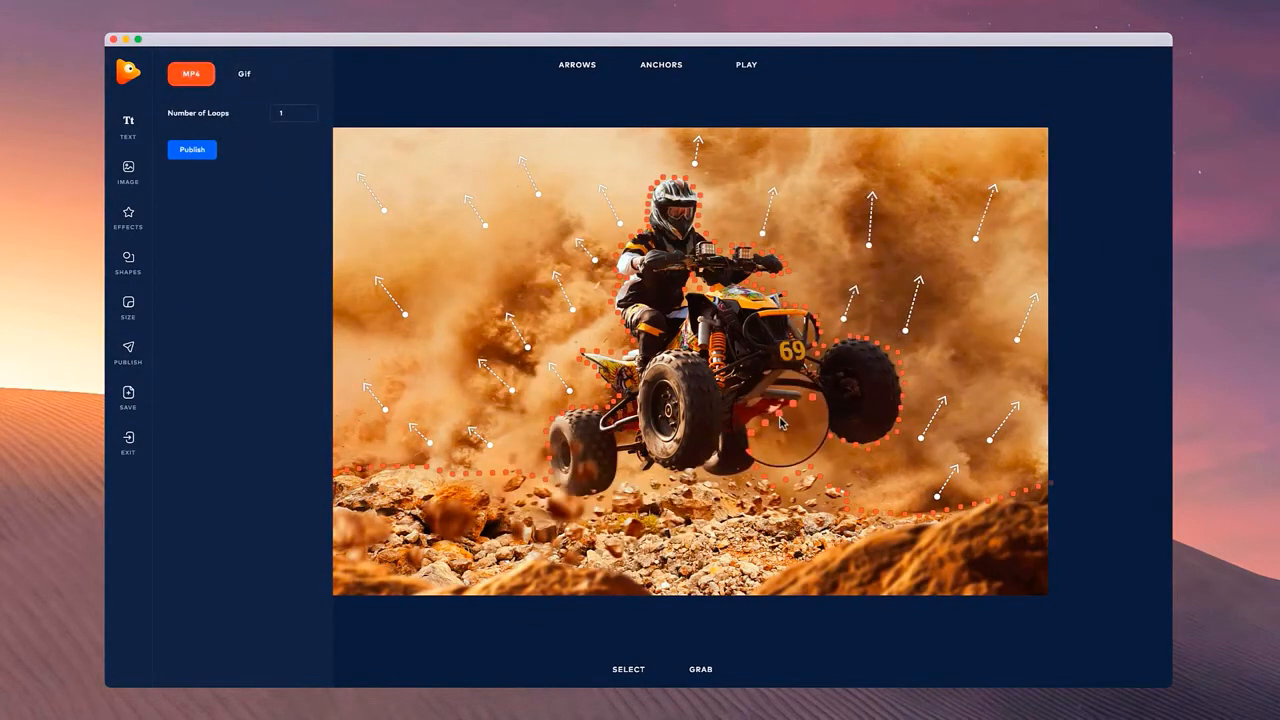
Preview the animation at a slightly faster speed, and bring the speed back down.
{"action": "left_click", "coordinate": [751, 69]}
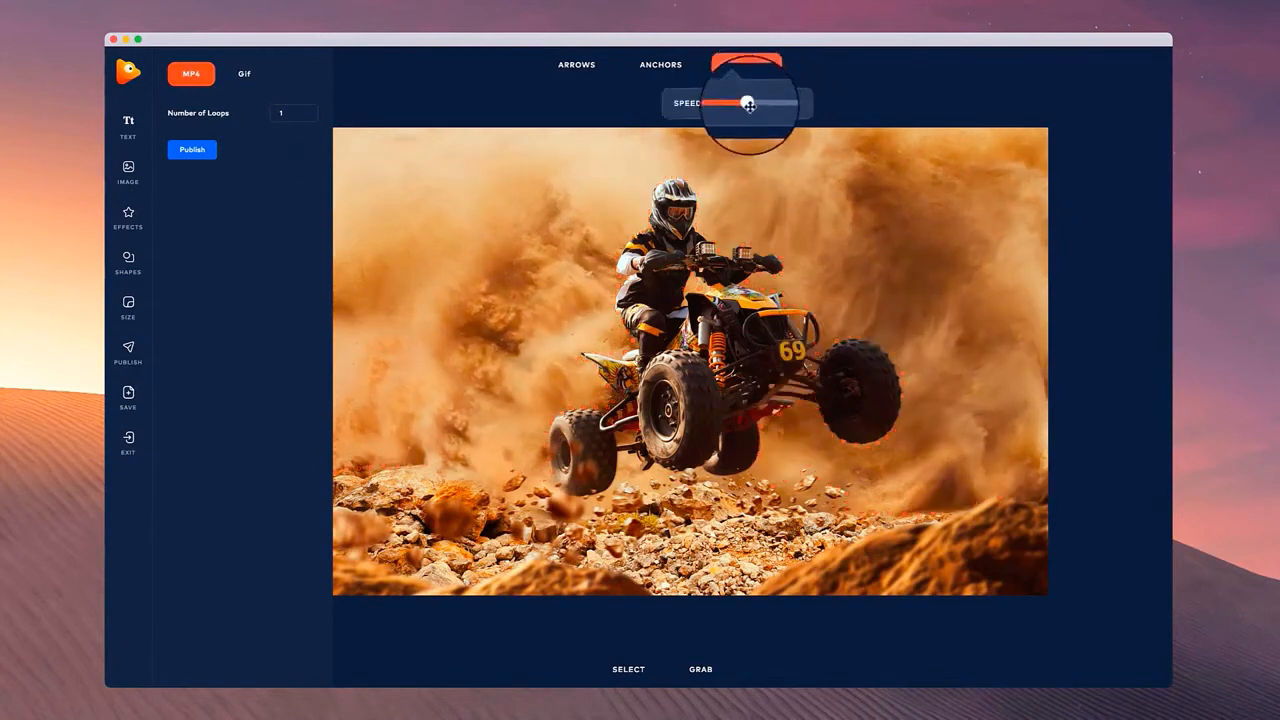
{"action": "left_click_drag", "start_coordinate": [748, 105], "coordinate": [756, 107]}
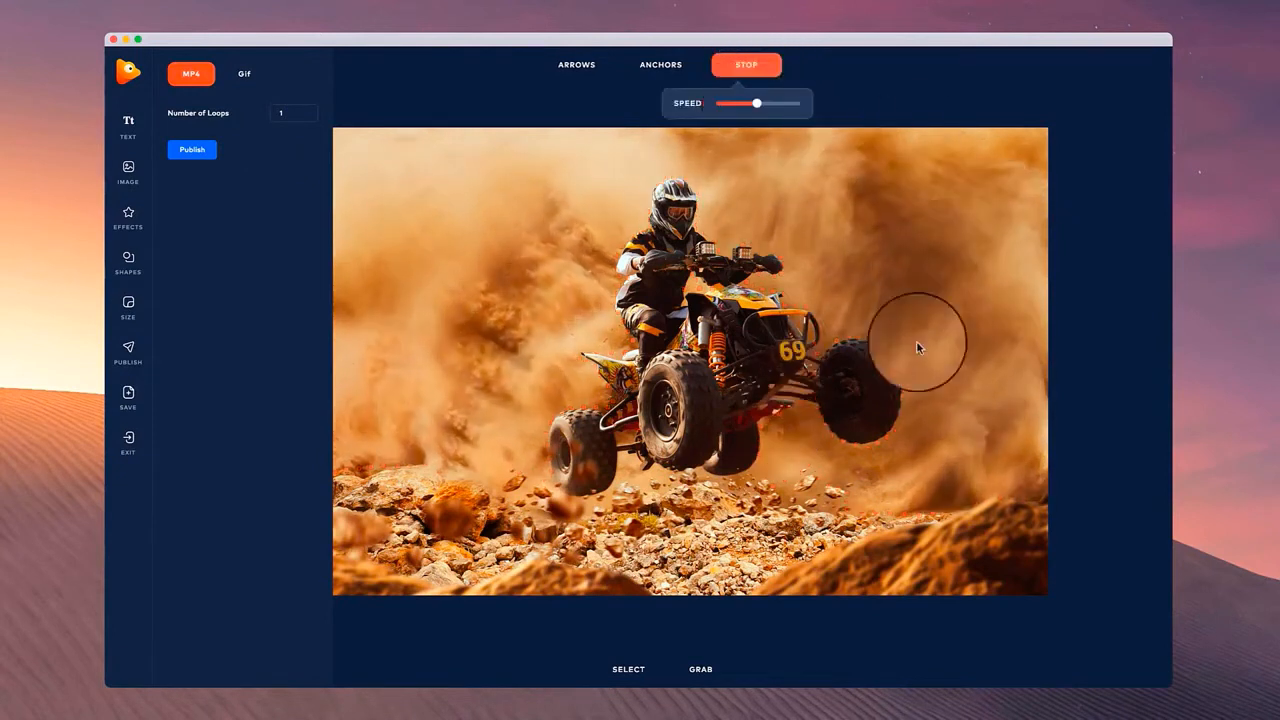
{"action": "left_click_drag", "start_coordinate": [757, 104], "coordinate": [747, 104]}
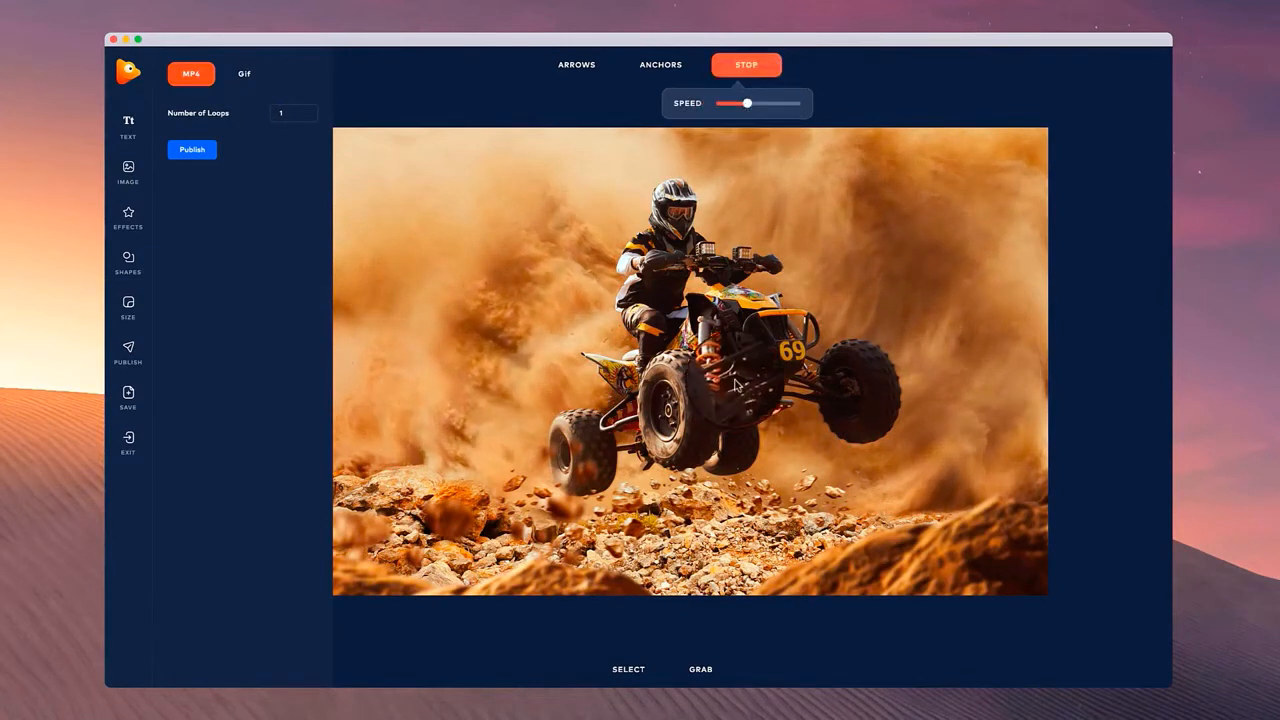
Set the number of loops to 2 and publish the animation as an MP4.
{"action": "double_click", "coordinate": [278, 110]}
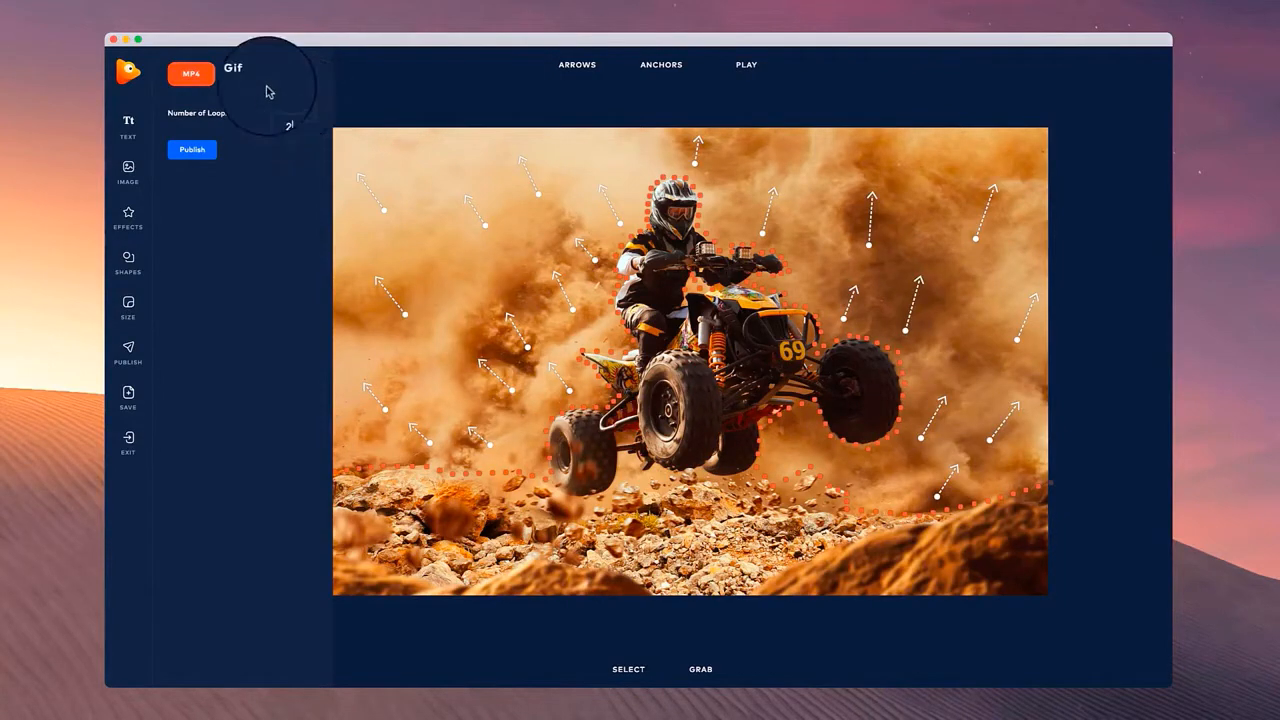
{"action": "left_click", "coordinate": [192, 150]}
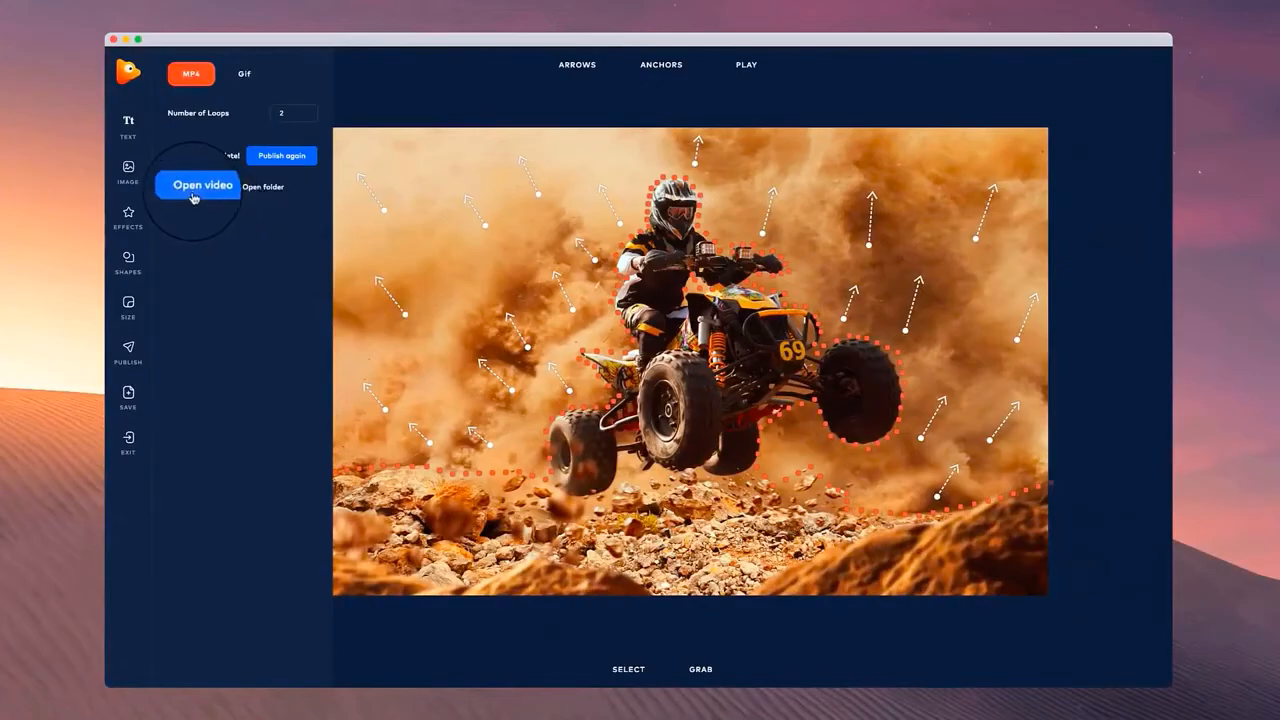
Open the rendered Motorbike vibrance.mp4, play it to check the dust motion, and close the video.
{"action": "left_click", "coordinate": [196, 186]}
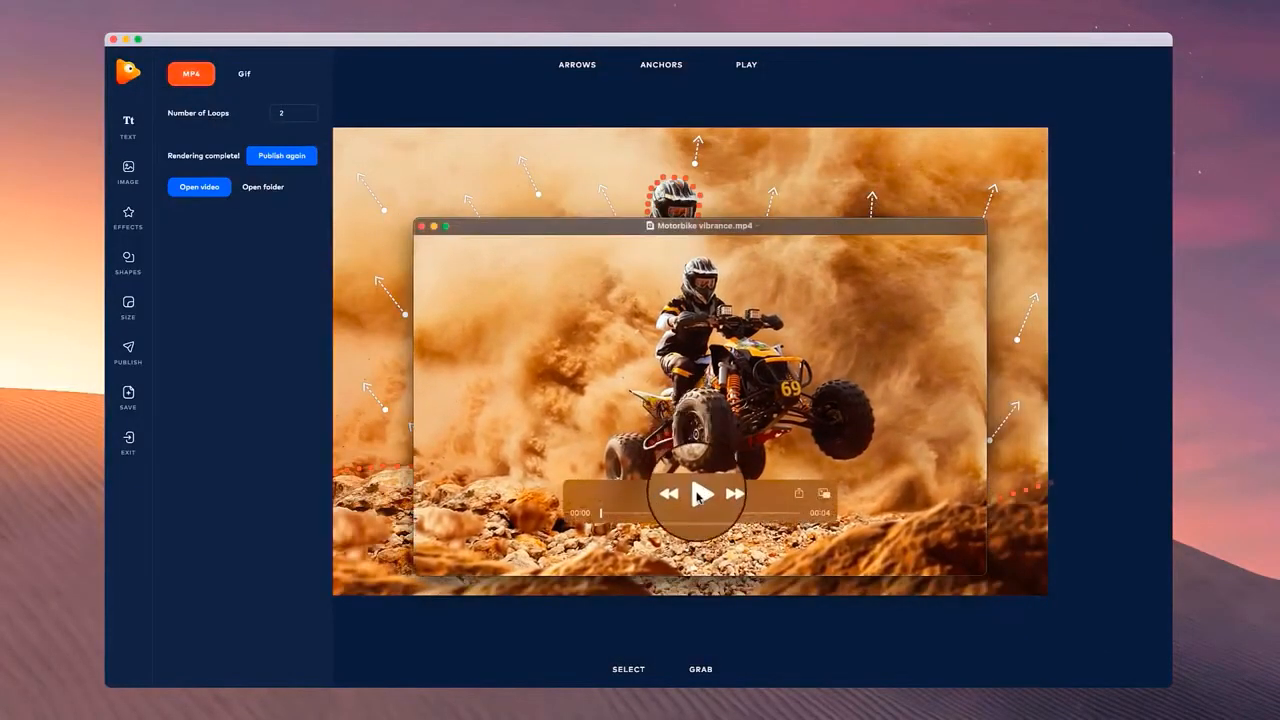
{"action": "left_click", "coordinate": [700, 494]}
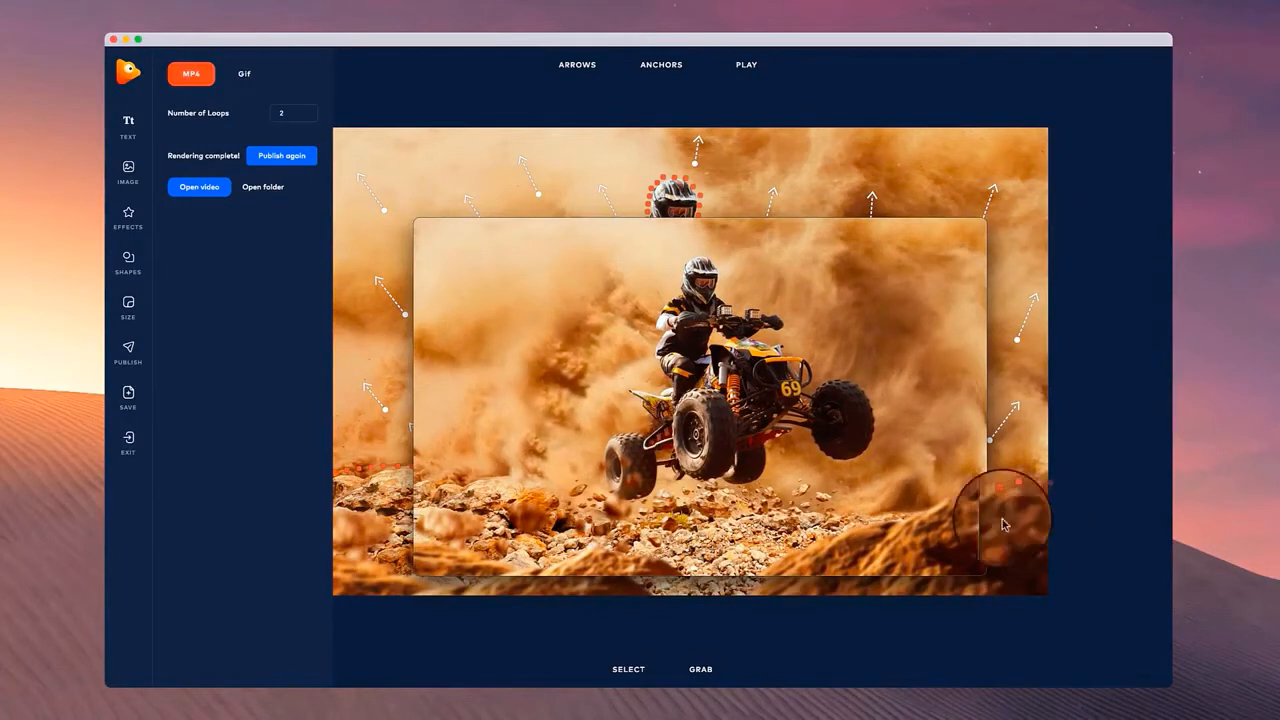
{"action": "left_click", "coordinate": [700, 493]}
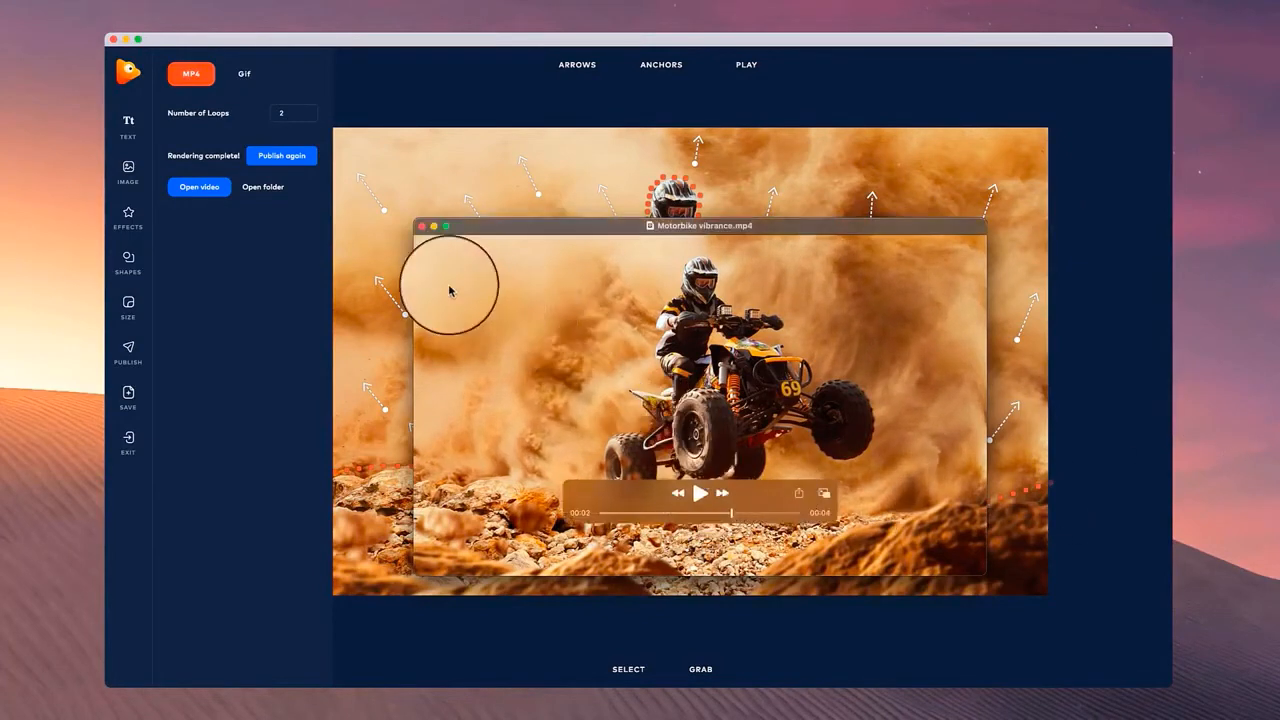
{"action": "left_click", "coordinate": [421, 226]}
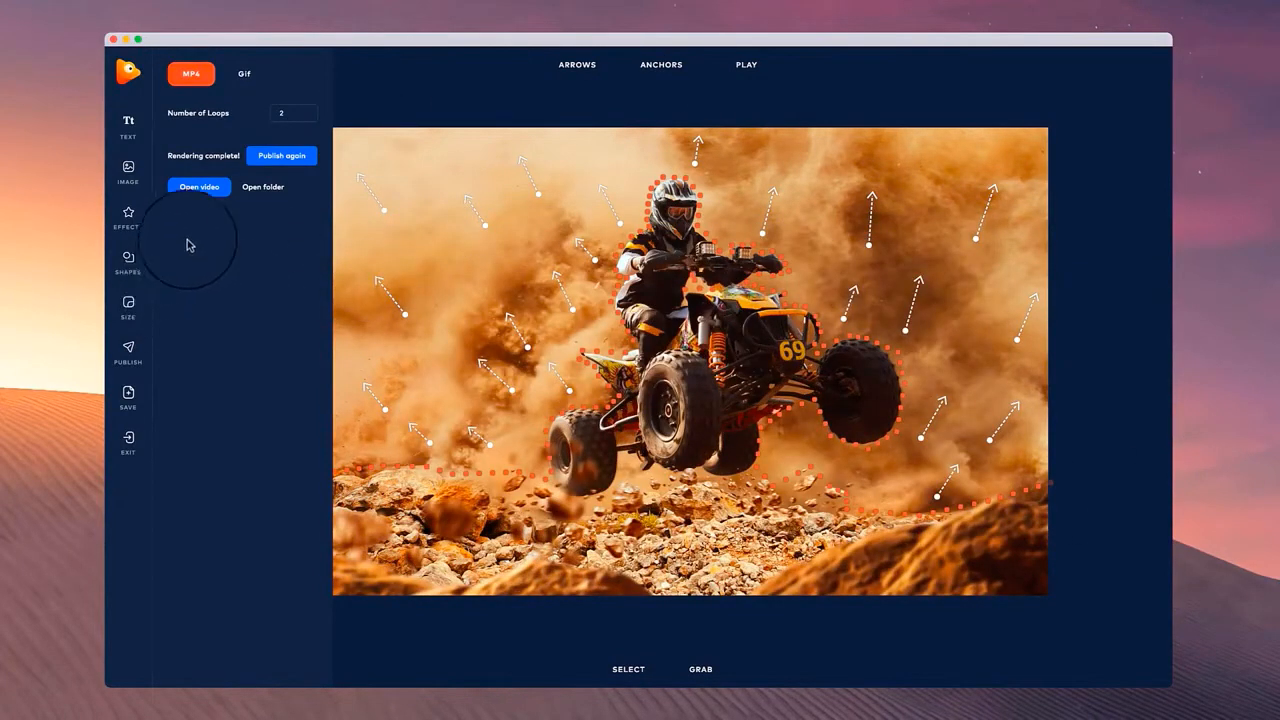
Crop the project to the square Instagram format, 1080 x 1080, around the quad rider, and open the publishing settings.
{"action": "left_click", "coordinate": [127, 306]}
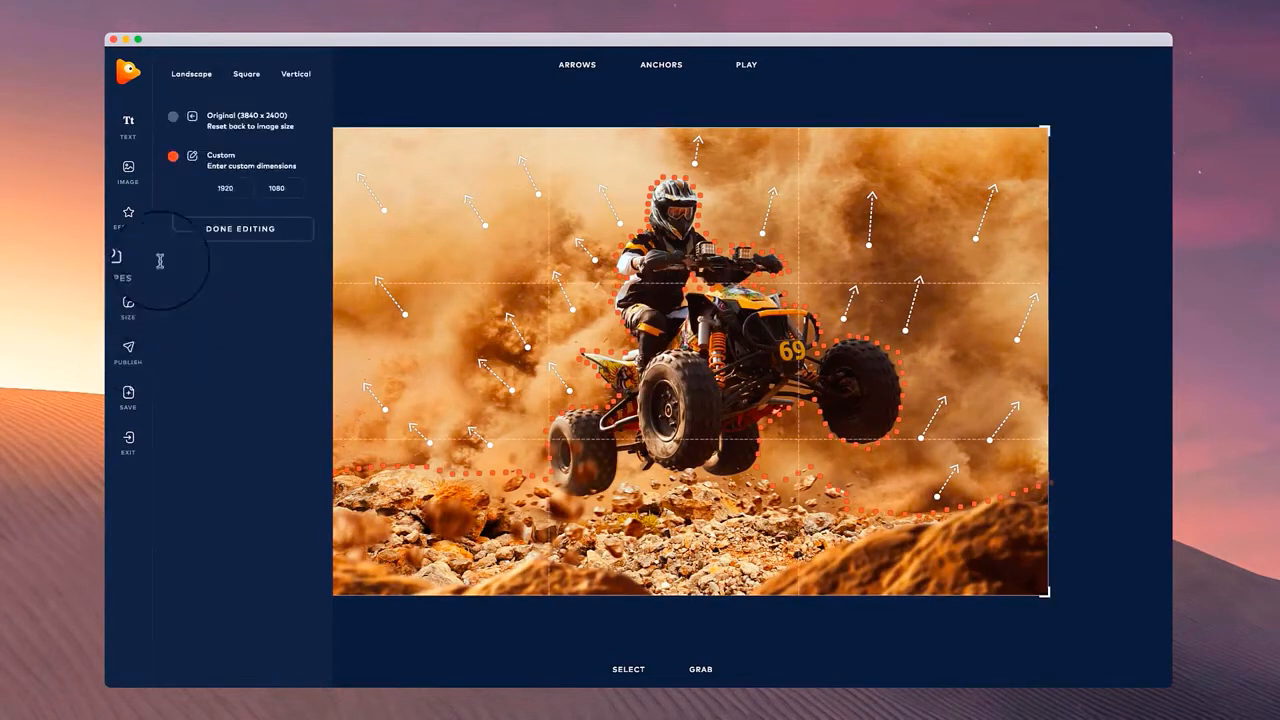
{"action": "left_click", "coordinate": [246, 74]}
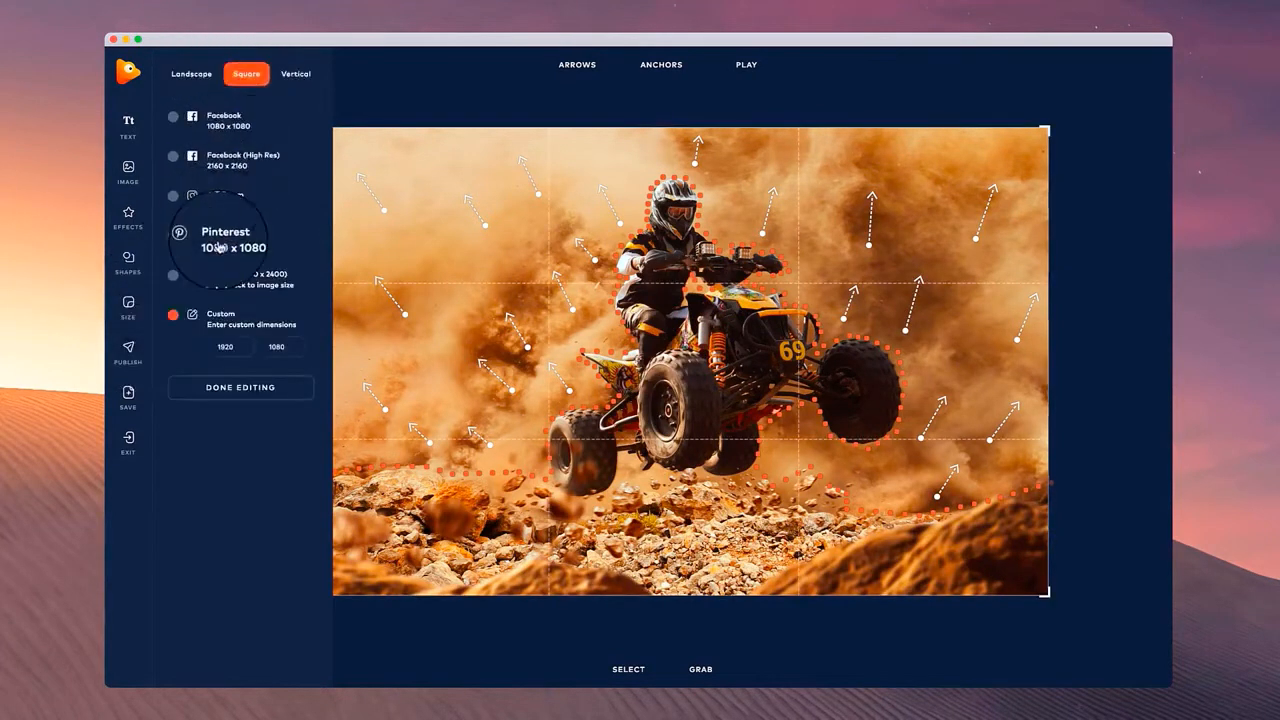
{"action": "left_click", "coordinate": [232, 203]}
{"action": "left_click_drag", "start_coordinate": [633, 287], "coordinate": [727, 378]}
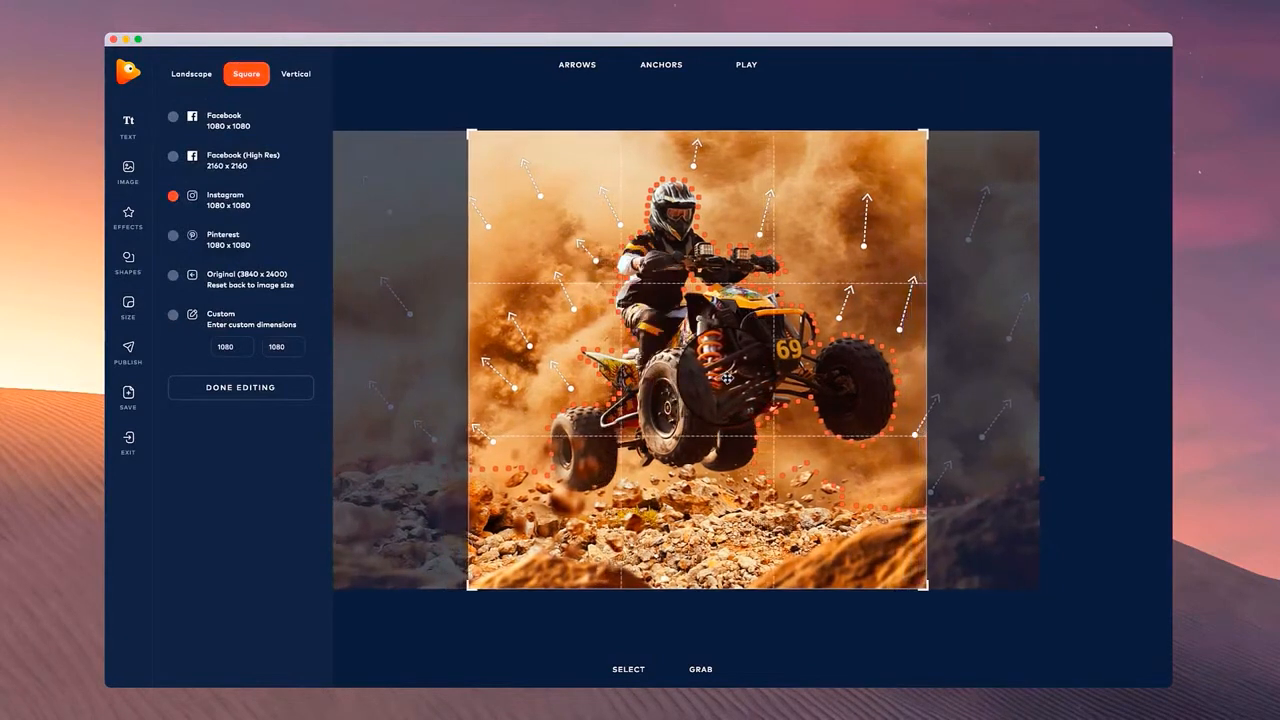
{"action": "left_click", "coordinate": [222, 392]}
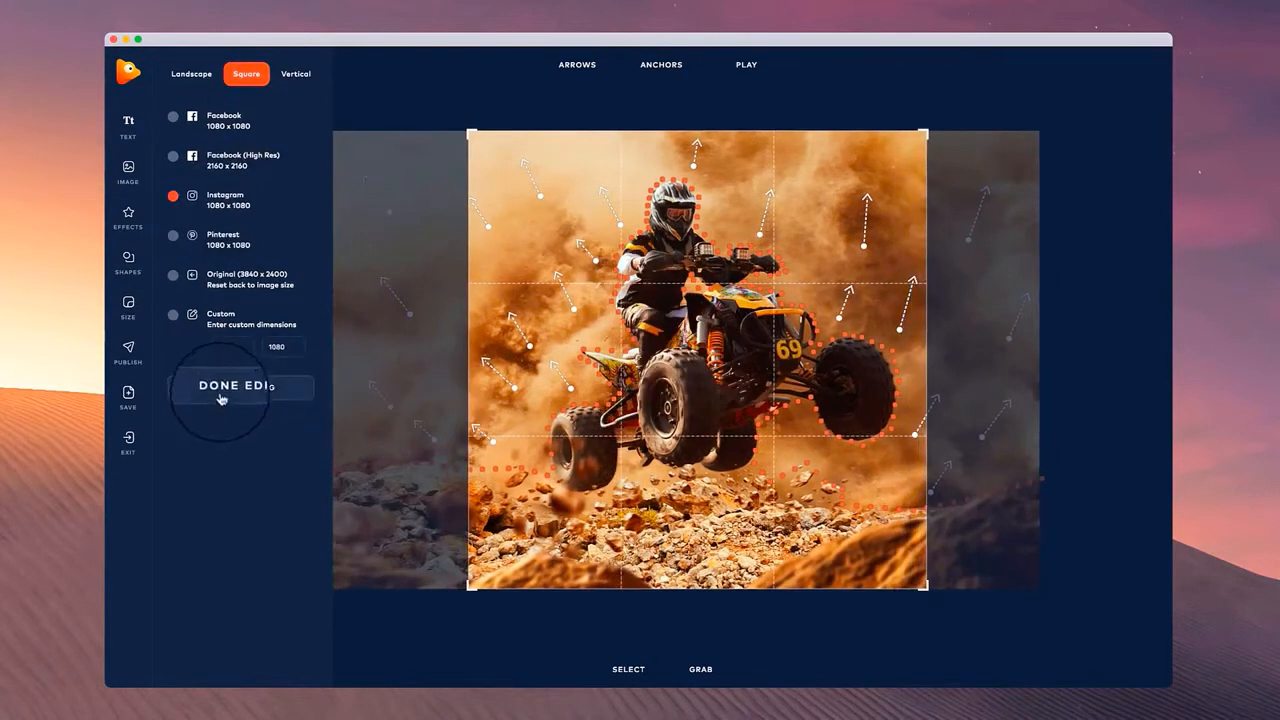
{"action": "left_click", "coordinate": [128, 352]}
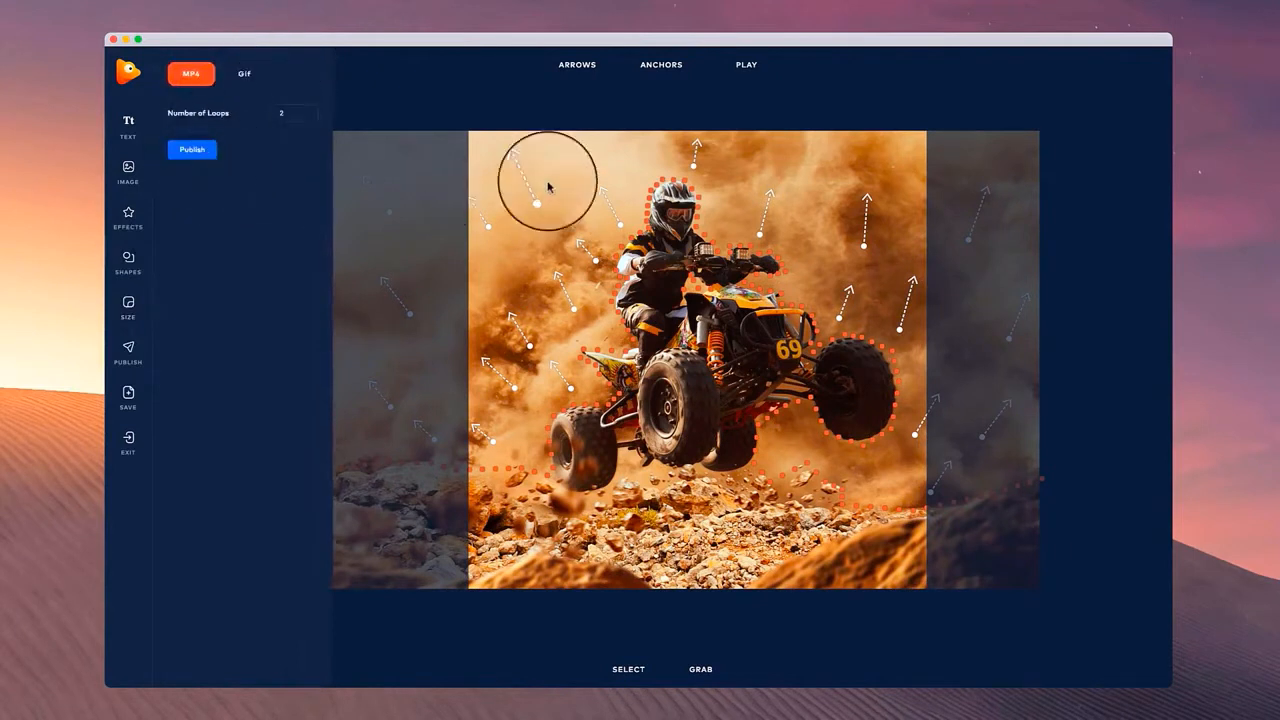
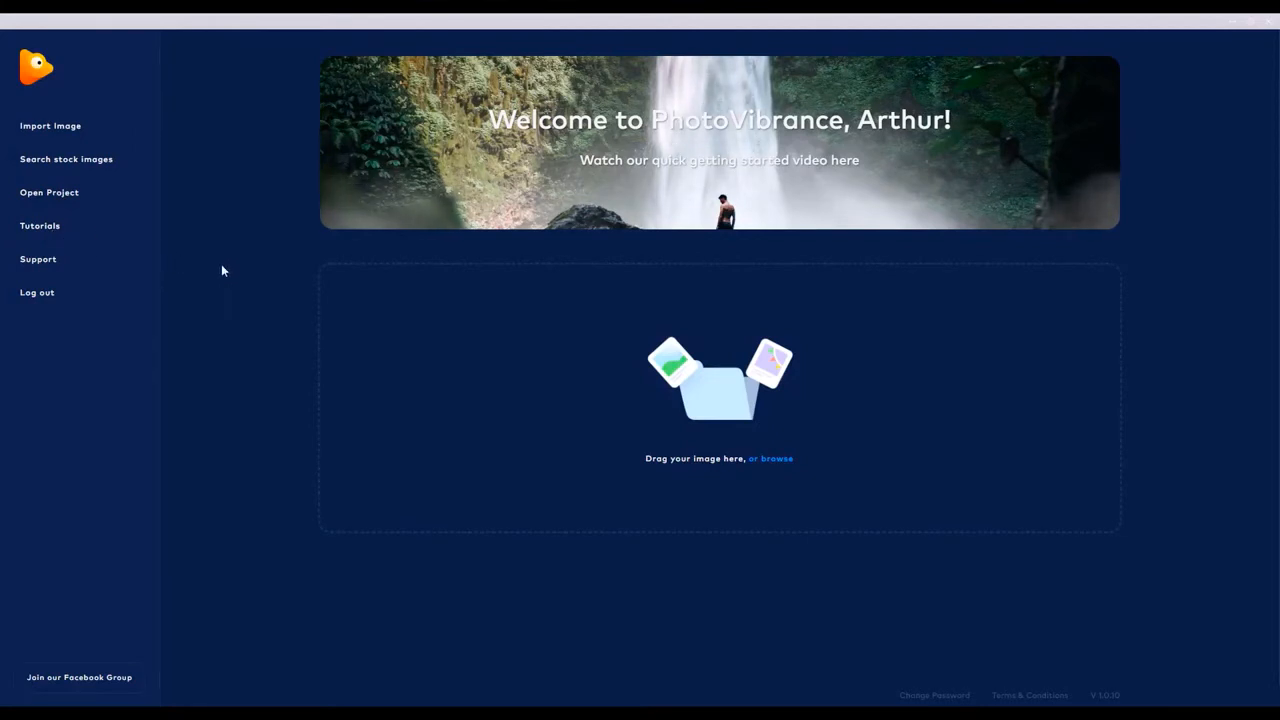
Search the Pexels stock images for "cat" and import the portrait of the calico cat on a black background.
{"action": "left_click", "coordinate": [104, 168]}
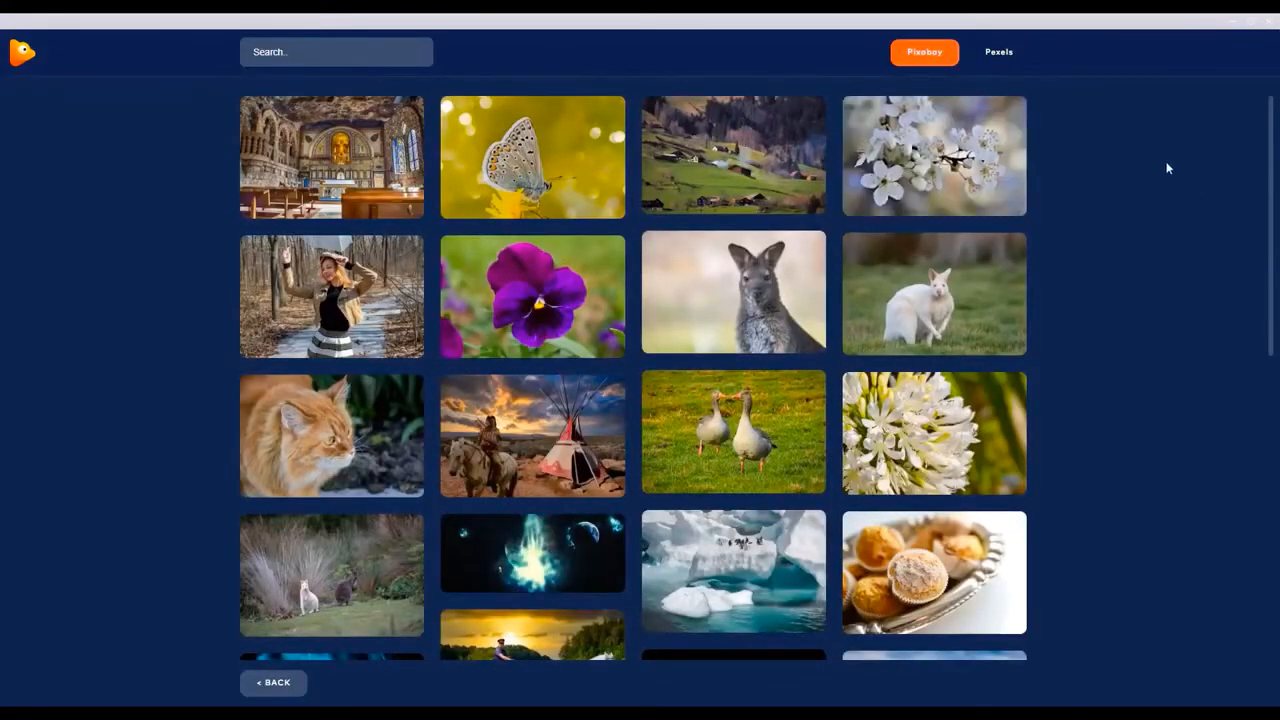
{"action": "left_click", "coordinate": [1001, 55]}
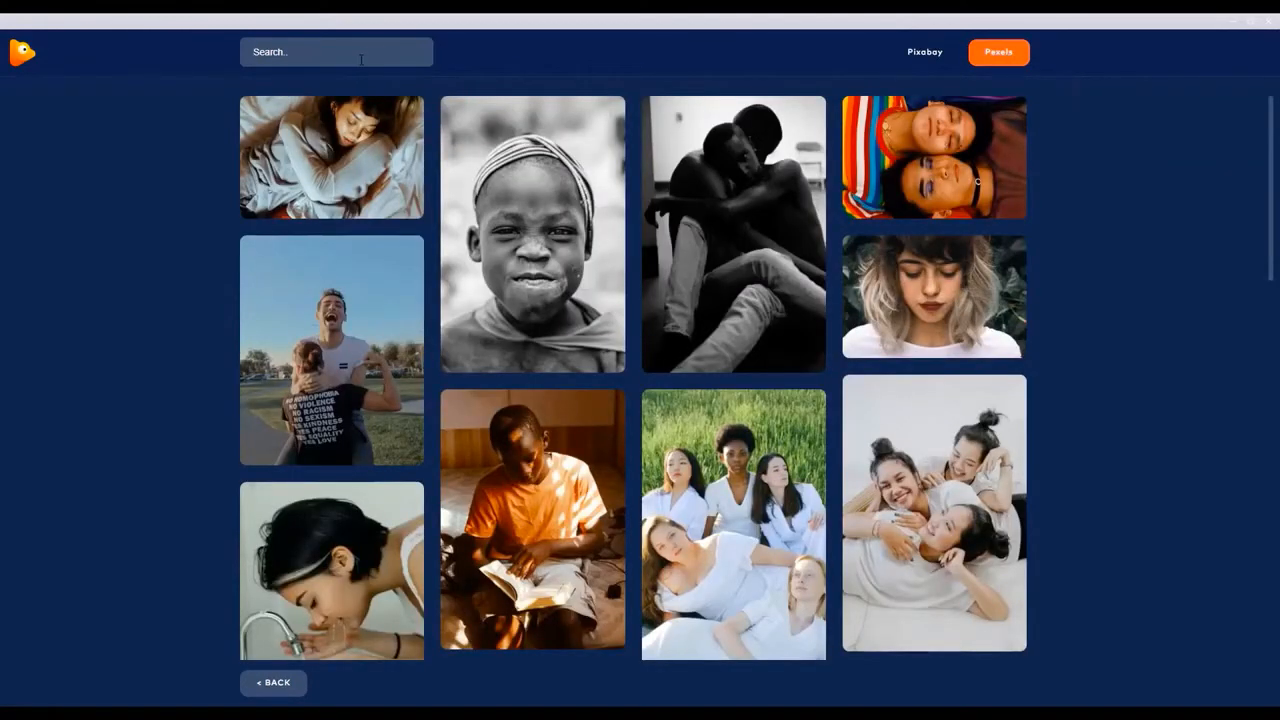
{"action": "left_click", "coordinate": [361, 59]}
{"action": "type", "text": "cat"}
{"action": "key", "text": "Return"}
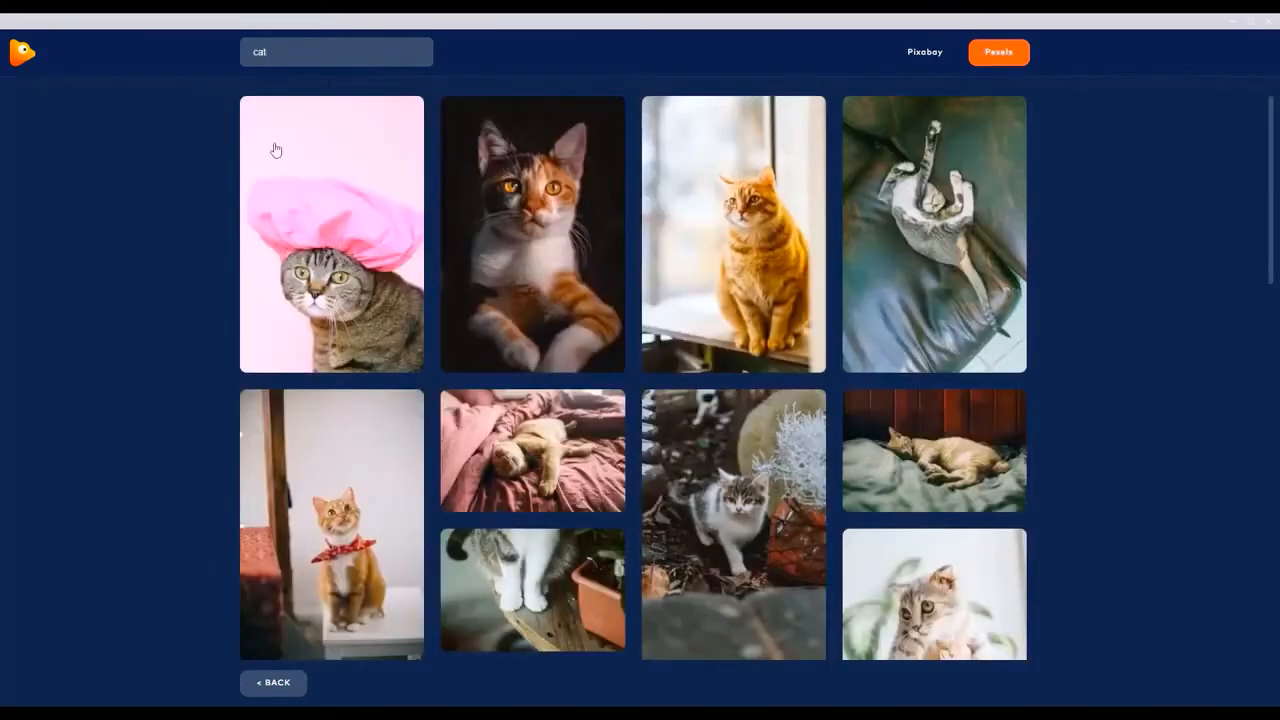
{"action": "mouse_move", "coordinate": [575, 303]}
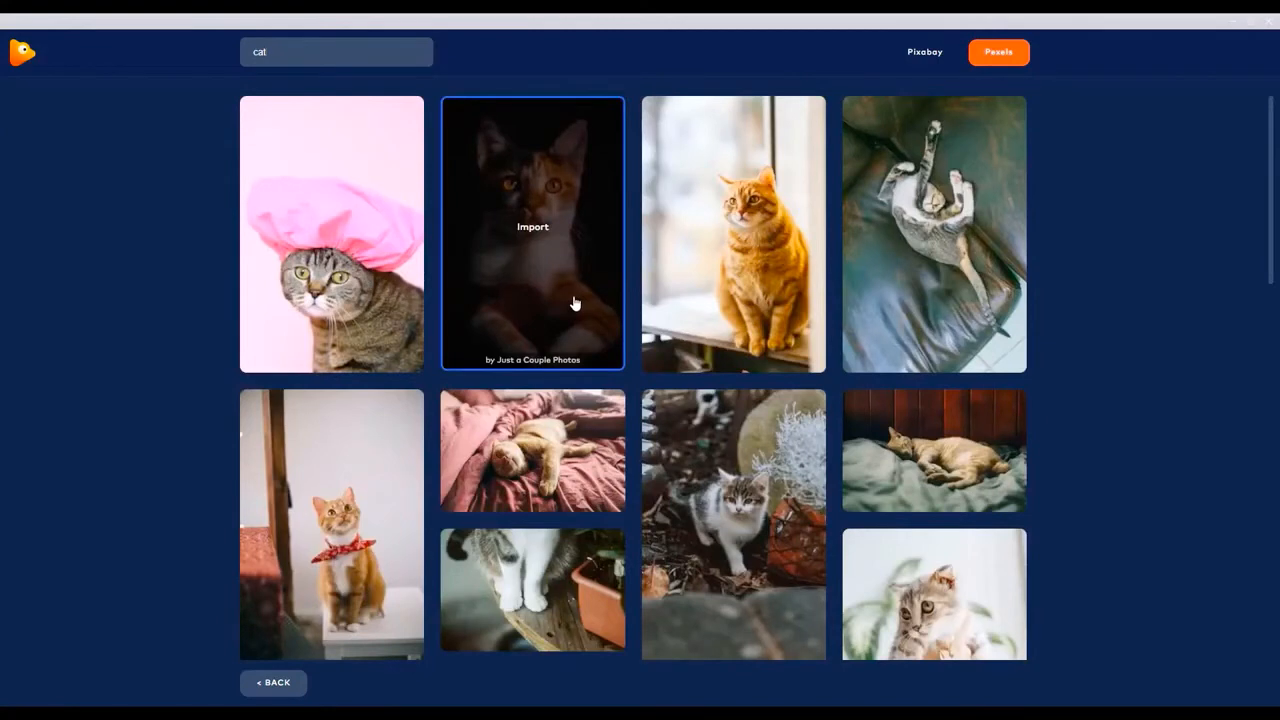
{"action": "left_click", "coordinate": [575, 303]}
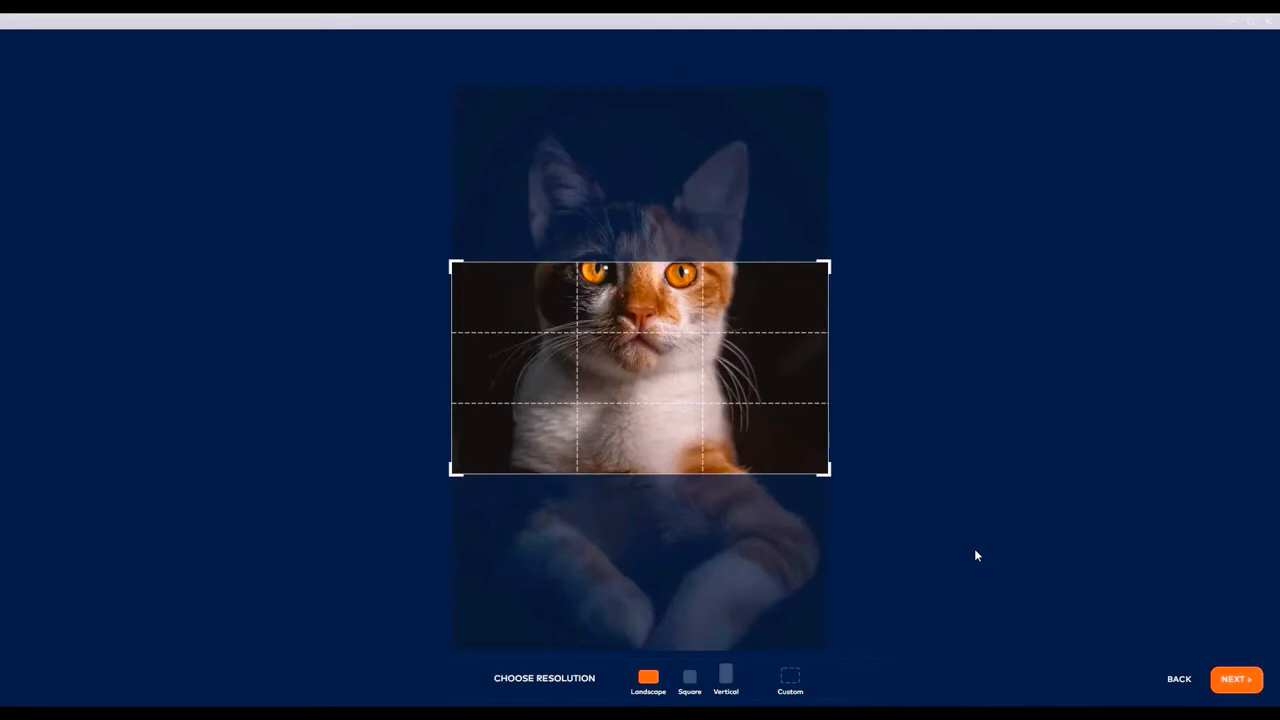
Crop the cat photo to a square framing its head and chest, and continue to the editor.
{"action": "left_click", "coordinate": [690, 686]}
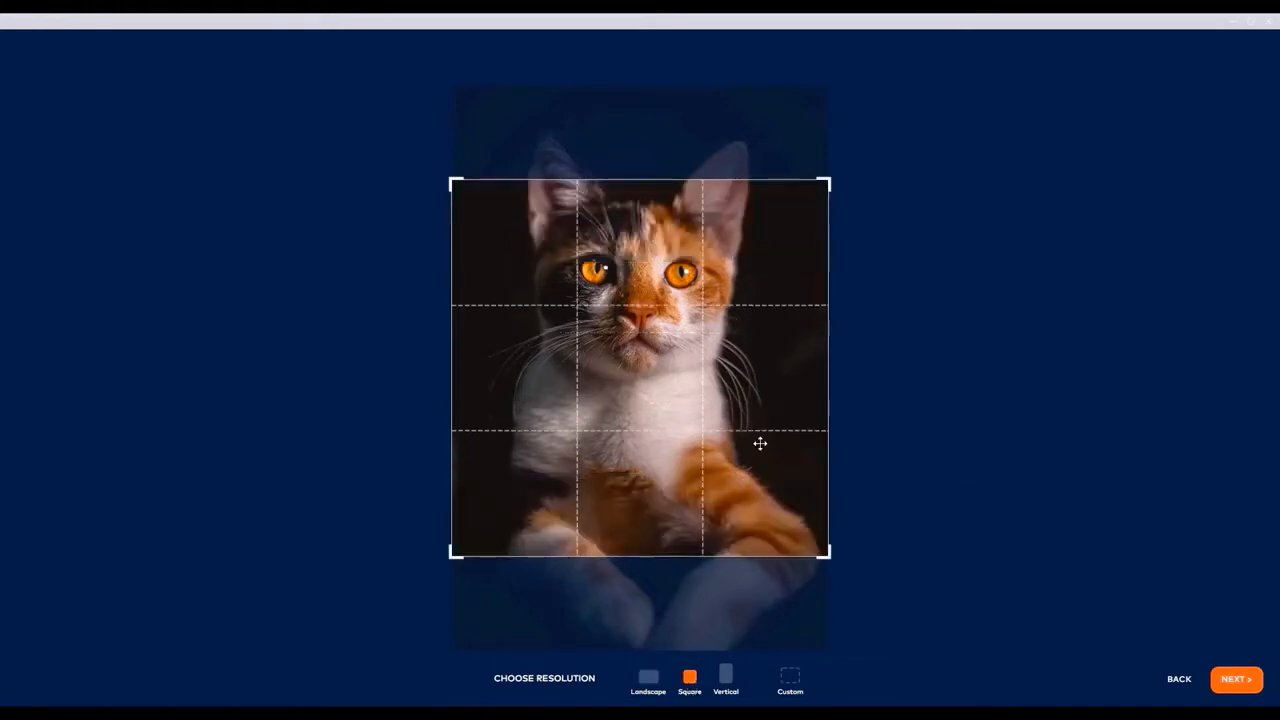
{"action": "left_click_drag", "start_coordinate": [760, 440], "coordinate": [769, 354]}
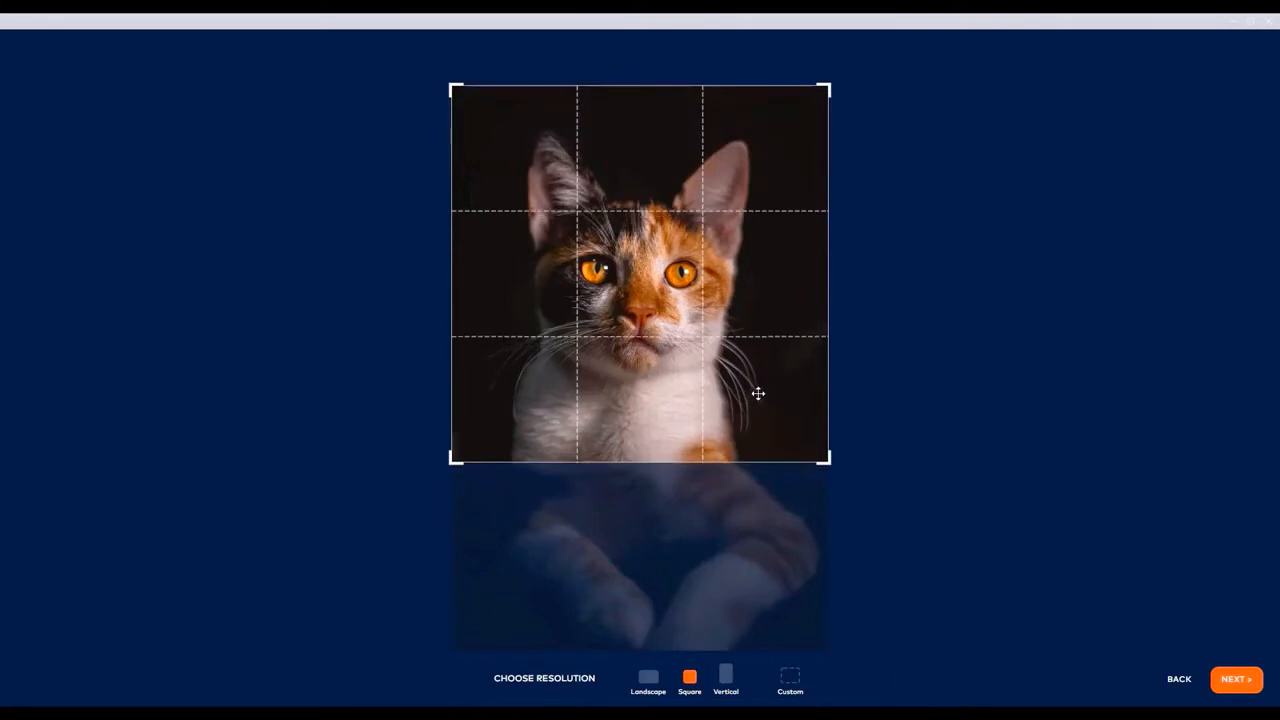
{"action": "left_click_drag", "start_coordinate": [761, 399], "coordinate": [763, 402]}
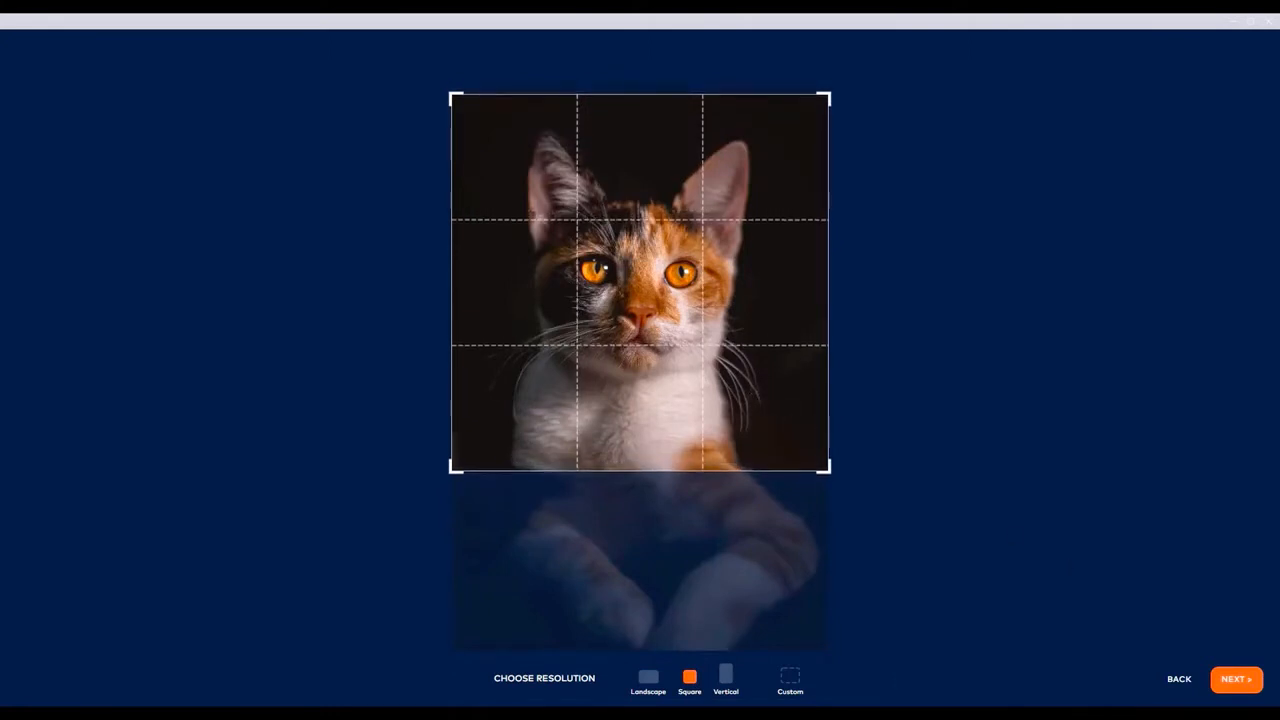
{"action": "left_click", "coordinate": [1235, 678]}
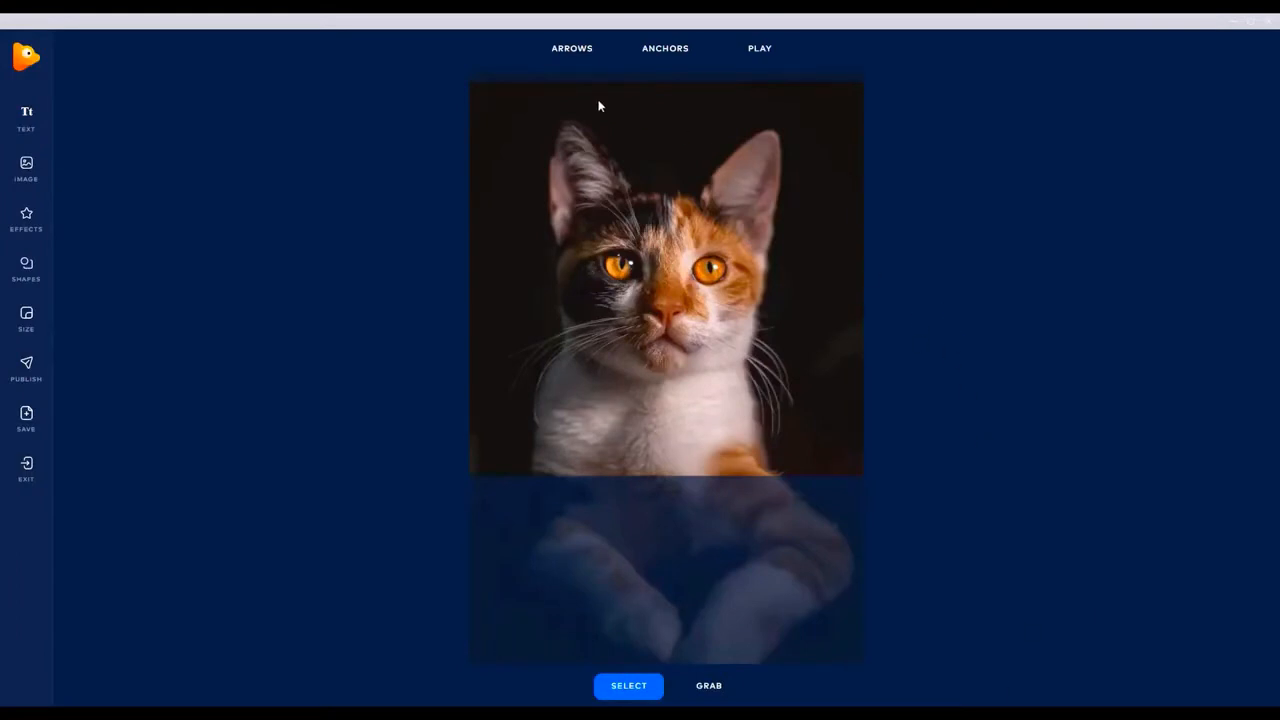
Place anchor points around both of the cat's eyes, its nose and its mouth.
{"action": "mouse_move", "coordinate": [645, 50]}
{"action": "left_click", "coordinate": [672, 48]}
{"action": "left_click", "coordinate": [677, 108]}
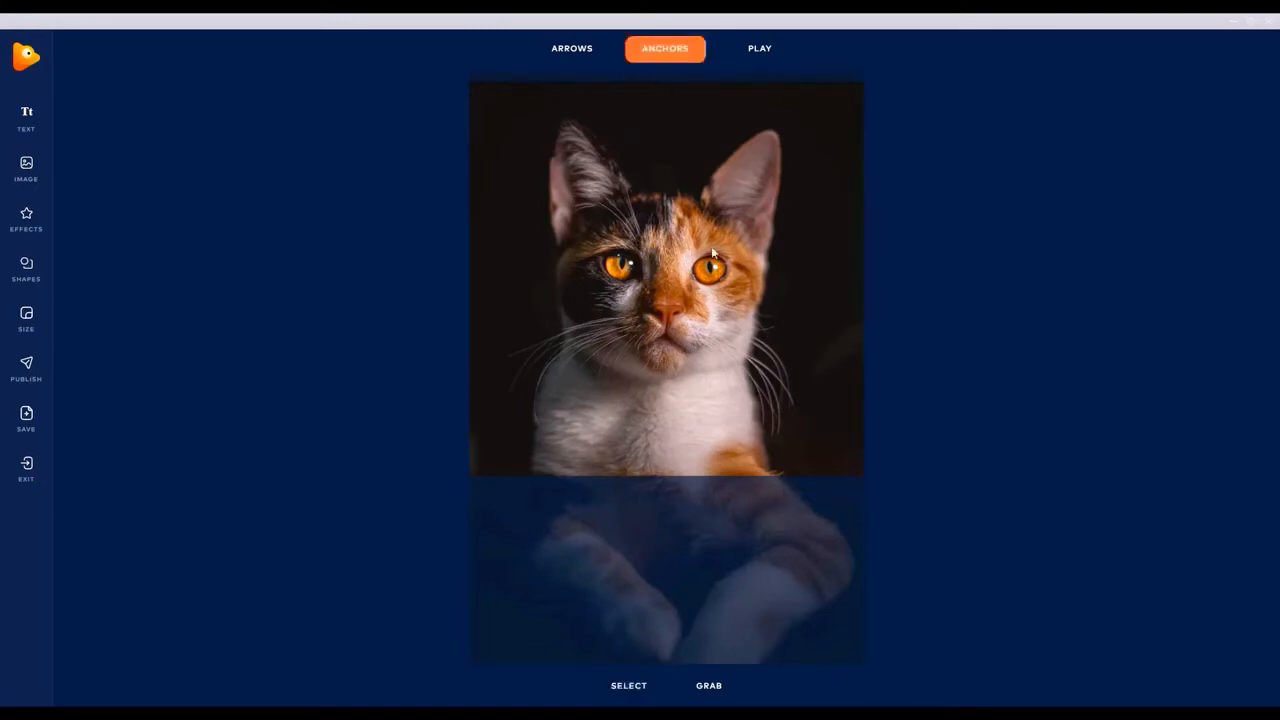
{"action": "scroll", "coordinate": [700, 264], "scroll_direction": "up", "scroll_amount": 3}
{"action": "mouse_move", "coordinate": [747, 263]}
{"action": "left_mouse_down"}
{"action": "mouse_move", "coordinate": [736, 290]}
{"action": "mouse_move", "coordinate": [698, 266]}
{"action": "left_mouse_up"}
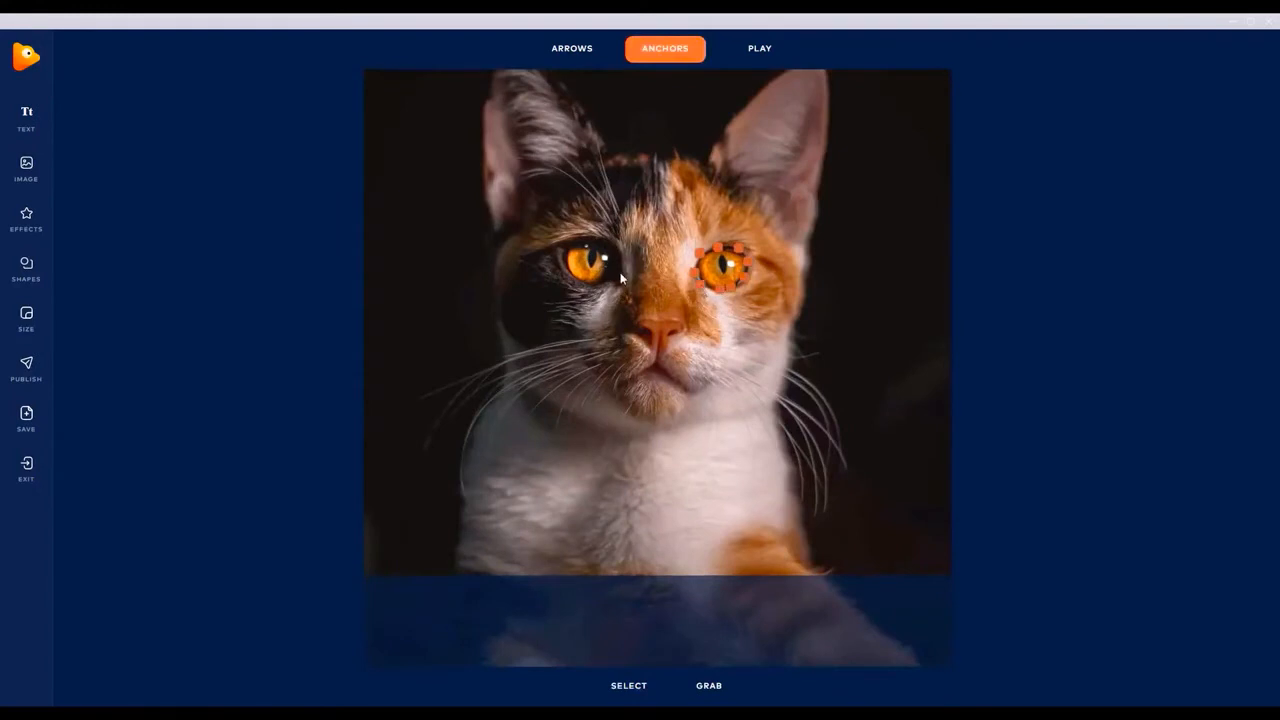
{"action": "mouse_move", "coordinate": [593, 239]}
{"action": "left_mouse_down"}
{"action": "mouse_move", "coordinate": [572, 276]}
{"action": "mouse_move", "coordinate": [620, 264]}
{"action": "left_mouse_up"}
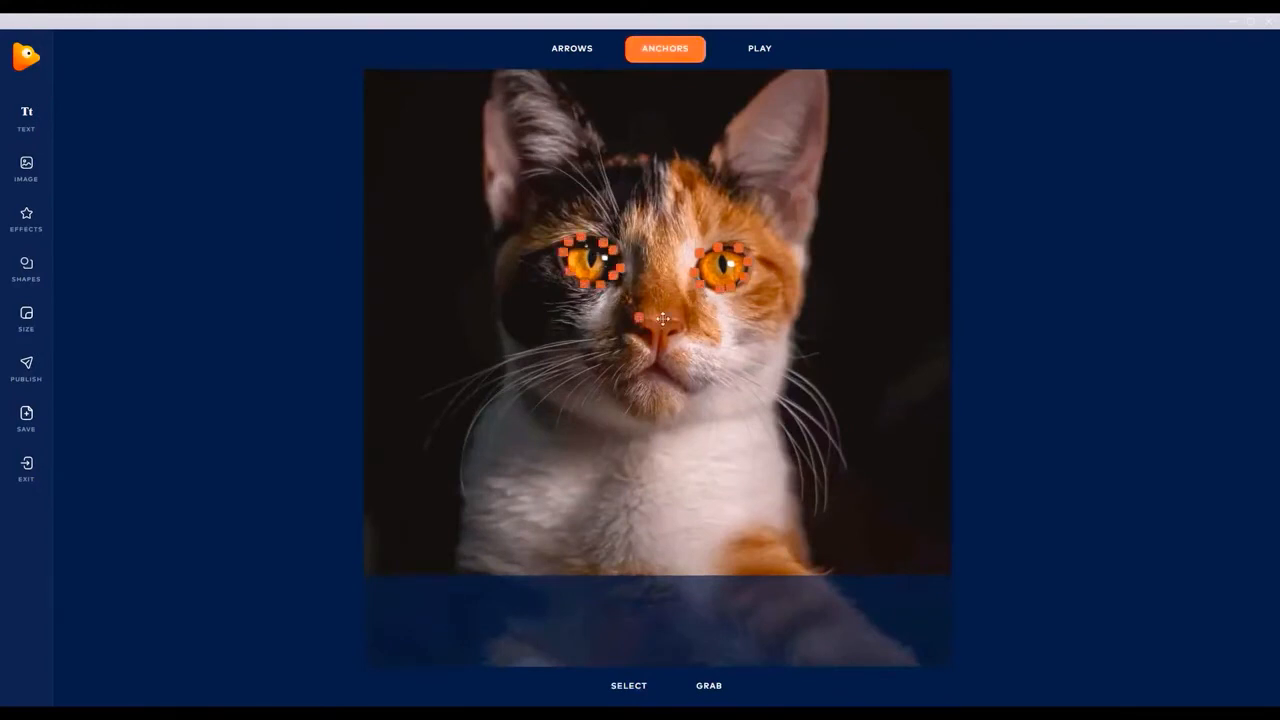
{"action": "mouse_move", "coordinate": [638, 318]}
{"action": "left_mouse_down"}
{"action": "mouse_move", "coordinate": [676, 340]}
{"action": "mouse_move", "coordinate": [648, 345]}
{"action": "mouse_move", "coordinate": [630, 326]}
{"action": "mouse_move", "coordinate": [697, 392]}
{"action": "mouse_move", "coordinate": [614, 392]}
{"action": "mouse_move", "coordinate": [636, 426]}
{"action": "left_mouse_up"}
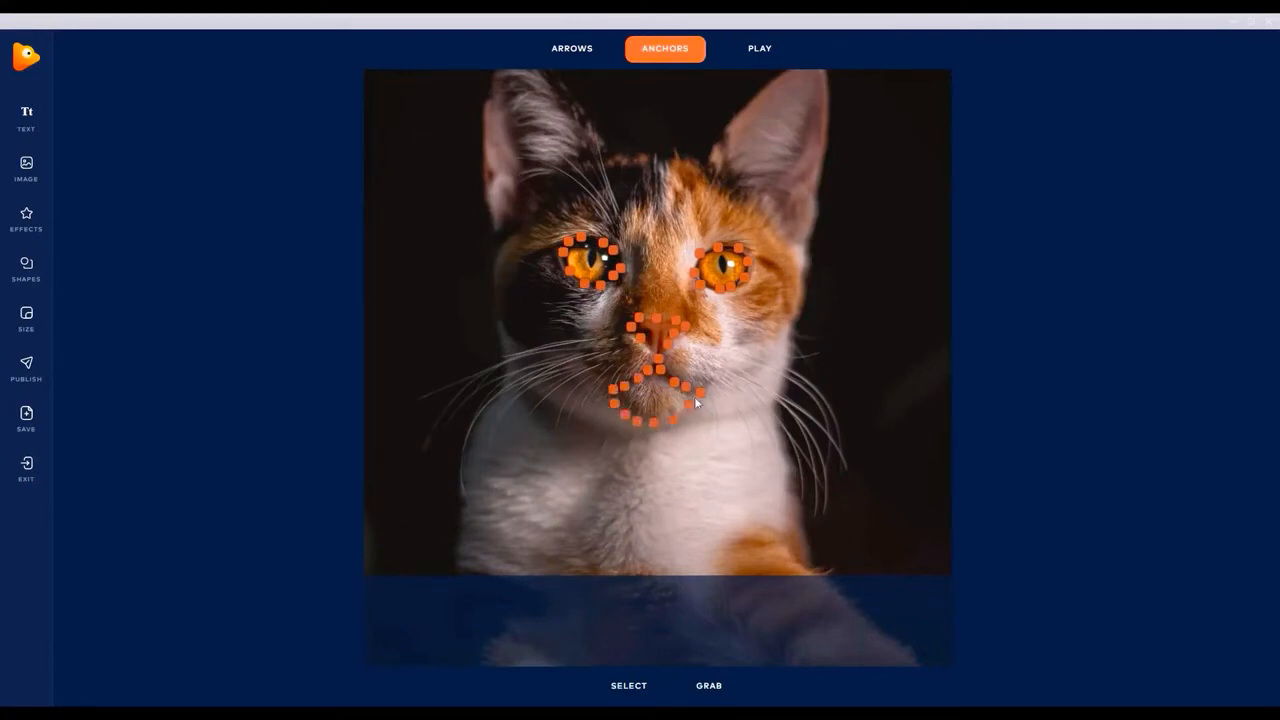
Outline the cat's ears, head and both sides of its body with anchor points.
{"action": "left_click_drag", "start_coordinate": [800, 278], "coordinate": [824, 170]}
{"action": "mouse_move", "coordinate": [829, 111]}
{"action": "left_mouse_down"}
{"action": "mouse_move", "coordinate": [823, 74]}
{"action": "mouse_move", "coordinate": [786, 71]}
{"action": "mouse_move", "coordinate": [704, 157]}
{"action": "mouse_move", "coordinate": [631, 153]}
{"action": "mouse_move", "coordinate": [569, 90]}
{"action": "mouse_move", "coordinate": [481, 68]}
{"action": "left_mouse_up"}
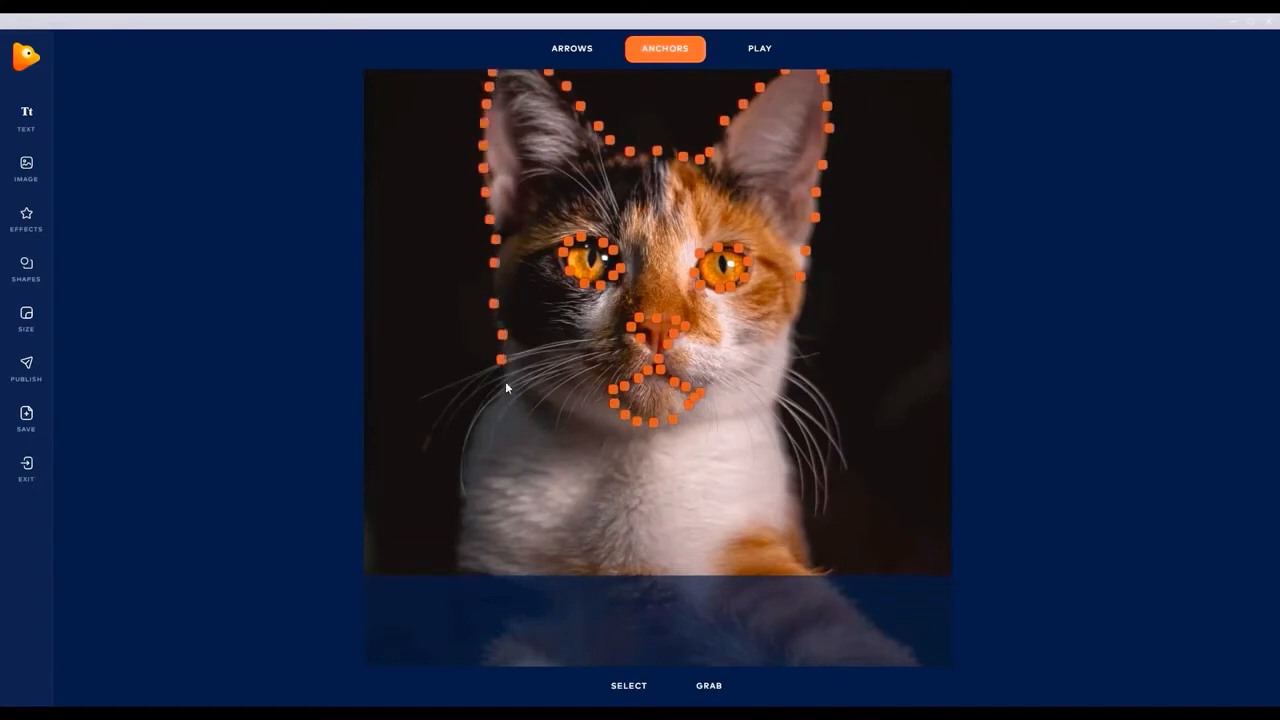
{"action": "left_click_drag", "start_coordinate": [458, 548], "coordinate": [451, 570]}
{"action": "left_click_drag", "start_coordinate": [772, 412], "coordinate": [805, 565]}
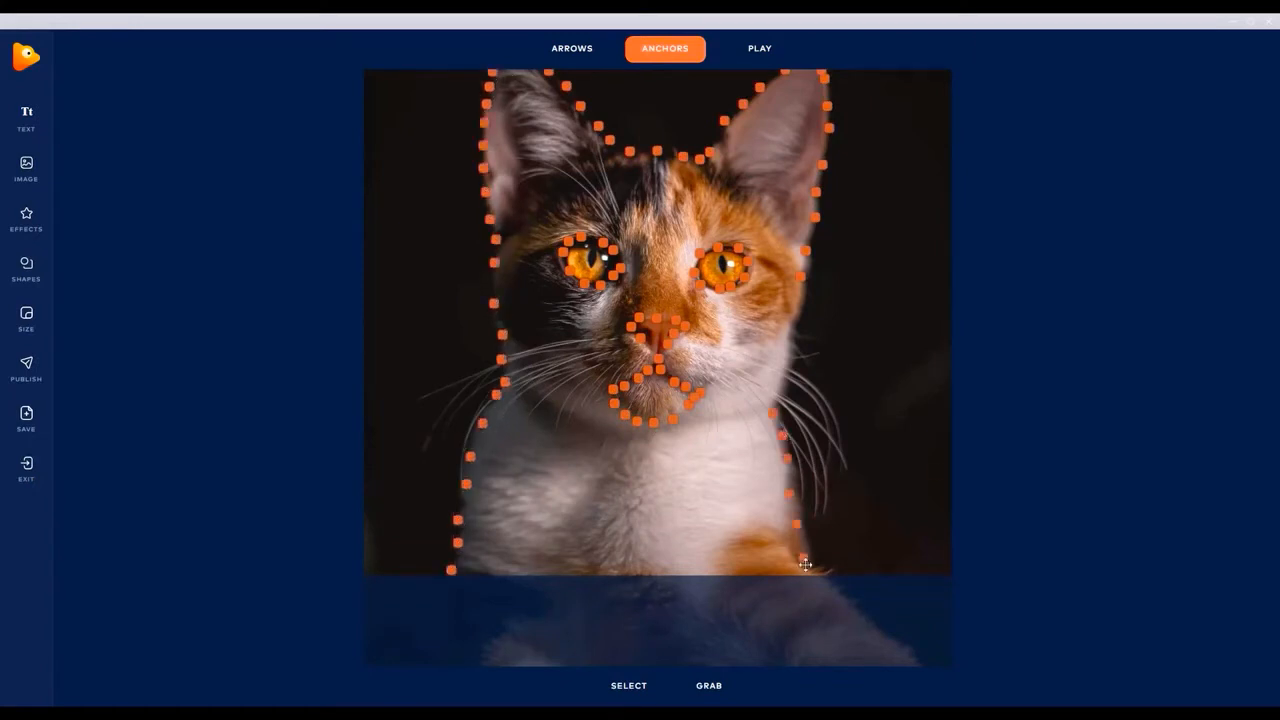
{"action": "left_click_drag", "start_coordinate": [772, 410], "coordinate": [781, 376]}
{"action": "left_click", "coordinate": [792, 337]}
Add the missing anchor points around the tips of both of the cat's ears.
{"action": "left_click", "coordinate": [709, 686]}
{"action": "left_click_drag", "start_coordinate": [866, 384], "coordinate": [866, 442]}
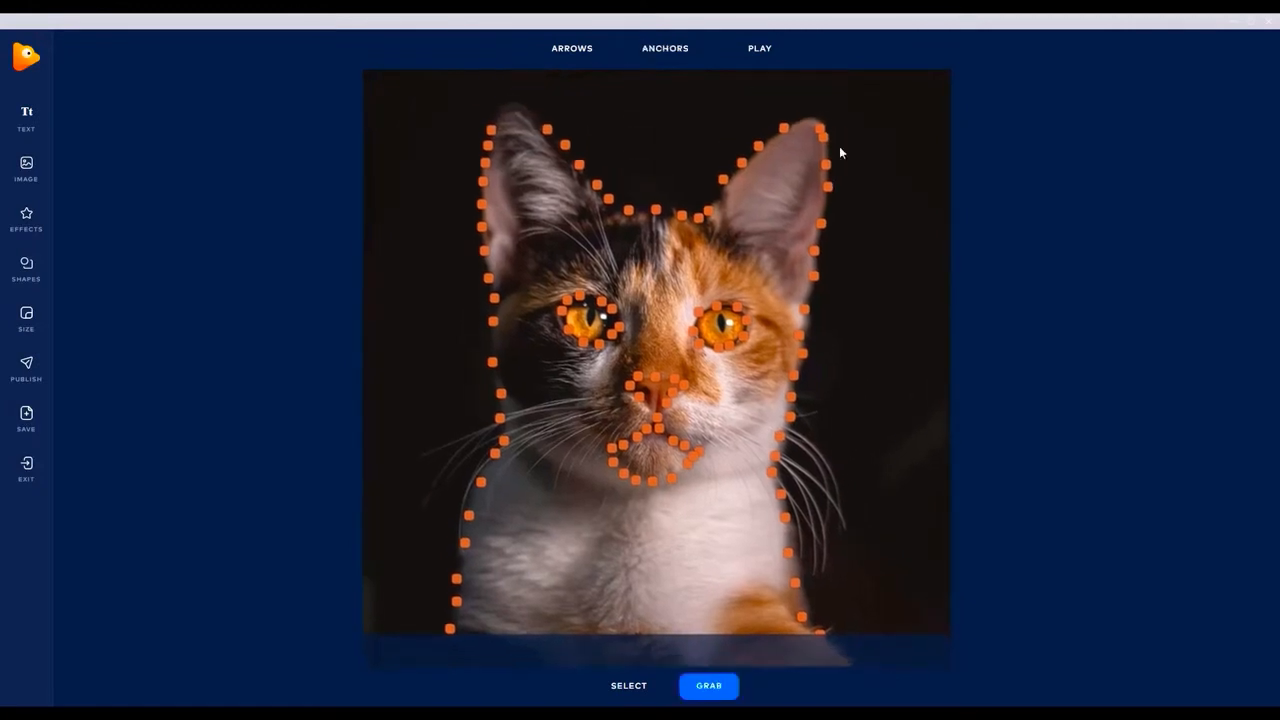
{"action": "left_click", "coordinate": [668, 85]}
{"action": "left_click", "coordinate": [808, 115]}
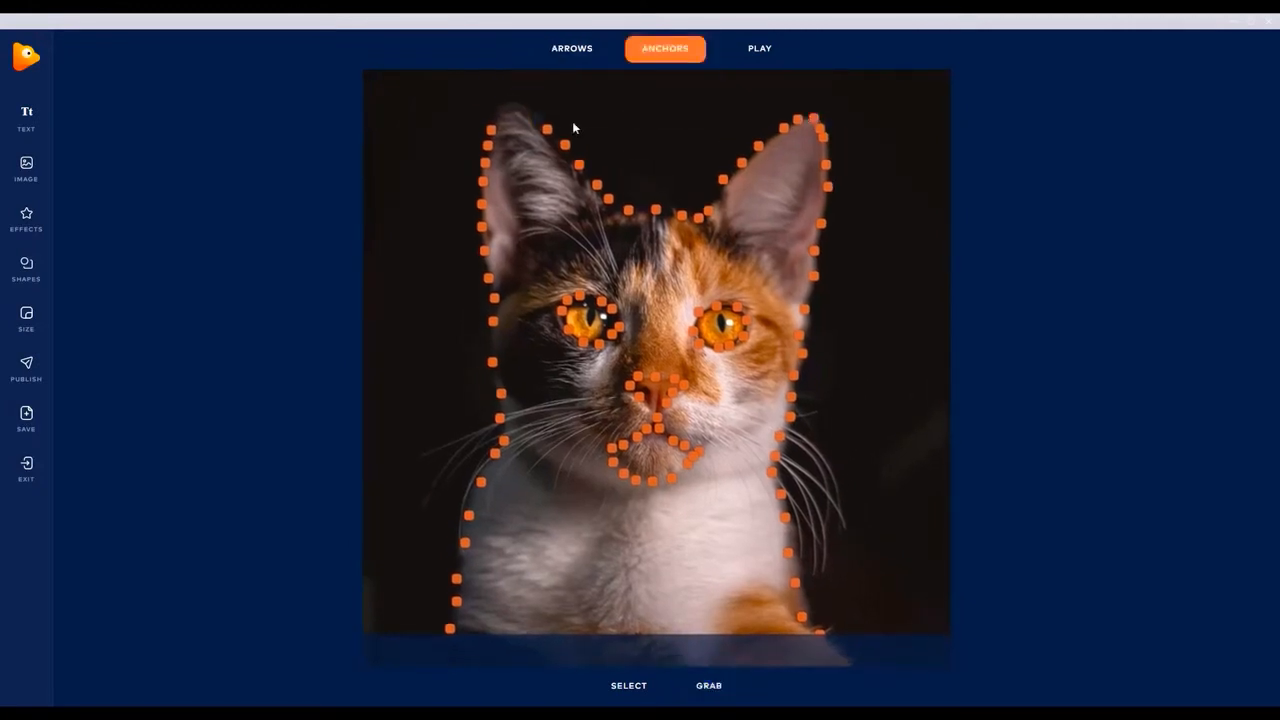
{"action": "left_click", "coordinate": [508, 97]}
Place anchor points around the cat's muzzle and along its jawline from one side of the face to the other.
{"action": "left_click_drag", "start_coordinate": [707, 445], "coordinate": [722, 400]}
{"action": "mouse_move", "coordinate": [607, 433]}
{"action": "left_mouse_down"}
{"action": "mouse_move", "coordinate": [590, 446]}
{"action": "mouse_move", "coordinate": [580, 410]}
{"action": "mouse_move", "coordinate": [624, 389]}
{"action": "left_mouse_up"}
{"action": "left_click_drag", "start_coordinate": [716, 401], "coordinate": [688, 392]}
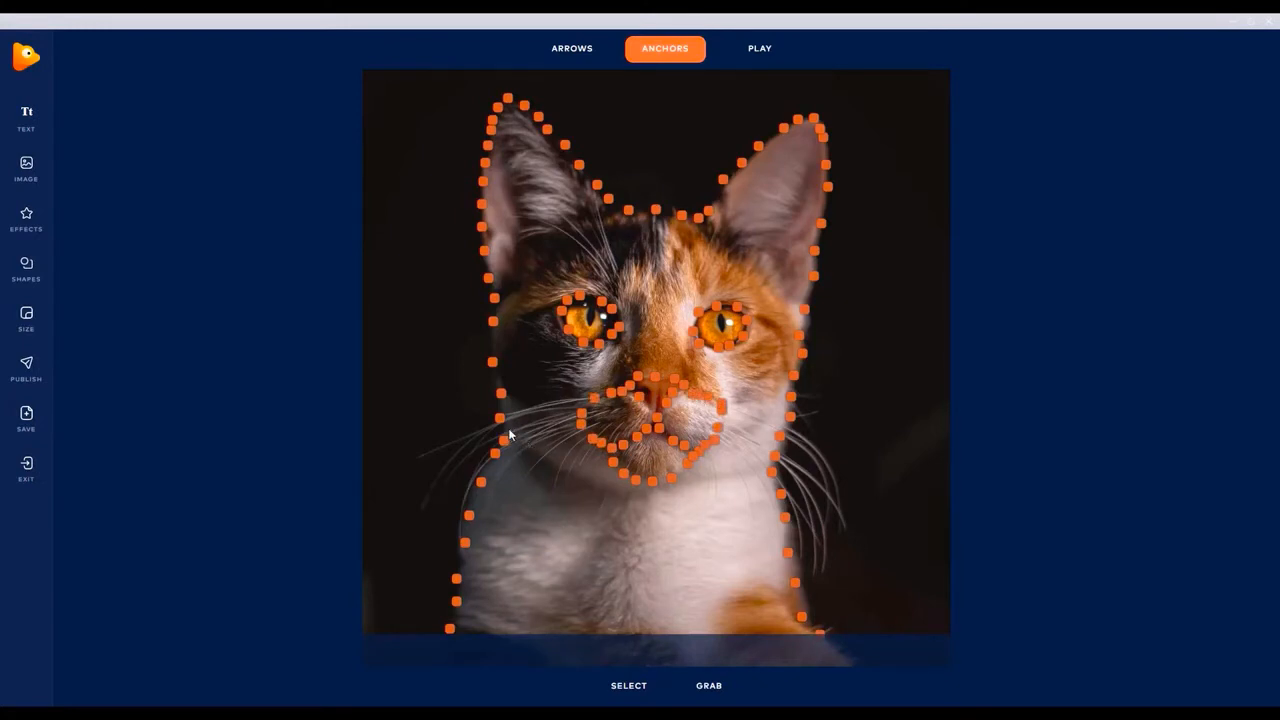
{"action": "left_click_drag", "start_coordinate": [512, 432], "coordinate": [565, 460]}
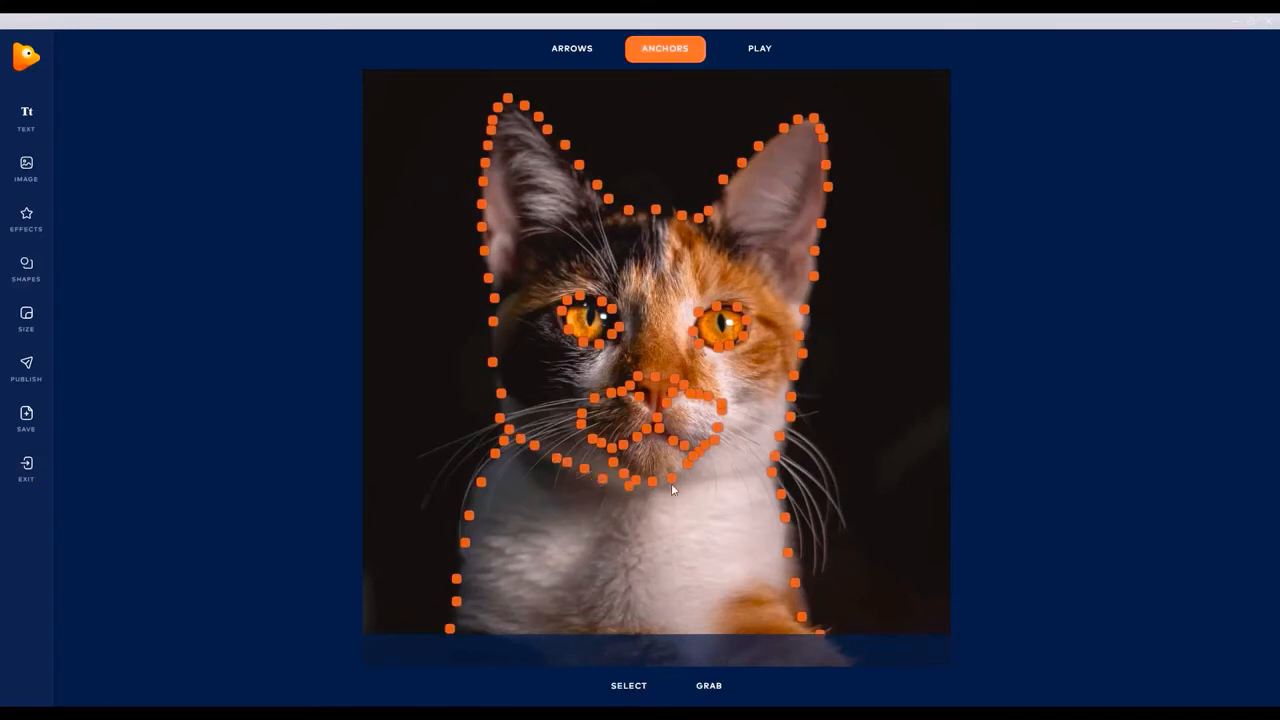
{"action": "left_click_drag", "start_coordinate": [672, 486], "coordinate": [699, 472]}
{"action": "left_click", "coordinate": [777, 416]}
{"action": "left_click", "coordinate": [713, 462]}
{"action": "left_click", "coordinate": [718, 459]}
{"action": "left_click", "coordinate": [571, 48]}
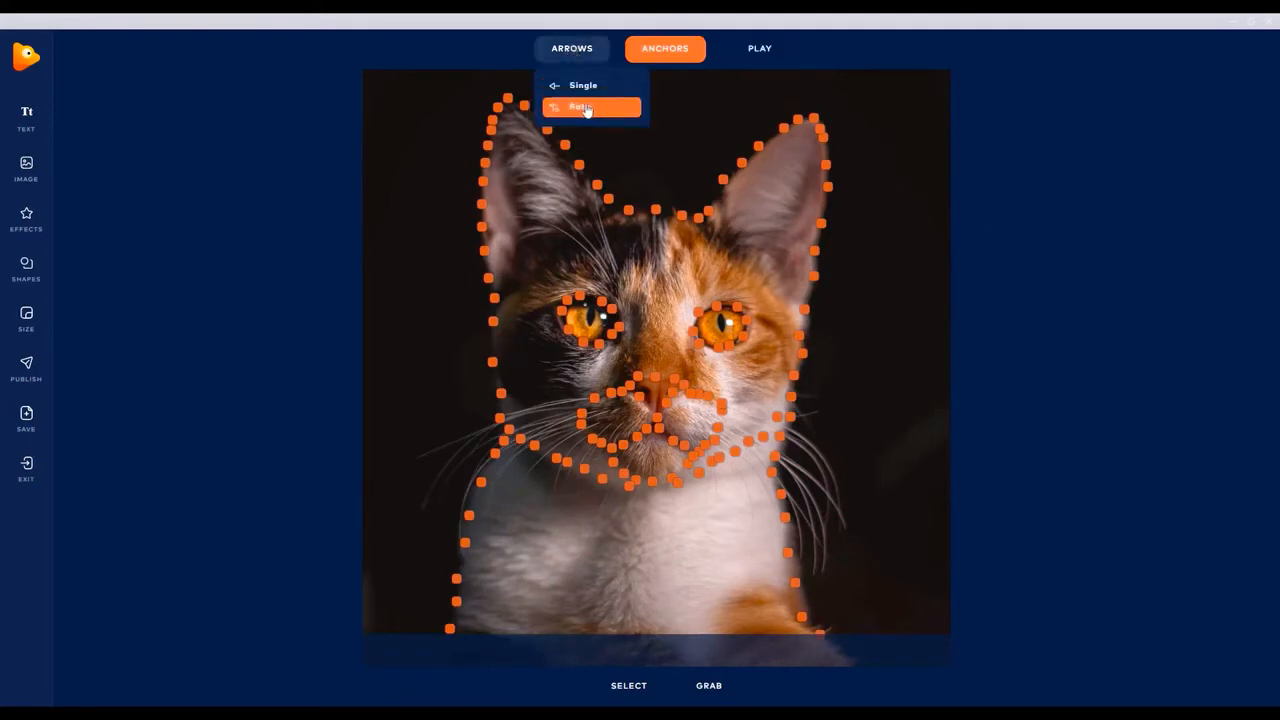
{"action": "left_click", "coordinate": [592, 108]}
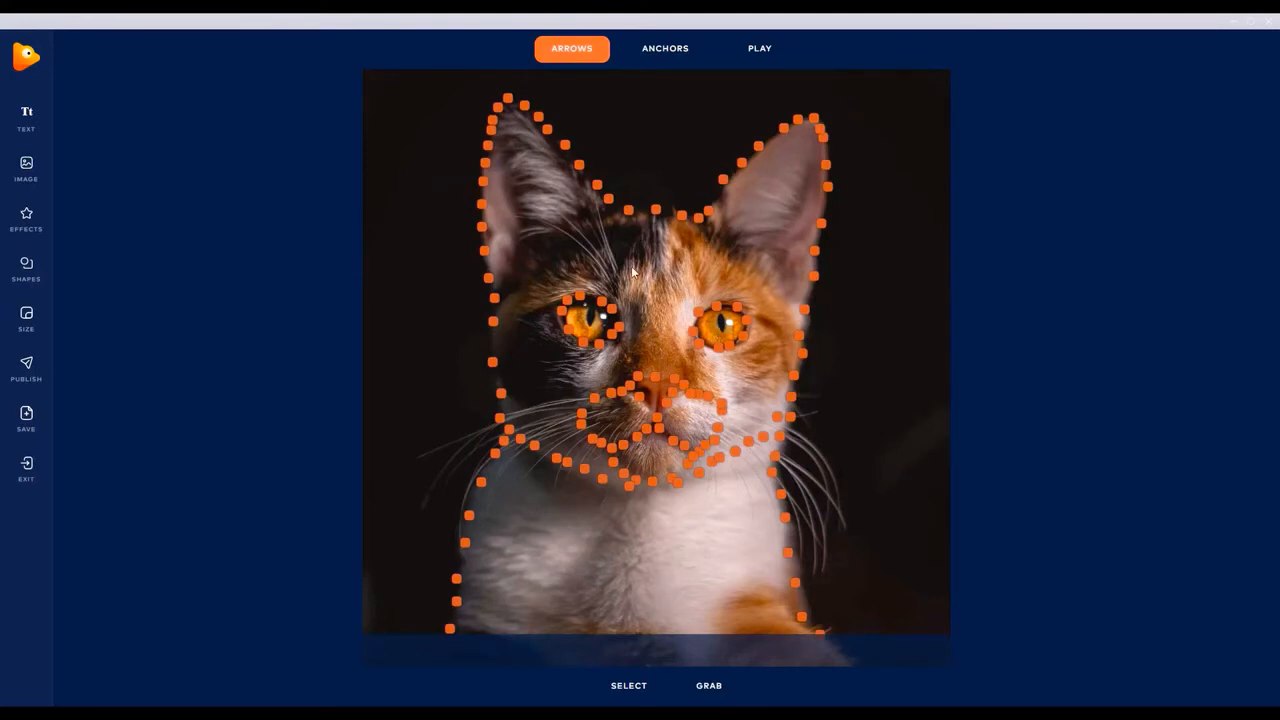
{"action": "left_click", "coordinate": [694, 267]}
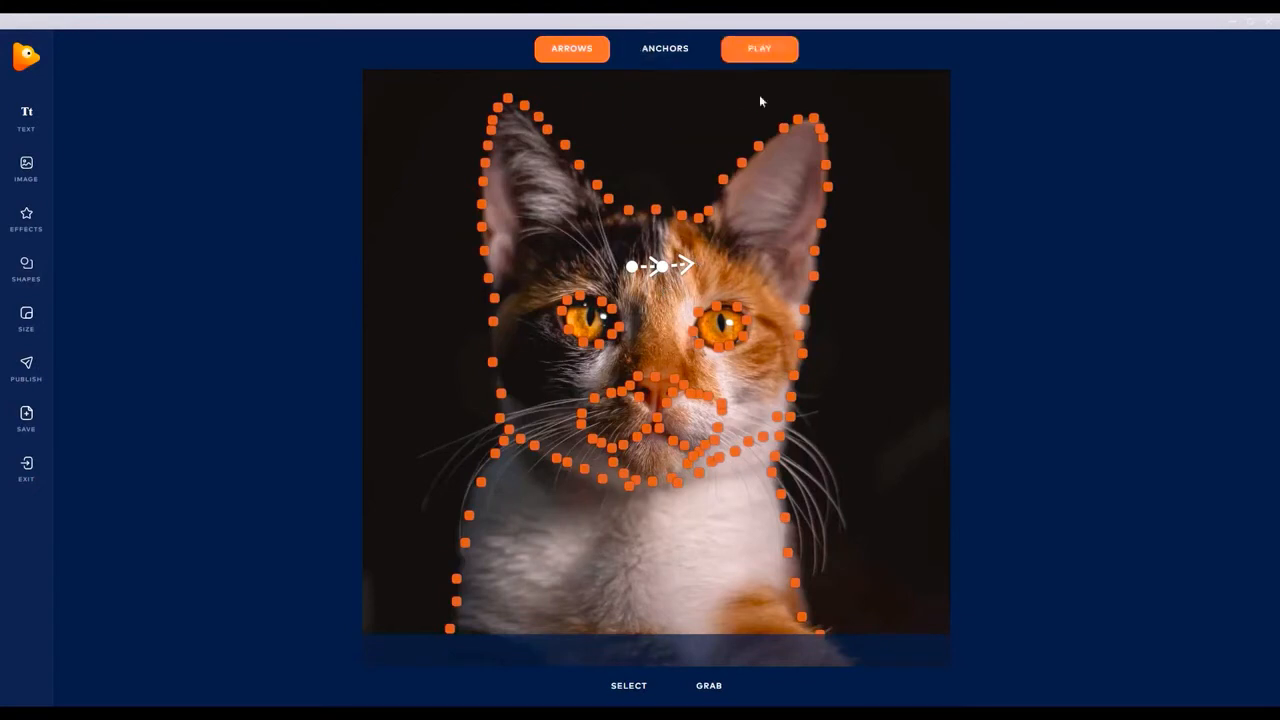
{"action": "left_click", "coordinate": [615, 686]}
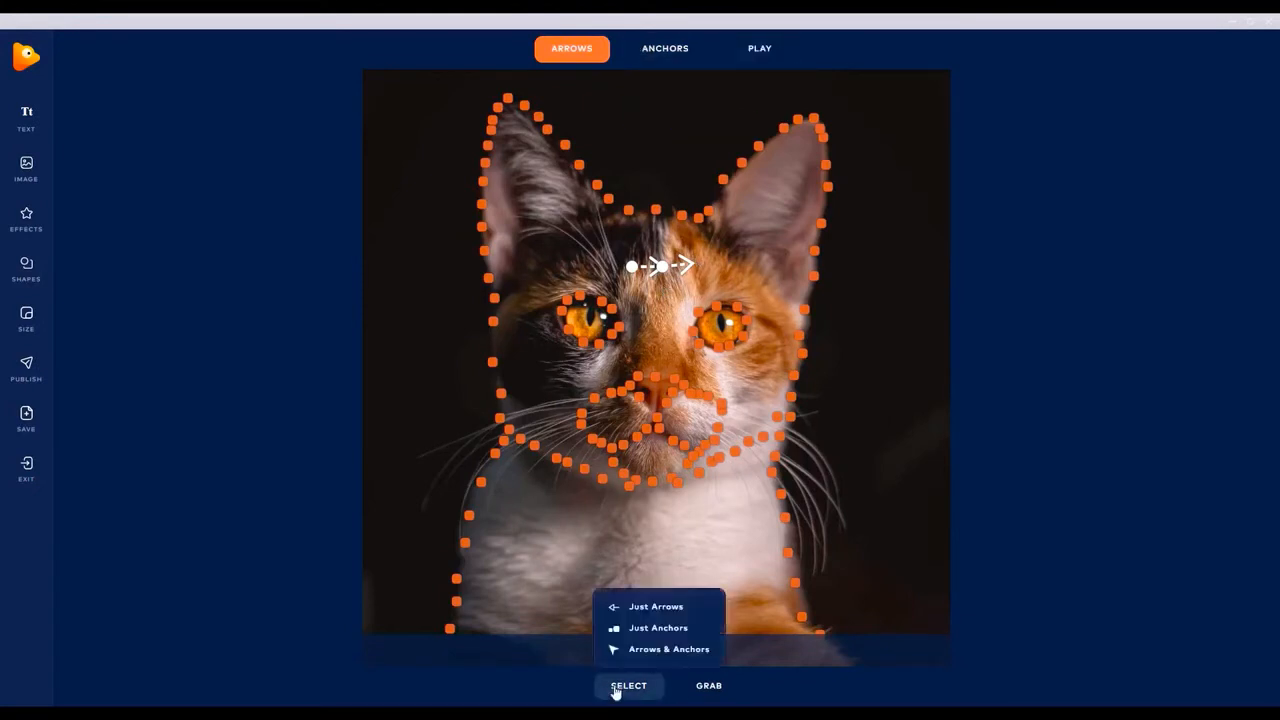
{"action": "left_click", "coordinate": [673, 628]}
Draw path arrows running up the cat's nose bridge and forehead and outward above both eyes.
{"action": "mouse_move", "coordinate": [590, 49]}
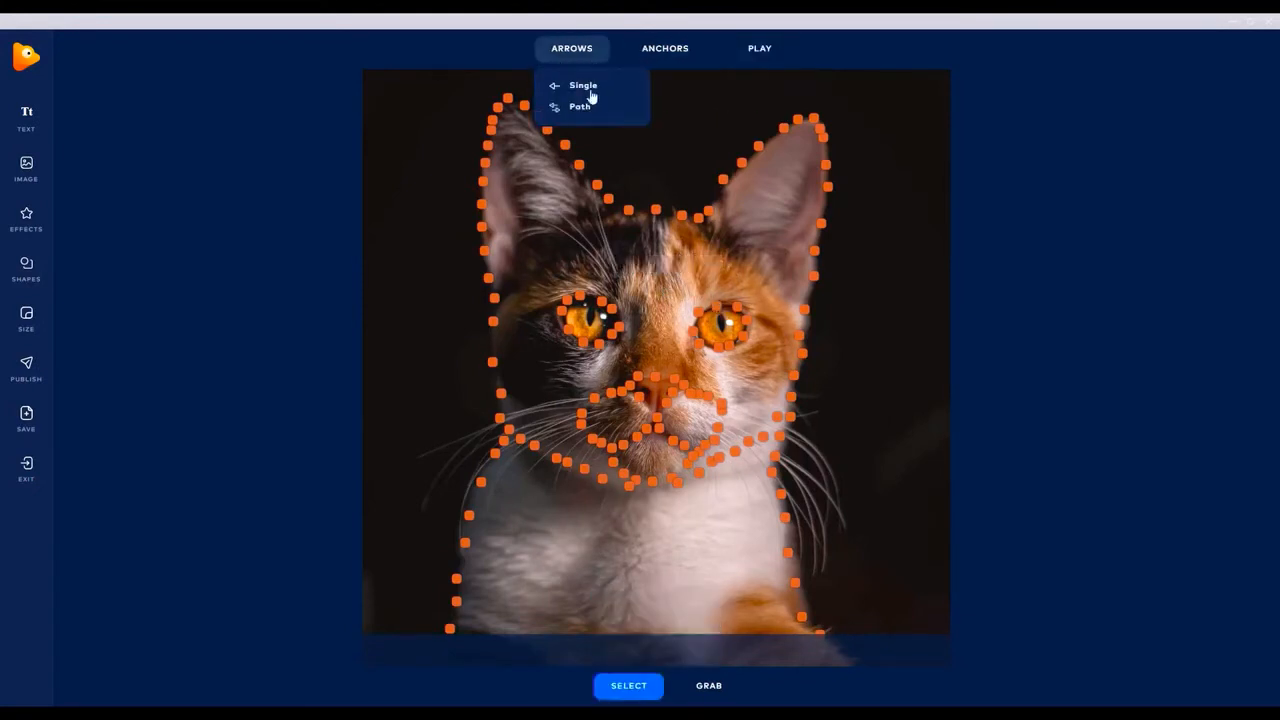
{"action": "left_click", "coordinate": [582, 106]}
{"action": "mouse_move", "coordinate": [657, 361]}
{"action": "left_mouse_down"}
{"action": "mouse_move", "coordinate": [663, 230]}
{"action": "mouse_move", "coordinate": [690, 285]}
{"action": "mouse_move", "coordinate": [724, 270]}
{"action": "mouse_move", "coordinate": [635, 270]}
{"action": "mouse_move", "coordinate": [622, 236]}
{"action": "left_mouse_up"}
{"action": "left_click_drag", "start_coordinate": [607, 285], "coordinate": [568, 281]}
{"action": "mouse_move", "coordinate": [568, 281]}
{"action": "left_mouse_down"}
{"action": "mouse_move", "coordinate": [532, 286]}
{"action": "mouse_move", "coordinate": [552, 251]}
{"action": "left_mouse_up"}
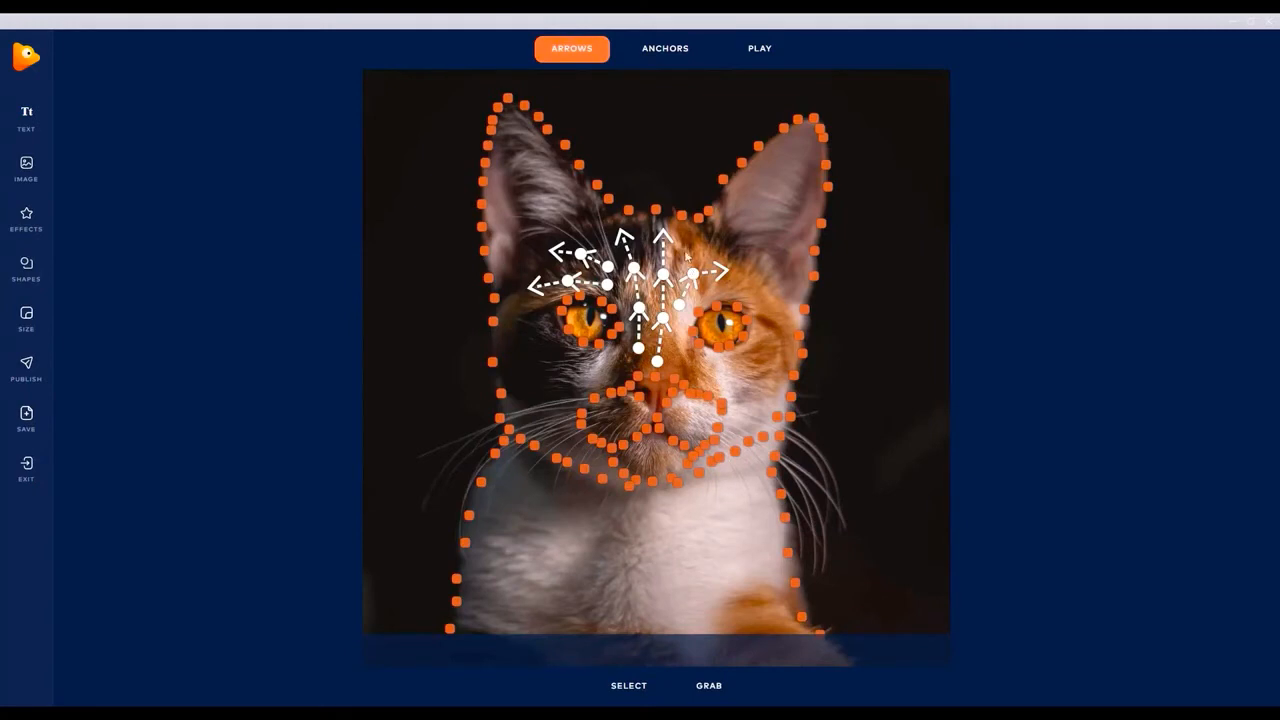
{"action": "left_click_drag", "start_coordinate": [686, 256], "coordinate": [708, 246]}
Draw outward path arrows across both of the cat's cheeks and both sides of its muzzle.
{"action": "left_click_drag", "start_coordinate": [690, 349], "coordinate": [766, 356]}
{"action": "mouse_move", "coordinate": [697, 376]}
{"action": "left_mouse_down"}
{"action": "mouse_move", "coordinate": [776, 376]}
{"action": "mouse_move", "coordinate": [743, 394]}
{"action": "mouse_move", "coordinate": [772, 417]}
{"action": "left_mouse_up"}
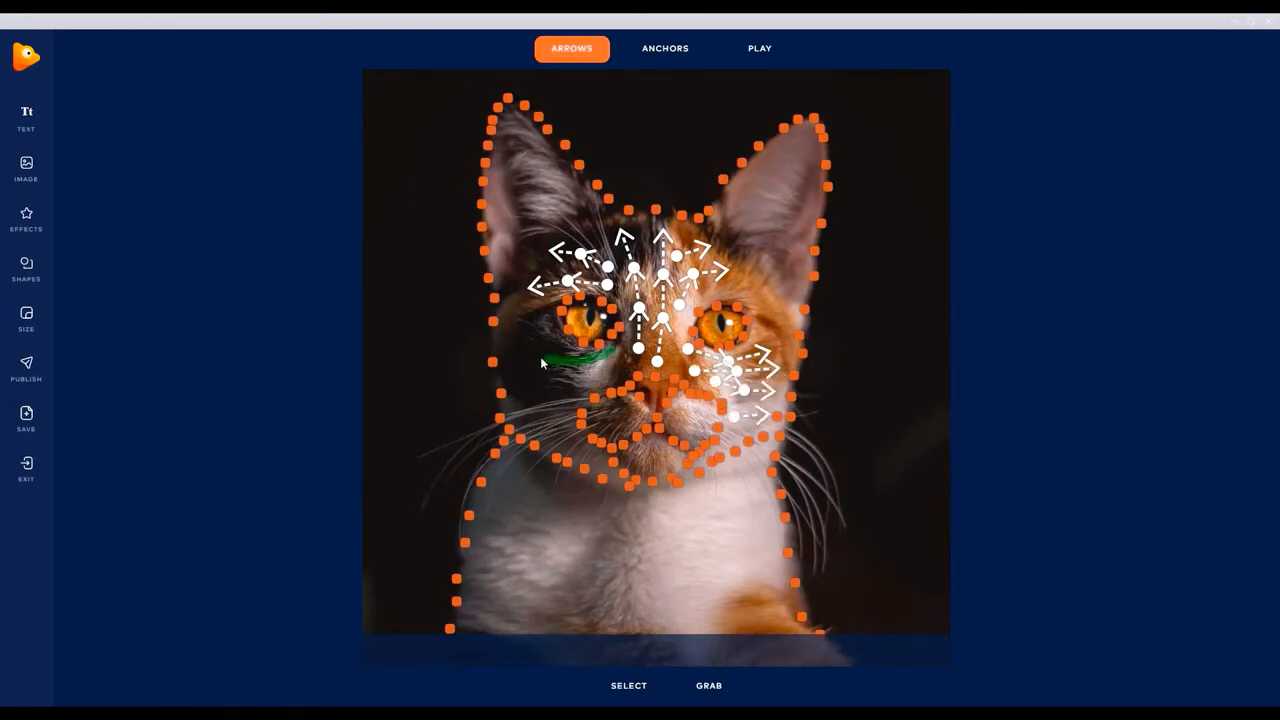
{"action": "mouse_move", "coordinate": [541, 358]}
{"action": "left_mouse_down"}
{"action": "mouse_move", "coordinate": [575, 382]}
{"action": "mouse_move", "coordinate": [531, 411]}
{"action": "left_mouse_up"}
{"action": "mouse_move", "coordinate": [623, 403]}
{"action": "left_mouse_down"}
{"action": "mouse_move", "coordinate": [594, 410]}
{"action": "mouse_move", "coordinate": [606, 420]}
{"action": "left_mouse_up"}
{"action": "left_click_drag", "start_coordinate": [678, 406], "coordinate": [763, 414]}
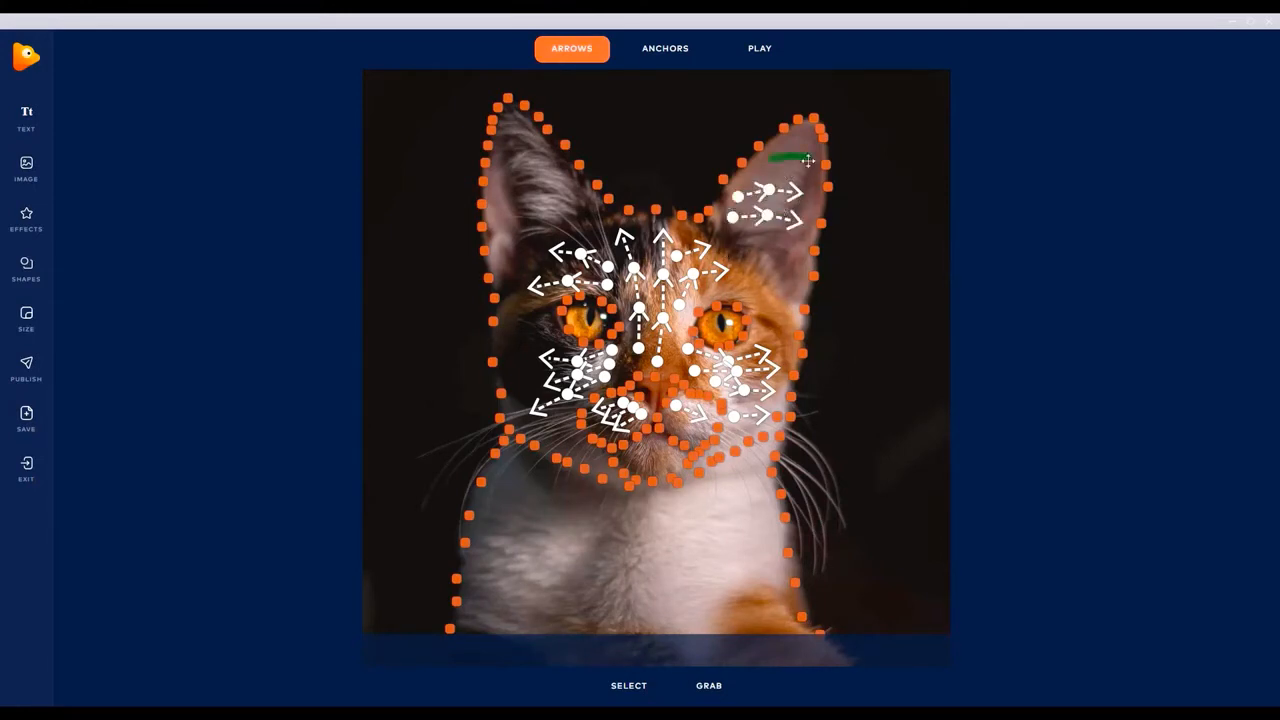
Draw path arrows pointing outward across both of the cat's ears.
{"action": "left_click_drag", "start_coordinate": [808, 160], "coordinate": [808, 158]}
{"action": "left_click_drag", "start_coordinate": [751, 249], "coordinate": [800, 258]}
{"action": "mouse_move", "coordinate": [585, 211]}
{"action": "left_mouse_down"}
{"action": "mouse_move", "coordinate": [530, 221]}
{"action": "mouse_move", "coordinate": [546, 182]}
{"action": "mouse_move", "coordinate": [507, 134]}
{"action": "left_mouse_up"}
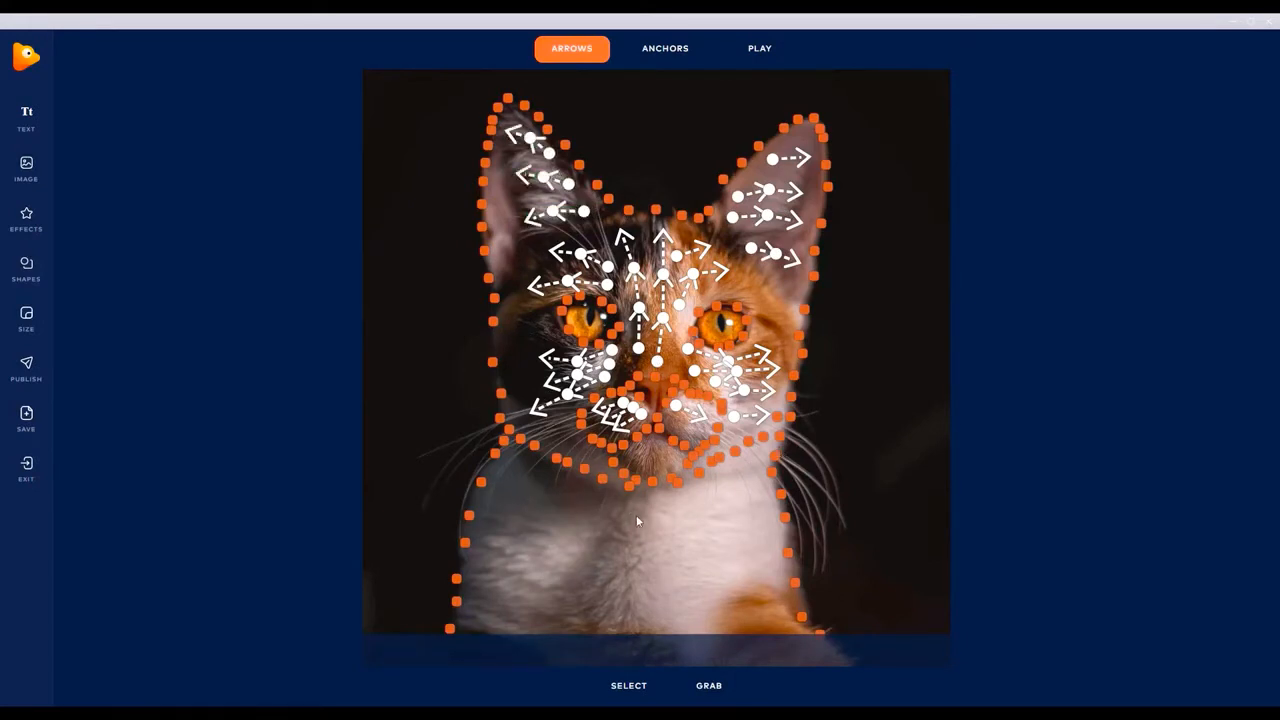
Draw long path arrows flowing from below the cat's jawline down over its whole chest.
{"action": "mouse_move", "coordinate": [633, 501]}
{"action": "left_mouse_down"}
{"action": "mouse_move", "coordinate": [632, 624]}
{"action": "mouse_move", "coordinate": [669, 640]}
{"action": "left_mouse_up"}
{"action": "left_click_drag", "start_coordinate": [689, 507], "coordinate": [733, 636]}
{"action": "mouse_move", "coordinate": [733, 503]}
{"action": "left_mouse_down"}
{"action": "mouse_move", "coordinate": [768, 636]}
{"action": "mouse_move", "coordinate": [795, 650]}
{"action": "left_mouse_up"}
{"action": "left_click_drag", "start_coordinate": [606, 500], "coordinate": [572, 655]}
{"action": "left_click_drag", "start_coordinate": [570, 494], "coordinate": [505, 655]}
{"action": "mouse_move", "coordinate": [534, 481]}
{"action": "left_mouse_down"}
{"action": "mouse_move", "coordinate": [460, 652]}
{"action": "mouse_move", "coordinate": [495, 525]}
{"action": "left_mouse_up"}
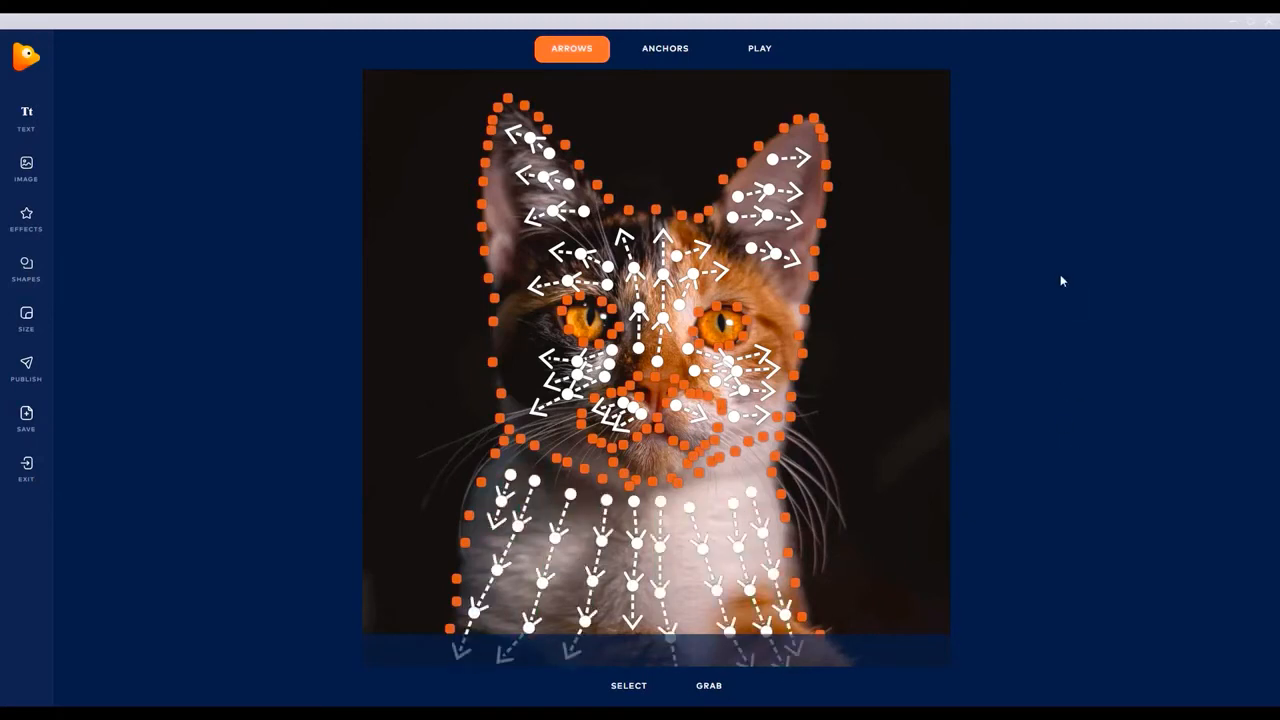
Preview the fur motion, reposition the start of the path arrow below the orange-side eye, and preview it again.
{"action": "left_click", "coordinate": [779, 49]}
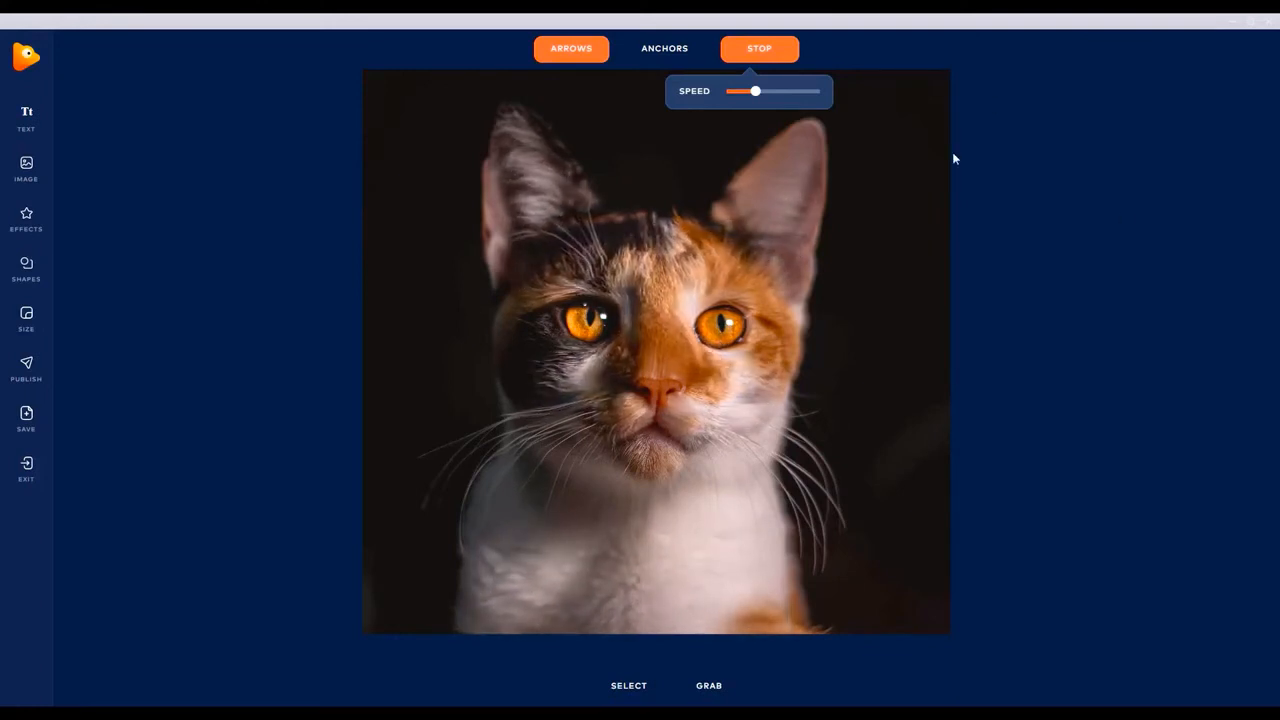
{"action": "left_click", "coordinate": [772, 58]}
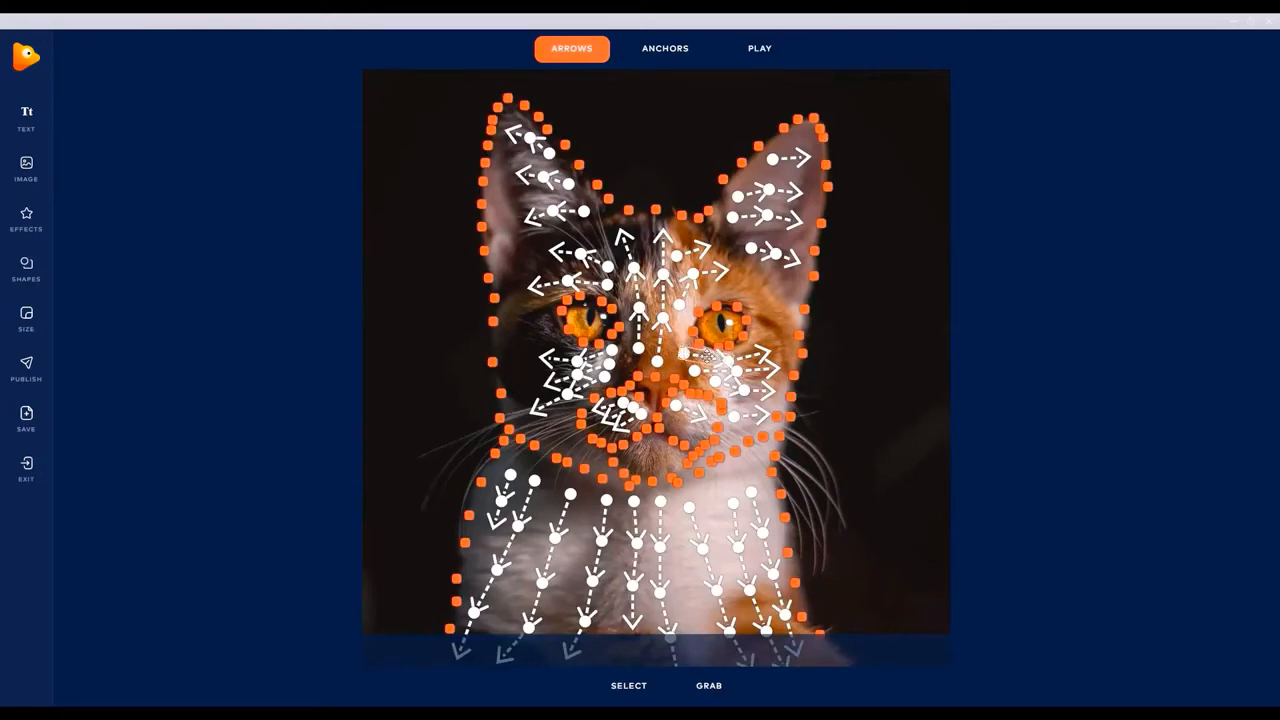
{"action": "mouse_move", "coordinate": [708, 356]}
{"action": "left_mouse_down"}
{"action": "mouse_move", "coordinate": [697, 358]}
{"action": "mouse_move", "coordinate": [708, 363]}
{"action": "left_mouse_up"}
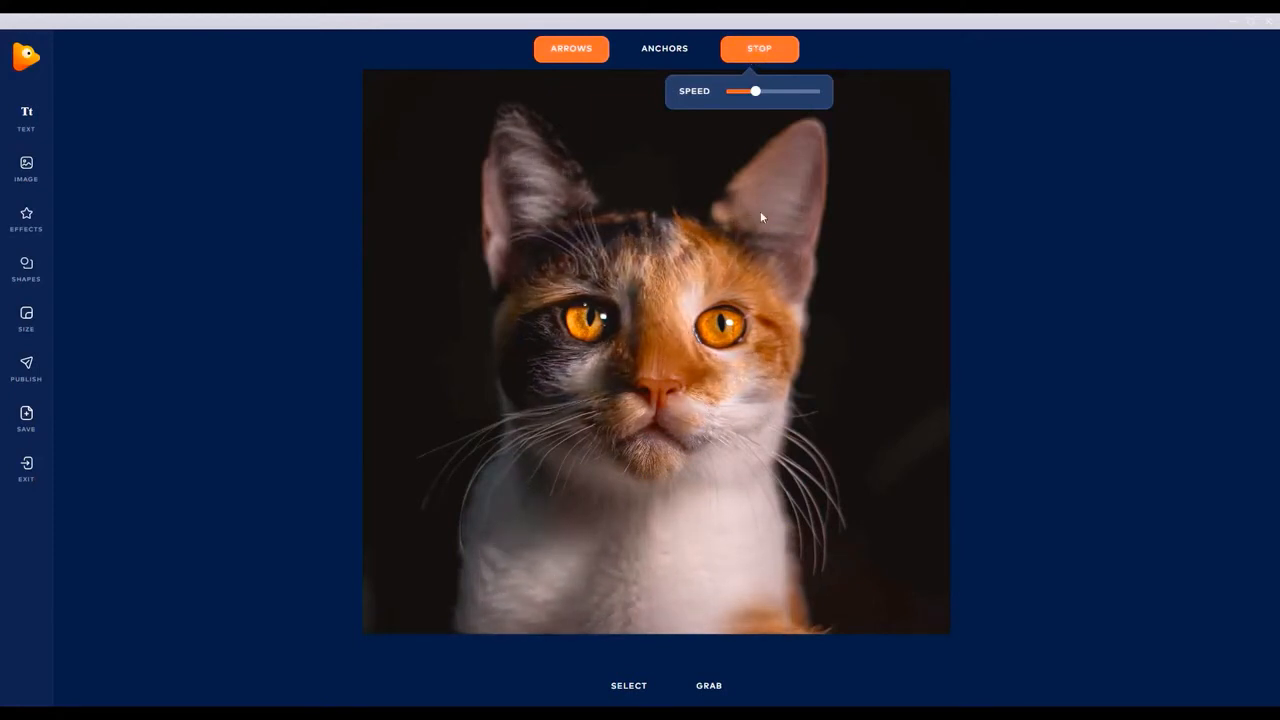
{"action": "left_click", "coordinate": [786, 57]}
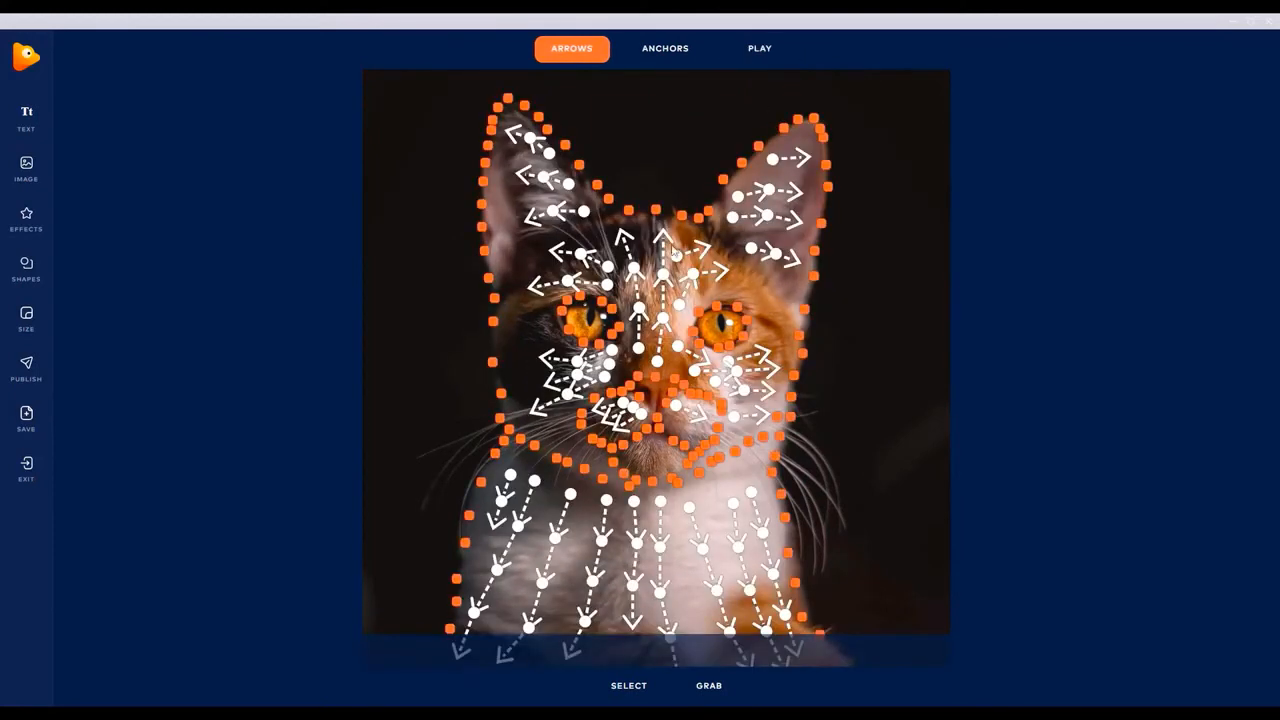
Add an upward path arrow in the forehead's centre, angle the two arrows above the orange-side eye more upward, and preview the motion.
{"action": "mouse_move", "coordinate": [572, 55]}
{"action": "left_click_drag", "start_coordinate": [646, 228], "coordinate": [645, 230]}
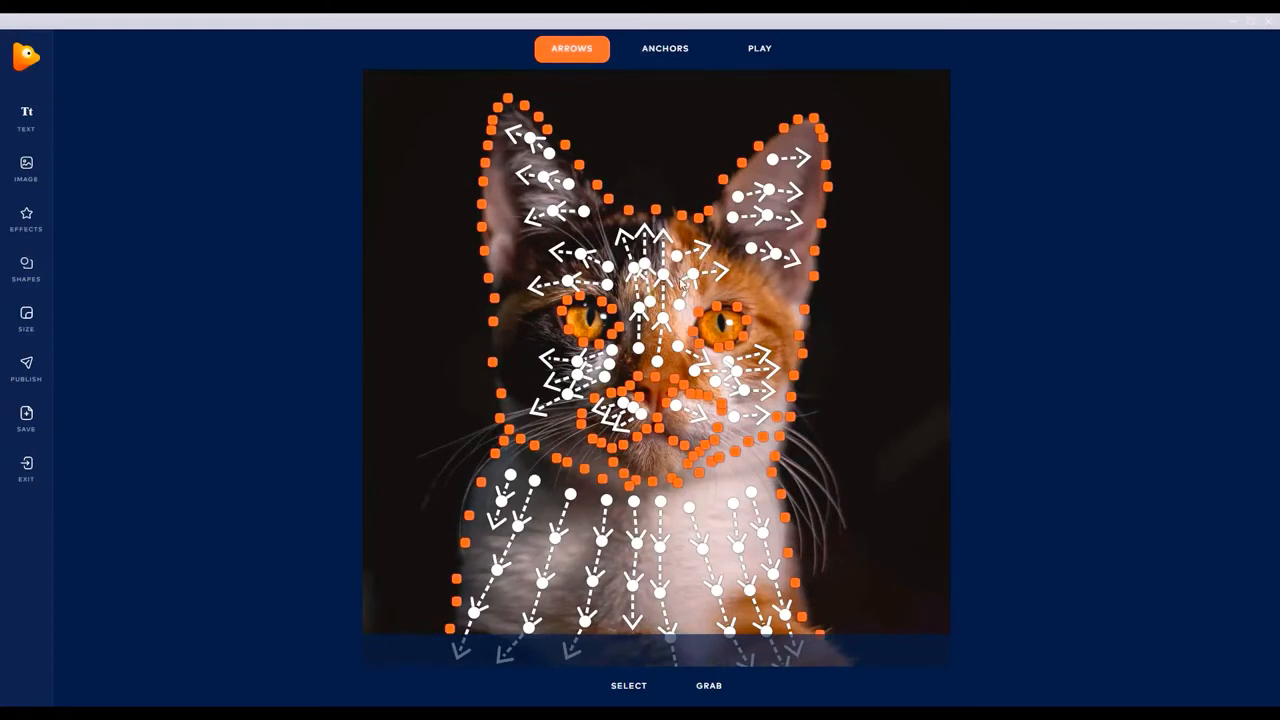
{"action": "mouse_move", "coordinate": [628, 685]}
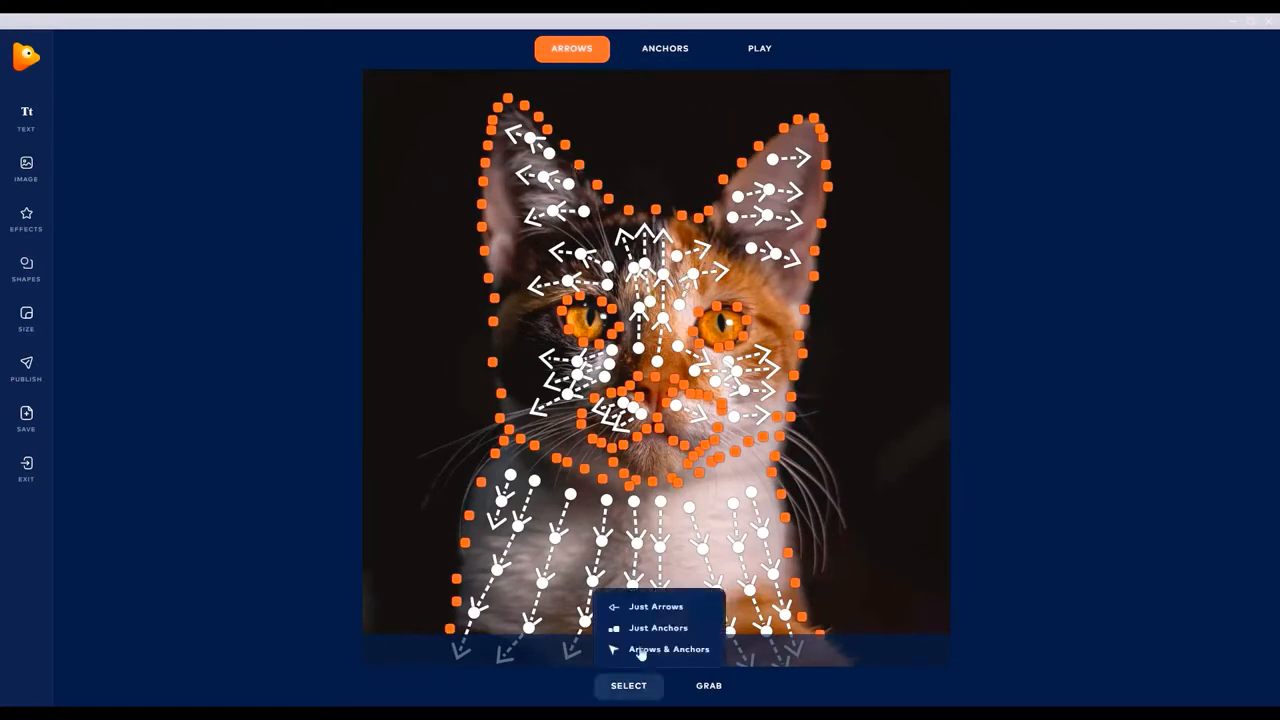
{"action": "left_click", "coordinate": [640, 651]}
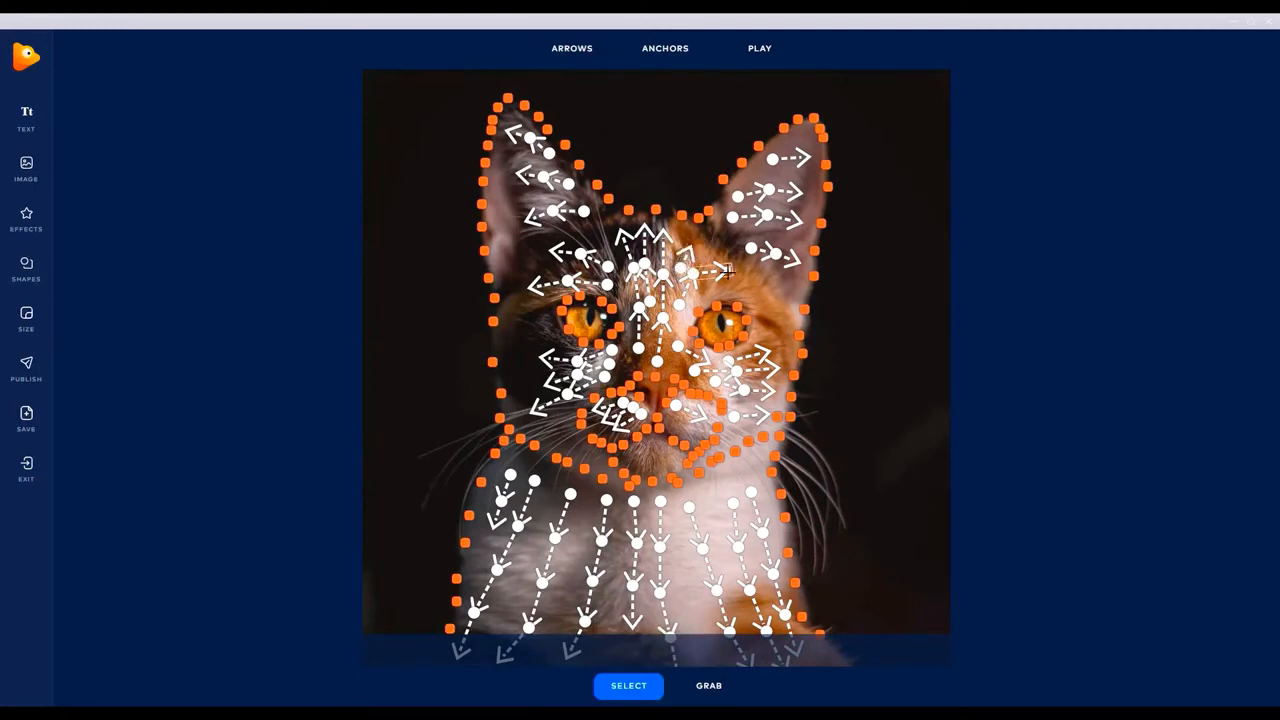
{"action": "left_click", "coordinate": [763, 53]}
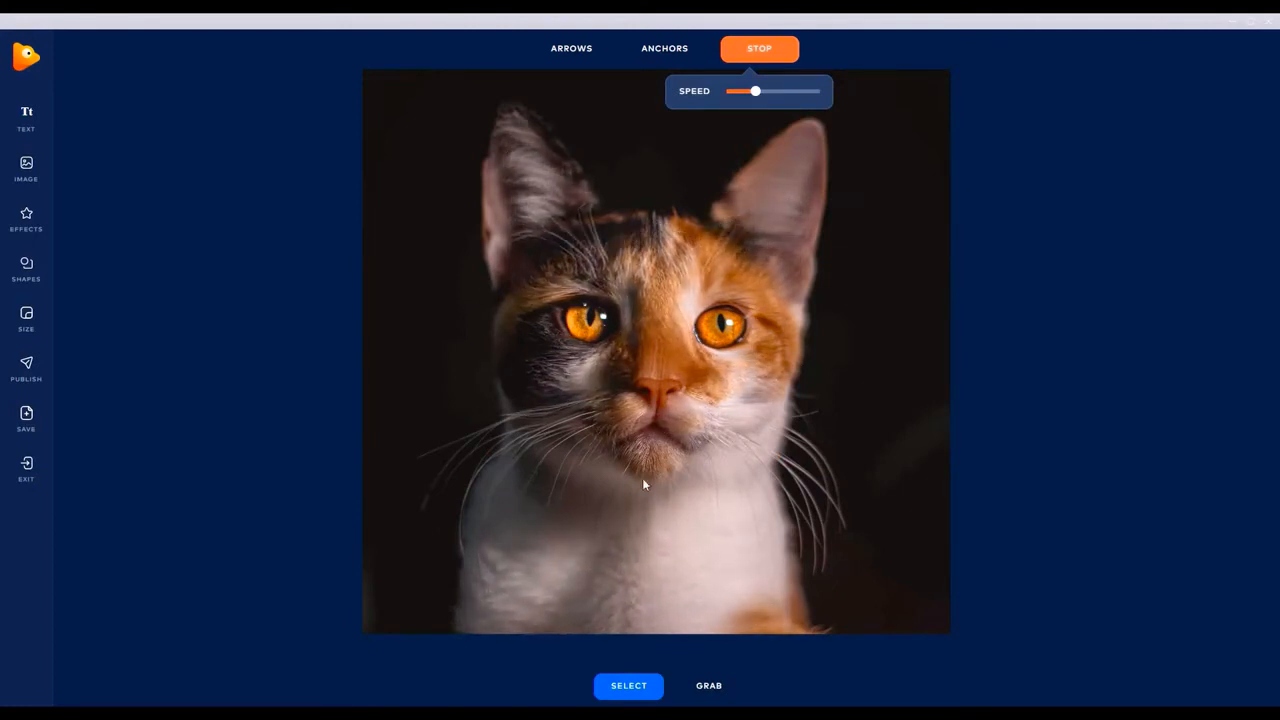
{"action": "key", "text": "space"}
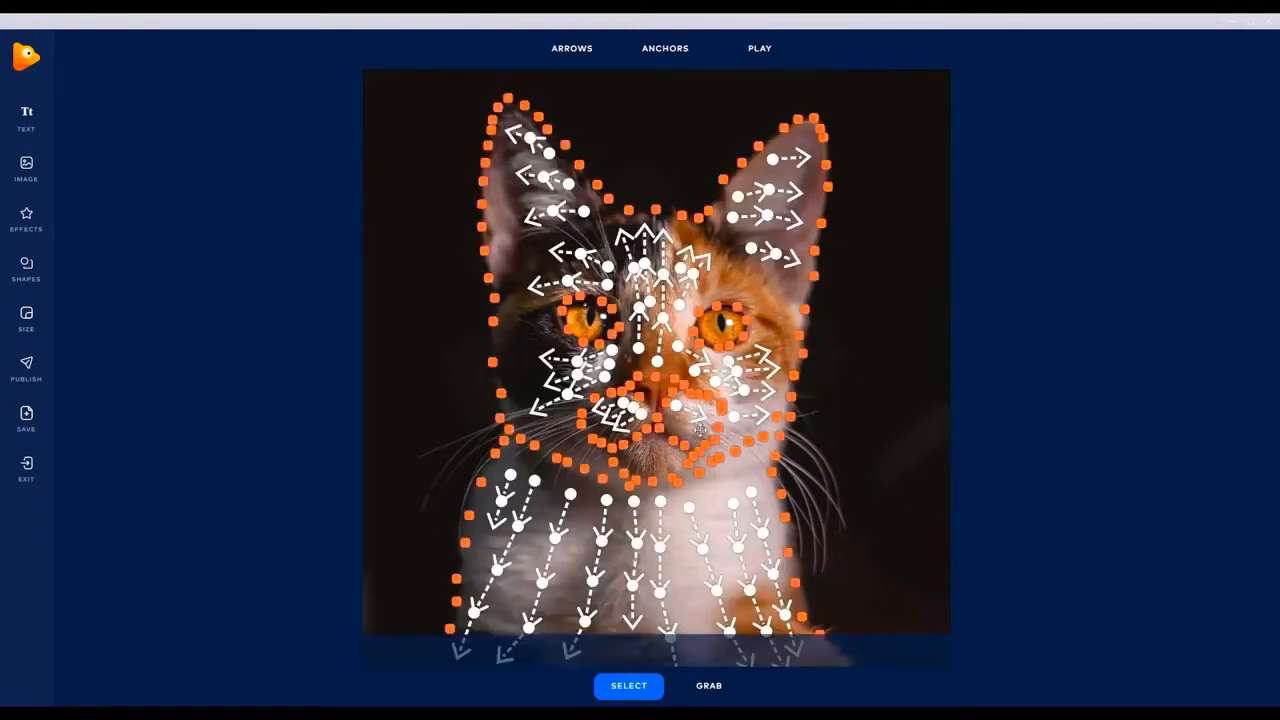
Draw short downward path arrows on the chin and outward ones along the outer edge of the dark side of the face.
{"action": "left_click", "coordinate": [572, 48]}
{"action": "left_click", "coordinate": [571, 106]}
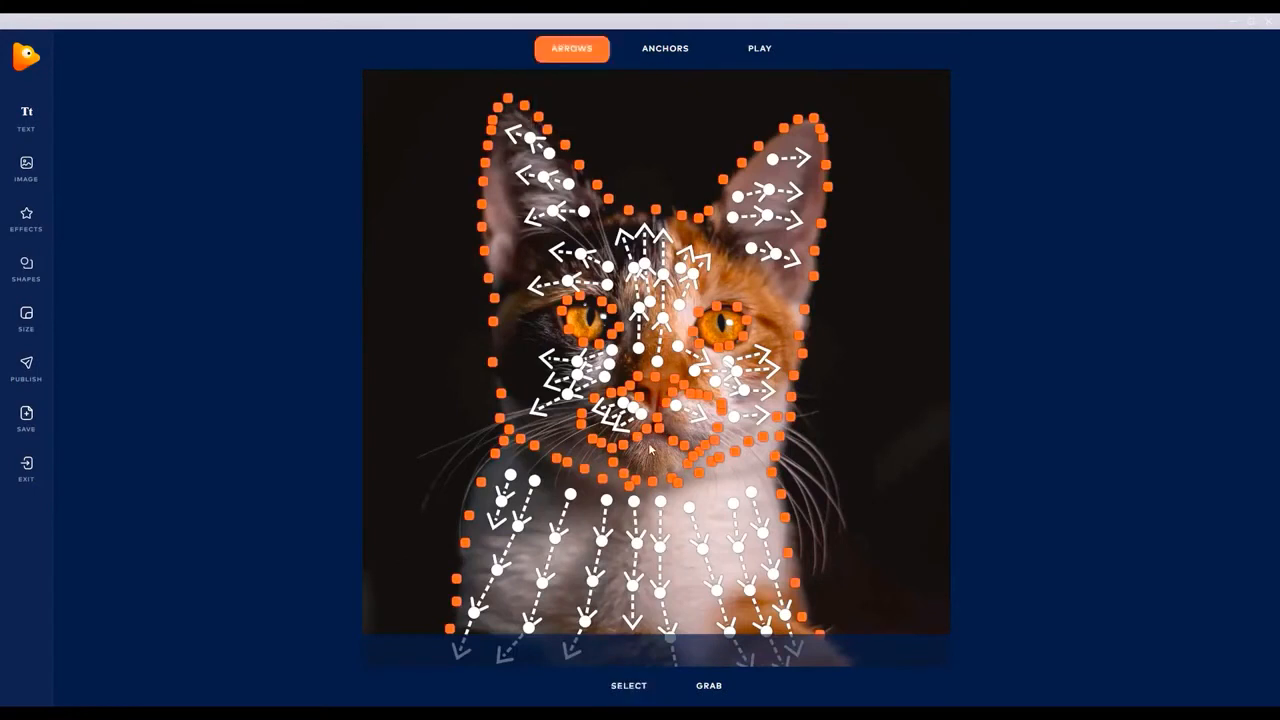
{"action": "left_click_drag", "start_coordinate": [651, 472], "coordinate": [633, 468]}
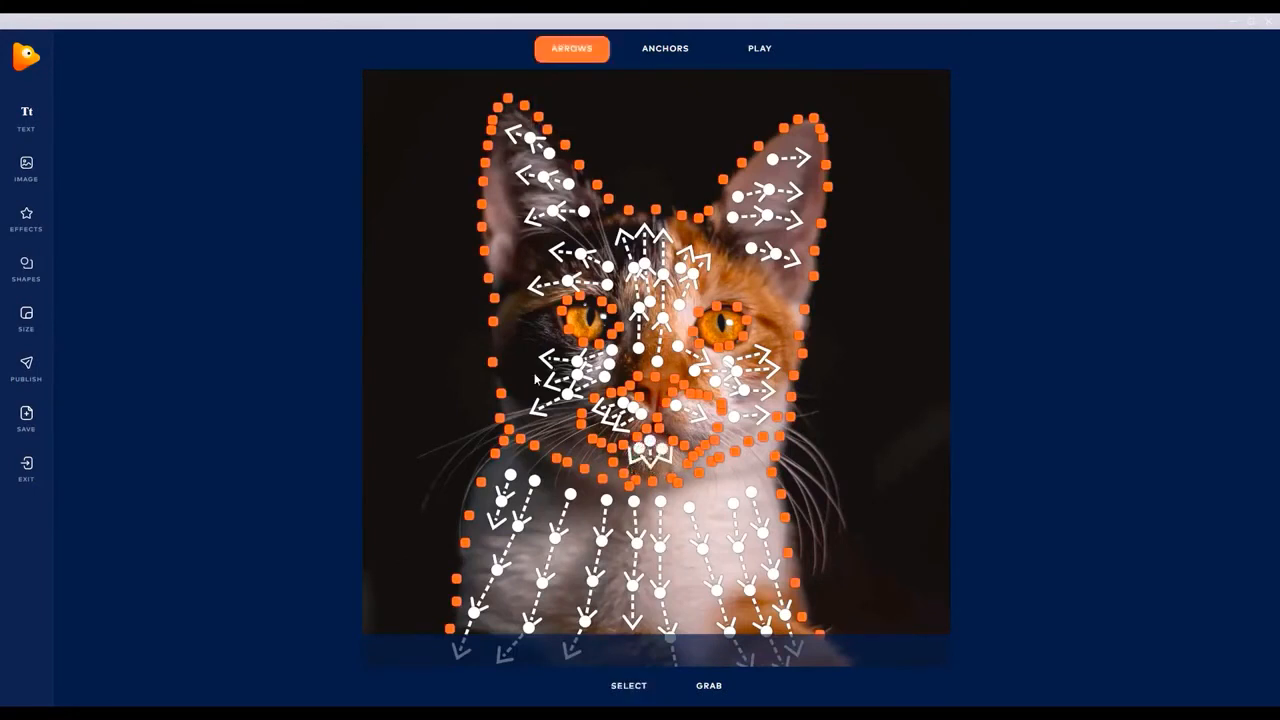
{"action": "left_click_drag", "start_coordinate": [511, 374], "coordinate": [509, 372]}
{"action": "left_click_drag", "start_coordinate": [534, 341], "coordinate": [504, 328]}
{"action": "left_click_drag", "start_coordinate": [540, 276], "coordinate": [508, 270]}
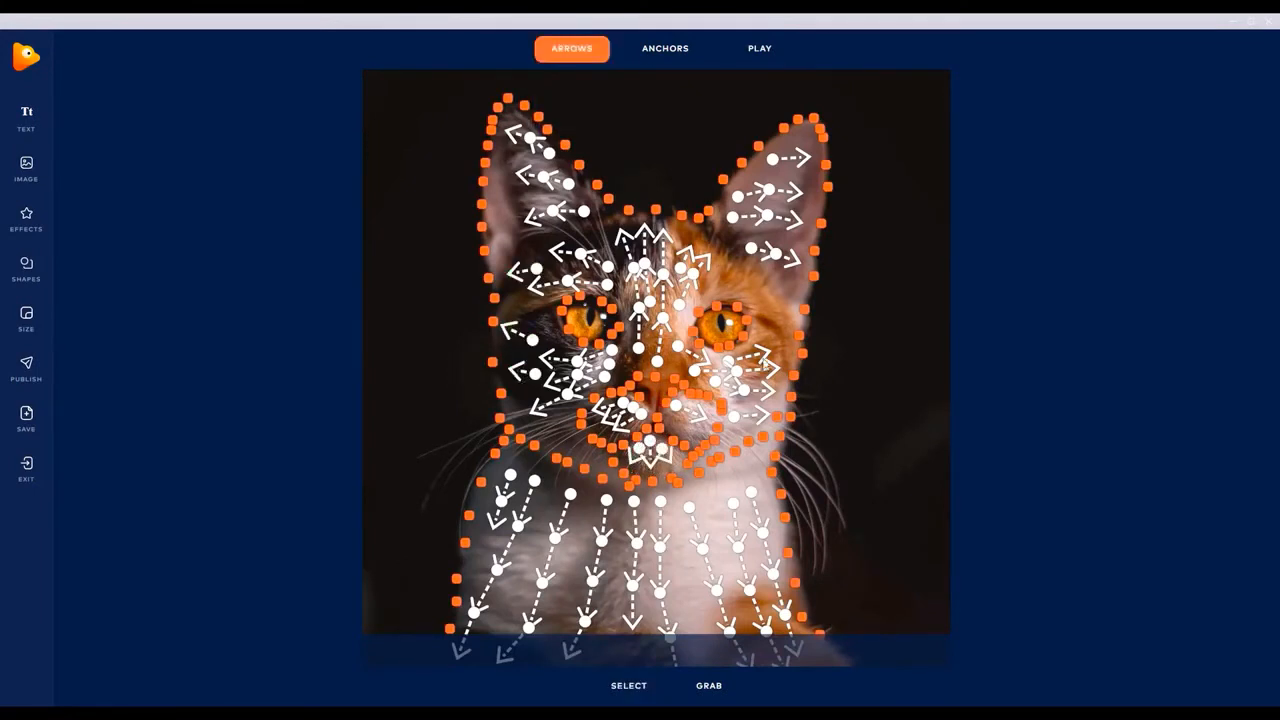
Draw outward path arrows above and beside the eye on the orange side of the face, and preview the motion.
{"action": "left_click_drag", "start_coordinate": [720, 287], "coordinate": [778, 294]}
{"action": "left_click_drag", "start_coordinate": [721, 264], "coordinate": [780, 265]}
{"action": "mouse_move", "coordinate": [762, 323]}
{"action": "left_mouse_down"}
{"action": "mouse_move", "coordinate": [790, 327]}
{"action": "mouse_move", "coordinate": [783, 308]}
{"action": "left_mouse_up"}
{"action": "left_click", "coordinate": [778, 55]}
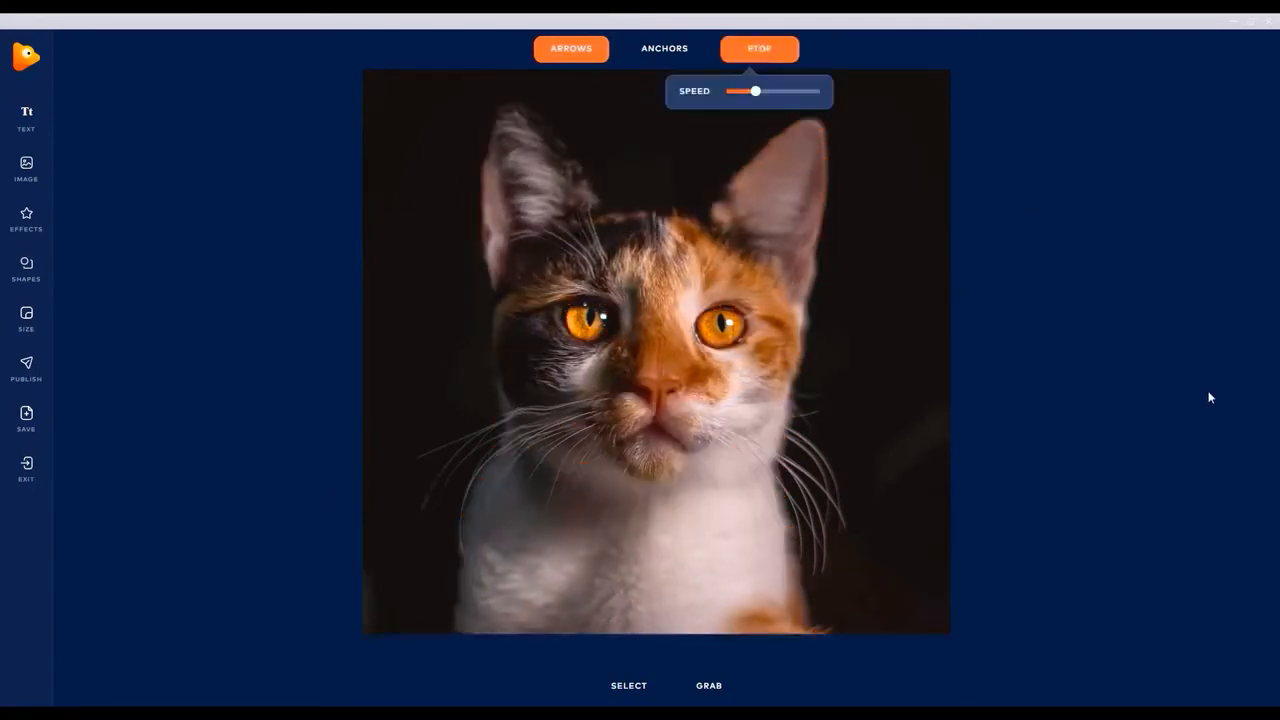
{"action": "left_click", "coordinate": [762, 49]}
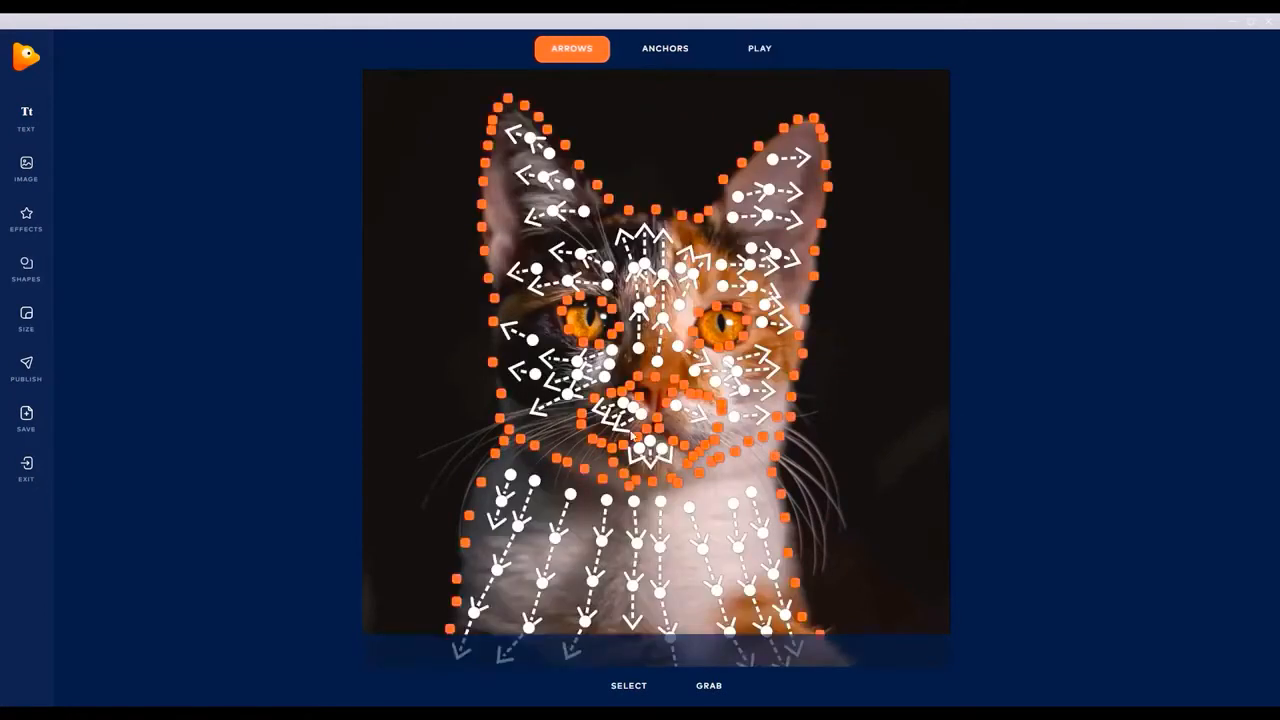
Fill the remaining gaps on the dark cheek and beside the dark-side eye with more outward path arrows.
{"action": "left_click_drag", "start_coordinate": [577, 437], "coordinate": [555, 449]}
{"action": "mouse_move", "coordinate": [566, 381]}
{"action": "left_mouse_down"}
{"action": "mouse_move", "coordinate": [510, 390]}
{"action": "mouse_move", "coordinate": [515, 402]}
{"action": "left_mouse_up"}
{"action": "left_click_drag", "start_coordinate": [550, 312], "coordinate": [516, 308]}
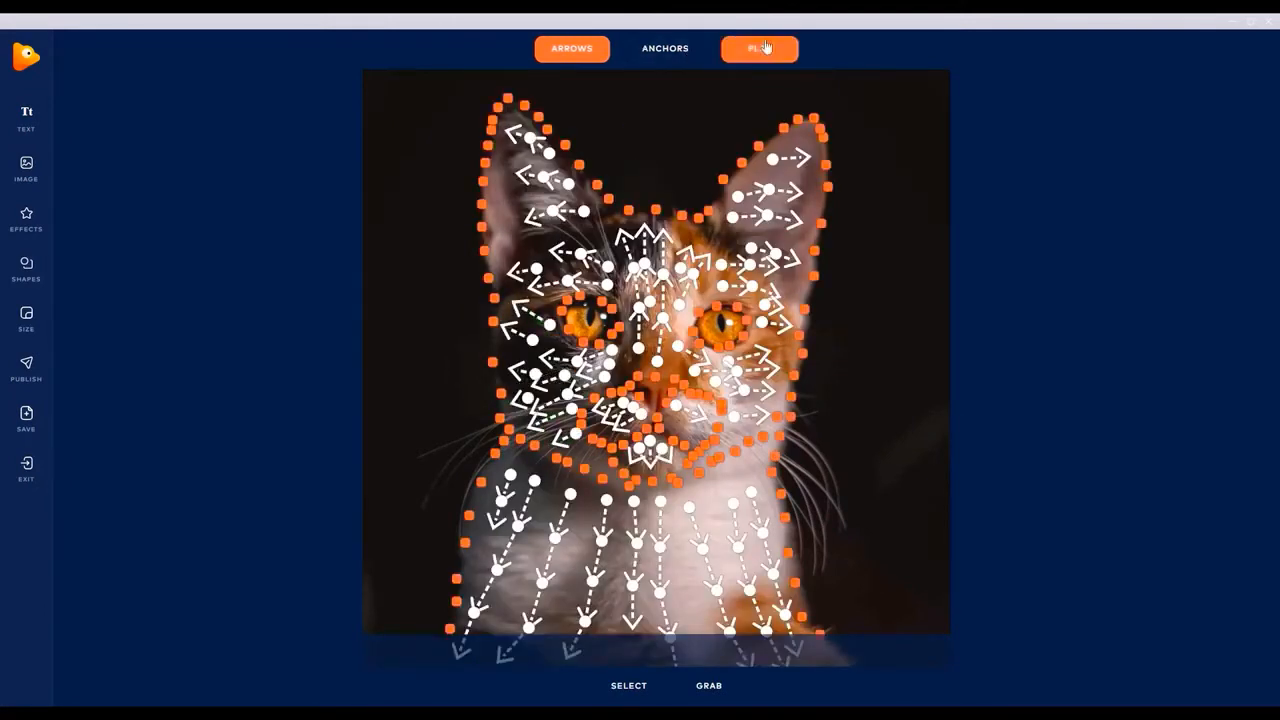
Add small outward path arrows beside the orange-side eye, along the nose bridge and on the orange cheek, and preview the motion.
{"action": "left_click", "coordinate": [763, 49]}
{"action": "left_click", "coordinate": [766, 49]}
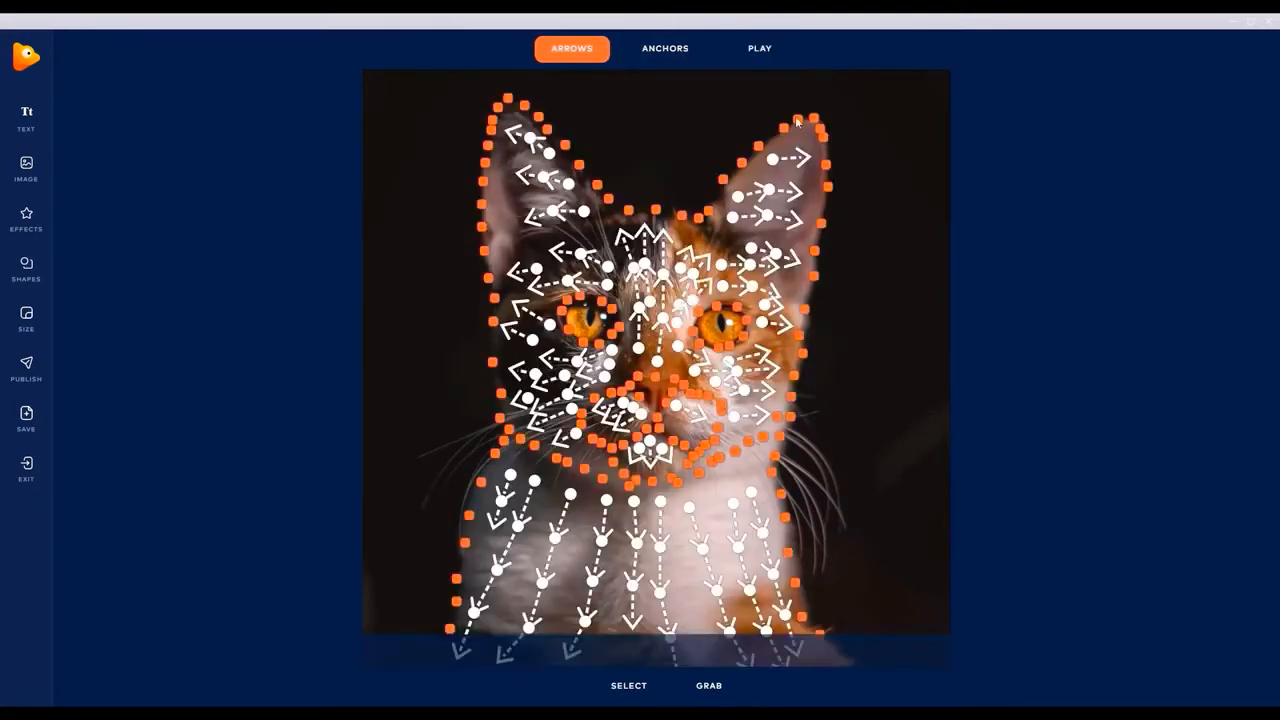
{"action": "left_click", "coordinate": [760, 49]}
{"action": "left_click", "coordinate": [760, 49]}
{"action": "left_click", "coordinate": [759, 49]}
{"action": "left_click", "coordinate": [759, 49]}
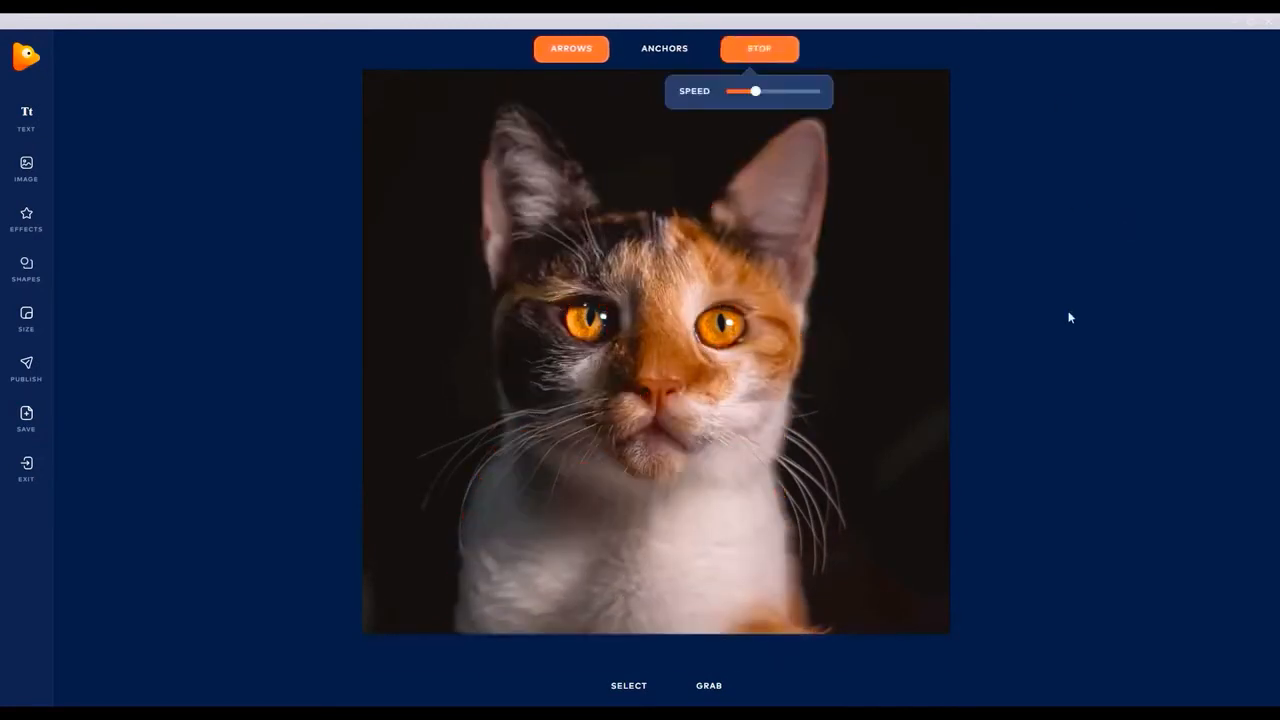
{"action": "left_click", "coordinate": [785, 50]}
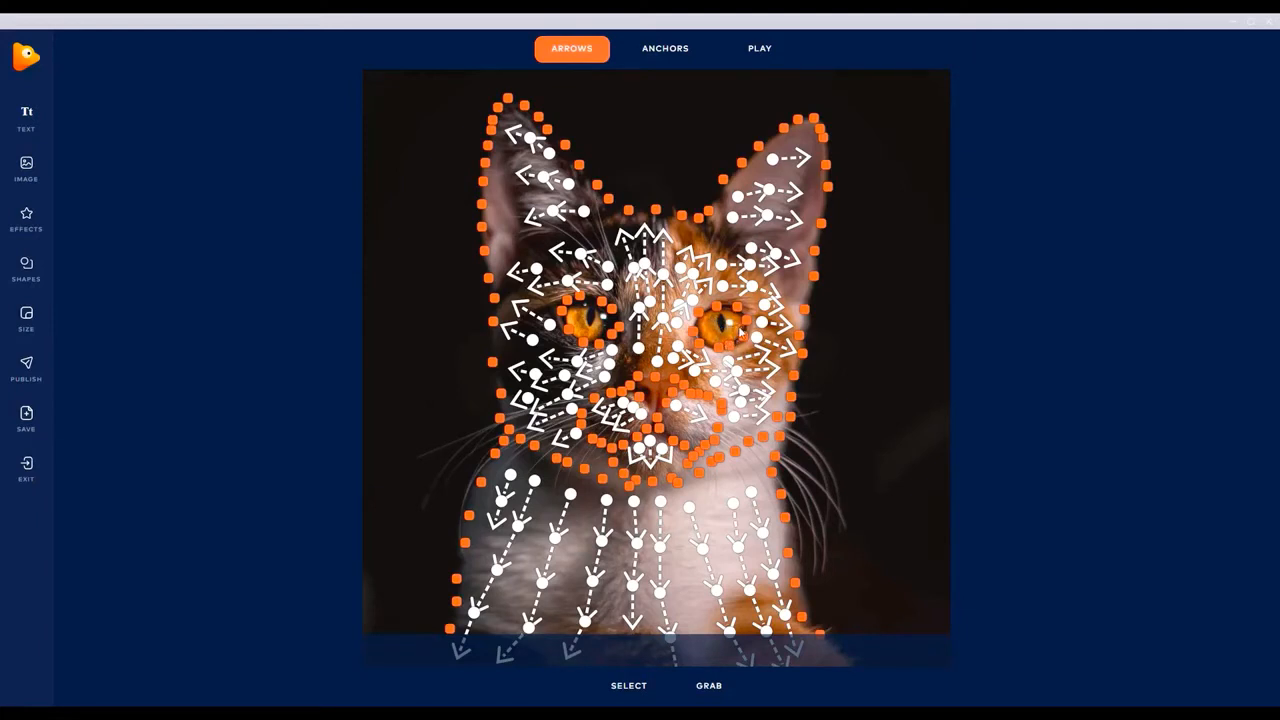
Draw a short downward arrow inside each of the cat's eyes, and preview the motion.
{"action": "scroll", "coordinate": [757, 336], "scroll_direction": "up", "scroll_amount": 3}
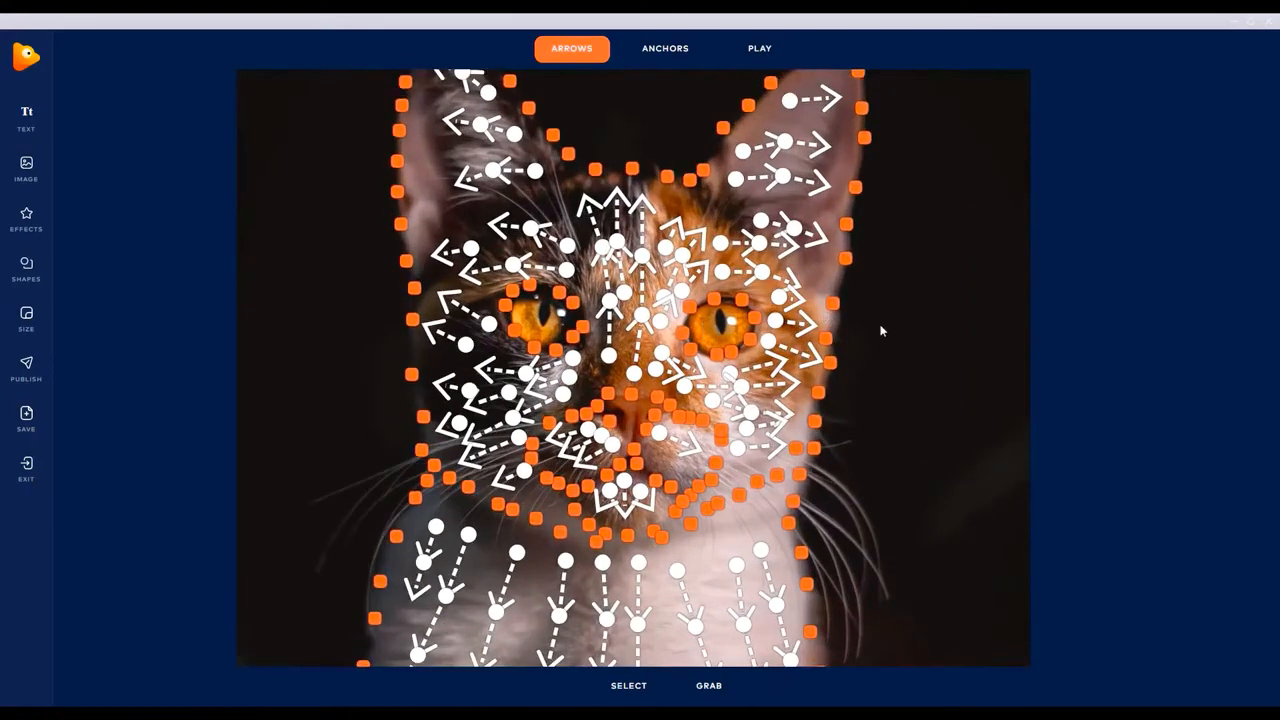
{"action": "left_click", "coordinate": [686, 55]}
{"action": "left_click", "coordinate": [677, 95]}
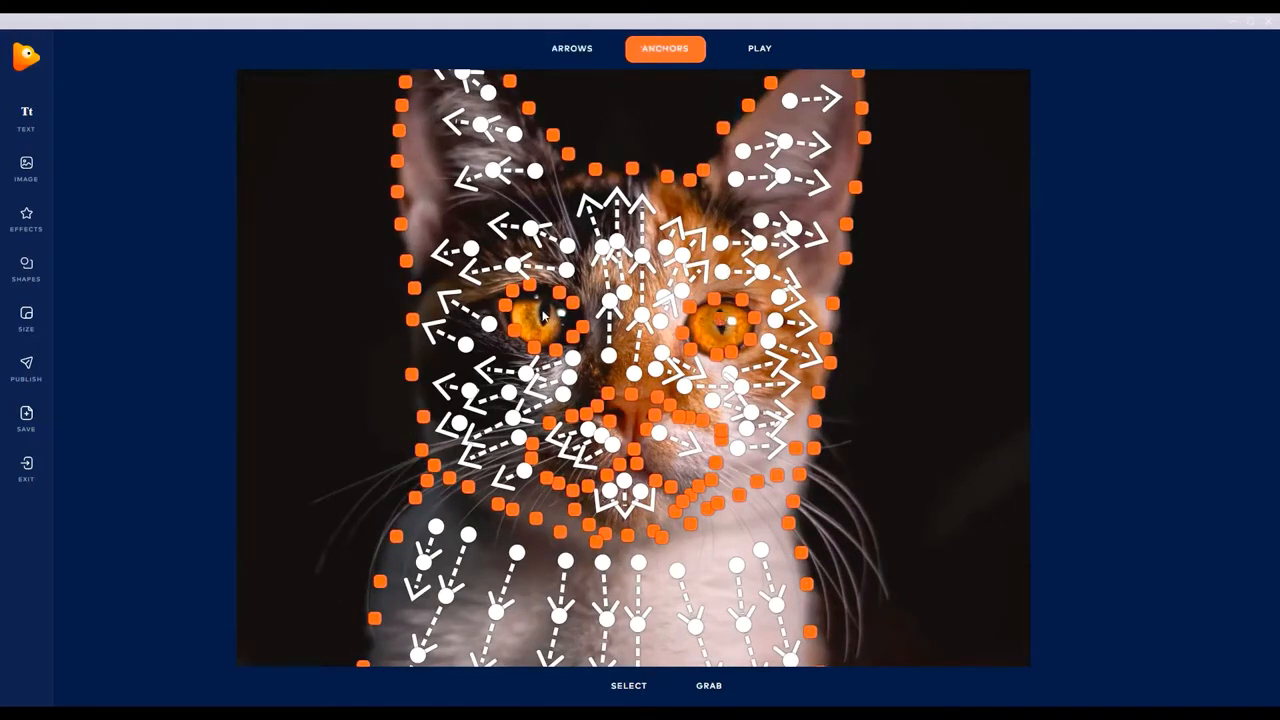
{"action": "mouse_move", "coordinate": [558, 54]}
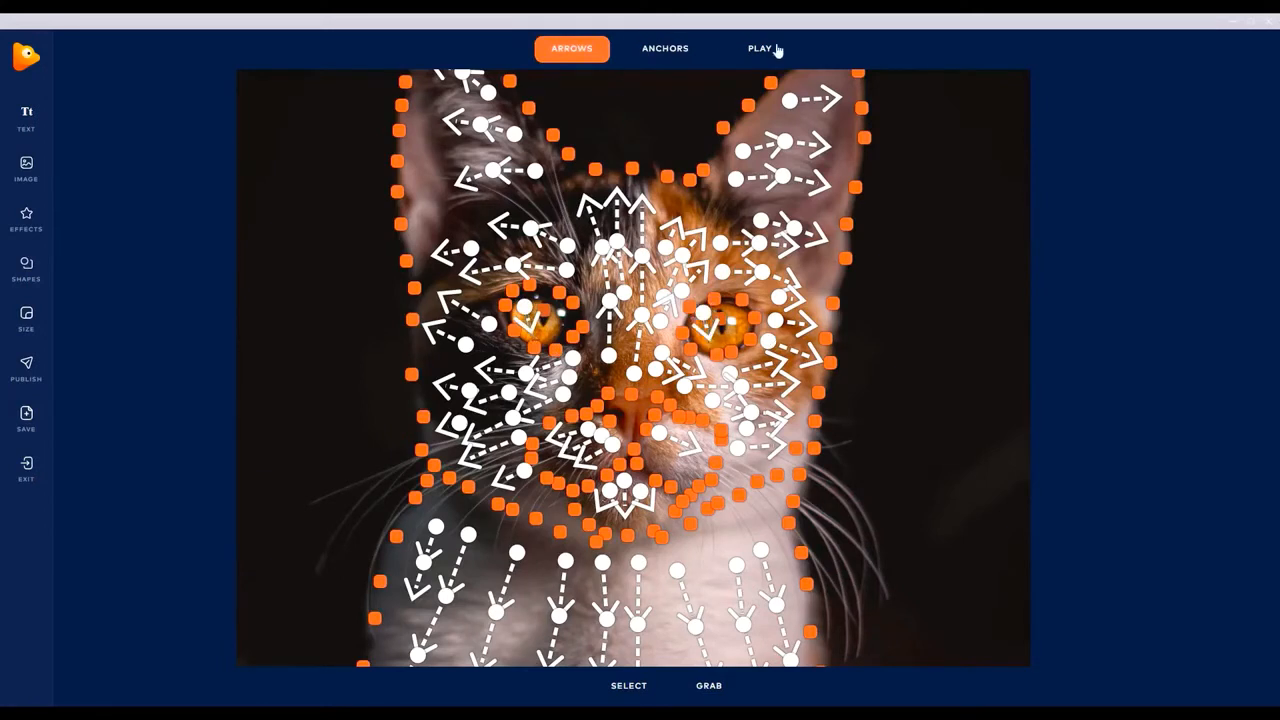
{"action": "left_click", "coordinate": [777, 50]}
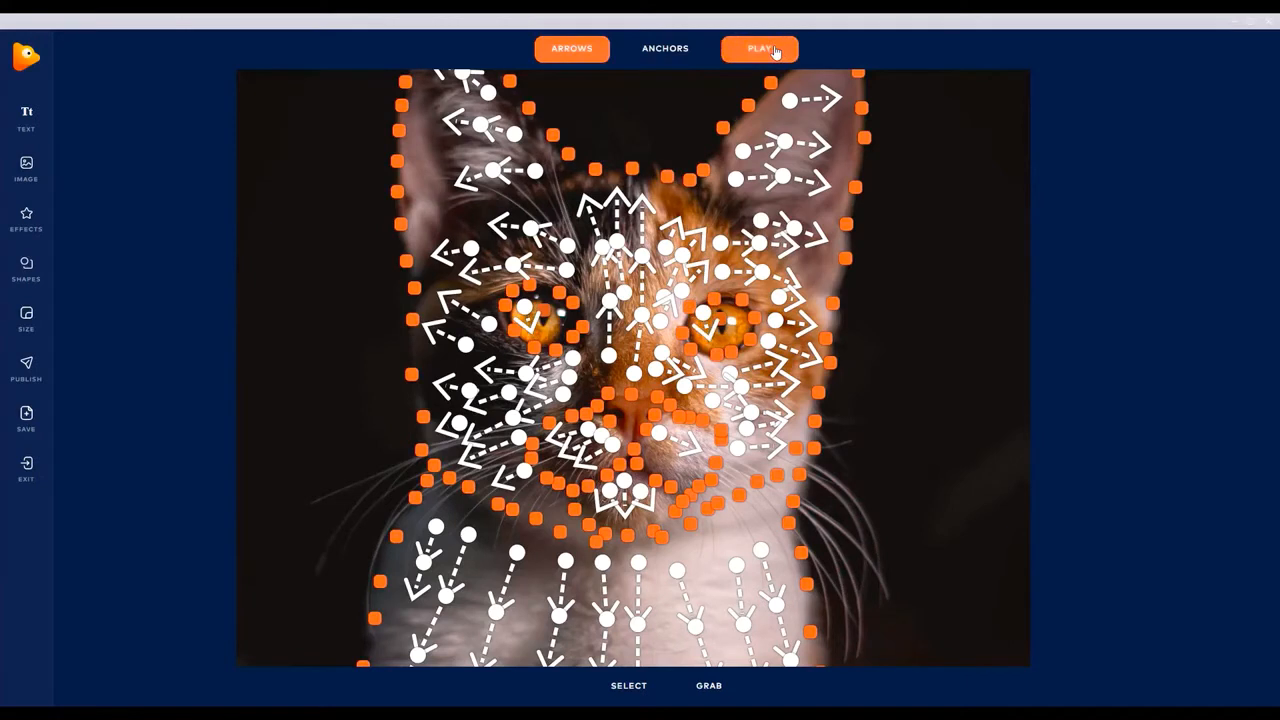
{"action": "left_click", "coordinate": [777, 50]}
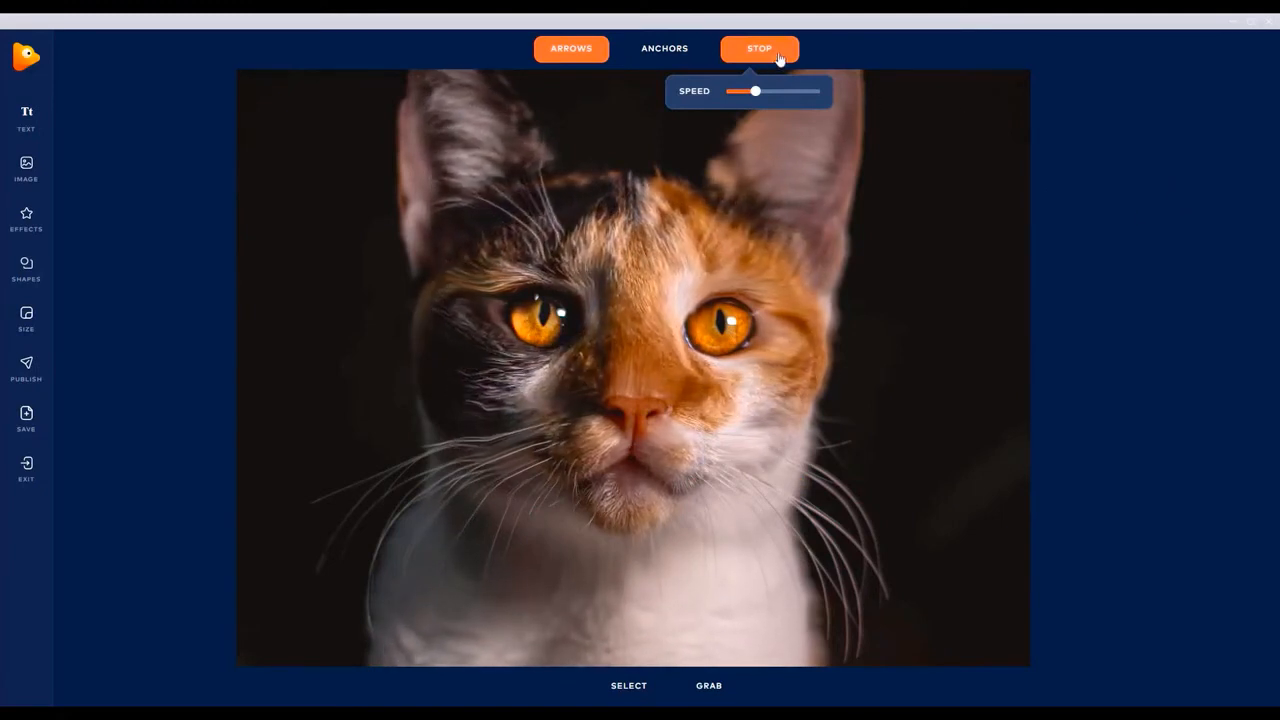
{"action": "left_click", "coordinate": [780, 60]}
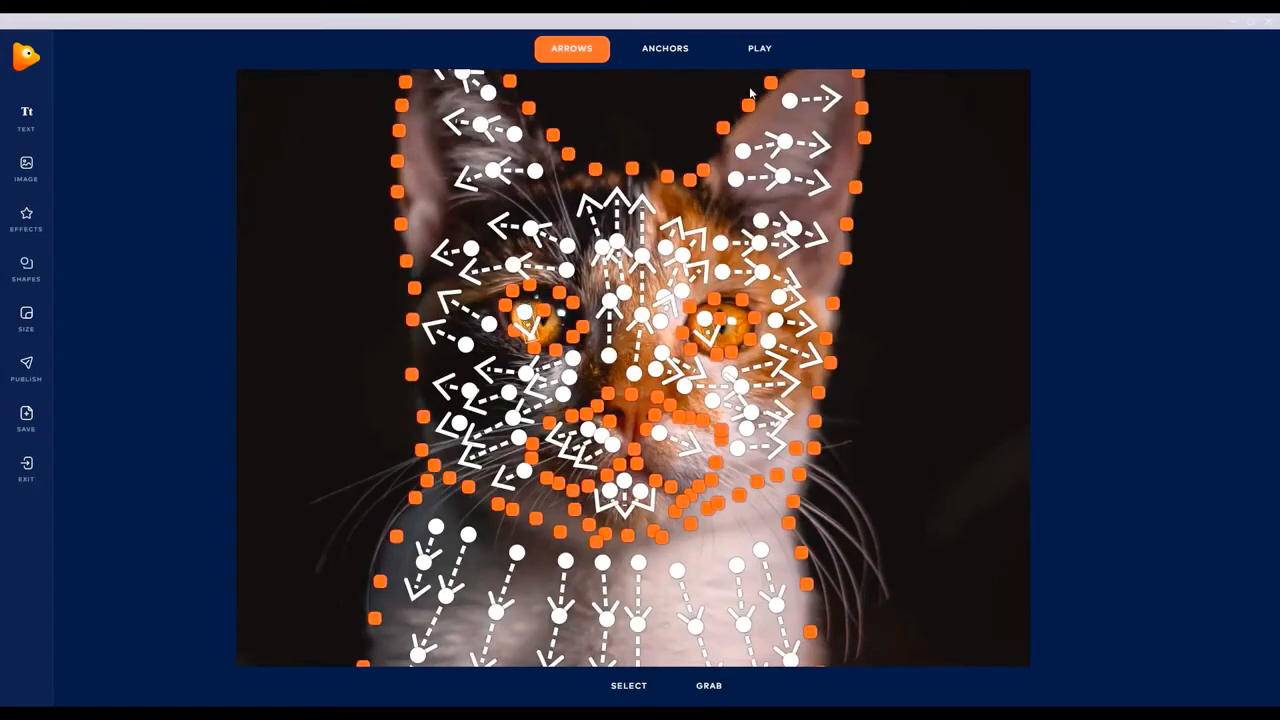
Add a short upward arrow in the orange-side eye and an outward one on the orange side of the muzzle, previewing the motion.
{"action": "left_click", "coordinate": [757, 50]}
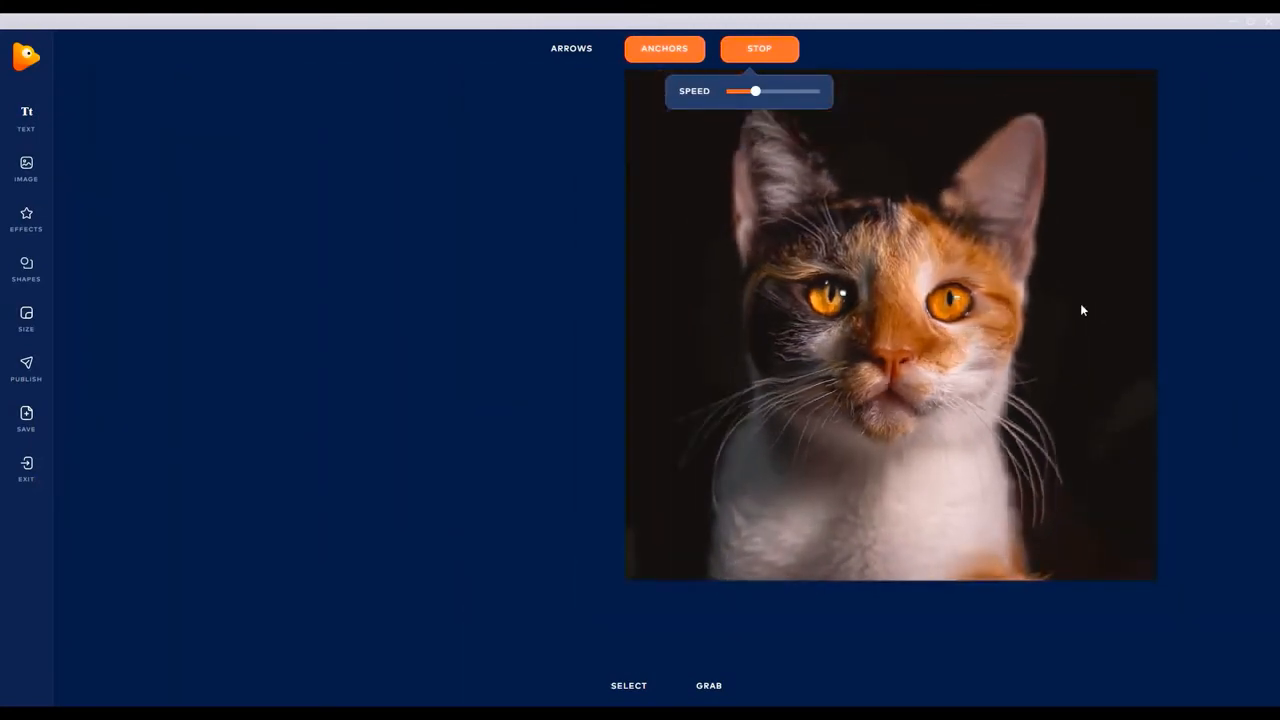
{"action": "left_click", "coordinate": [705, 686]}
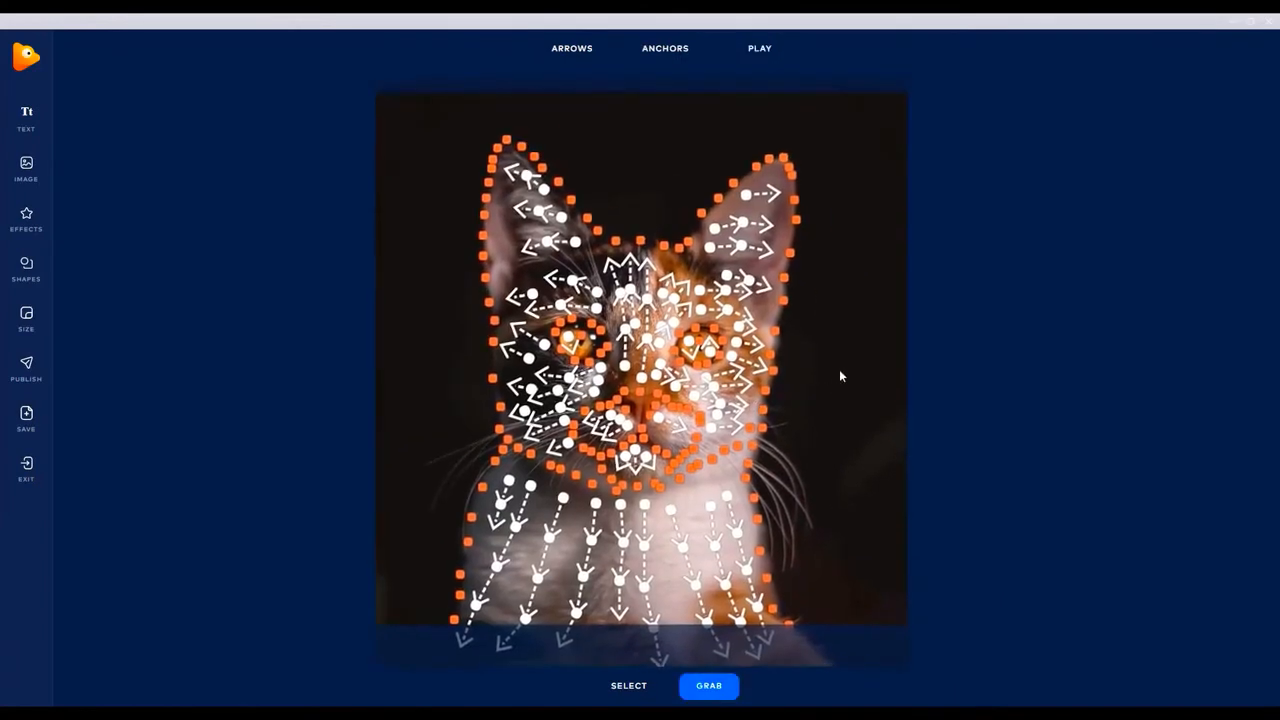
{"action": "left_click", "coordinate": [760, 48]}
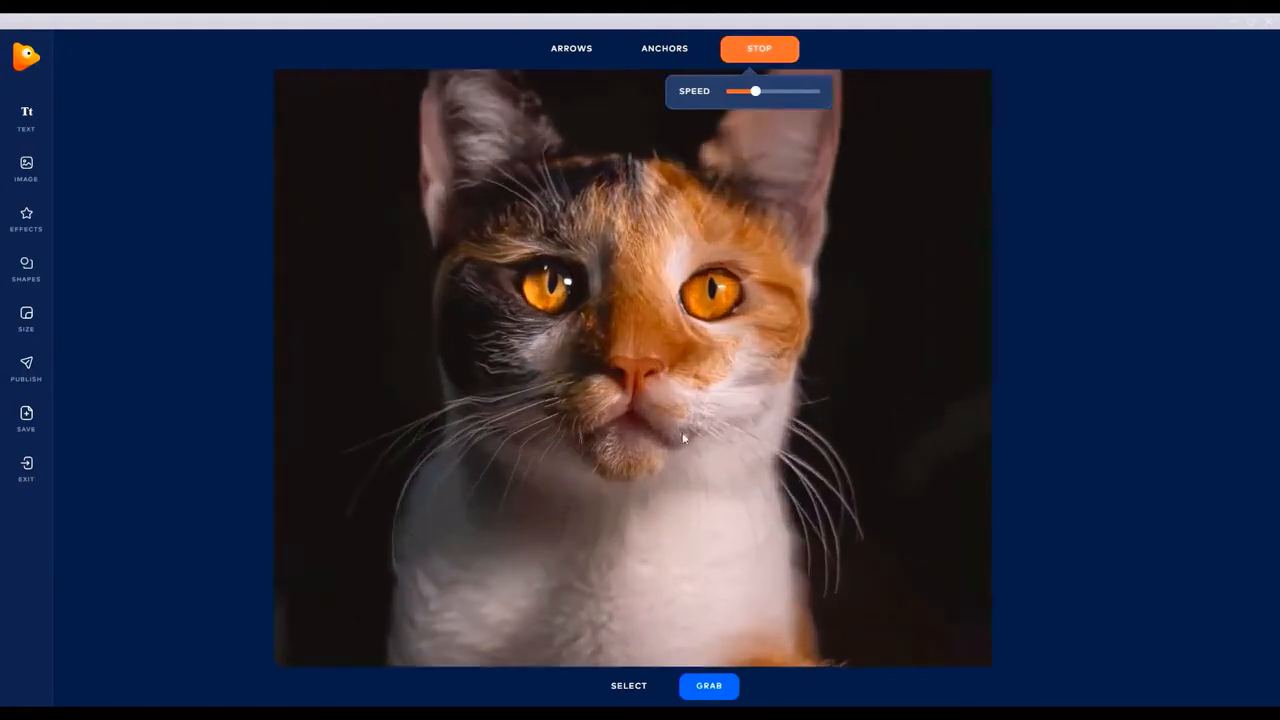
{"action": "left_click", "coordinate": [767, 50]}
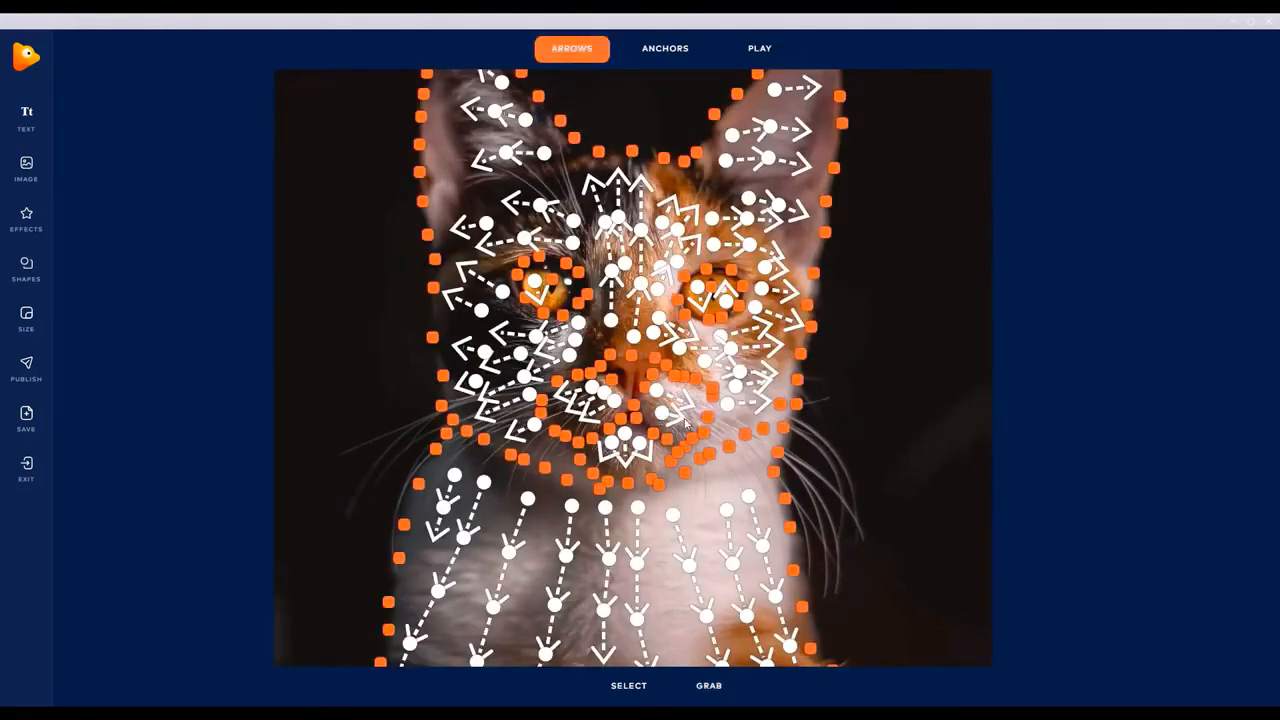
{"action": "left_click", "coordinate": [754, 52]}
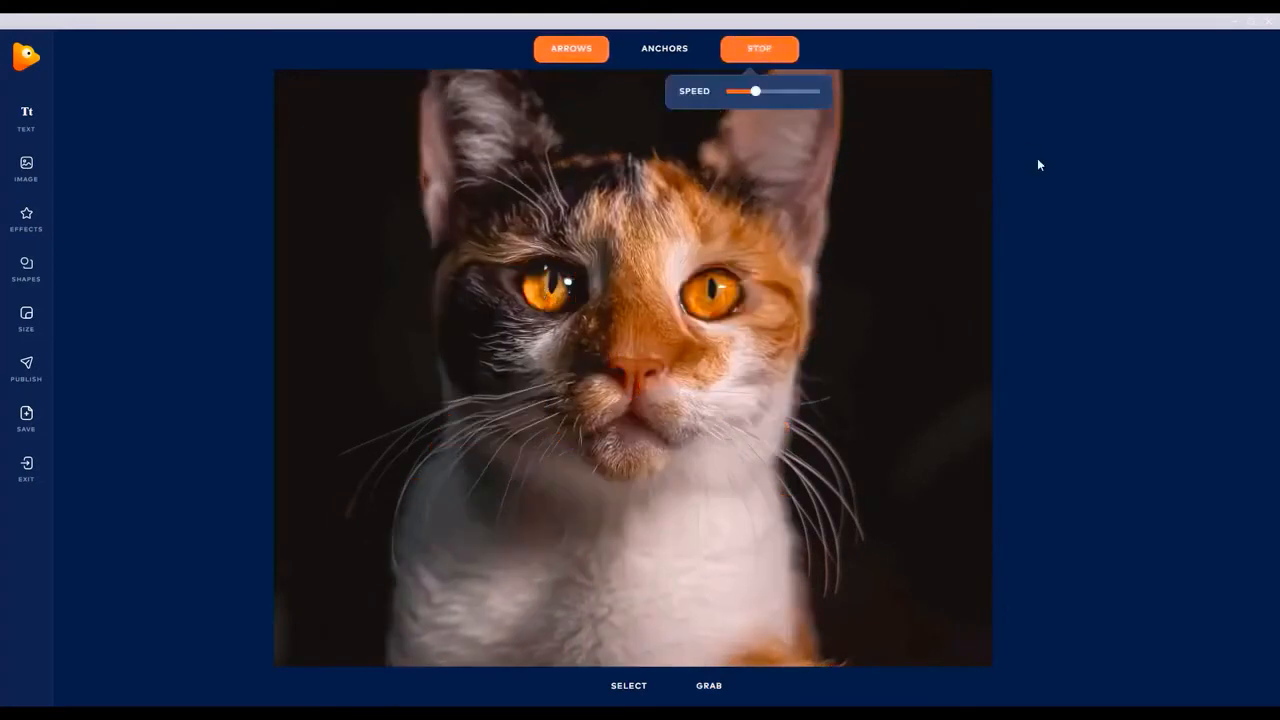
{"action": "left_click", "coordinate": [757, 49]}
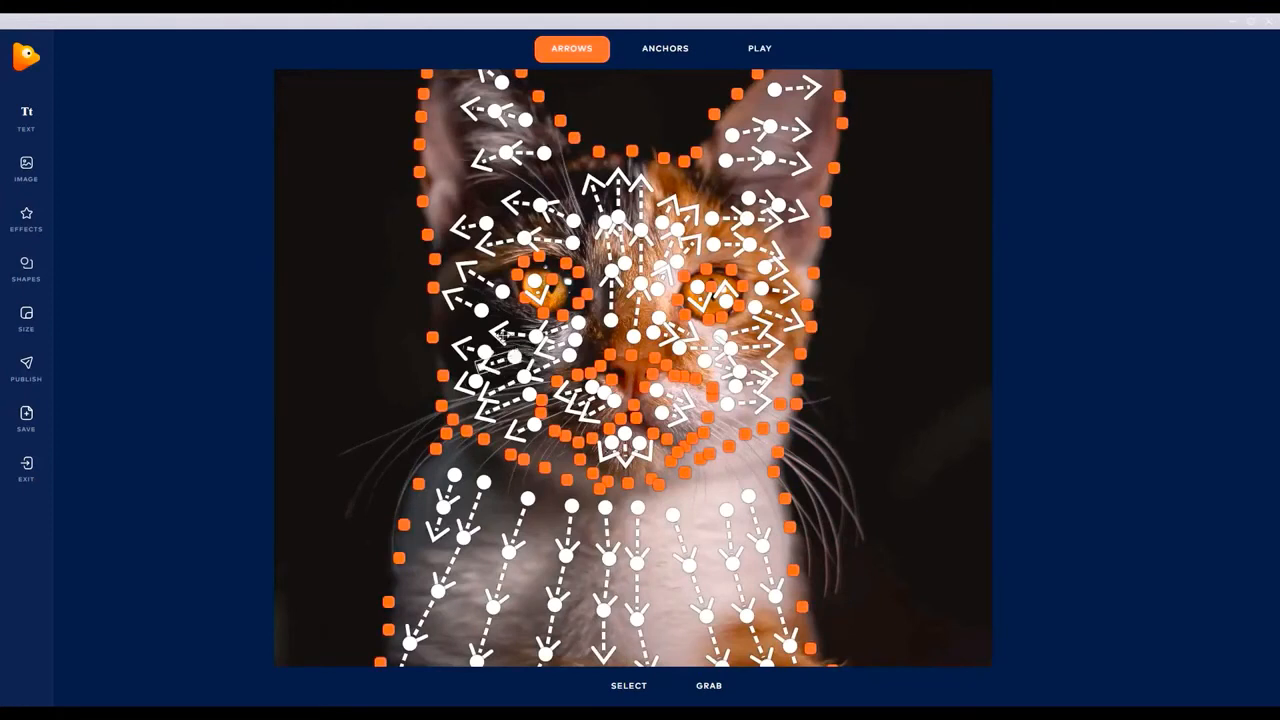
Rework the outward path arrows on the dark cheek just below the eye, and preview the motion.
{"action": "left_click_drag", "start_coordinate": [489, 331], "coordinate": [534, 333]}
{"action": "left_click", "coordinate": [590, 49]}
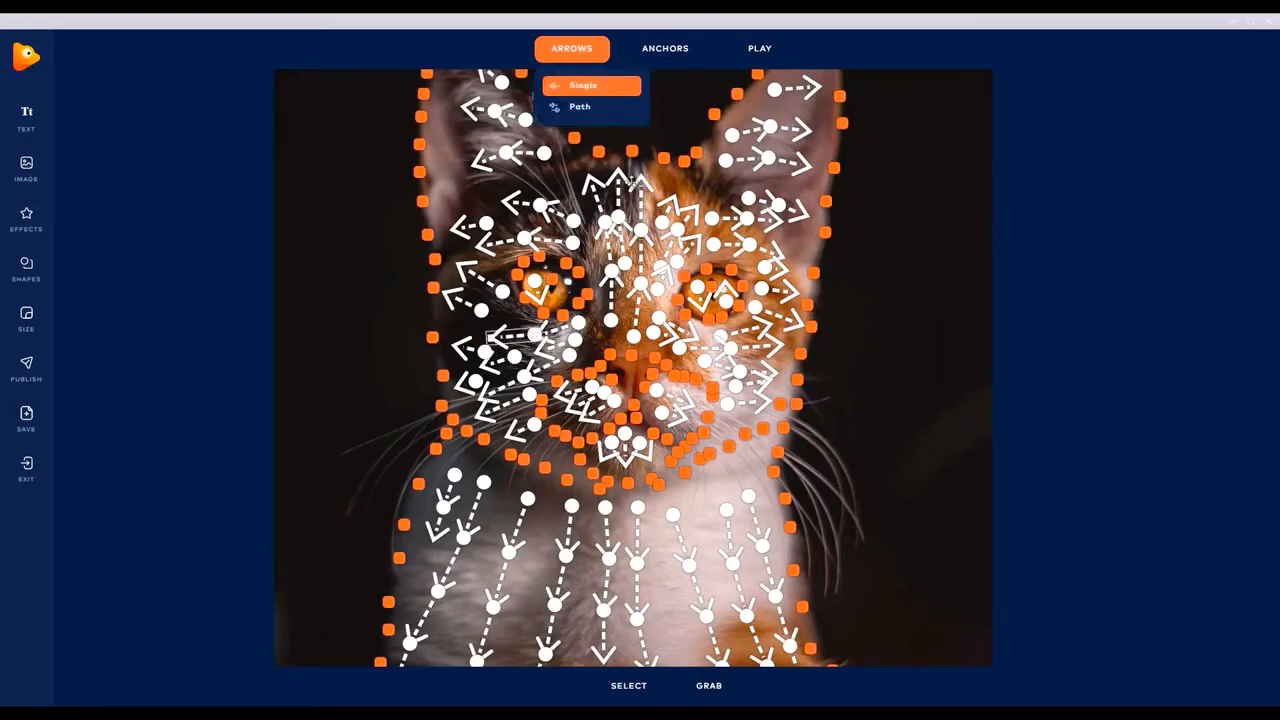
{"action": "left_click", "coordinate": [577, 49]}
{"action": "left_click", "coordinate": [583, 106]}
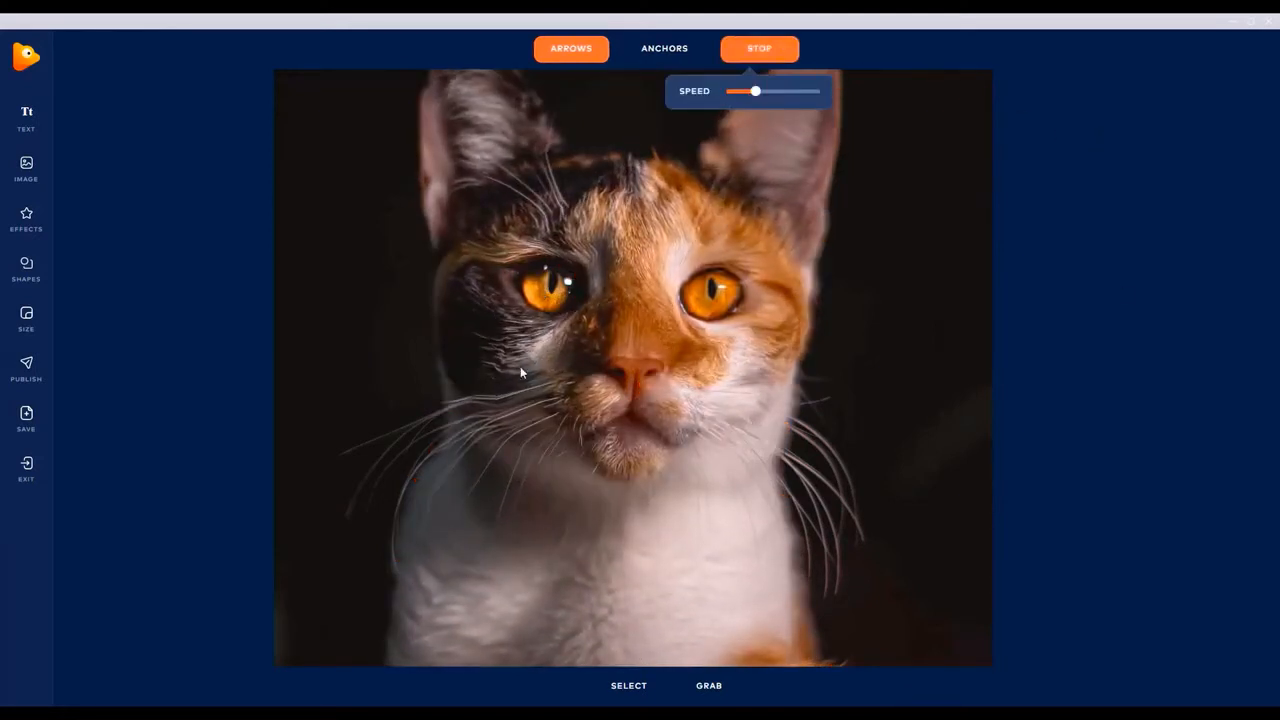
{"action": "left_click", "coordinate": [760, 48]}
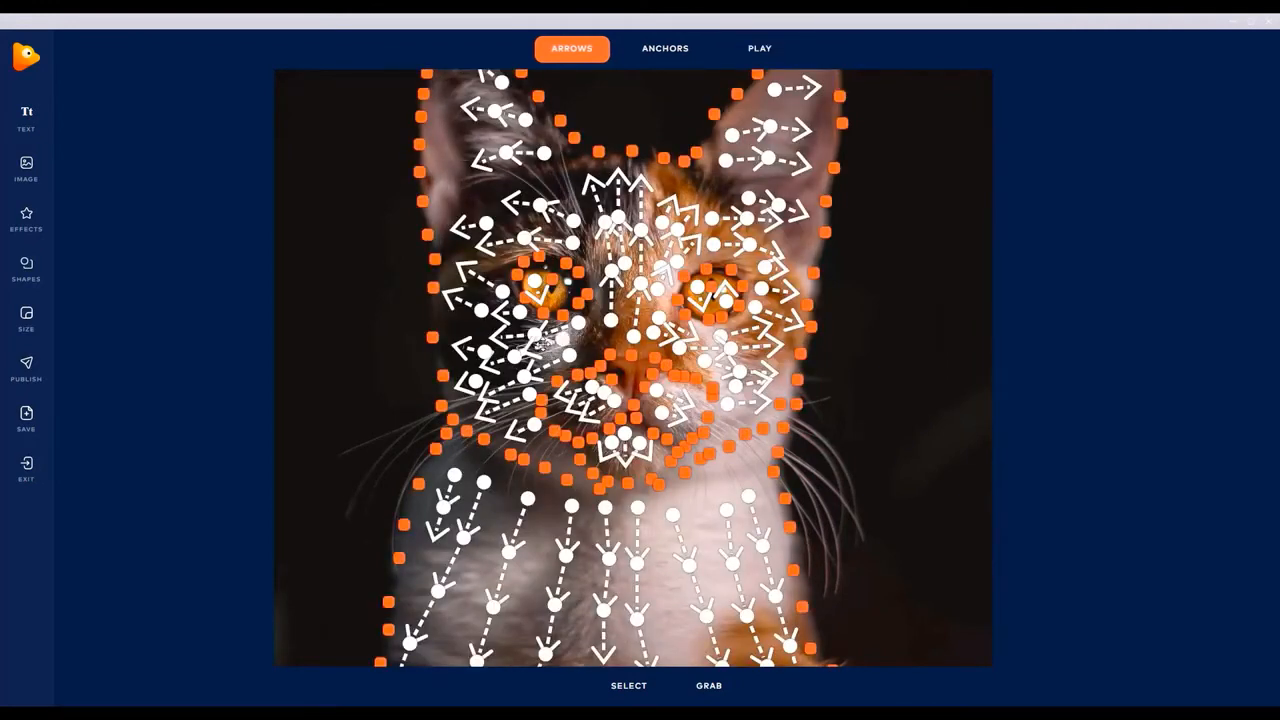
{"action": "left_click", "coordinate": [757, 52]}
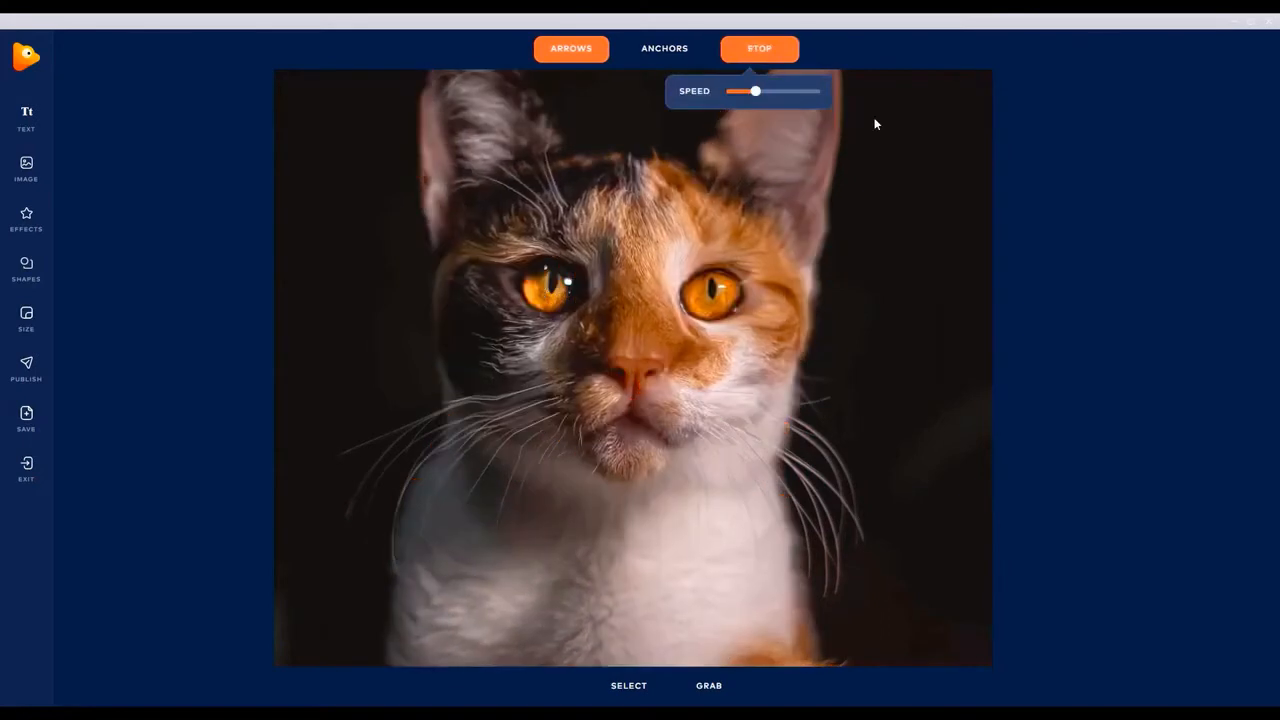
{"action": "left_click", "coordinate": [768, 49]}
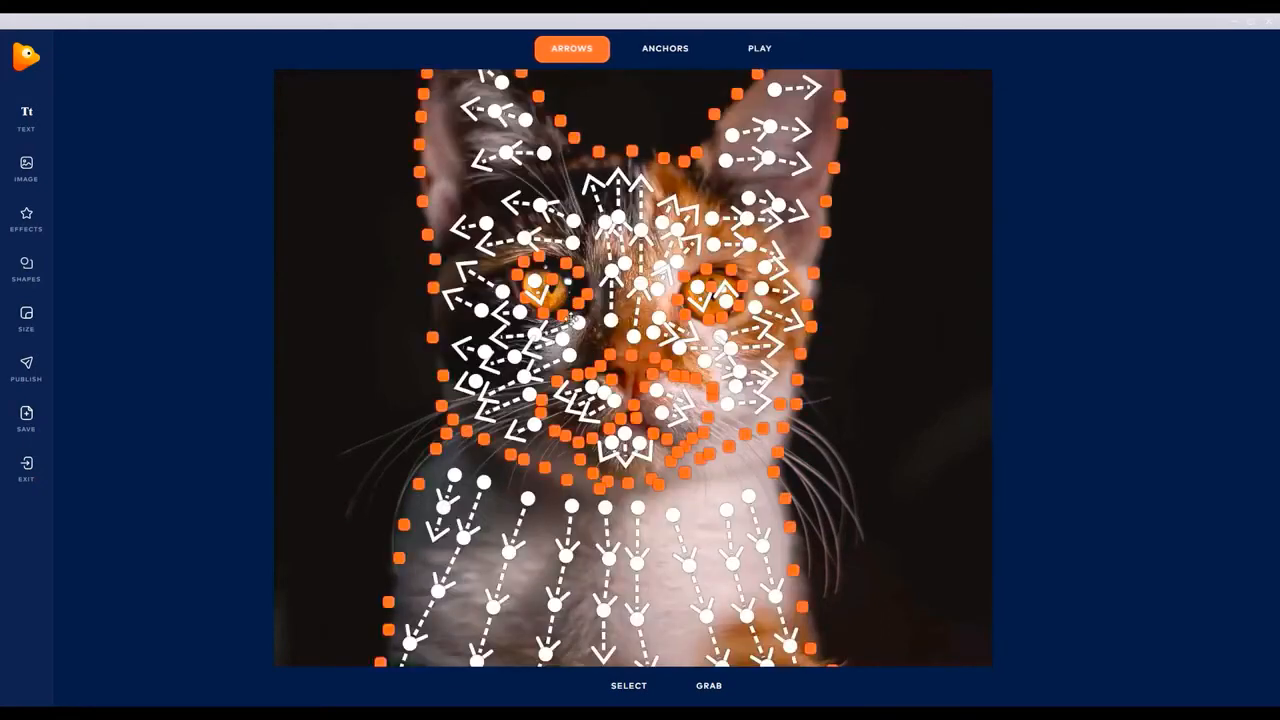
Draw short path arrows from beside the nose toward the dark cheek below the eye, and preview the motion.
{"action": "mouse_move", "coordinate": [568, 323]}
{"action": "left_mouse_down"}
{"action": "mouse_move", "coordinate": [579, 325]}
{"action": "mouse_move", "coordinate": [553, 340]}
{"action": "mouse_move", "coordinate": [568, 342]}
{"action": "left_mouse_up"}
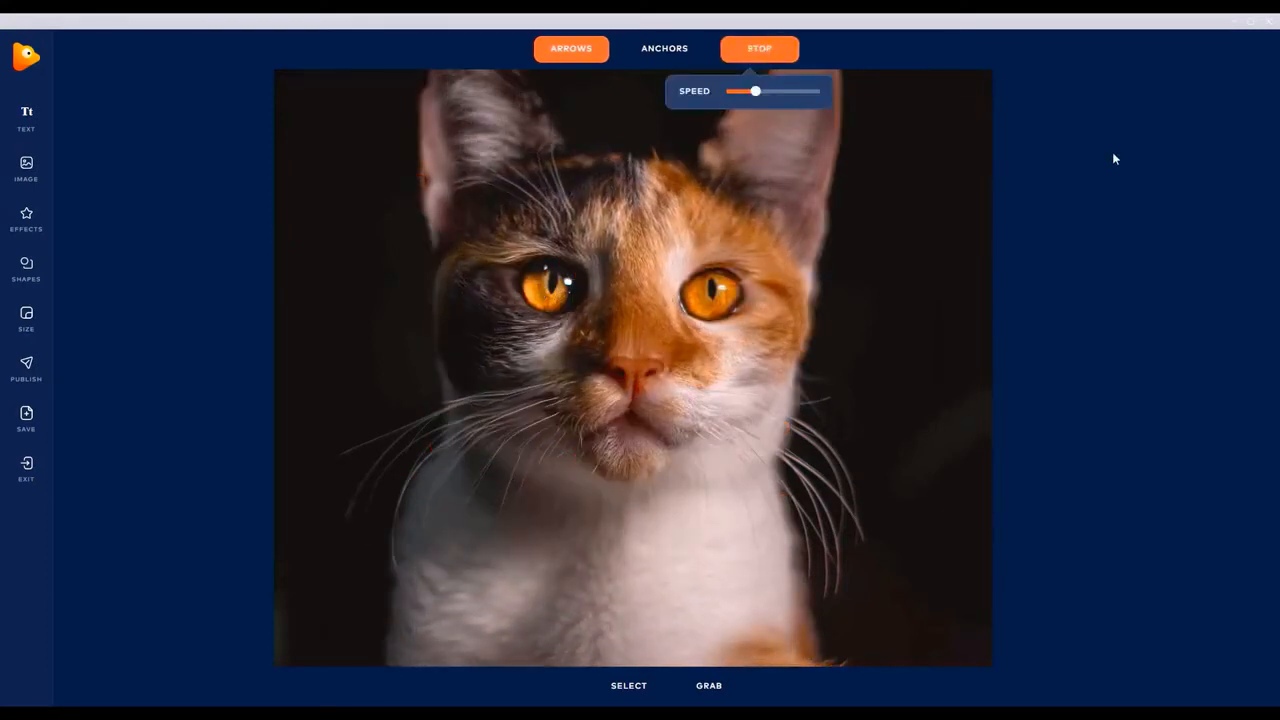
{"action": "left_click", "coordinate": [768, 50]}
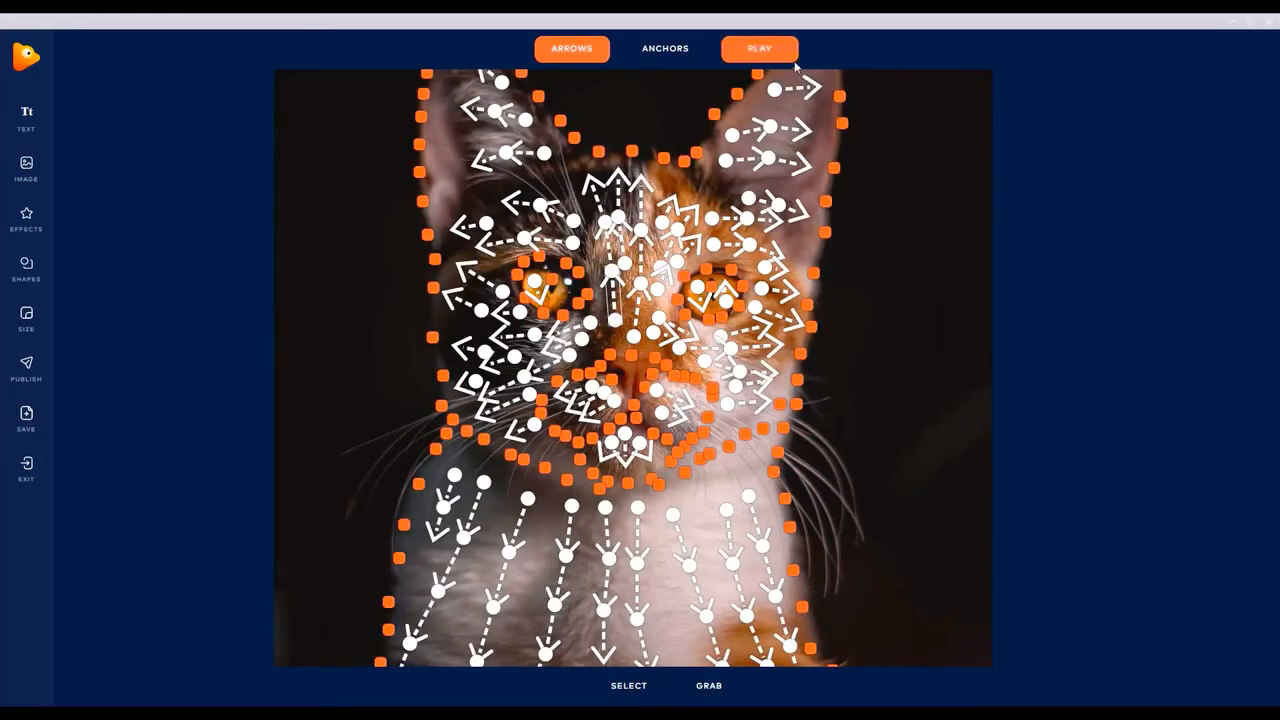
{"action": "left_click", "coordinate": [771, 54]}
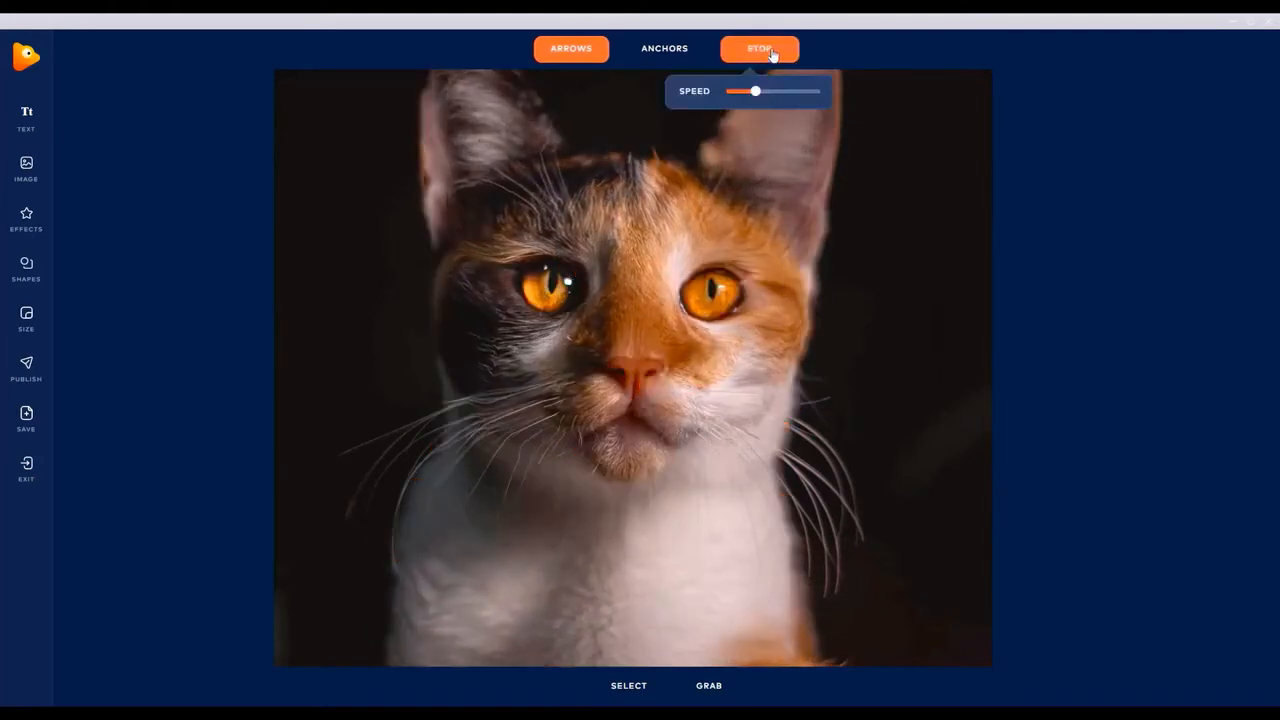
{"action": "left_click", "coordinate": [769, 50]}
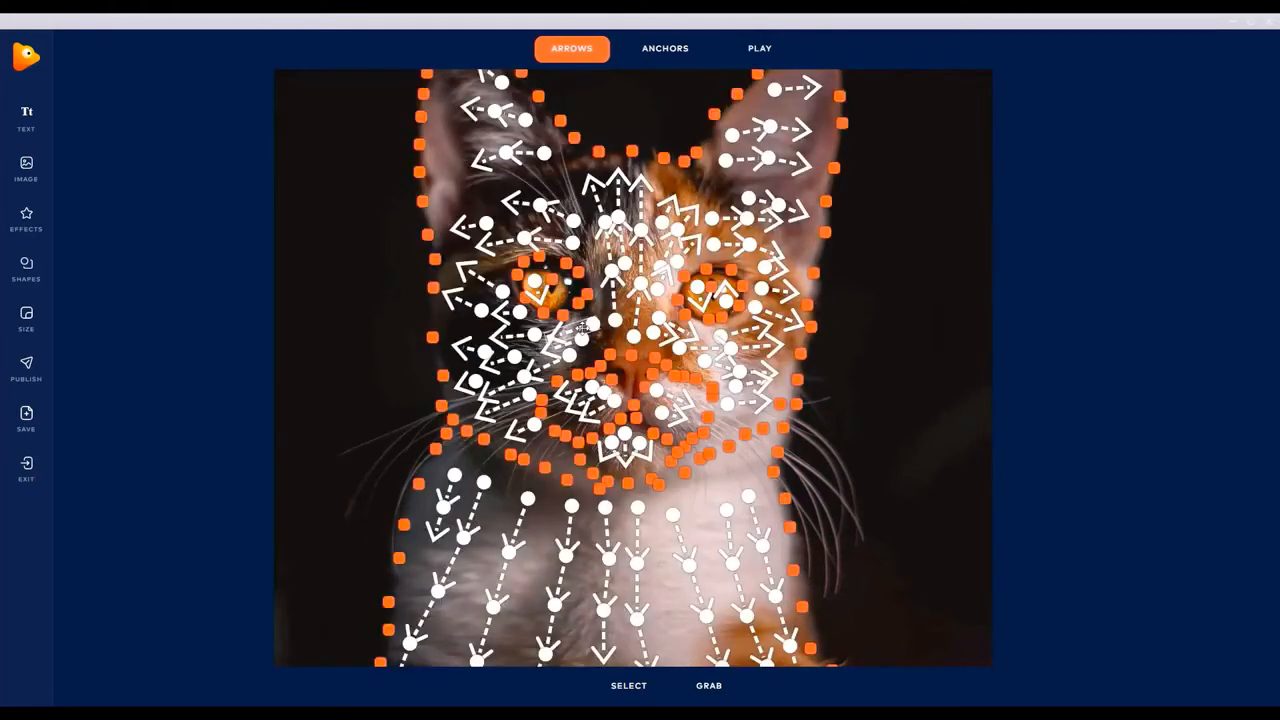
{"action": "left_click", "coordinate": [795, 51]}
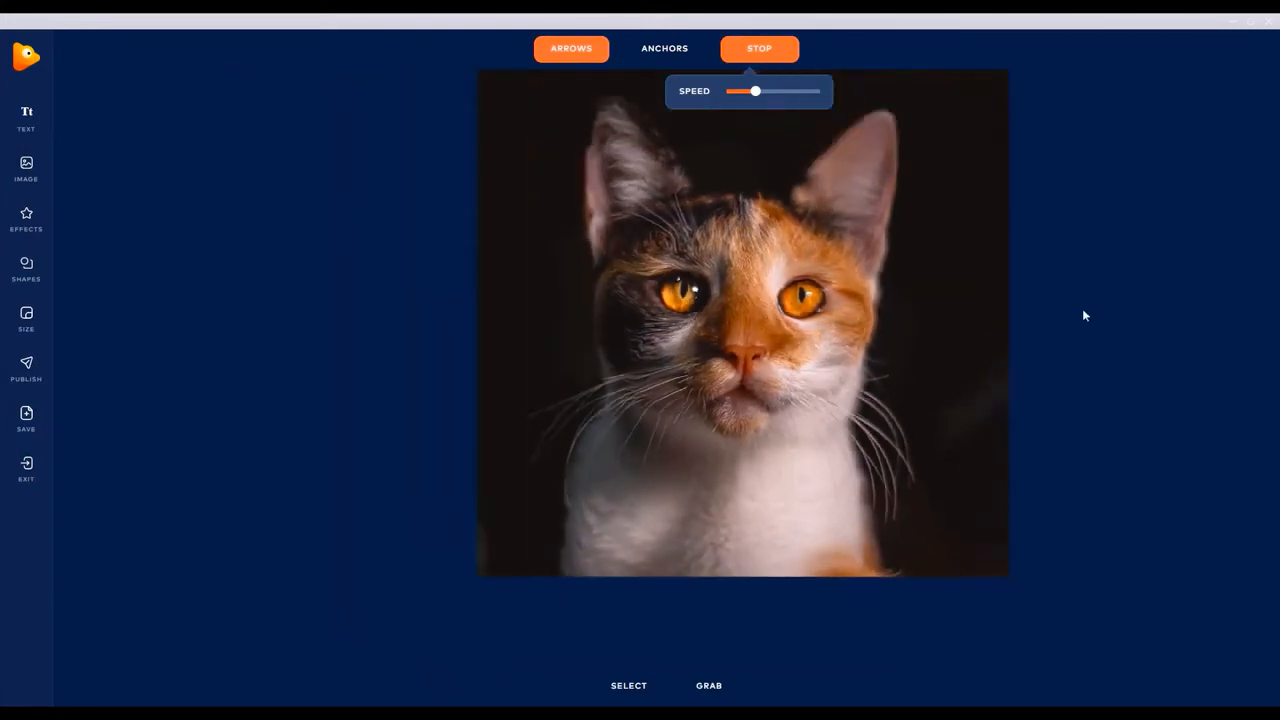
{"action": "left_click", "coordinate": [766, 52]}
{"action": "left_click", "coordinate": [762, 50]}
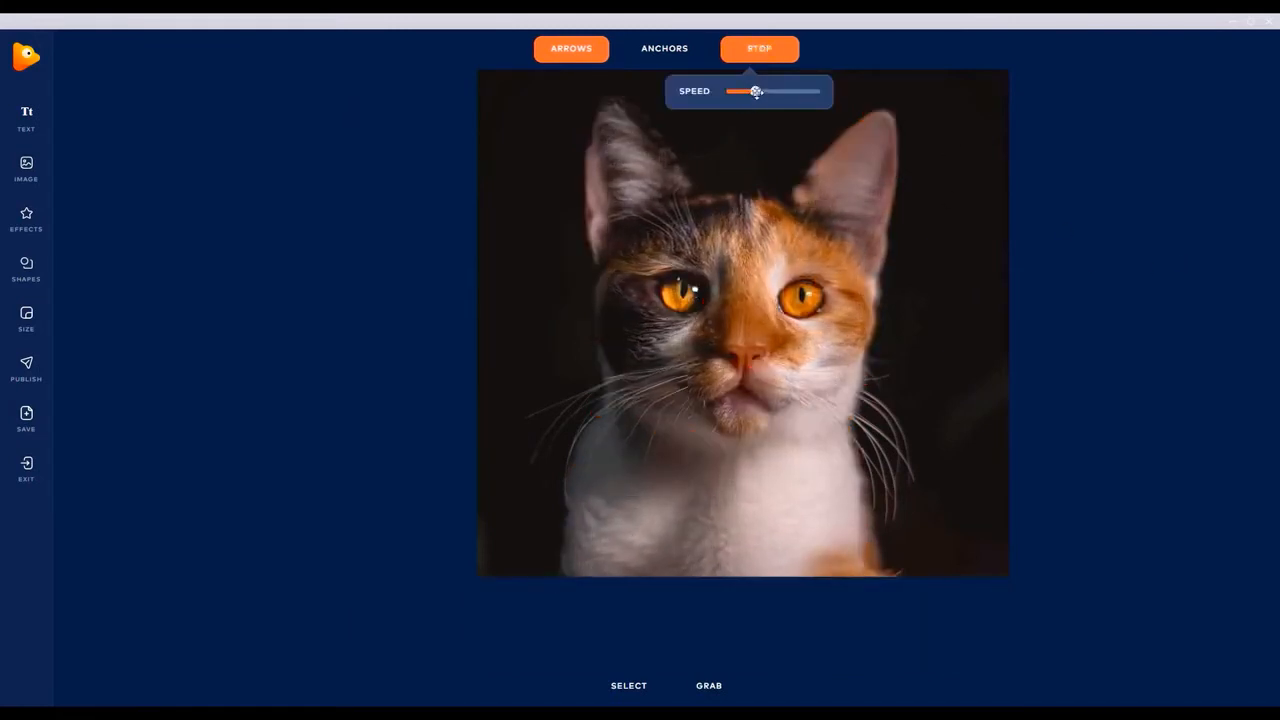
Raise the animation speed to slightly above the middle of its range, recentre the cat photo, and replay the motion.
{"action": "left_click_drag", "start_coordinate": [756, 91], "coordinate": [777, 91]}
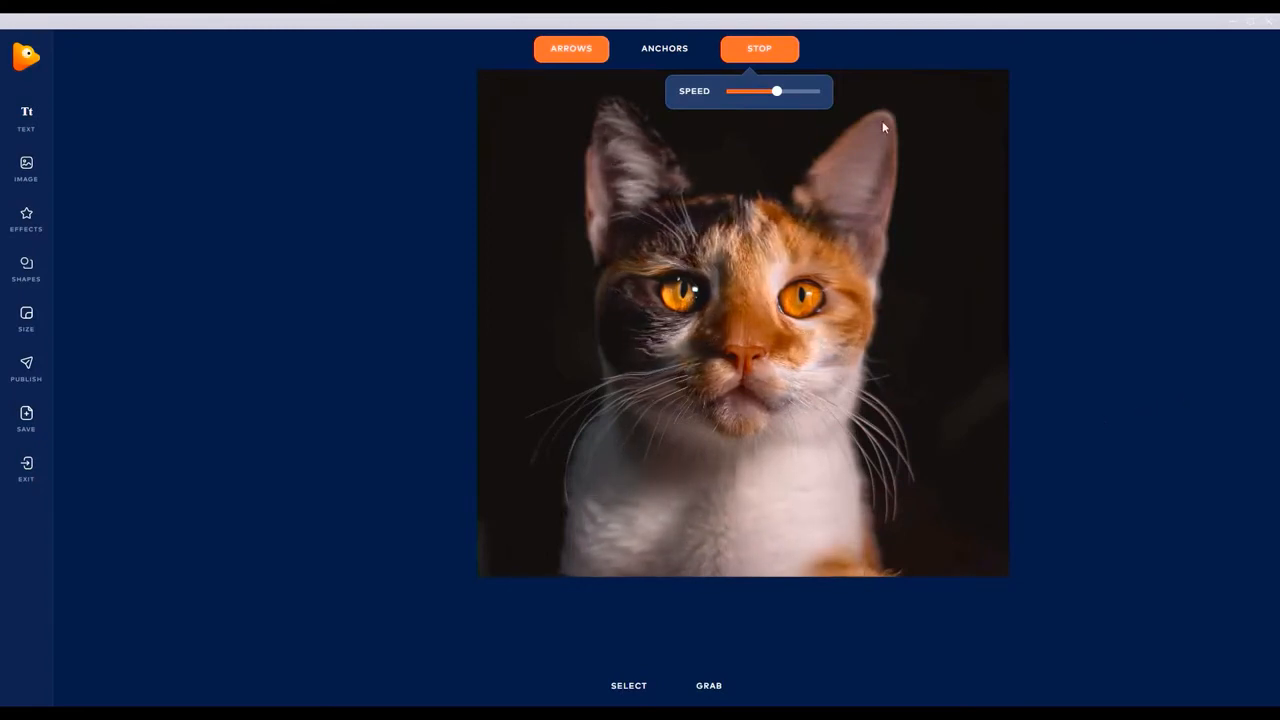
{"action": "left_click", "coordinate": [768, 50]}
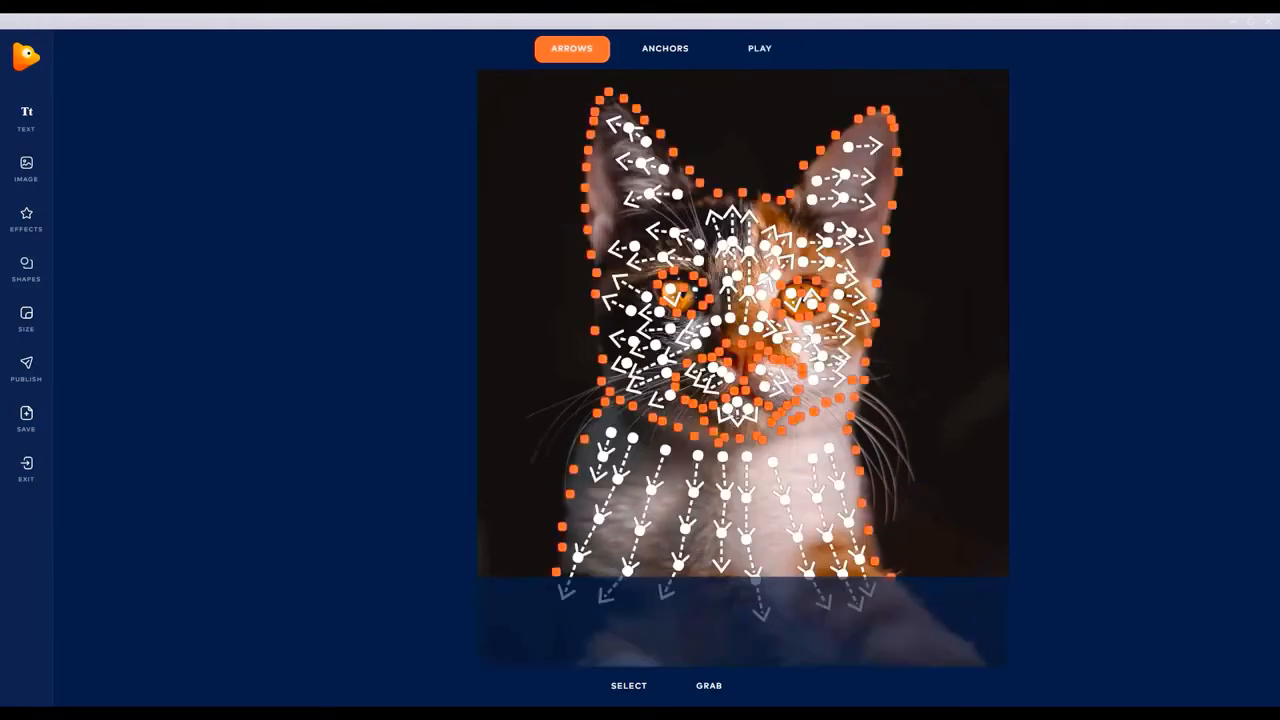
{"action": "left_click", "coordinate": [712, 698]}
{"action": "left_click_drag", "start_coordinate": [1106, 315], "coordinate": [992, 304]}
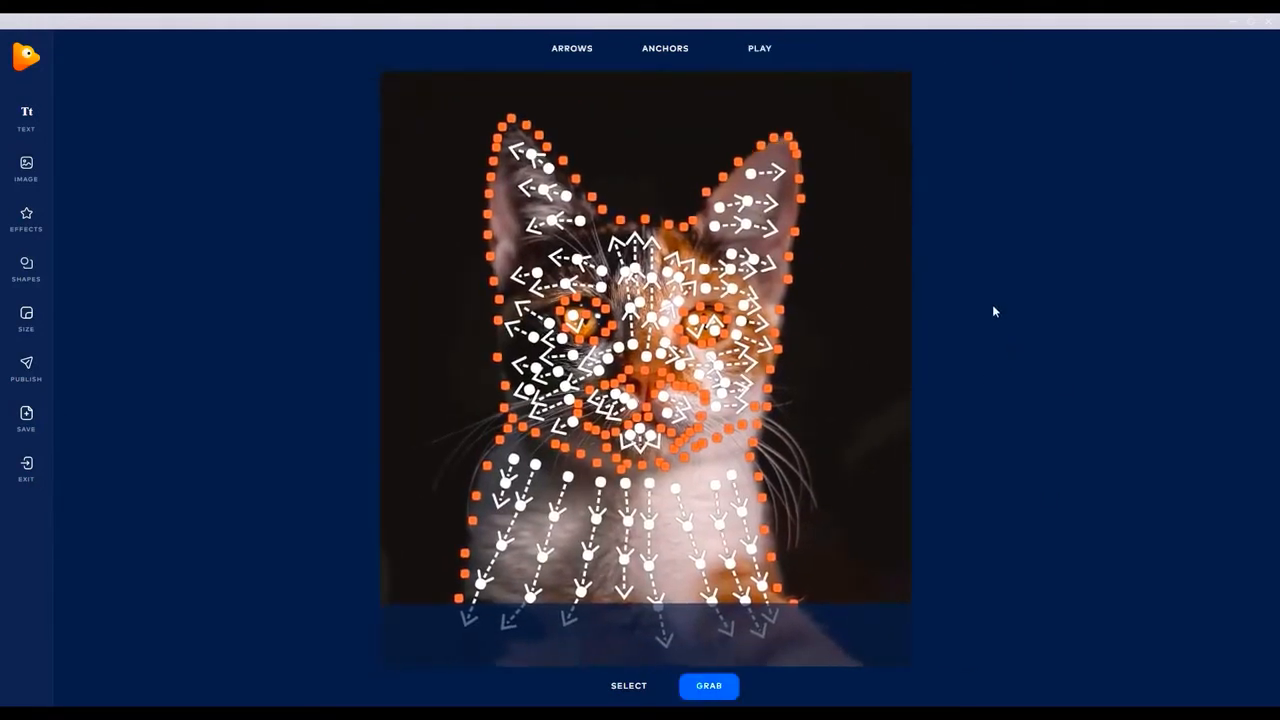
{"action": "left_click", "coordinate": [753, 48]}
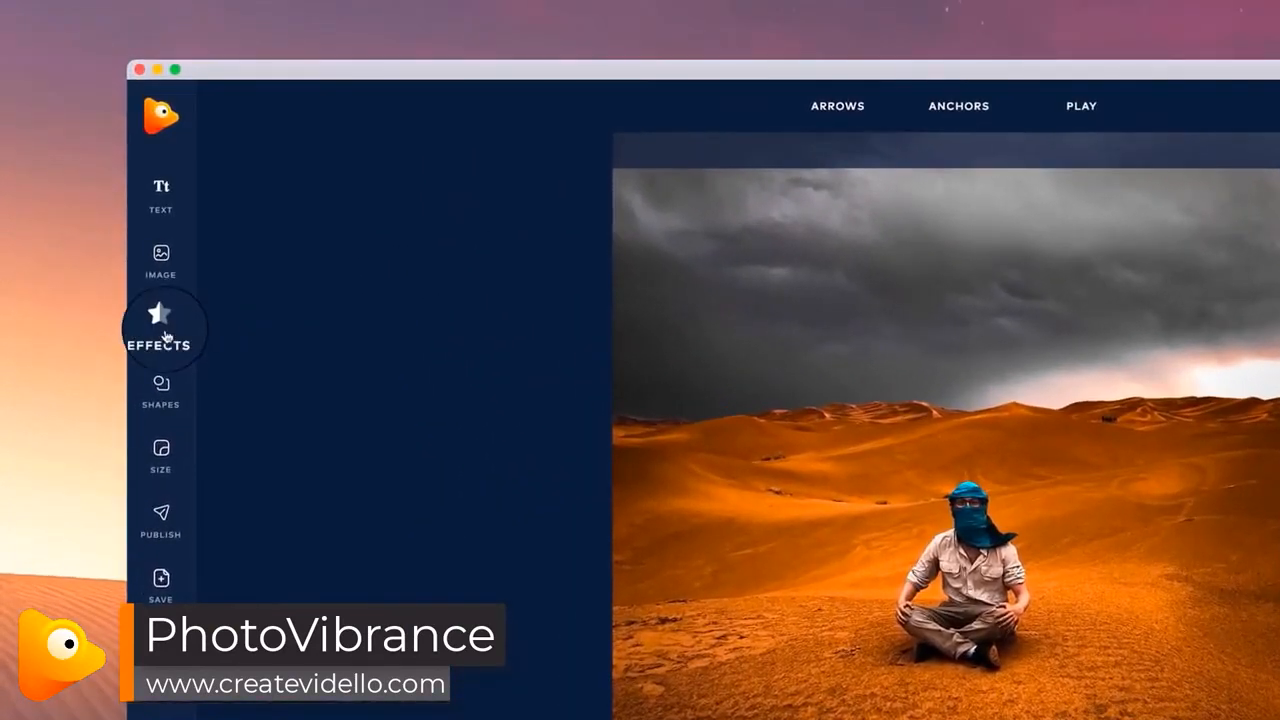
Insert the animated sky with warm orange clouds on the desert photo and move it up over the grey sky.
{"action": "left_click", "coordinate": [166, 336]}
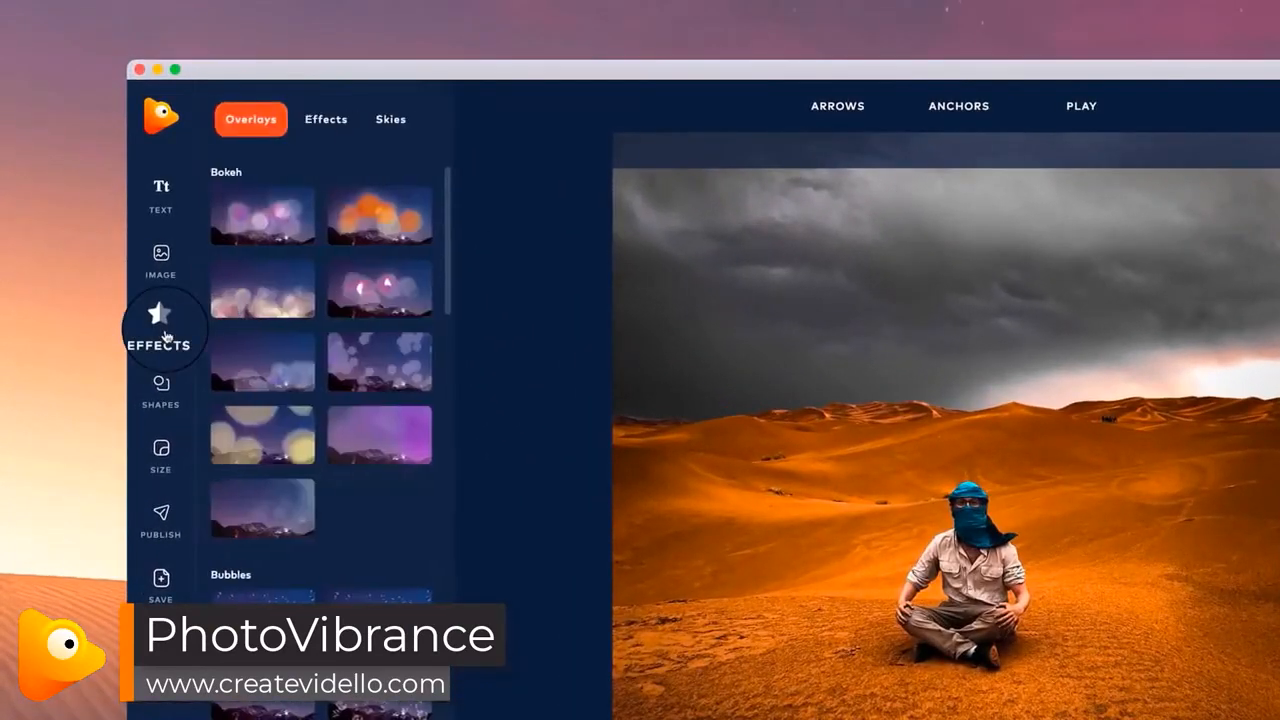
{"action": "left_click", "coordinate": [400, 120]}
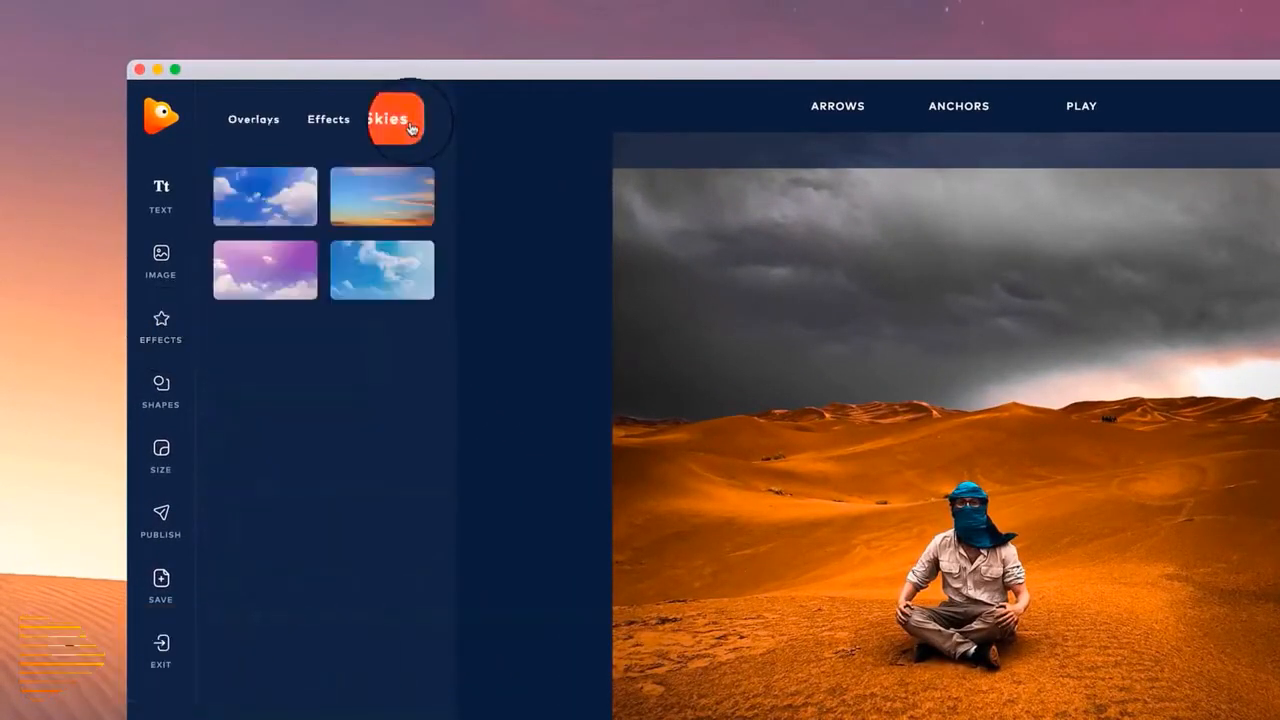
{"action": "left_click", "coordinate": [301, 206]}
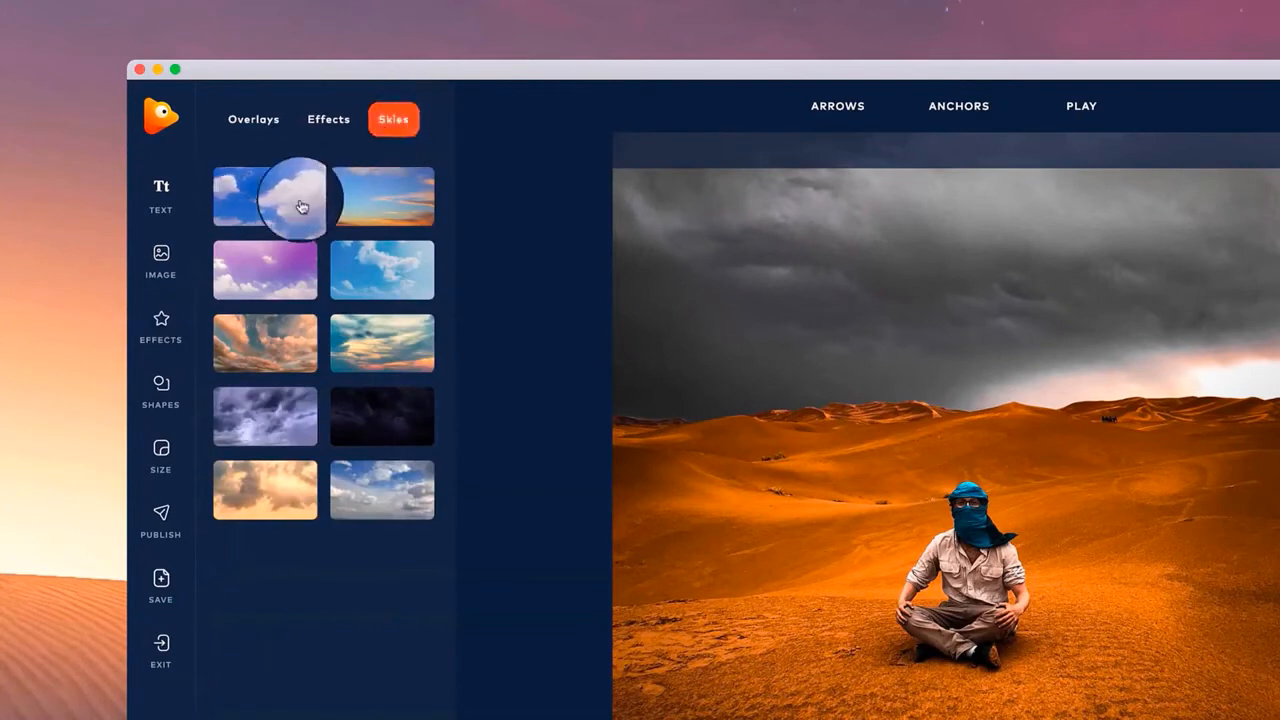
{"action": "left_click", "coordinate": [268, 344]}
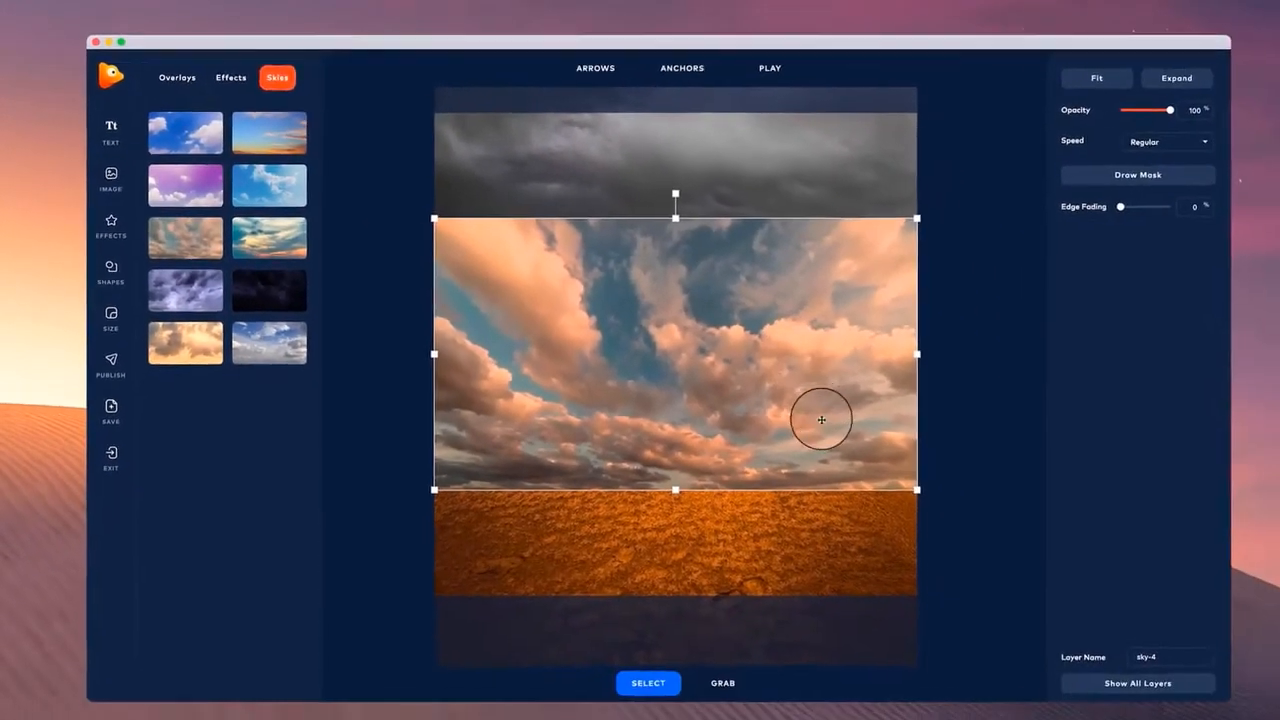
{"action": "left_click_drag", "start_coordinate": [821, 420], "coordinate": [800, 289]}
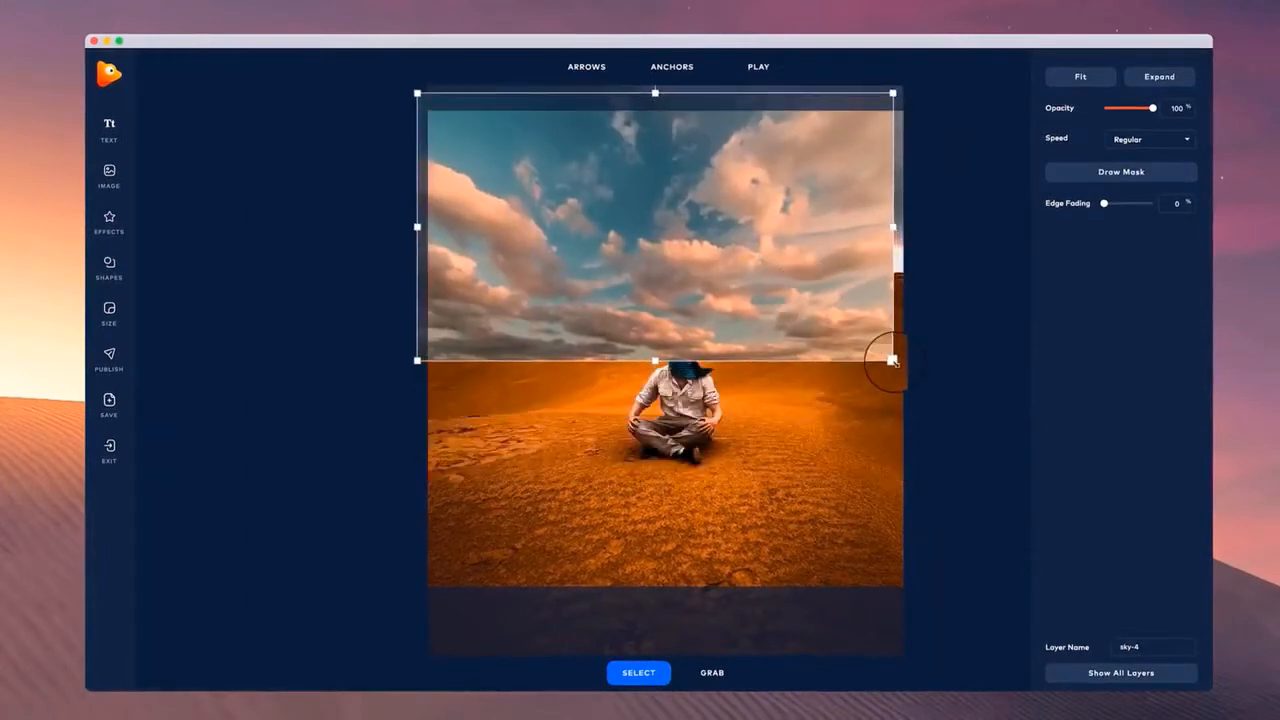
Enlarge the sky layer past the photo's width, align it with the horizon, and mask it to the sky with pencil sizes up to 100.
{"action": "left_click_drag", "start_coordinate": [893, 360], "coordinate": [920, 371]}
{"action": "left_click_drag", "start_coordinate": [880, 320], "coordinate": [872, 270]}
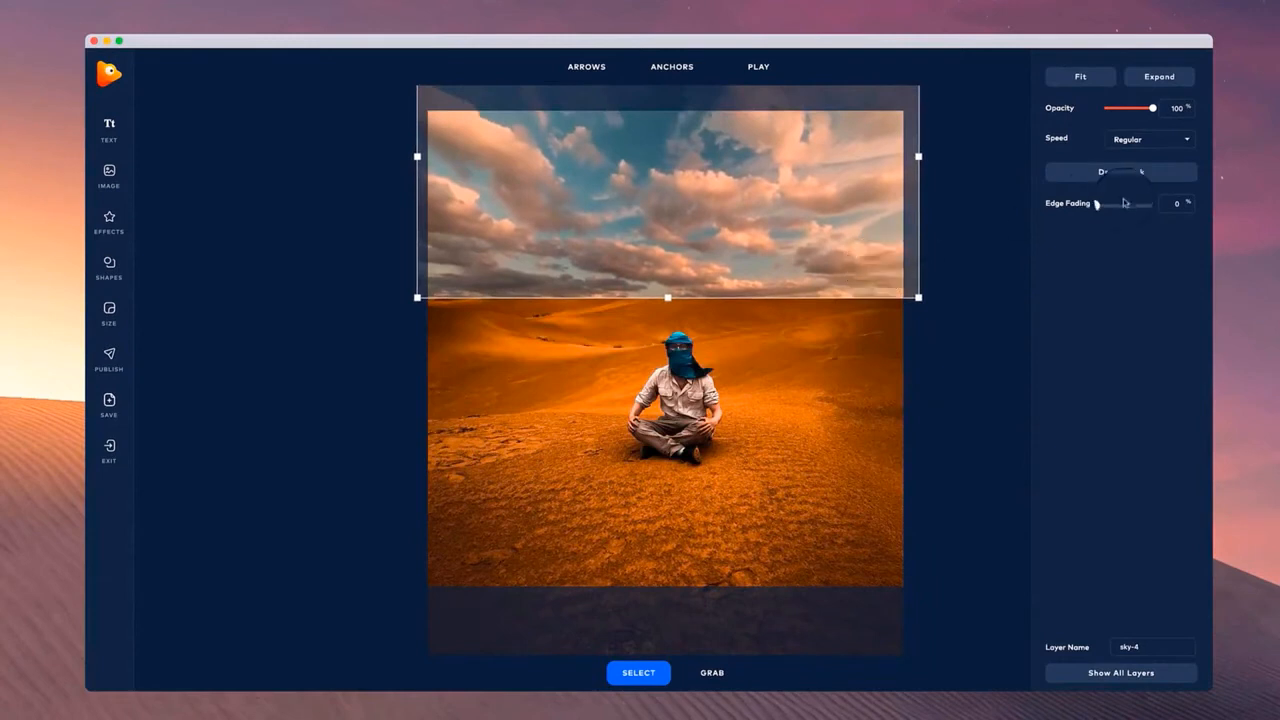
{"action": "left_click", "coordinate": [1105, 174]}
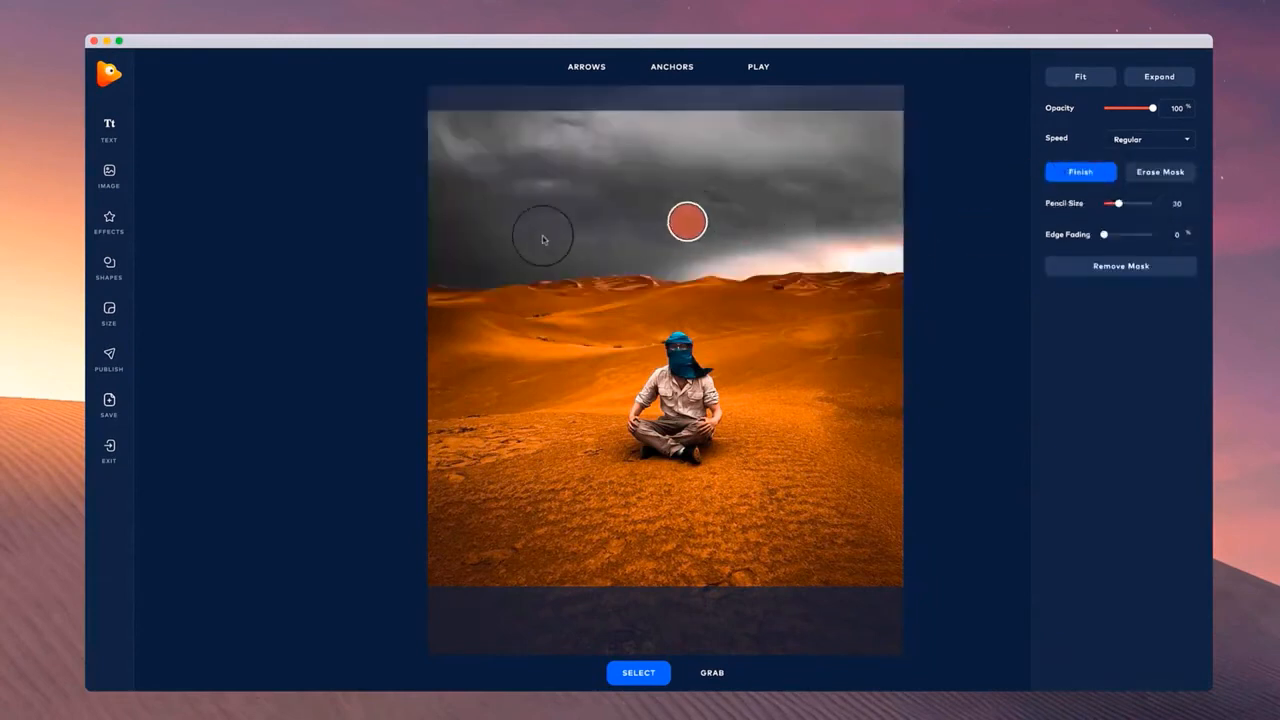
{"action": "scroll", "coordinate": [441, 262], "scroll_direction": "up", "scroll_amount": 3}
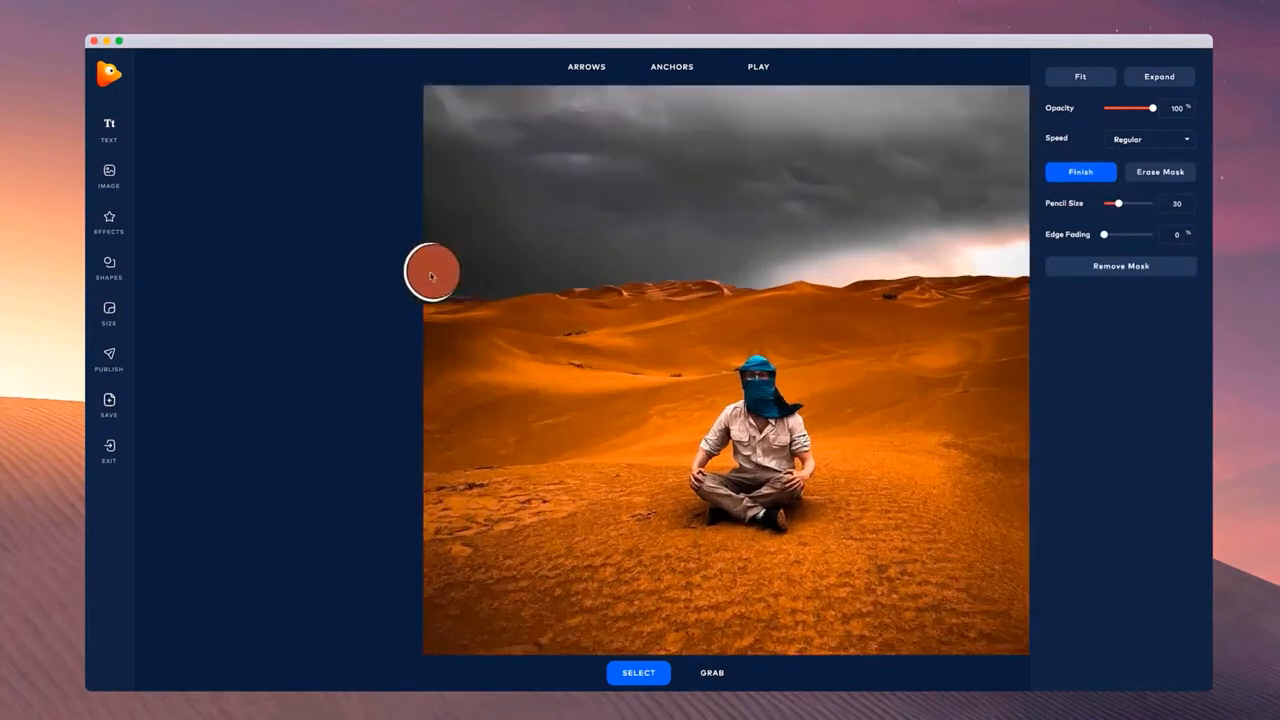
{"action": "mouse_move", "coordinate": [471, 279]}
{"action": "left_mouse_down"}
{"action": "mouse_move", "coordinate": [698, 261]}
{"action": "mouse_move", "coordinate": [751, 273]}
{"action": "mouse_move", "coordinate": [907, 261]}
{"action": "mouse_move", "coordinate": [827, 288]}
{"action": "mouse_move", "coordinate": [867, 290]}
{"action": "left_mouse_up"}
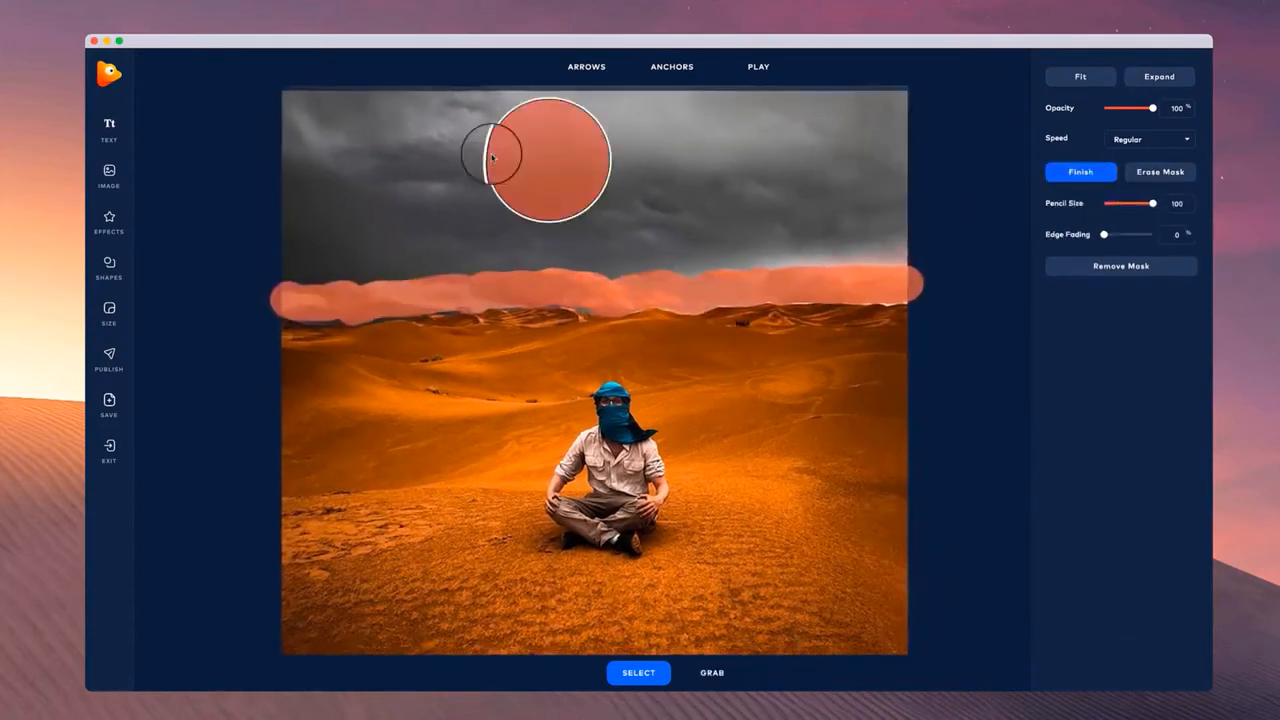
{"action": "left_click_drag", "start_coordinate": [543, 157], "coordinate": [523, 220]}
{"action": "left_click", "coordinate": [1097, 174]}
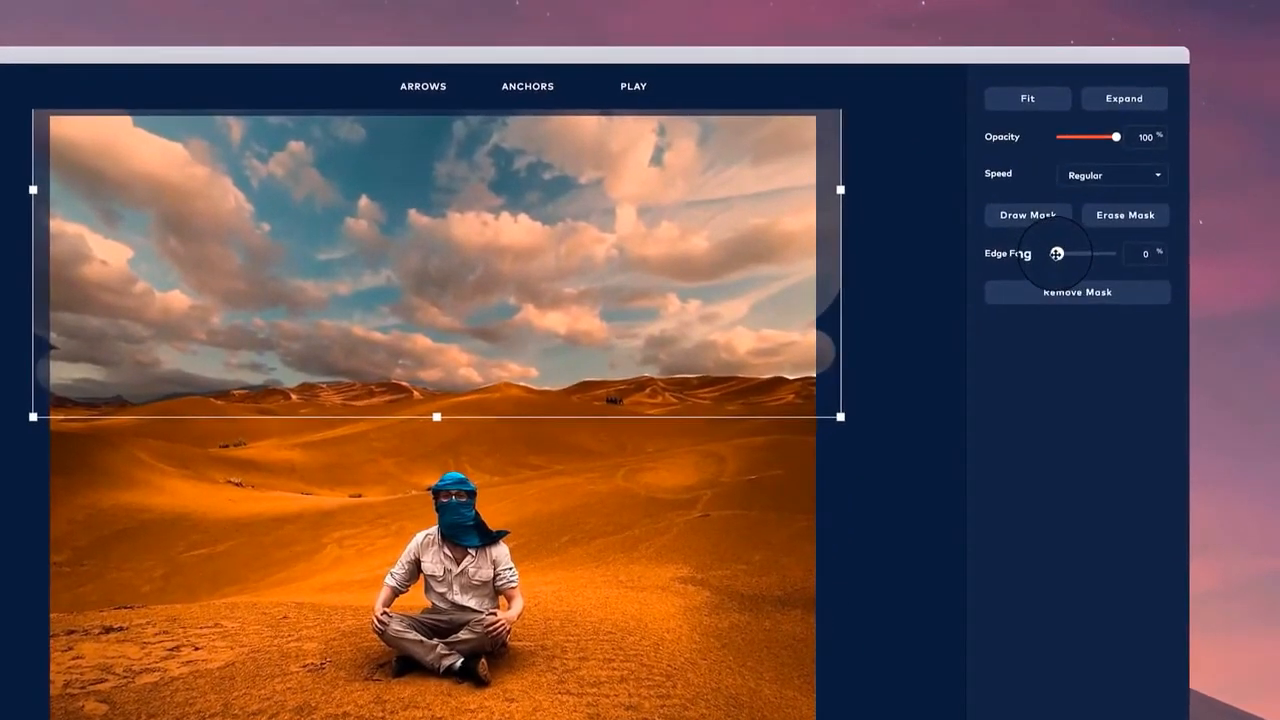
Soften the sky mask with 16% edge fading, set the sky's speed to Slow, and preview the animation.
{"action": "left_click_drag", "start_coordinate": [1056, 253], "coordinate": [1066, 254]}
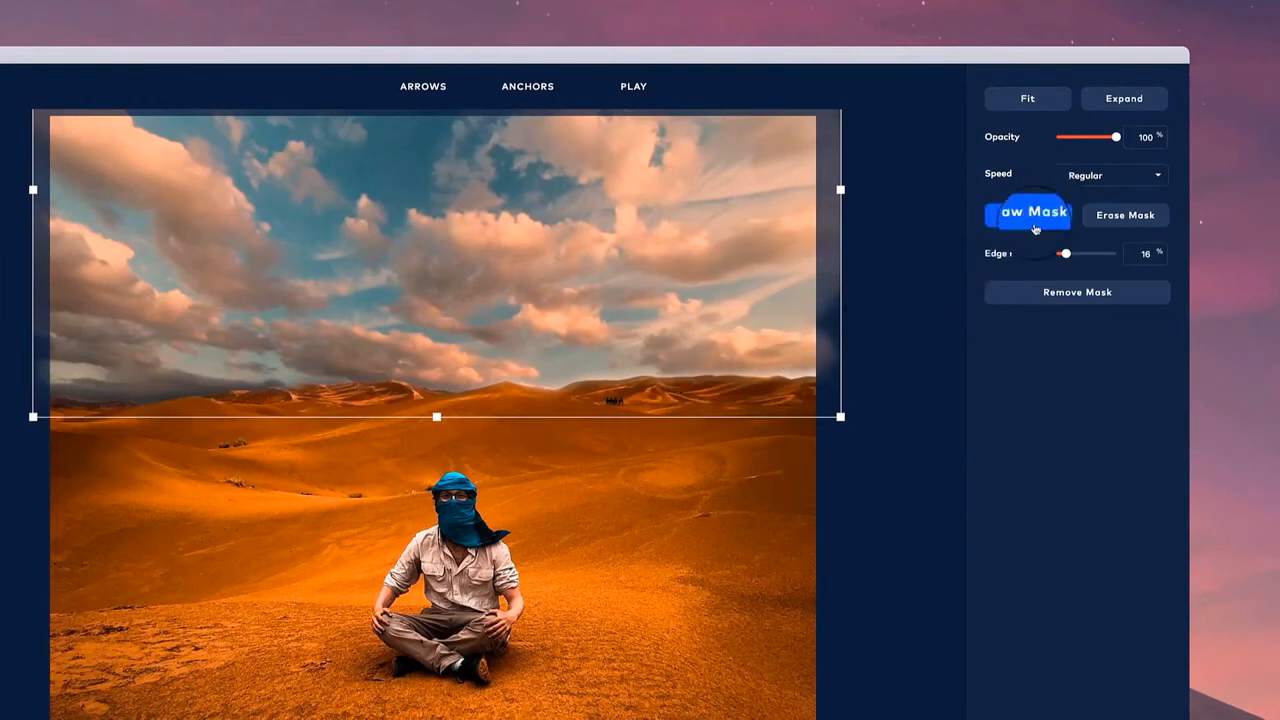
{"action": "left_click", "coordinate": [1110, 174]}
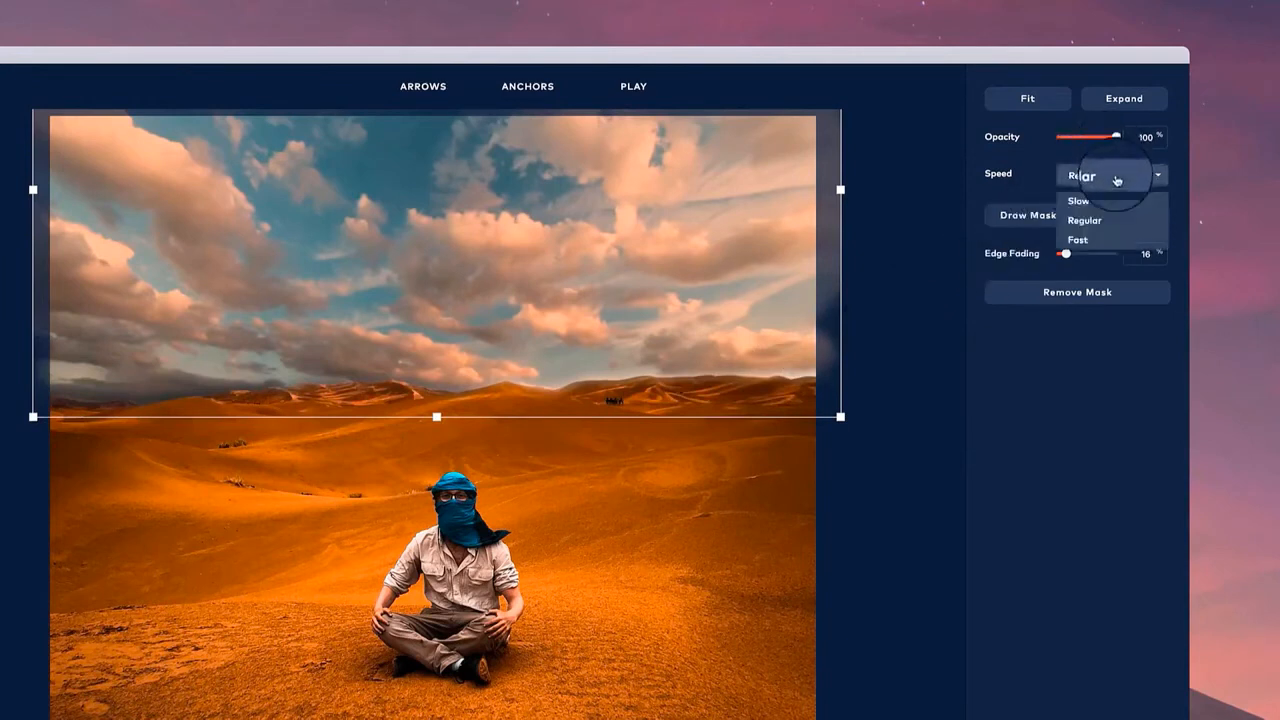
{"action": "left_click", "coordinate": [1094, 205]}
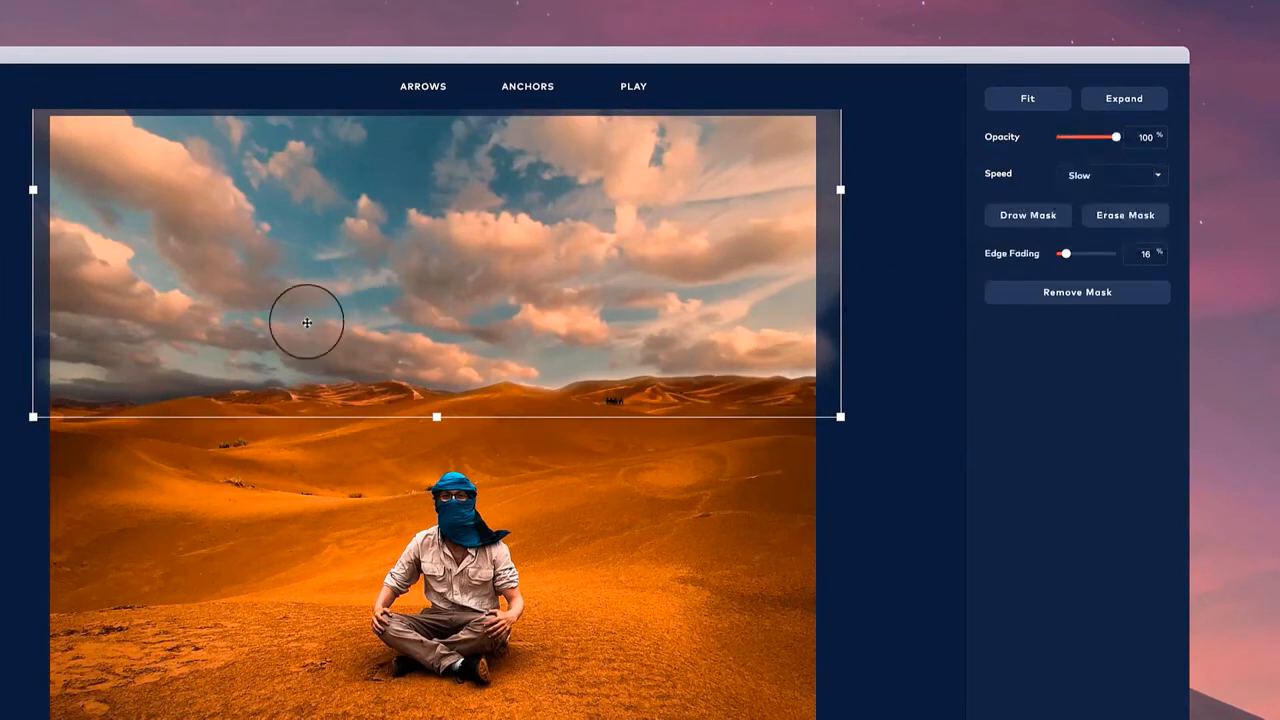
{"action": "left_click", "coordinate": [593, 90]}
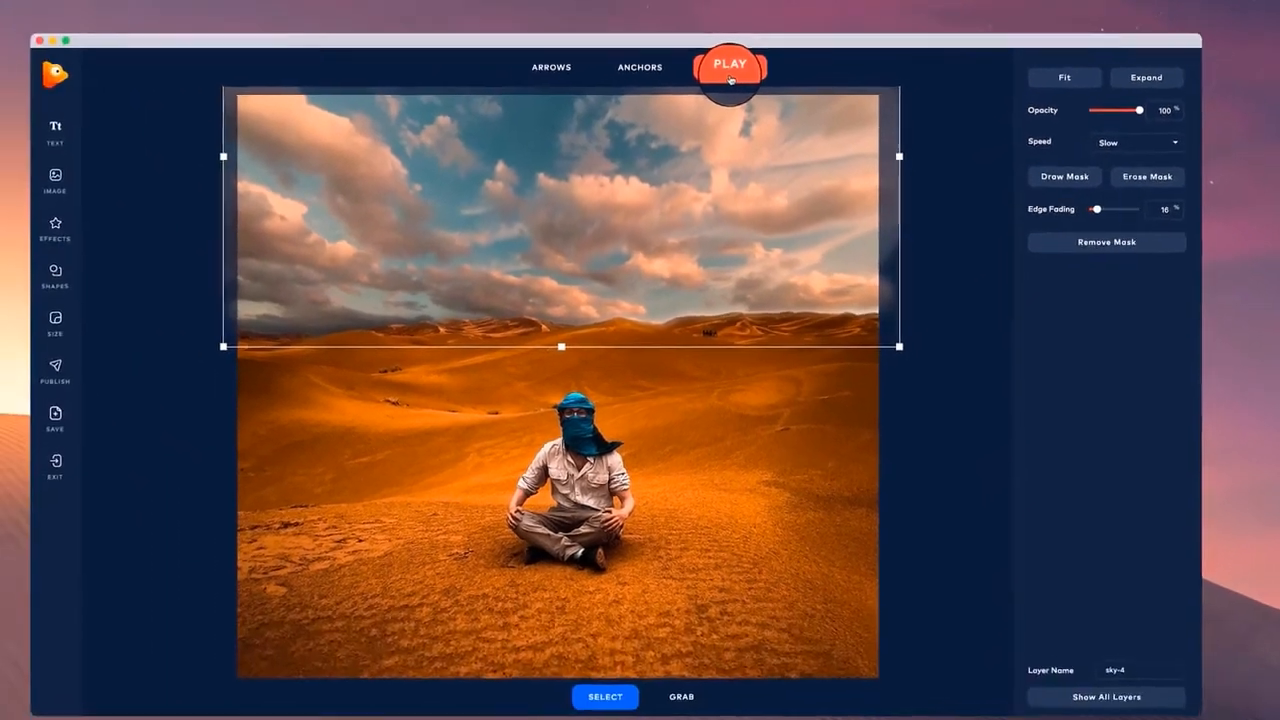
{"action": "left_click", "coordinate": [640, 92]}
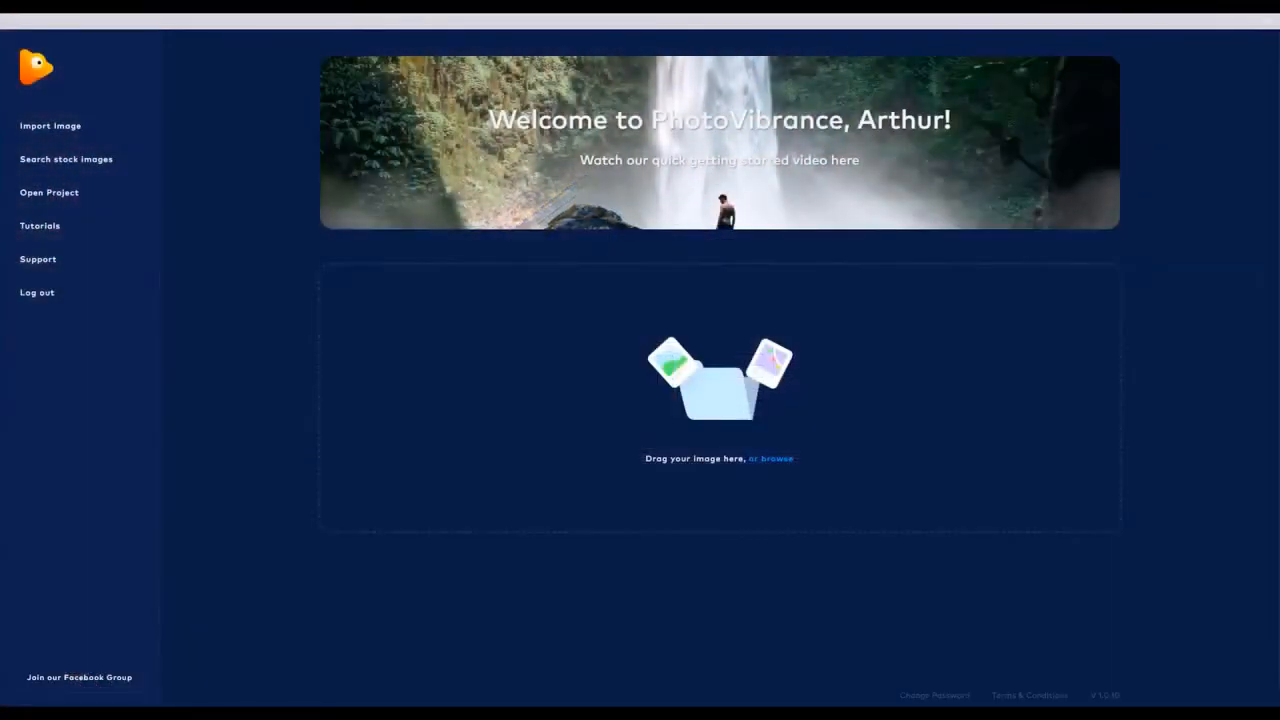
Search the stock images for "HOUSE" and use the photo of the grey family home with lit windows and a blue door.
{"action": "left_click", "coordinate": [96, 163]}
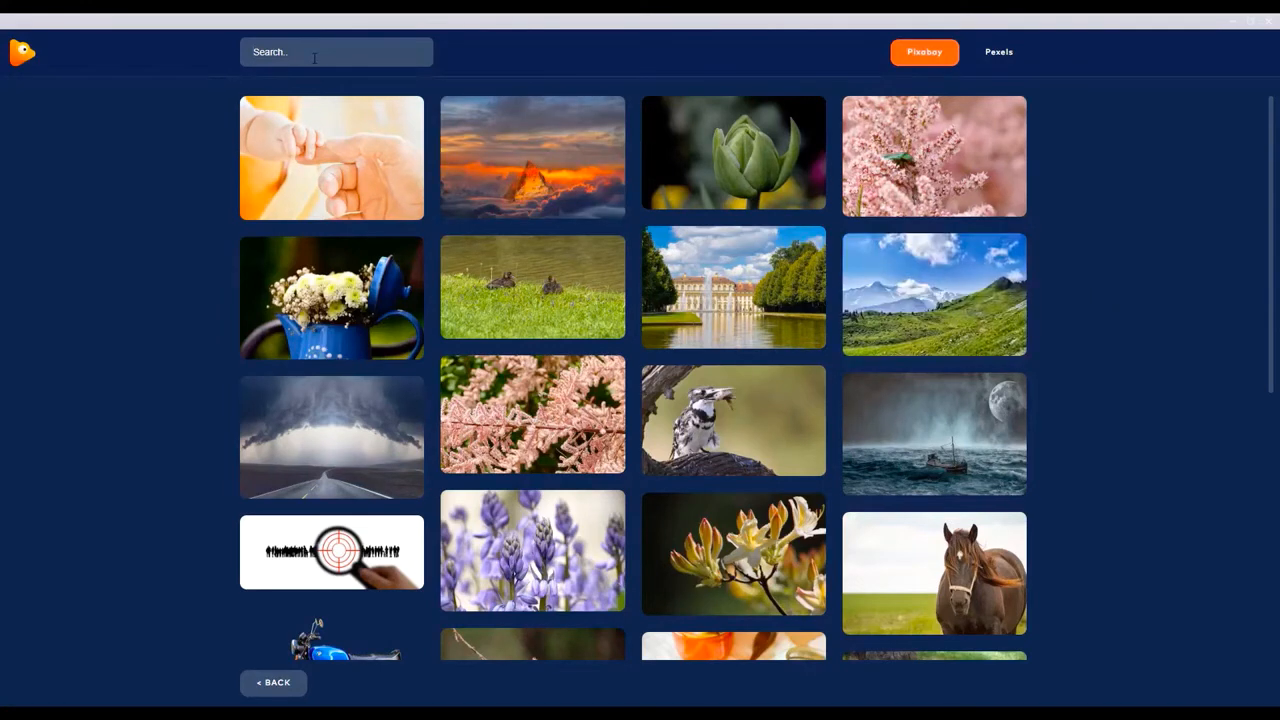
{"action": "type", "text": "HOUSE"}
{"action": "key", "text": "Return"}
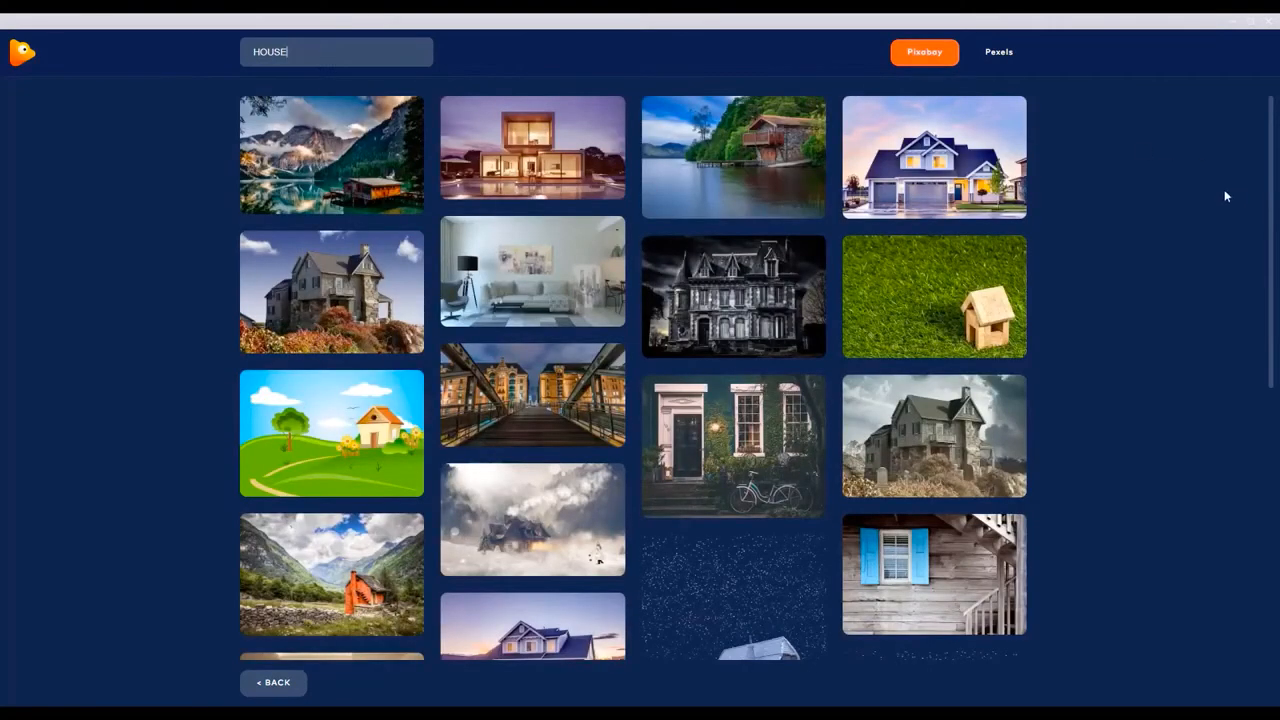
{"action": "mouse_move", "coordinate": [922, 200]}
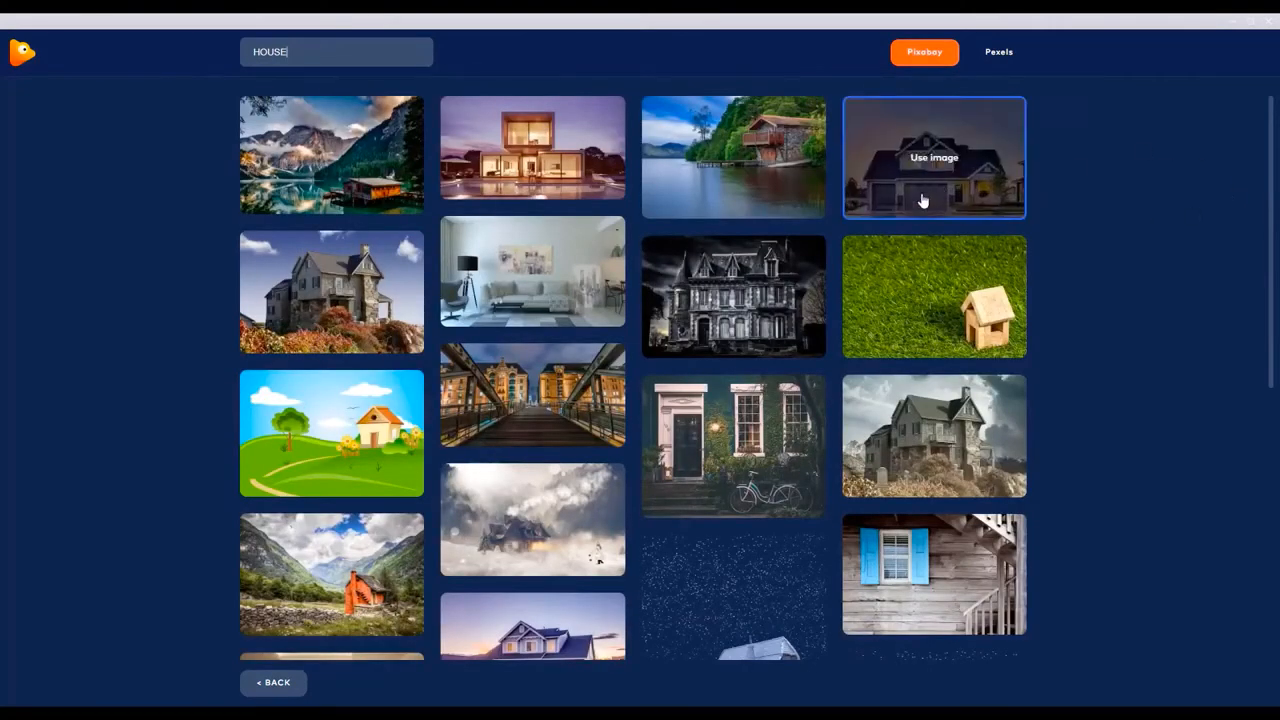
{"action": "left_click", "coordinate": [995, 157]}
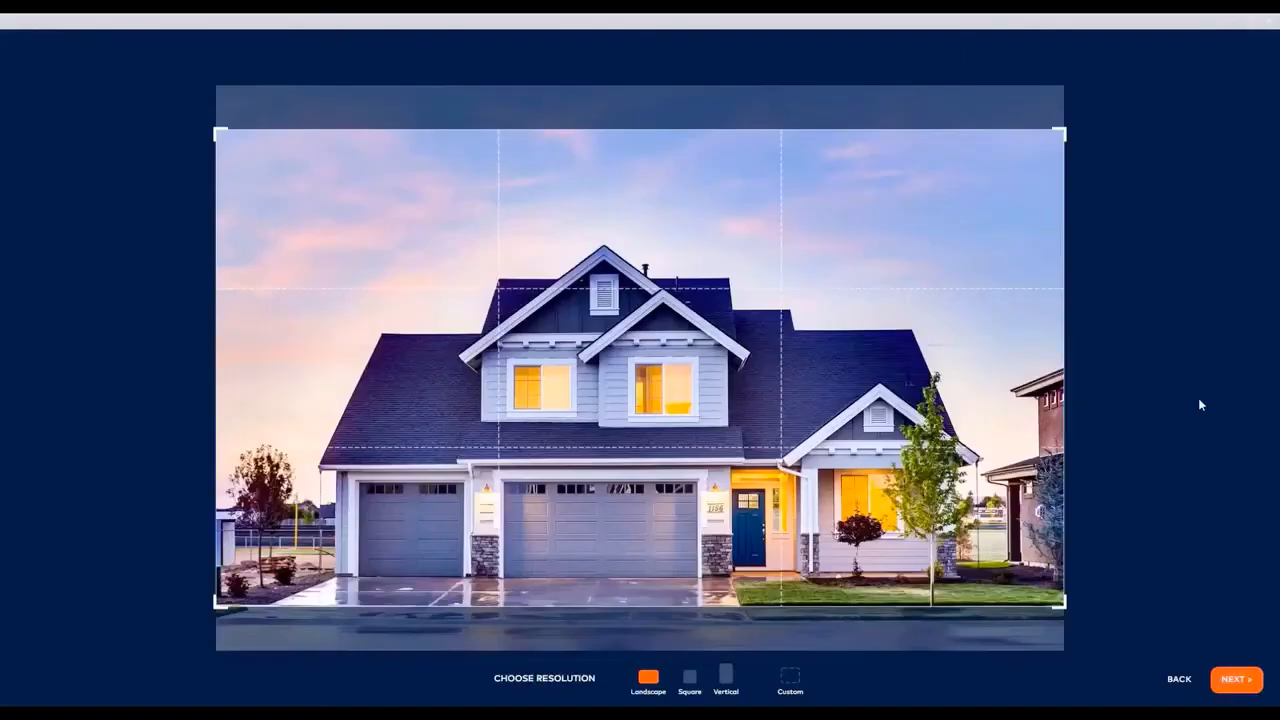
Try the square and vertical crops, settle on the landscape crop for the house photo, and open it in the editor.
{"action": "left_click", "coordinate": [689, 678]}
{"action": "left_click", "coordinate": [726, 676]}
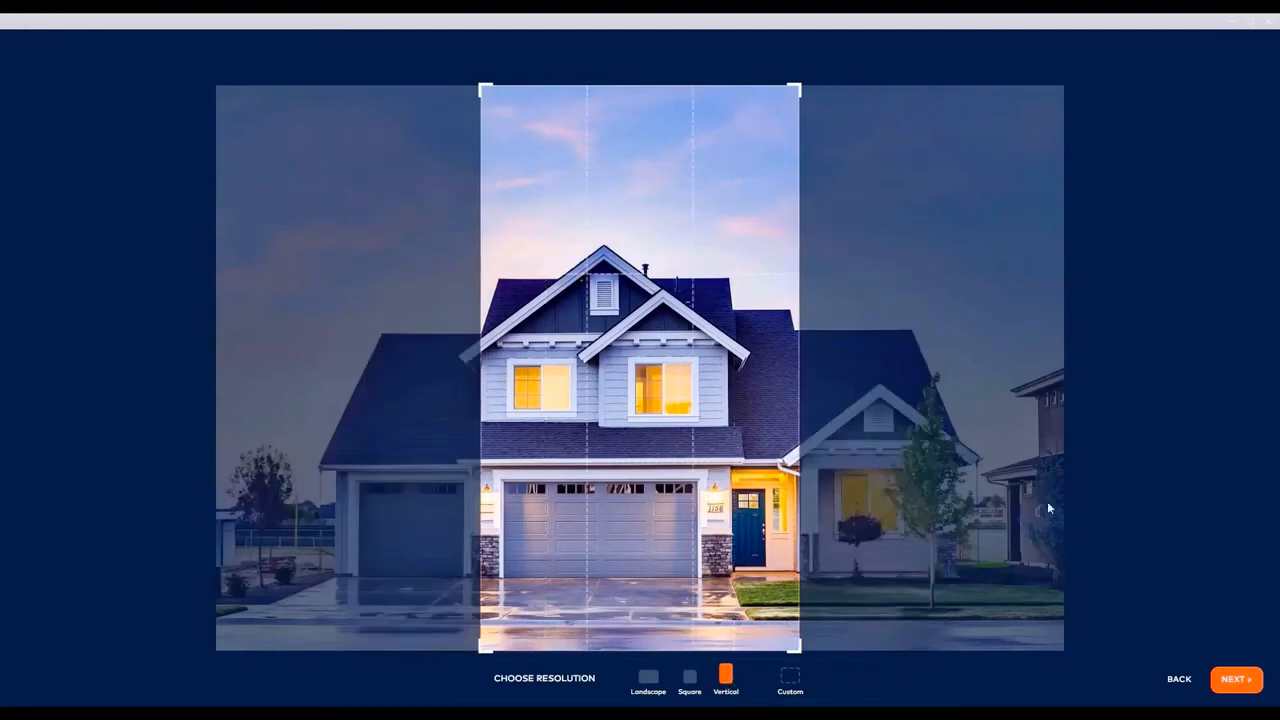
{"action": "left_click", "coordinate": [647, 682]}
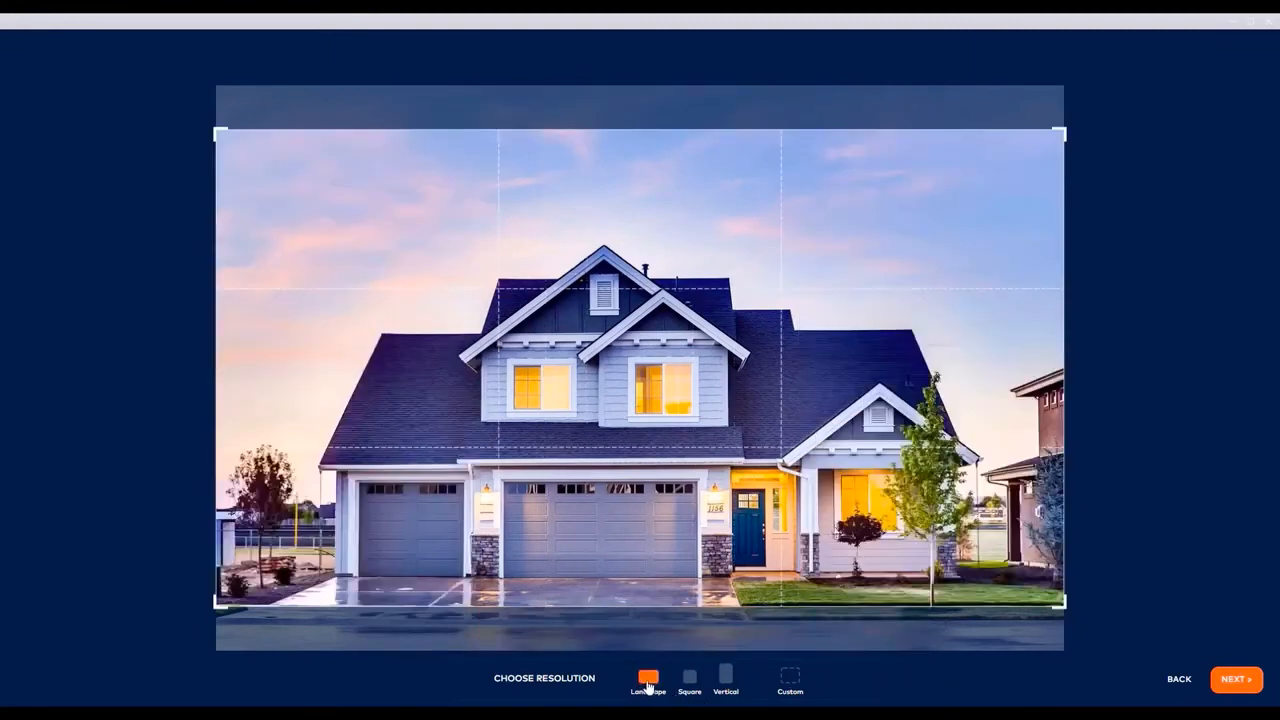
{"action": "left_click", "coordinate": [1238, 682]}
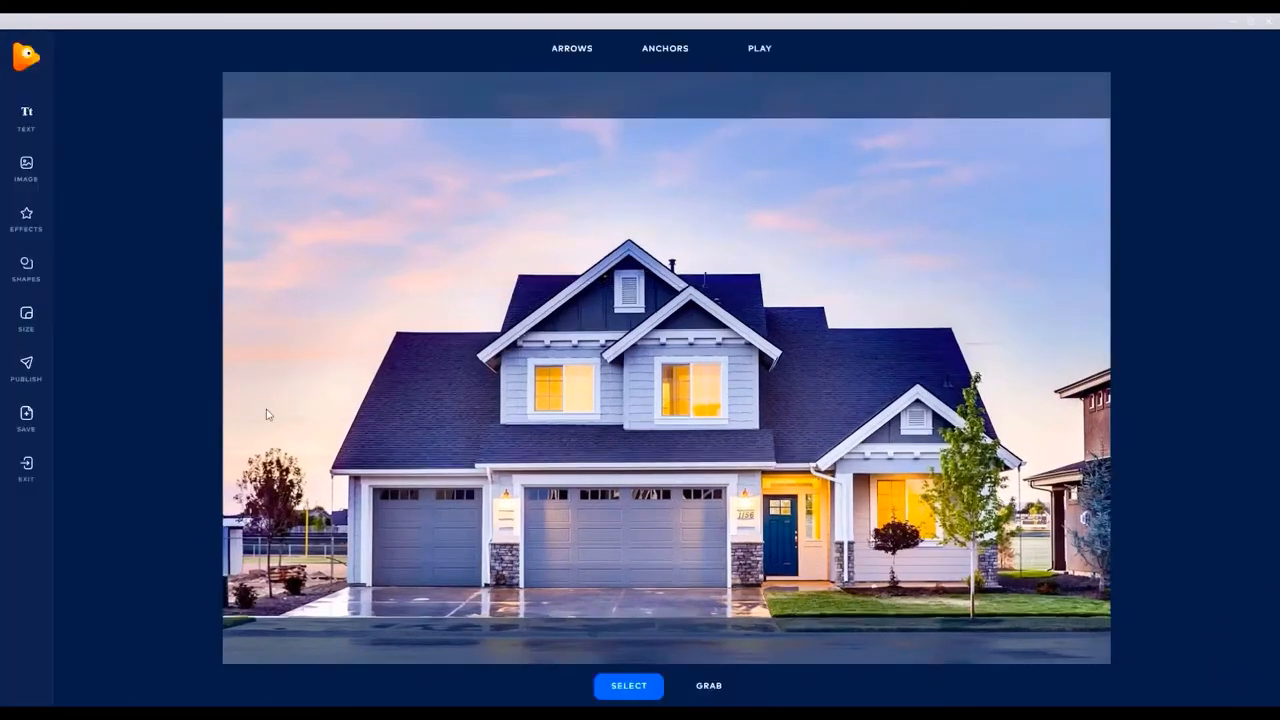
Browse the animated skies and insert the one with warm orange clouds on blue over the house photo.
{"action": "left_click", "coordinate": [27, 222]}
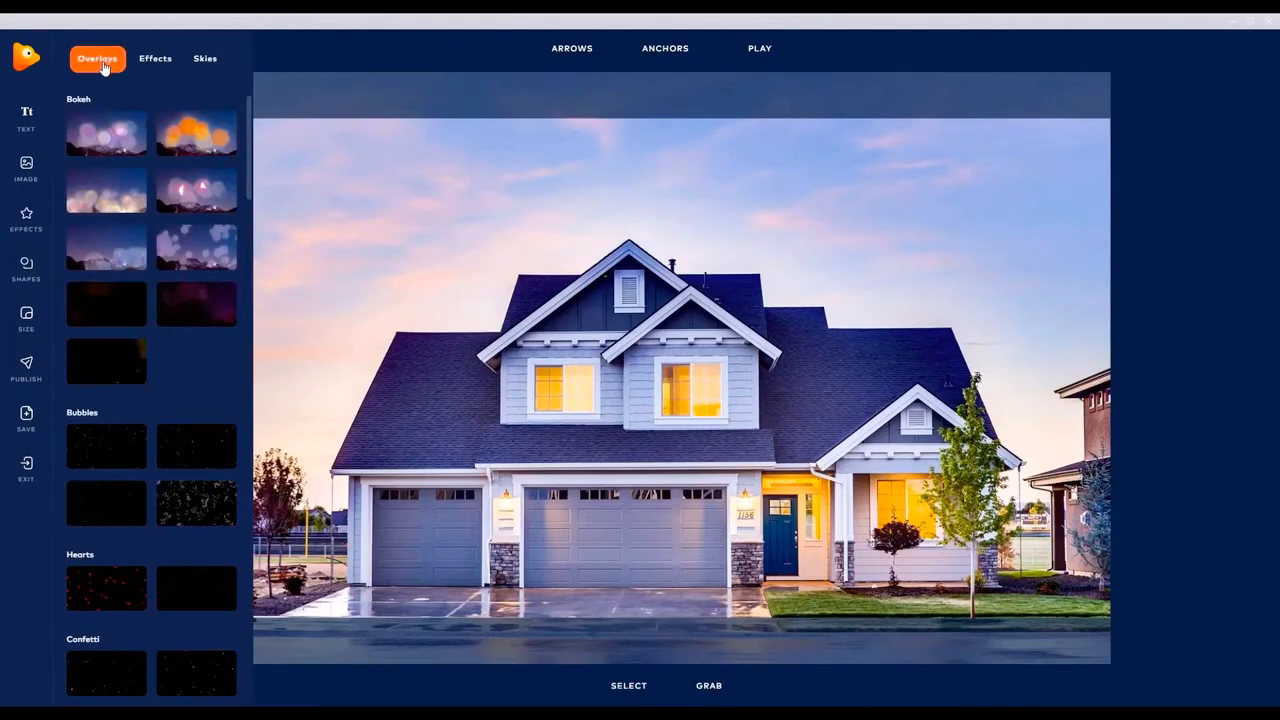
{"action": "left_click", "coordinate": [208, 60]}
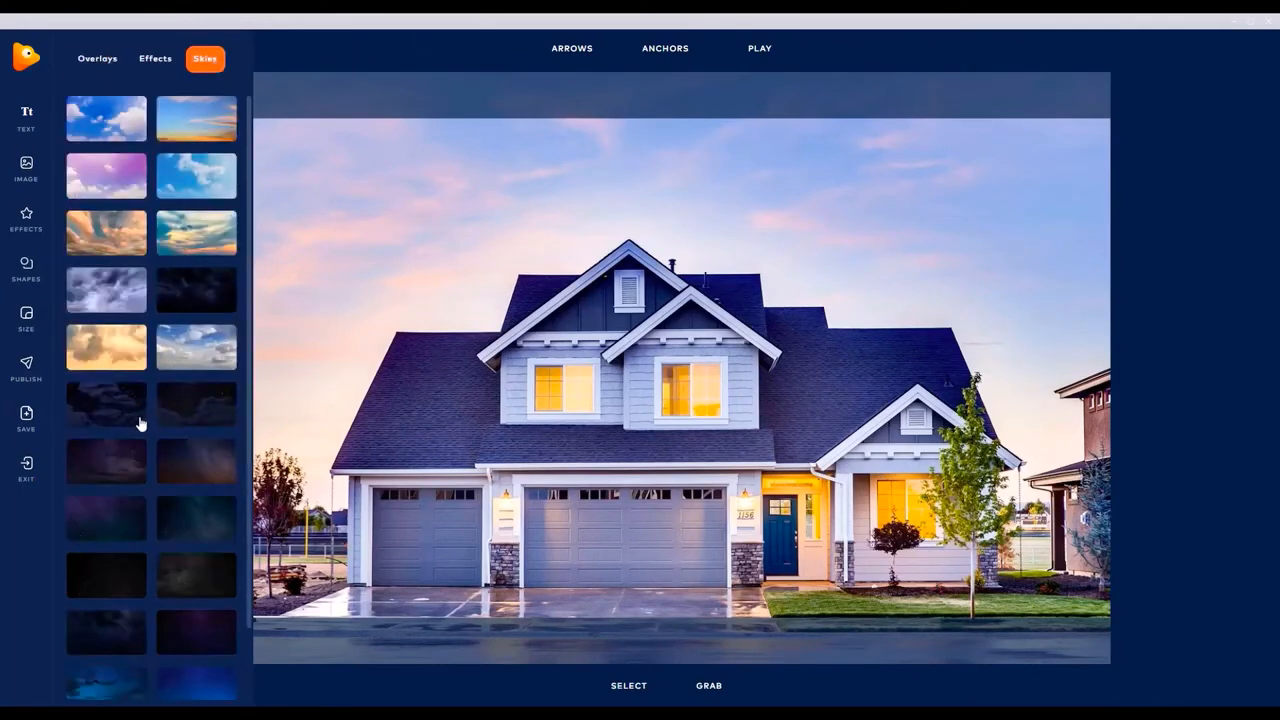
{"action": "scroll", "coordinate": [158, 446], "scroll_direction": "down", "scroll_amount": 1}
{"action": "scroll", "coordinate": [158, 446], "scroll_direction": "down", "scroll_amount": 1}
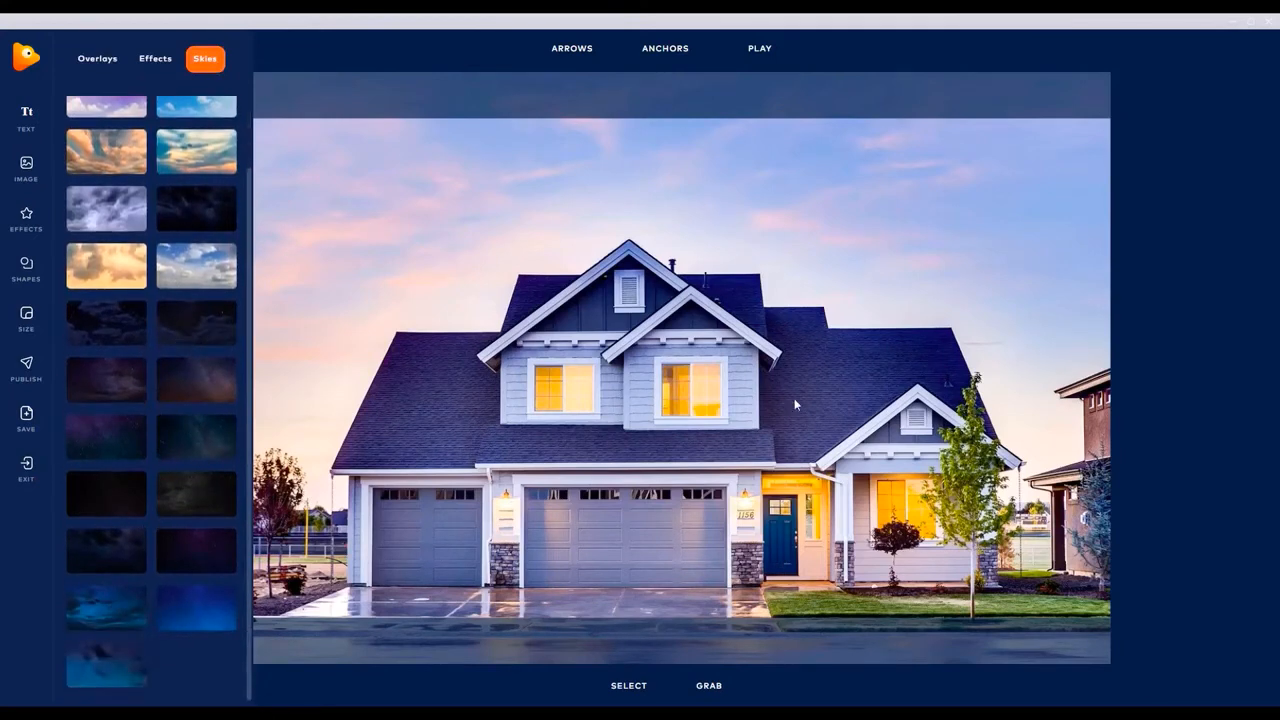
{"action": "scroll", "coordinate": [157, 329], "scroll_direction": "up", "scroll_amount": 2}
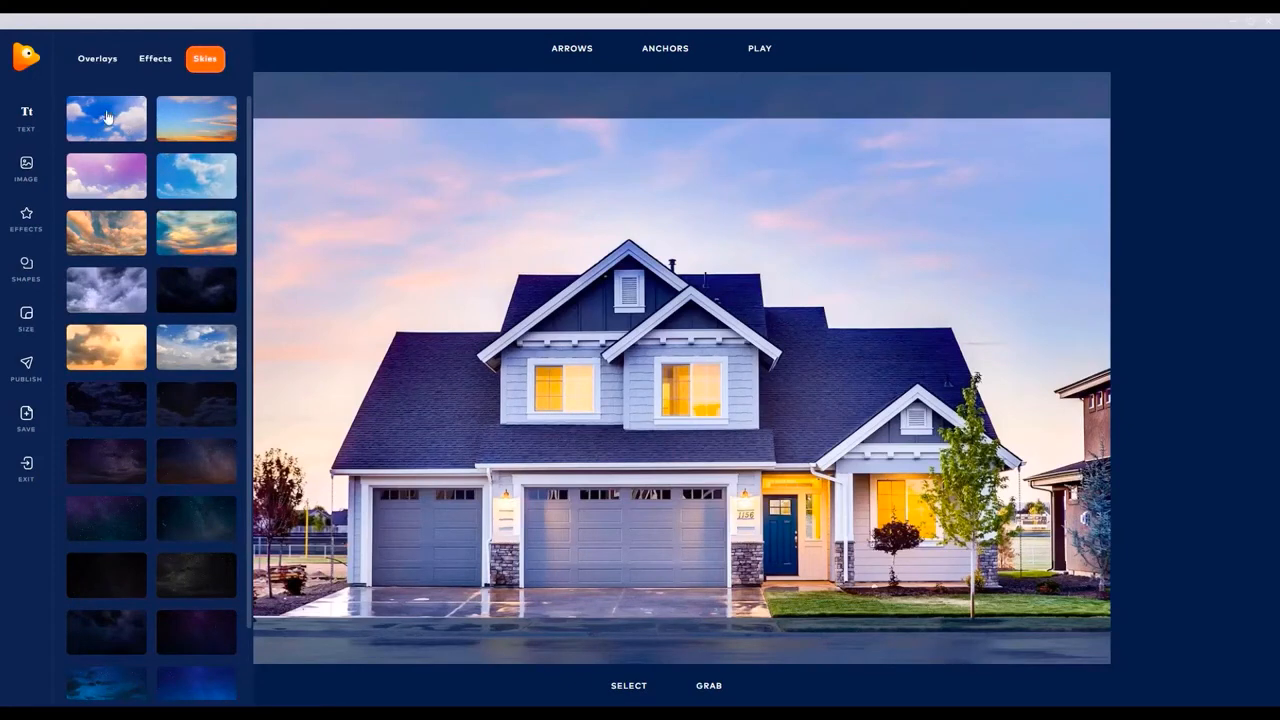
{"action": "left_click", "coordinate": [130, 223]}
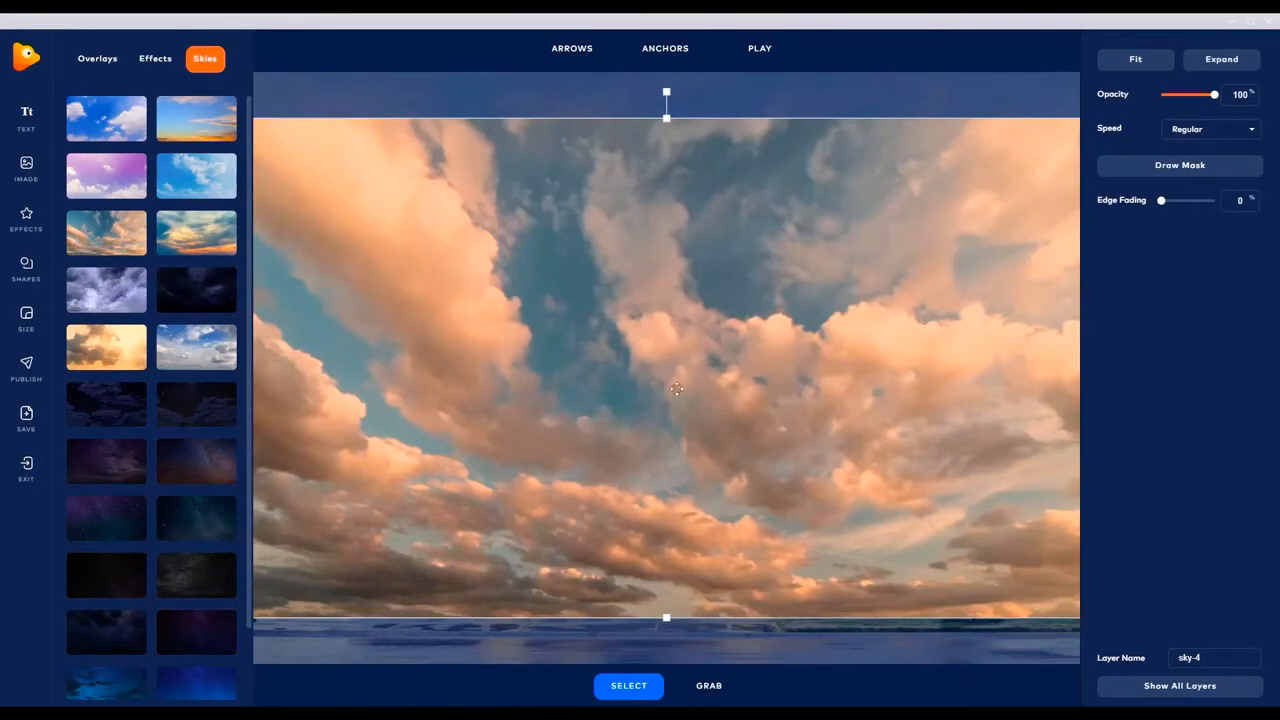
Draw the sky layer's mask over the open sky above the house, using pencil size 30 and 90 for the larger areas.
{"action": "left_click", "coordinate": [1205, 177]}
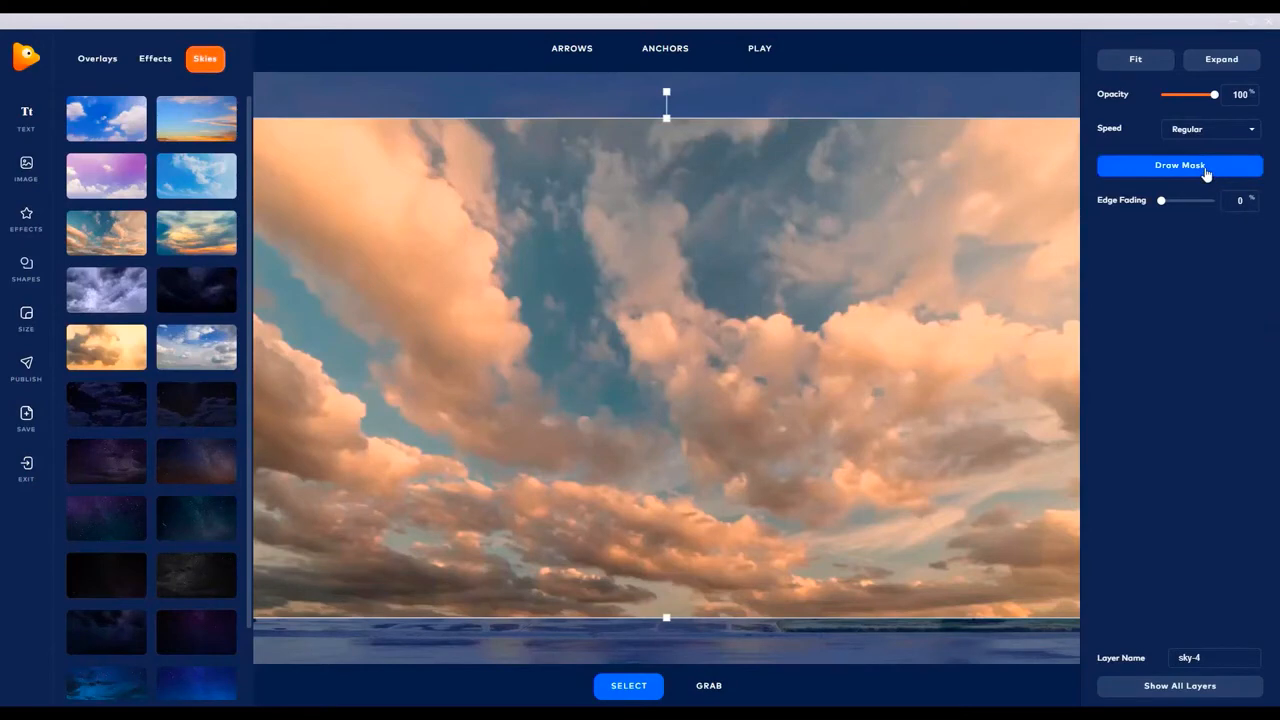
{"action": "left_click", "coordinate": [1205, 167]}
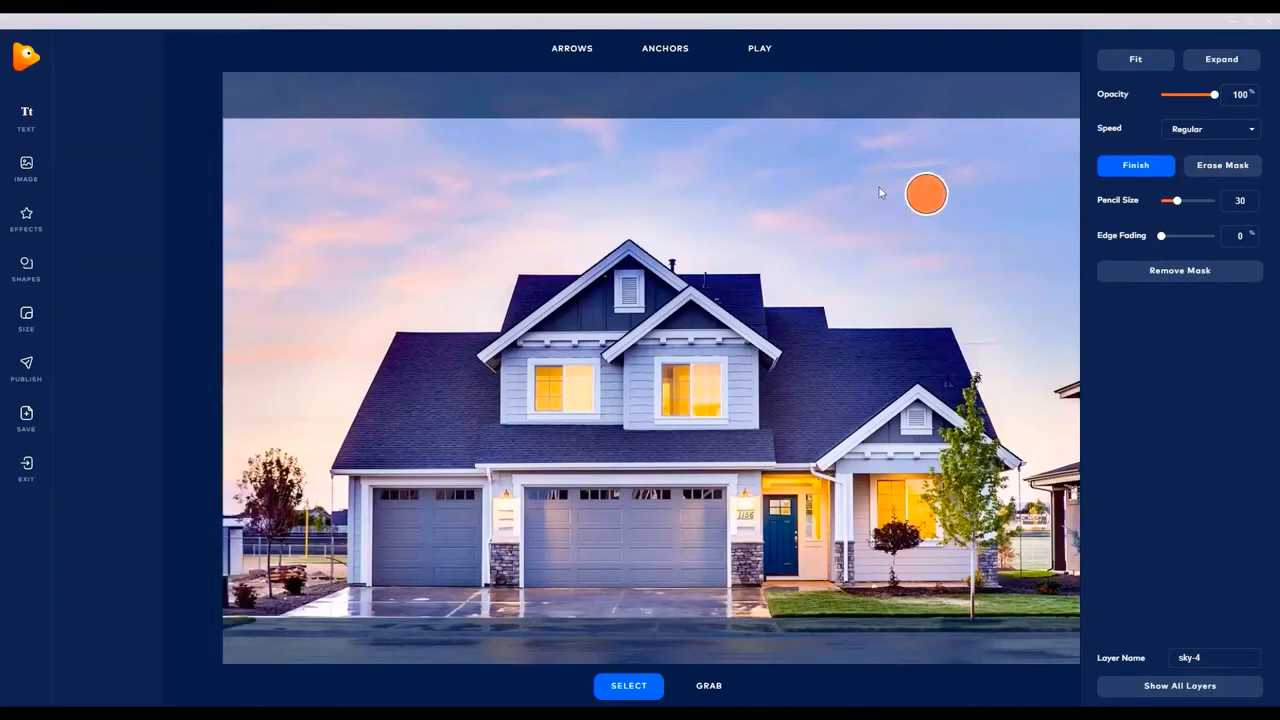
{"action": "mouse_move", "coordinate": [930, 194]}
{"action": "left_mouse_down"}
{"action": "mouse_move", "coordinate": [206, 138]}
{"action": "mouse_move", "coordinate": [369, 117]}
{"action": "mouse_move", "coordinate": [1061, 134]}
{"action": "mouse_move", "coordinate": [852, 125]}
{"action": "mouse_move", "coordinate": [354, 138]}
{"action": "mouse_move", "coordinate": [213, 182]}
{"action": "mouse_move", "coordinate": [312, 152]}
{"action": "mouse_move", "coordinate": [221, 198]}
{"action": "mouse_move", "coordinate": [277, 184]}
{"action": "mouse_move", "coordinate": [221, 222]}
{"action": "mouse_move", "coordinate": [329, 175]}
{"action": "mouse_move", "coordinate": [245, 247]}
{"action": "mouse_move", "coordinate": [555, 179]}
{"action": "mouse_move", "coordinate": [1001, 197]}
{"action": "mouse_move", "coordinate": [689, 163]}
{"action": "mouse_move", "coordinate": [762, 152]}
{"action": "mouse_move", "coordinate": [798, 166]}
{"action": "mouse_move", "coordinate": [625, 145]}
{"action": "left_mouse_up"}
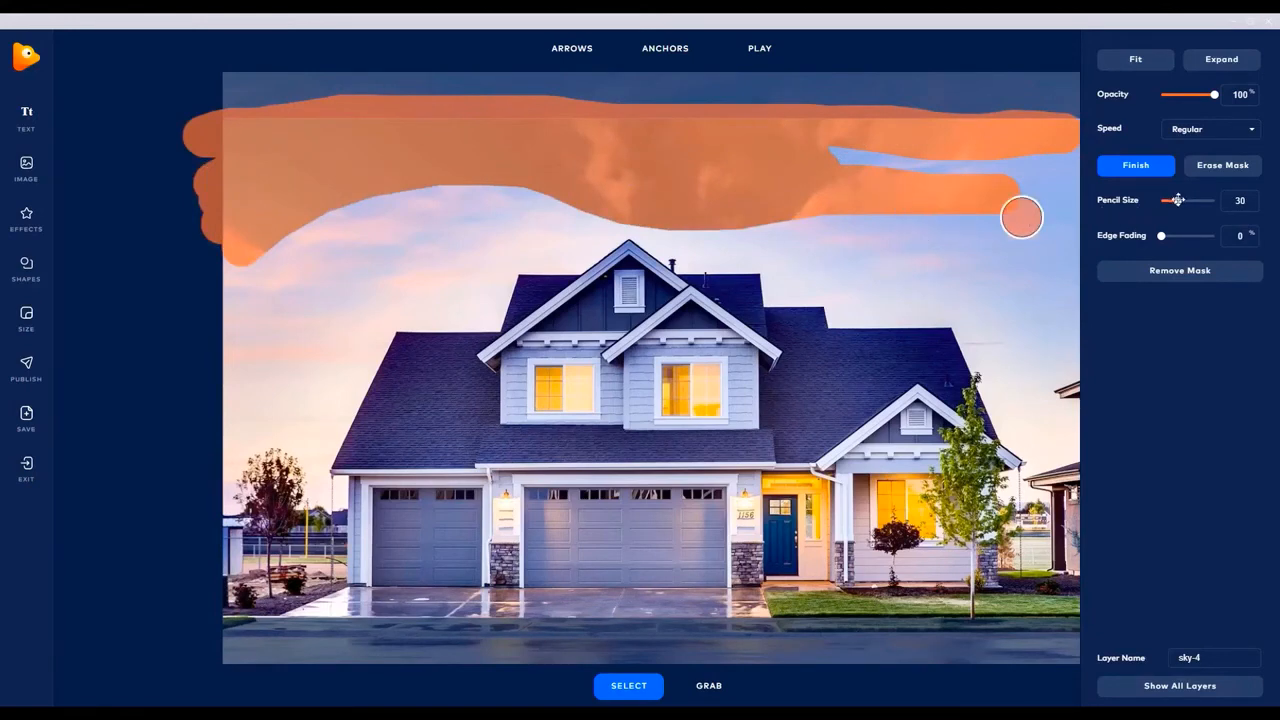
{"action": "left_click_drag", "start_coordinate": [1179, 200], "coordinate": [1209, 200]}
{"action": "mouse_move", "coordinate": [980, 204]}
{"action": "left_mouse_down"}
{"action": "mouse_move", "coordinate": [1044, 158]}
{"action": "mouse_move", "coordinate": [1052, 205]}
{"action": "mouse_move", "coordinate": [988, 228]}
{"action": "left_mouse_up"}
{"action": "scroll", "coordinate": [1005, 230], "scroll_direction": "down", "scroll_amount": 2}
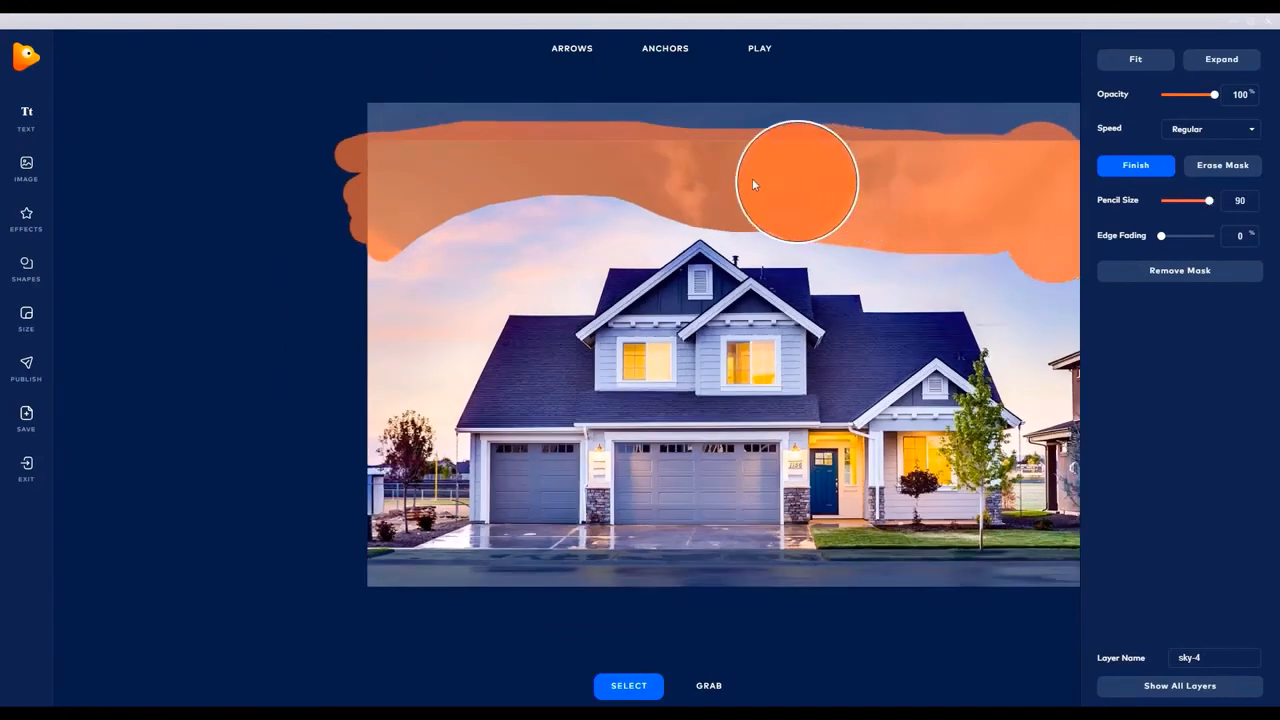
{"action": "mouse_move", "coordinate": [602, 166]}
{"action": "left_mouse_down"}
{"action": "mouse_move", "coordinate": [427, 251]}
{"action": "mouse_move", "coordinate": [398, 291]}
{"action": "mouse_move", "coordinate": [382, 364]}
{"action": "mouse_move", "coordinate": [408, 310]}
{"action": "mouse_move", "coordinate": [408, 371]}
{"action": "mouse_move", "coordinate": [425, 322]}
{"action": "mouse_move", "coordinate": [473, 264]}
{"action": "mouse_move", "coordinate": [662, 180]}
{"action": "mouse_move", "coordinate": [755, 184]}
{"action": "mouse_move", "coordinate": [921, 258]}
{"action": "mouse_move", "coordinate": [1026, 299]}
{"action": "left_mouse_up"}
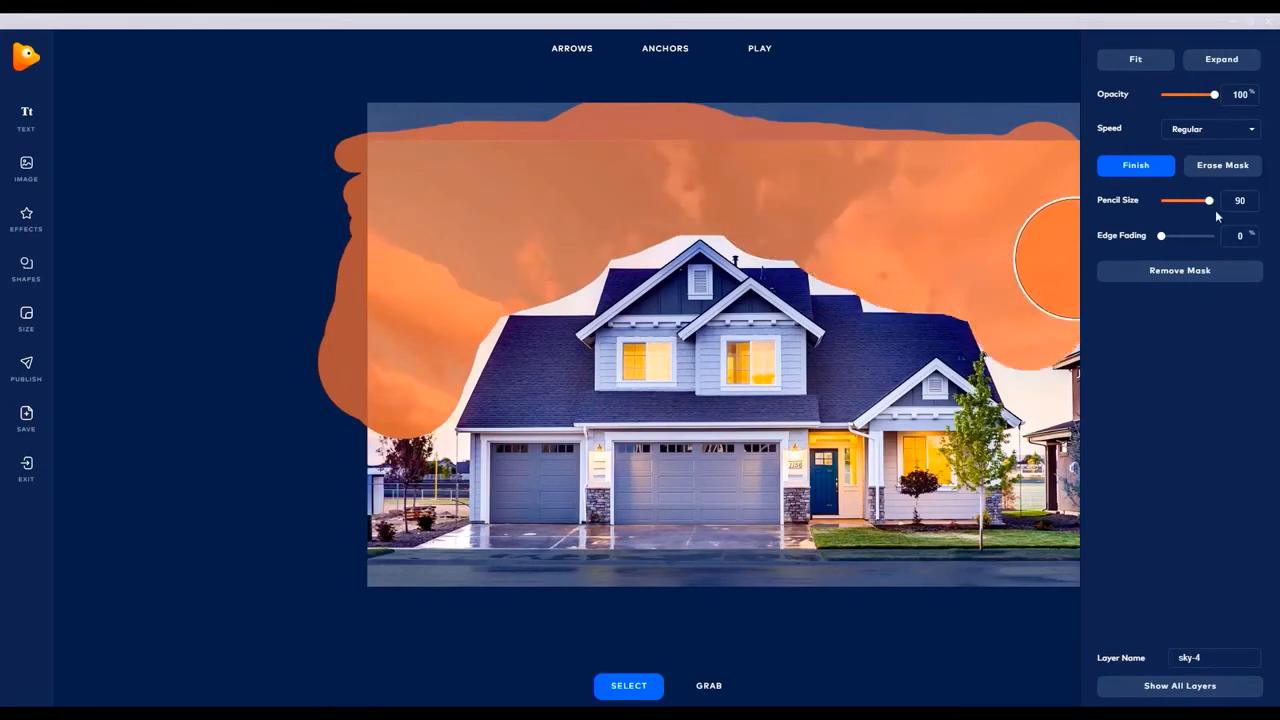
Extend the mask beside the tree and neighbouring house with pencil size 24, and erase the spill over the right side of the roof.
{"action": "left_click_drag", "start_coordinate": [1210, 200], "coordinate": [1173, 202]}
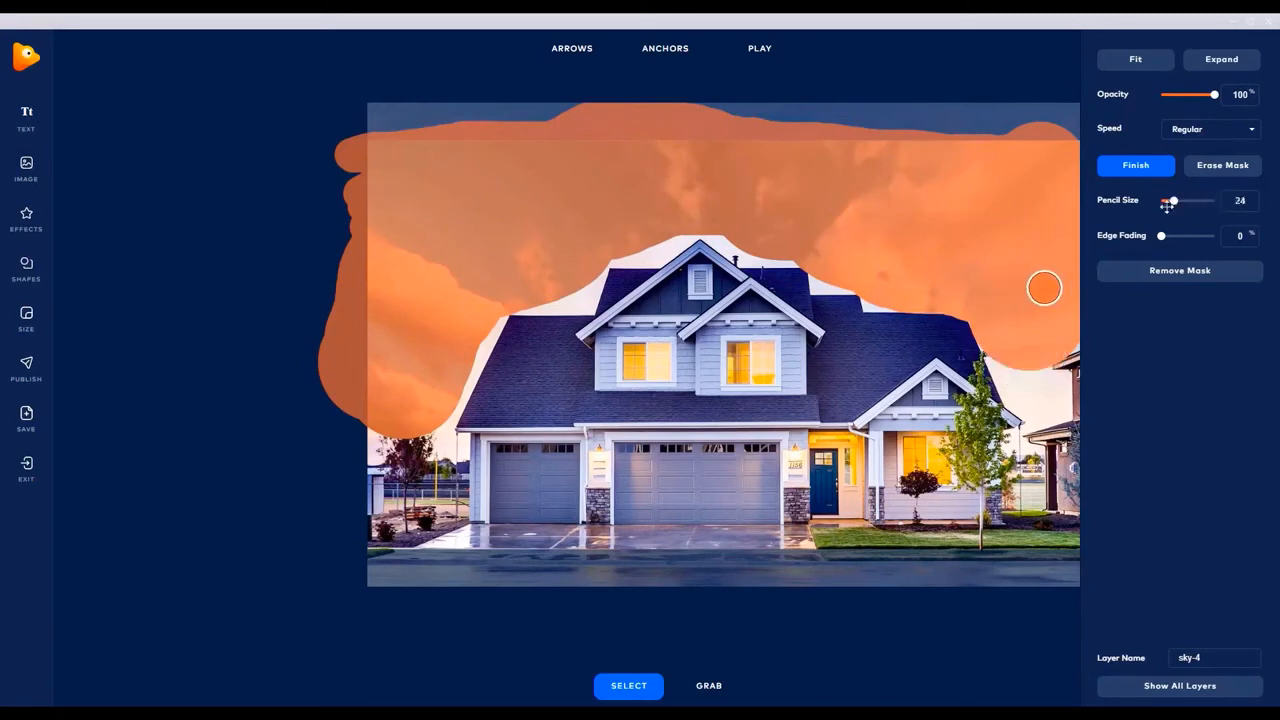
{"action": "mouse_move", "coordinate": [1030, 396]}
{"action": "left_mouse_down"}
{"action": "mouse_move", "coordinate": [1006, 348]}
{"action": "mouse_move", "coordinate": [1040, 413]}
{"action": "mouse_move", "coordinate": [1059, 386]}
{"action": "mouse_move", "coordinate": [1041, 363]}
{"action": "mouse_move", "coordinate": [1068, 339]}
{"action": "mouse_move", "coordinate": [1015, 352]}
{"action": "mouse_move", "coordinate": [931, 339]}
{"action": "mouse_move", "coordinate": [908, 292]}
{"action": "left_mouse_up"}
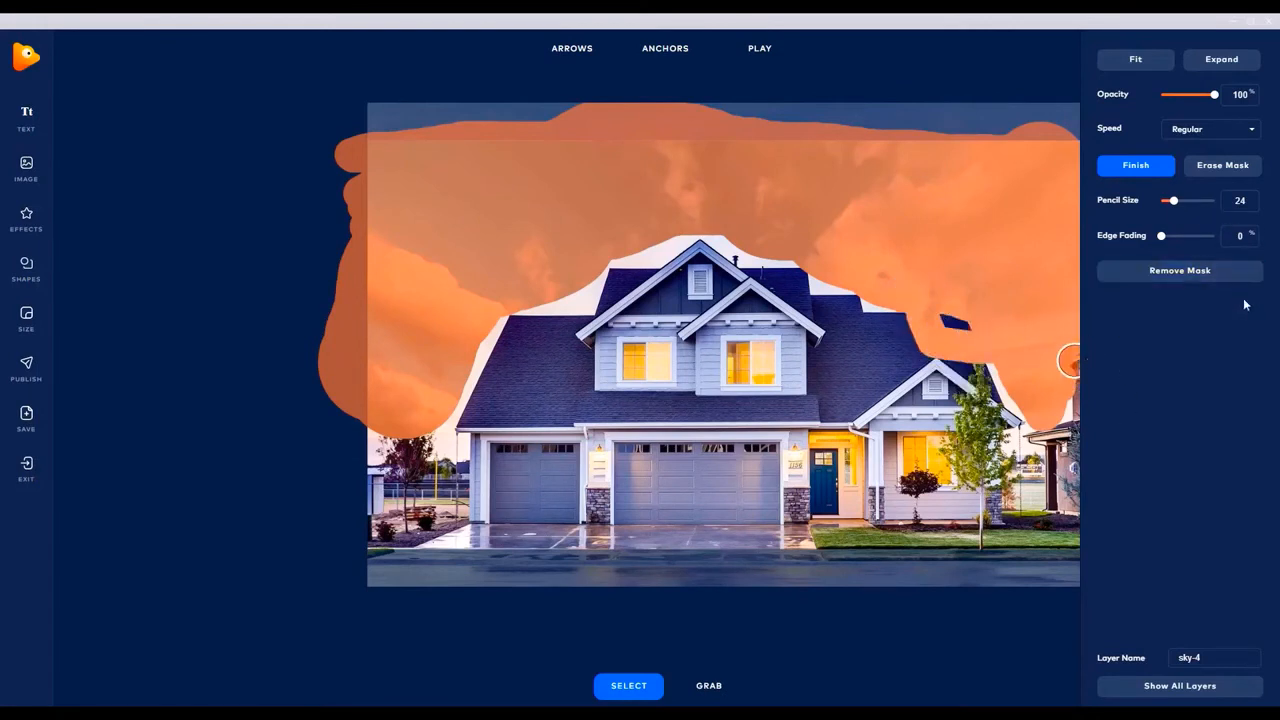
{"action": "left_click", "coordinate": [1245, 172]}
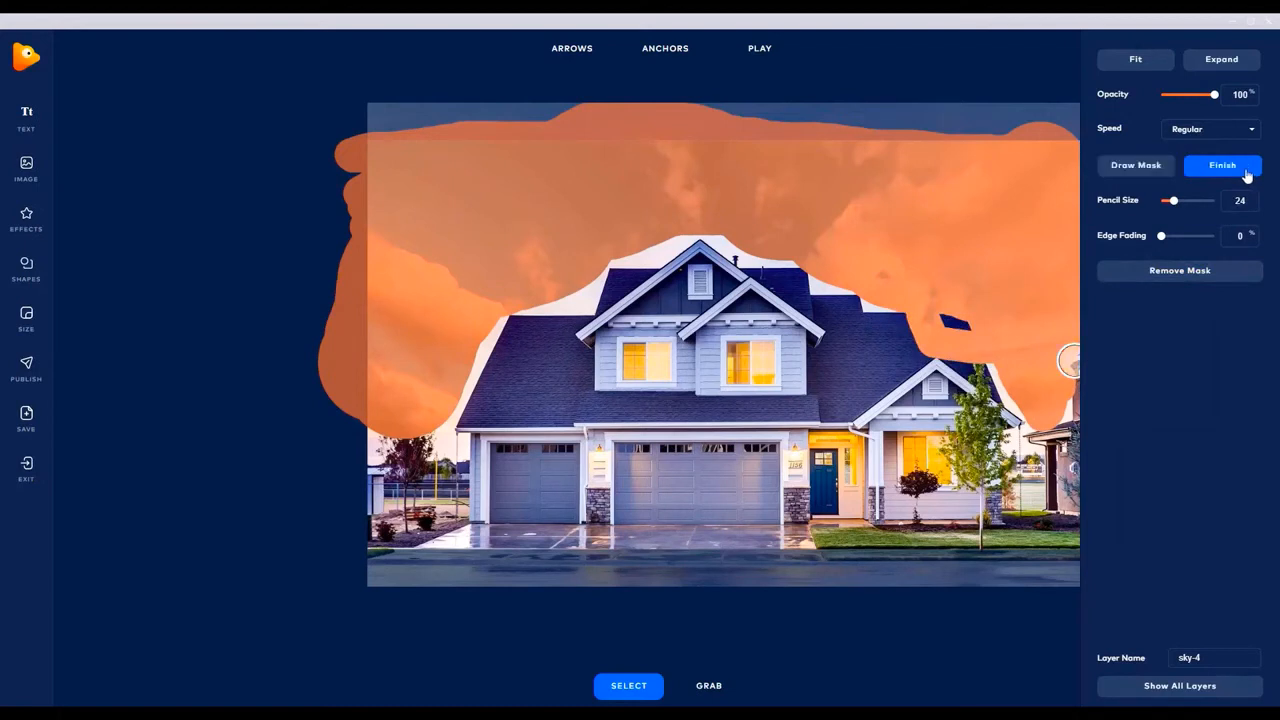
{"action": "mouse_move", "coordinate": [950, 360]}
{"action": "left_mouse_down"}
{"action": "mouse_move", "coordinate": [905, 328]}
{"action": "mouse_move", "coordinate": [955, 327]}
{"action": "mouse_move", "coordinate": [971, 383]}
{"action": "mouse_move", "coordinate": [963, 346]}
{"action": "mouse_move", "coordinate": [975, 379]}
{"action": "mouse_move", "coordinate": [918, 352]}
{"action": "left_mouse_up"}
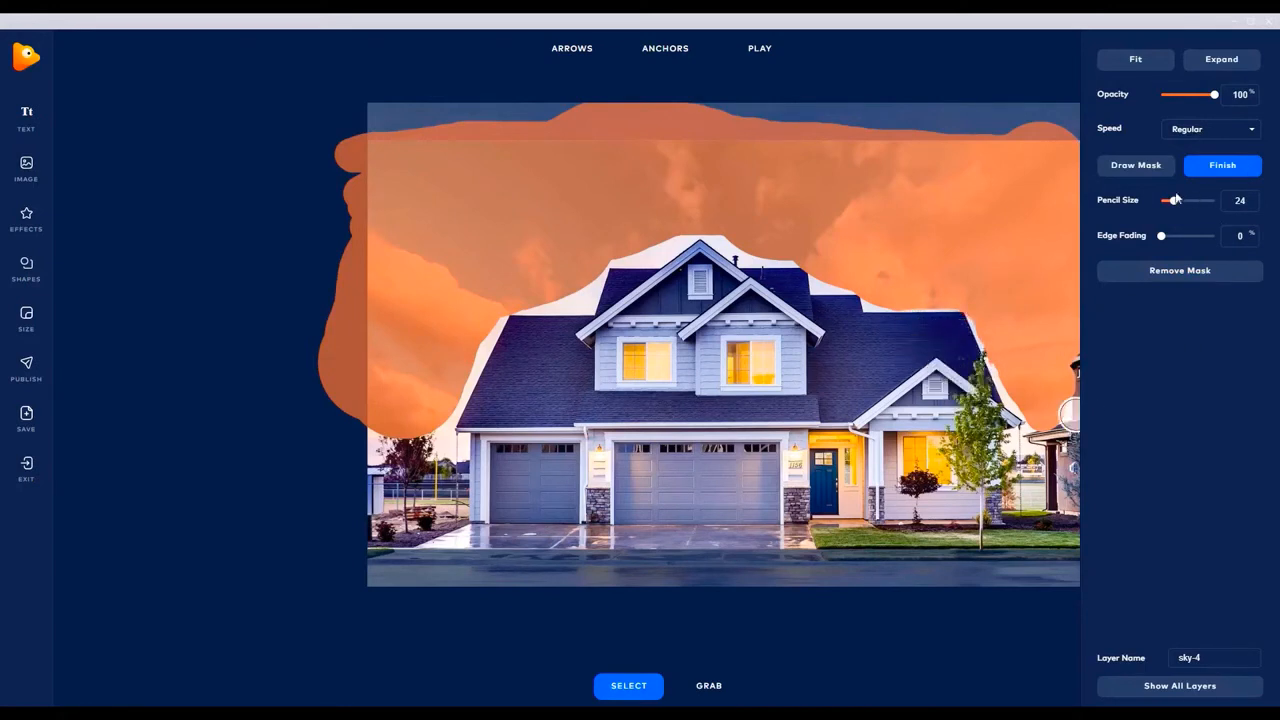
Paint the sky mask close along the whole roofline, from the small tree beside the garage to the roof's far end.
{"action": "left_click", "coordinate": [1133, 170]}
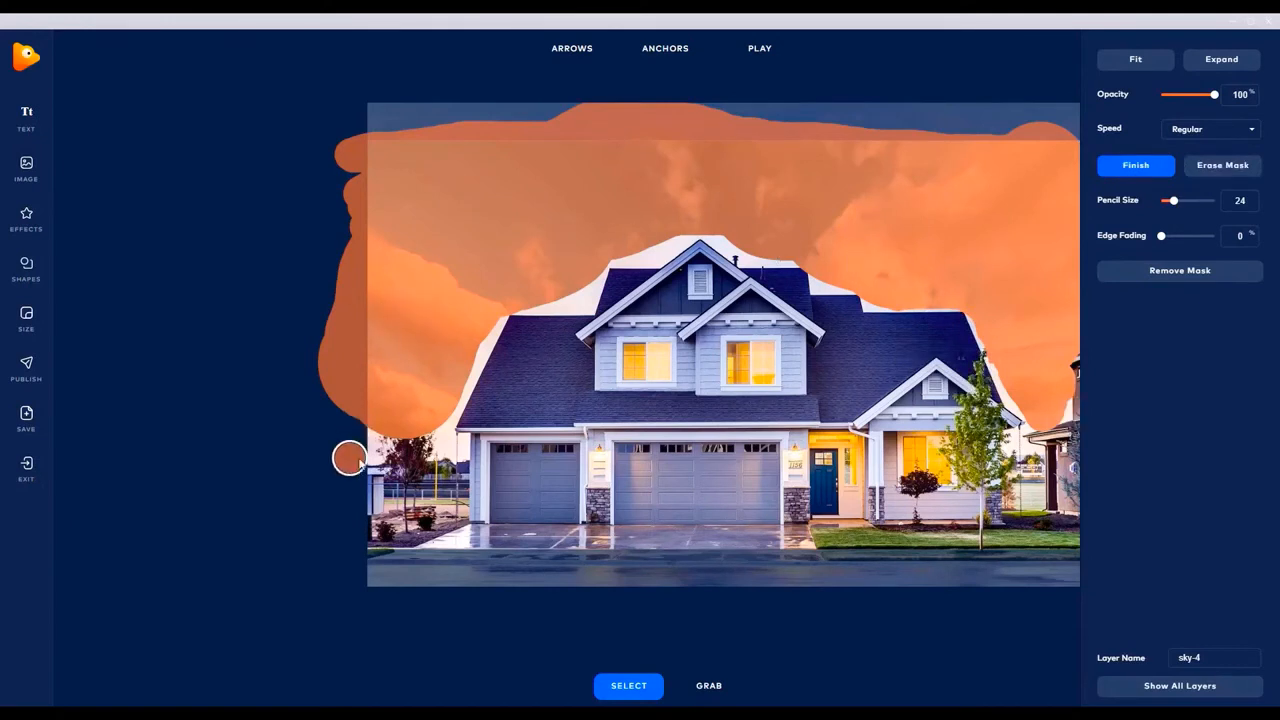
{"action": "mouse_move", "coordinate": [358, 462]}
{"action": "left_mouse_down"}
{"action": "mouse_move", "coordinate": [381, 432]}
{"action": "mouse_move", "coordinate": [443, 447]}
{"action": "mouse_move", "coordinate": [438, 414]}
{"action": "mouse_move", "coordinate": [493, 307]}
{"action": "mouse_move", "coordinate": [582, 298]}
{"action": "mouse_move", "coordinate": [603, 250]}
{"action": "mouse_move", "coordinate": [720, 228]}
{"action": "mouse_move", "coordinate": [745, 246]}
{"action": "mouse_move", "coordinate": [804, 252]}
{"action": "mouse_move", "coordinate": [823, 279]}
{"action": "mouse_move", "coordinate": [880, 299]}
{"action": "mouse_move", "coordinate": [968, 311]}
{"action": "left_mouse_up"}
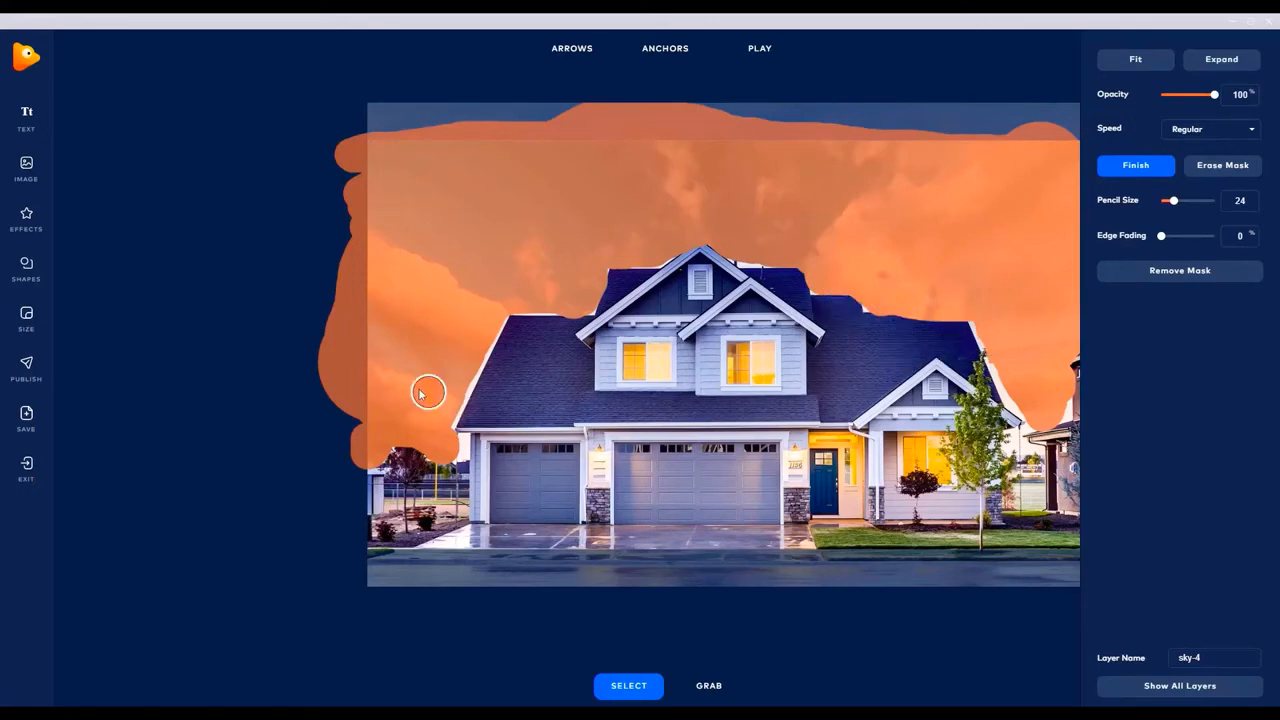
With pencil size 9, paint the sky mask along the garage roof's sloping edge and erase its spill over the ridge and adjoining upper roof.
{"action": "scroll", "coordinate": [443, 392], "scroll_direction": "up", "scroll_amount": 2}
{"action": "scroll", "coordinate": [443, 392], "scroll_direction": "up", "scroll_amount": 2}
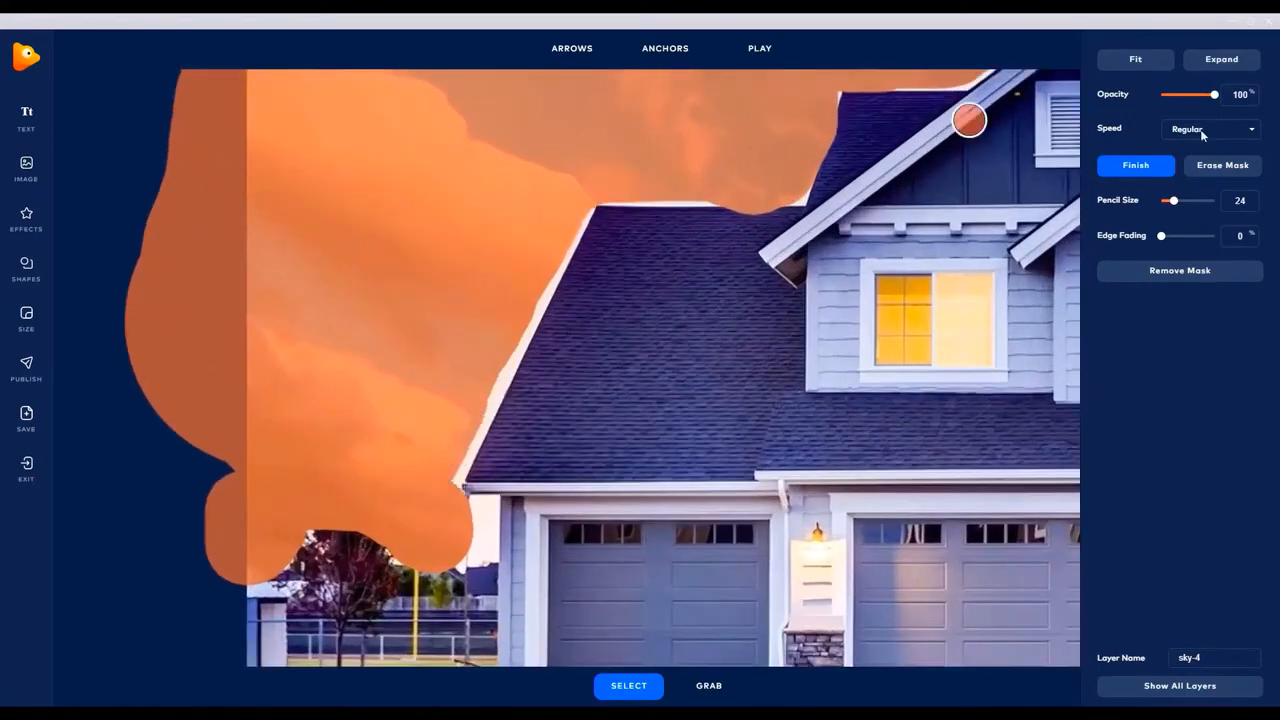
{"action": "left_click_drag", "start_coordinate": [1171, 201], "coordinate": [1165, 201]}
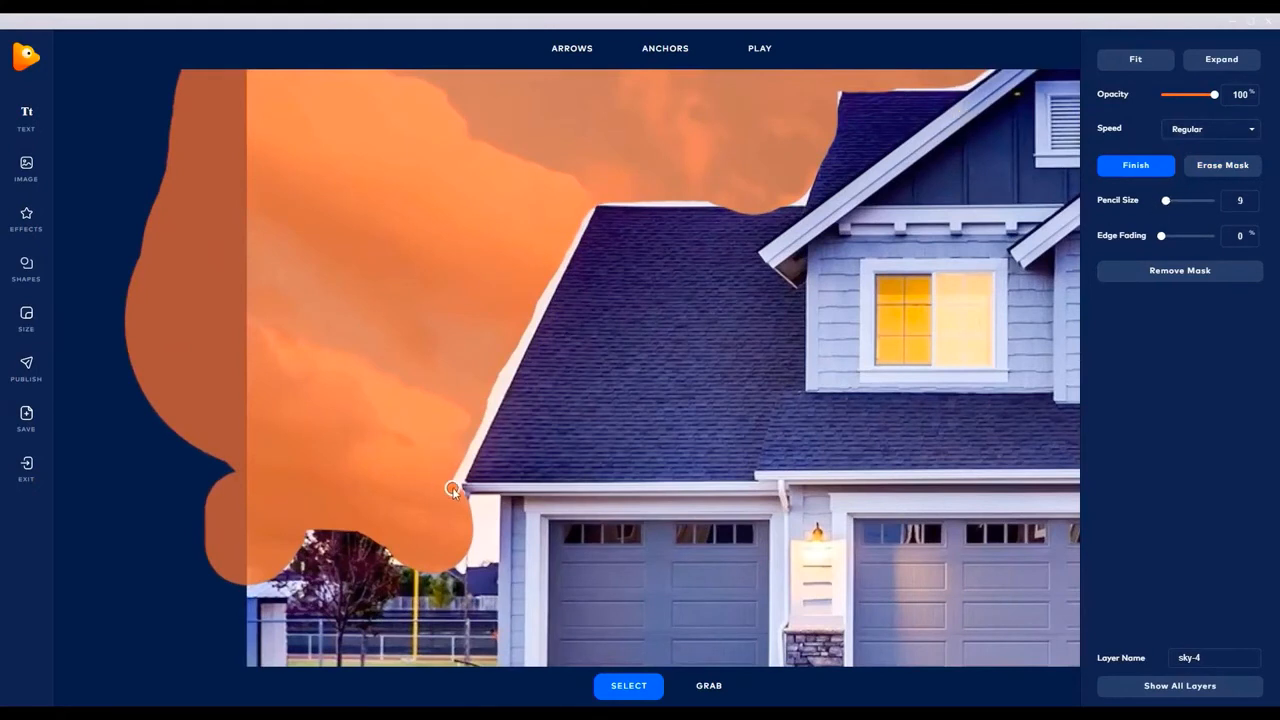
{"action": "left_click_drag", "start_coordinate": [452, 487], "coordinate": [478, 440]}
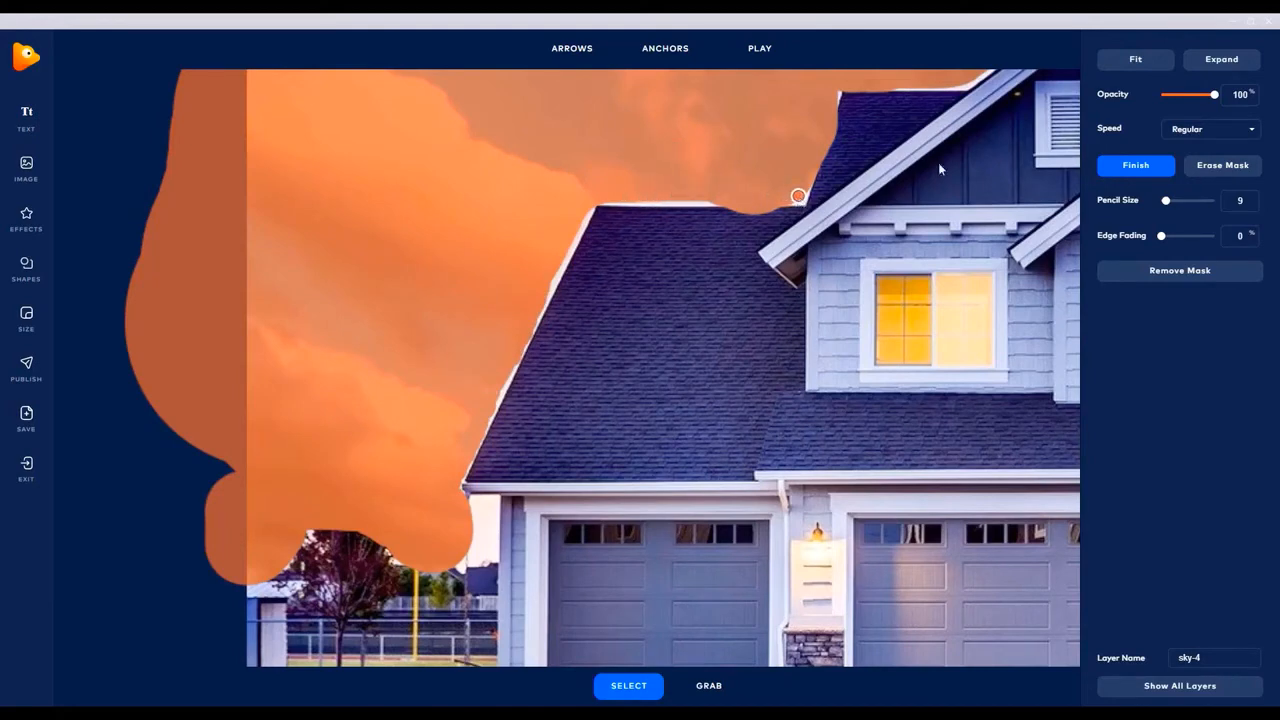
{"action": "left_click", "coordinate": [1238, 168]}
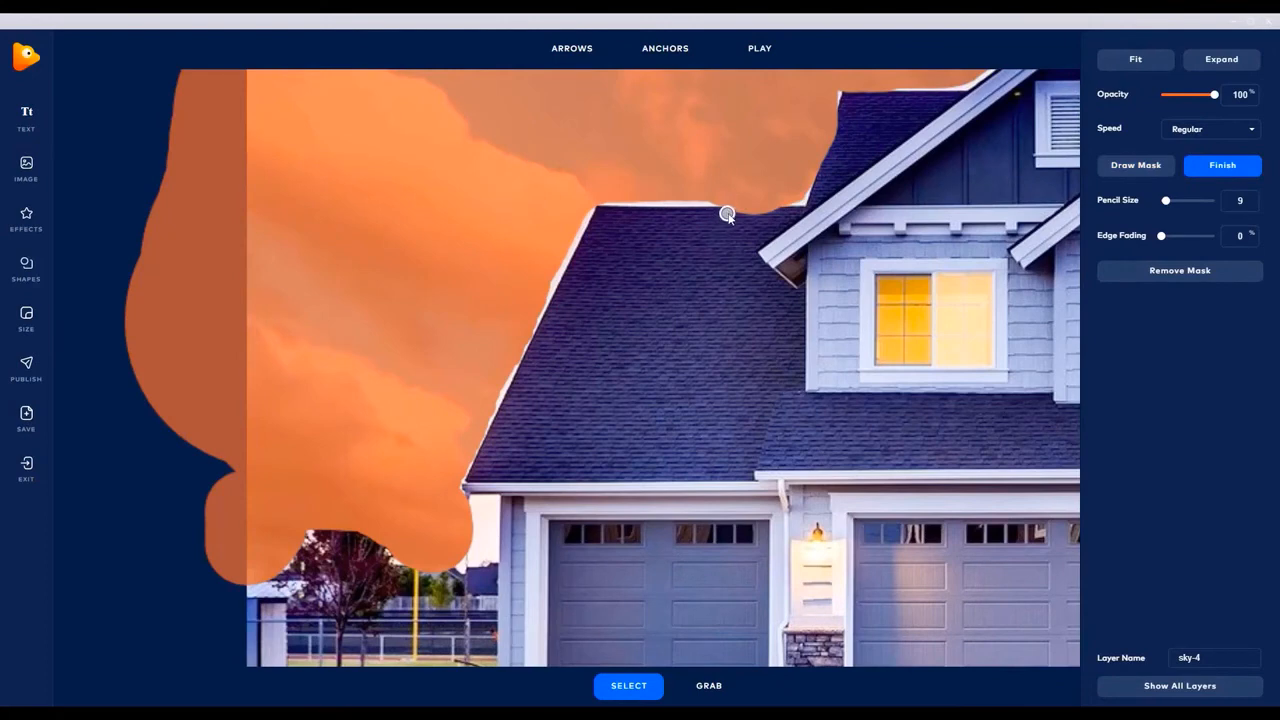
{"action": "mouse_move", "coordinate": [773, 211]}
{"action": "left_mouse_down"}
{"action": "mouse_move", "coordinate": [811, 214]}
{"action": "mouse_move", "coordinate": [691, 209]}
{"action": "mouse_move", "coordinate": [834, 210]}
{"action": "mouse_move", "coordinate": [847, 118]}
{"action": "mouse_move", "coordinate": [835, 184]}
{"action": "mouse_move", "coordinate": [836, 119]}
{"action": "mouse_move", "coordinate": [822, 187]}
{"action": "mouse_move", "coordinate": [848, 103]}
{"action": "mouse_move", "coordinate": [822, 160]}
{"action": "left_mouse_up"}
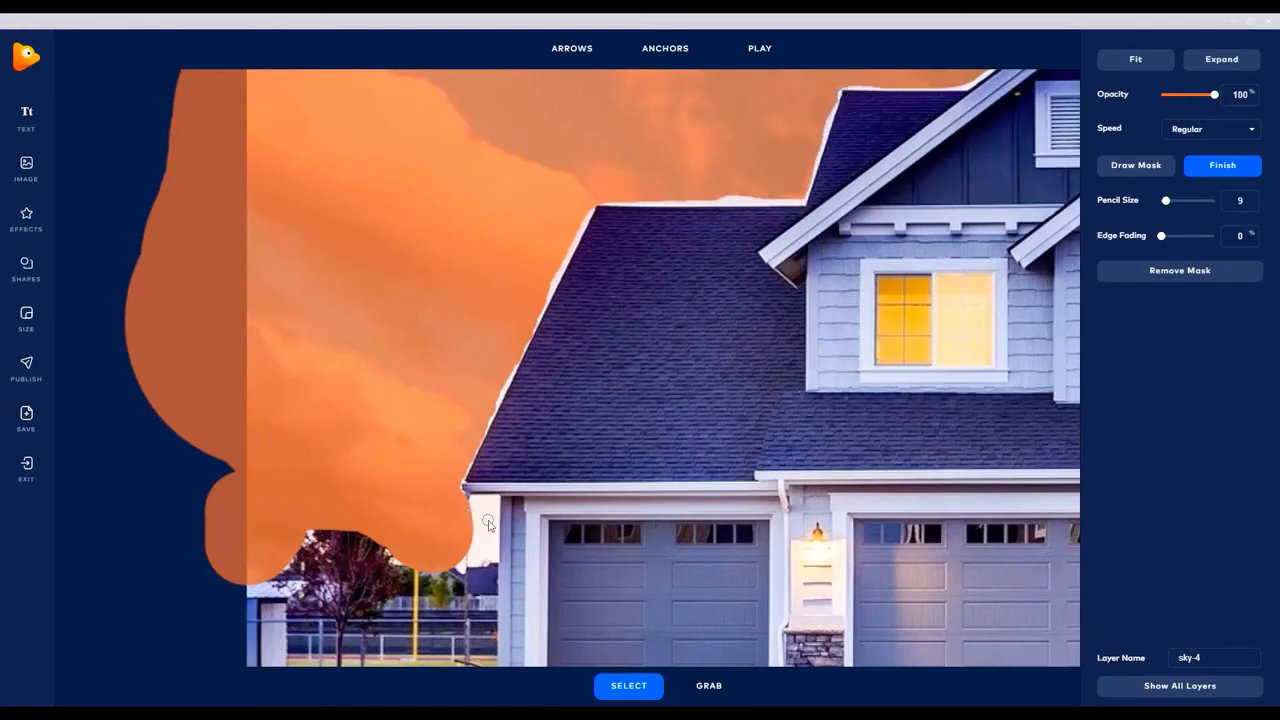
Fill the sky gap beside the garage wall and erase the mask spill from the wall, eave and small tree.
{"action": "left_click", "coordinate": [1160, 166]}
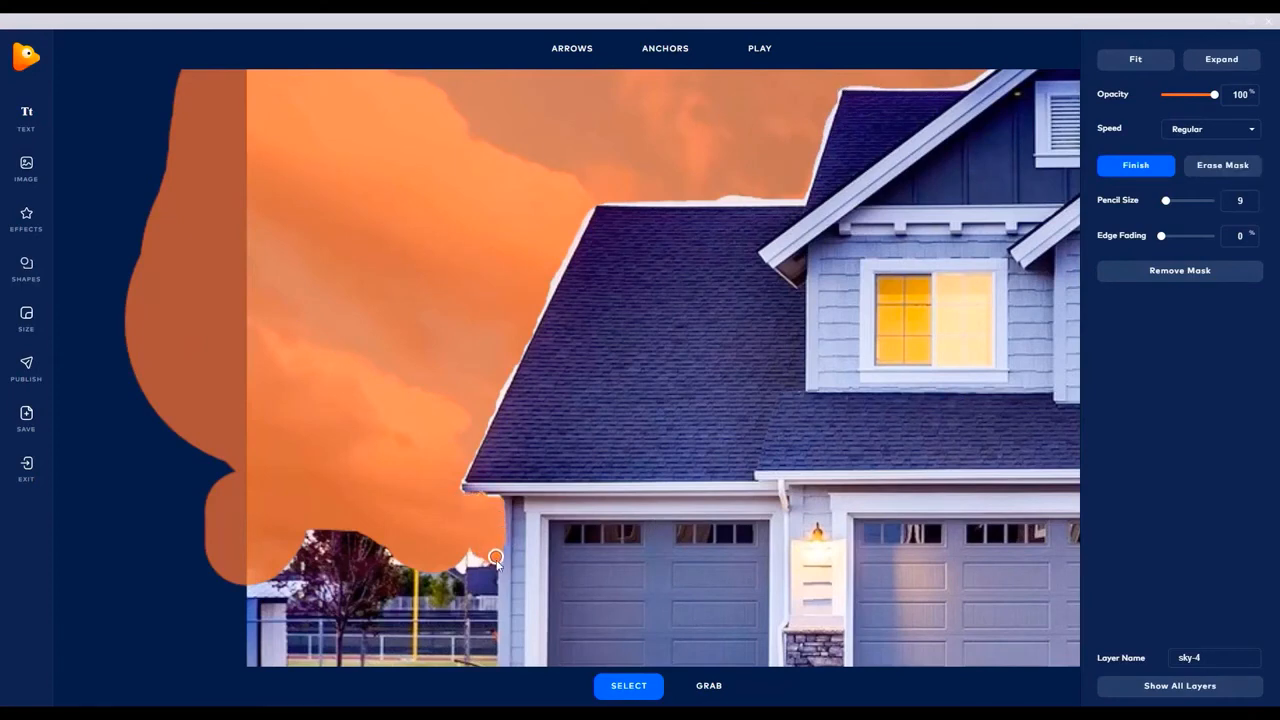
{"action": "left_click", "coordinate": [1232, 168]}
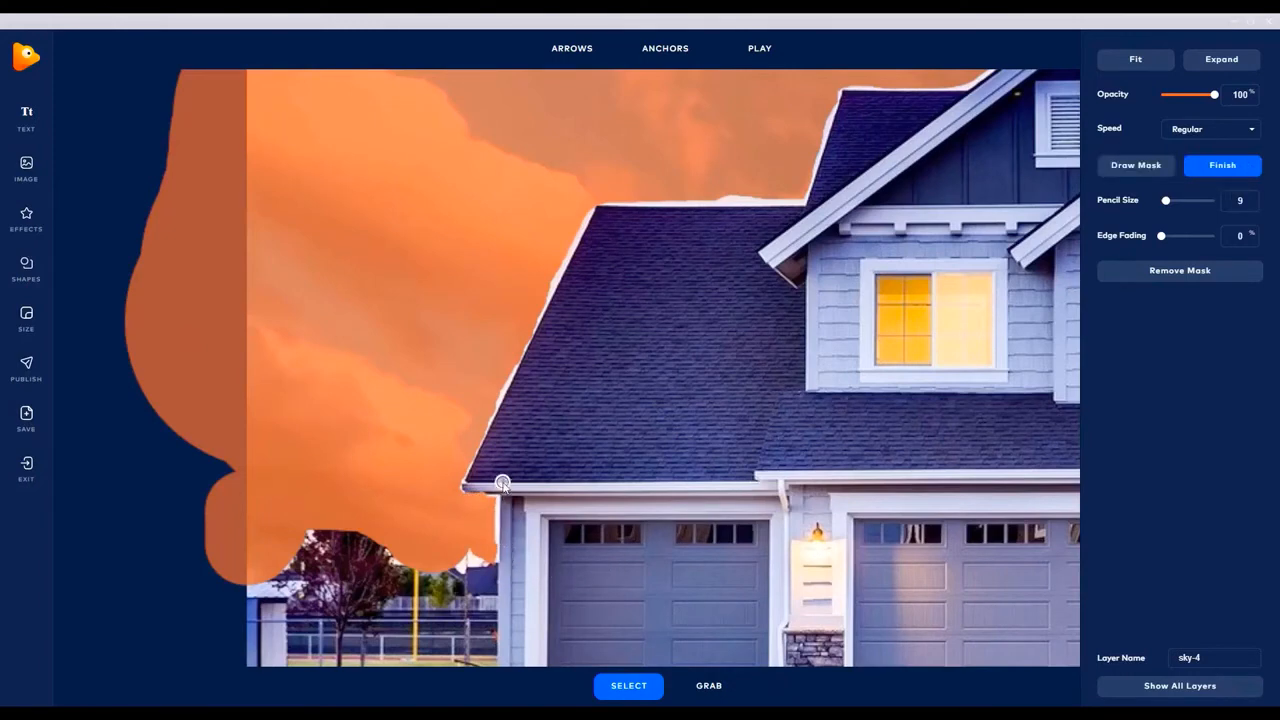
{"action": "mouse_move", "coordinate": [305, 545]}
{"action": "left_mouse_down"}
{"action": "mouse_move", "coordinate": [326, 515]}
{"action": "mouse_move", "coordinate": [335, 529]}
{"action": "mouse_move", "coordinate": [336, 513]}
{"action": "mouse_move", "coordinate": [349, 536]}
{"action": "mouse_move", "coordinate": [348, 506]}
{"action": "mouse_move", "coordinate": [365, 546]}
{"action": "mouse_move", "coordinate": [365, 512]}
{"action": "mouse_move", "coordinate": [375, 544]}
{"action": "mouse_move", "coordinate": [383, 522]}
{"action": "mouse_move", "coordinate": [389, 575]}
{"action": "mouse_move", "coordinate": [382, 499]}
{"action": "mouse_move", "coordinate": [369, 518]}
{"action": "mouse_move", "coordinate": [360, 486]}
{"action": "mouse_move", "coordinate": [354, 516]}
{"action": "mouse_move", "coordinate": [350, 490]}
{"action": "mouse_move", "coordinate": [343, 530]}
{"action": "mouse_move", "coordinate": [327, 479]}
{"action": "mouse_move", "coordinate": [327, 531]}
{"action": "mouse_move", "coordinate": [332, 476]}
{"action": "mouse_move", "coordinate": [315, 532]}
{"action": "mouse_move", "coordinate": [301, 498]}
{"action": "mouse_move", "coordinate": [286, 601]}
{"action": "mouse_move", "coordinate": [312, 480]}
{"action": "mouse_move", "coordinate": [348, 553]}
{"action": "mouse_move", "coordinate": [368, 479]}
{"action": "mouse_move", "coordinate": [372, 511]}
{"action": "mouse_move", "coordinate": [358, 480]}
{"action": "mouse_move", "coordinate": [375, 538]}
{"action": "left_mouse_up"}
Extend the sky mask over the uncovered strip along the photo's edge above the neighbouring house.
{"action": "scroll", "coordinate": [1066, 364], "scroll_direction": "down", "scroll_amount": 4}
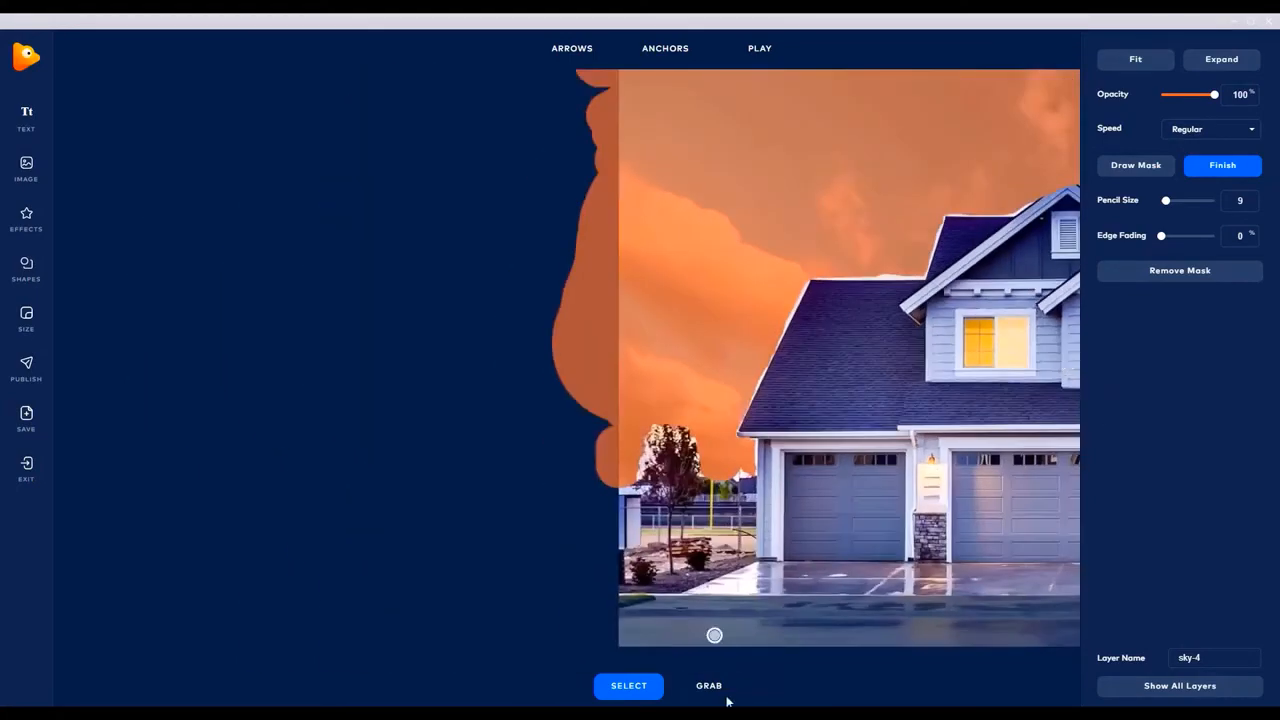
{"action": "left_click", "coordinate": [714, 689]}
{"action": "left_click_drag", "start_coordinate": [1007, 334], "coordinate": [487, 348]}
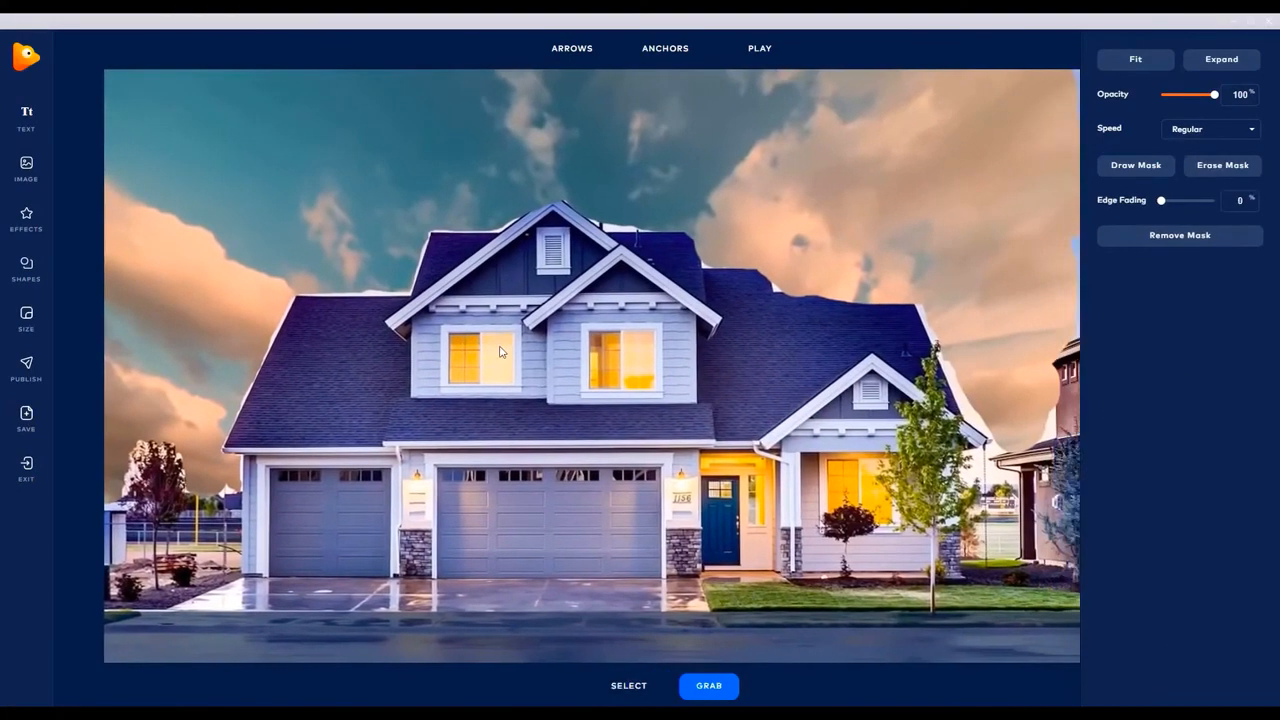
{"action": "mouse_move", "coordinate": [777, 346]}
{"action": "left_mouse_down"}
{"action": "mouse_move", "coordinate": [797, 346]}
{"action": "mouse_move", "coordinate": [729, 349]}
{"action": "mouse_move", "coordinate": [793, 364]}
{"action": "left_mouse_up"}
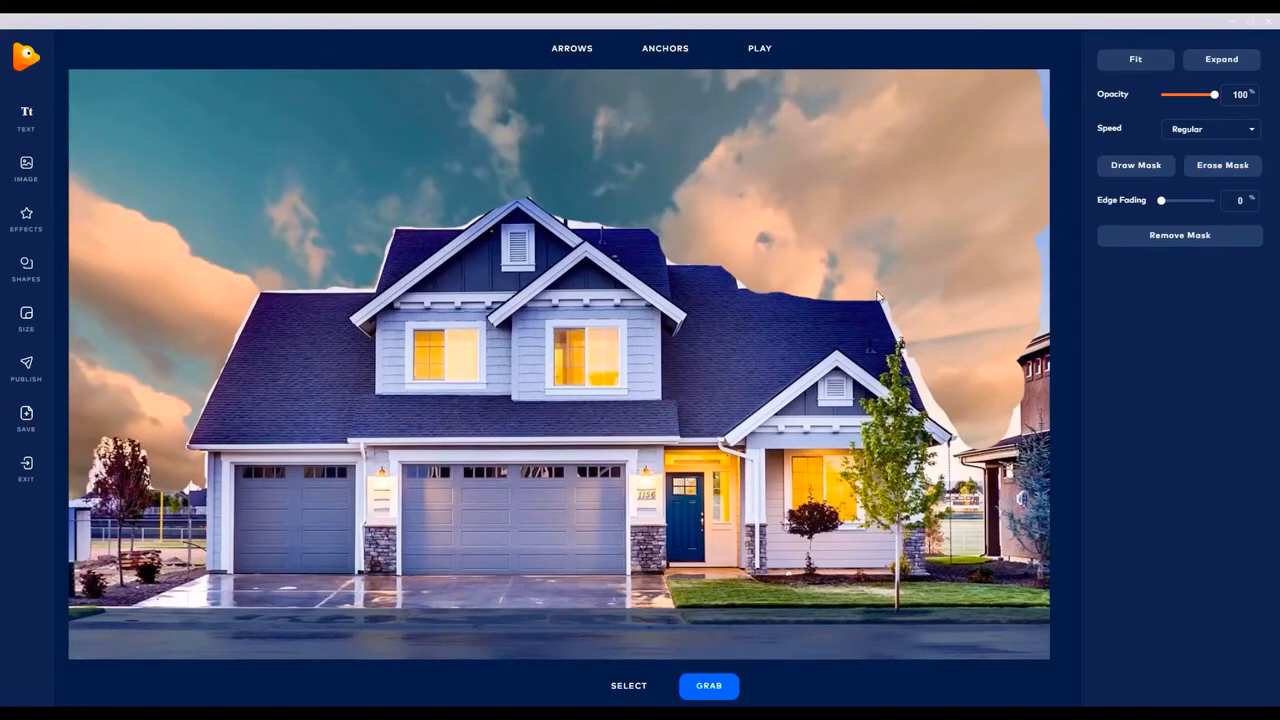
{"action": "left_click", "coordinate": [1158, 170]}
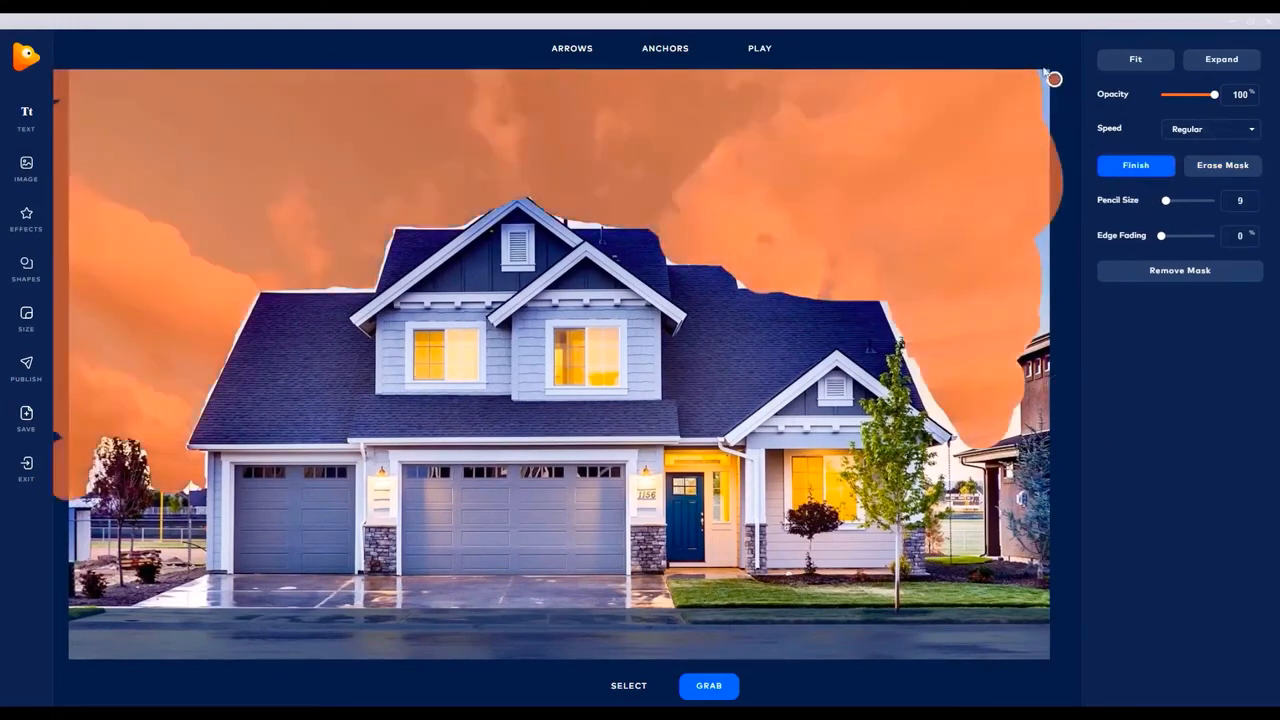
{"action": "left_click", "coordinate": [1122, 171]}
{"action": "left_click", "coordinate": [1137, 170]}
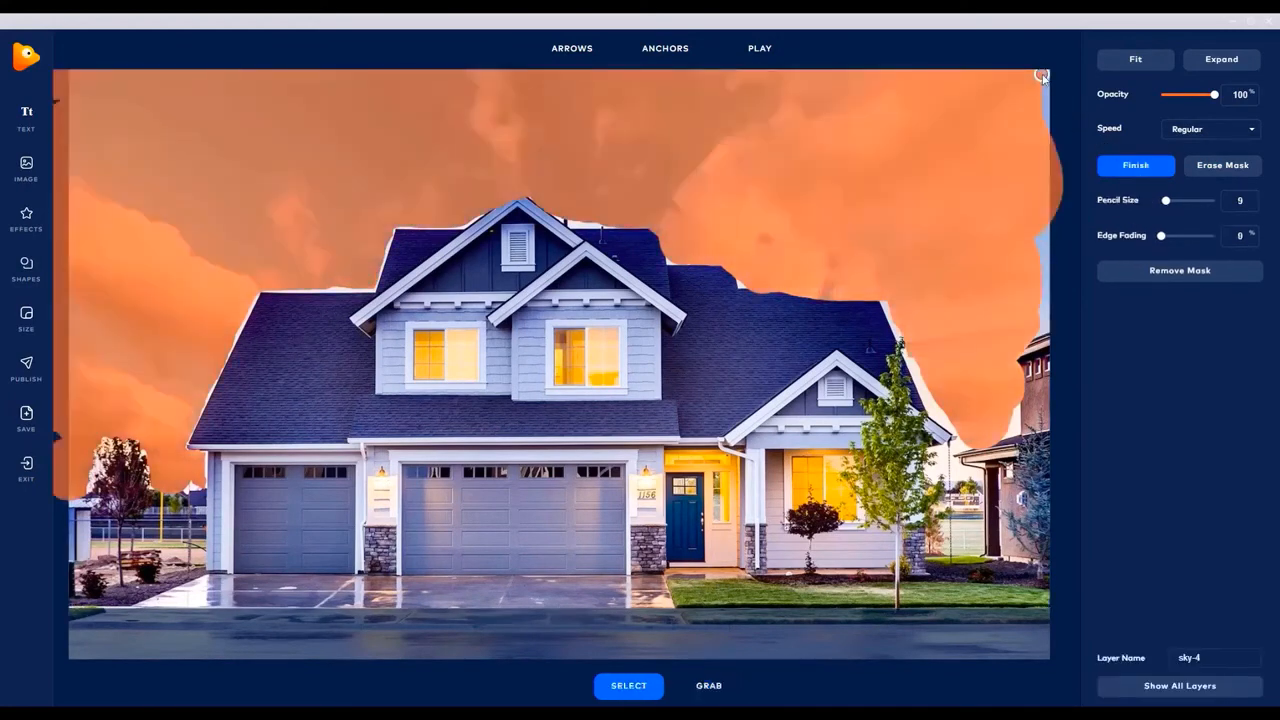
{"action": "mouse_move", "coordinate": [1045, 67]}
{"action": "left_mouse_down"}
{"action": "mouse_move", "coordinate": [1042, 274]}
{"action": "mouse_move", "coordinate": [1037, 230]}
{"action": "left_mouse_up"}
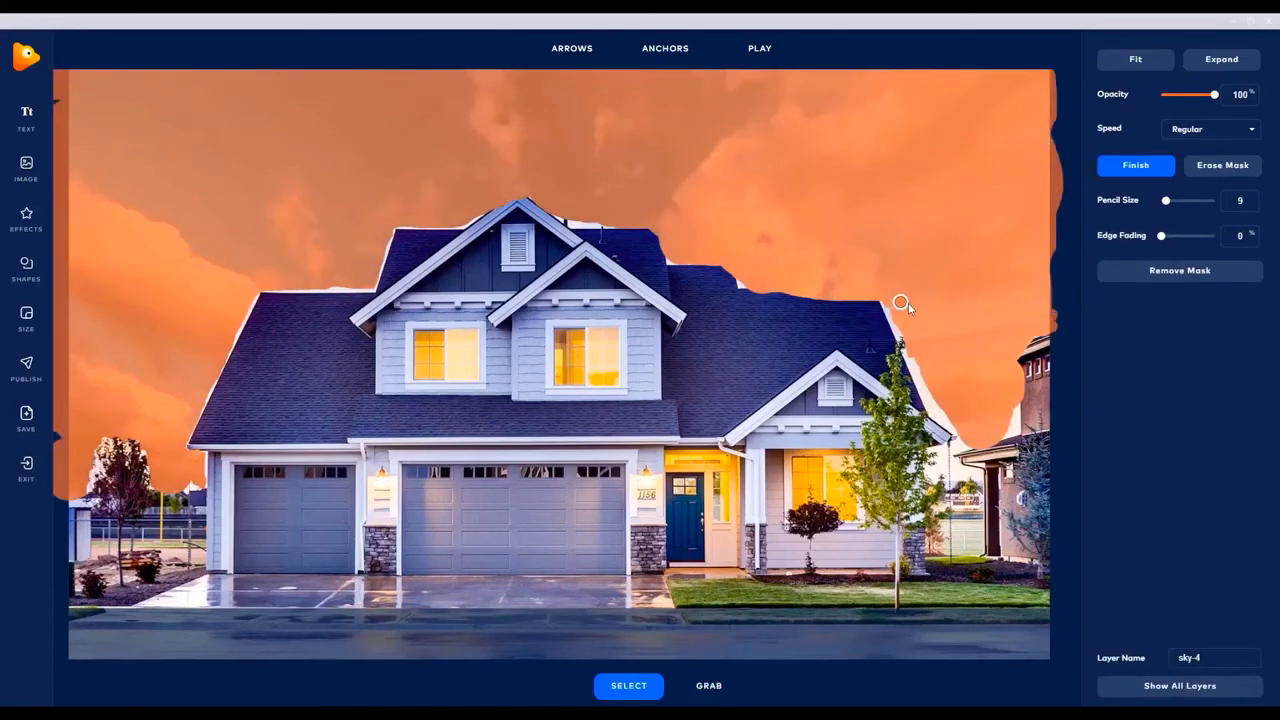
Paint the mask into the white gap along the roof's sloping edge behind the green tree, down to the eave.
{"action": "scroll", "coordinate": [906, 302], "scroll_direction": "up", "scroll_amount": 5}
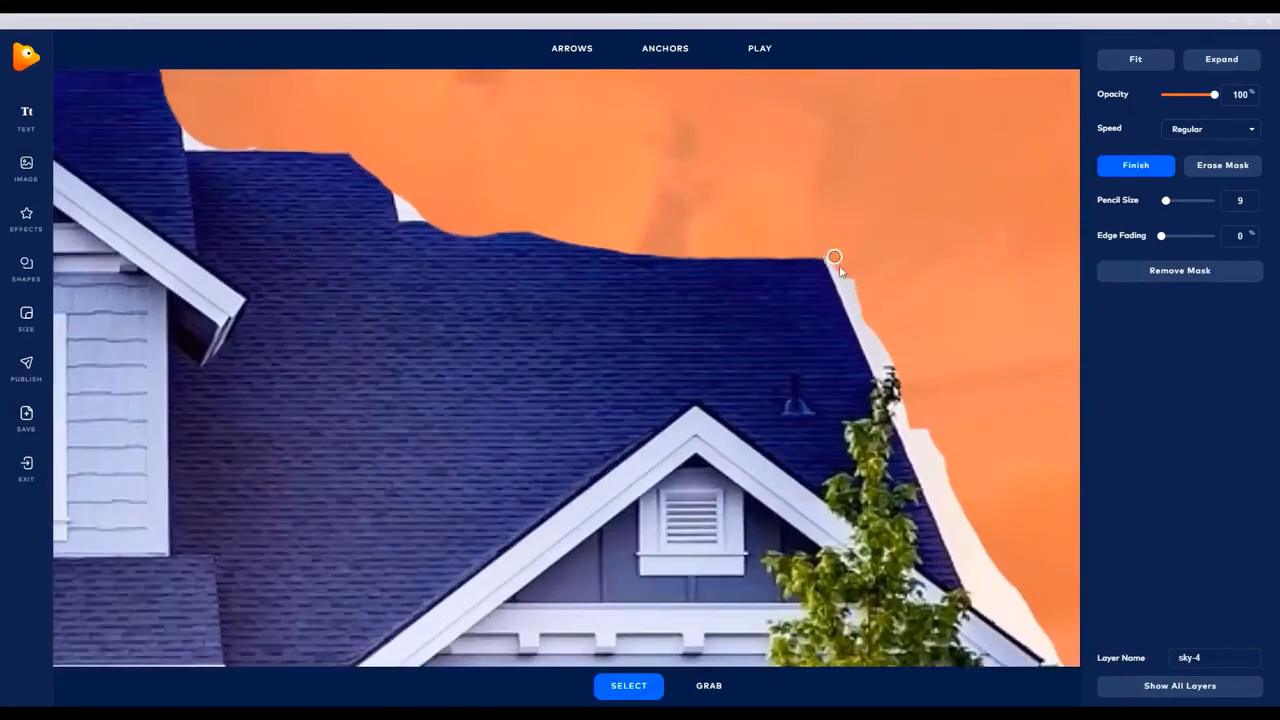
{"action": "left_click_drag", "start_coordinate": [834, 257], "coordinate": [893, 385]}
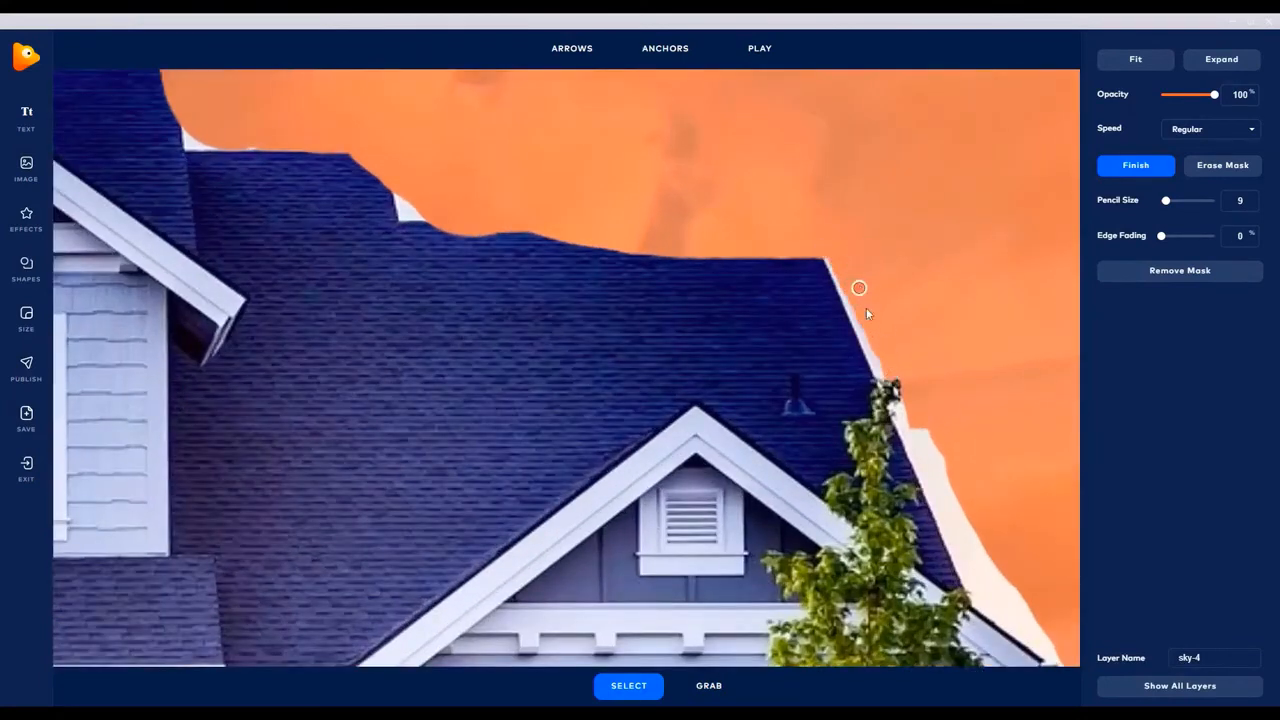
{"action": "mouse_move", "coordinate": [866, 308]}
{"action": "left_mouse_down"}
{"action": "mouse_move", "coordinate": [924, 488]}
{"action": "mouse_move", "coordinate": [899, 365]}
{"action": "mouse_move", "coordinate": [925, 399]}
{"action": "mouse_move", "coordinate": [957, 505]}
{"action": "mouse_move", "coordinate": [940, 454]}
{"action": "mouse_move", "coordinate": [956, 523]}
{"action": "left_mouse_up"}
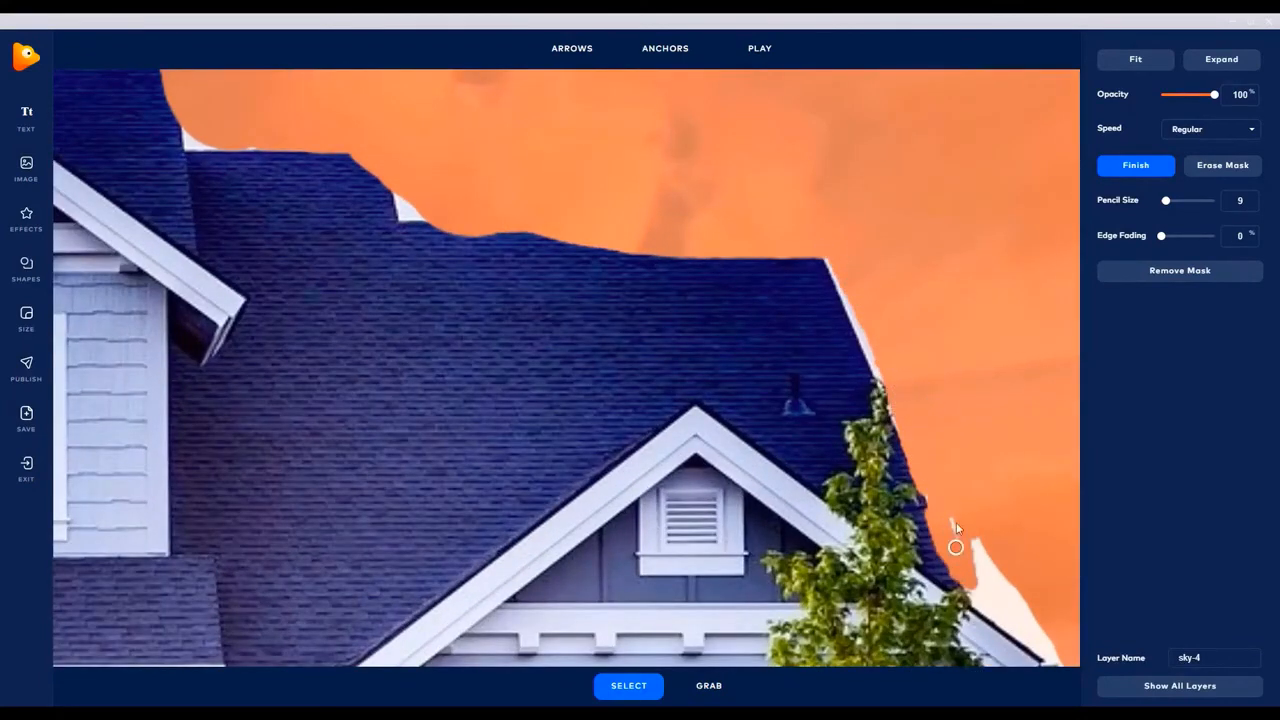
{"action": "mouse_move", "coordinate": [992, 563]}
{"action": "left_mouse_down"}
{"action": "mouse_move", "coordinate": [1017, 598]}
{"action": "mouse_move", "coordinate": [971, 528]}
{"action": "mouse_move", "coordinate": [1045, 642]}
{"action": "mouse_move", "coordinate": [973, 584]}
{"action": "mouse_move", "coordinate": [1007, 615]}
{"action": "left_mouse_up"}
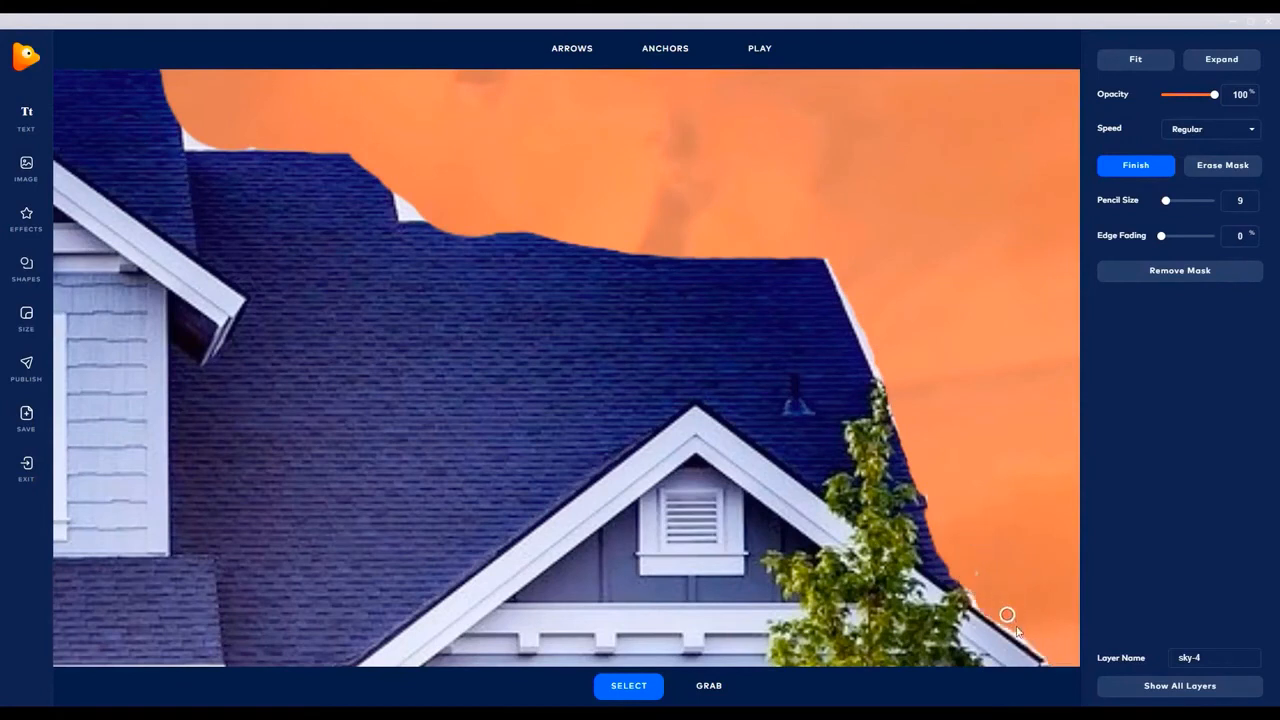
Erase the mask spill from the roof ridge above the porch and its stepped corner, repainting the over-erased sky along the edge.
{"action": "left_click", "coordinate": [1226, 164]}
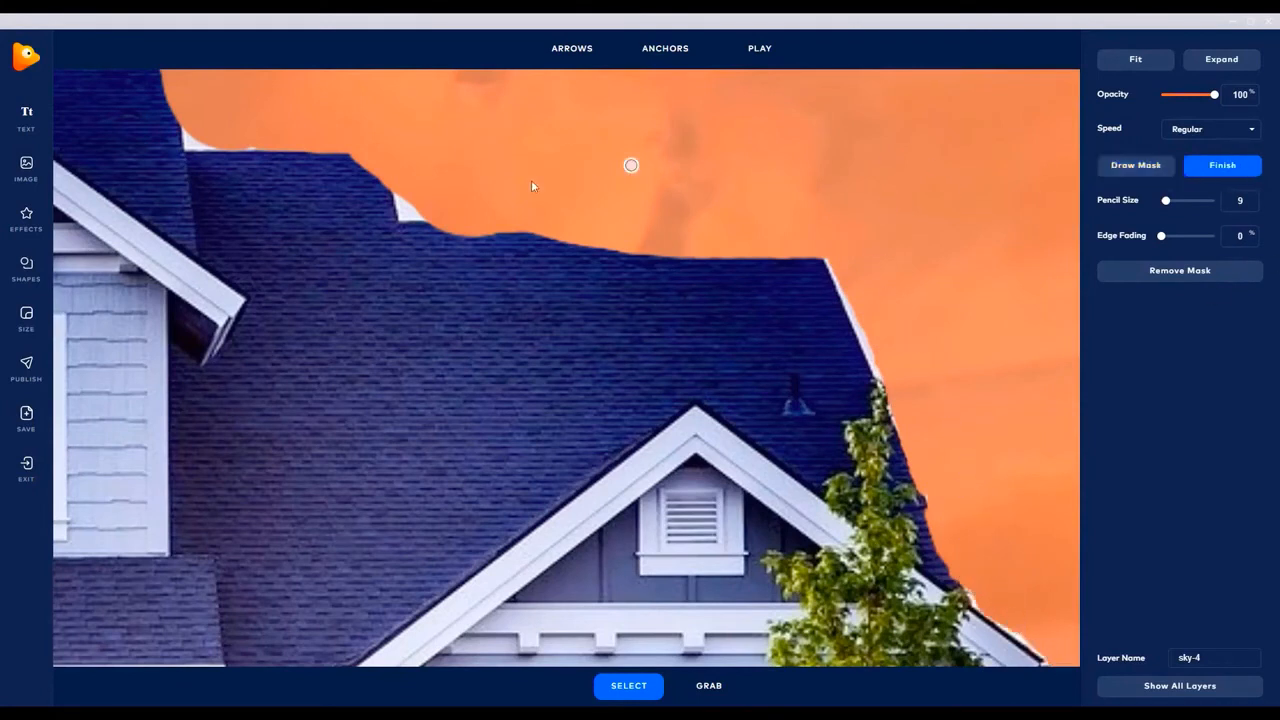
{"action": "mouse_move", "coordinate": [442, 230]}
{"action": "left_mouse_down"}
{"action": "mouse_move", "coordinate": [609, 243]}
{"action": "mouse_move", "coordinate": [795, 222]}
{"action": "mouse_move", "coordinate": [812, 256]}
{"action": "mouse_move", "coordinate": [749, 246]}
{"action": "mouse_move", "coordinate": [722, 273]}
{"action": "mouse_move", "coordinate": [656, 256]}
{"action": "left_mouse_up"}
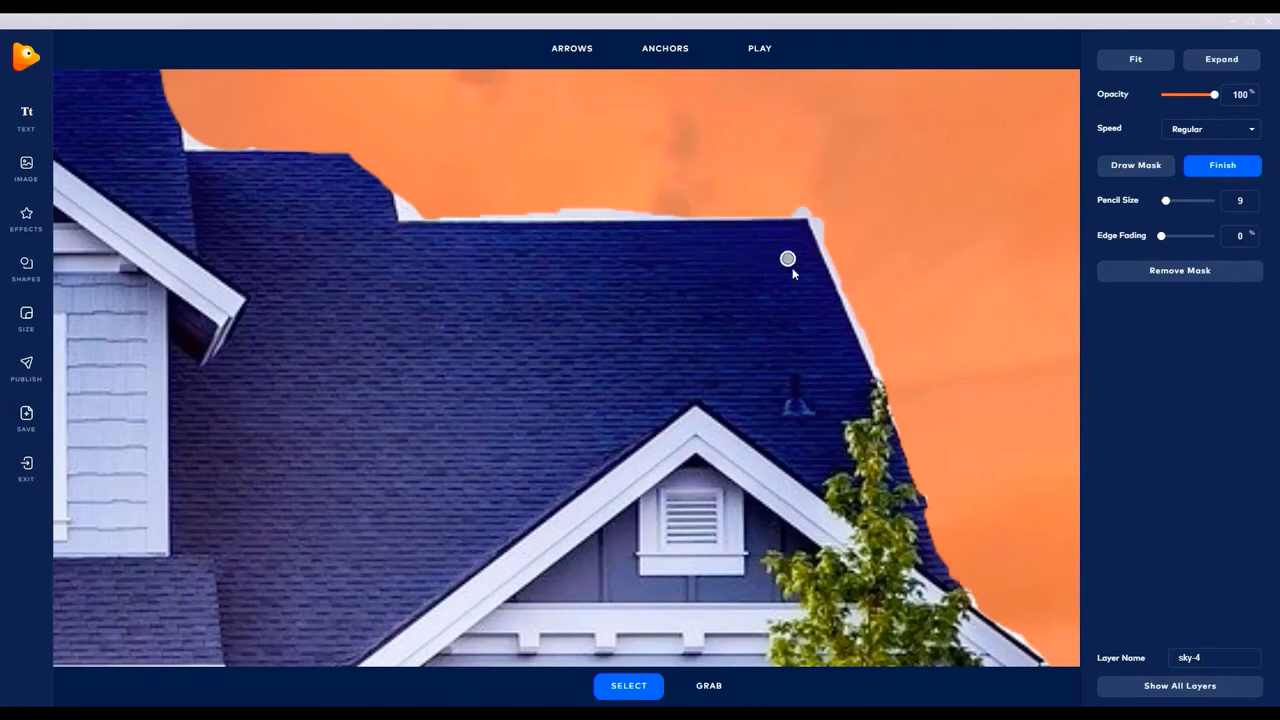
{"action": "left_click", "coordinate": [1136, 165]}
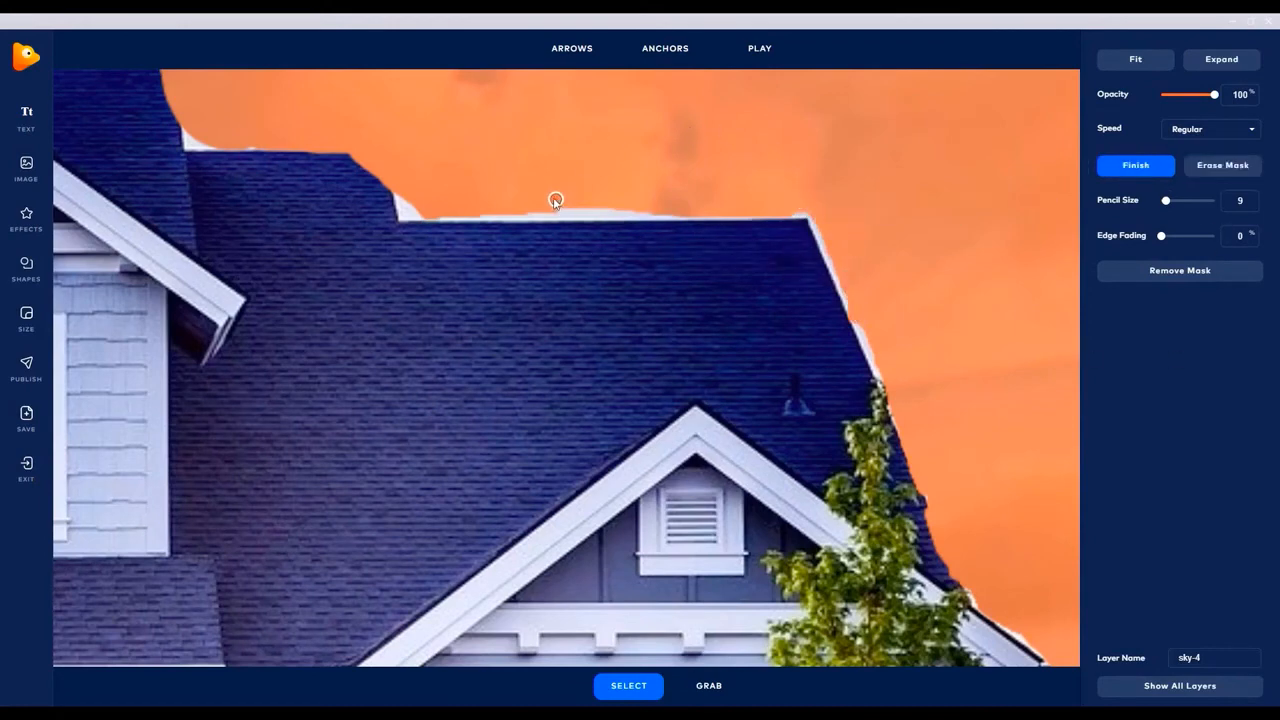
{"action": "left_click_drag", "start_coordinate": [537, 209], "coordinate": [696, 217]}
{"action": "left_click", "coordinate": [1236, 168]}
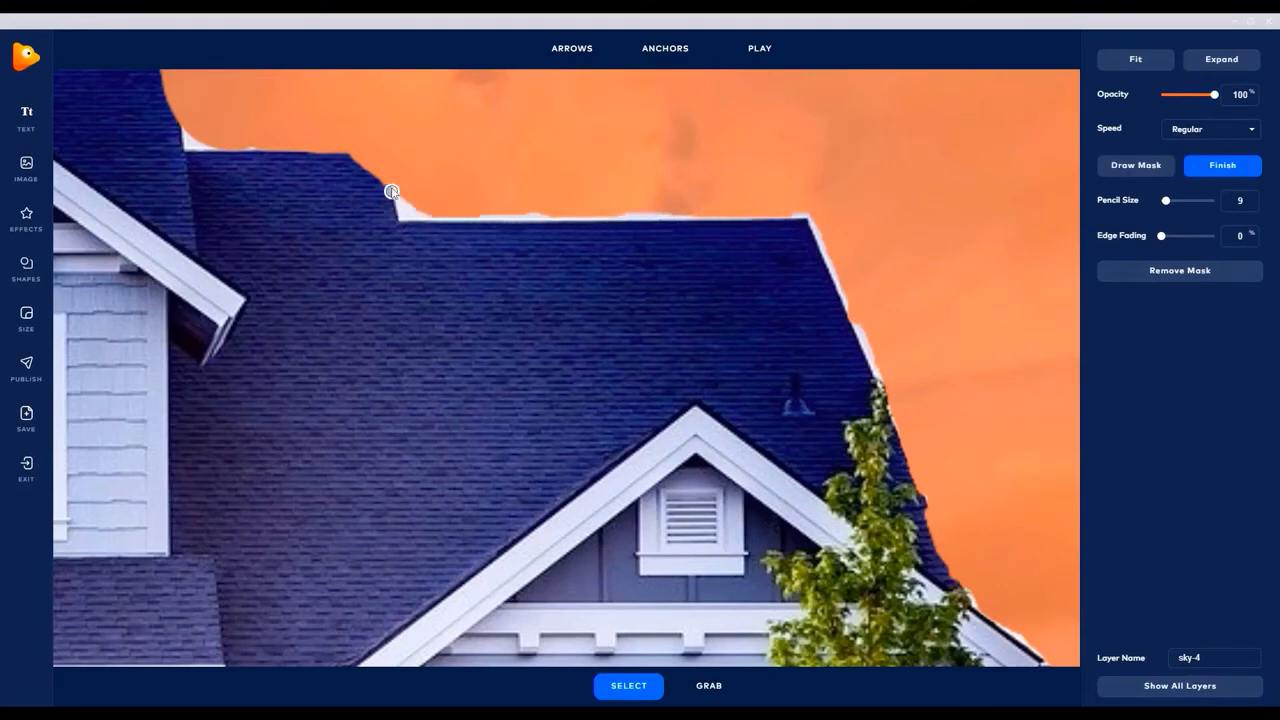
{"action": "mouse_move", "coordinate": [391, 191]}
{"action": "left_mouse_down"}
{"action": "mouse_move", "coordinate": [380, 166]}
{"action": "mouse_move", "coordinate": [342, 153]}
{"action": "mouse_move", "coordinate": [373, 154]}
{"action": "mouse_move", "coordinate": [382, 172]}
{"action": "mouse_move", "coordinate": [379, 150]}
{"action": "mouse_move", "coordinate": [209, 151]}
{"action": "mouse_move", "coordinate": [359, 154]}
{"action": "mouse_move", "coordinate": [370, 181]}
{"action": "left_mouse_up"}
Erase the sky mask from the neighbouring house's roof, overhanging eave and side wall.
{"action": "scroll", "coordinate": [667, 315], "scroll_direction": "down", "scroll_amount": 5}
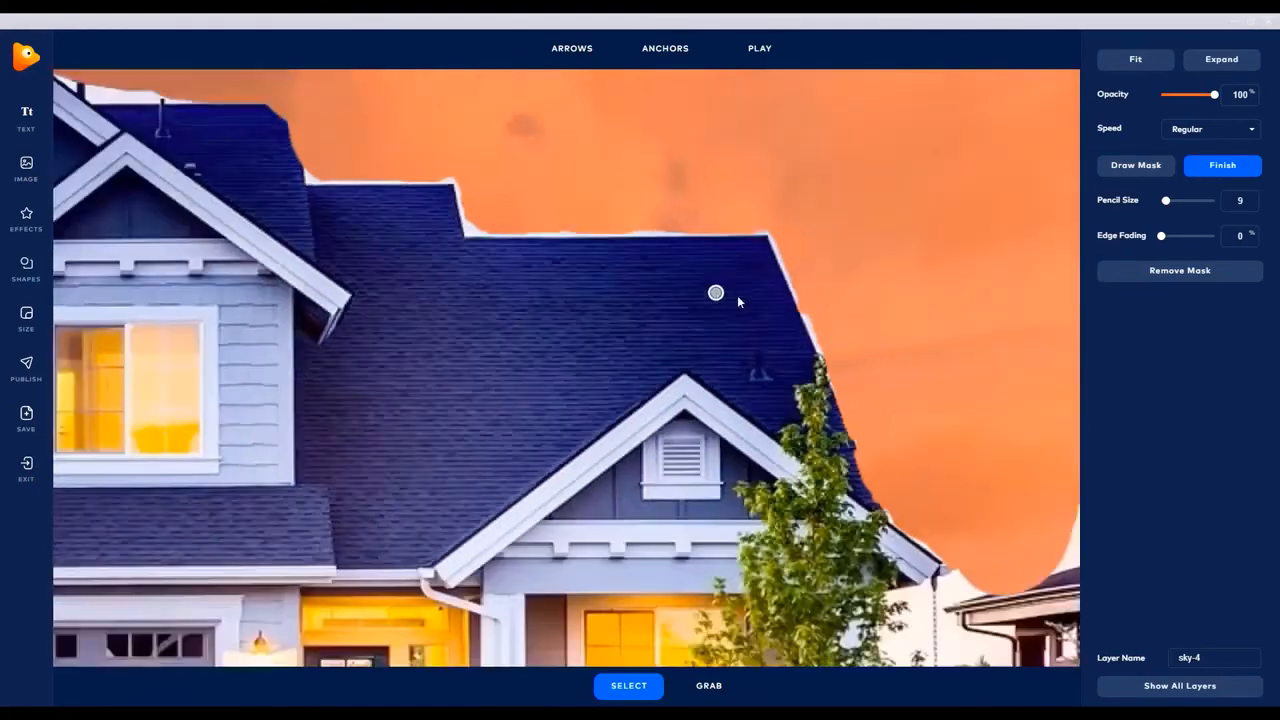
{"action": "scroll", "coordinate": [914, 397], "scroll_direction": "up", "scroll_amount": 4}
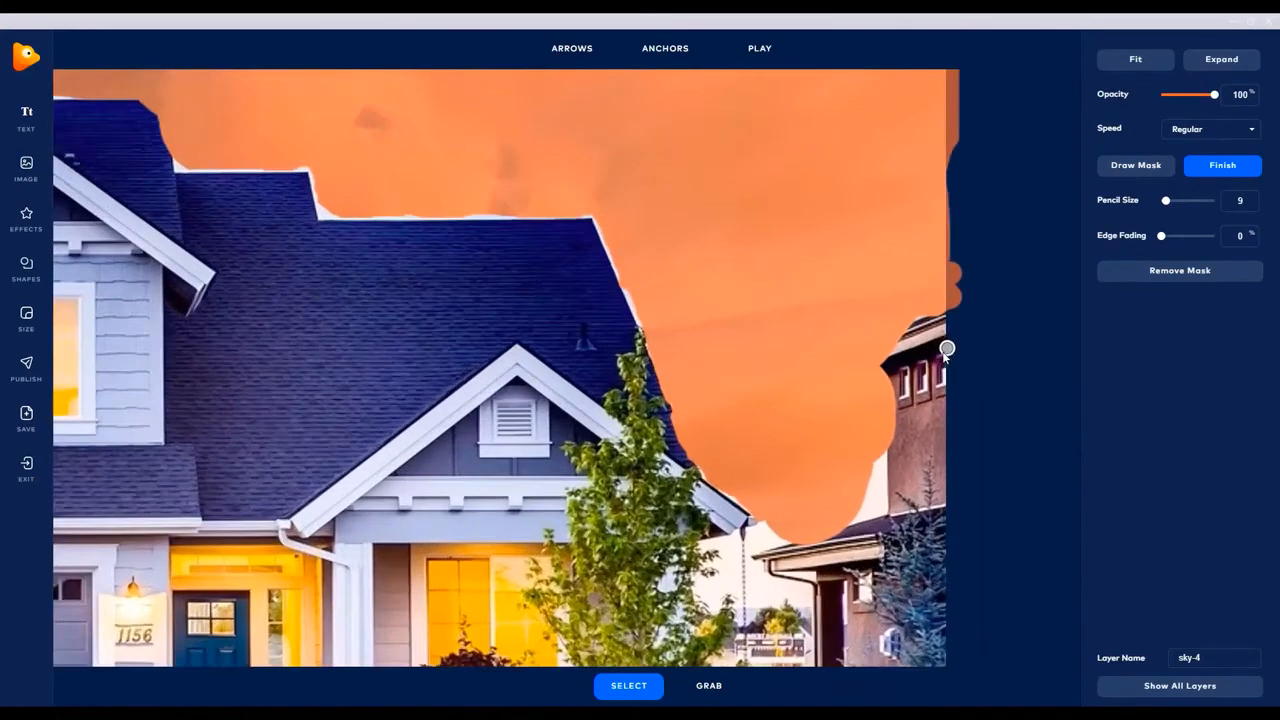
{"action": "scroll", "coordinate": [922, 296], "scroll_direction": "up", "scroll_amount": 1}
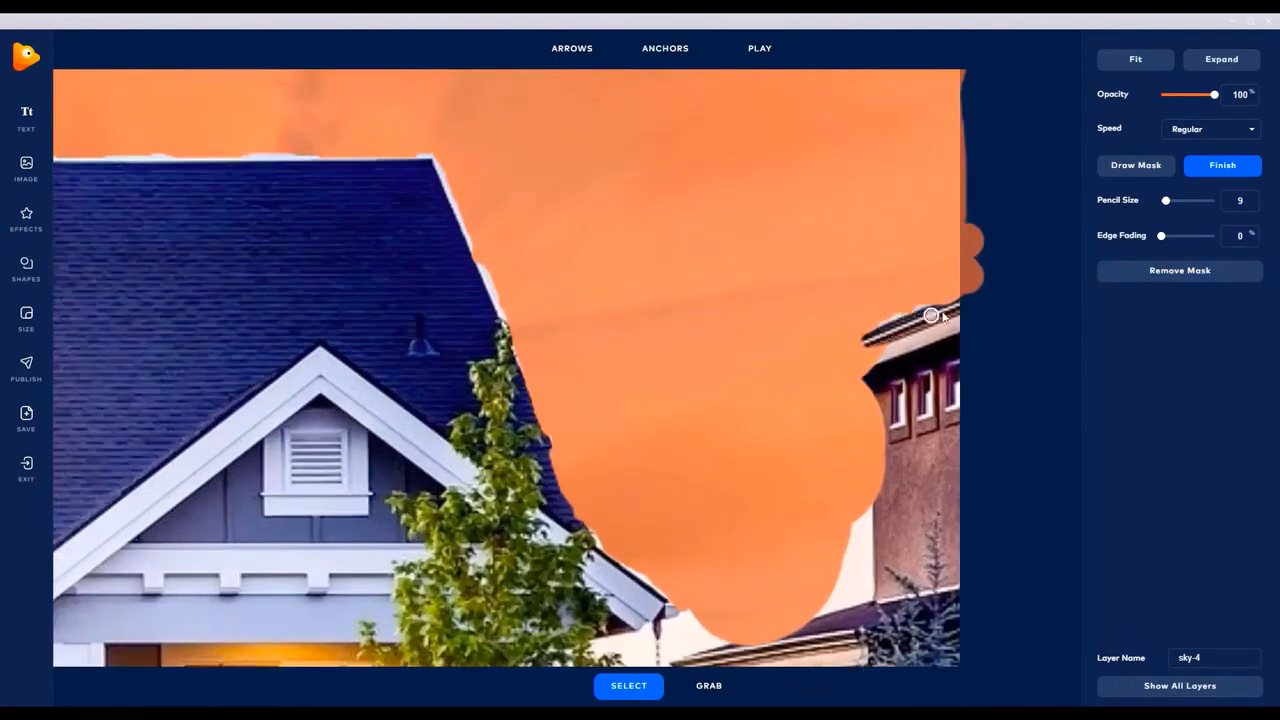
{"action": "mouse_move", "coordinate": [930, 308]}
{"action": "left_mouse_down"}
{"action": "mouse_move", "coordinate": [855, 338]}
{"action": "mouse_move", "coordinate": [867, 353]}
{"action": "mouse_move", "coordinate": [807, 361]}
{"action": "mouse_move", "coordinate": [849, 371]}
{"action": "mouse_move", "coordinate": [922, 344]}
{"action": "mouse_move", "coordinate": [861, 357]}
{"action": "mouse_move", "coordinate": [875, 400]}
{"action": "mouse_move", "coordinate": [862, 510]}
{"action": "mouse_move", "coordinate": [882, 402]}
{"action": "mouse_move", "coordinate": [896, 514]}
{"action": "mouse_move", "coordinate": [882, 462]}
{"action": "mouse_move", "coordinate": [887, 505]}
{"action": "left_mouse_up"}
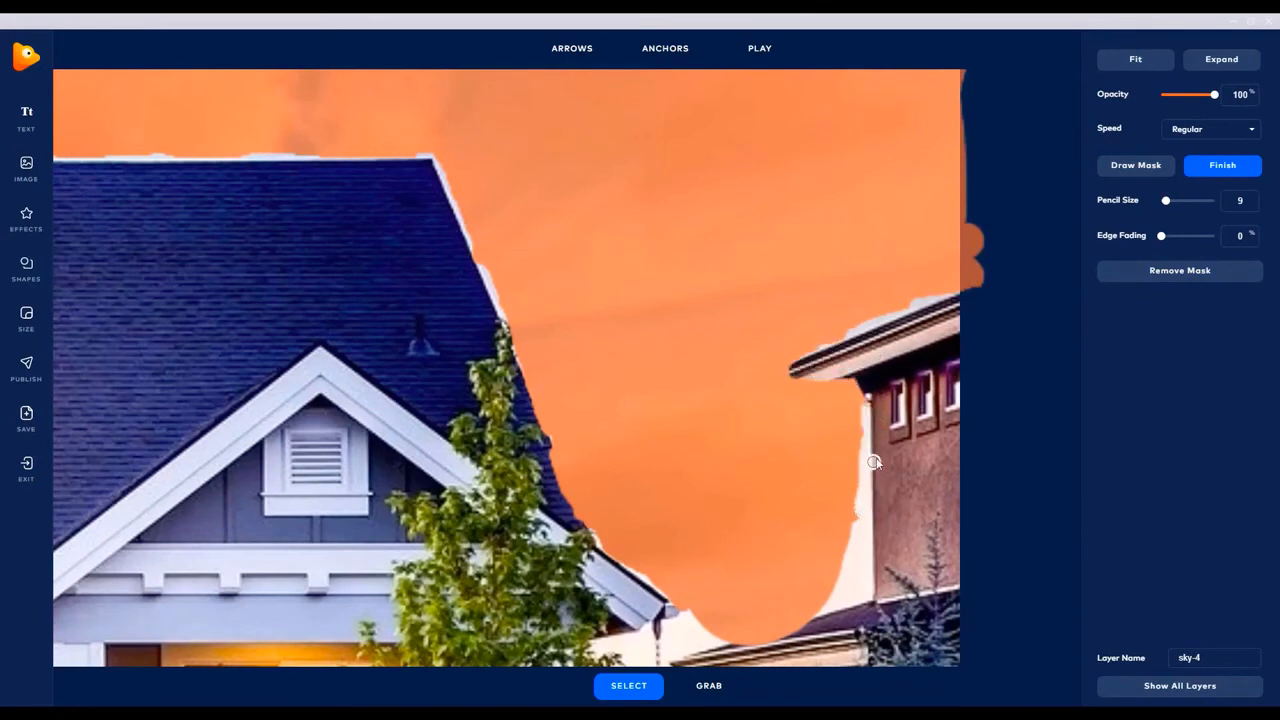
{"action": "mouse_move", "coordinate": [876, 461]}
{"action": "left_mouse_down"}
{"action": "mouse_move", "coordinate": [877, 525]}
{"action": "mouse_move", "coordinate": [878, 384]}
{"action": "mouse_move", "coordinate": [876, 410]}
{"action": "mouse_move", "coordinate": [845, 377]}
{"action": "mouse_move", "coordinate": [783, 382]}
{"action": "mouse_move", "coordinate": [797, 357]}
{"action": "mouse_move", "coordinate": [787, 385]}
{"action": "mouse_move", "coordinate": [799, 385]}
{"action": "mouse_move", "coordinate": [772, 371]}
{"action": "mouse_move", "coordinate": [793, 360]}
{"action": "mouse_move", "coordinate": [776, 379]}
{"action": "mouse_move", "coordinate": [797, 391]}
{"action": "mouse_move", "coordinate": [866, 388]}
{"action": "left_mouse_up"}
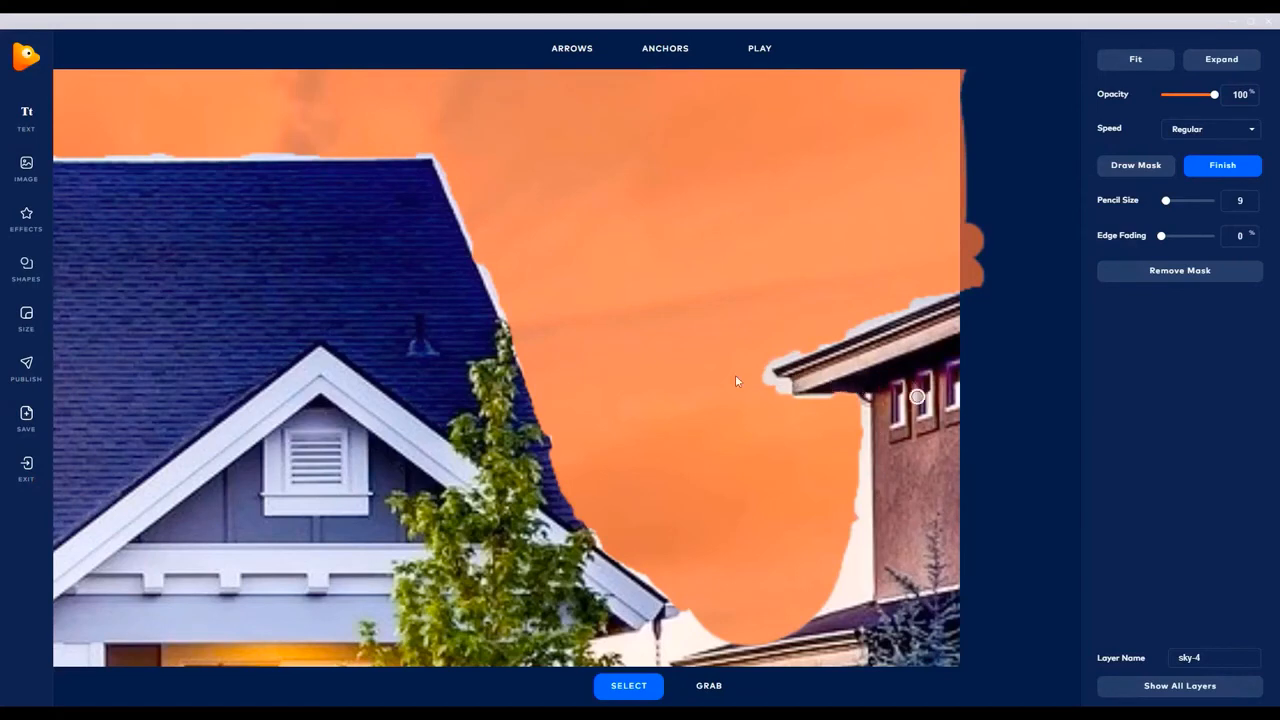
Bring the upper gables into close view and paint the mask into the white gap around the roof vent pipes.
{"action": "scroll", "coordinate": [357, 297], "scroll_direction": "down", "scroll_amount": 5}
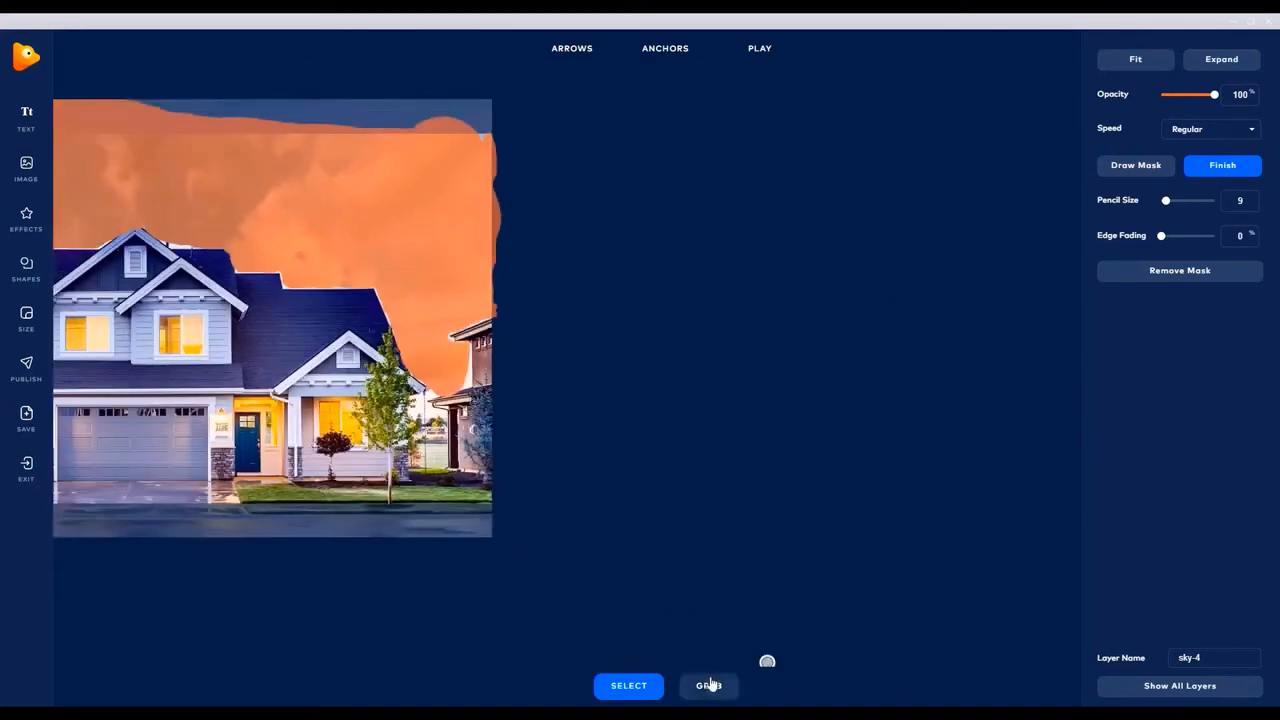
{"action": "left_click", "coordinate": [711, 685]}
{"action": "left_click_drag", "start_coordinate": [143, 281], "coordinate": [563, 311]}
{"action": "scroll", "coordinate": [560, 425], "scroll_direction": "up", "scroll_amount": 3}
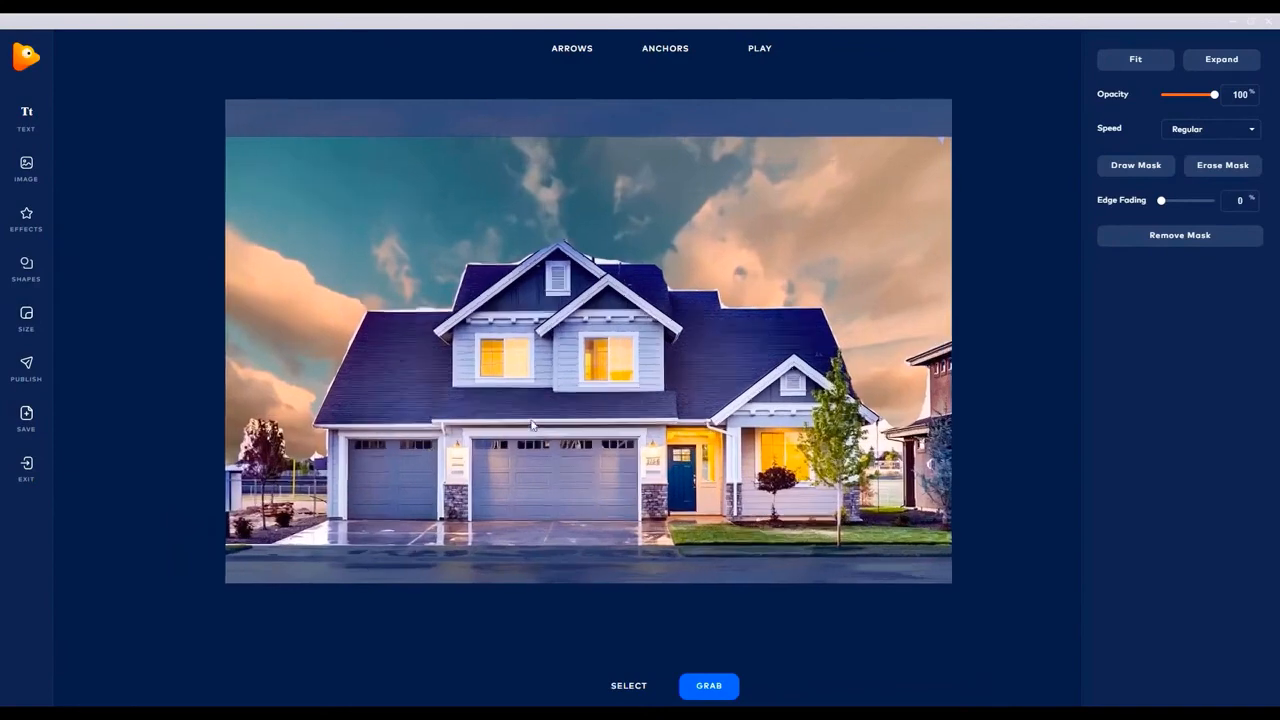
{"action": "scroll", "coordinate": [657, 381], "scroll_direction": "up", "scroll_amount": 3}
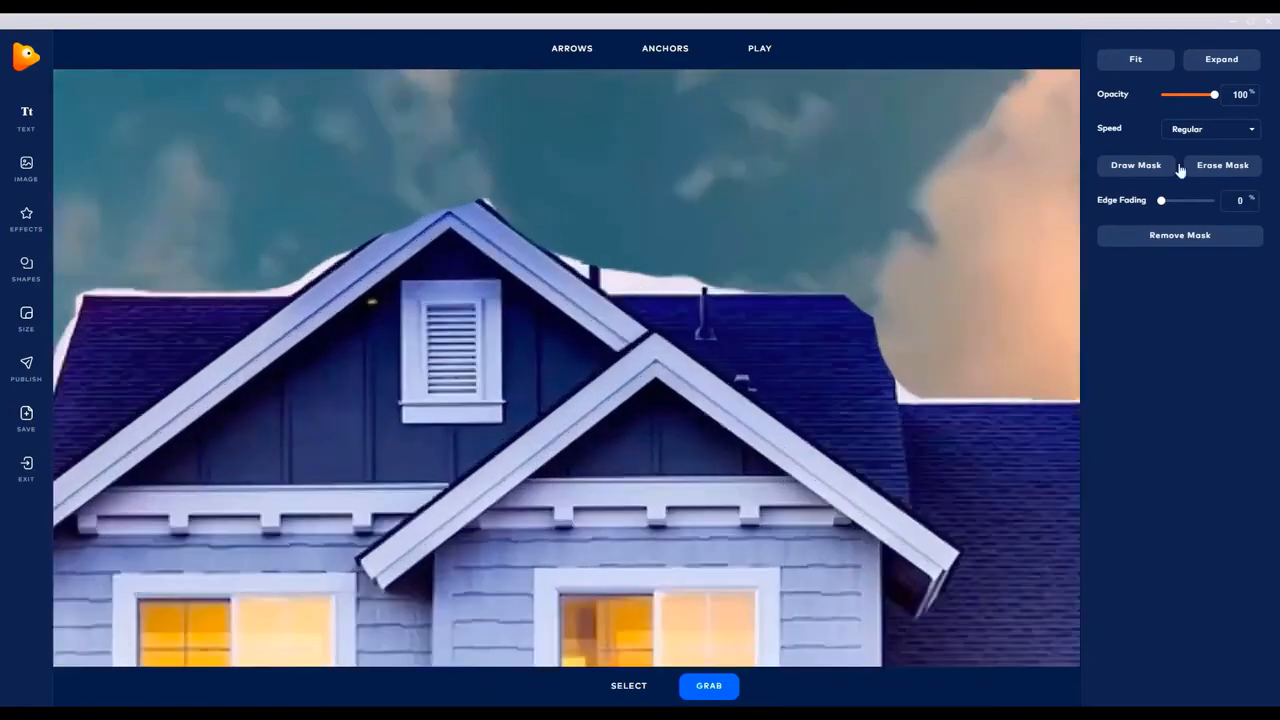
{"action": "left_click", "coordinate": [1197, 167]}
{"action": "left_click", "coordinate": [1136, 165]}
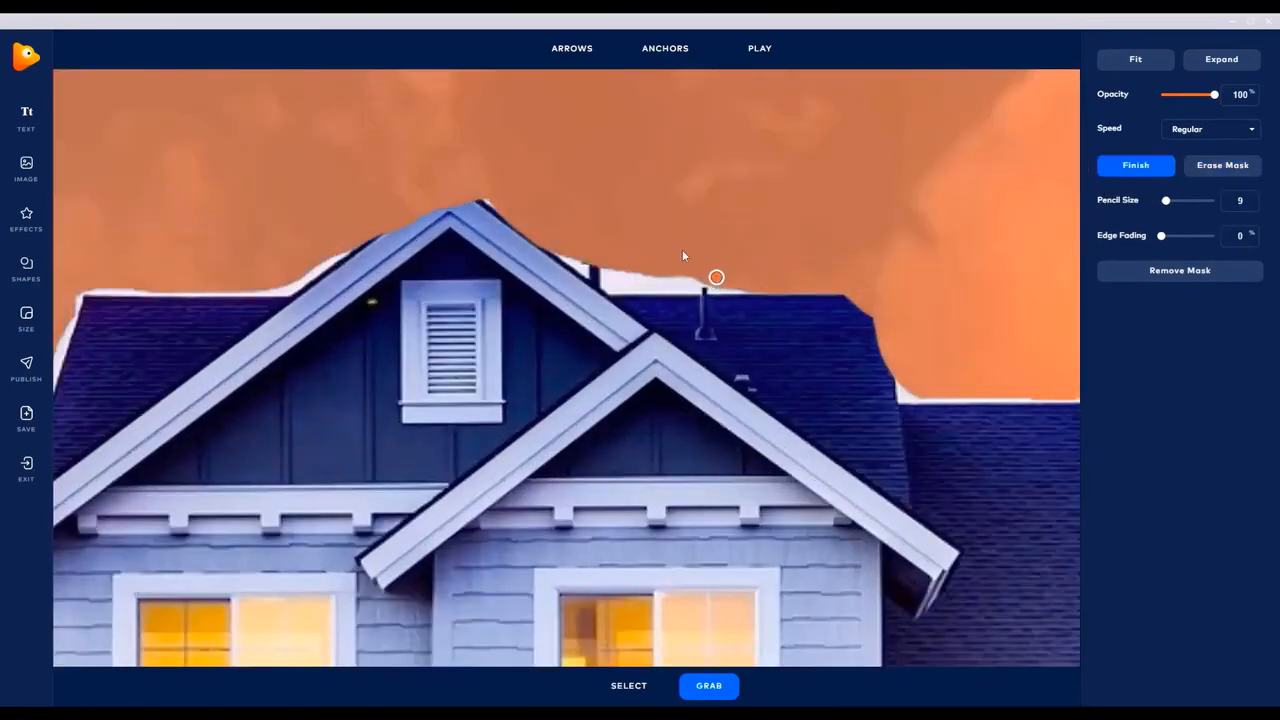
{"action": "left_click_drag", "start_coordinate": [611, 272], "coordinate": [609, 286]}
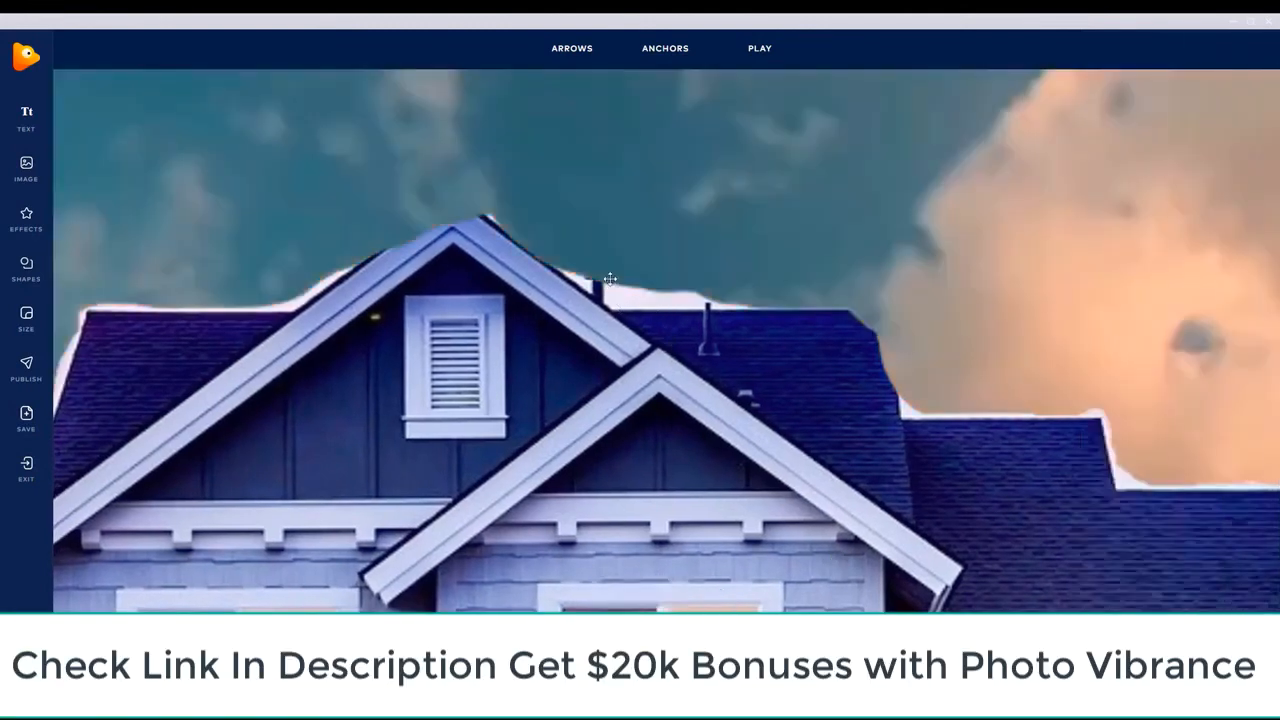
{"action": "left_click", "coordinate": [1135, 167]}
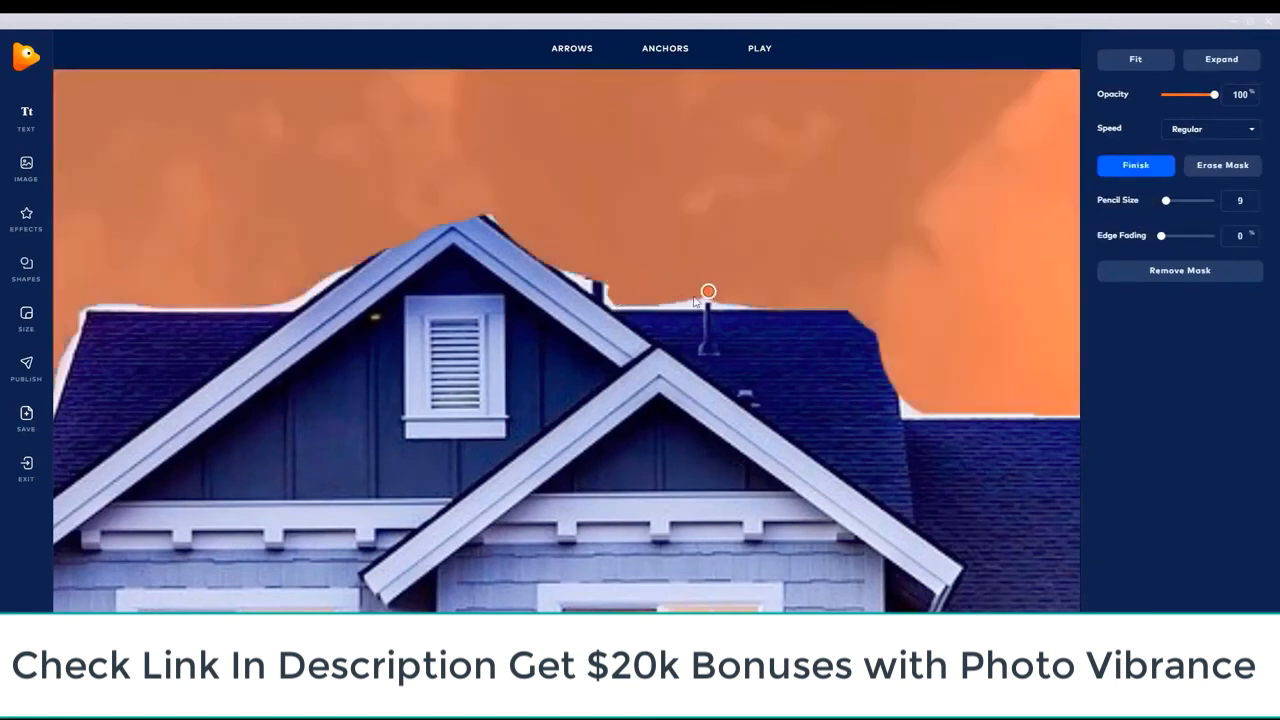
Erase the mask spill from the upper gable's peak and slopes and the roof corner beside it, repainting the sky above that corner.
{"action": "left_click", "coordinate": [1230, 167]}
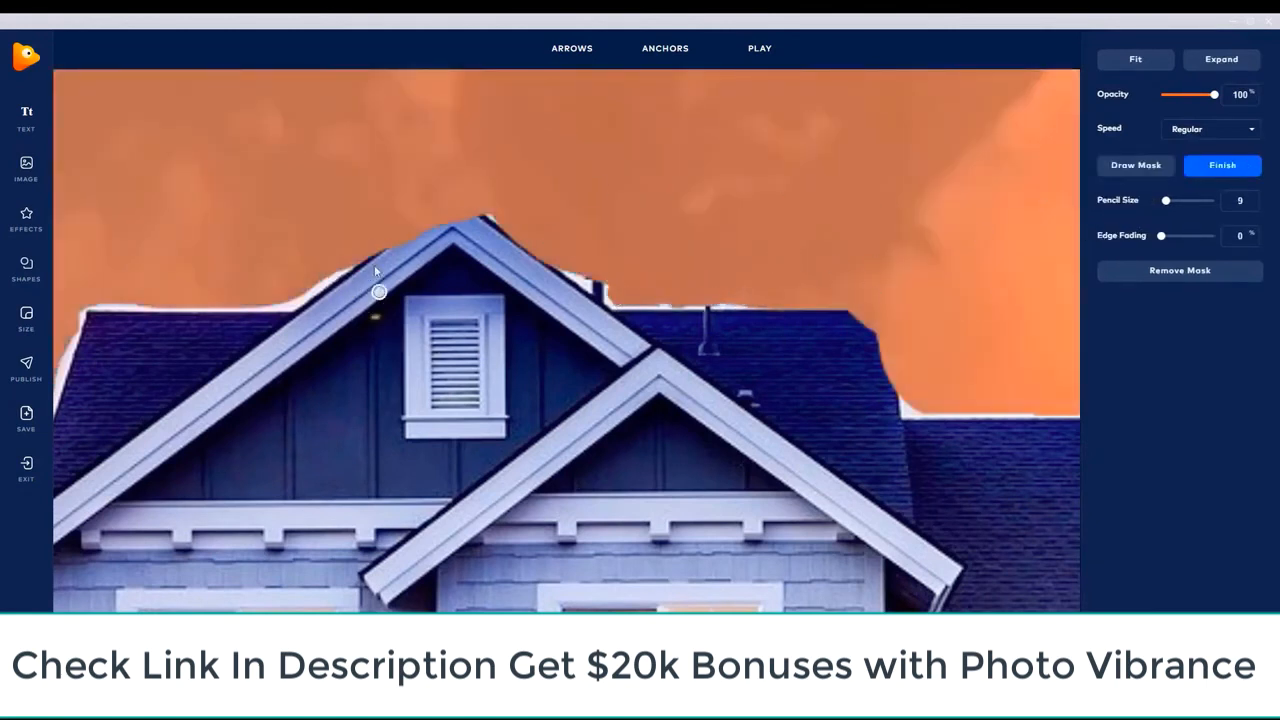
{"action": "mouse_move", "coordinate": [432, 231]}
{"action": "left_mouse_down"}
{"action": "mouse_move", "coordinate": [472, 203]}
{"action": "mouse_move", "coordinate": [568, 290]}
{"action": "mouse_move", "coordinate": [490, 233]}
{"action": "mouse_move", "coordinate": [412, 224]}
{"action": "mouse_move", "coordinate": [231, 349]}
{"action": "left_mouse_up"}
{"action": "mouse_move", "coordinate": [628, 348]}
{"action": "left_mouse_down"}
{"action": "mouse_move", "coordinate": [497, 226]}
{"action": "mouse_move", "coordinate": [566, 268]}
{"action": "mouse_move", "coordinate": [474, 211]}
{"action": "left_mouse_up"}
{"action": "mouse_move", "coordinate": [830, 312]}
{"action": "left_mouse_down"}
{"action": "mouse_move", "coordinate": [883, 312]}
{"action": "mouse_move", "coordinate": [902, 407]}
{"action": "mouse_move", "coordinate": [864, 320]}
{"action": "mouse_move", "coordinate": [888, 356]}
{"action": "left_mouse_up"}
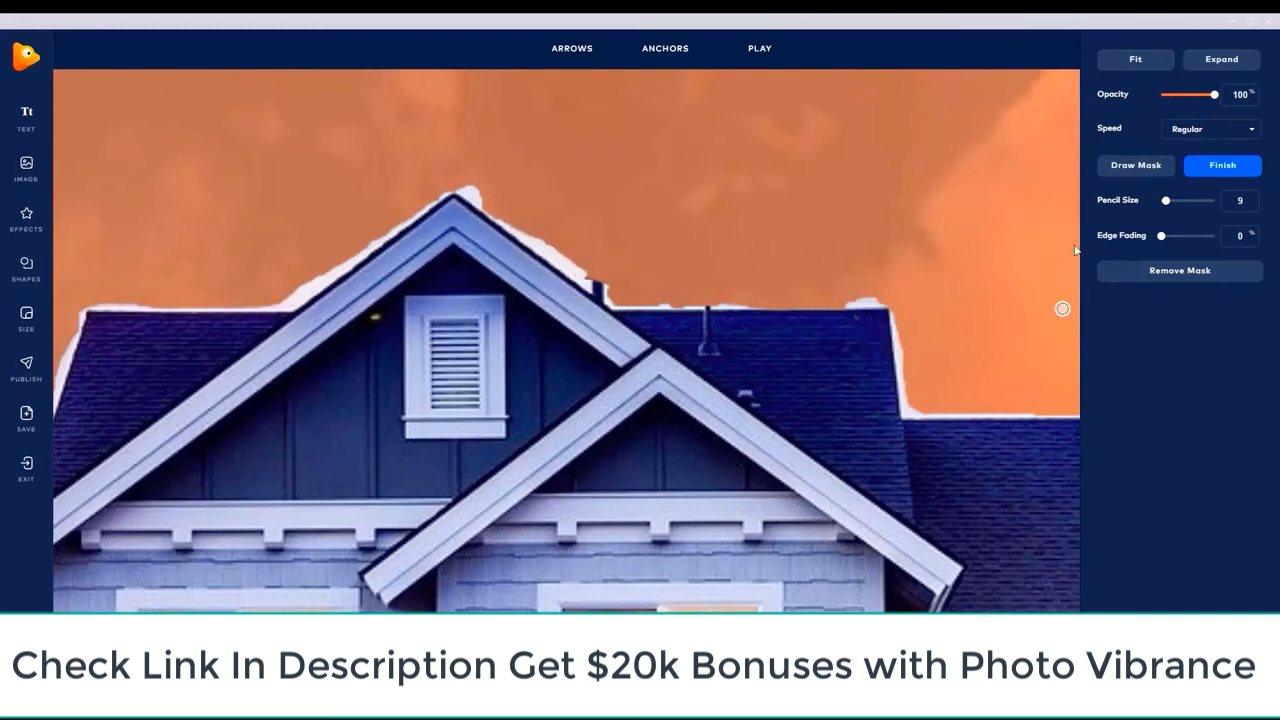
{"action": "left_click", "coordinate": [1136, 166]}
{"action": "left_click_drag", "start_coordinate": [855, 298], "coordinate": [879, 296]}
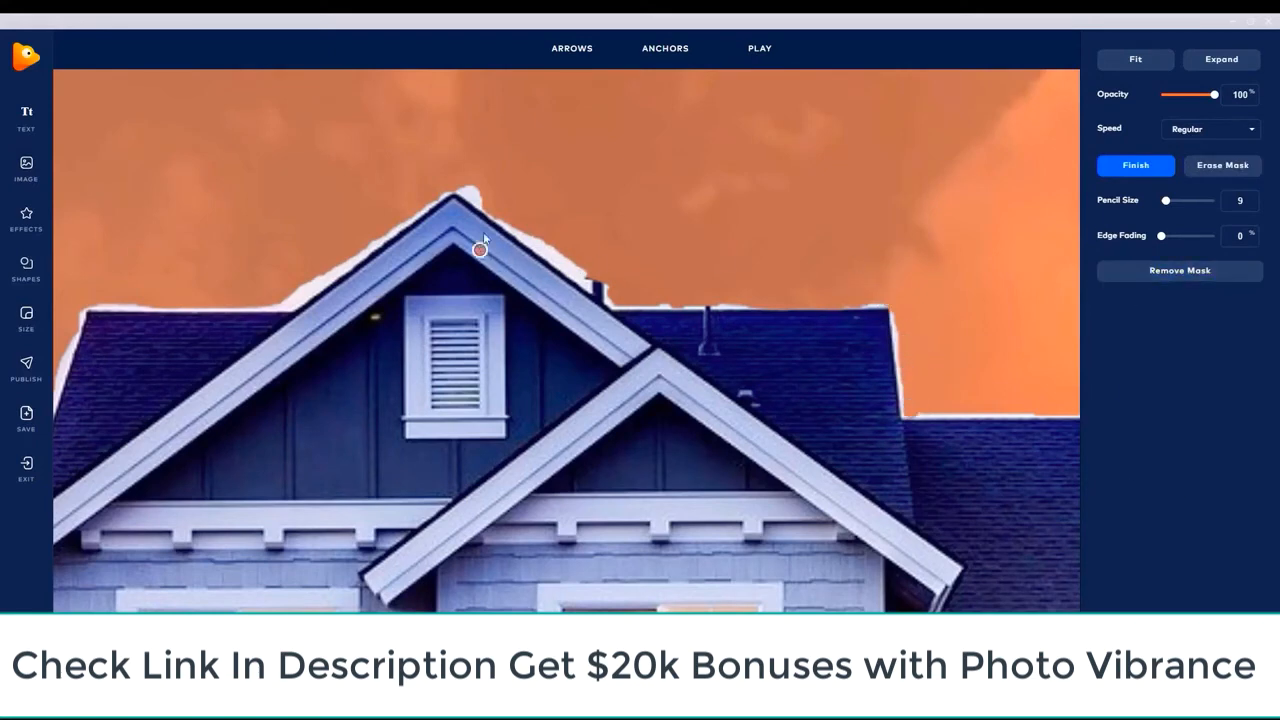
Paint the sky mask into the white gaps beside the upper gable's peak and along its slope.
{"action": "left_click_drag", "start_coordinate": [491, 190], "coordinate": [489, 206]}
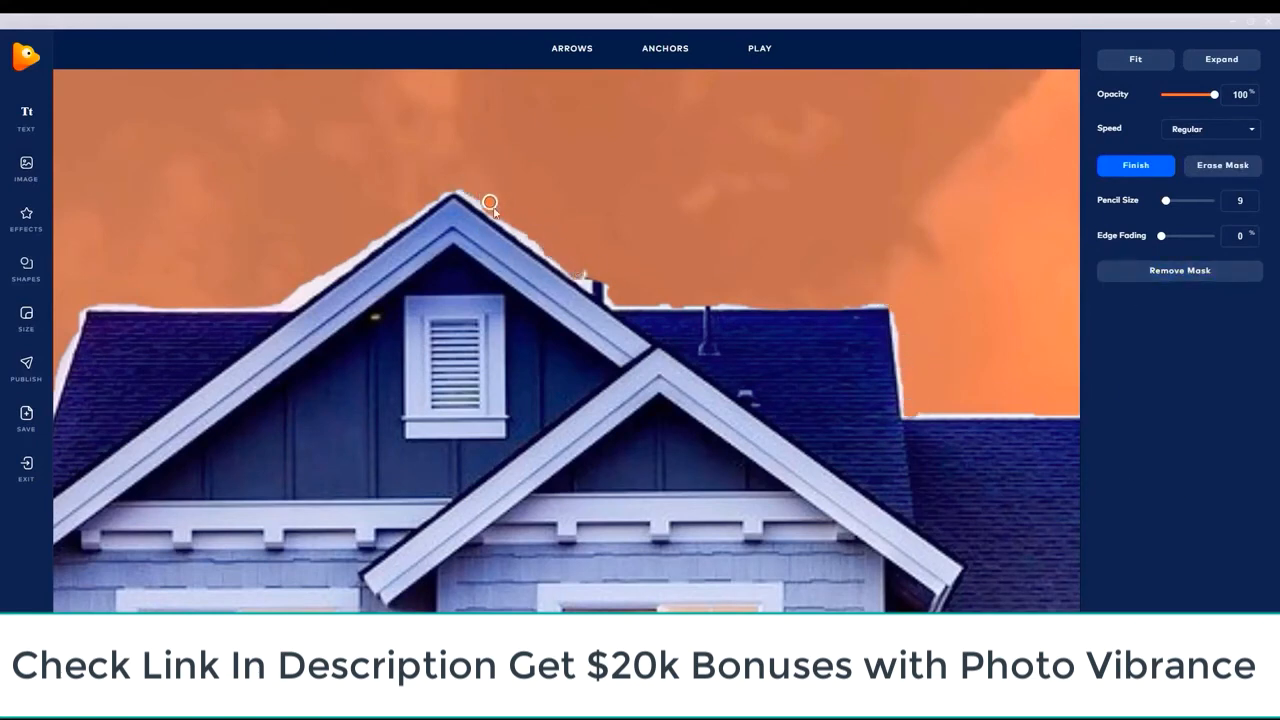
{"action": "mouse_move", "coordinate": [325, 277]}
{"action": "left_mouse_down"}
{"action": "mouse_move", "coordinate": [278, 304]}
{"action": "mouse_move", "coordinate": [369, 247]}
{"action": "mouse_move", "coordinate": [321, 262]}
{"action": "left_mouse_up"}
{"action": "scroll", "coordinate": [251, 330], "scroll_direction": "down", "scroll_amount": 4}
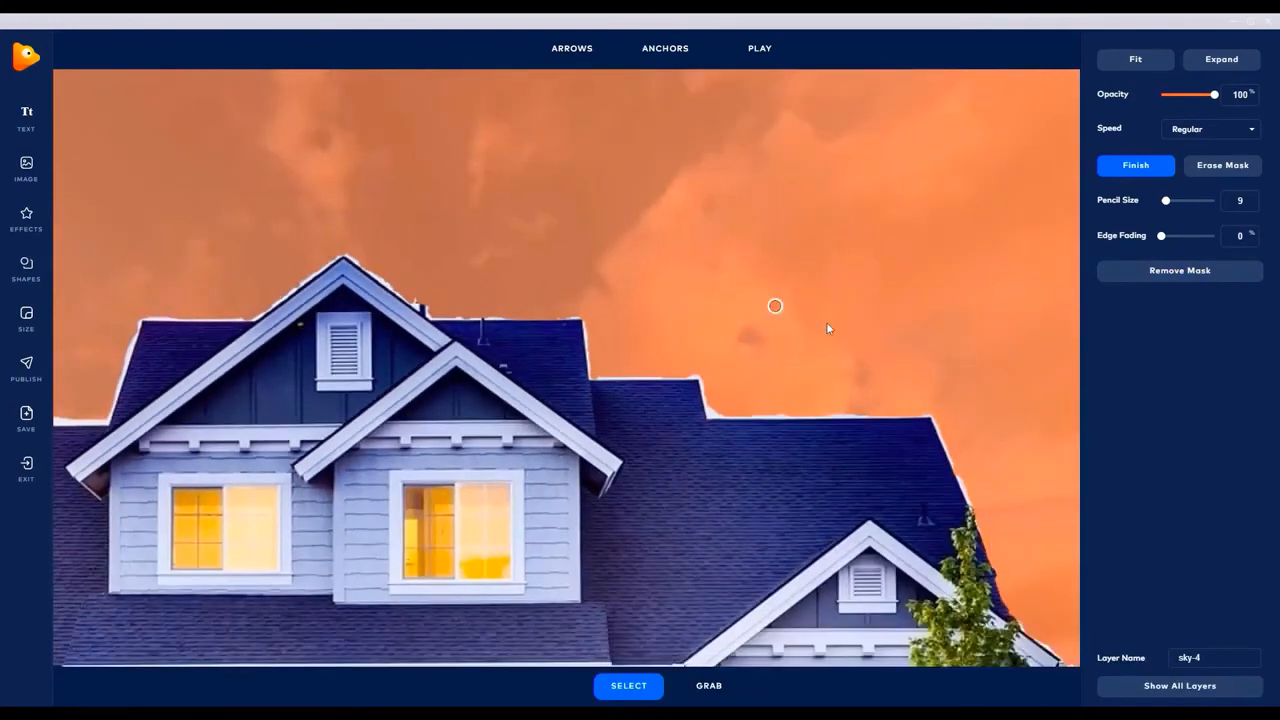
{"action": "left_click", "coordinate": [708, 686]}
{"action": "scroll", "coordinate": [587, 351], "scroll_direction": "down", "scroll_amount": 5}
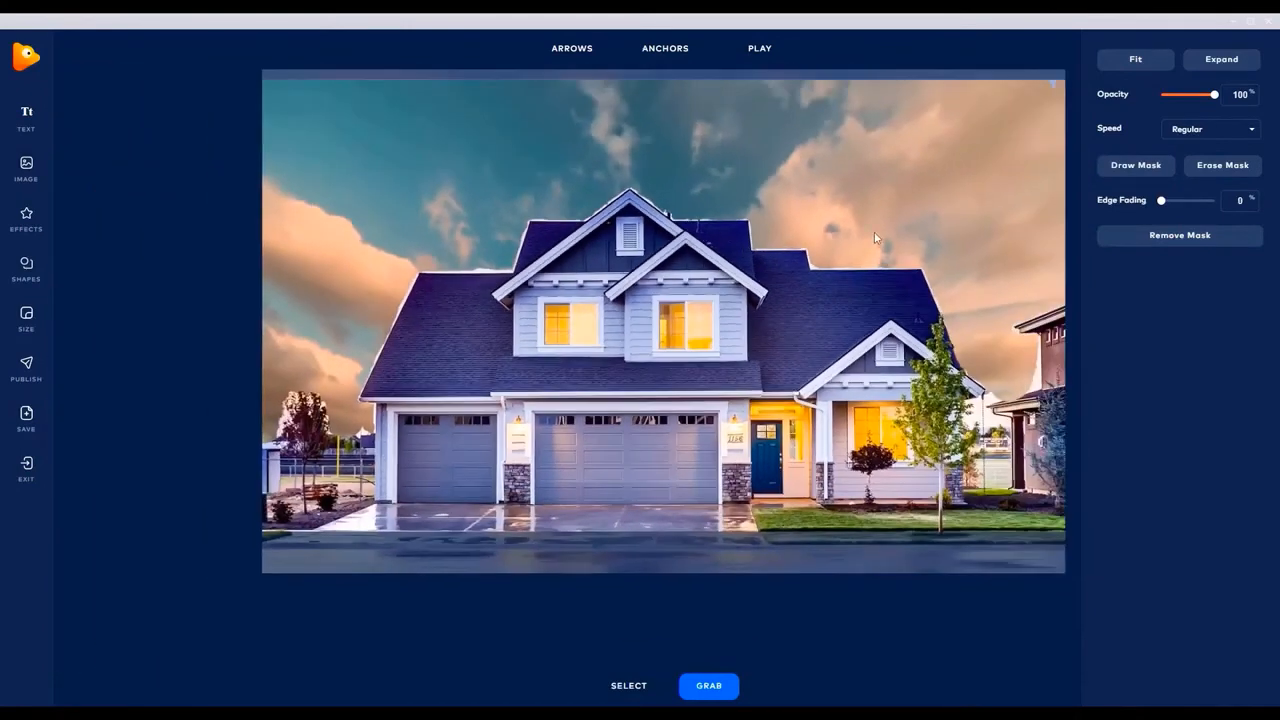
{"action": "left_click_drag", "start_coordinate": [875, 238], "coordinate": [827, 291]}
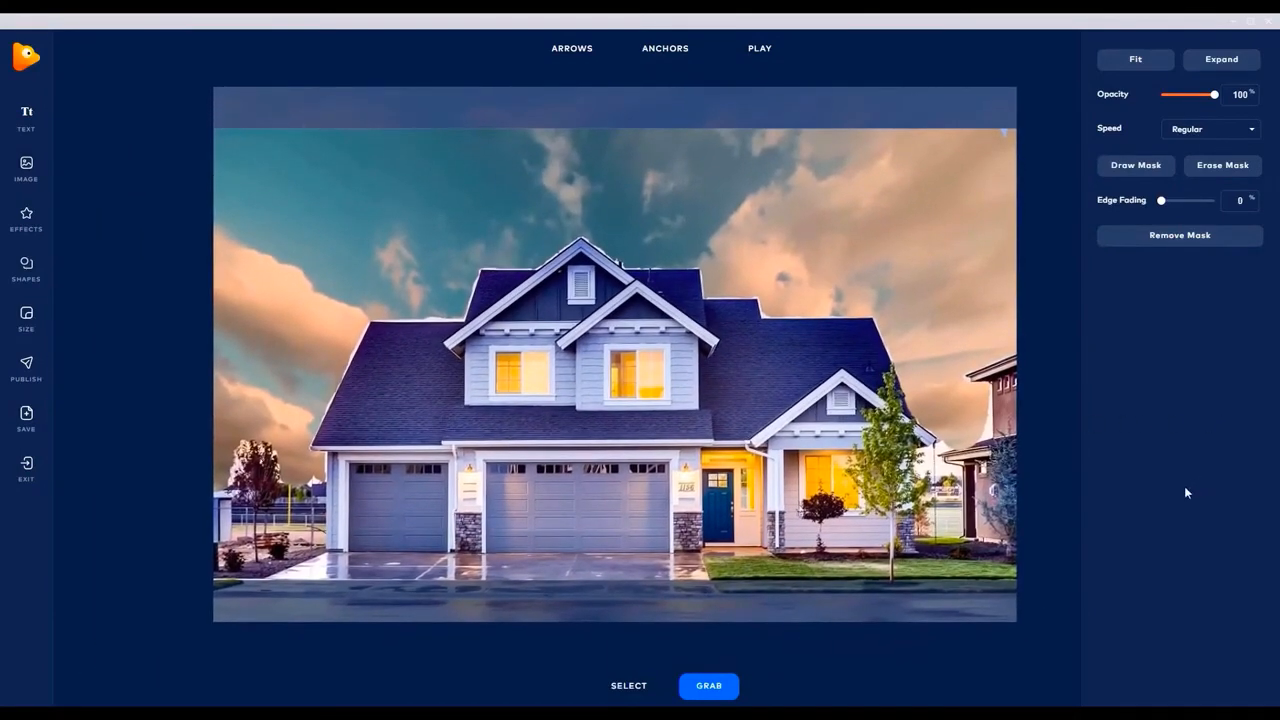
Preview the animated sky and inspect the sky layer's mask coverage over the whole photo.
{"action": "left_click", "coordinate": [786, 52]}
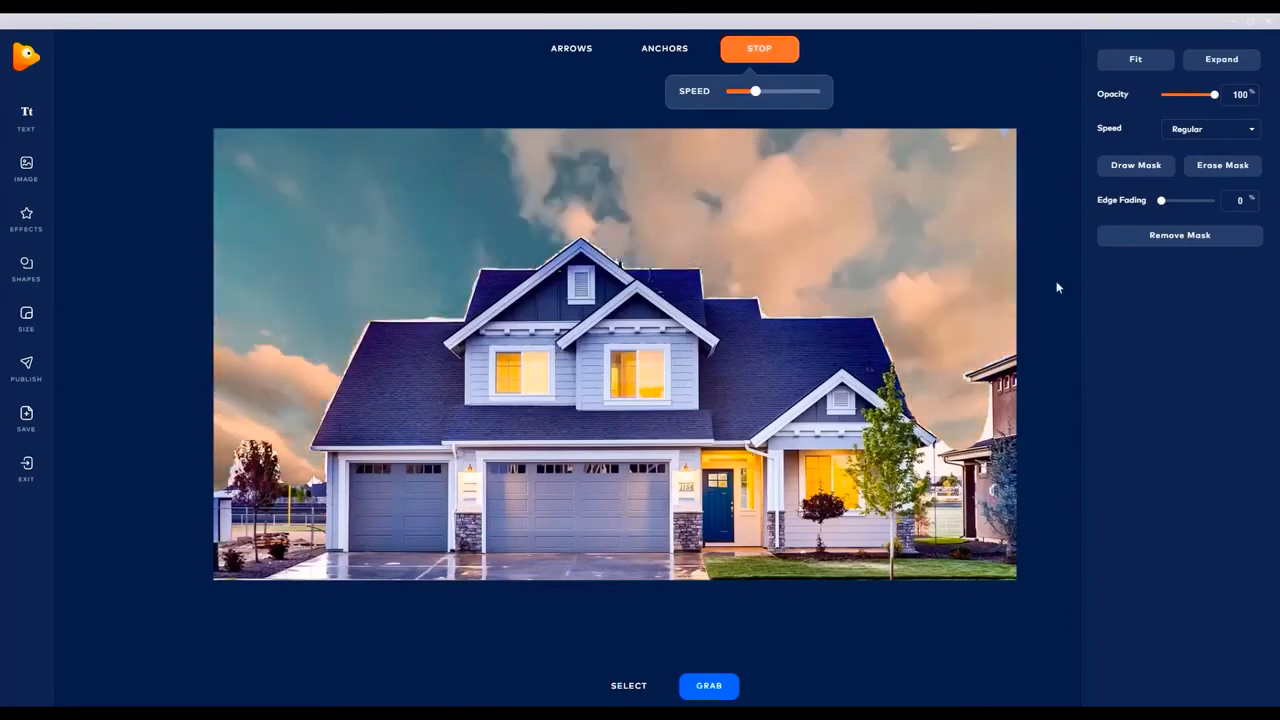
{"action": "left_click", "coordinate": [1116, 166]}
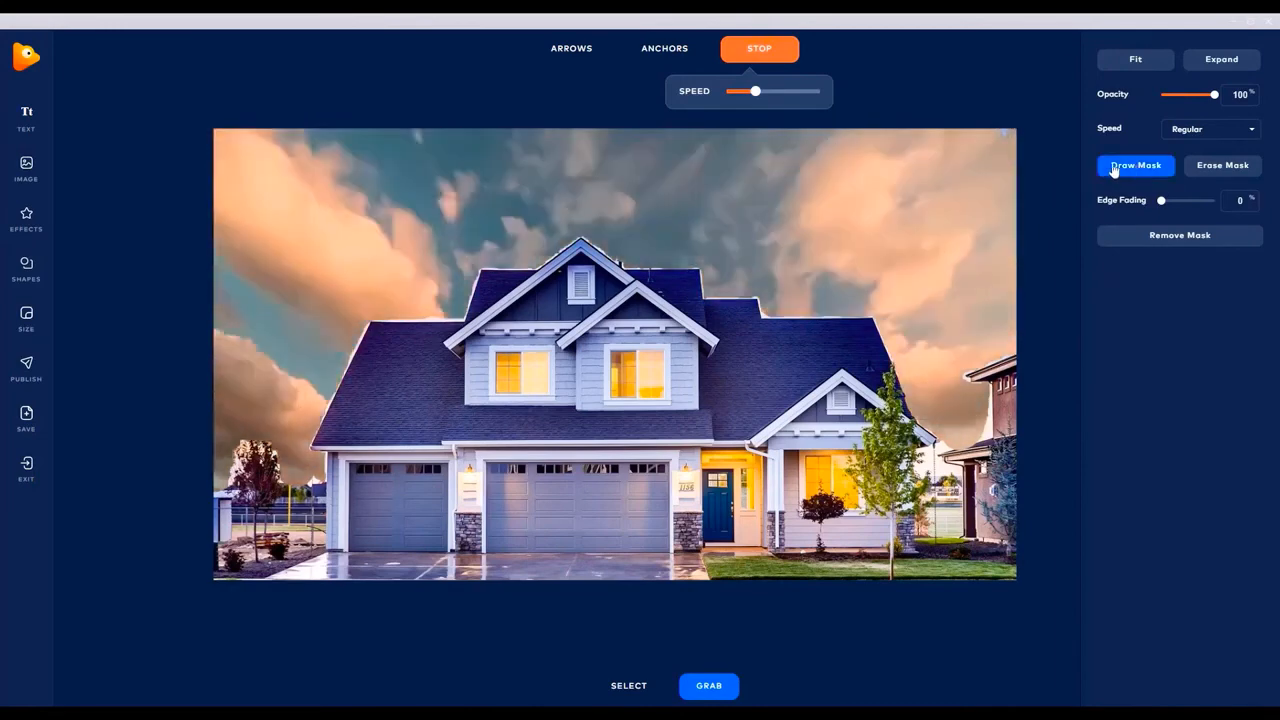
{"action": "left_click", "coordinate": [608, 690]}
{"action": "left_click", "coordinate": [920, 218]}
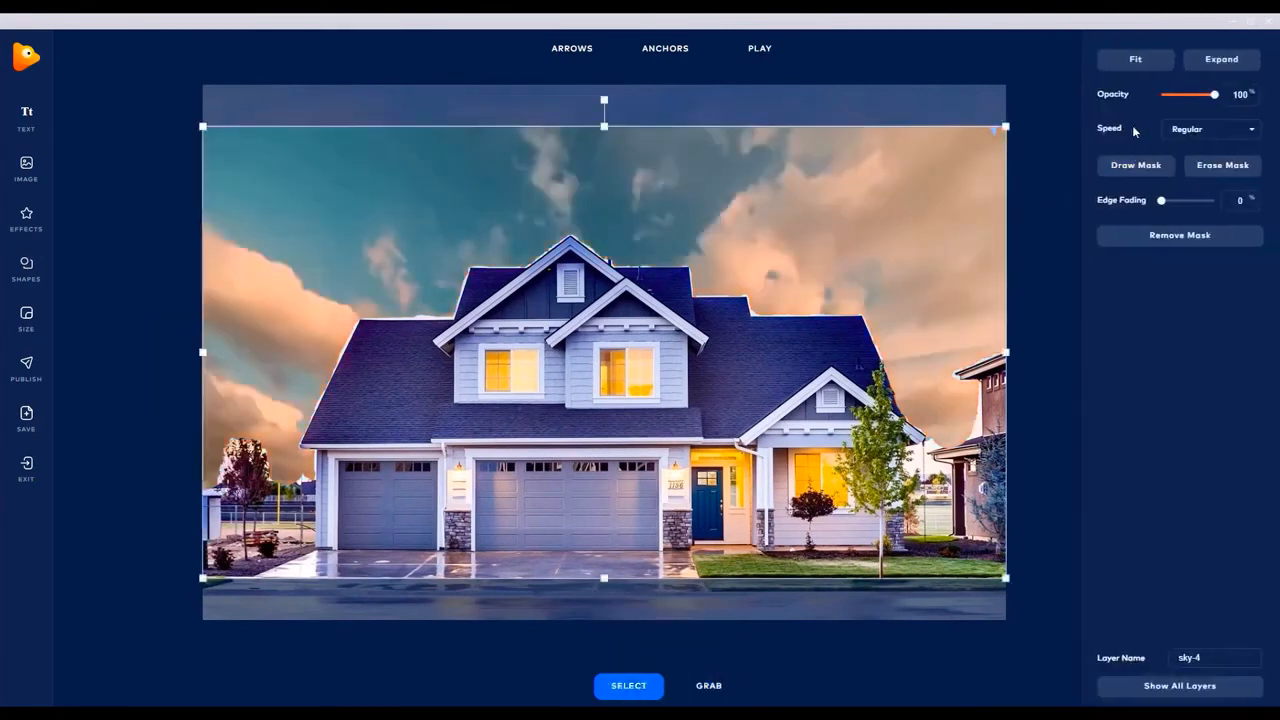
{"action": "left_click", "coordinate": [1136, 165]}
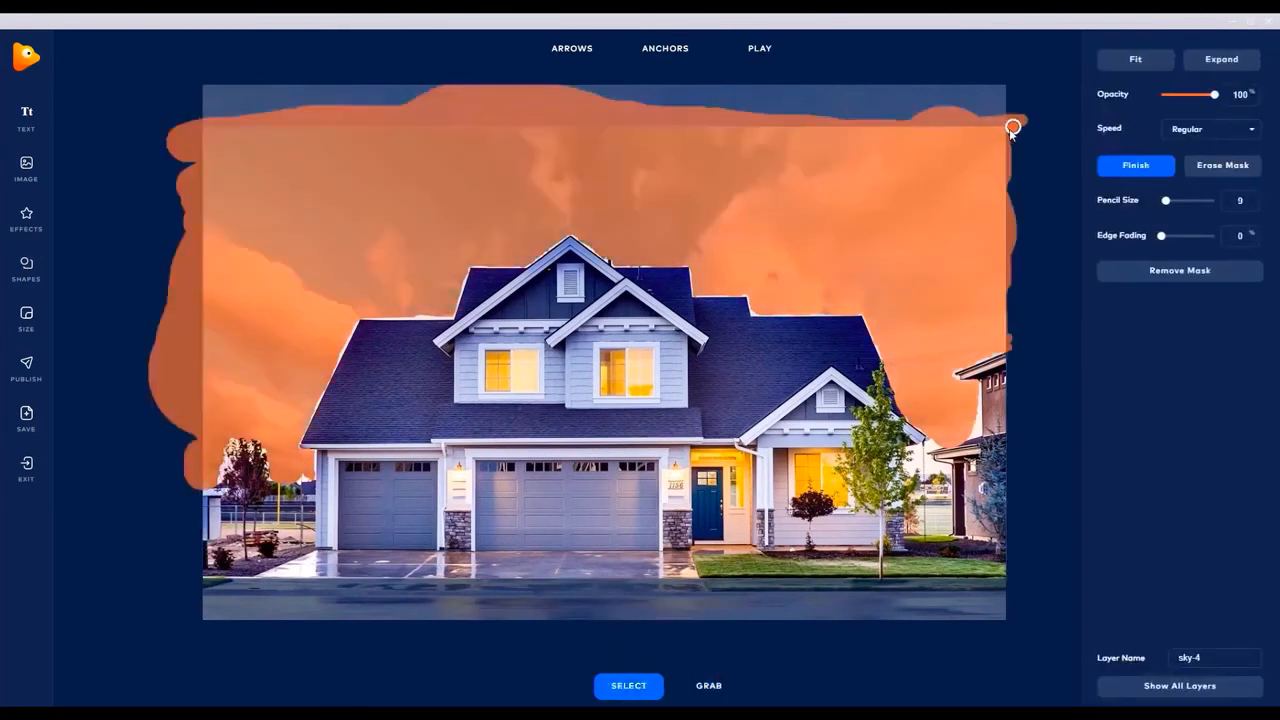
{"action": "left_click", "coordinate": [1122, 166]}
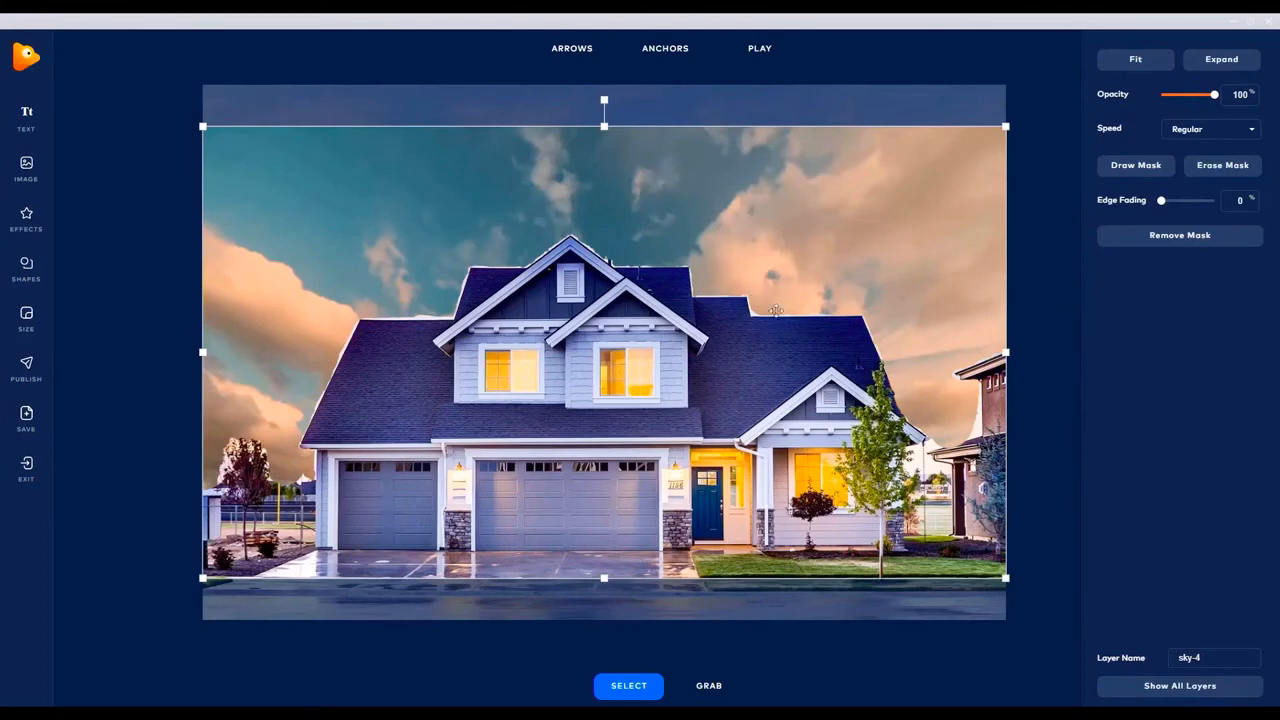
{"action": "left_click", "coordinate": [762, 50]}
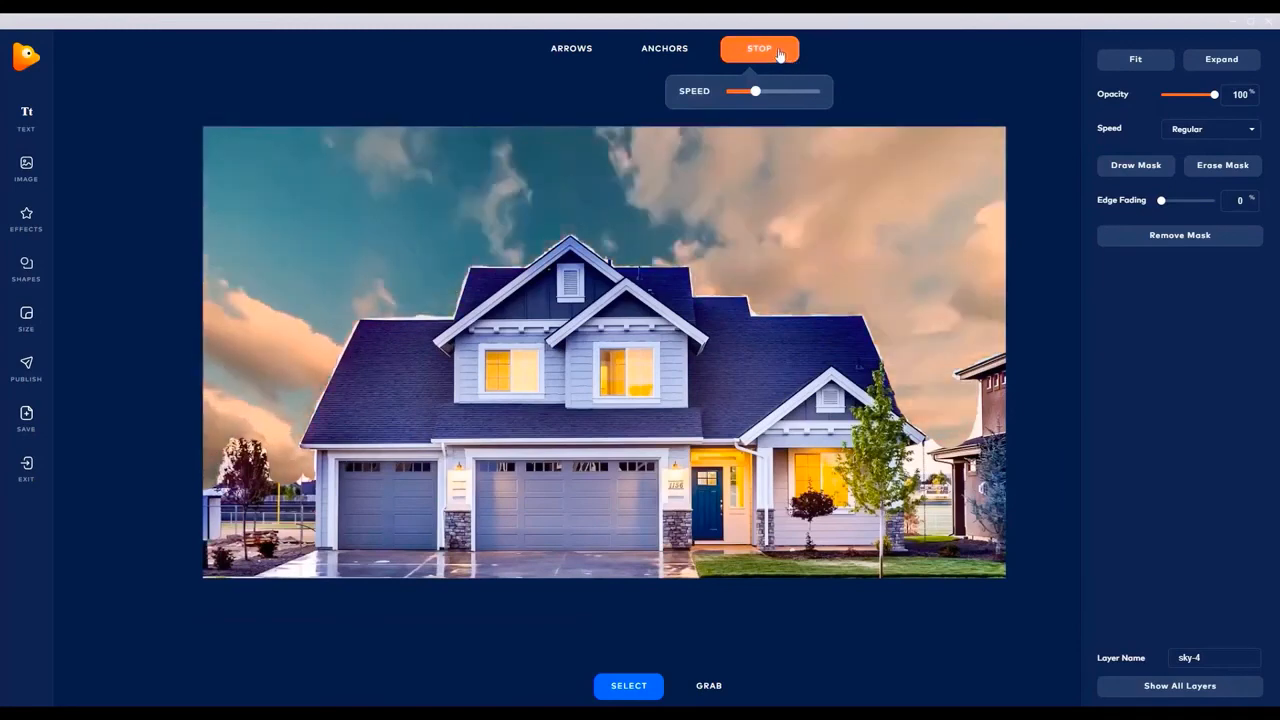
{"action": "left_click", "coordinate": [778, 52]}
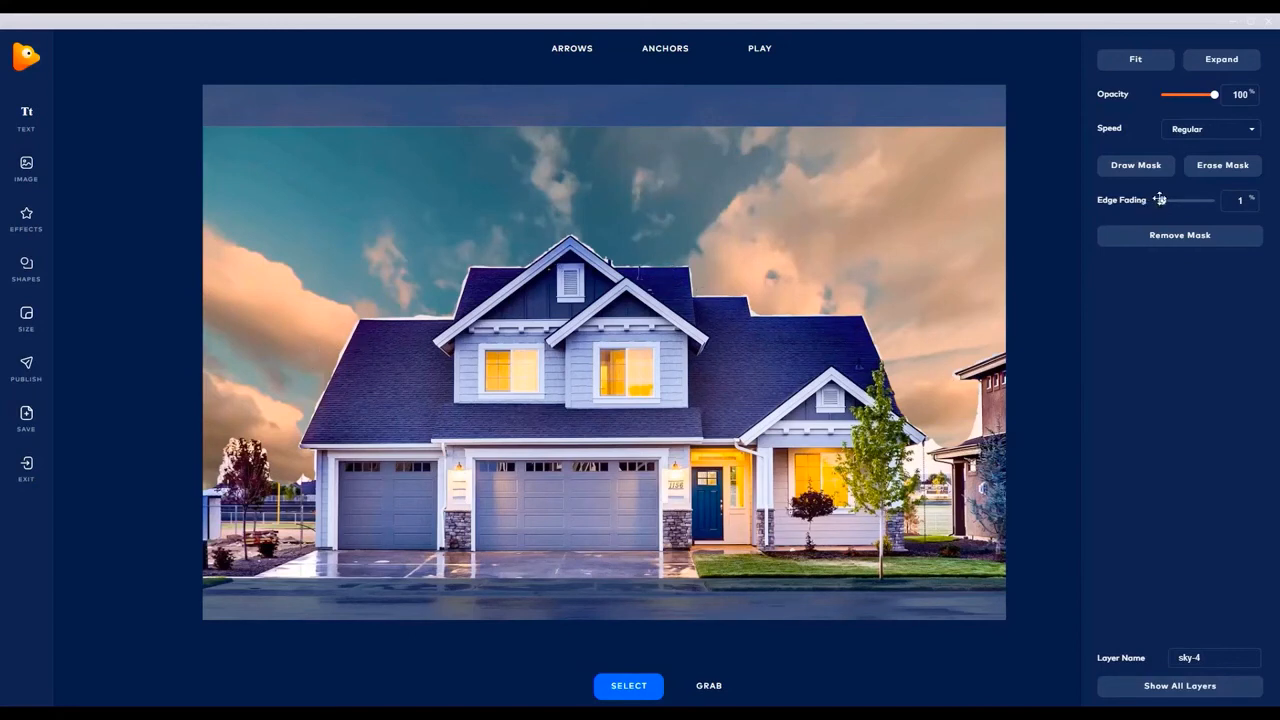
Set the sky mask's edge fading to 15% and preview the animation.
{"action": "left_click_drag", "start_coordinate": [1165, 200], "coordinate": [1169, 198]}
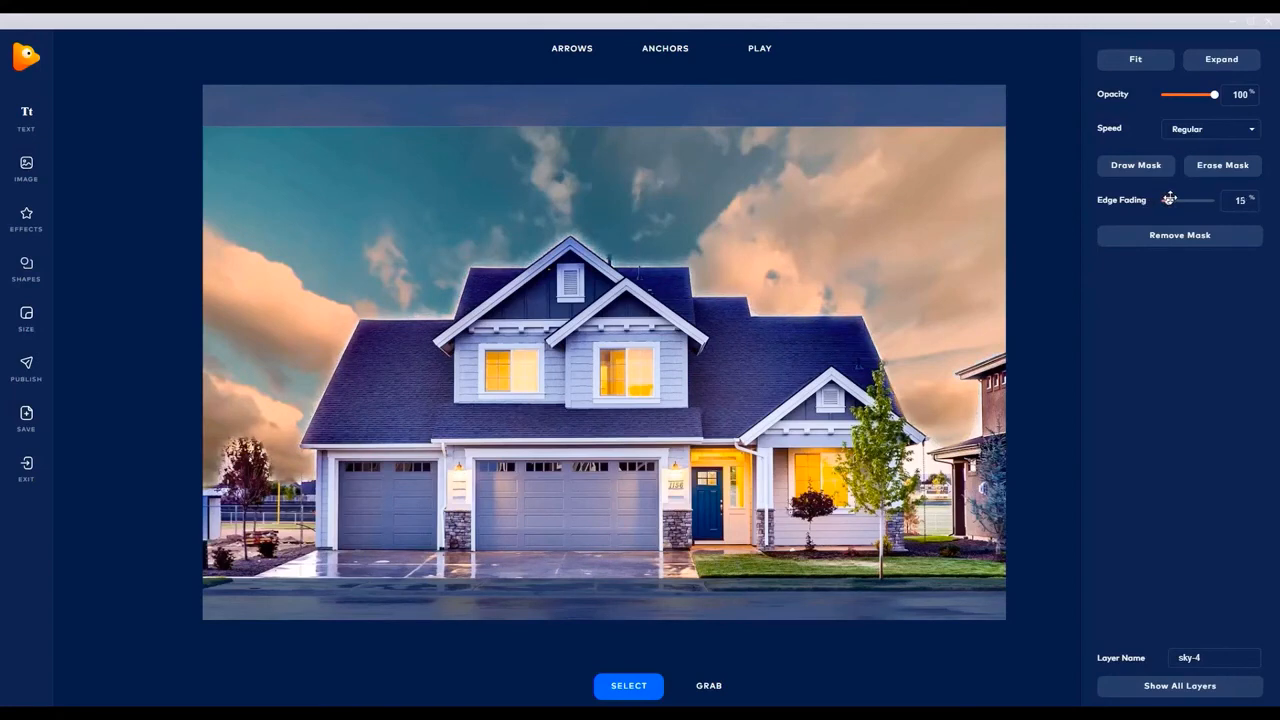
{"action": "left_click", "coordinate": [752, 52]}
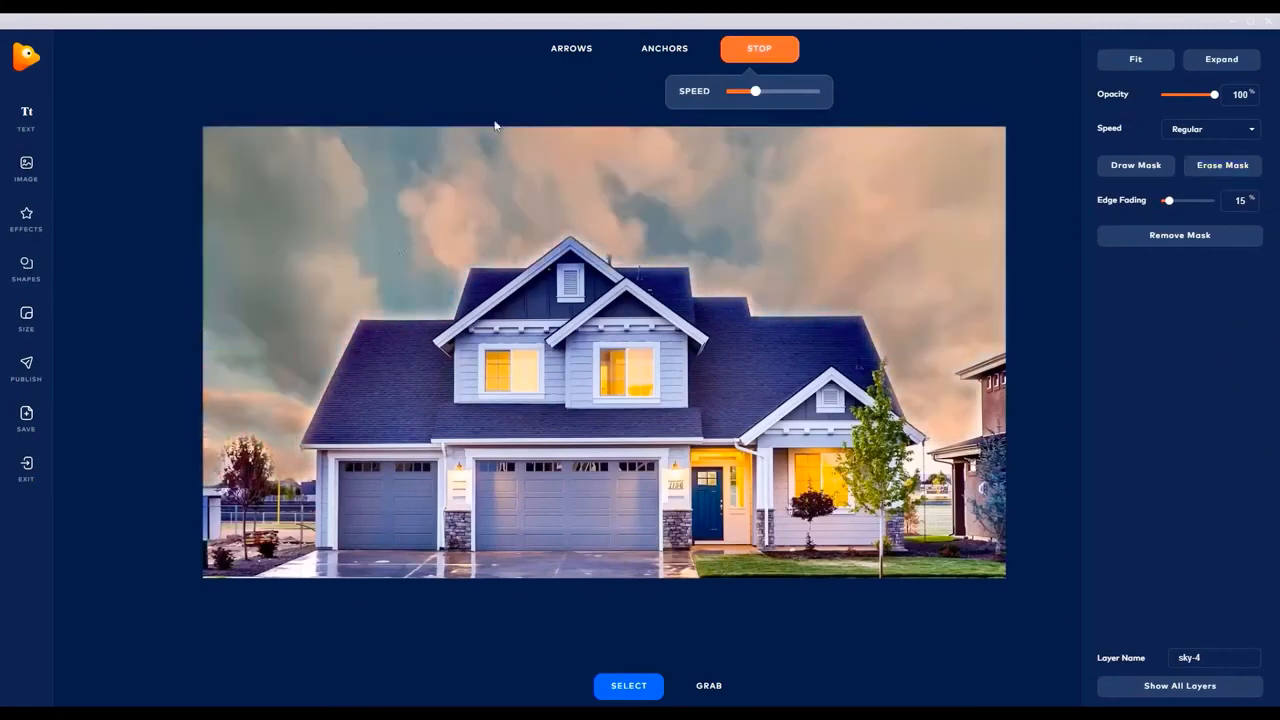
{"action": "left_click", "coordinate": [759, 48]}
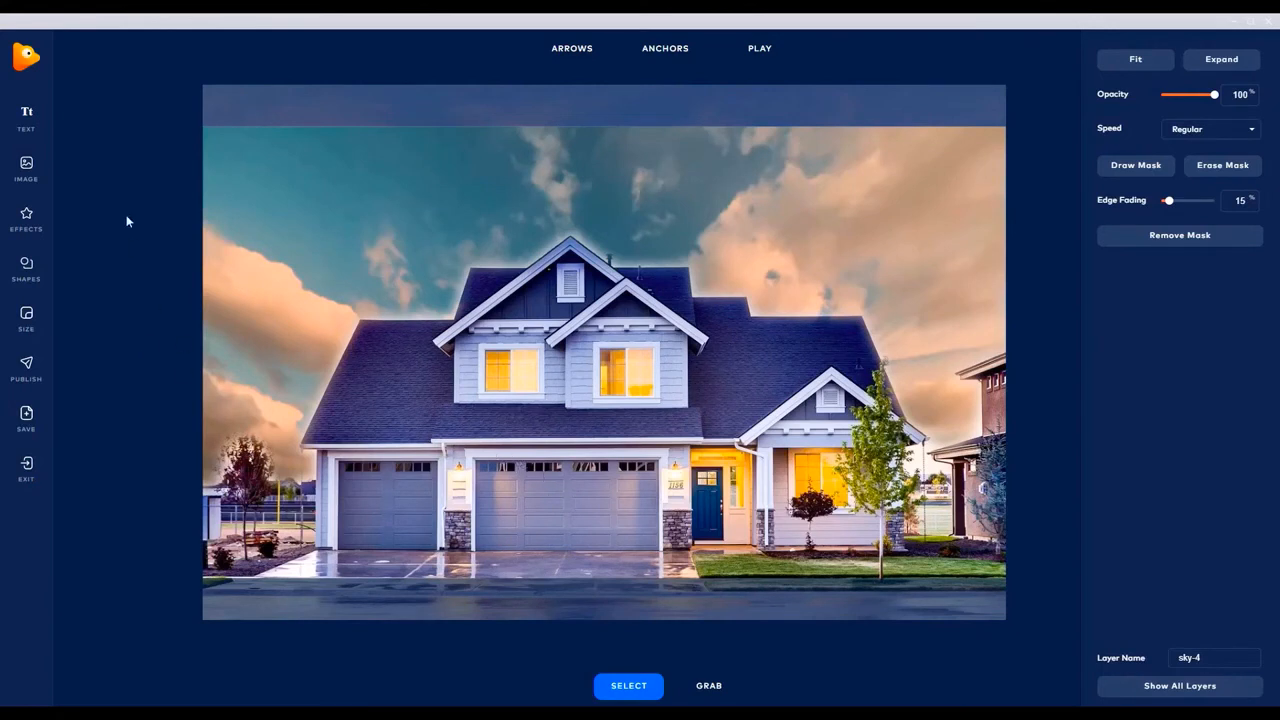
Add the image pexels-nappy-3460134-removebg-preview.png, then shrink it so the man stands on the driveway in front of the garage.
{"action": "left_click", "coordinate": [26, 172]}
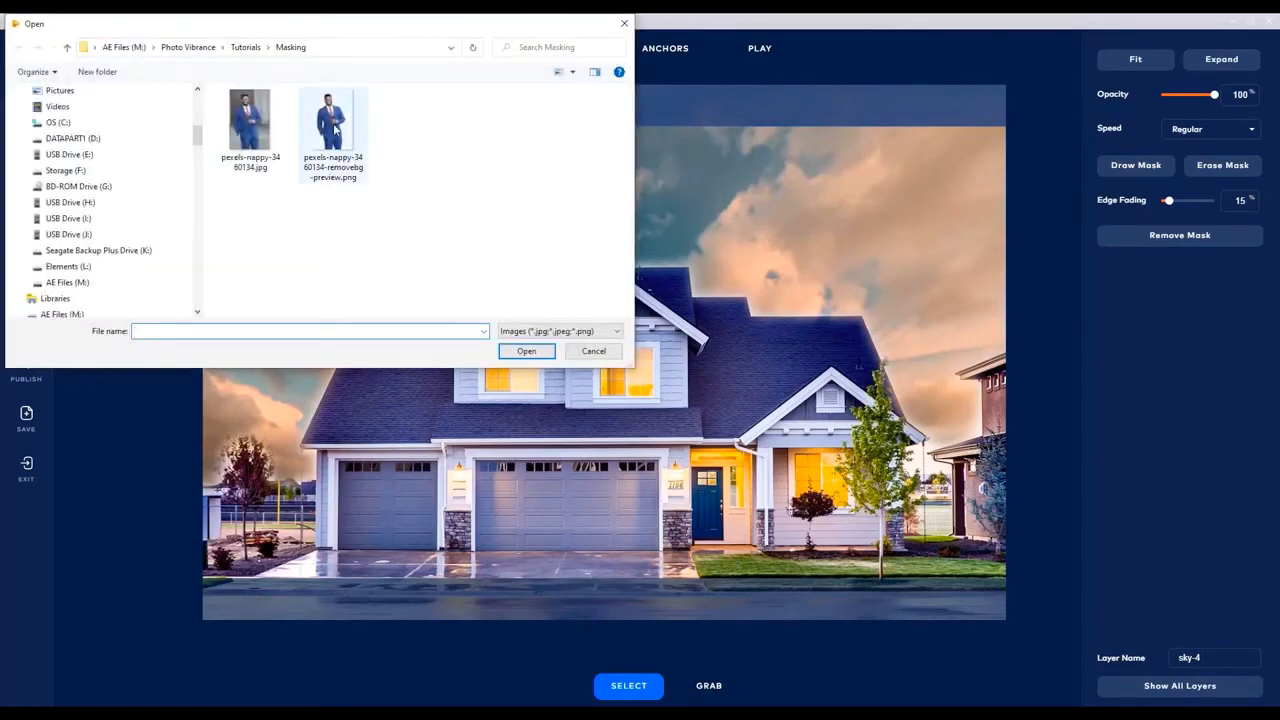
{"action": "left_click", "coordinate": [335, 128]}
{"action": "double_click", "coordinate": [335, 128]}
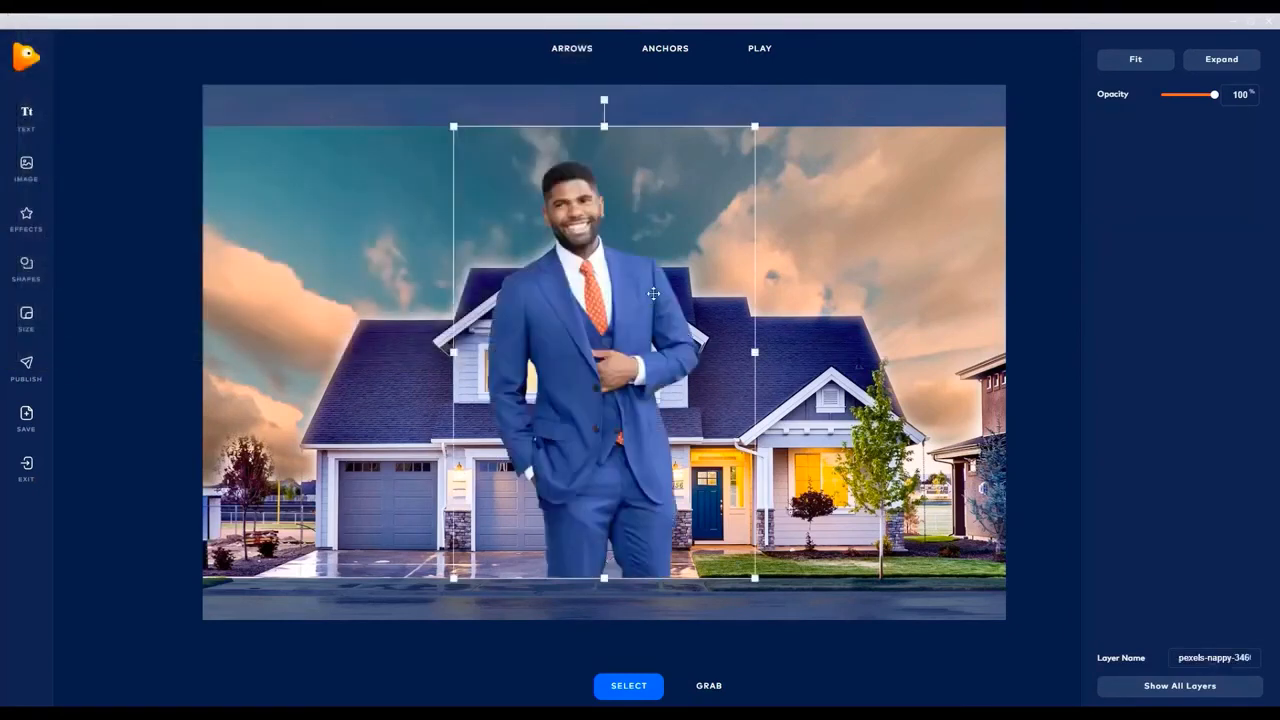
{"action": "left_click_drag", "start_coordinate": [735, 143], "coordinate": [622, 338]}
{"action": "left_click_drag", "start_coordinate": [507, 438], "coordinate": [420, 451]}
{"action": "left_click_drag", "start_coordinate": [551, 312], "coordinate": [517, 366]}
{"action": "left_click_drag", "start_coordinate": [430, 464], "coordinate": [449, 459]}
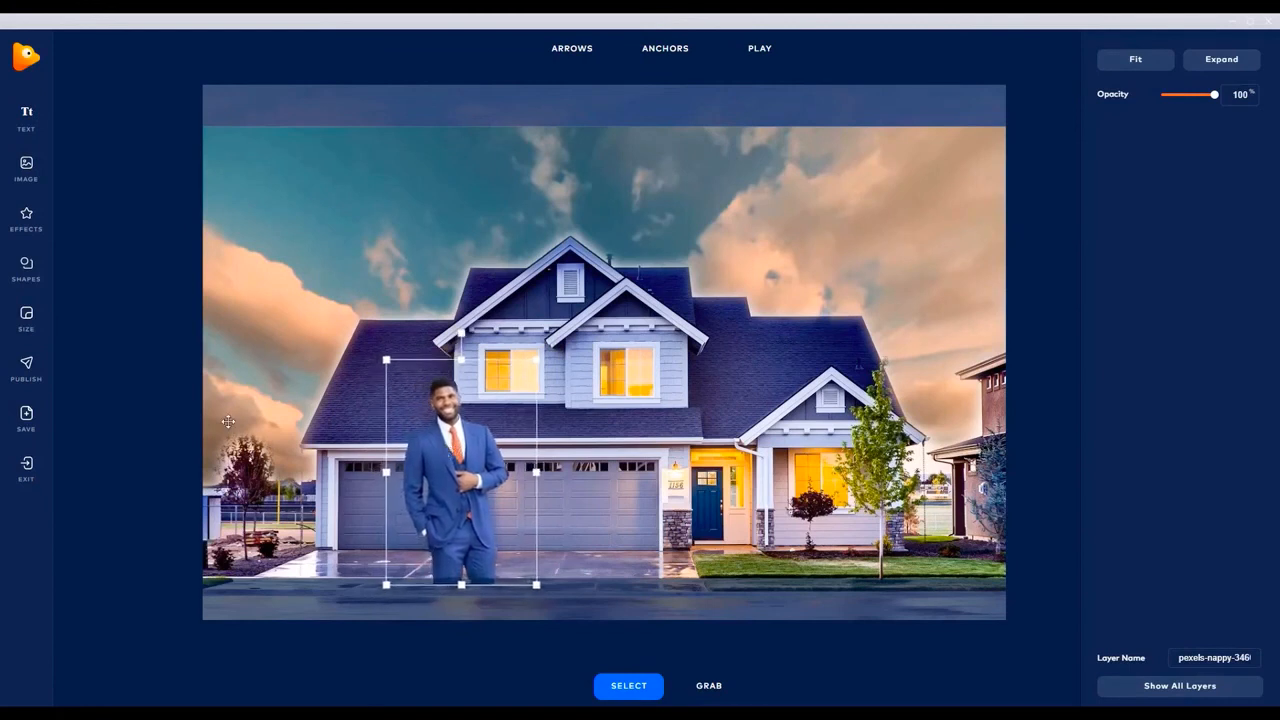
{"action": "left_click", "coordinate": [121, 267]}
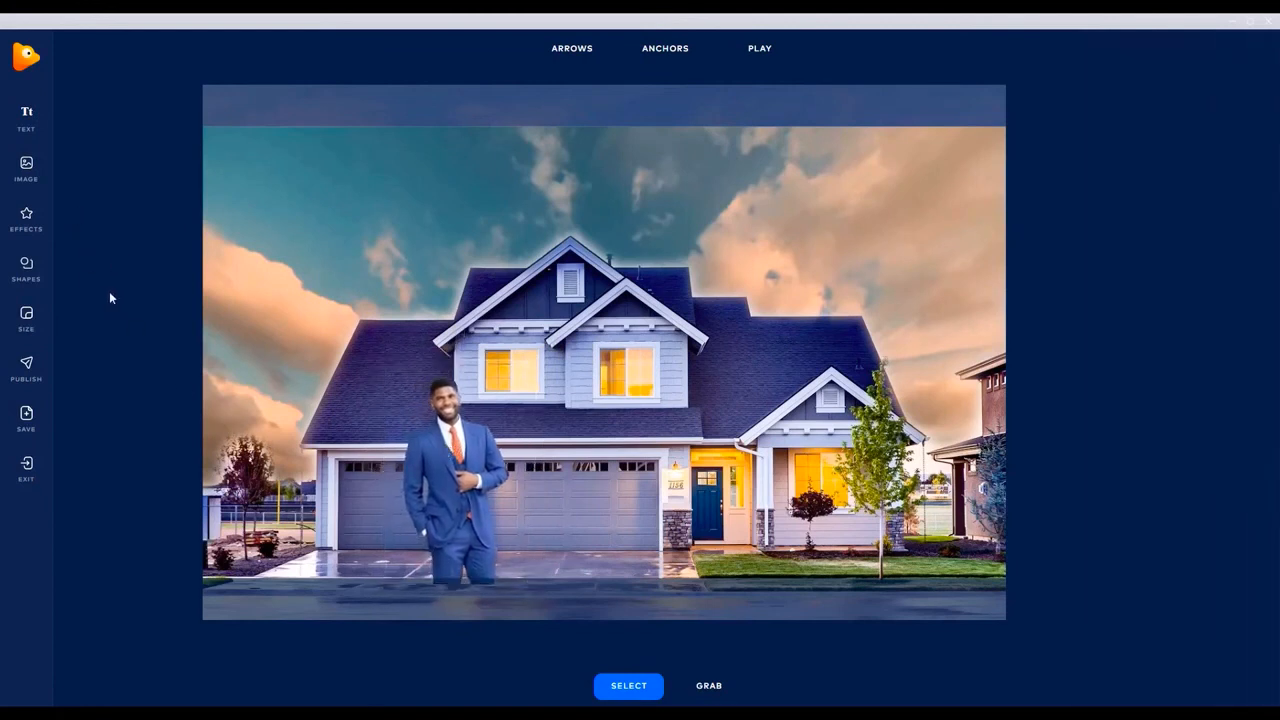
Add a circle over the smaller garage door beside the man and reorder its layer beneath his image.
{"action": "left_click", "coordinate": [30, 268]}
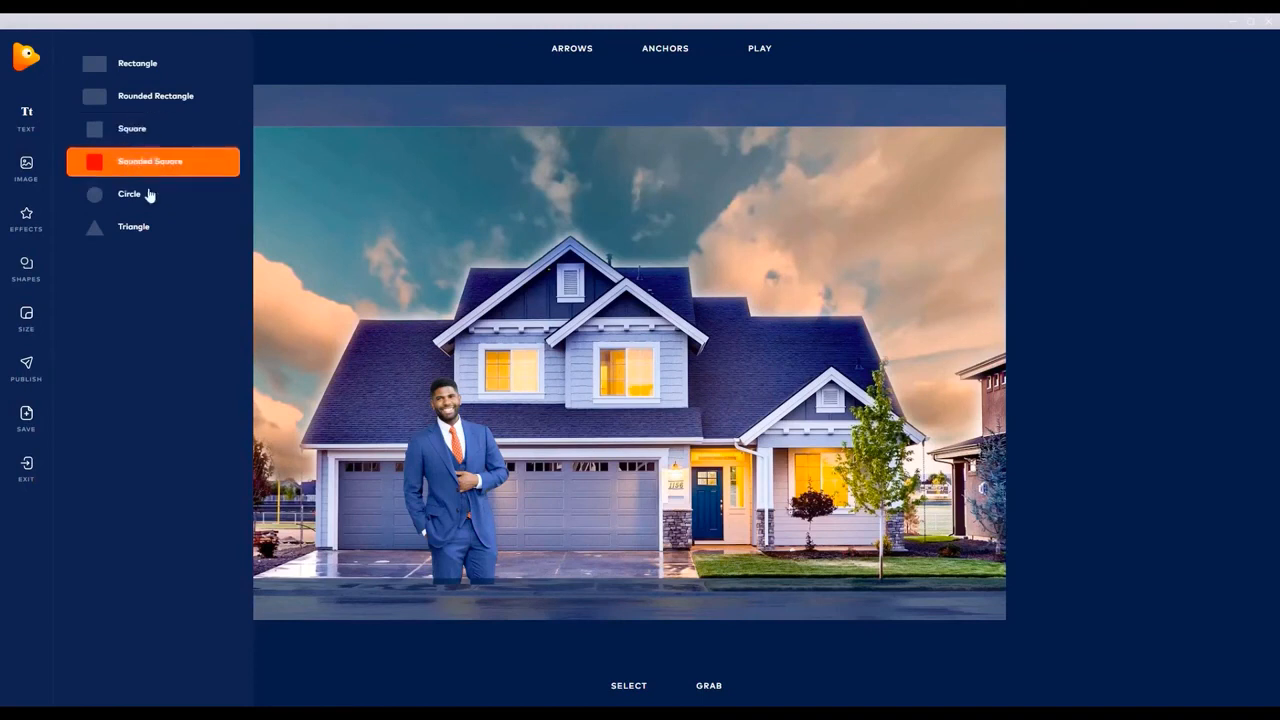
{"action": "left_click_drag", "start_coordinate": [140, 195], "coordinate": [351, 428]}
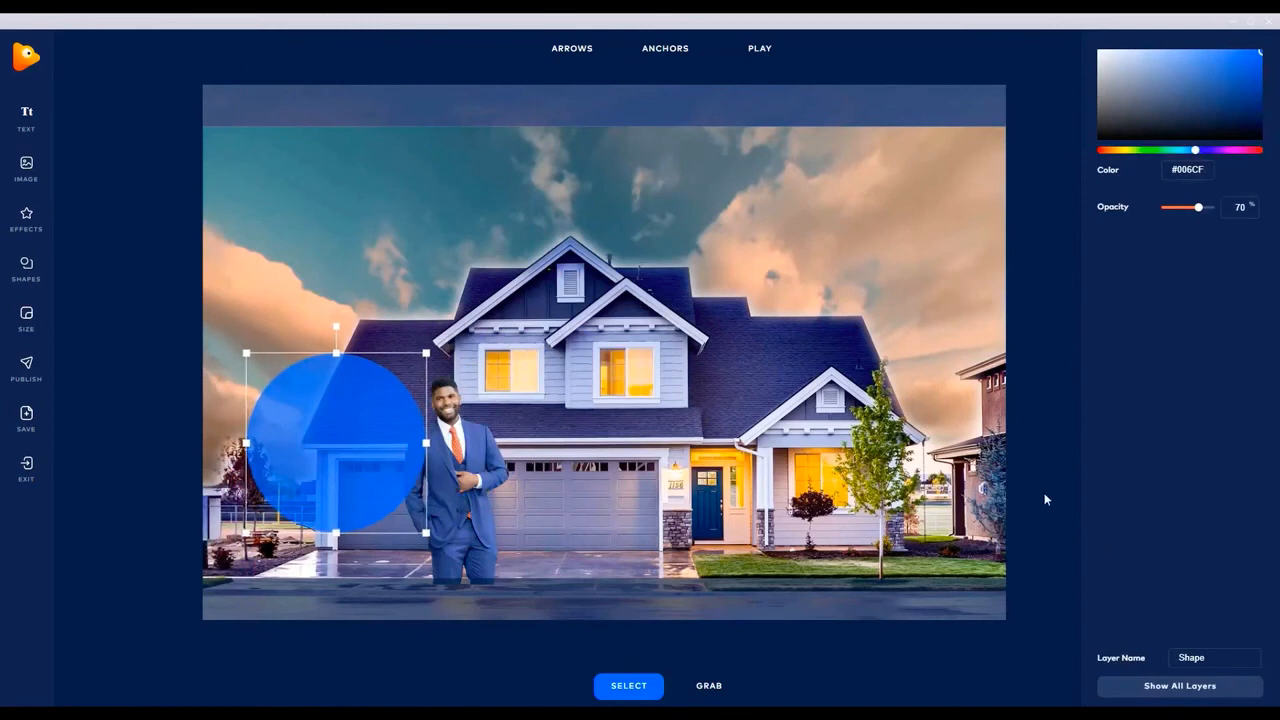
{"action": "left_click", "coordinate": [1182, 686]}
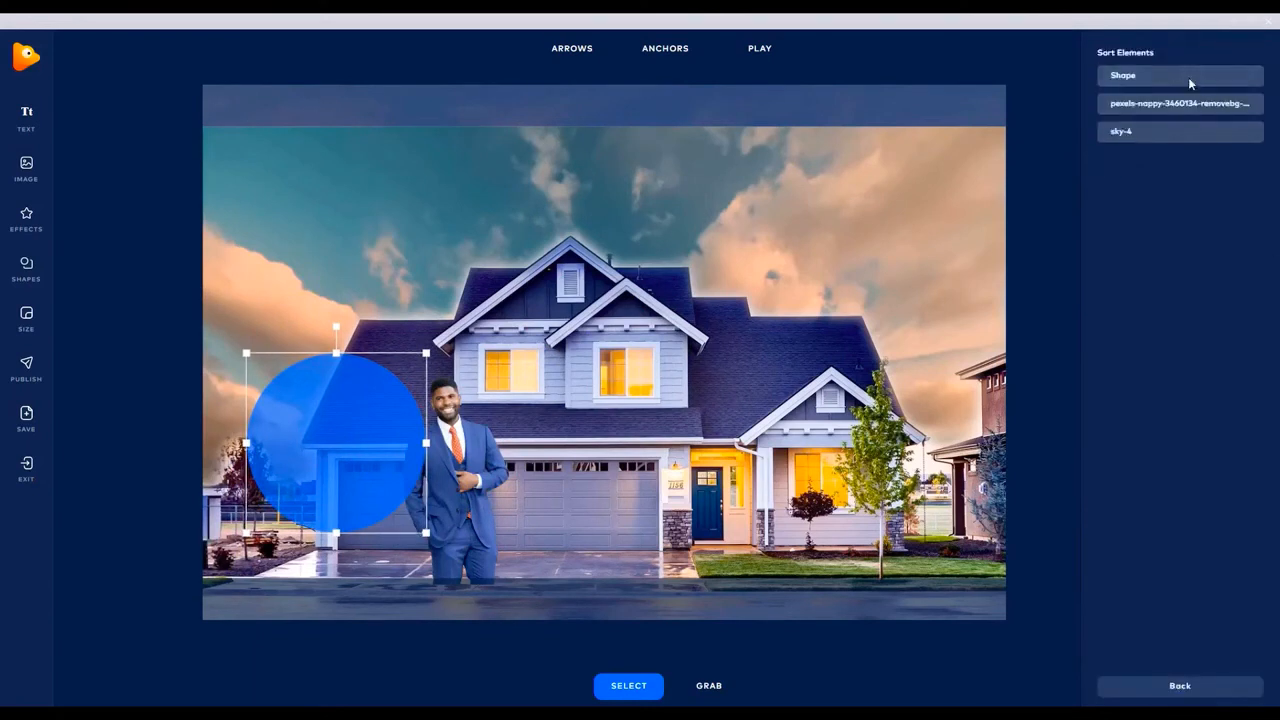
{"action": "left_click_drag", "start_coordinate": [1188, 77], "coordinate": [1186, 102]}
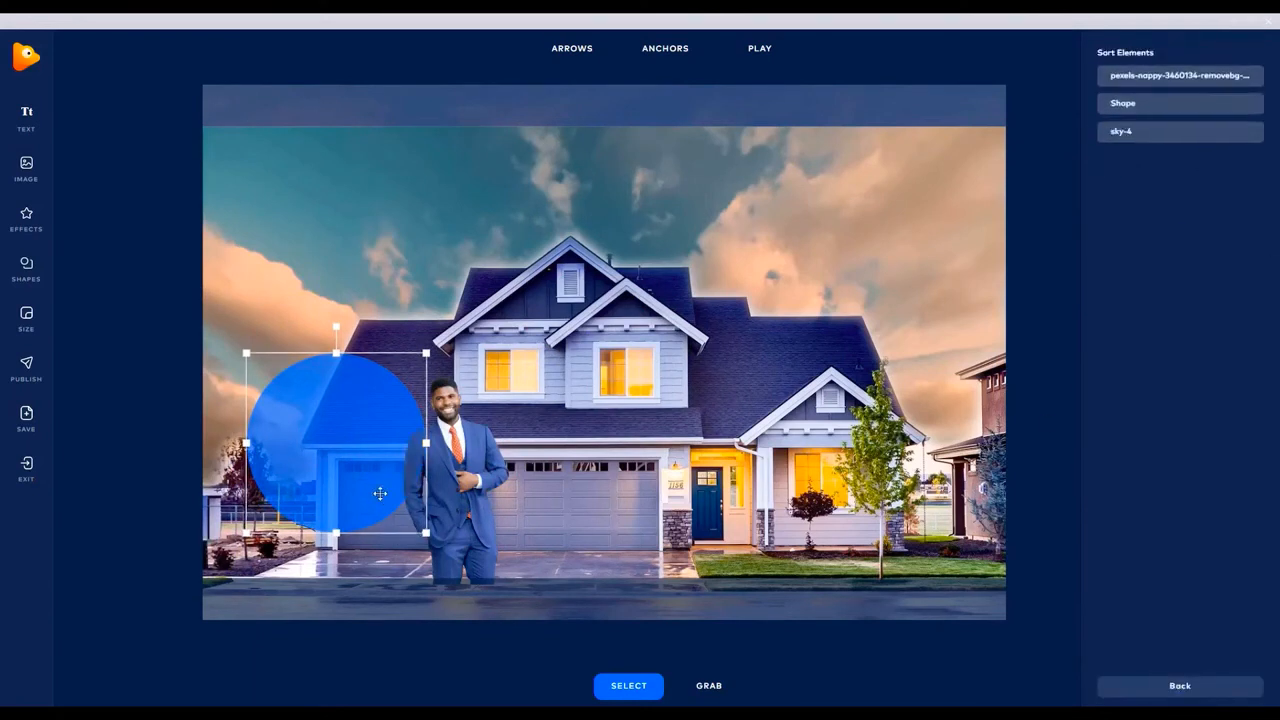
{"action": "left_click", "coordinate": [375, 437]}
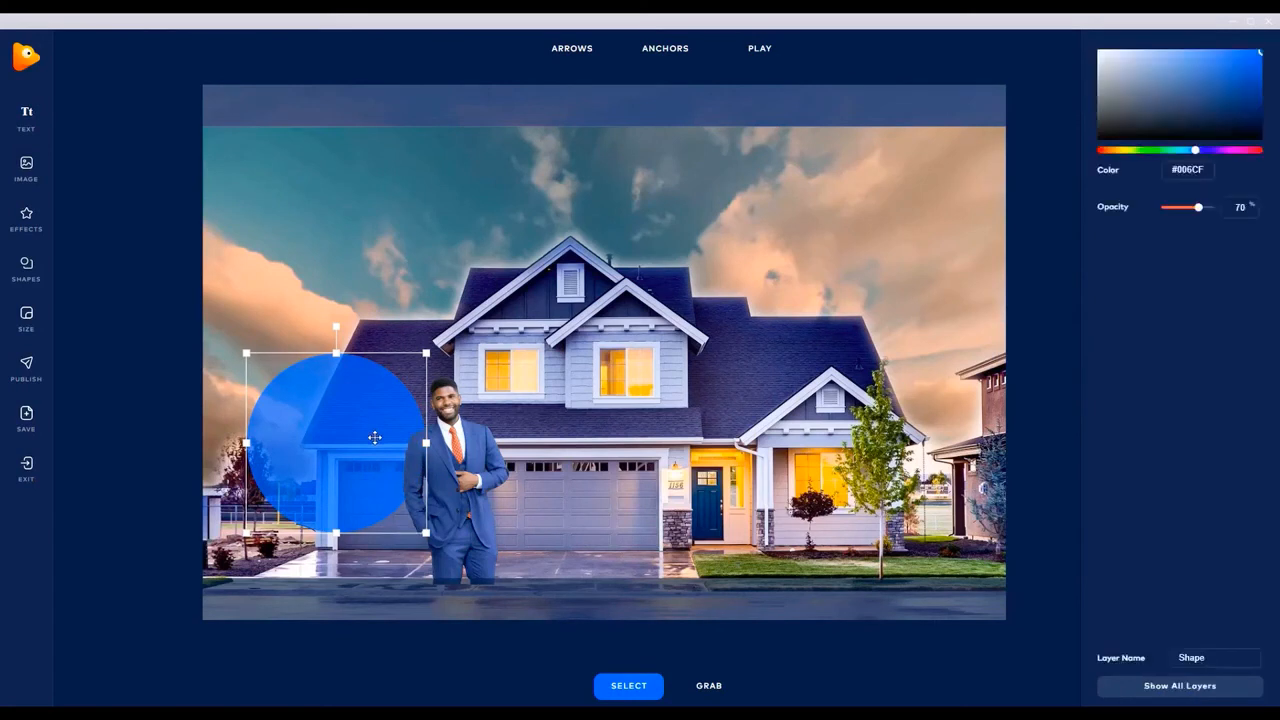
Recolour the circle near-black and enlarge it so it sits partly behind the man, shifting him slightly toward the house's centre.
{"action": "left_click", "coordinate": [1106, 135]}
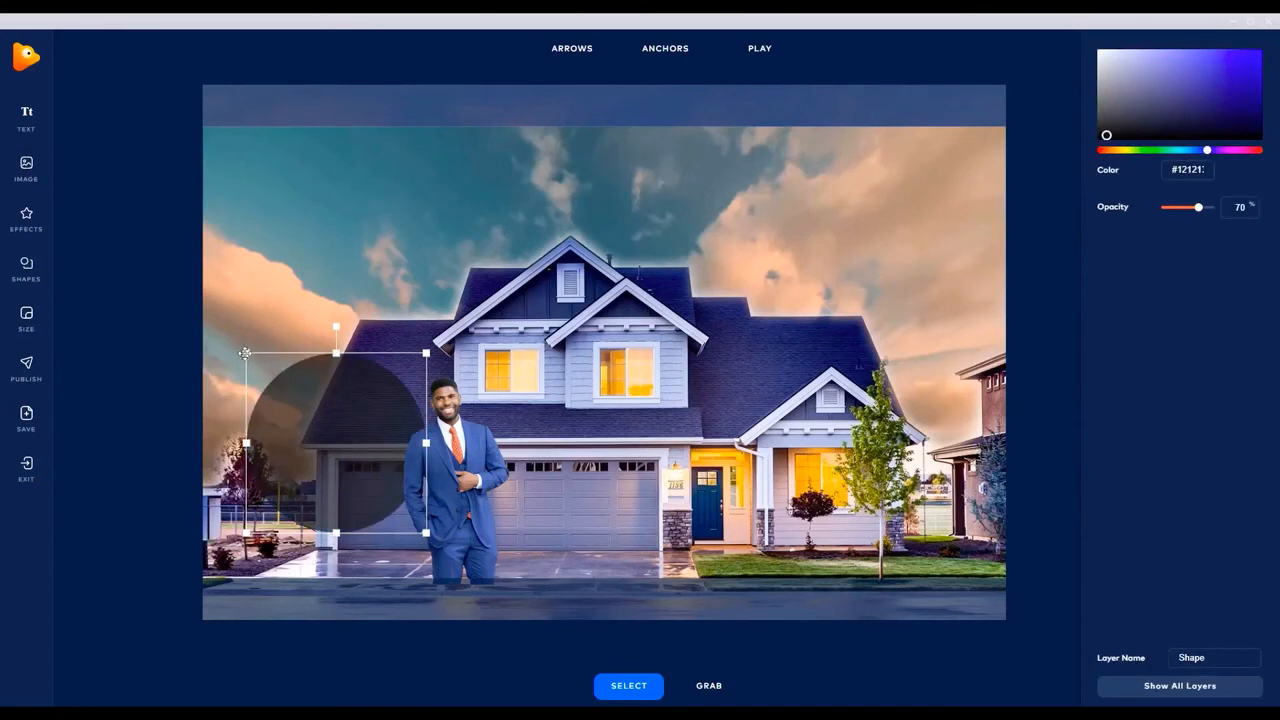
{"action": "left_click_drag", "start_coordinate": [244, 353], "coordinate": [217, 323]}
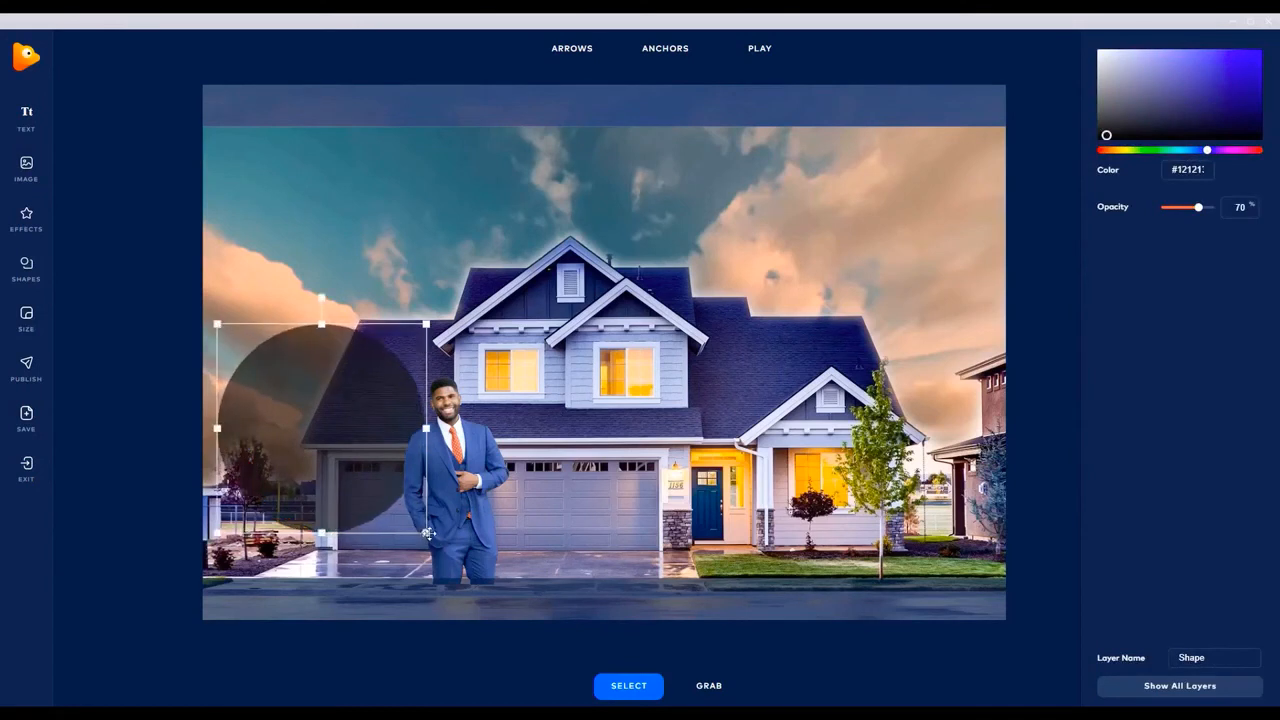
{"action": "left_click_drag", "start_coordinate": [428, 533], "coordinate": [436, 536]}
{"action": "left_click", "coordinate": [401, 483]}
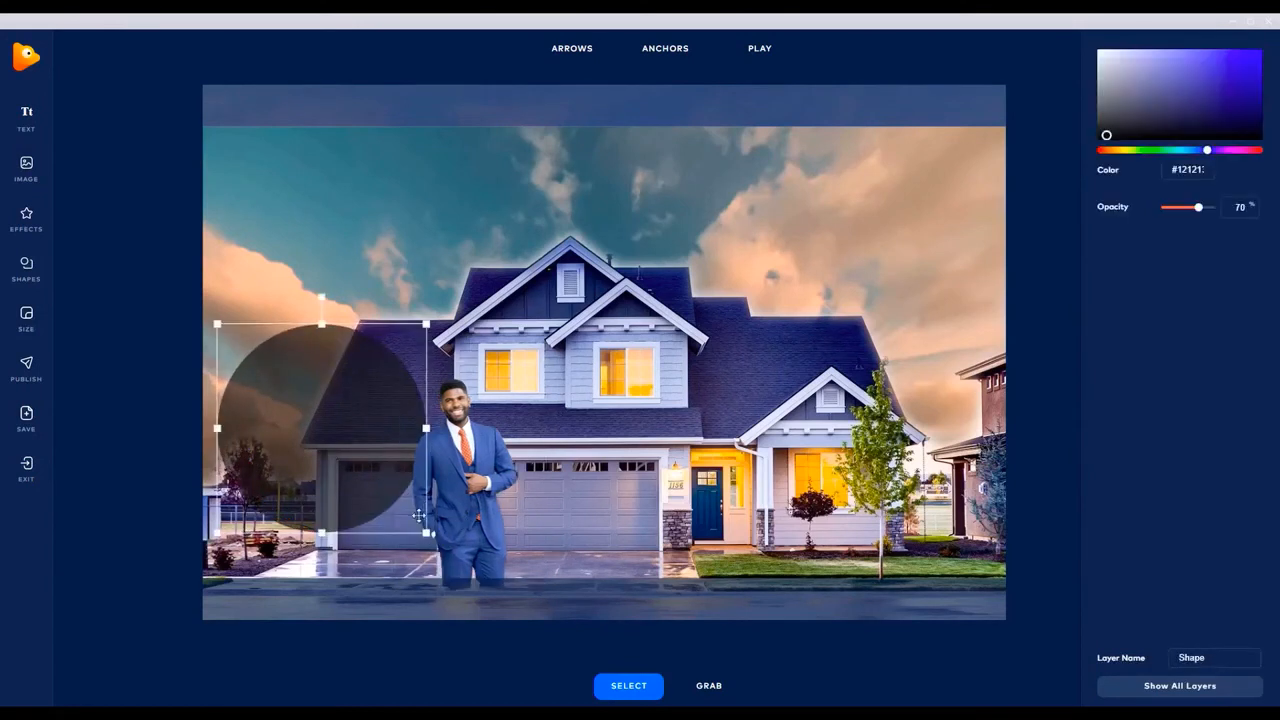
{"action": "left_click_drag", "start_coordinate": [426, 533], "coordinate": [436, 543]}
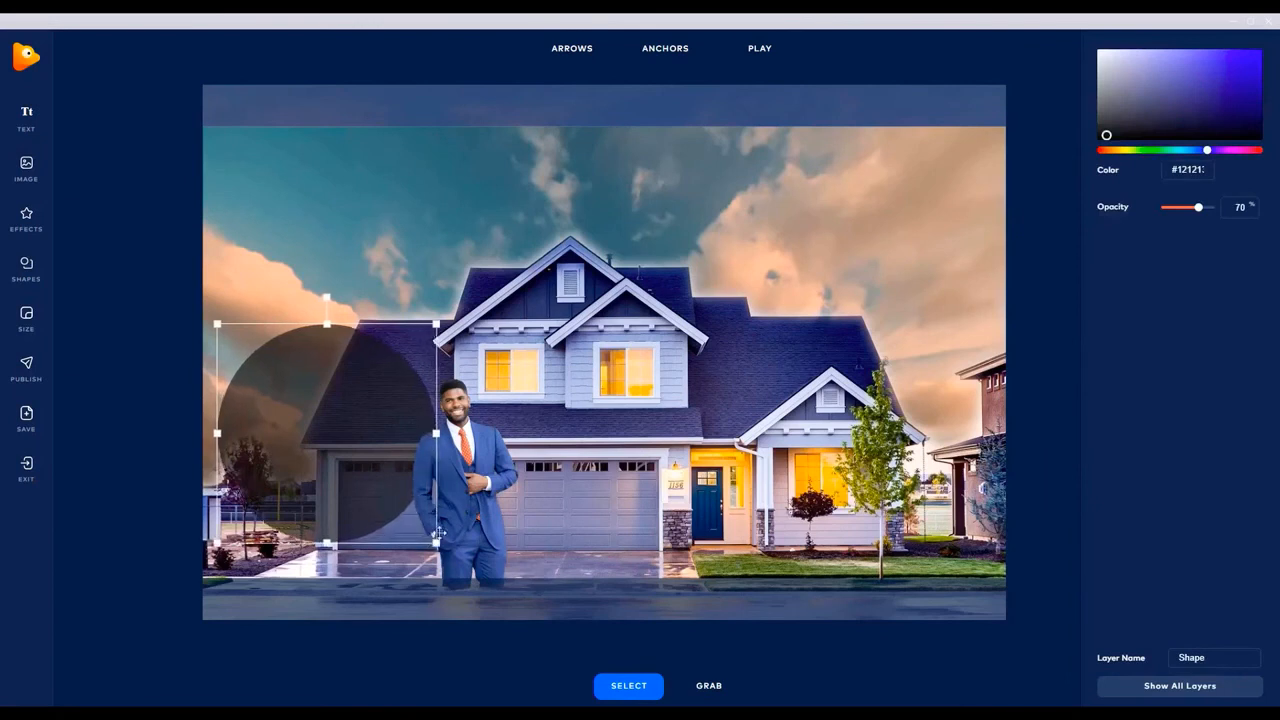
{"action": "left_click_drag", "start_coordinate": [345, 461], "coordinate": [297, 459]}
{"action": "left_click", "coordinate": [95, 201]}
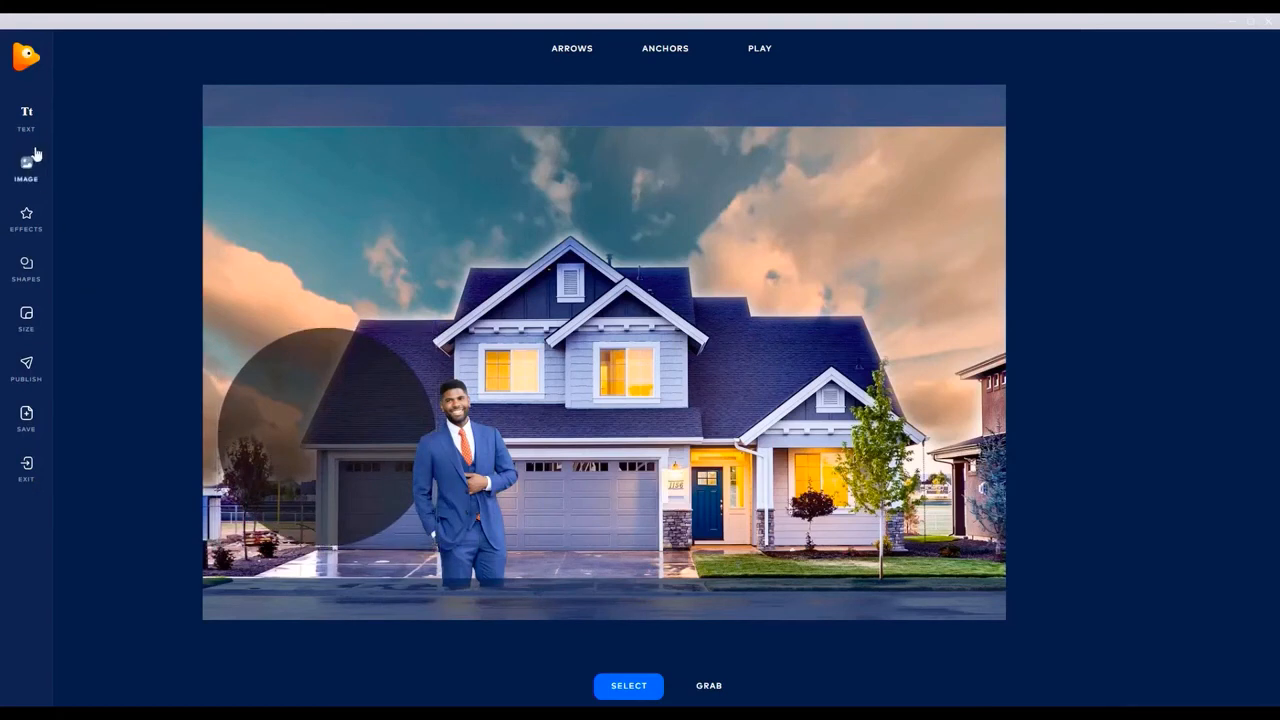
Add a text element over the house reading "NEW LISTING".
{"action": "left_click", "coordinate": [27, 114]}
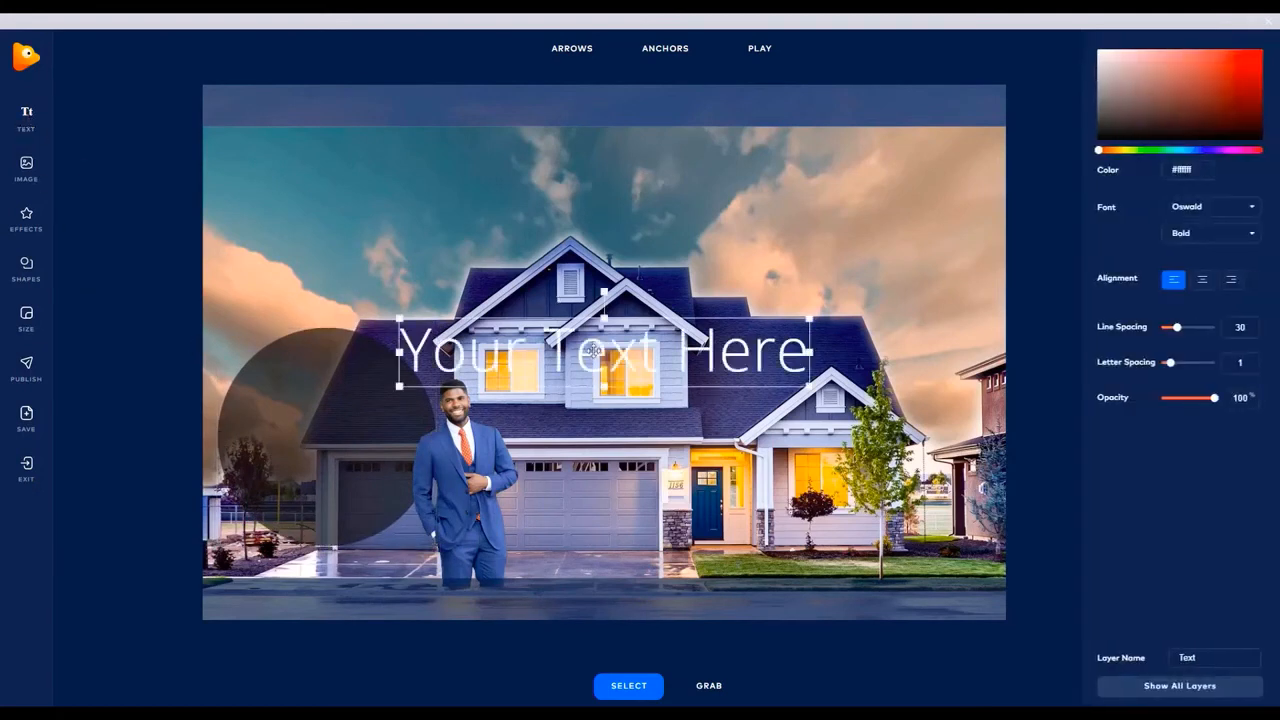
{"action": "double_click", "coordinate": [597, 352]}
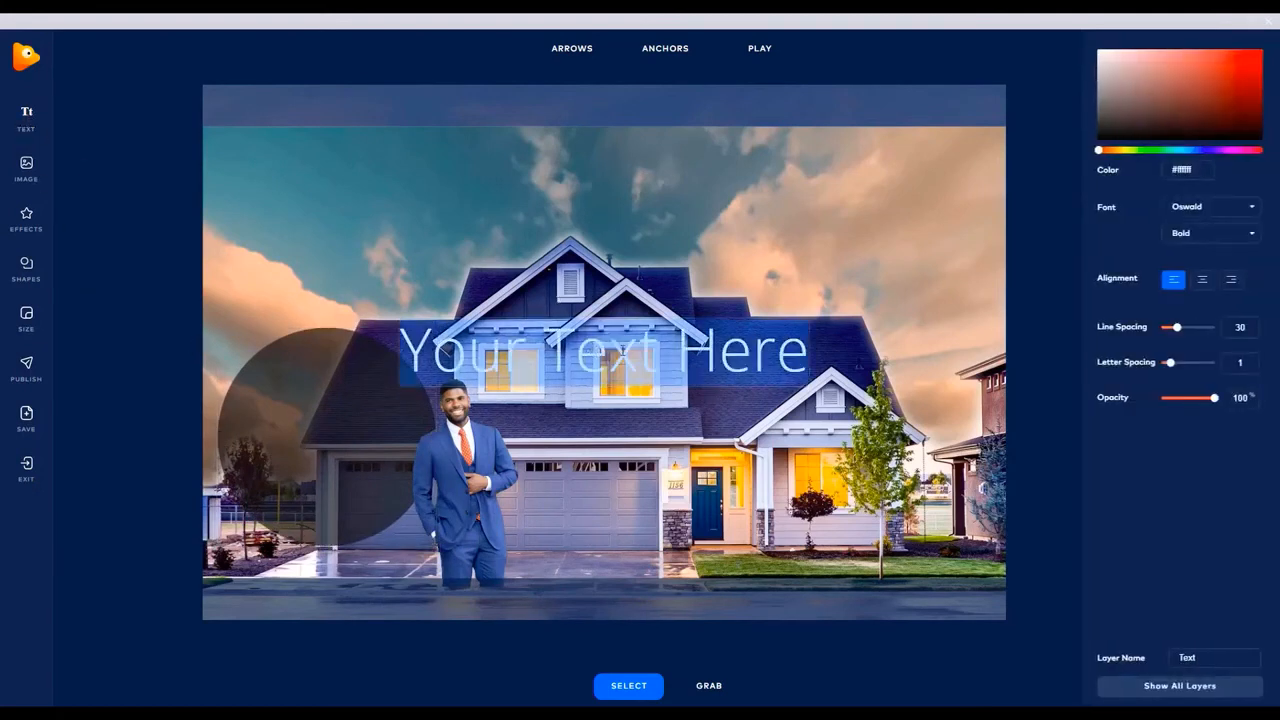
{"action": "type", "text": "NEW"}
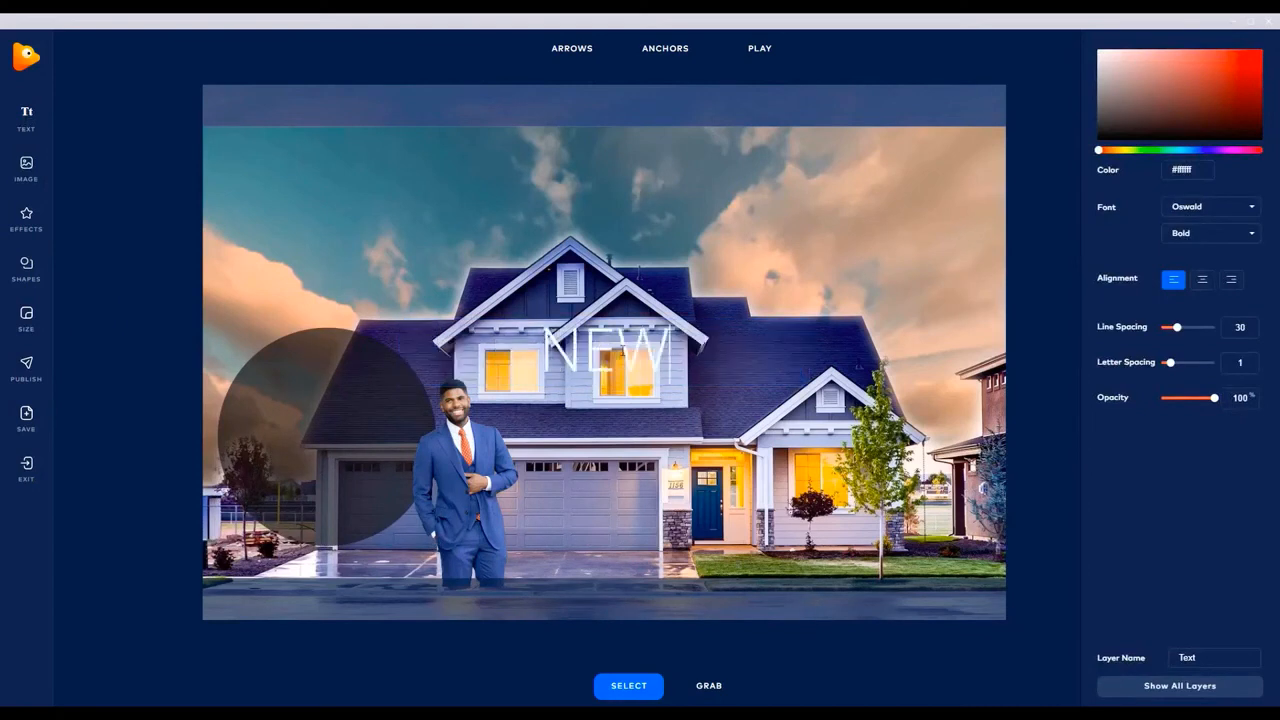
{"action": "type", "text": " LISTING"}
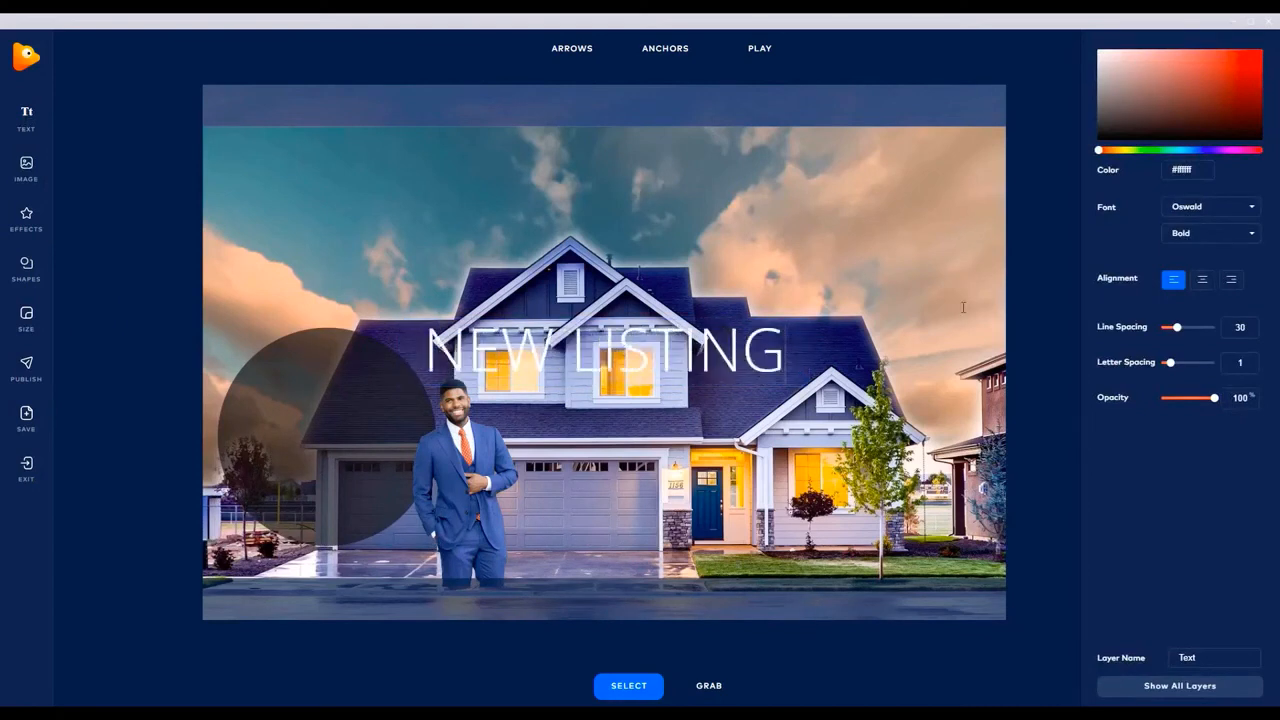
Centre the "NEW LISTING" text and set its font to Oswald Regular.
{"action": "left_click", "coordinate": [1220, 233]}
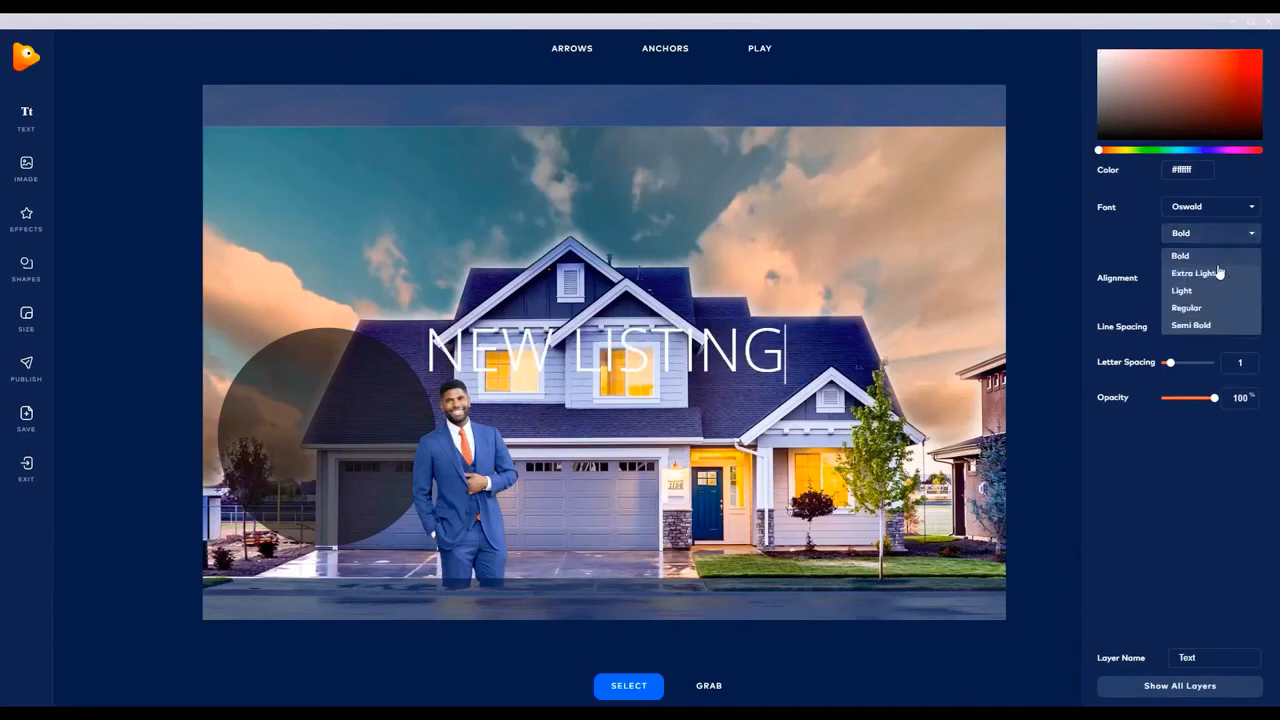
{"action": "left_click", "coordinate": [1218, 256]}
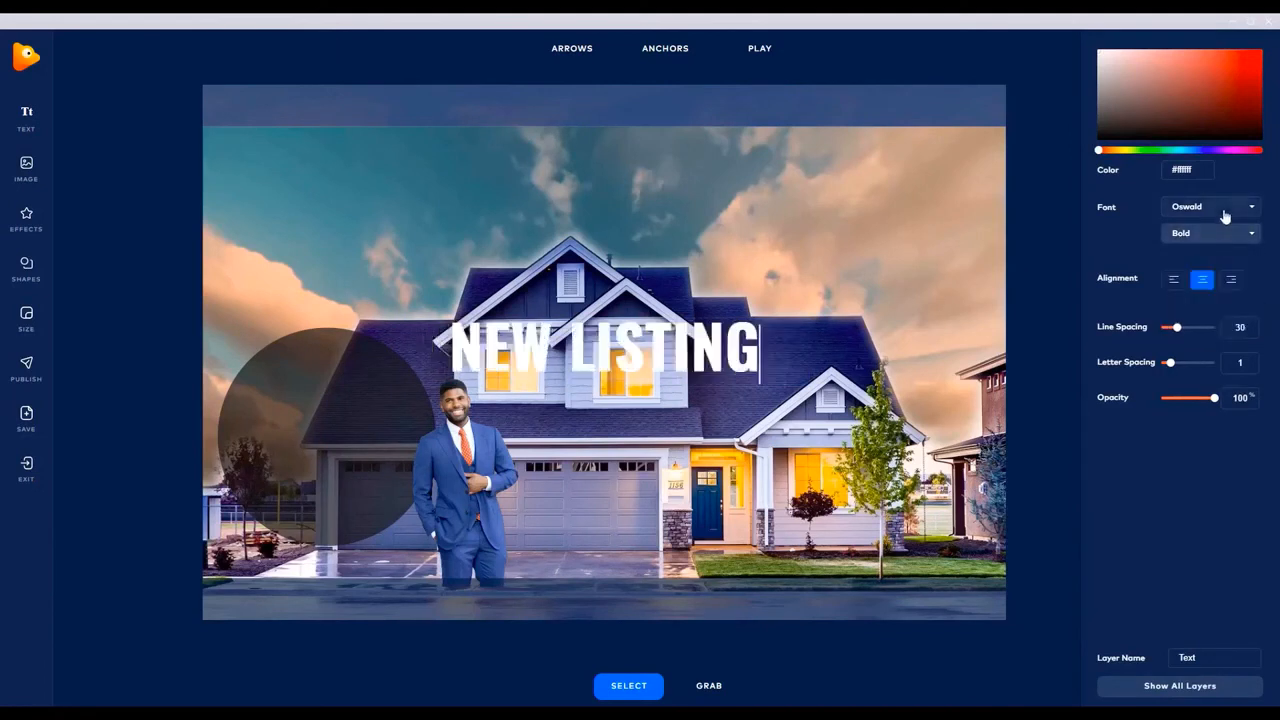
{"action": "left_click", "coordinate": [1226, 208]}
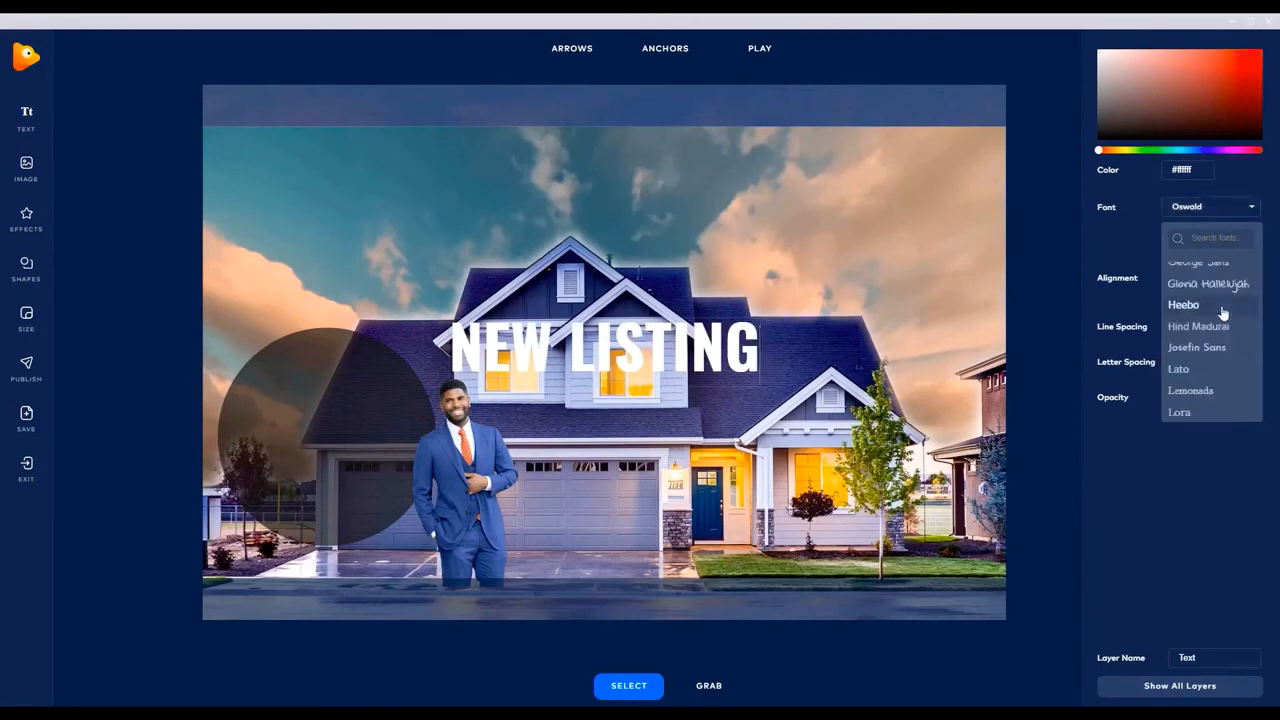
{"action": "scroll", "coordinate": [1222, 313], "scroll_direction": "down", "scroll_amount": 5}
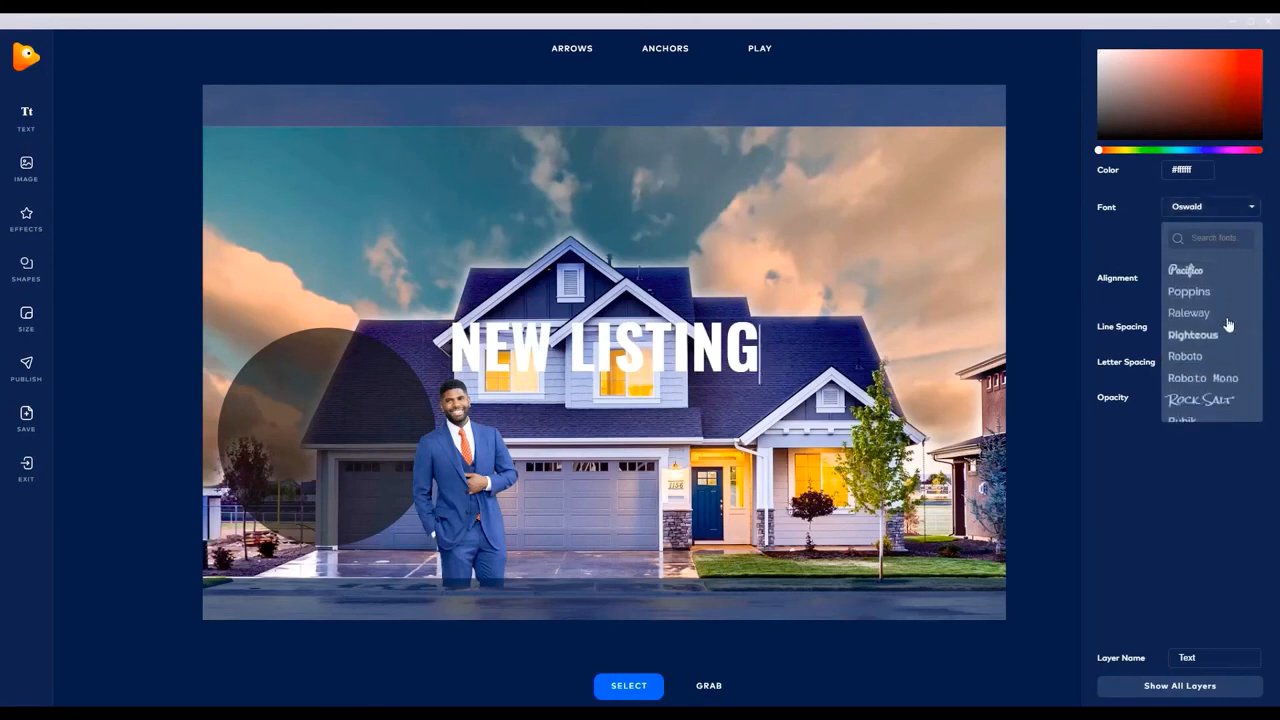
{"action": "scroll", "coordinate": [1226, 324], "scroll_direction": "up", "scroll_amount": 2}
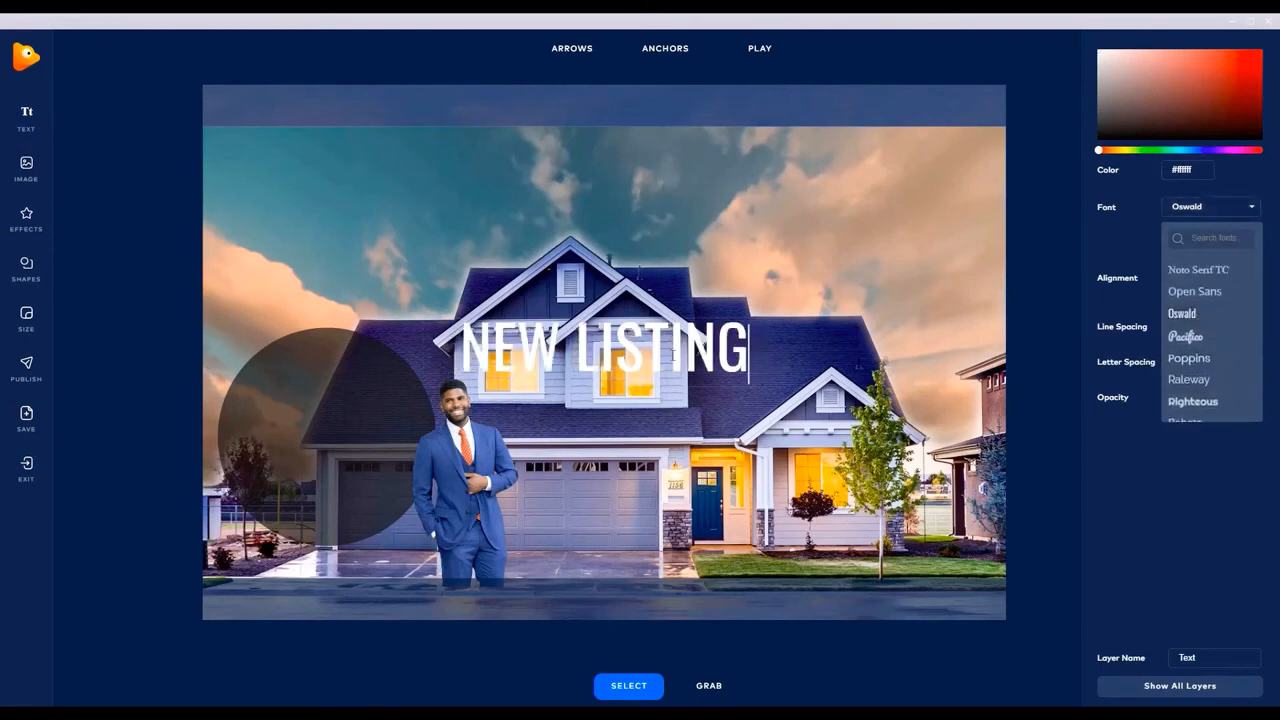
Shrink the "NEW LISTING" text and place it in the upper part of the dark circle.
{"action": "left_click", "coordinate": [641, 356]}
{"action": "left_click", "coordinate": [672, 352]}
{"action": "left_click_drag", "start_coordinate": [672, 352], "coordinate": [403, 382]}
{"action": "left_click_drag", "start_coordinate": [477, 346], "coordinate": [365, 392]}
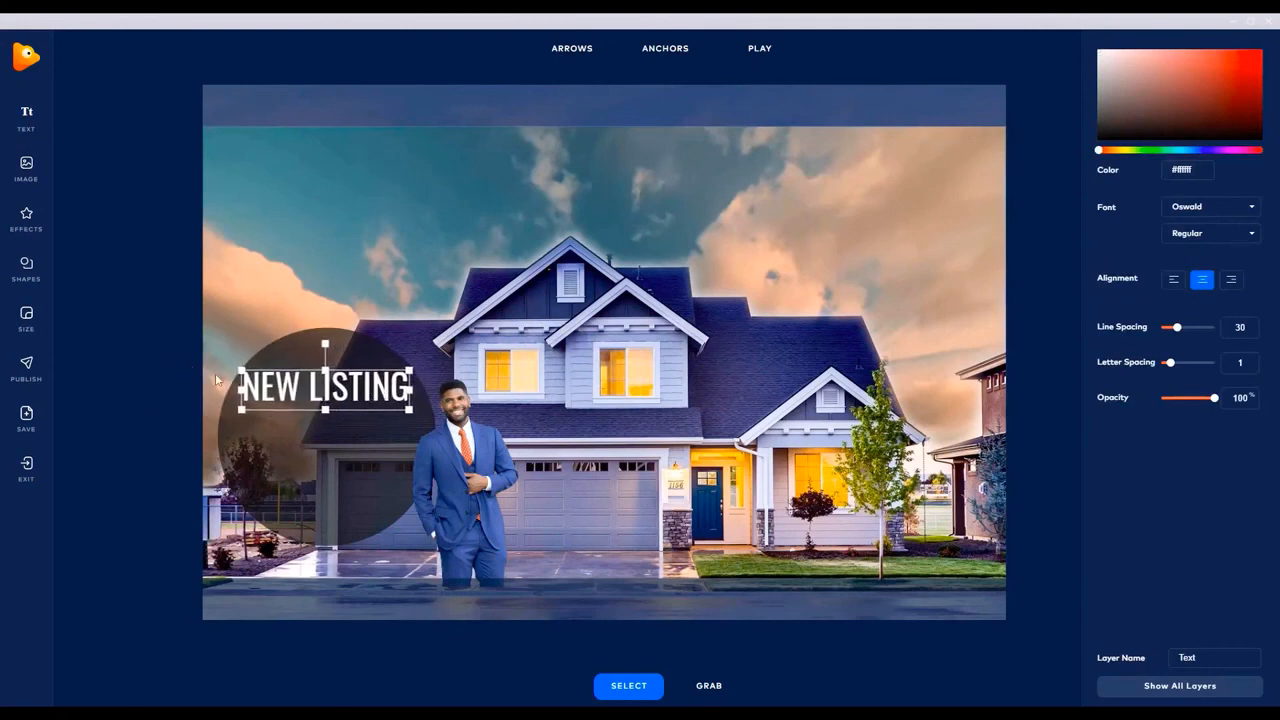
Add another text element over the house and select all of its placeholder wording for editing.
{"action": "left_click", "coordinate": [48, 116]}
{"action": "double_click", "coordinate": [730, 358]}
{"action": "key", "text": "ctrl+a"}
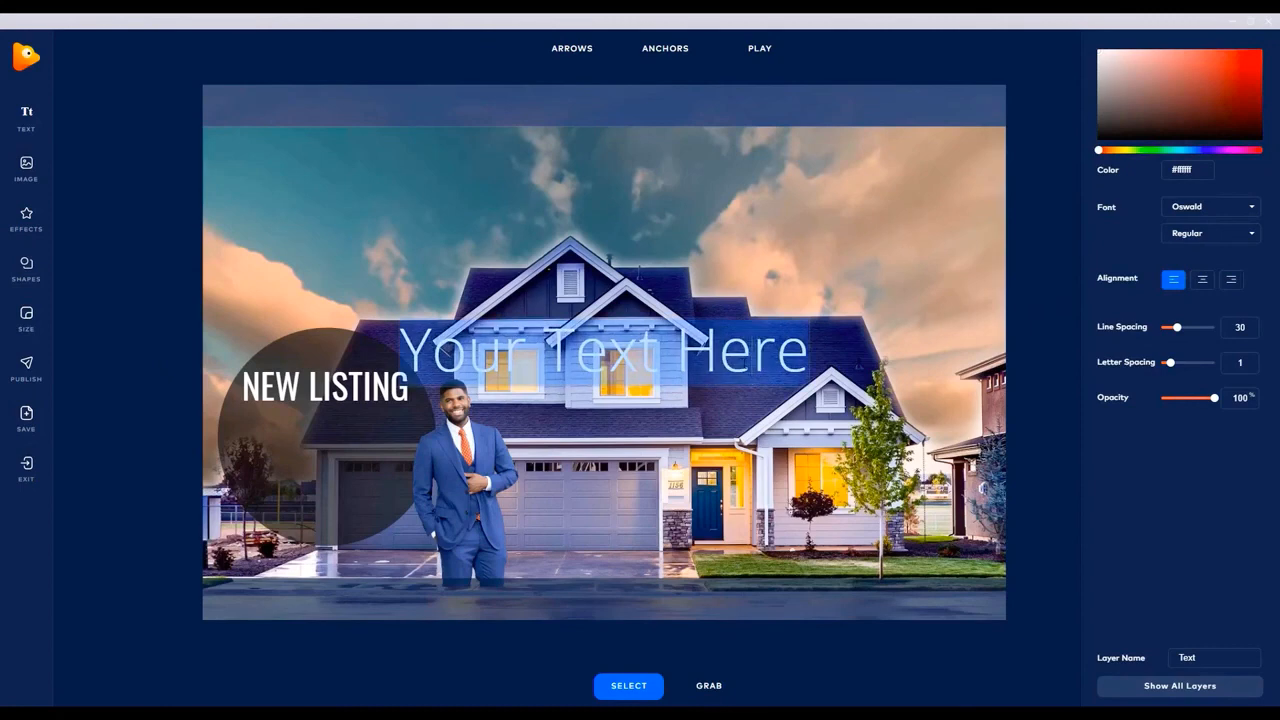
{"action": "type", "text": "CLI"}
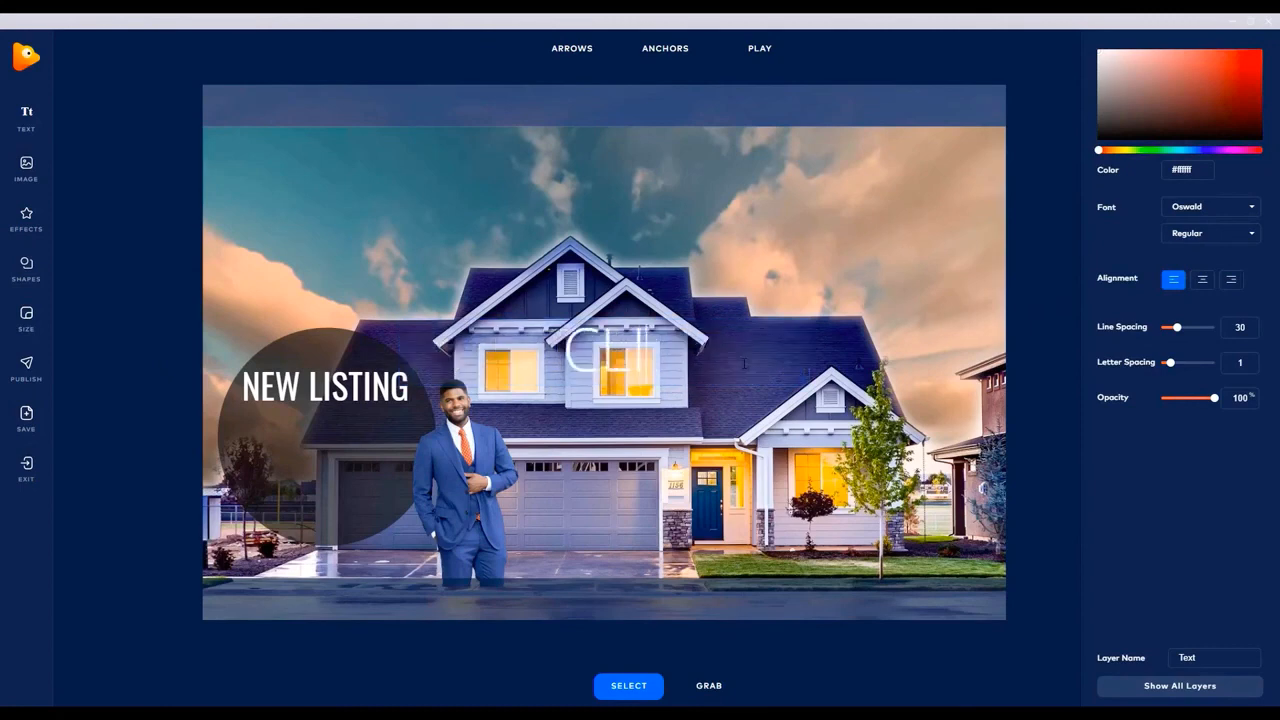
{"action": "type", "text": "CK BELOW FOR MORE I"}
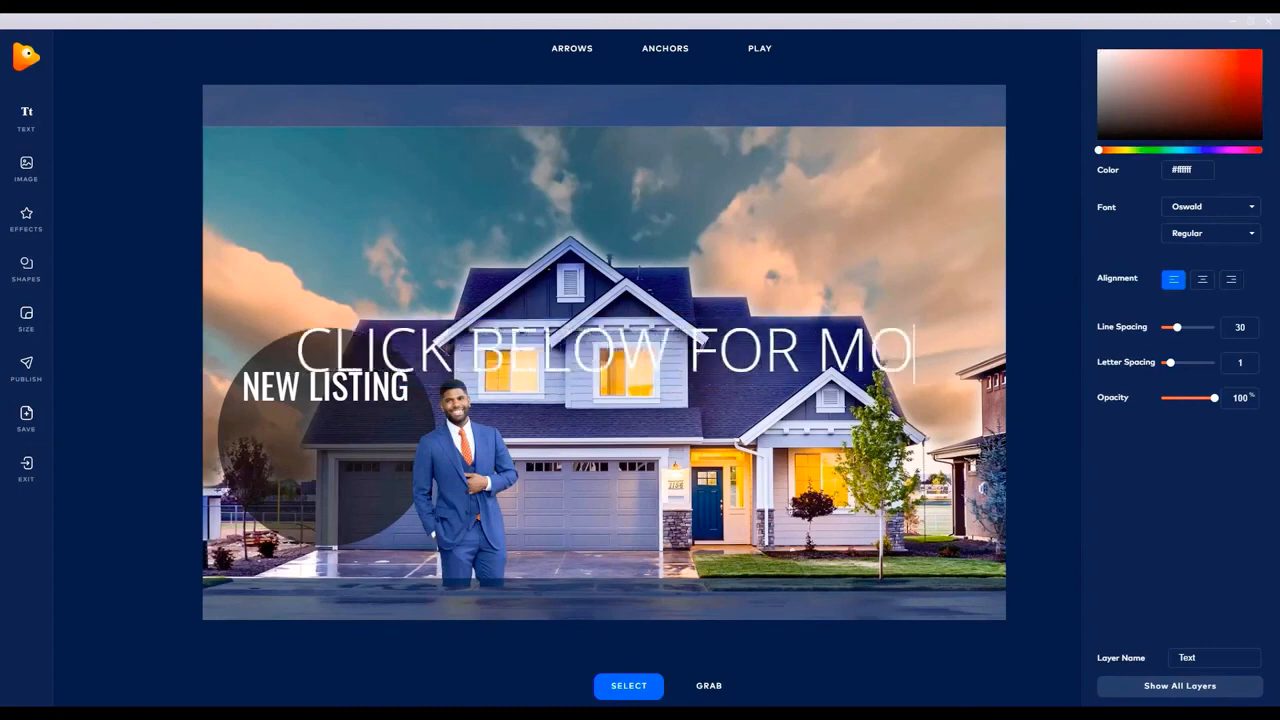
{"action": "key", "text": "BackSpace"}
{"action": "key", "text": "BackSpace"}
{"action": "key", "text": "BackSpace"}
{"action": "key", "text": "BackSpace"}
{"action": "key", "text": "BackSpace"}
{"action": "key", "text": "BackSpace"}
{"action": "key", "text": "BackSpace"}
{"action": "key", "text": "BackSpace"}
{"action": "key", "text": "BackSpace"}
{"action": "key", "text": "BackSpace"}
{"action": "key", "text": "BackSpace"}
{"action": "key", "text": "BackSpace"}
{"action": "key", "text": "BackSpace"}
{"action": "key", "text": "BackSpace"}
{"action": "key", "text": "BackSpace"}
{"action": "key", "text": "BackSpace"}
{"action": "key", "text": "BackSpace"}
{"action": "key", "text": "BackSpace"}
{"action": "key", "text": "BackSpace"}
{"action": "key", "text": "BackSpace"}
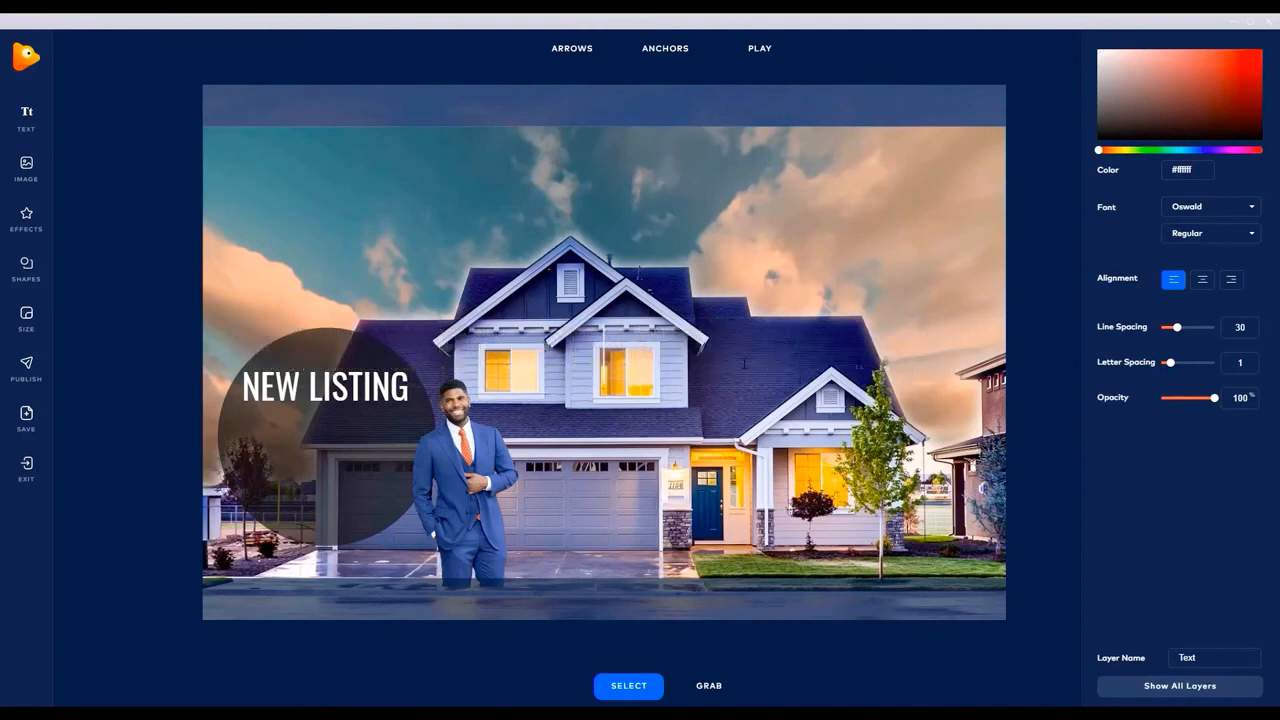
Enter "COMMENT BELOW FOR DETAILS" in the new text element, with a line break before "FOR".
{"action": "type", "text": "COMMENT"}
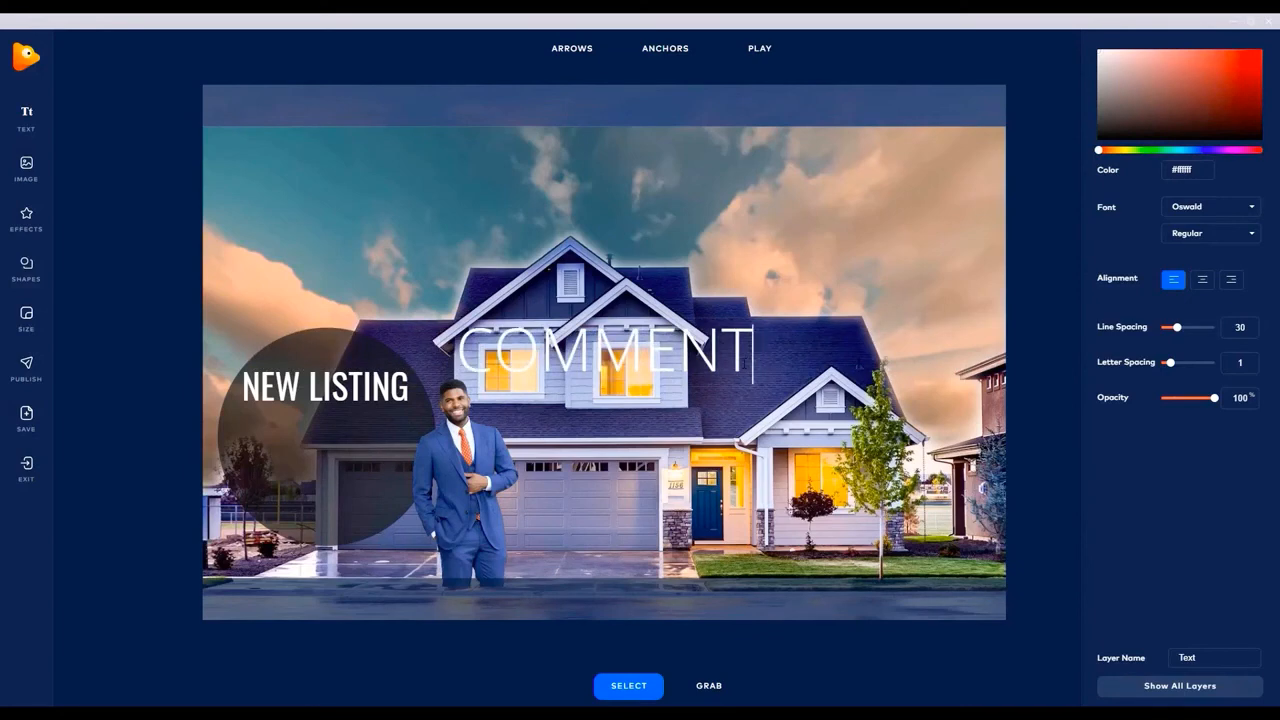
{"action": "type", "text": "BEL"}
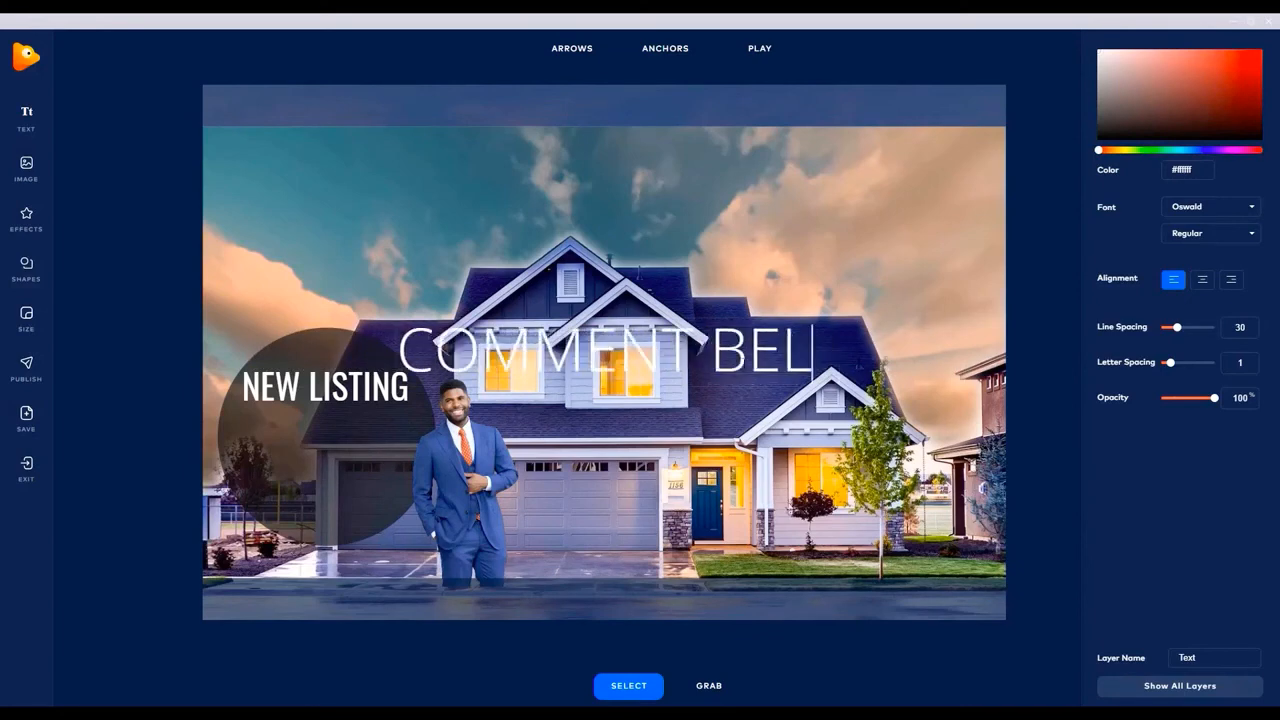
{"action": "type", "text": "OW FRR DETAILS"}
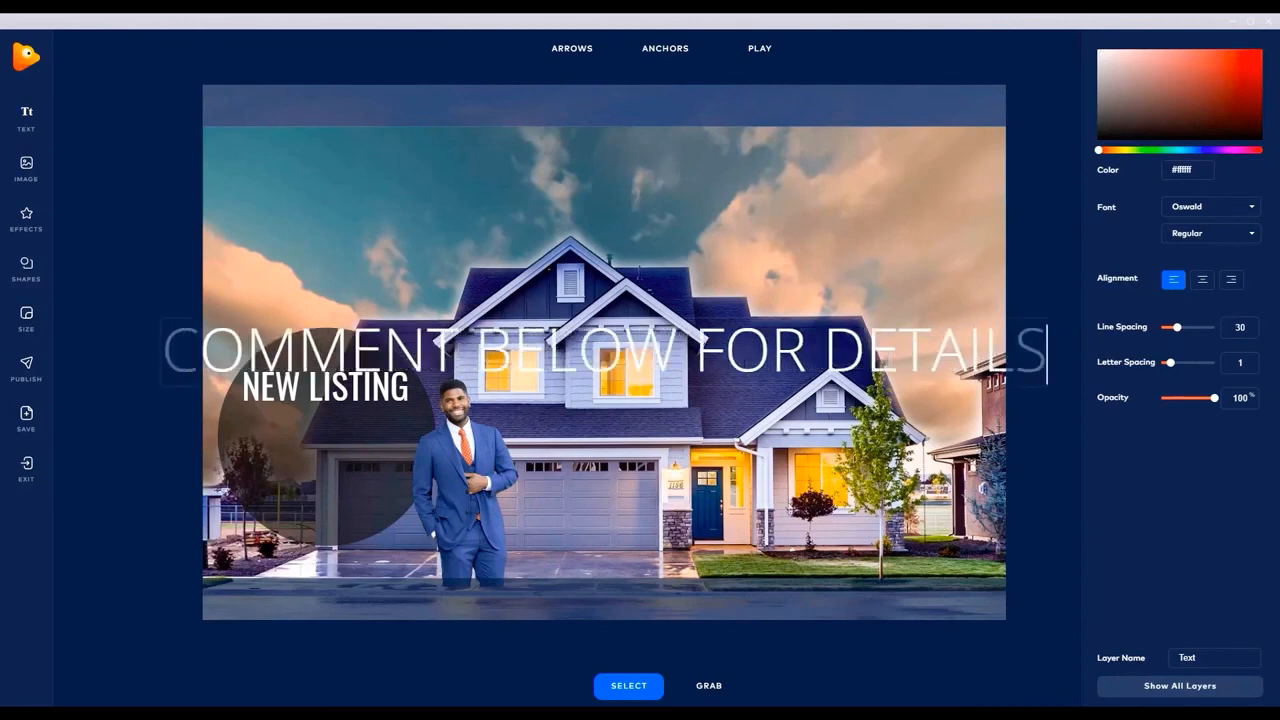
{"action": "left_click", "coordinate": [694, 354]}
{"action": "key", "text": "Return"}
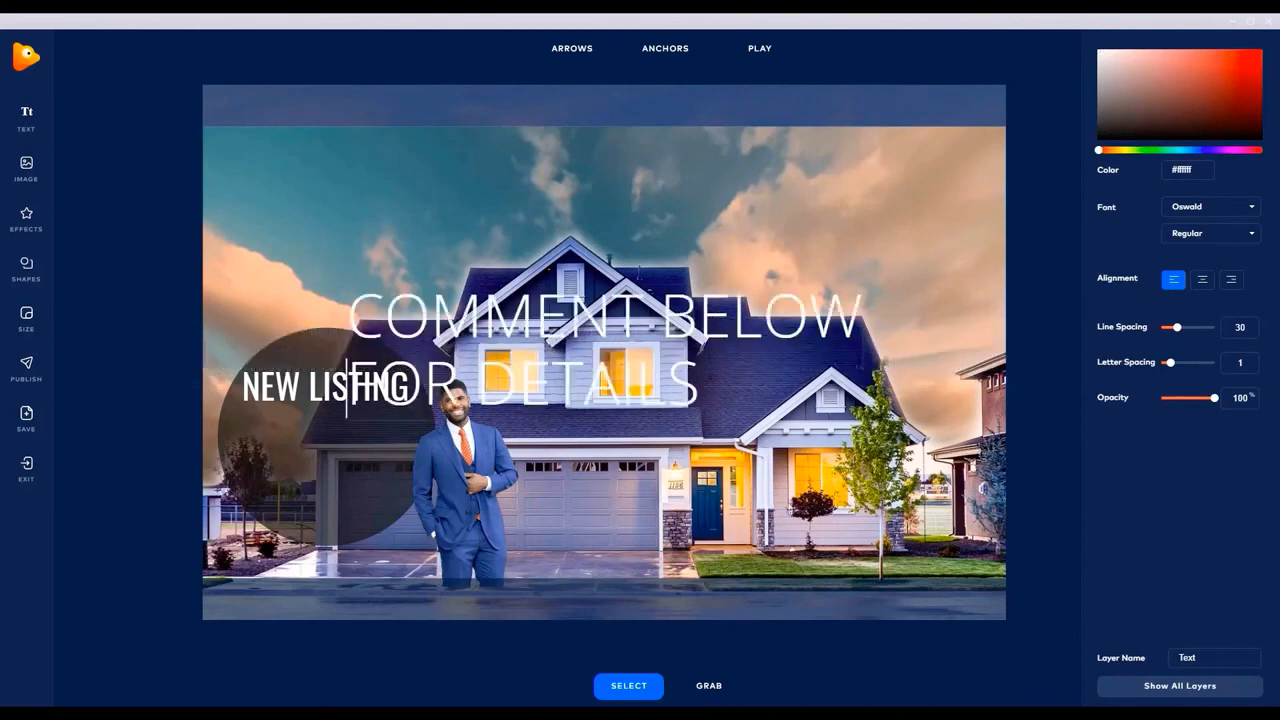
Centre the "COMMENT BELOW FOR DETAILS" text and set its font to Oswald Regular.
{"action": "left_click", "coordinate": [1204, 283]}
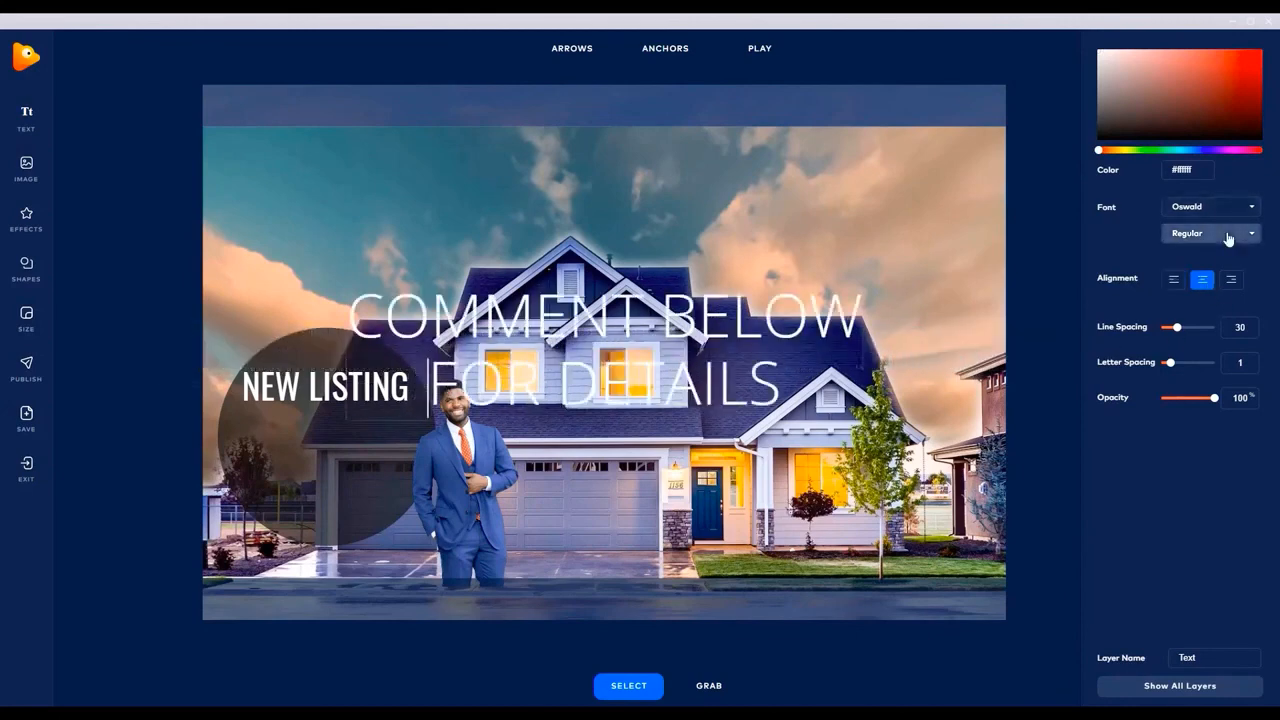
{"action": "left_click", "coordinate": [1226, 234]}
{"action": "left_click", "coordinate": [1211, 253]}
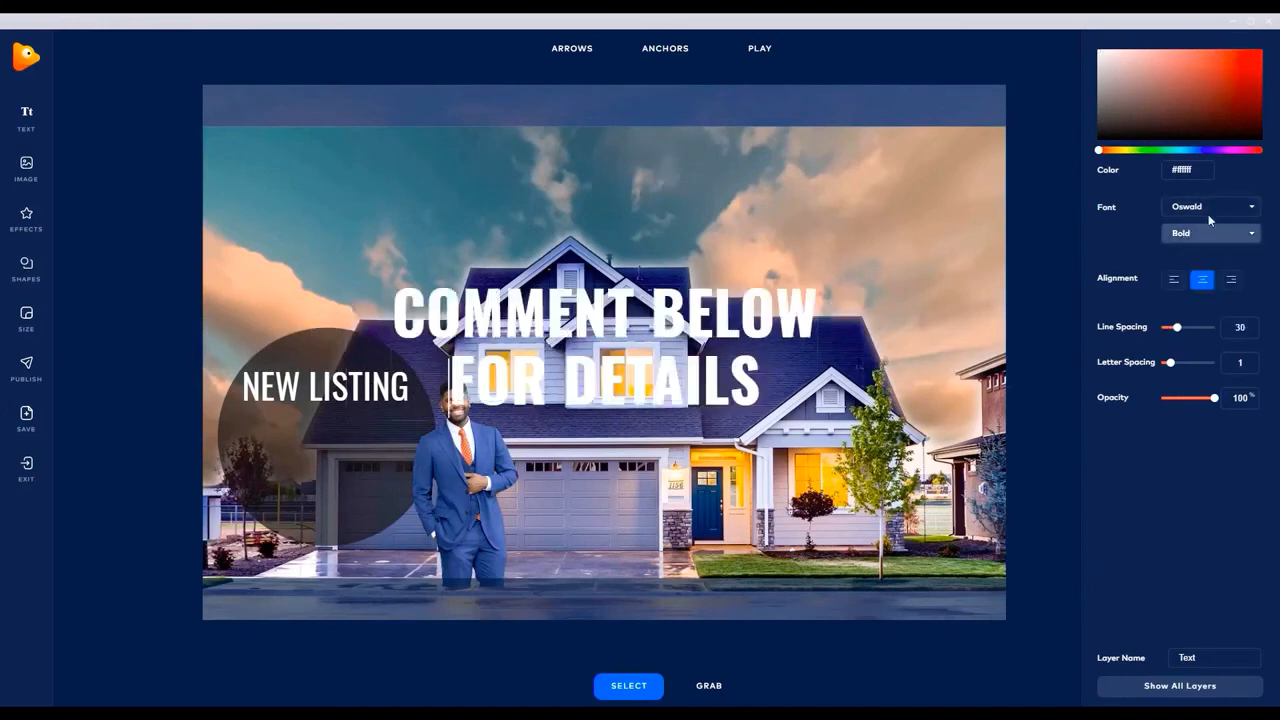
{"action": "left_click", "coordinate": [1208, 208]}
{"action": "scroll", "coordinate": [1222, 331], "scroll_direction": "down", "scroll_amount": 8}
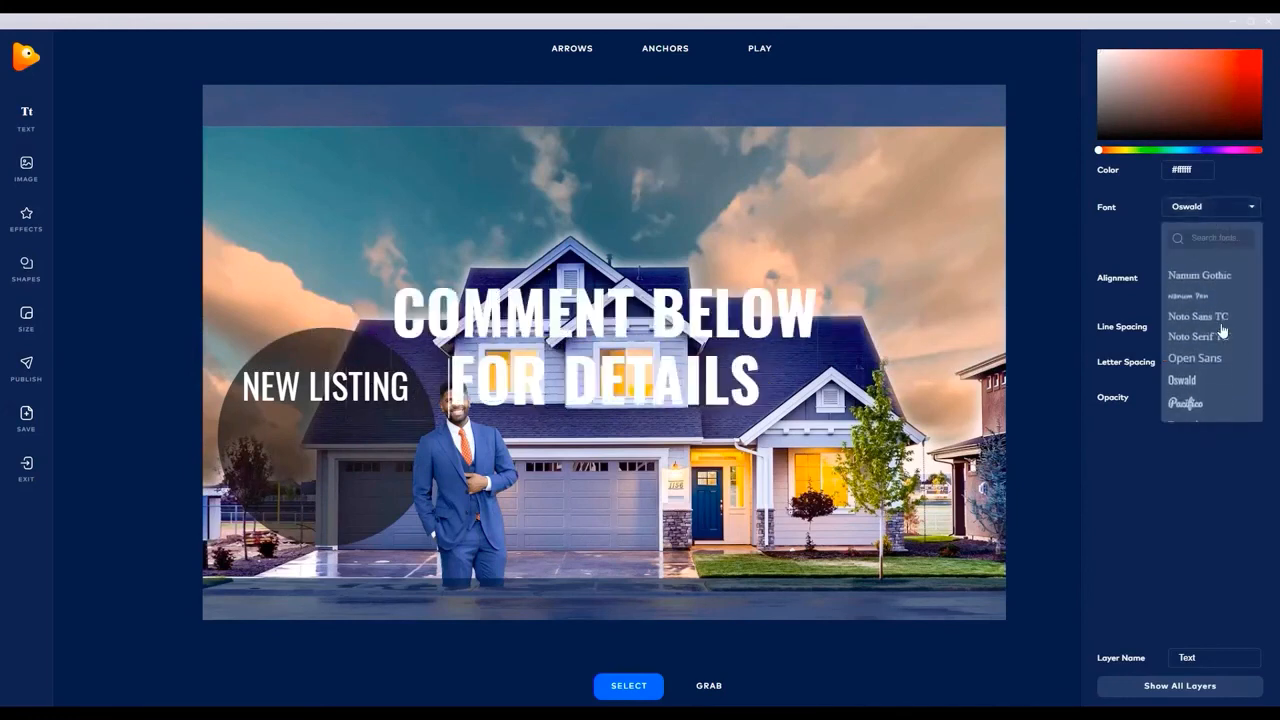
{"action": "left_click", "coordinate": [1205, 380]}
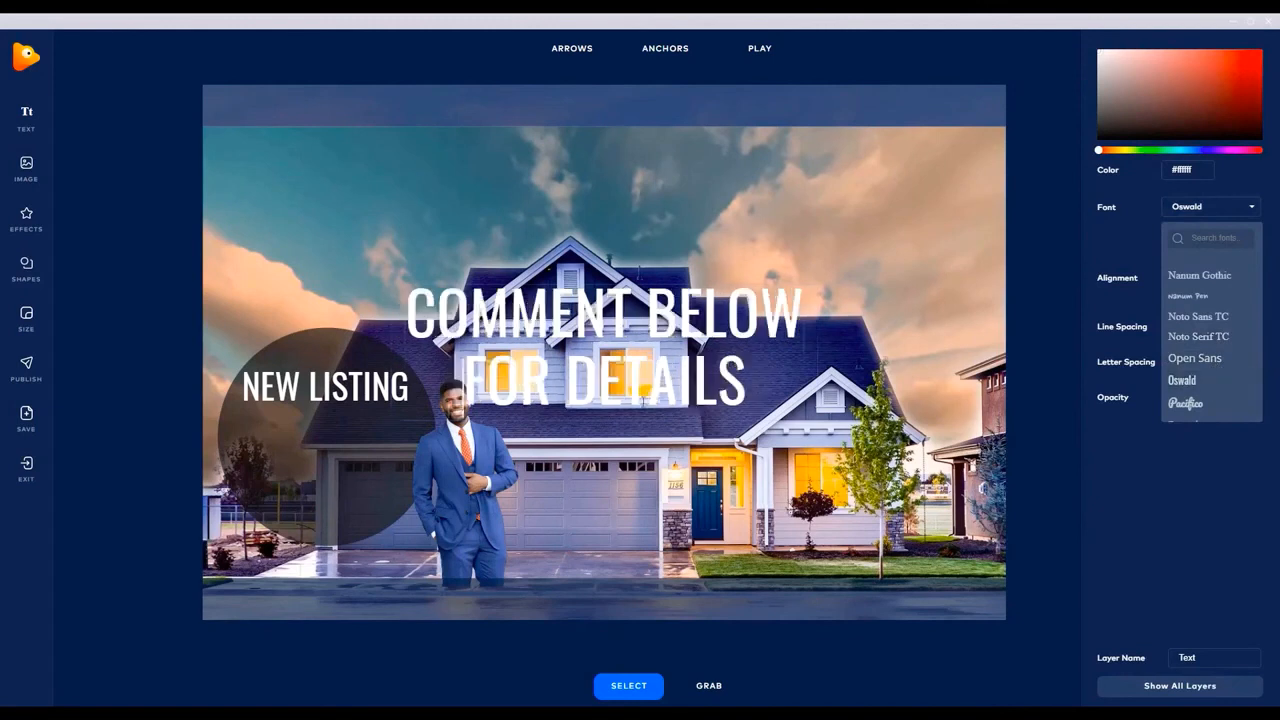
{"action": "left_click", "coordinate": [731, 302]}
{"action": "left_click", "coordinate": [773, 449]}
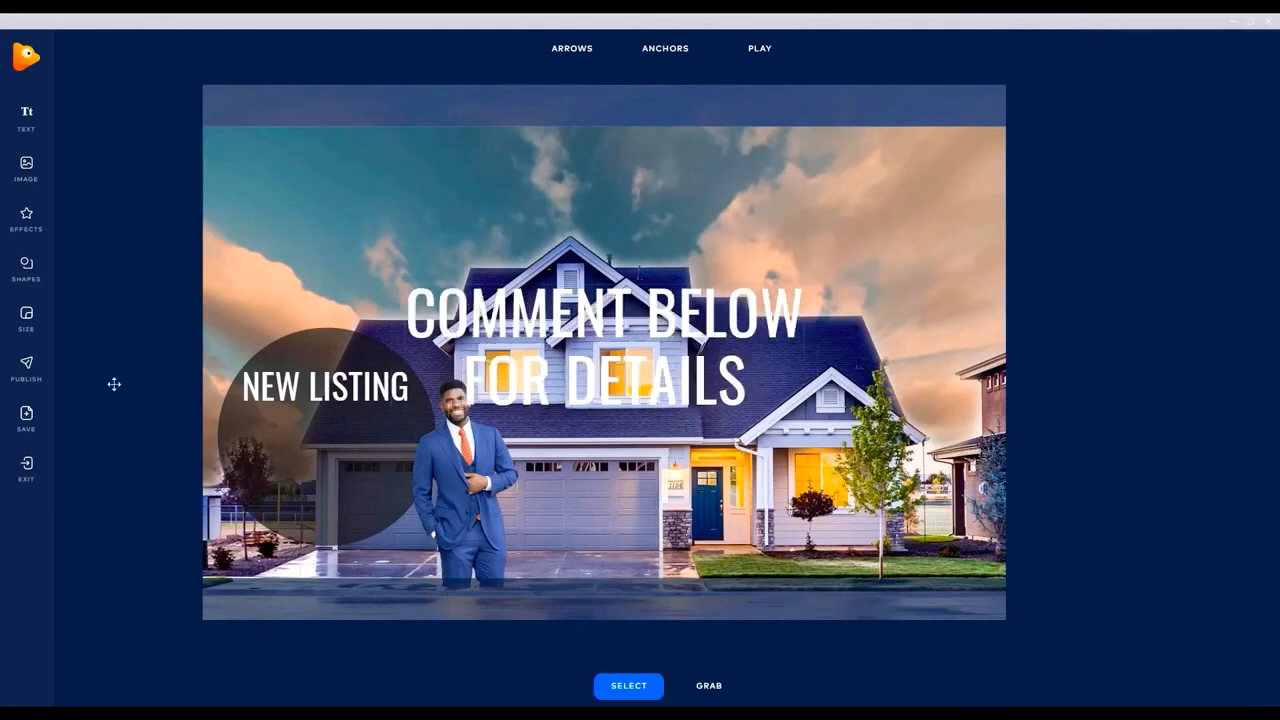
Shrink the "COMMENT BELOW FOR DETAILS" text to fit the lower part of the circle, beneath "NEW LISTING".
{"action": "left_click", "coordinate": [698, 338]}
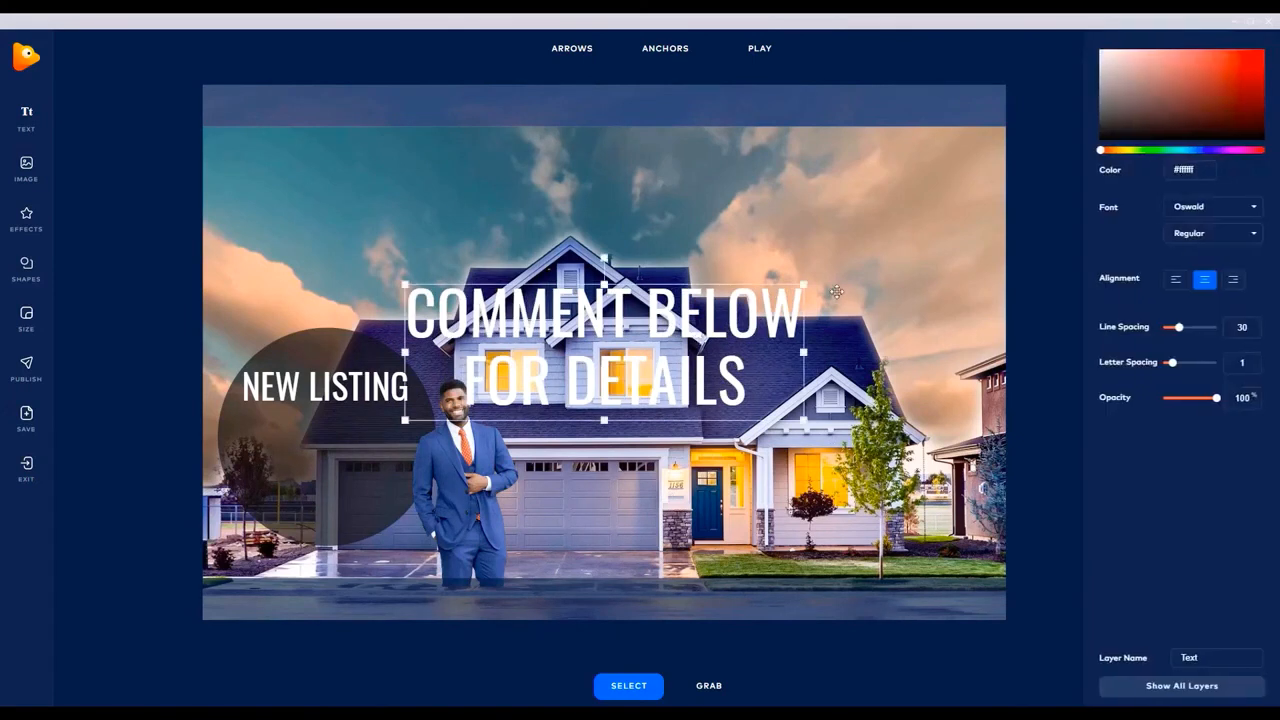
{"action": "left_click_drag", "start_coordinate": [805, 284], "coordinate": [578, 360]}
{"action": "left_click_drag", "start_coordinate": [468, 408], "coordinate": [299, 503]}
{"action": "left_click_drag", "start_coordinate": [409, 457], "coordinate": [351, 477]}
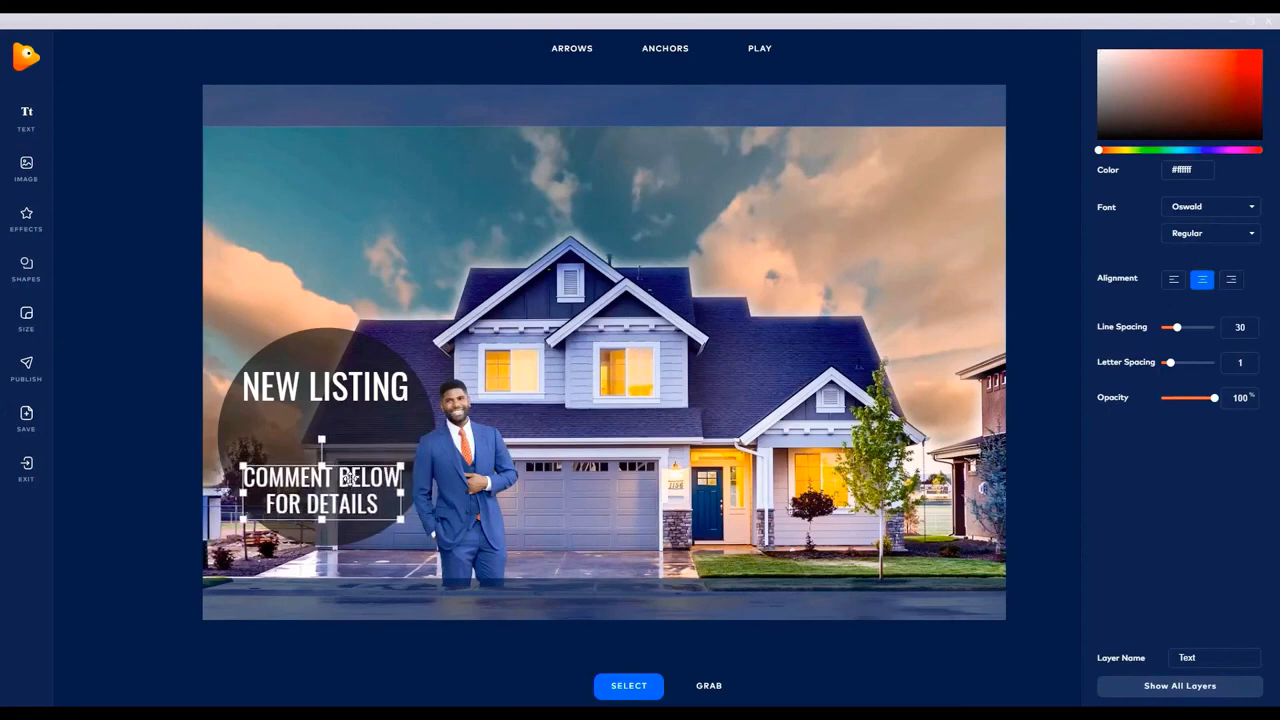
{"action": "left_click_drag", "start_coordinate": [402, 463], "coordinate": [367, 485]}
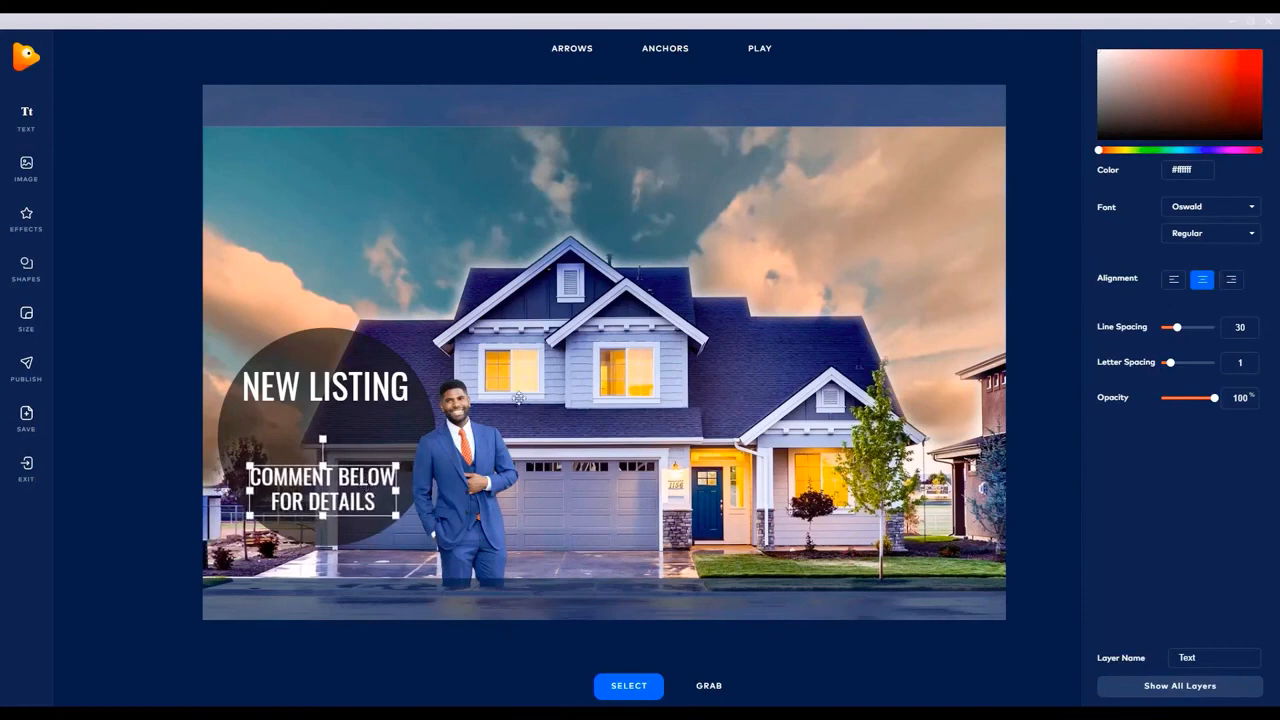
{"action": "left_click", "coordinate": [148, 242]}
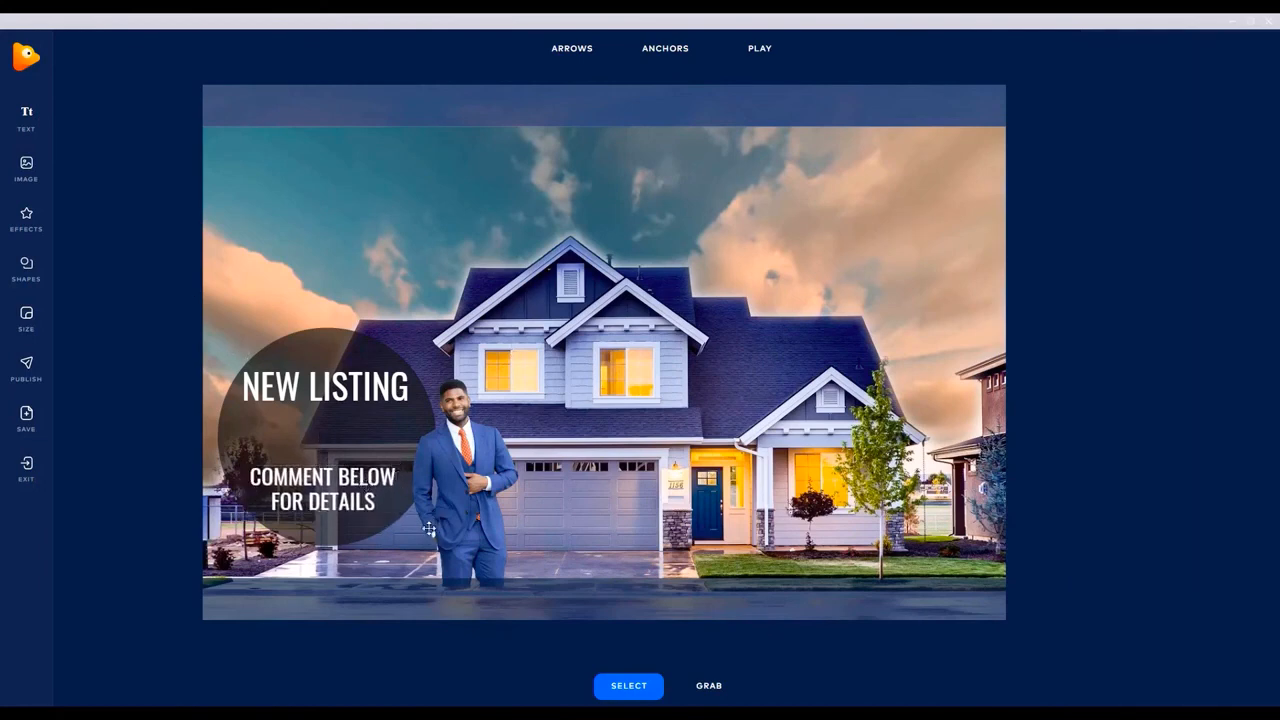
Add a third text element over the house reading "$500,000".
{"action": "left_click", "coordinate": [30, 116]}
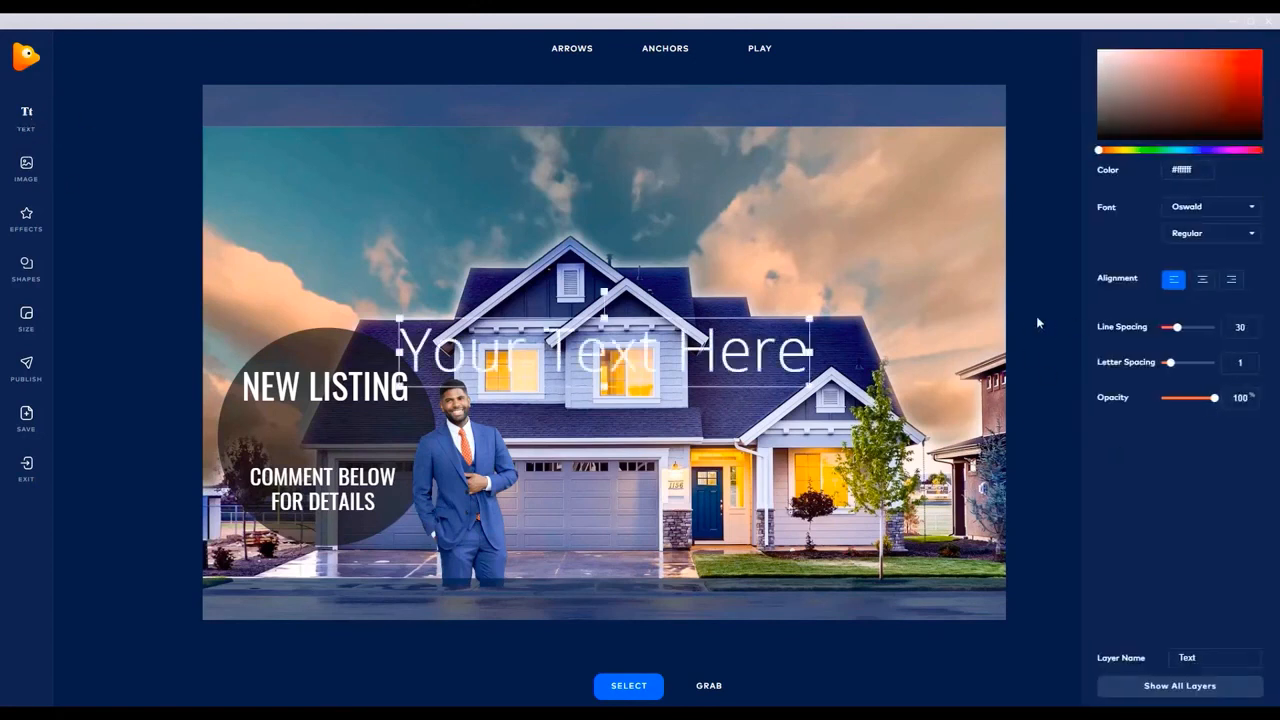
{"action": "double_click", "coordinate": [671, 364]}
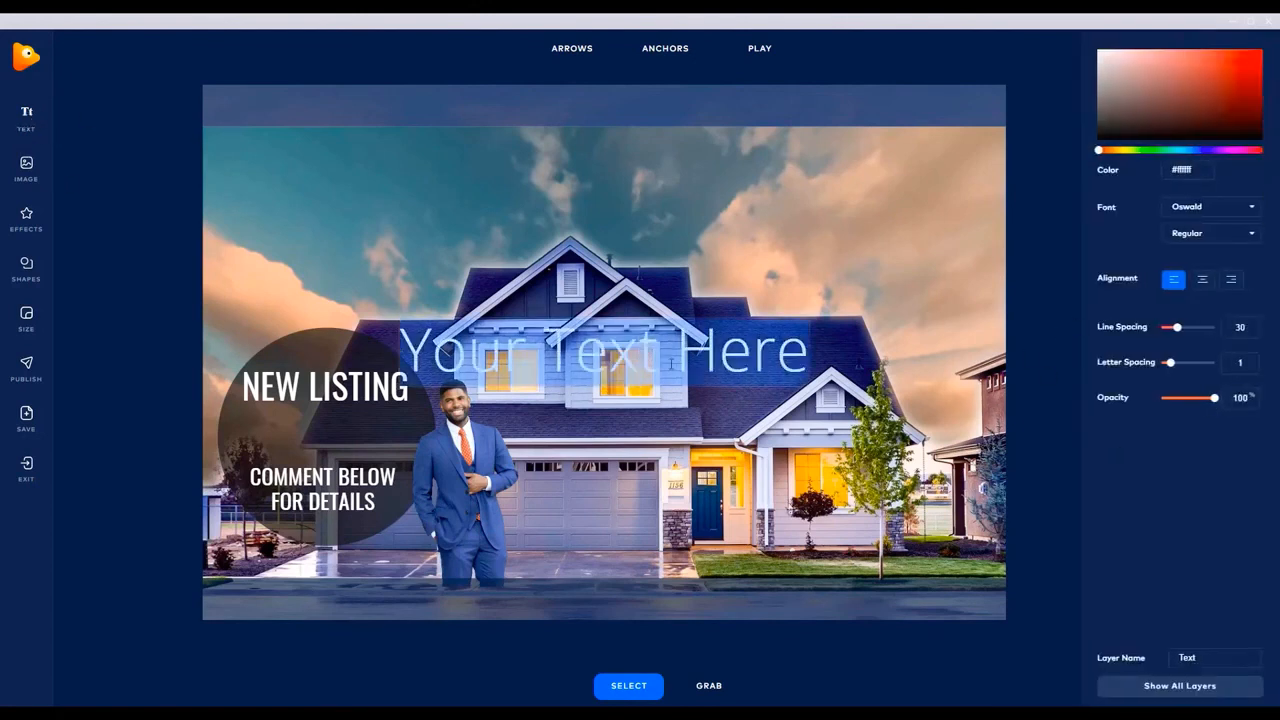
{"action": "type", "text": "$"}
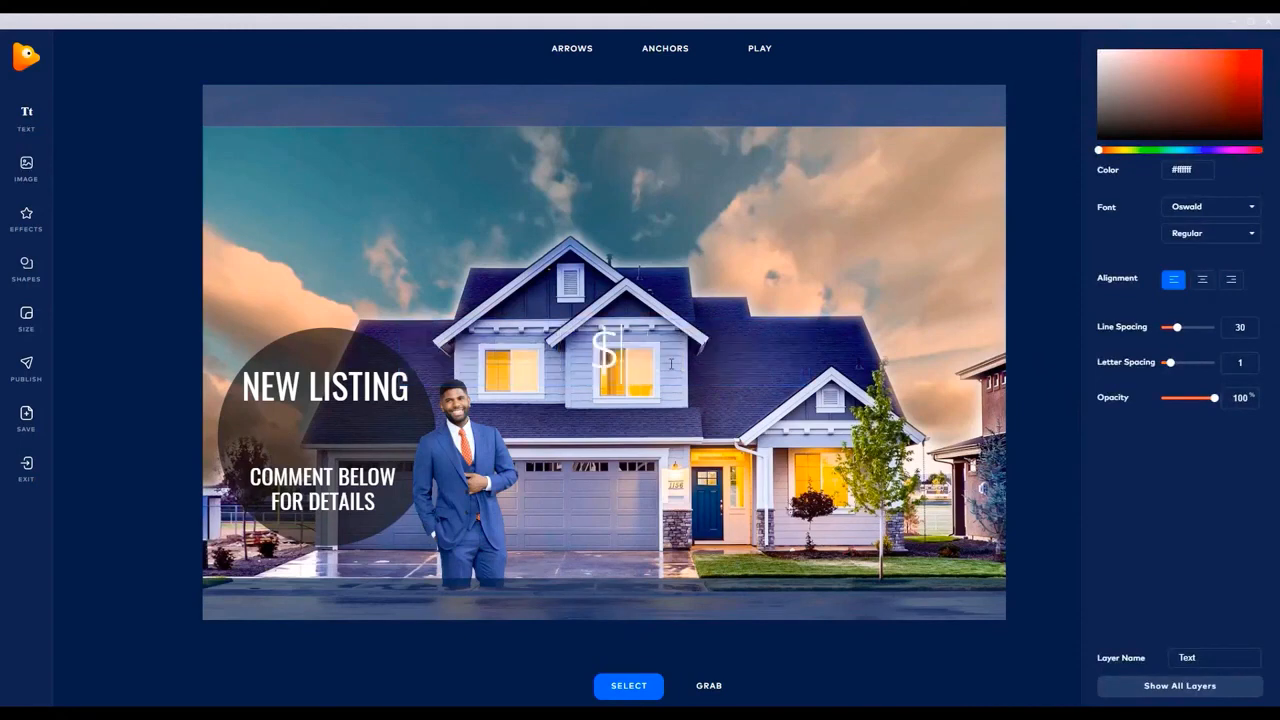
{"action": "type", "text": "500"}
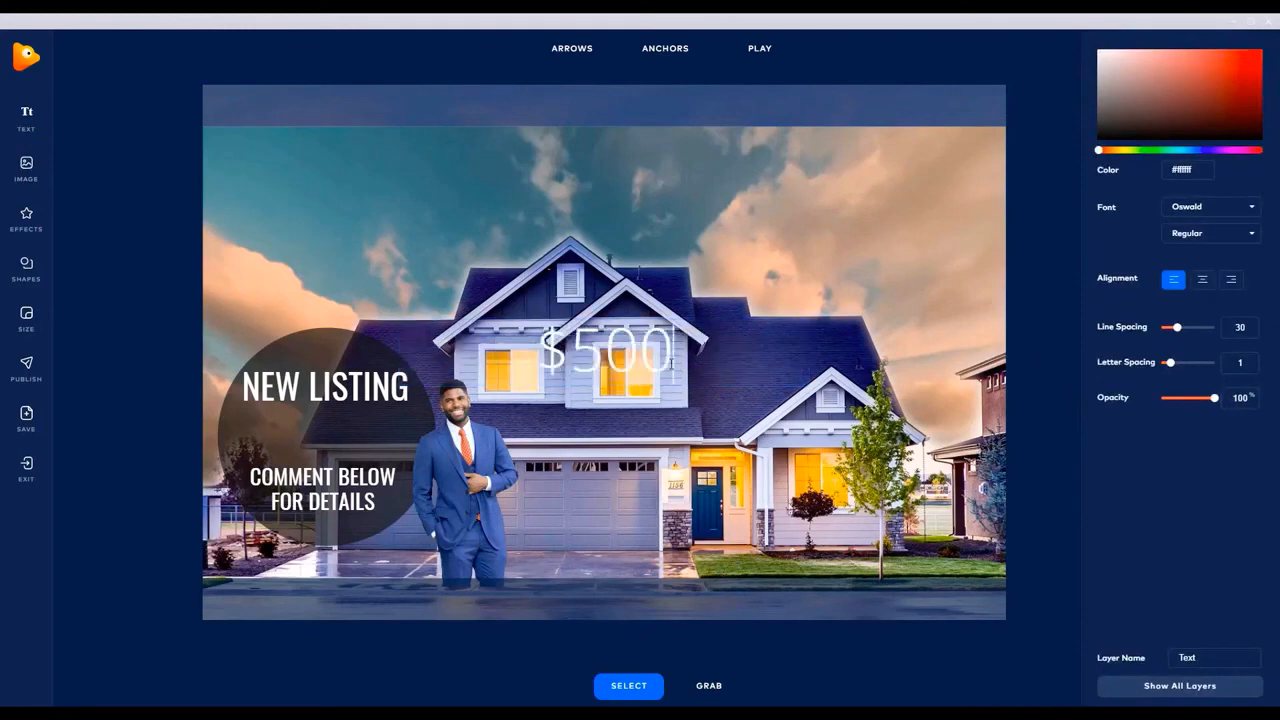
{"action": "type", "text": " 0000"}
{"action": "key", "text": "BackSpace"}
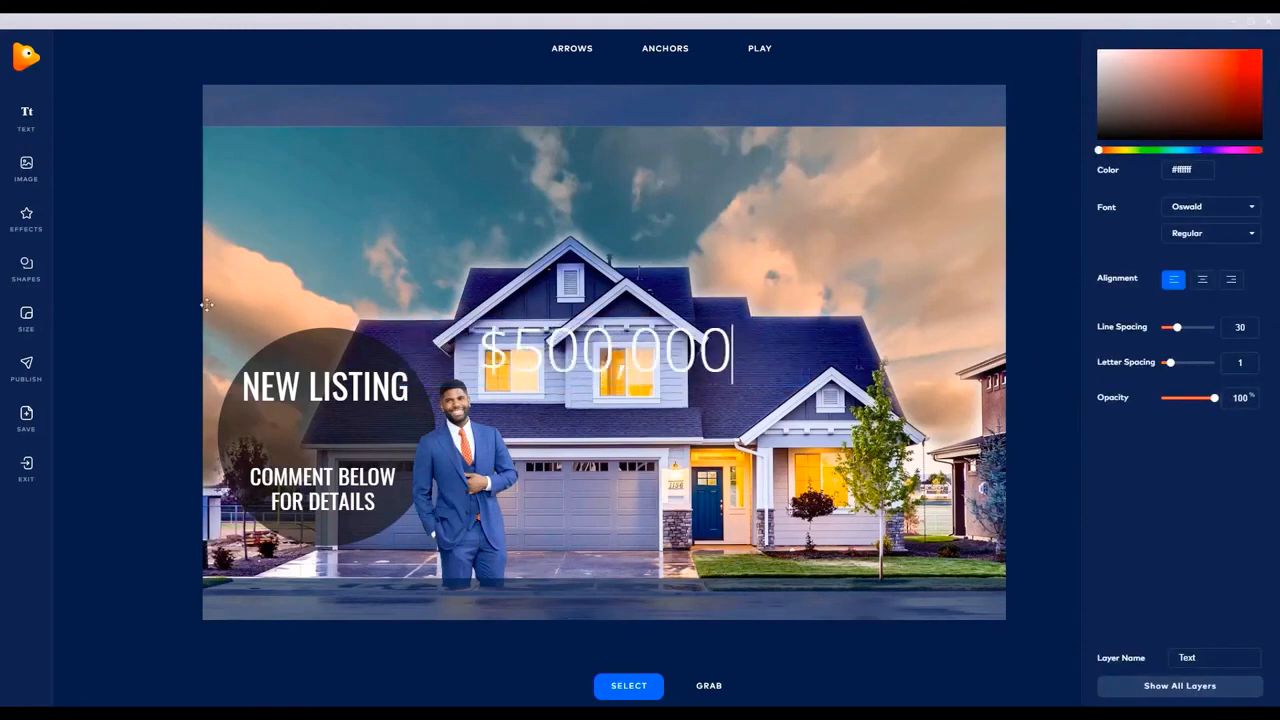
Centre the "$500,000" text and set its font to Oswald Regular.
{"action": "left_click", "coordinate": [1202, 280]}
{"action": "left_click", "coordinate": [1216, 237]}
{"action": "left_click", "coordinate": [1215, 258]}
{"action": "left_click", "coordinate": [1219, 208]}
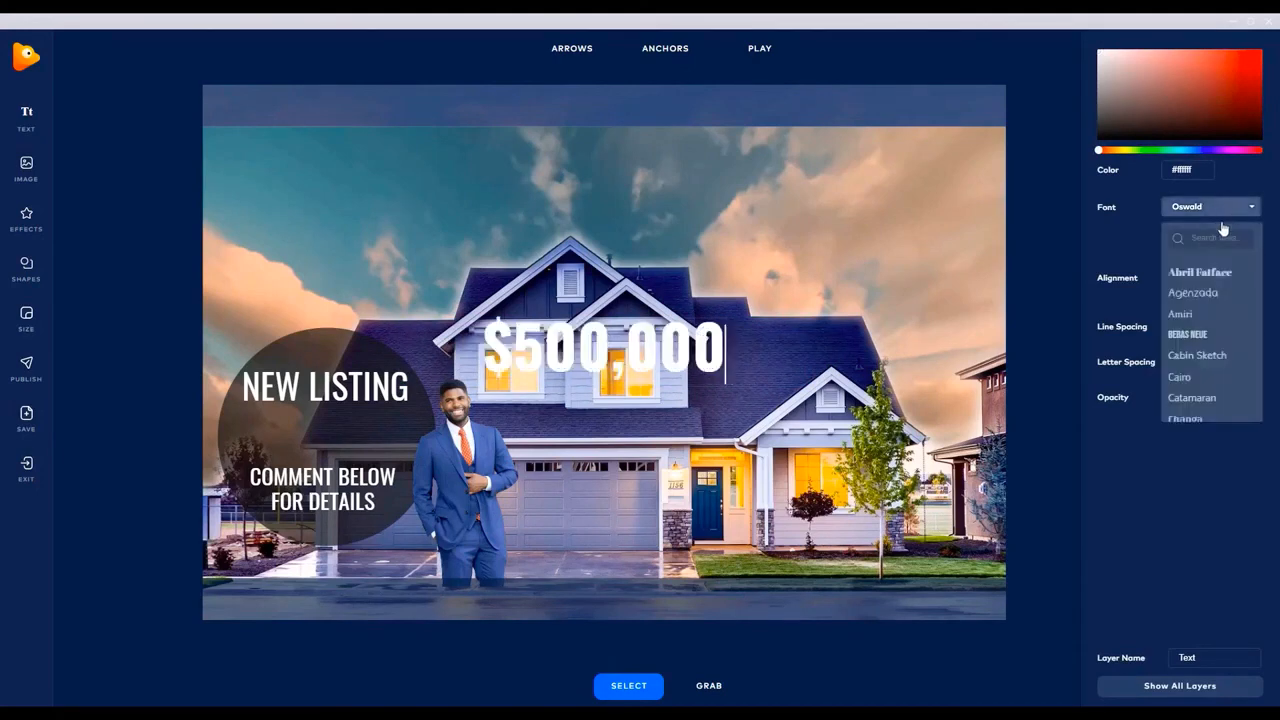
{"action": "scroll", "coordinate": [1222, 320], "scroll_direction": "down", "scroll_amount": 10}
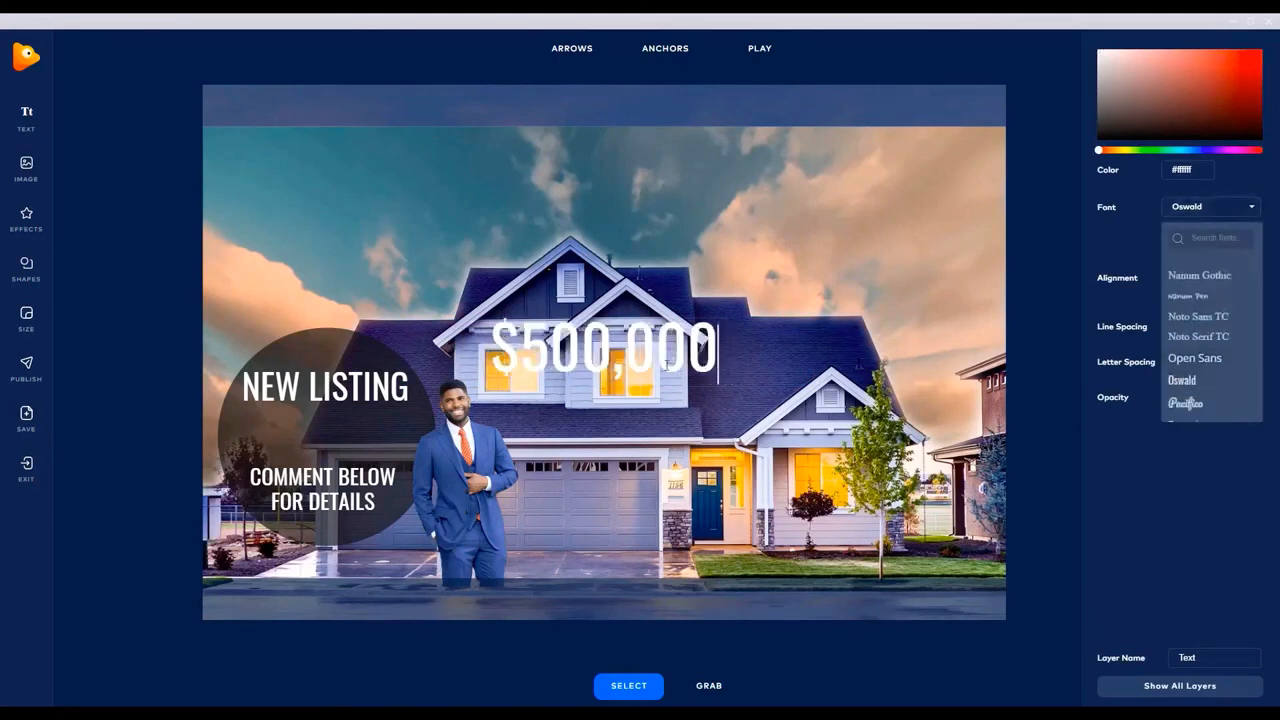
{"action": "left_click", "coordinate": [266, 449]}
{"action": "left_click", "coordinate": [150, 450]}
Shrink "$500,000" and fit it in the circle between the other two texts, also making "COMMENT BELOW FOR DETAILS" slightly smaller.
{"action": "left_click", "coordinate": [640, 350]}
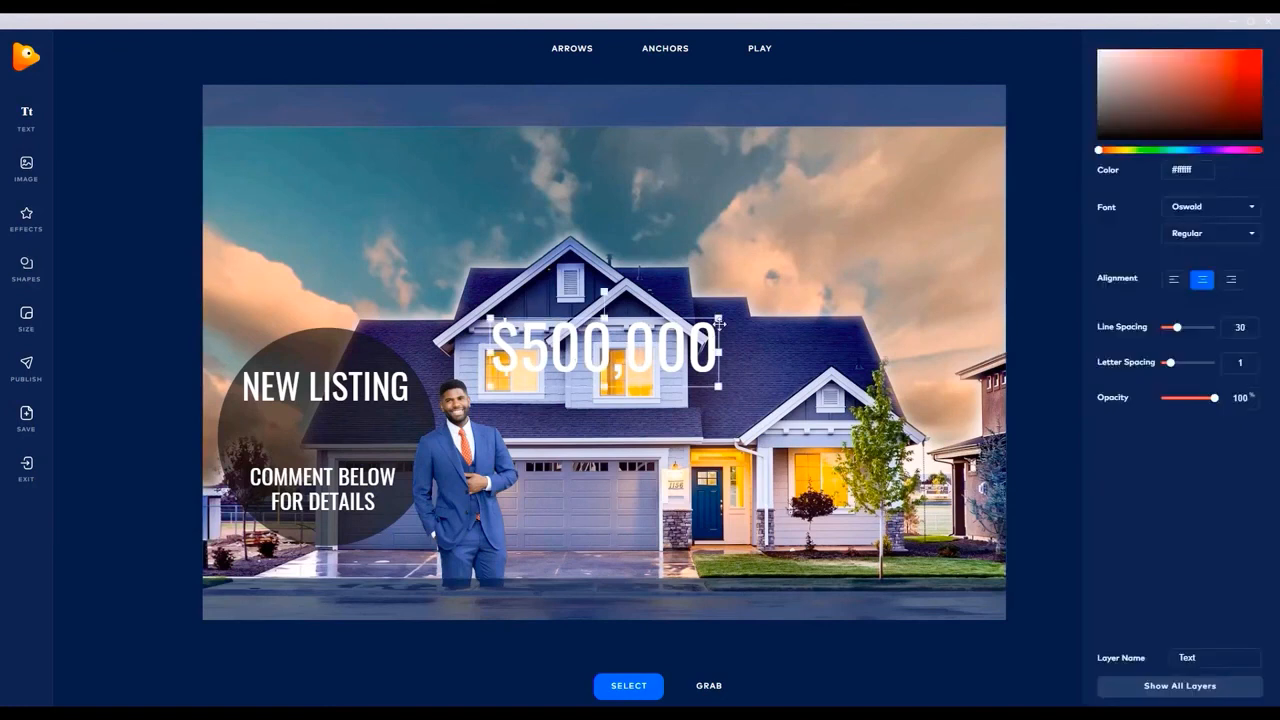
{"action": "left_click_drag", "start_coordinate": [719, 320], "coordinate": [386, 416]}
{"action": "left_click", "coordinate": [336, 498]}
{"action": "left_click_drag", "start_coordinate": [249, 464], "coordinate": [273, 473]}
{"action": "left_click_drag", "start_coordinate": [352, 495], "coordinate": [347, 500]}
{"action": "left_click_drag", "start_coordinate": [351, 436], "coordinate": [350, 399]}
{"action": "left_click_drag", "start_coordinate": [345, 504], "coordinate": [345, 497]}
Nudge the "NEW LISTING" text slightly so it lines up above "$500,000" in the circle.
{"action": "left_click", "coordinate": [362, 446]}
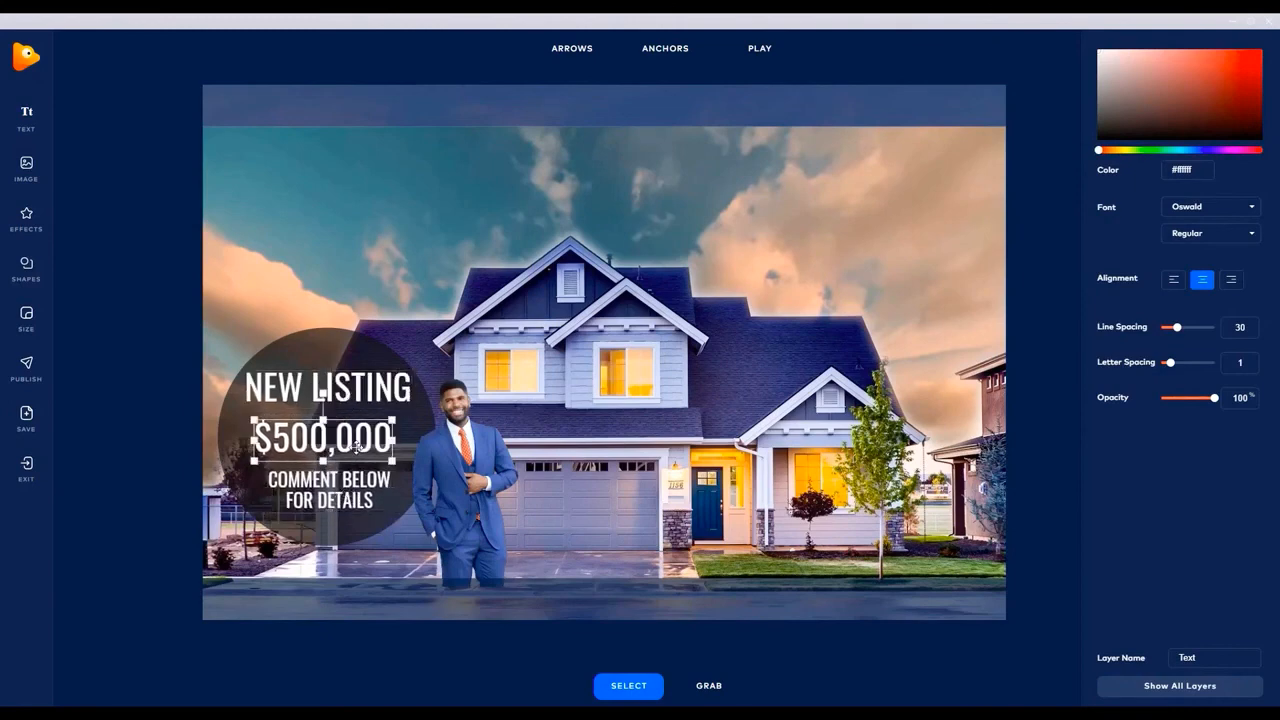
{"action": "left_click", "coordinate": [360, 390]}
{"action": "left_click_drag", "start_coordinate": [360, 389], "coordinate": [358, 391]}
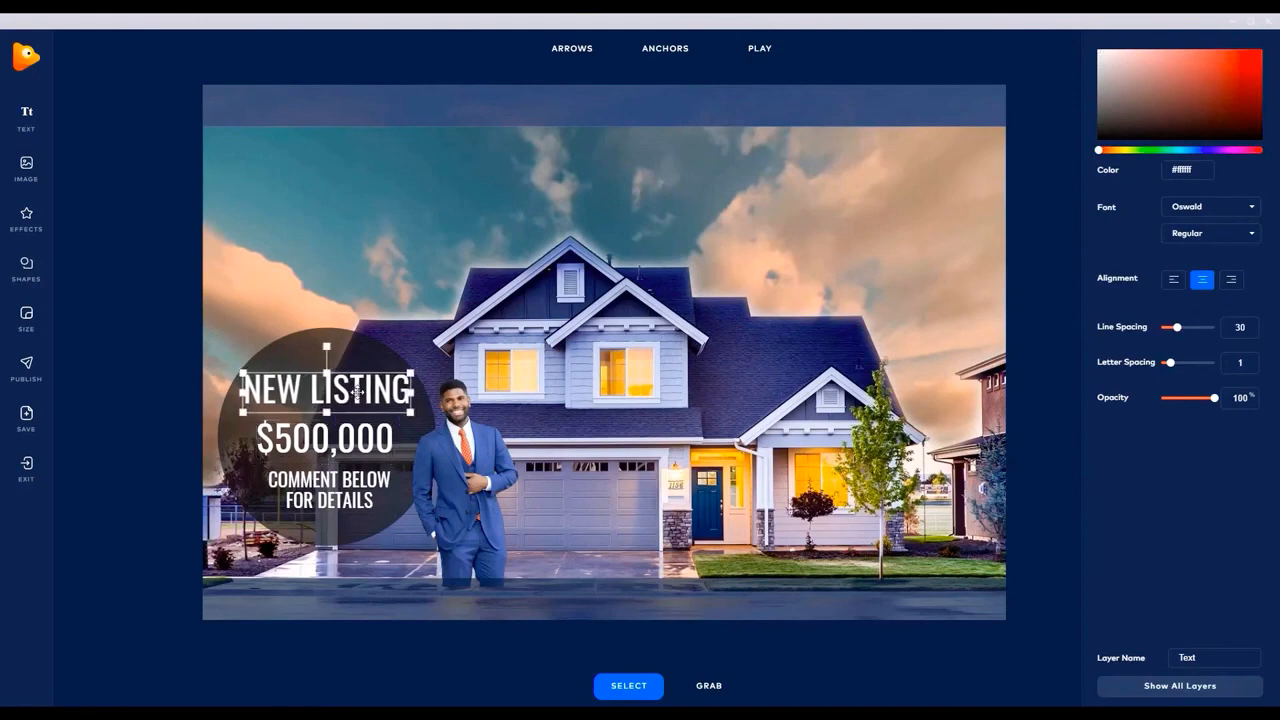
Deselect the text and play the real-estate ad to preview its animation.
{"action": "left_click", "coordinate": [107, 330]}
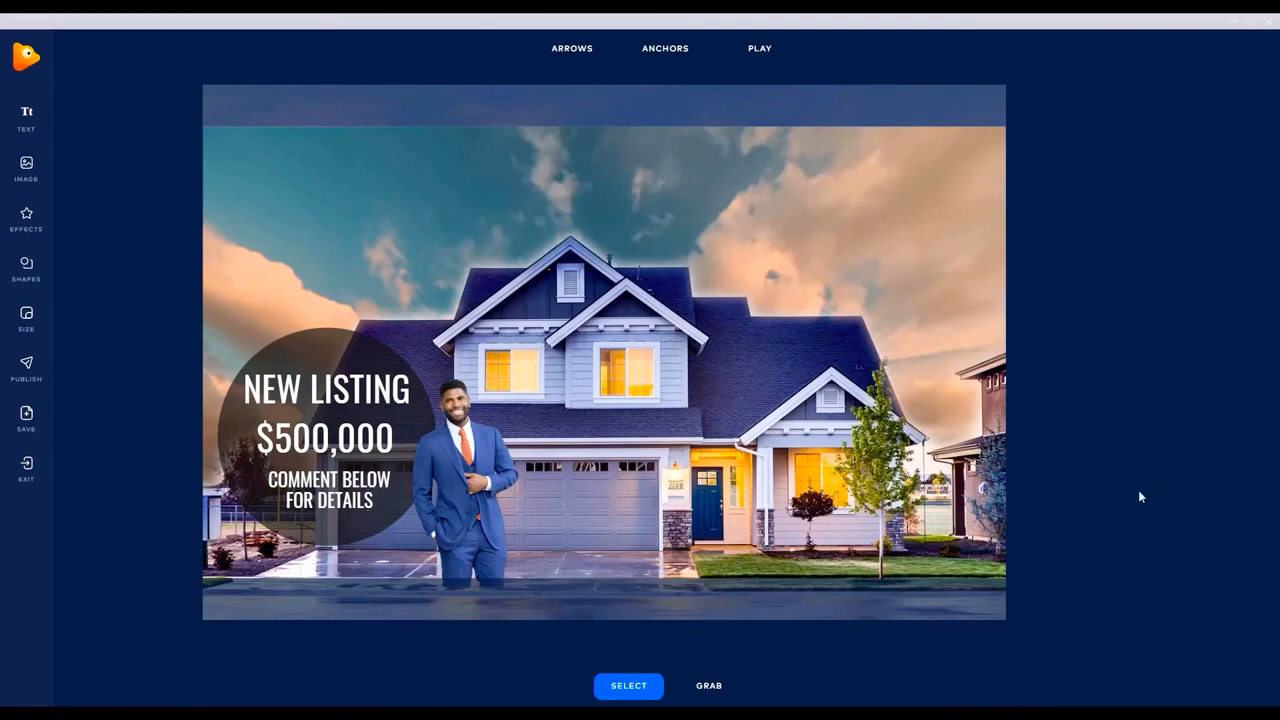
{"action": "left_click", "coordinate": [762, 46]}
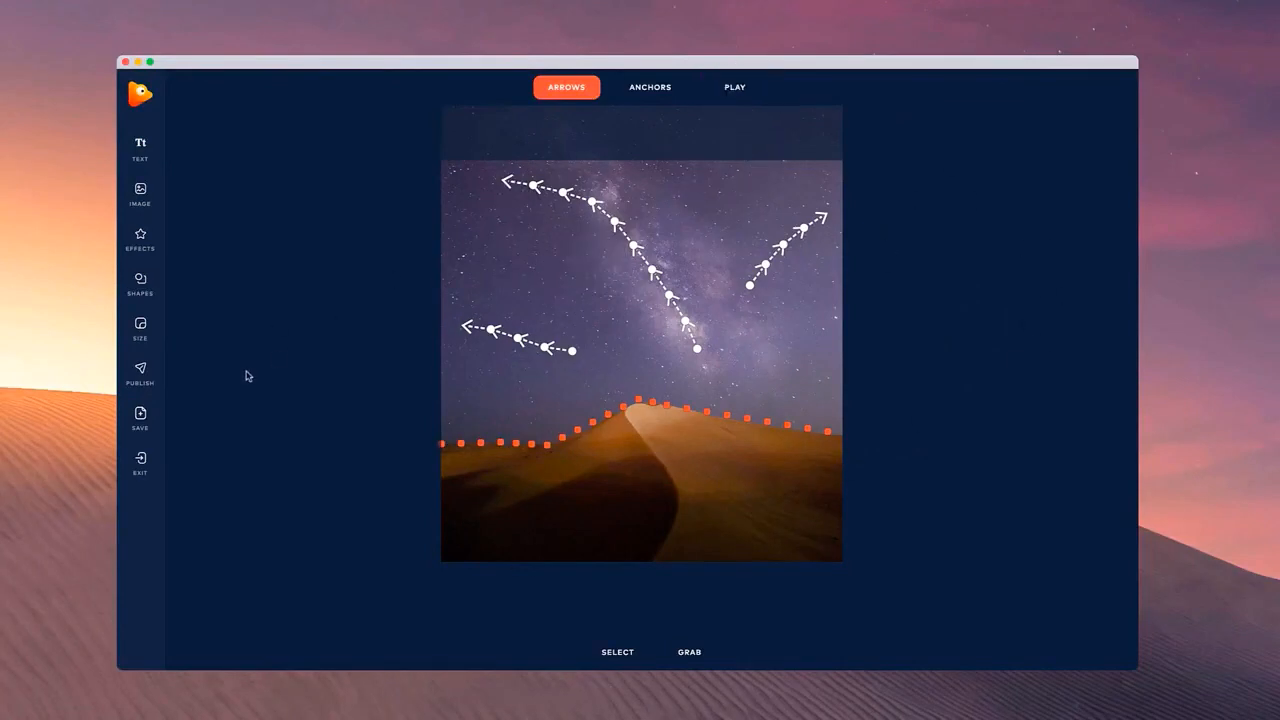
Save the night sky animation as "night sky project.pvp" in the PhotoVibrance Projects folder.
{"action": "left_click", "coordinate": [137, 418]}
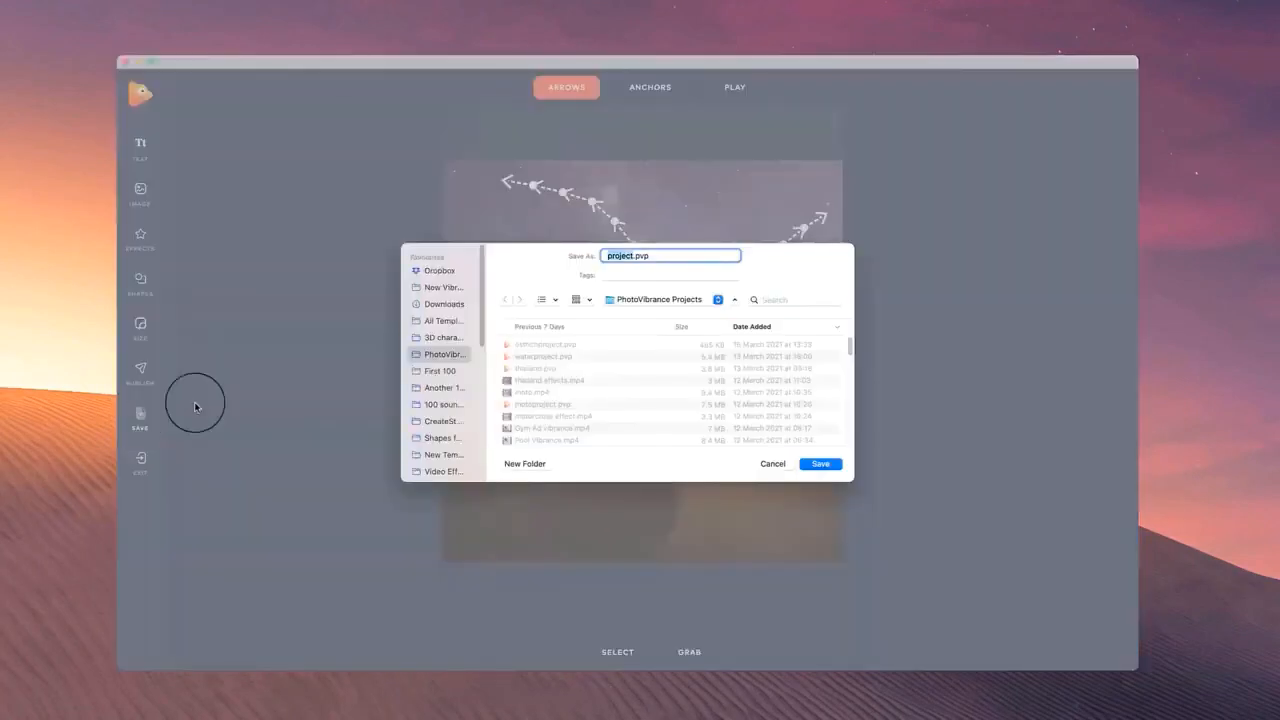
{"action": "key", "text": "Left"}
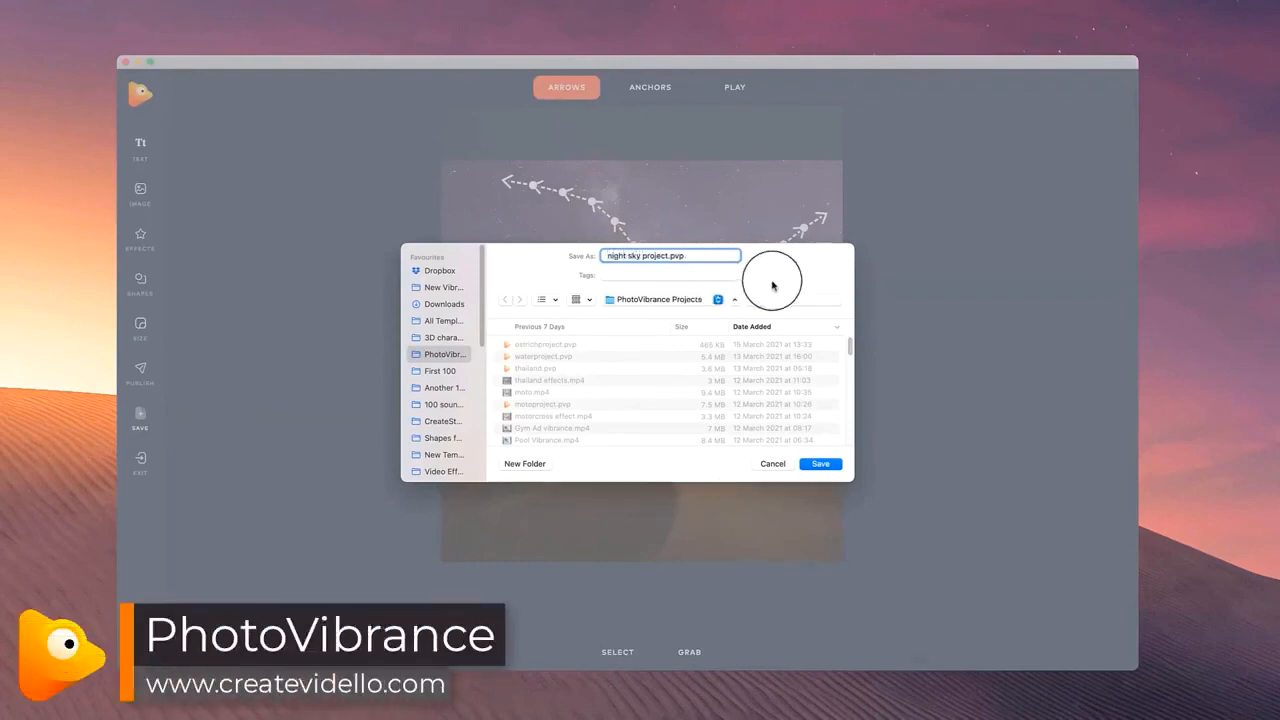
{"action": "left_click", "coordinate": [820, 464]}
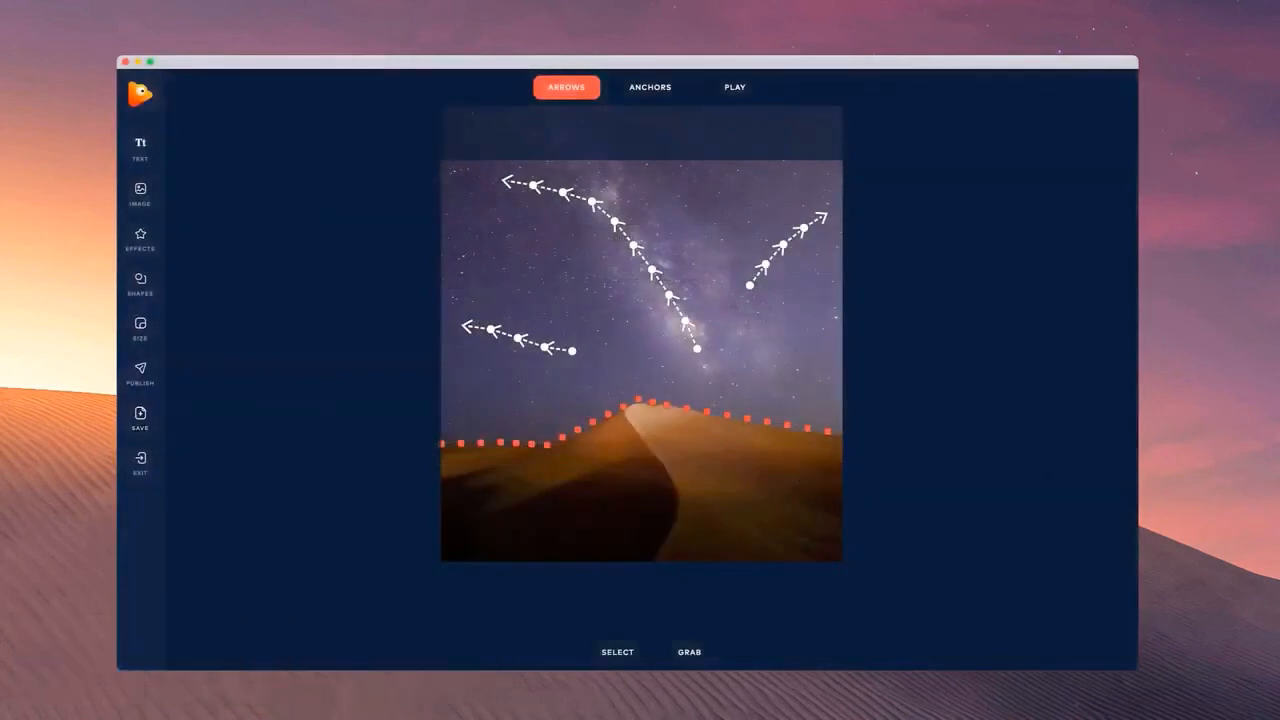
Exit to the welcome screen and open the saved project "night sky project.pvp".
{"action": "left_click", "coordinate": [140, 460]}
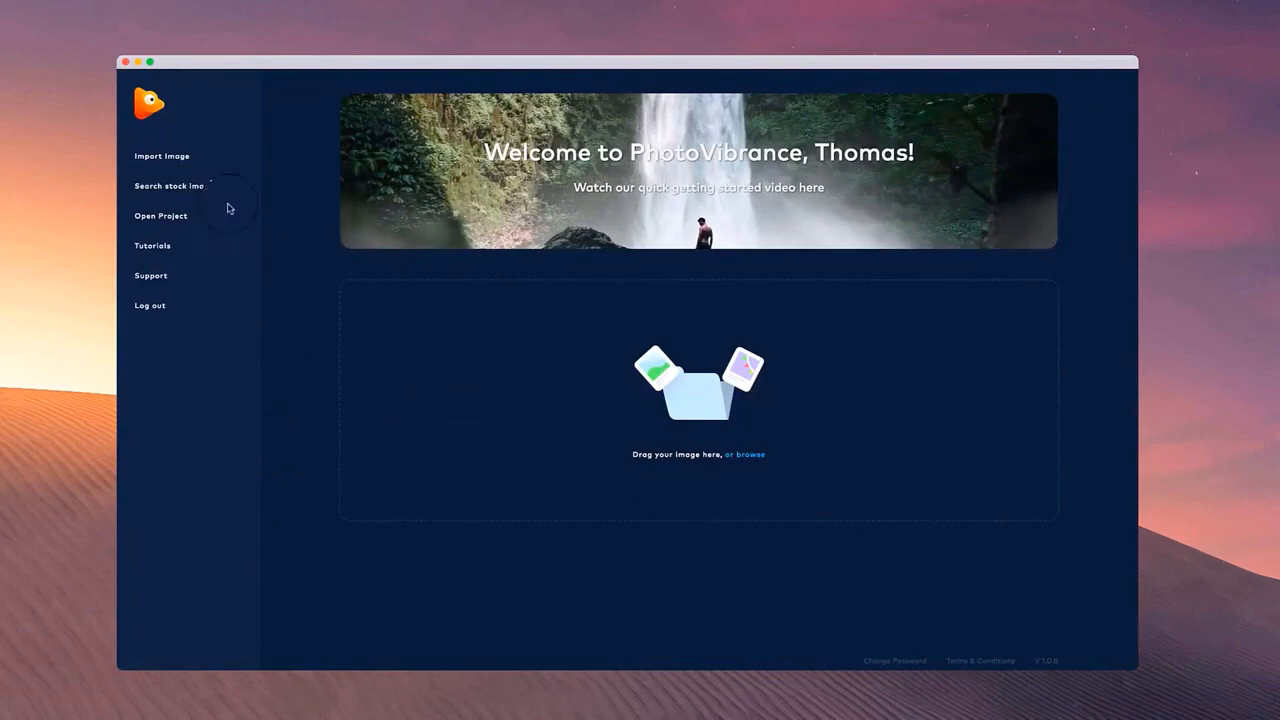
{"action": "left_click", "coordinate": [173, 218]}
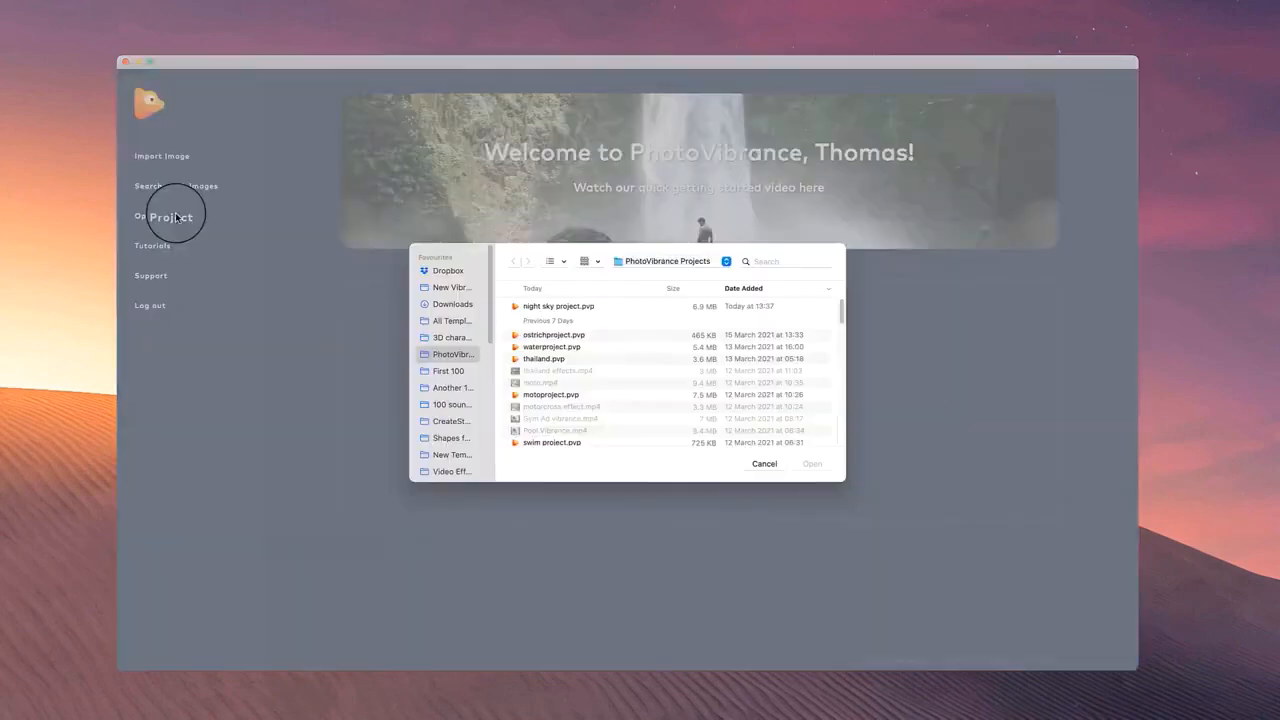
{"action": "left_click", "coordinate": [568, 303]}
{"action": "double_click", "coordinate": [571, 305]}
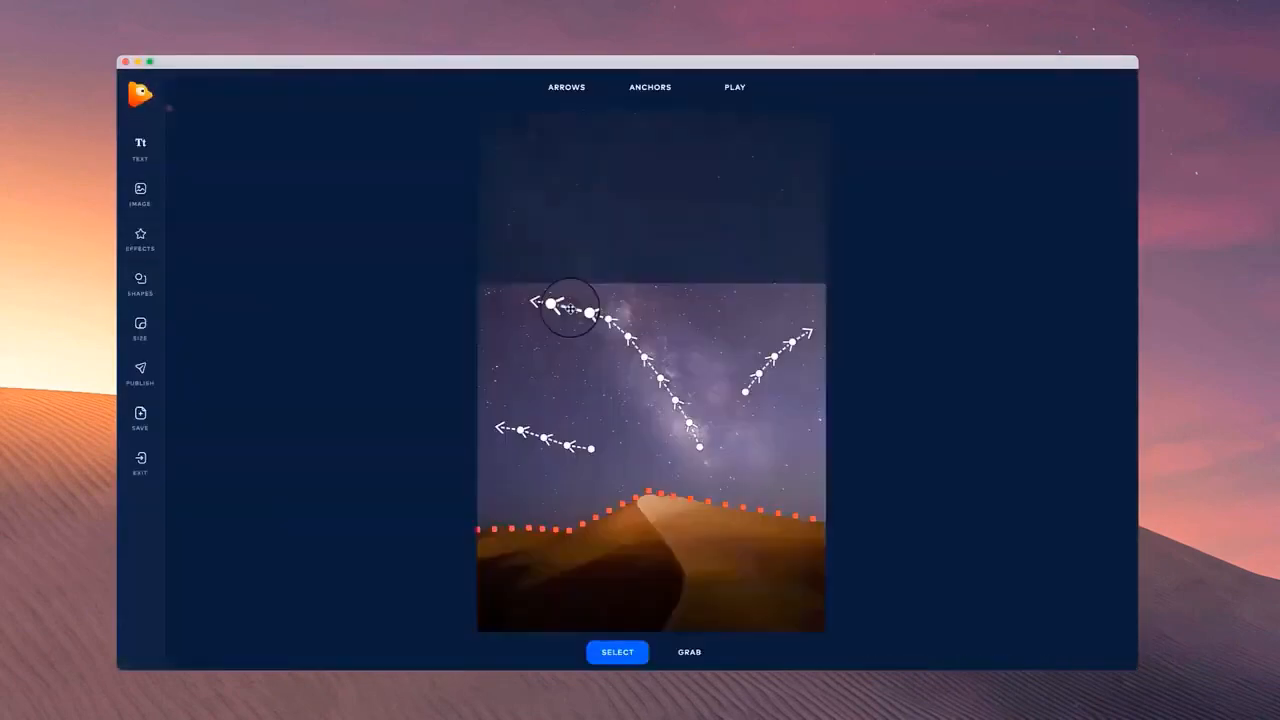
Play the reopened night sky project to preview its animation, and stop it.
{"action": "left_click", "coordinate": [689, 652]}
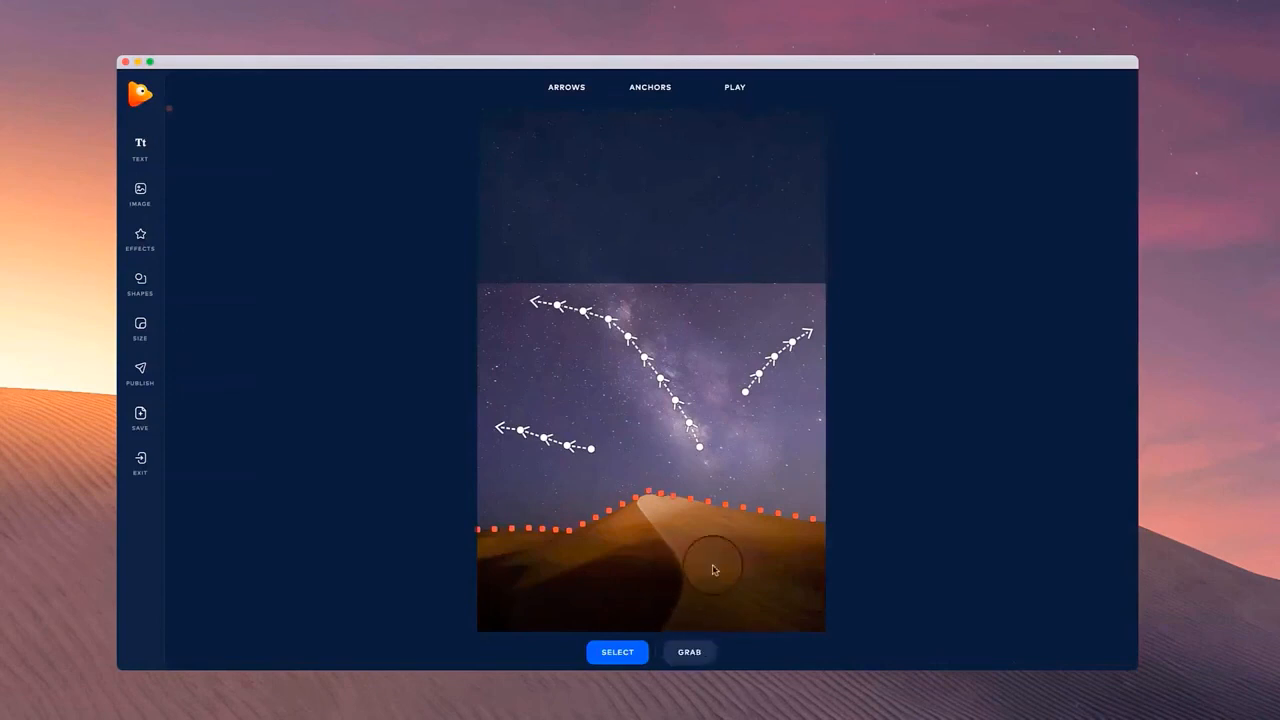
{"action": "left_click_drag", "start_coordinate": [714, 557], "coordinate": [714, 451]}
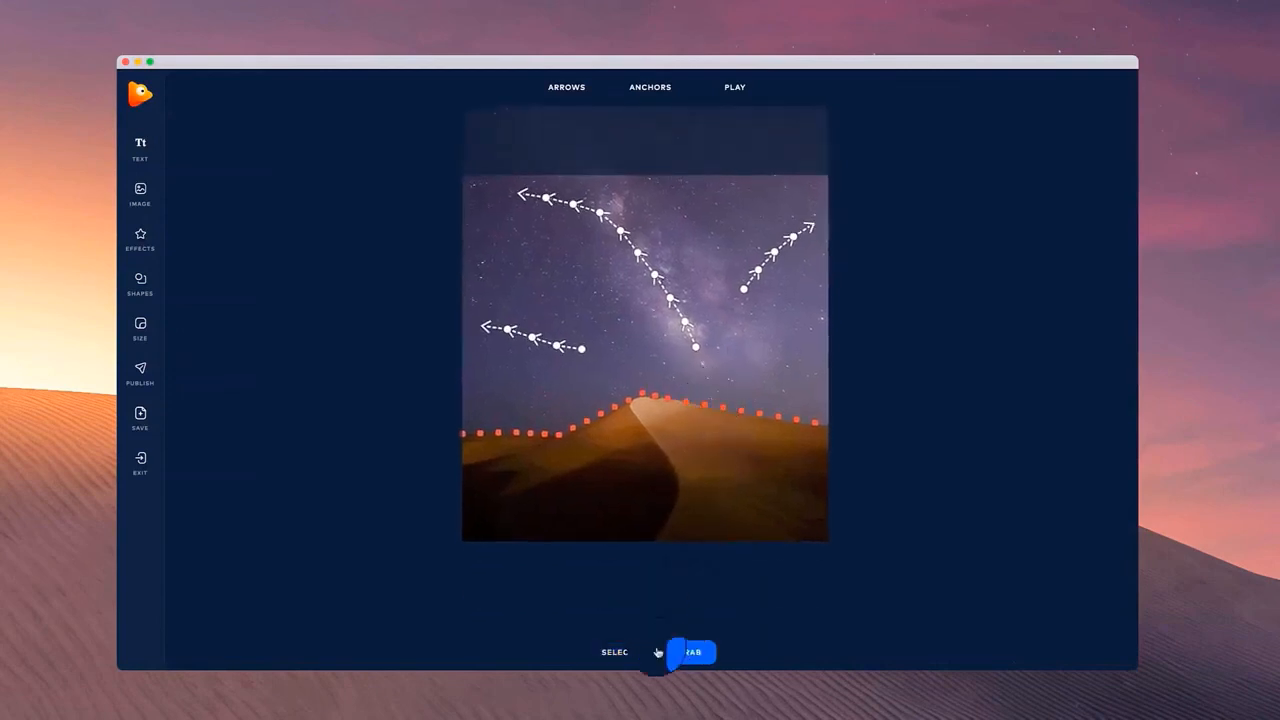
{"action": "left_click", "coordinate": [617, 652]}
{"action": "left_click", "coordinate": [735, 88]}
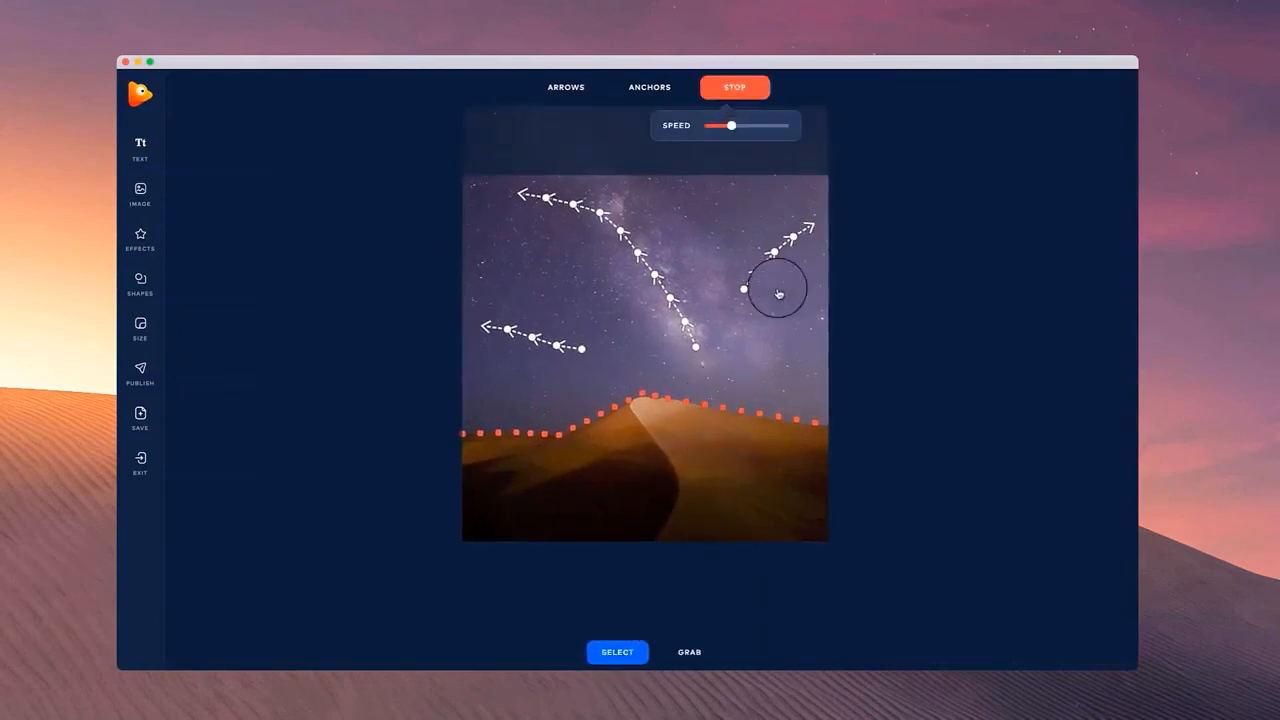
{"action": "left_click", "coordinate": [735, 87]}
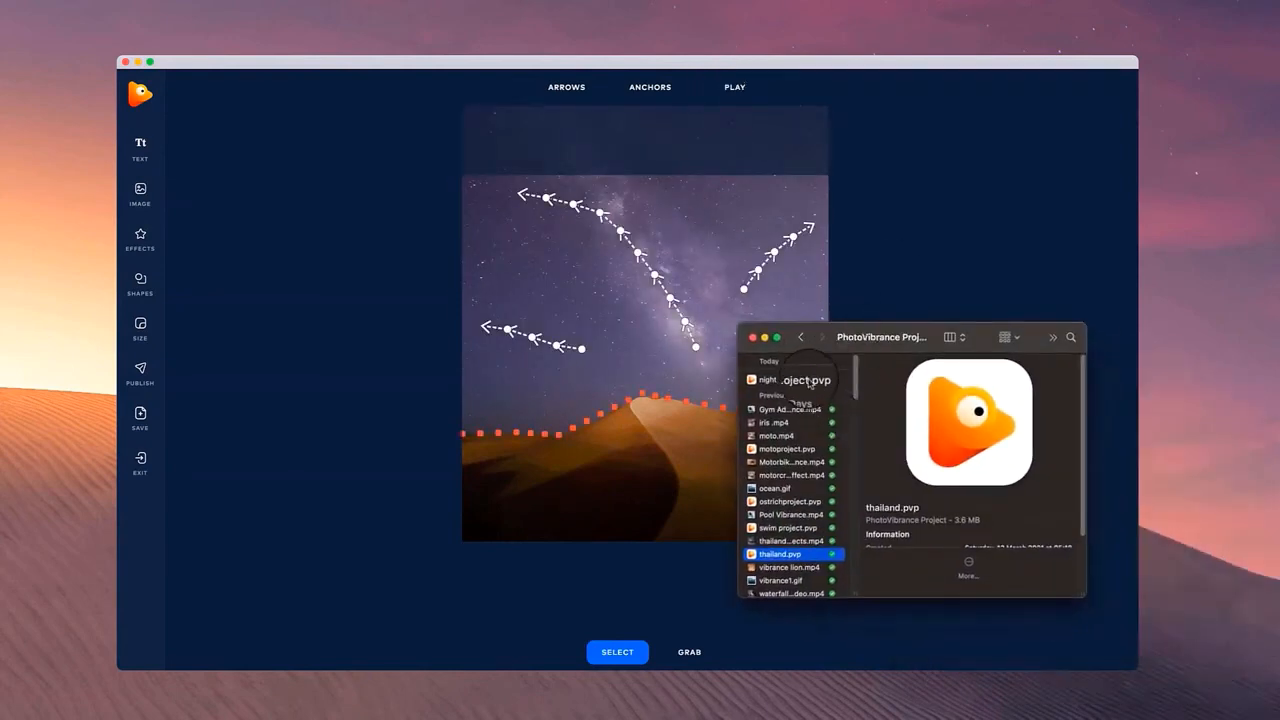
Open the project file "thailand.pvp" from the PhotoVibrance Projects folder in Finder and play its animation.
{"action": "left_click", "coordinate": [790, 446]}
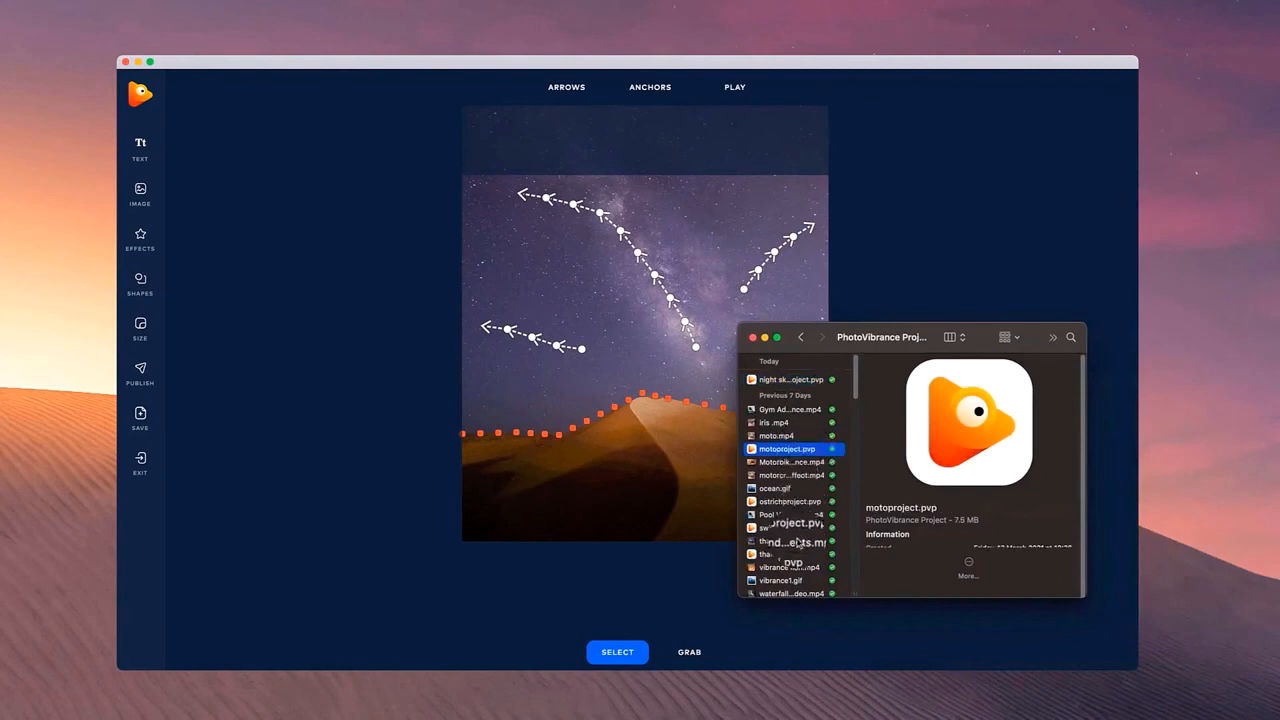
{"action": "double_click", "coordinate": [795, 551]}
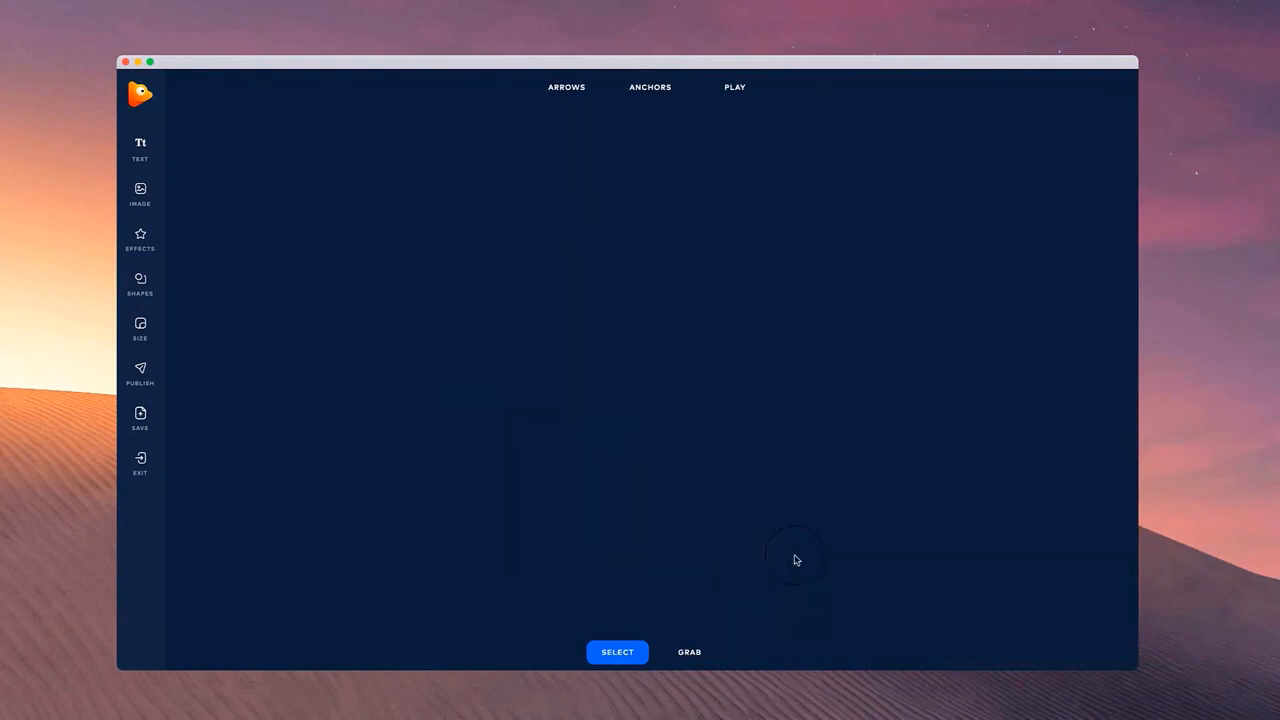
{"action": "left_click", "coordinate": [747, 443]}
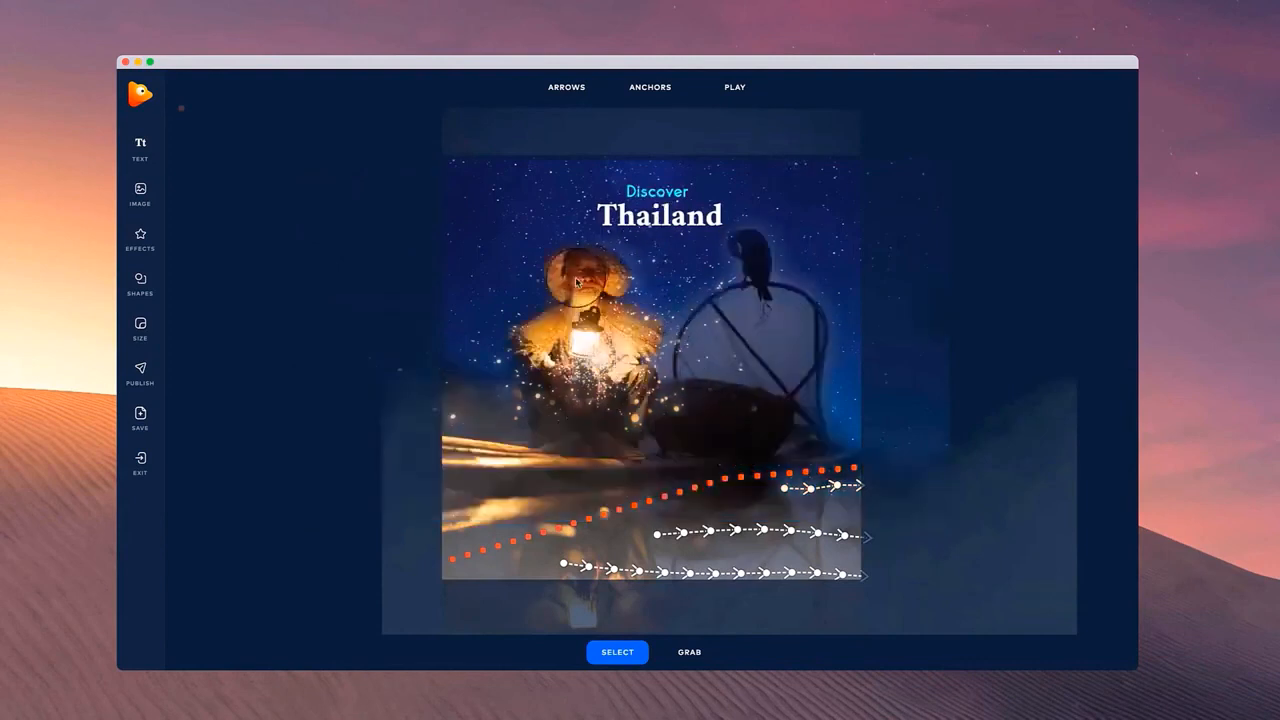
{"action": "left_click", "coordinate": [742, 89]}
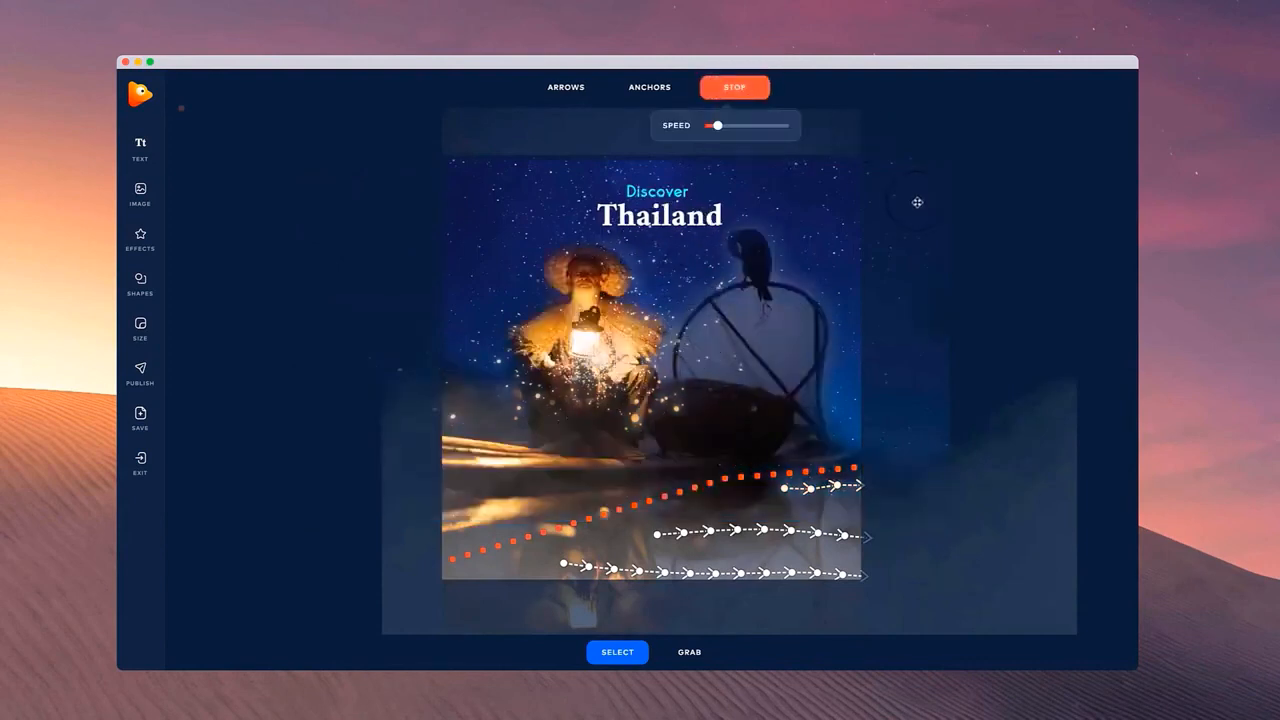